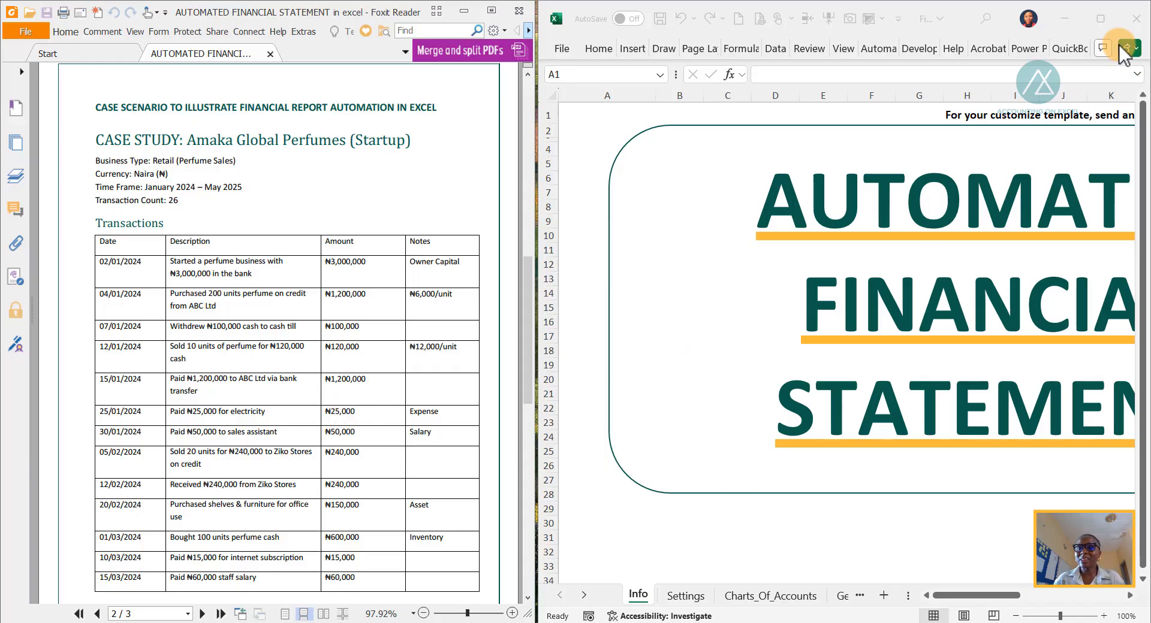
# - Maximize the workbook window and review the report end date, business name and template start date inputs on the Settings sheet
pyautogui.click(1100, 18)
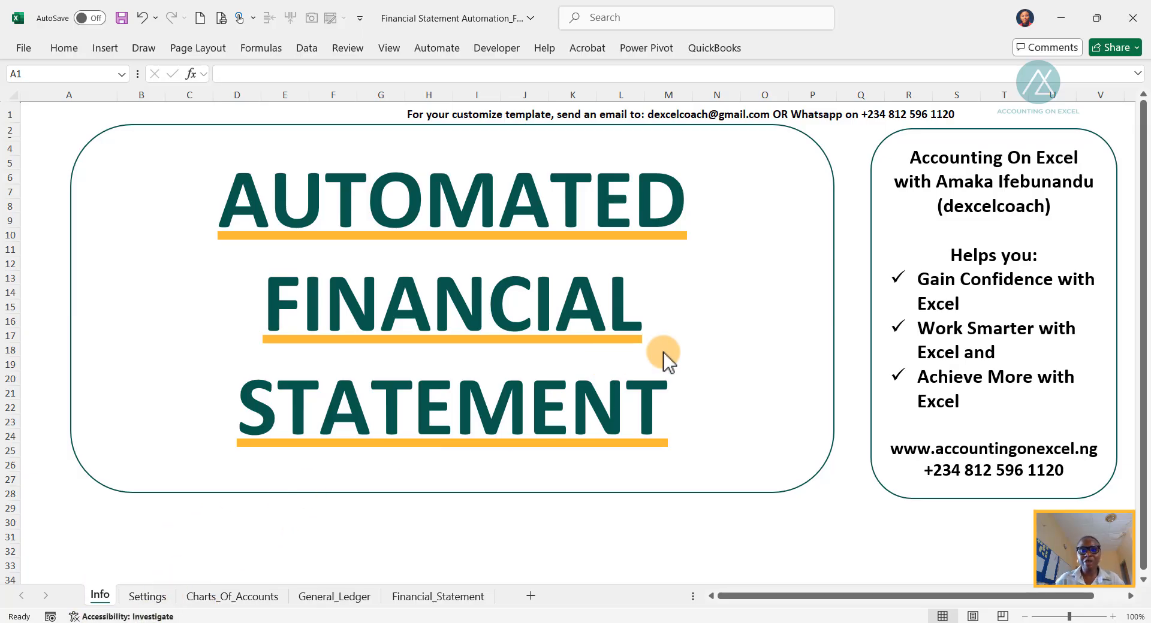
pyautogui.click(157, 596)
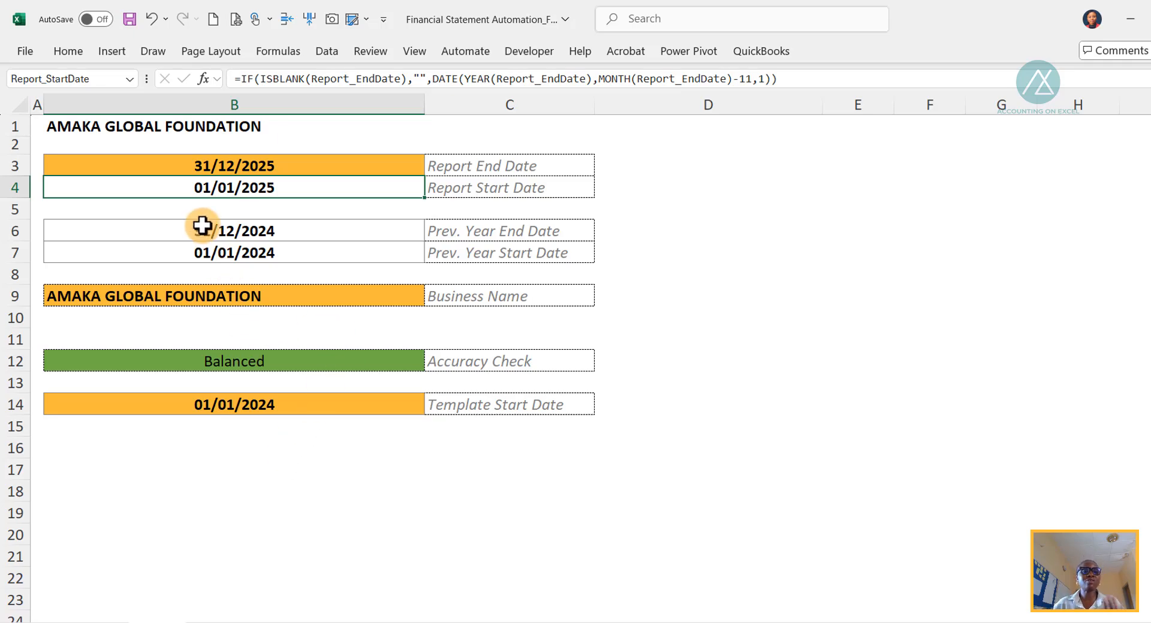
pyautogui.click(256, 166)
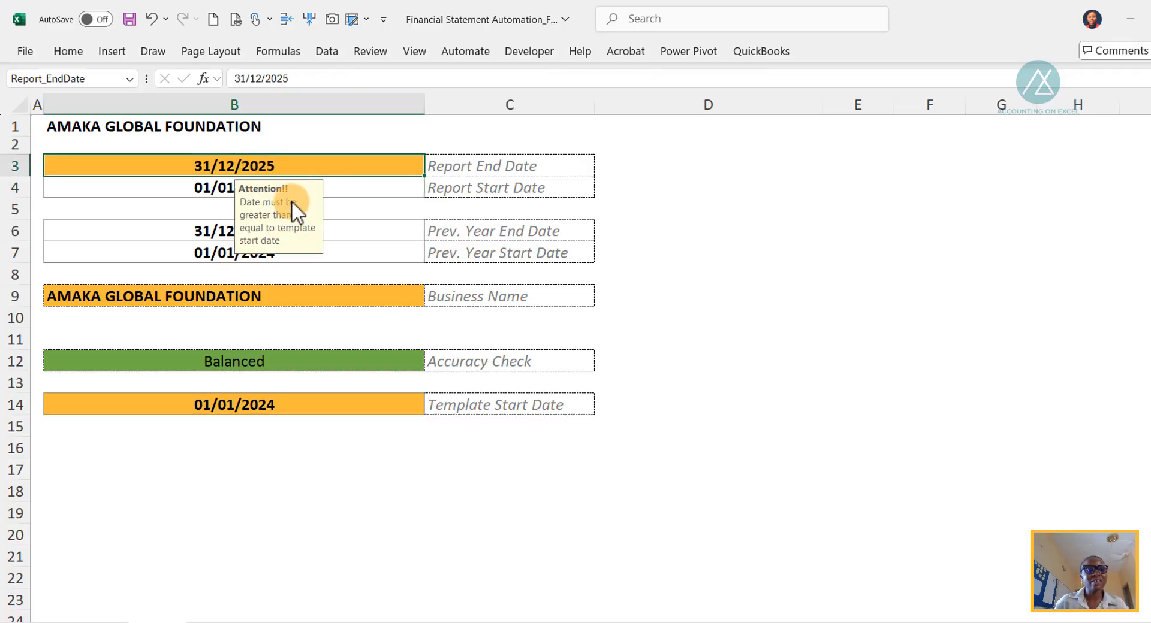
pyautogui.click(242, 297)
pyautogui.click(219, 405)
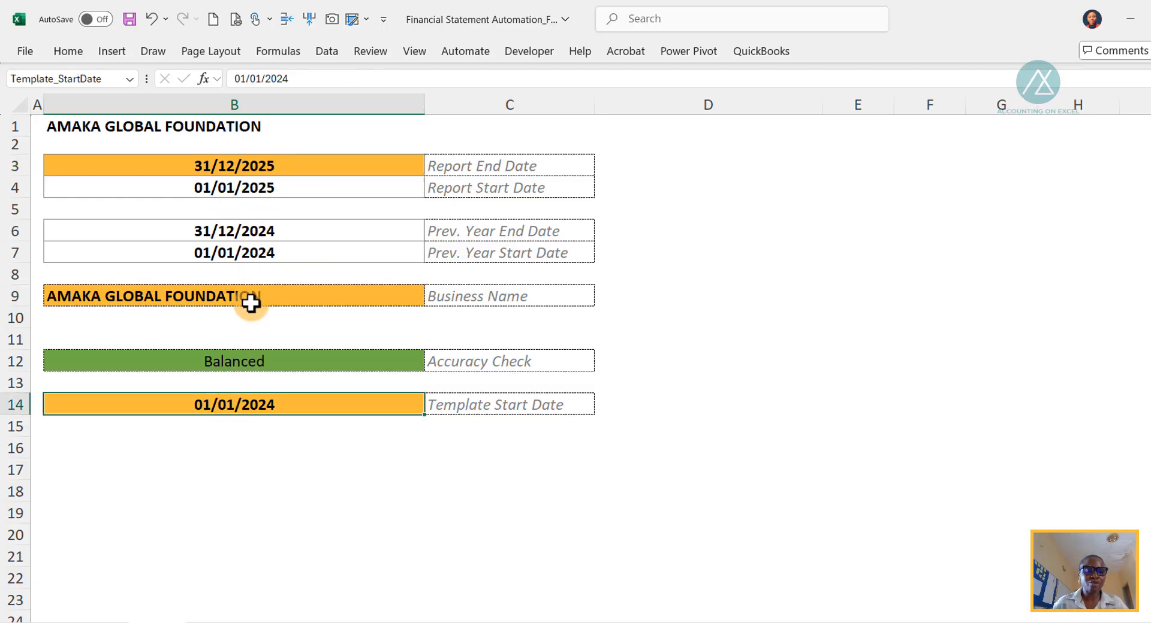
pyautogui.click(236, 168)
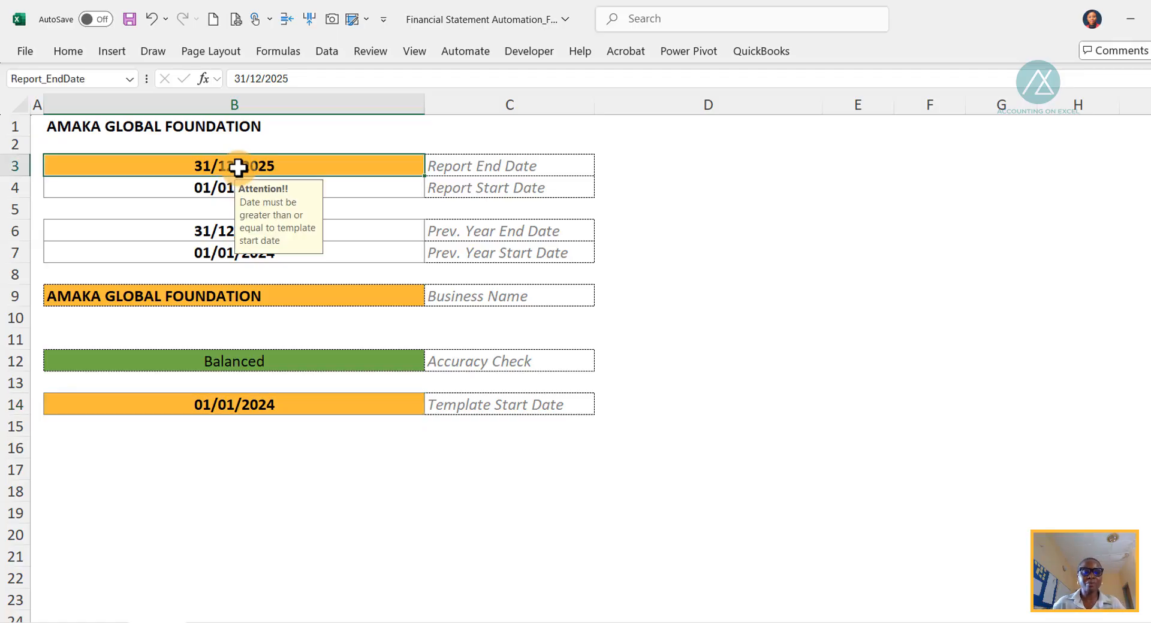
pyautogui.click(234, 405)
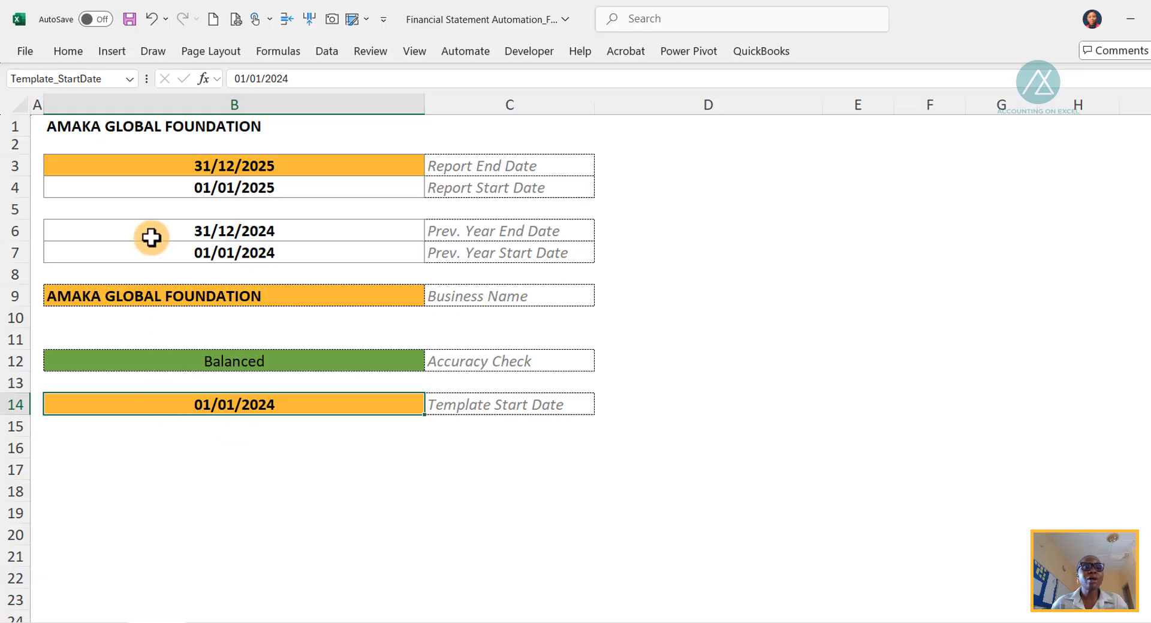
# - Set the Report End Date on the Settings sheet to 31/12/2024 and check the previous-year dates
pyautogui.click(228, 171)
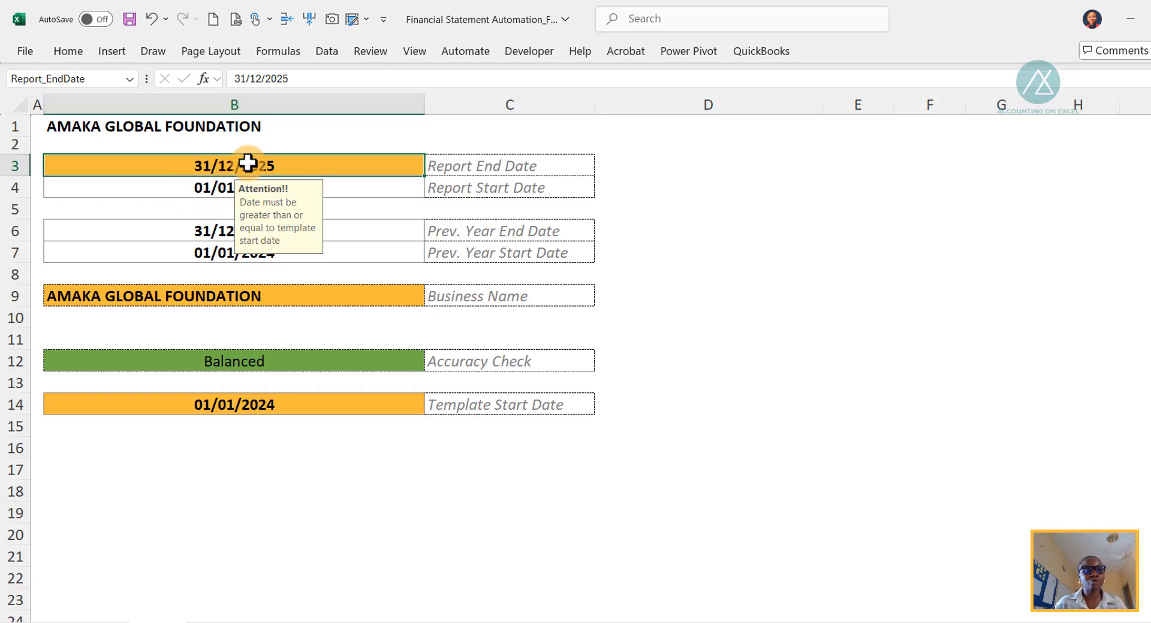
pyautogui.doubleClick(283, 166)
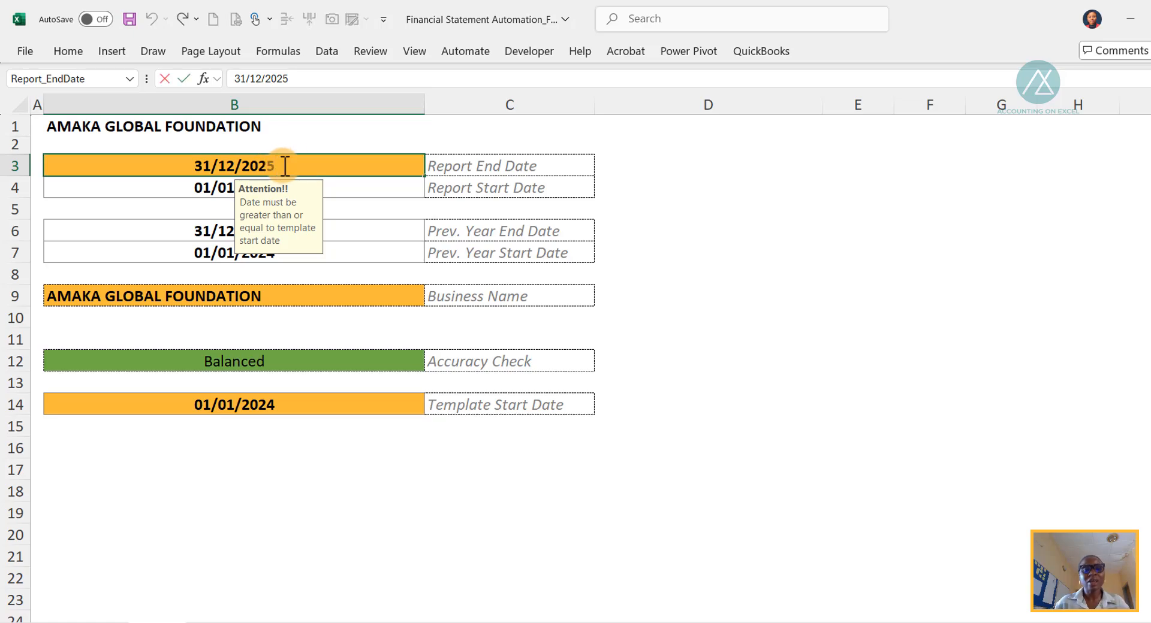
pyautogui.press('BackSpace')
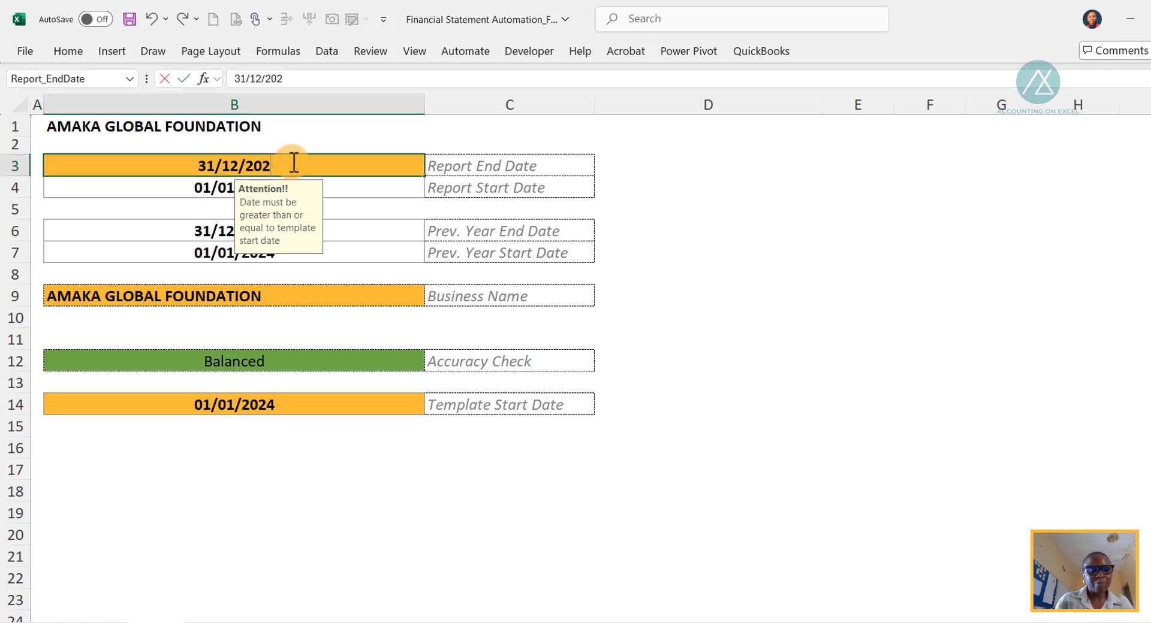
pyautogui.write('4')
pyautogui.press('Return')
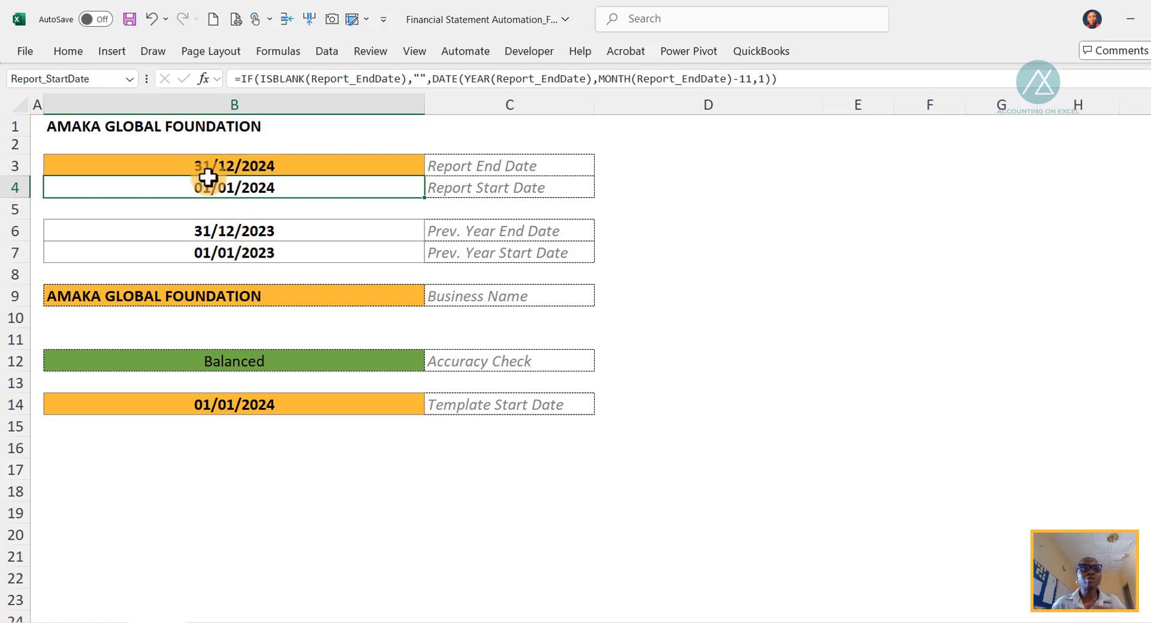
pyautogui.click(229, 166)
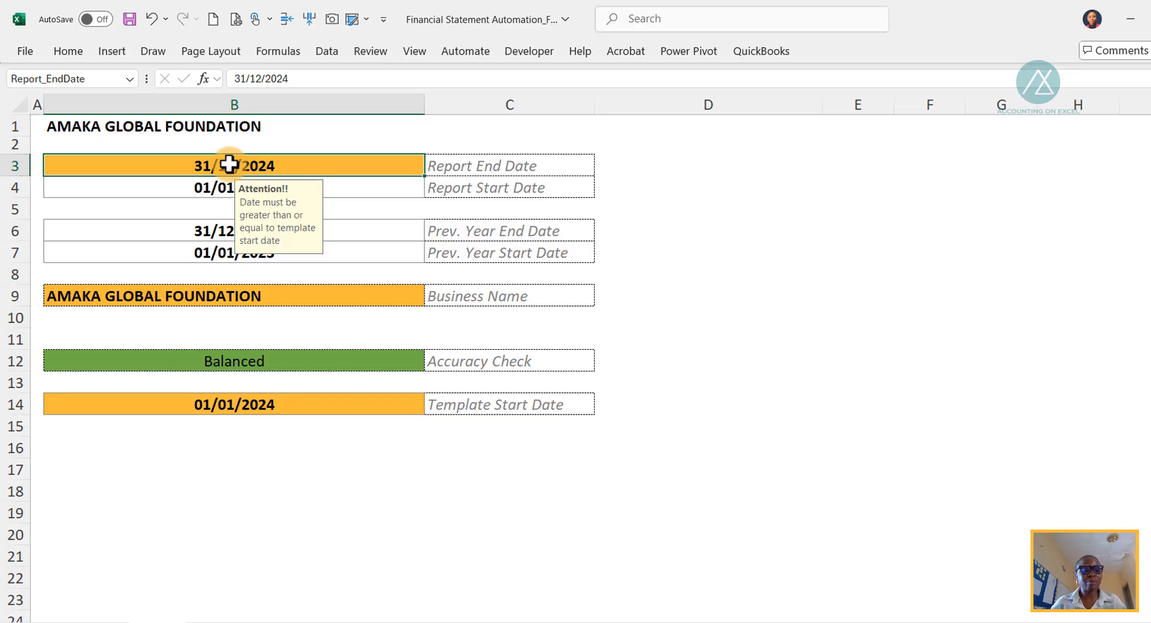
pyautogui.click(198, 243)
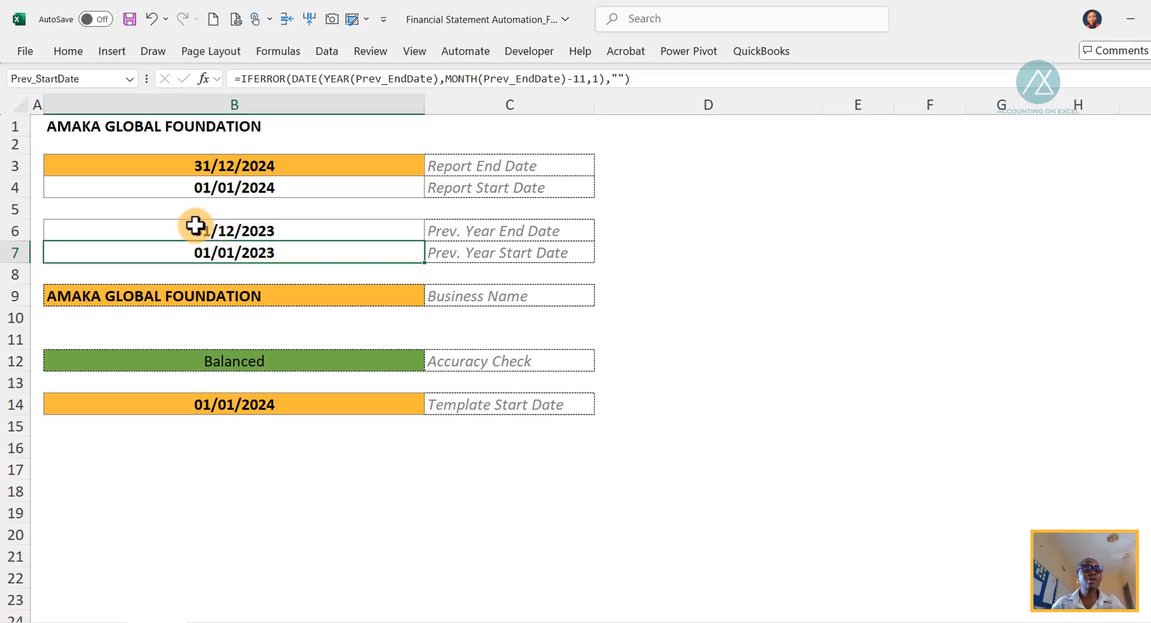
# - Change the Business Name on the Settings sheet to AMAKA GLOBAL PERFUMES
pyautogui.click(89, 297)
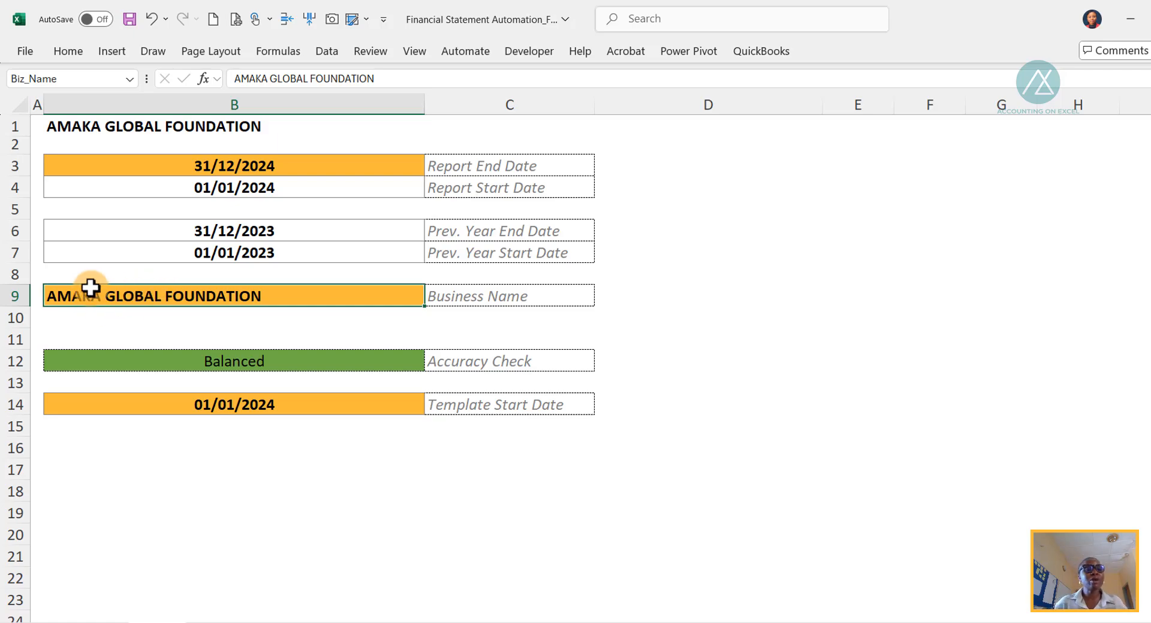
pyautogui.doubleClick(259, 295)
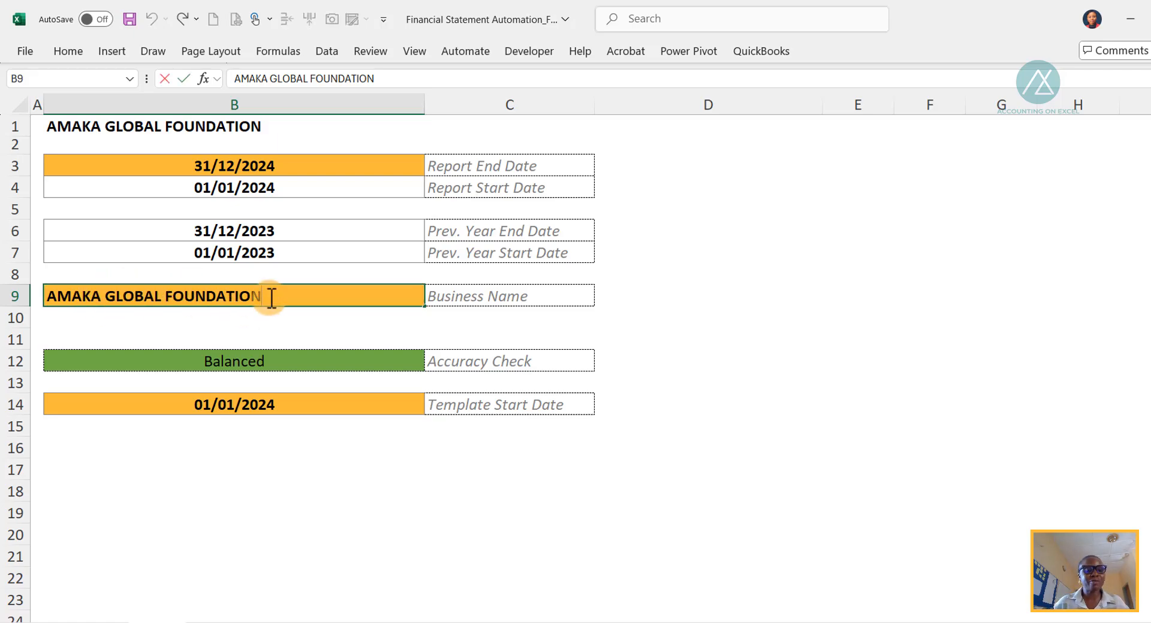
pyautogui.press('BackSpace')
pyautogui.press('BackSpace')
pyautogui.press('BackSpace')
pyautogui.press('BackSpace')
pyautogui.press('BackSpace')
pyautogui.press('BackSpace')
pyautogui.press('BackSpace')
pyautogui.press('BackSpace')
pyautogui.press('BackSpace')
pyautogui.press('BackSpace')
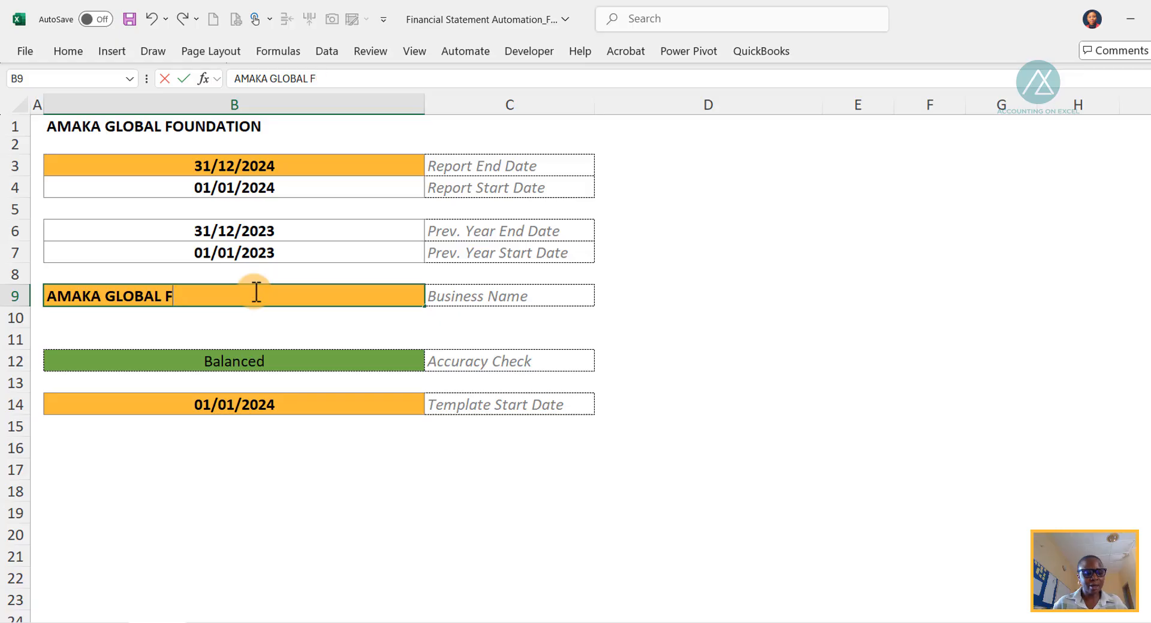
pyautogui.write('PERFU')
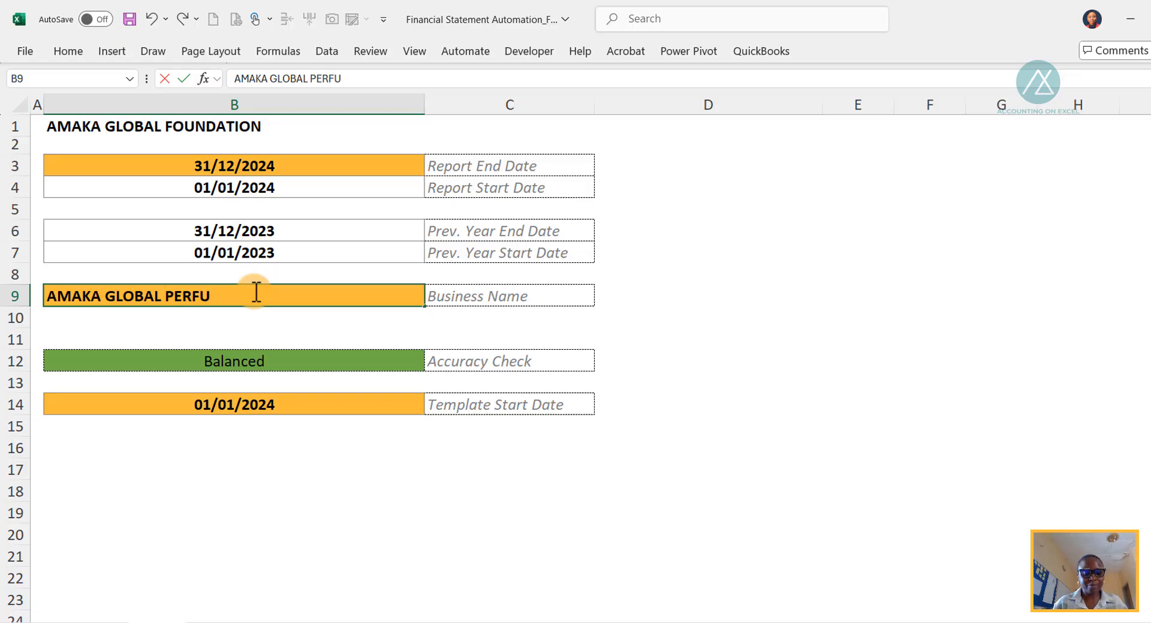
pyautogui.write('MES')
pyautogui.press('Return')
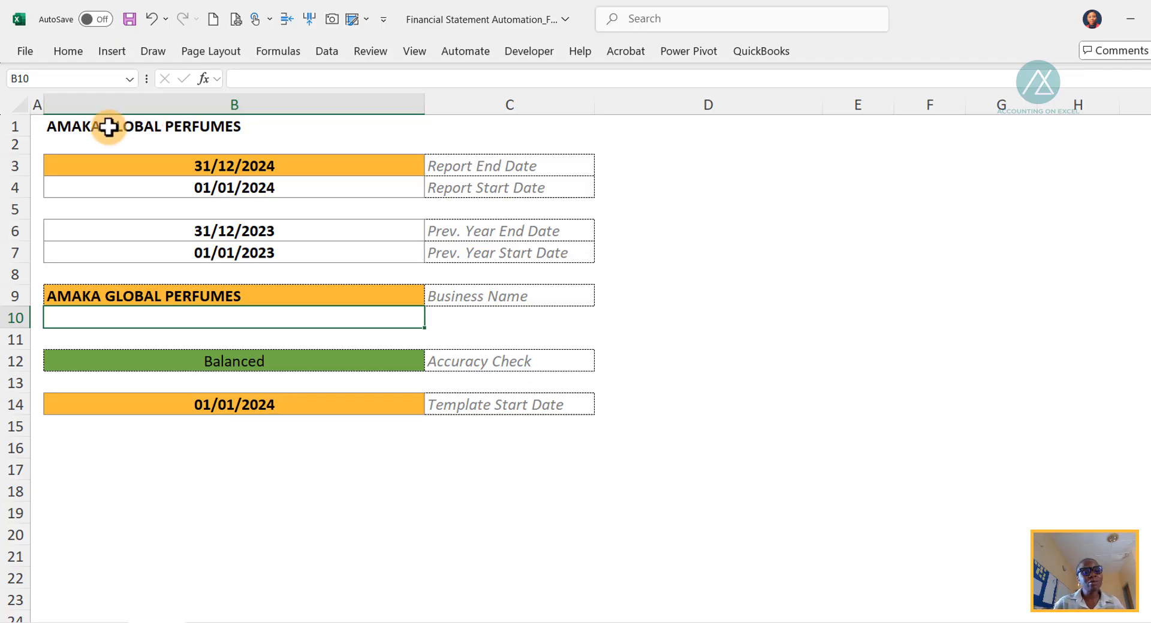
# - Check the business name on the Charts_Of_Accounts sheet, and examine the formula-driven date and Accuracy Check cells on the Settings sheet
pyautogui.click(231, 616)
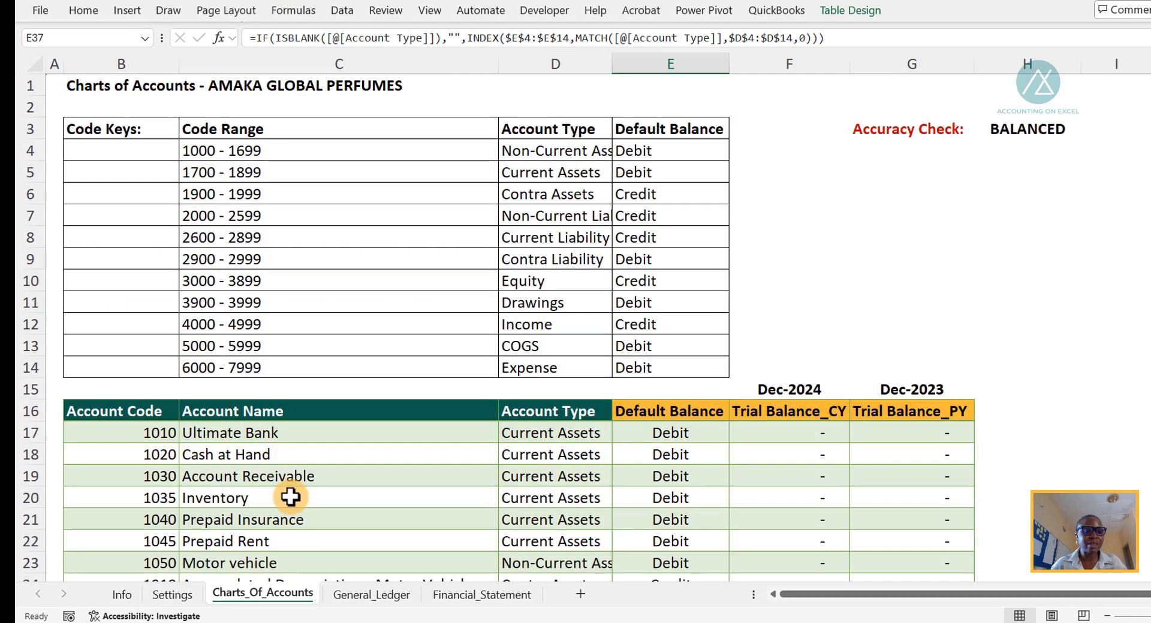
pyautogui.click(172, 596)
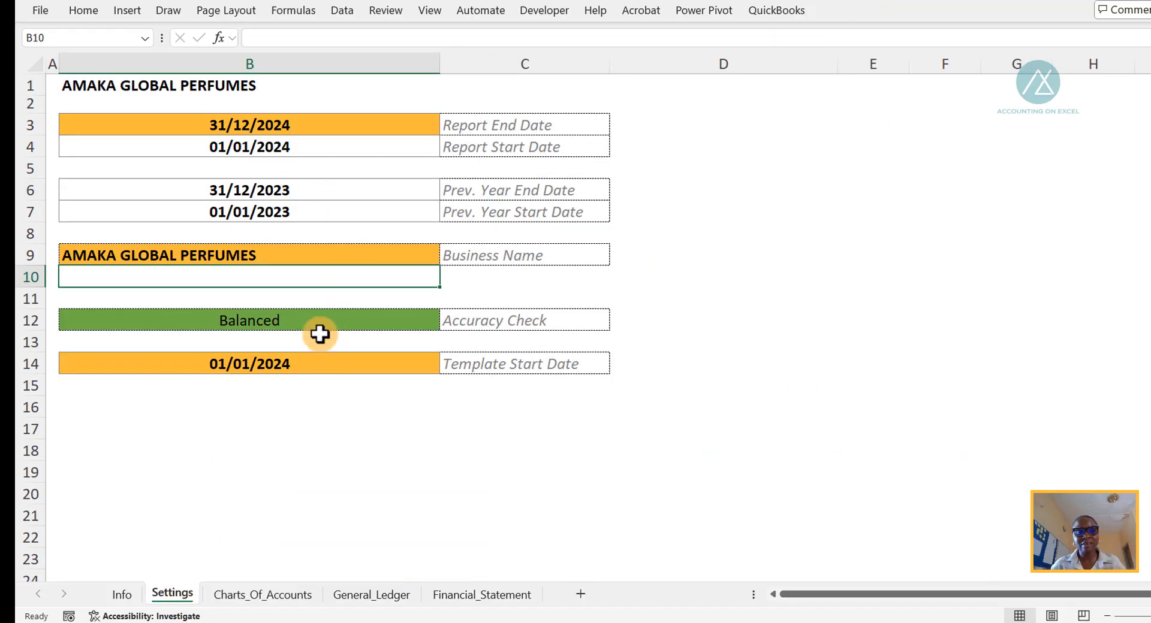
pyautogui.click(287, 322)
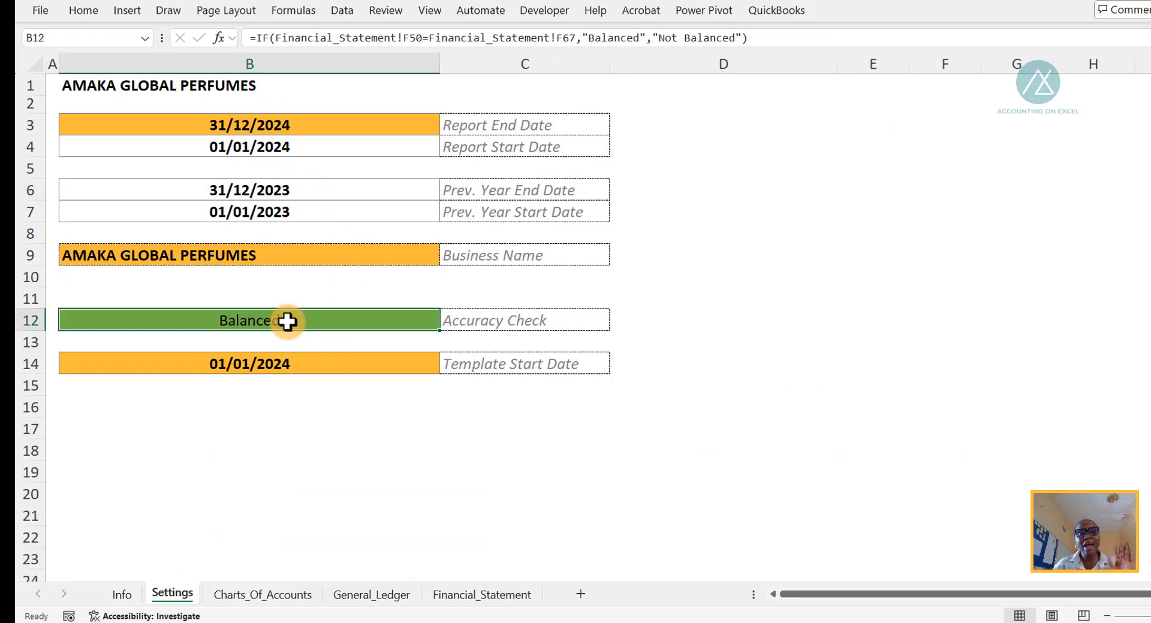
pyautogui.click(307, 151)
pyautogui.click(295, 192)
pyautogui.click(300, 211)
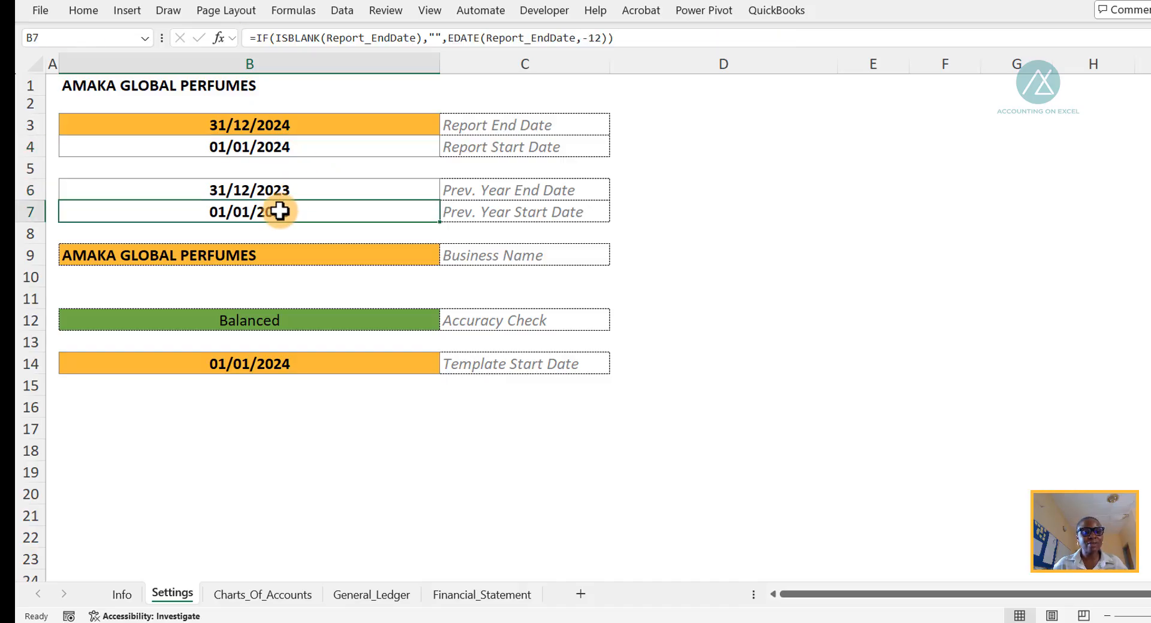
pyautogui.click(301, 150)
pyautogui.click(298, 189)
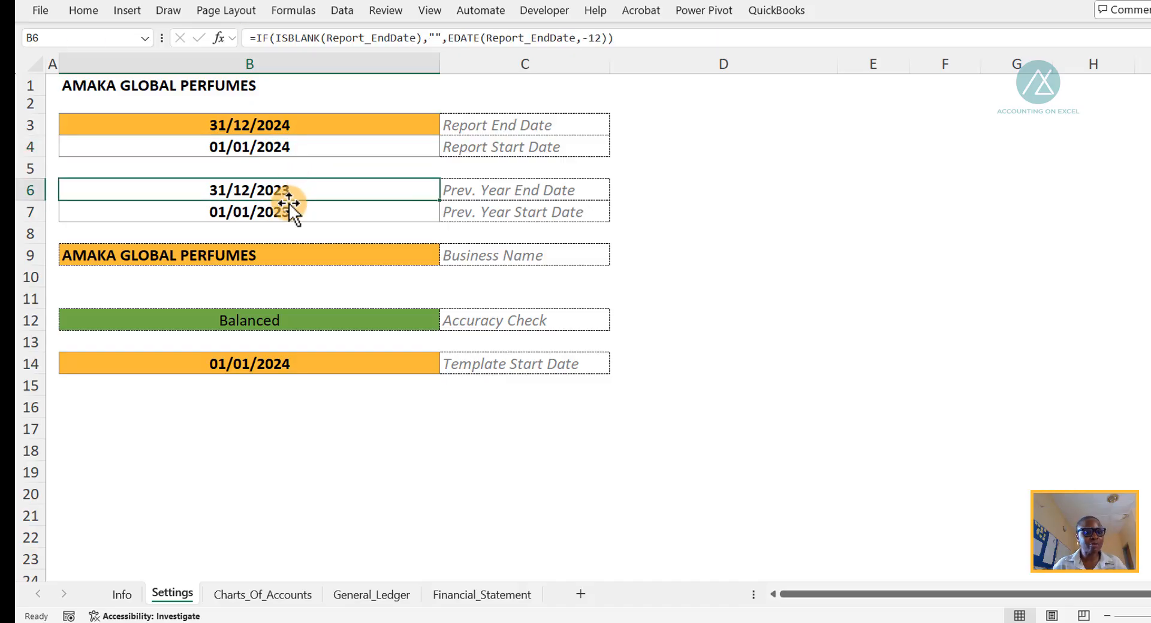
pyautogui.click(287, 208)
pyautogui.click(233, 311)
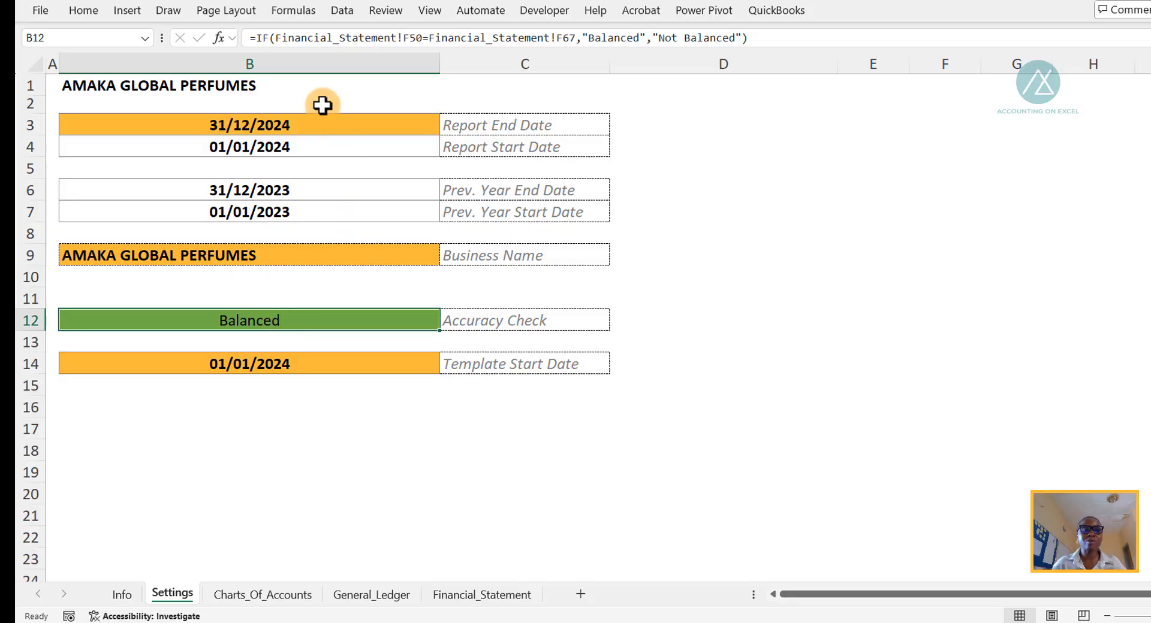
# - Review the highlighted Settings input cells for report end date, business name and template start date once more
pyautogui.click(299, 122)
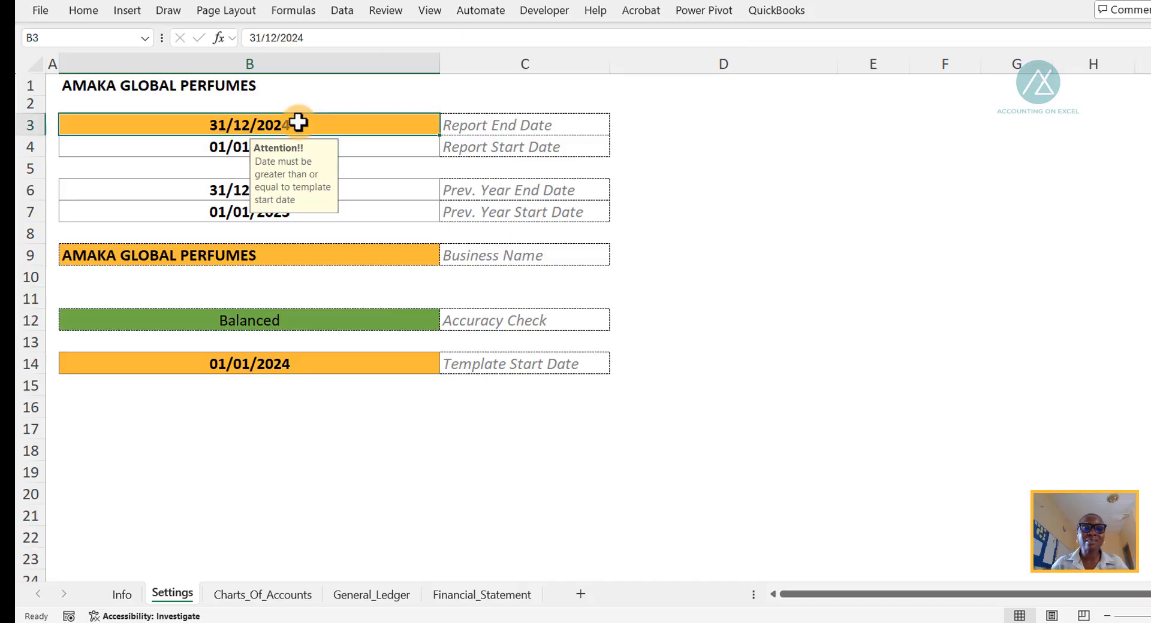
pyautogui.click(200, 256)
pyautogui.click(198, 368)
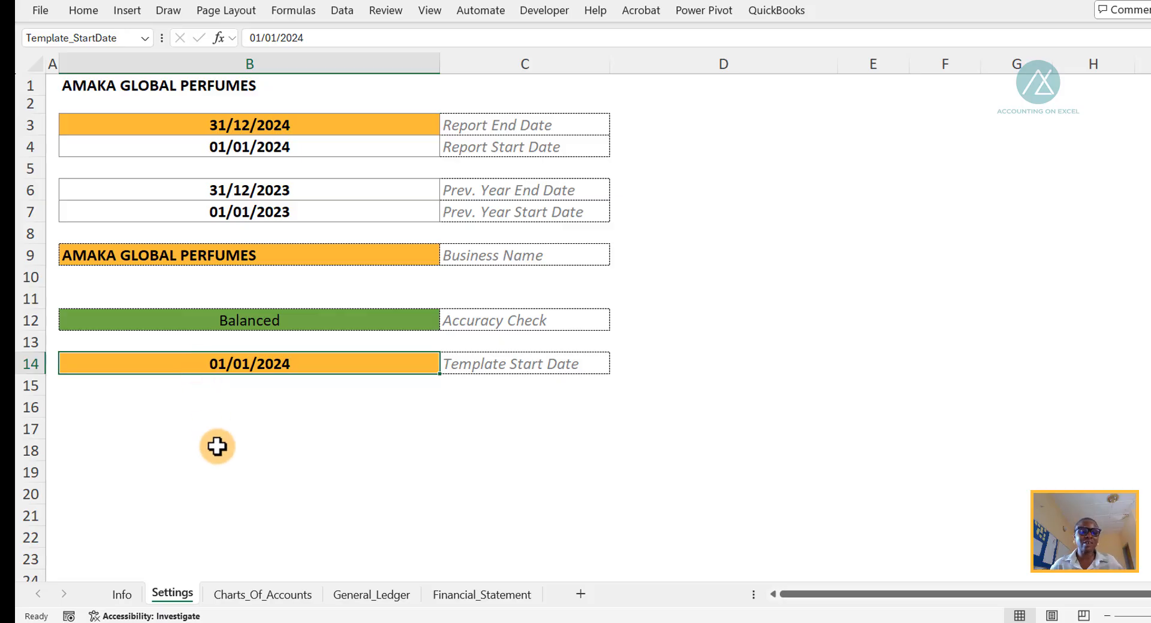
# - Examine the code ranges for liabilities, equity, drawings, income, COGS and expenses in the Charts_Of_Accounts code key table
pyautogui.click(254, 598)
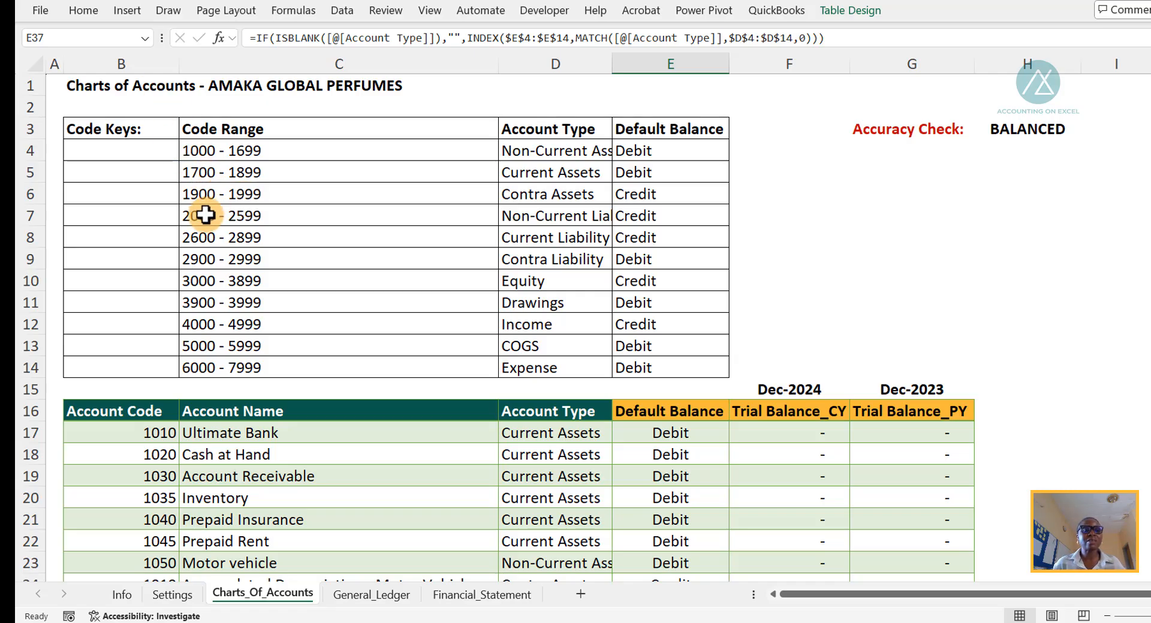
pyautogui.moveTo(205, 214); pyautogui.dragTo(201, 257)
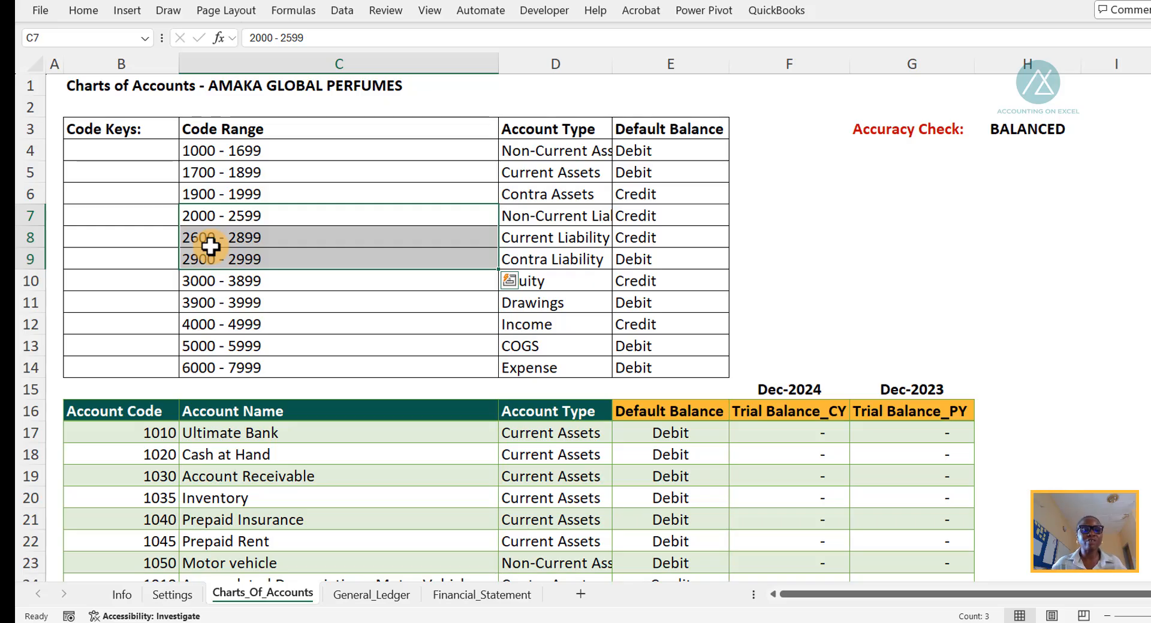
pyautogui.click(214, 285)
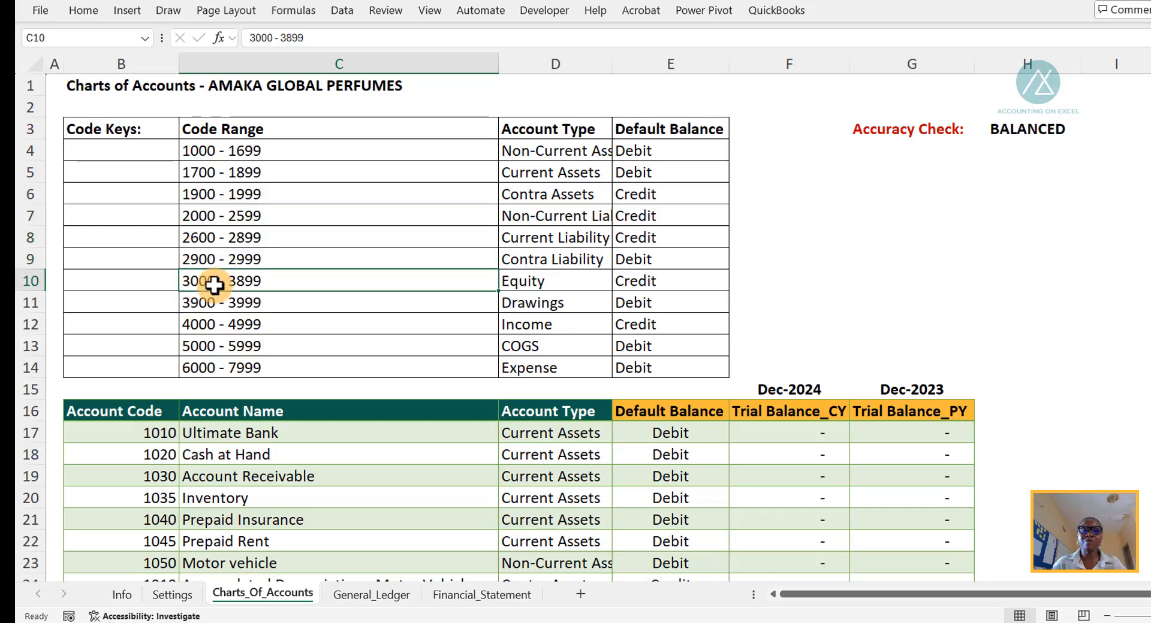
pyautogui.moveTo(214, 286); pyautogui.dragTo(216, 304)
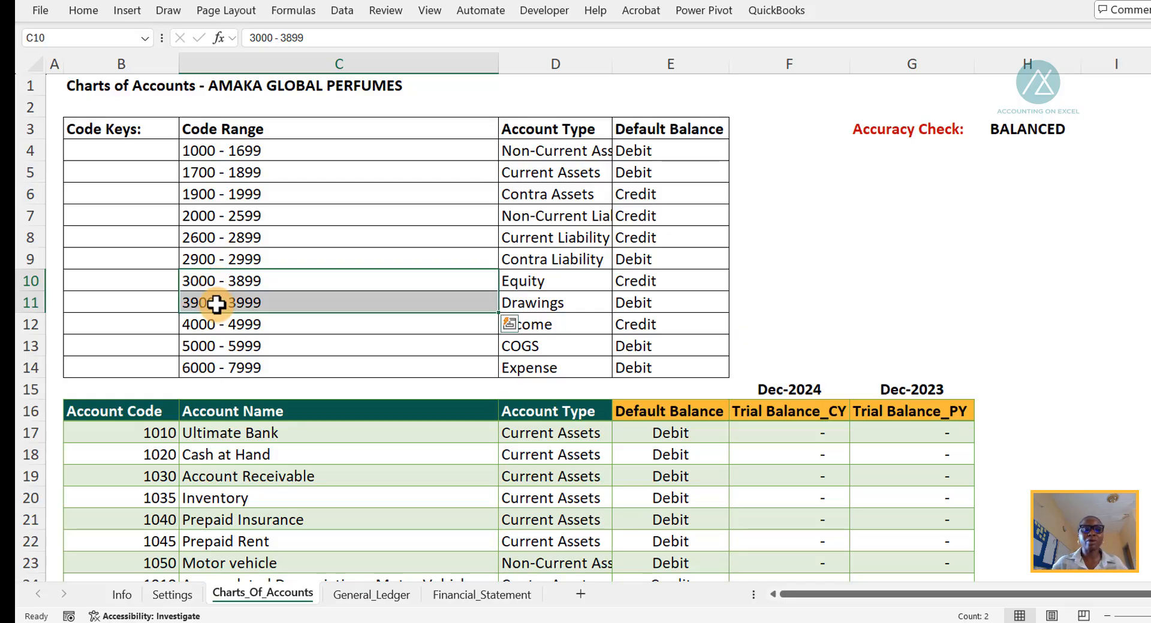
pyautogui.click(202, 324)
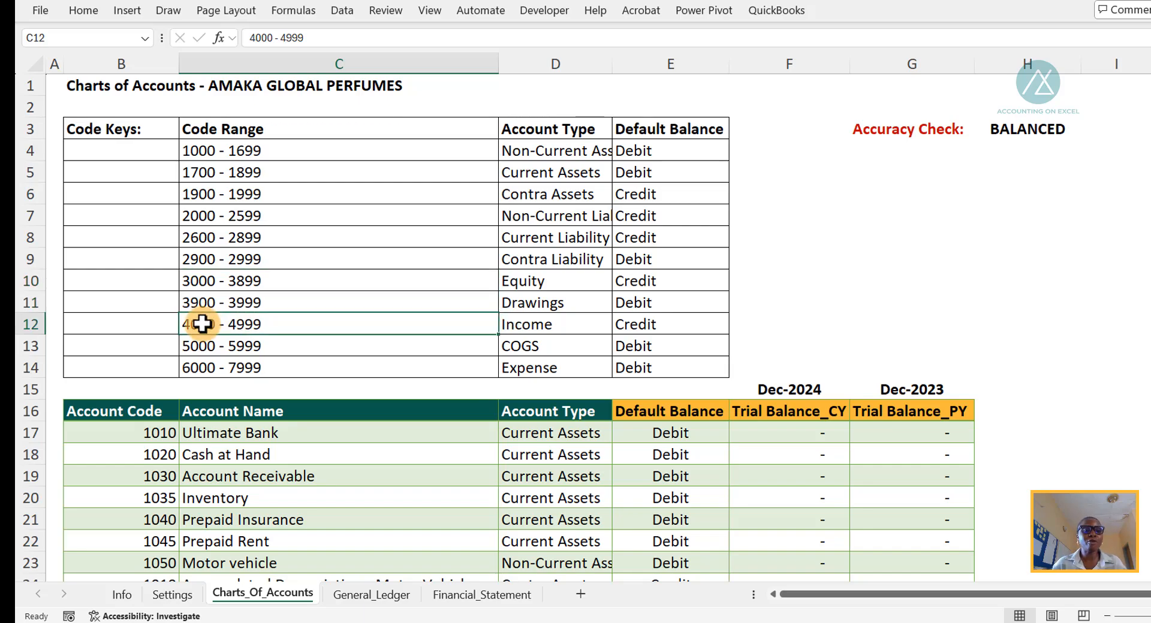
pyautogui.moveTo(202, 324)
pyautogui.mouseDown()
pyautogui.moveTo(203, 341)
pyautogui.moveTo(210, 329)
pyautogui.mouseUp()
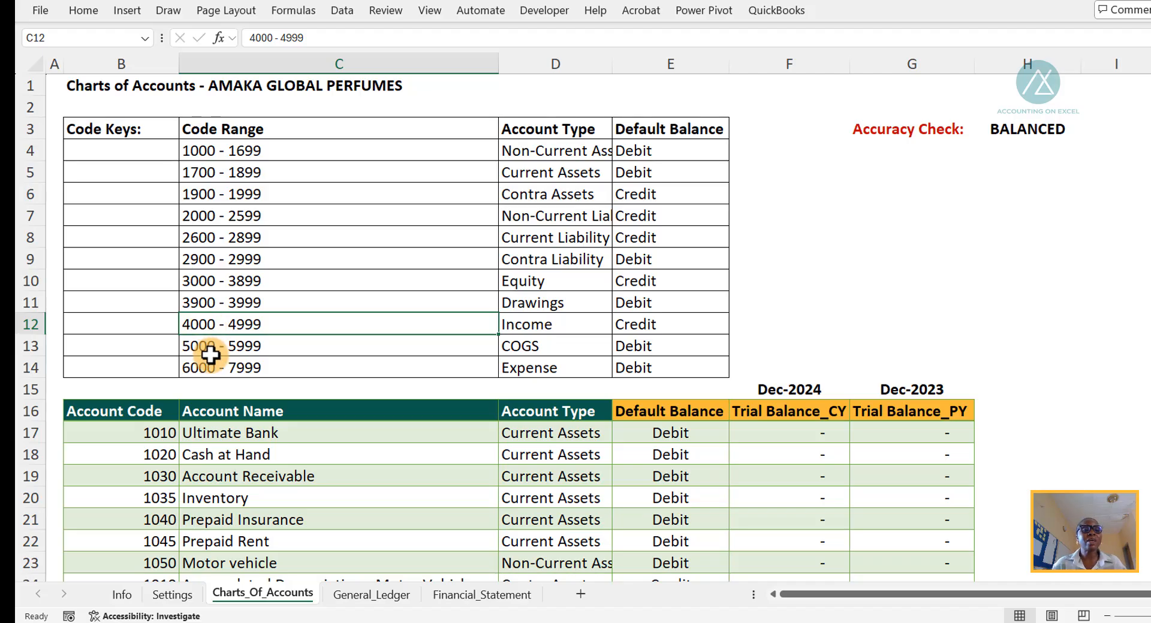
pyautogui.click(206, 344)
pyautogui.moveTo(206, 345); pyautogui.dragTo(207, 366)
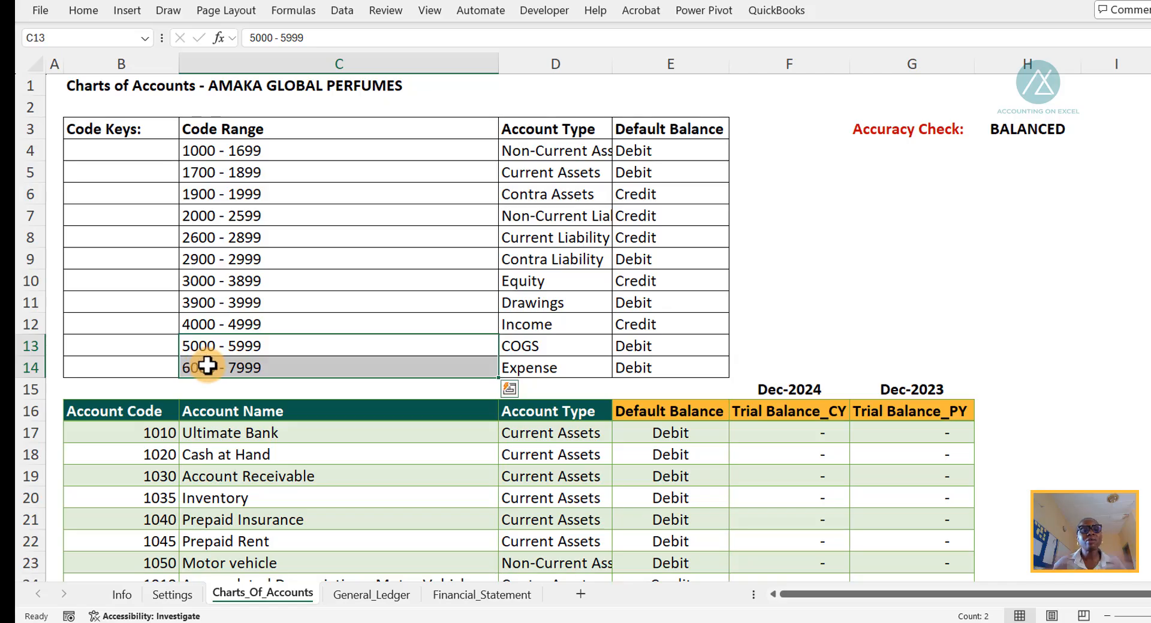
pyautogui.click(207, 344)
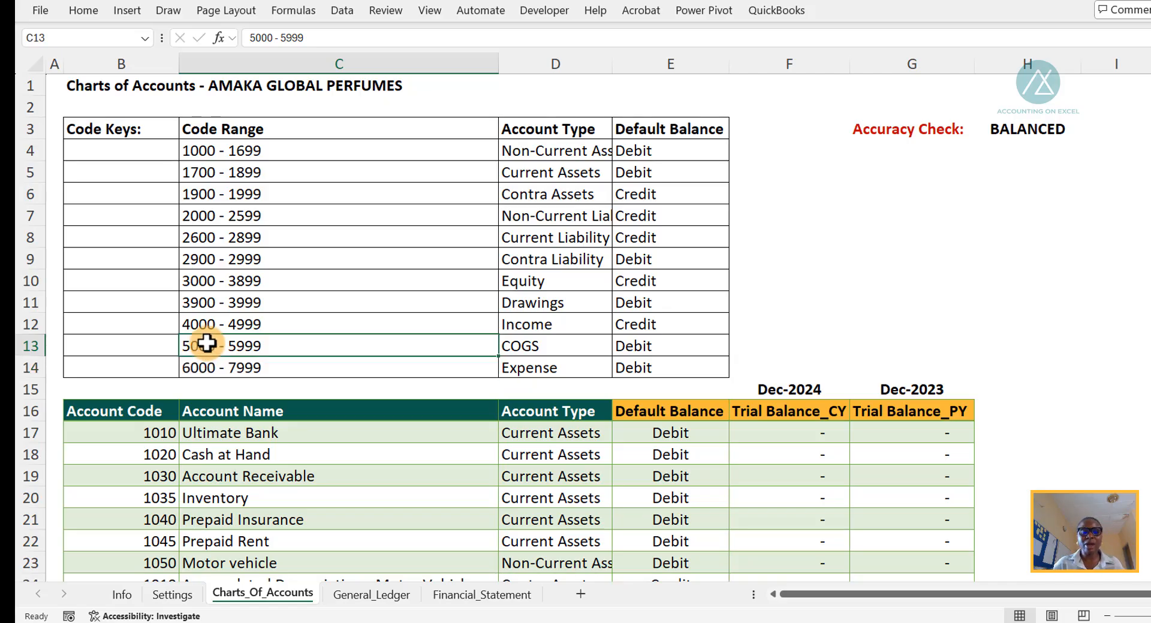
pyautogui.click(203, 365)
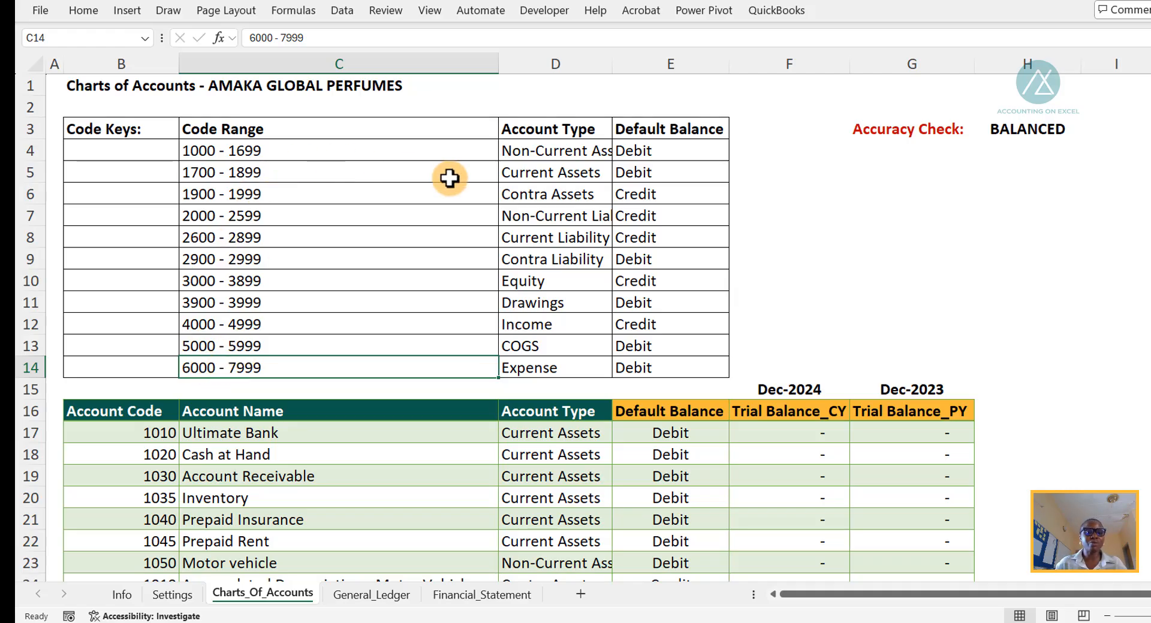
# - Compare the highlighted Default Balance, Trial Balance_CY and Trial Balance_PY columns in the chart of accounts with the Settings sheet's highlighting, and inspect their formulas
pyautogui.scroll(-3, 369, 337)
pyautogui.scroll(-2, 354, 317)
pyautogui.scroll(1, 290, 286)
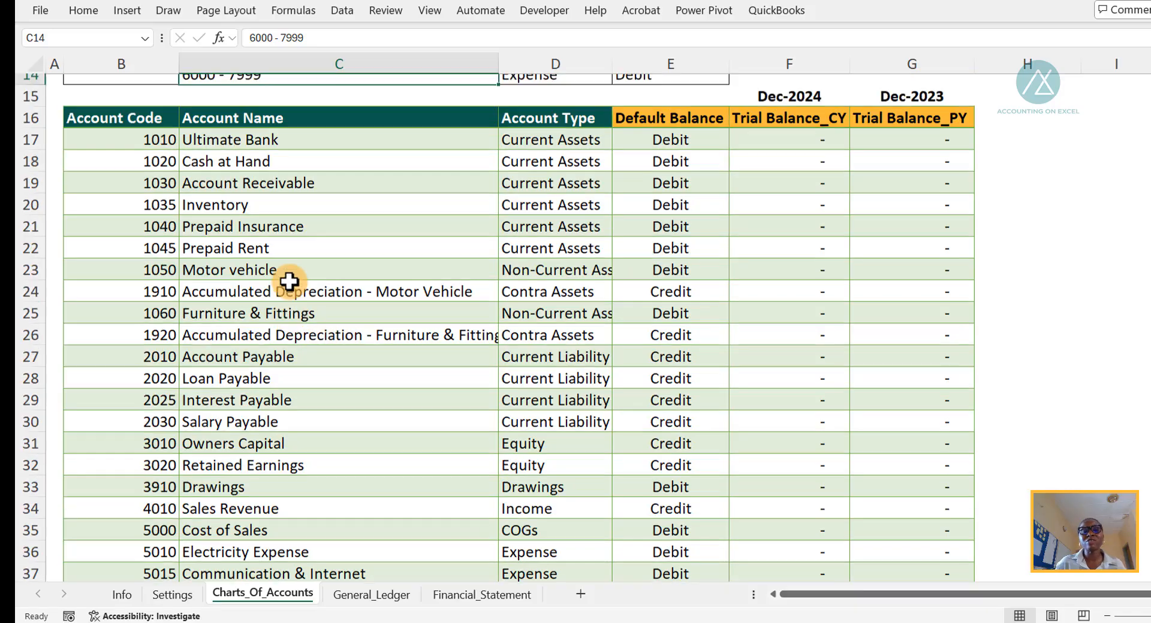
pyautogui.scroll(1, 287, 285)
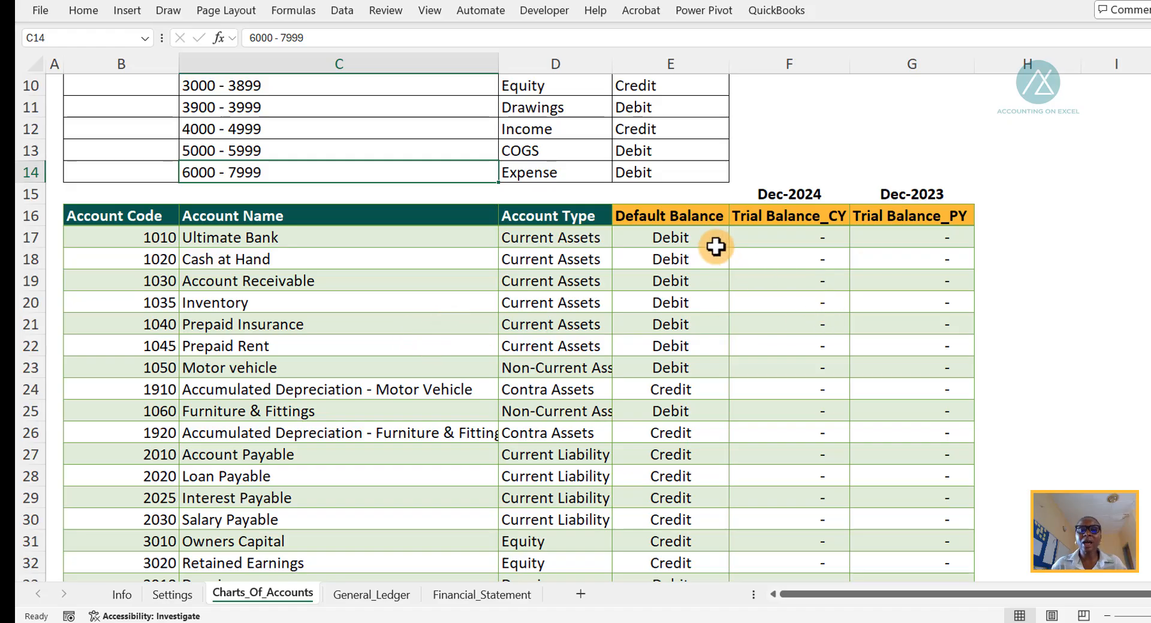
pyautogui.moveTo(683, 221); pyautogui.dragTo(912, 207)
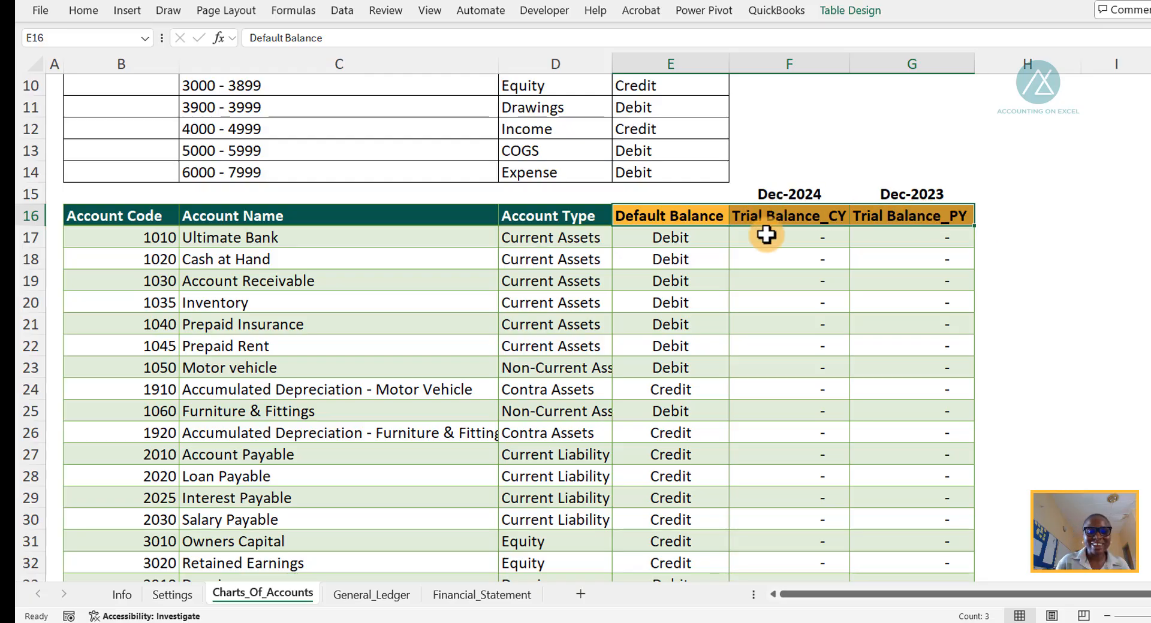
pyautogui.click(172, 594)
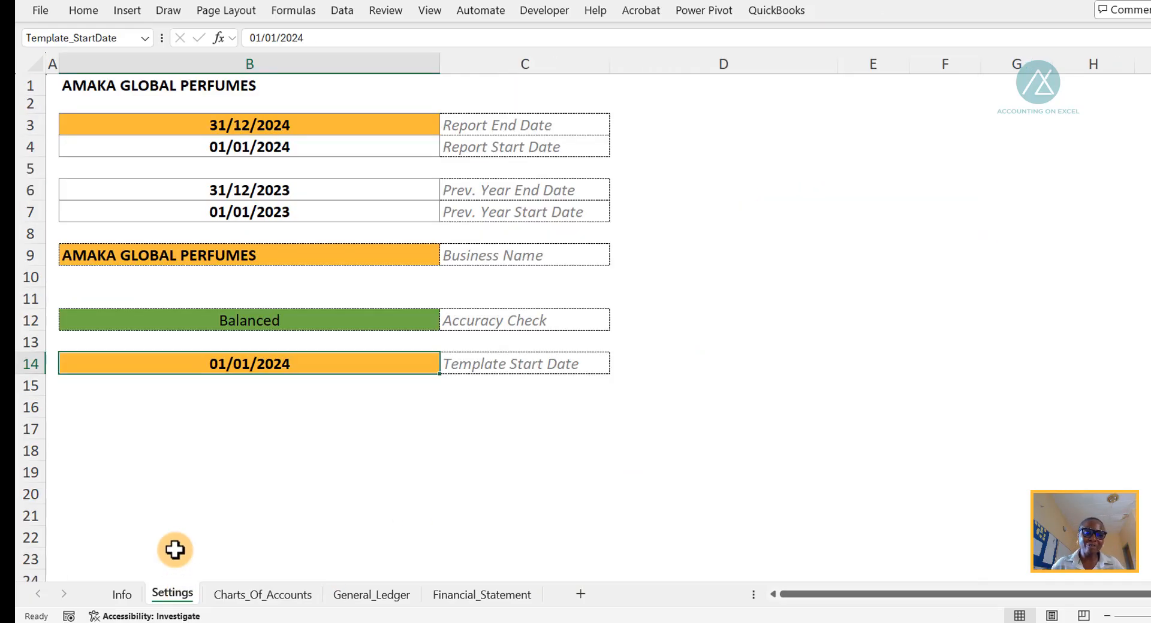
pyautogui.click(249, 596)
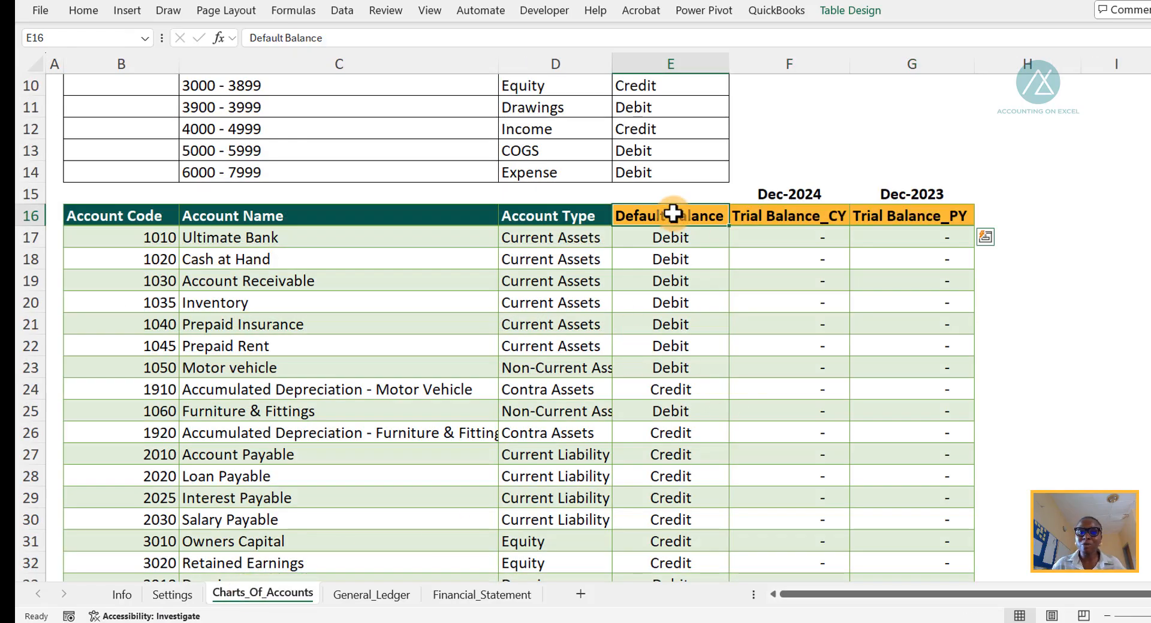
pyautogui.moveTo(673, 220); pyautogui.dragTo(937, 219)
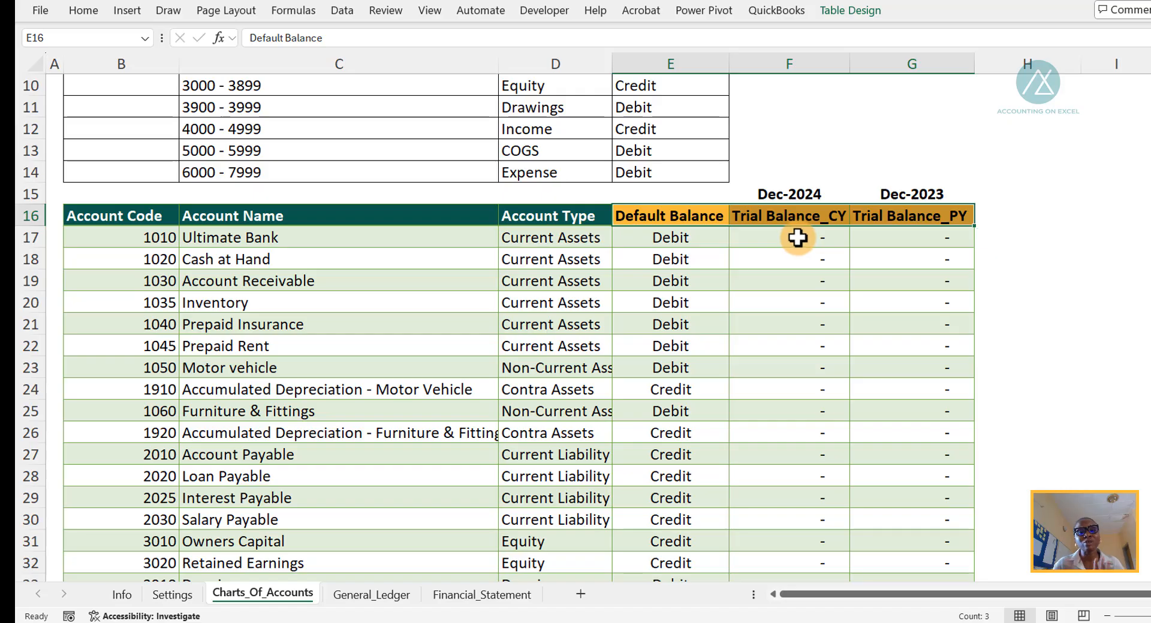
pyautogui.click(678, 259)
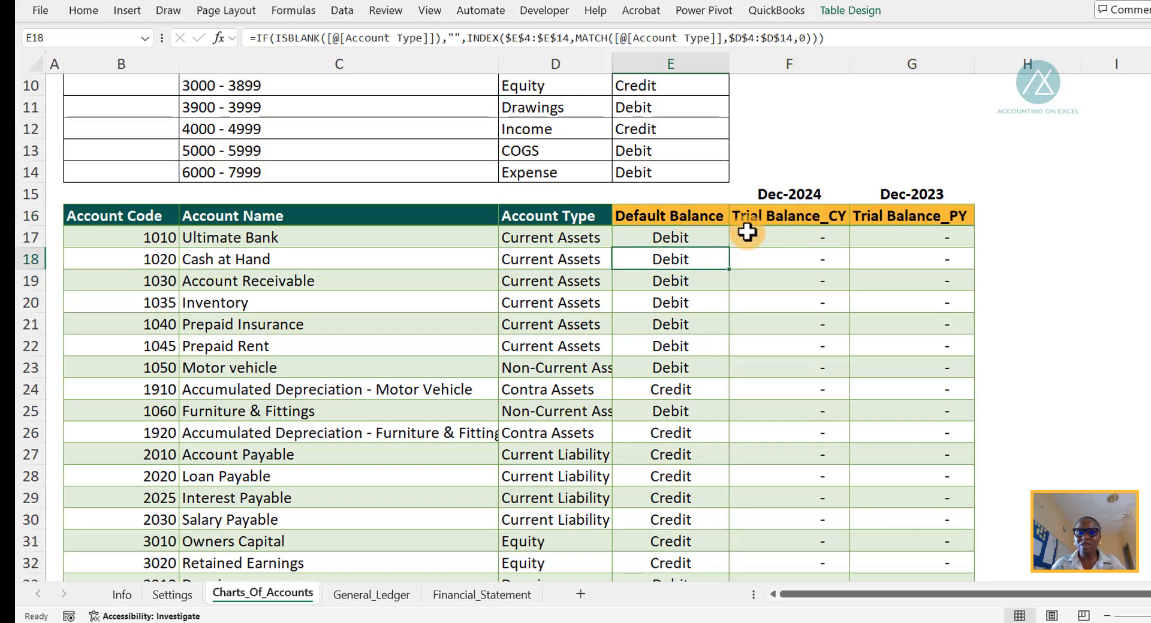
pyautogui.click(780, 237)
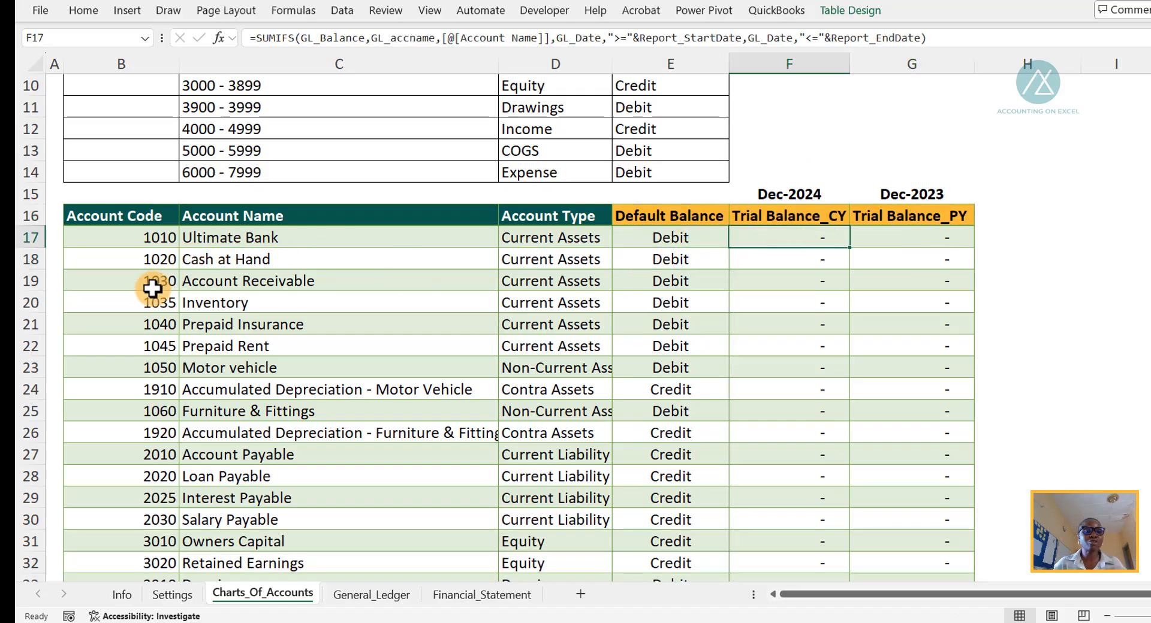
# - Review the manually entered account code, name and type fields in the Inventory and Account Receivable rows
pyautogui.click(143, 305)
pyautogui.click(278, 304)
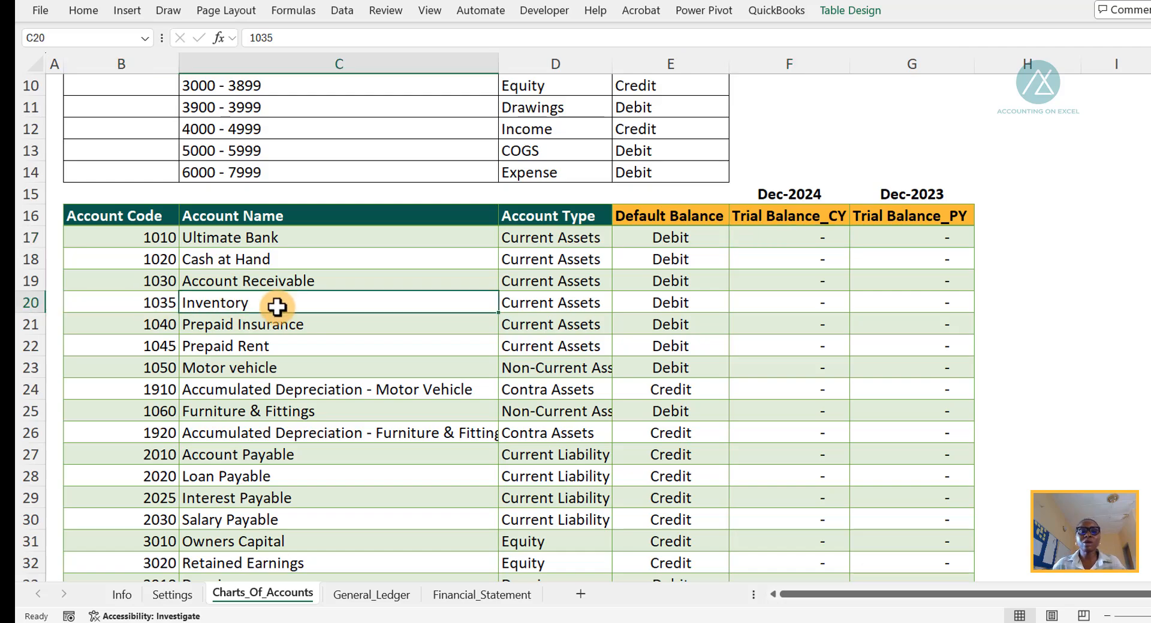
pyautogui.click(569, 308)
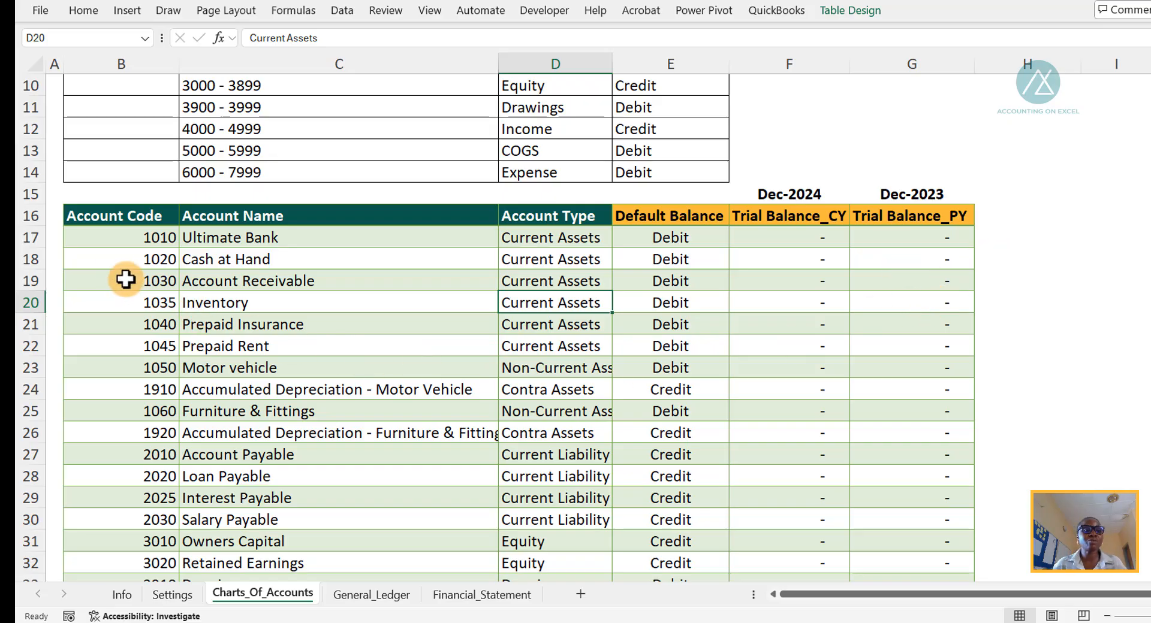
pyautogui.click(292, 285)
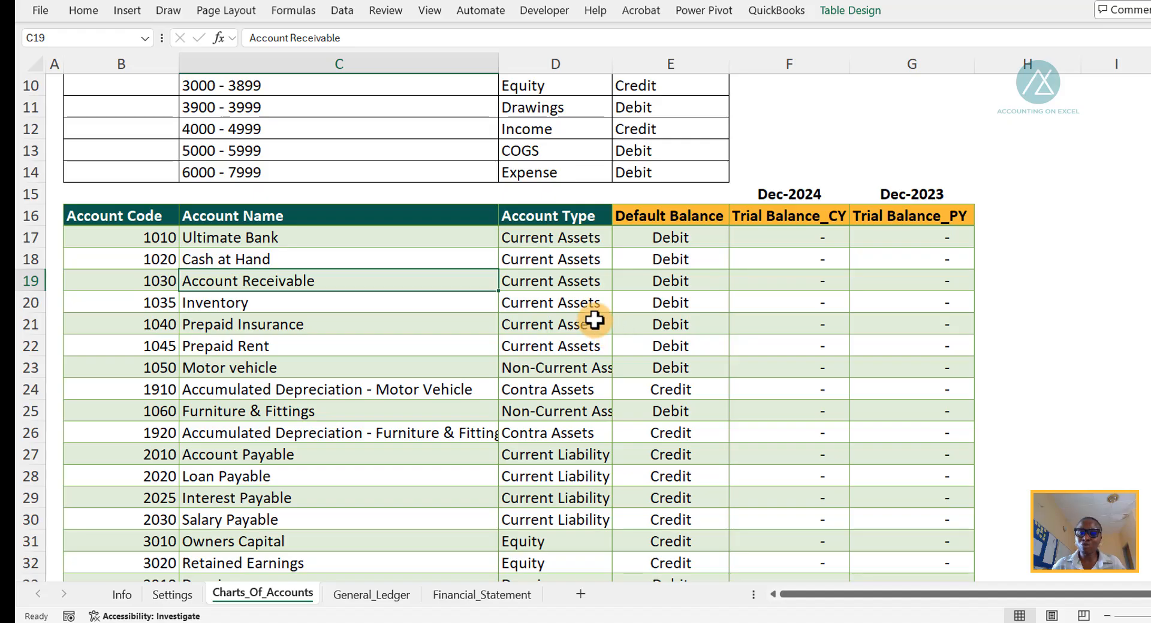
# - Check the account types against the code key table, and inspect the current-year and previous-year trial balance formulas for the first accounts
pyautogui.scroll(3, 592, 324)
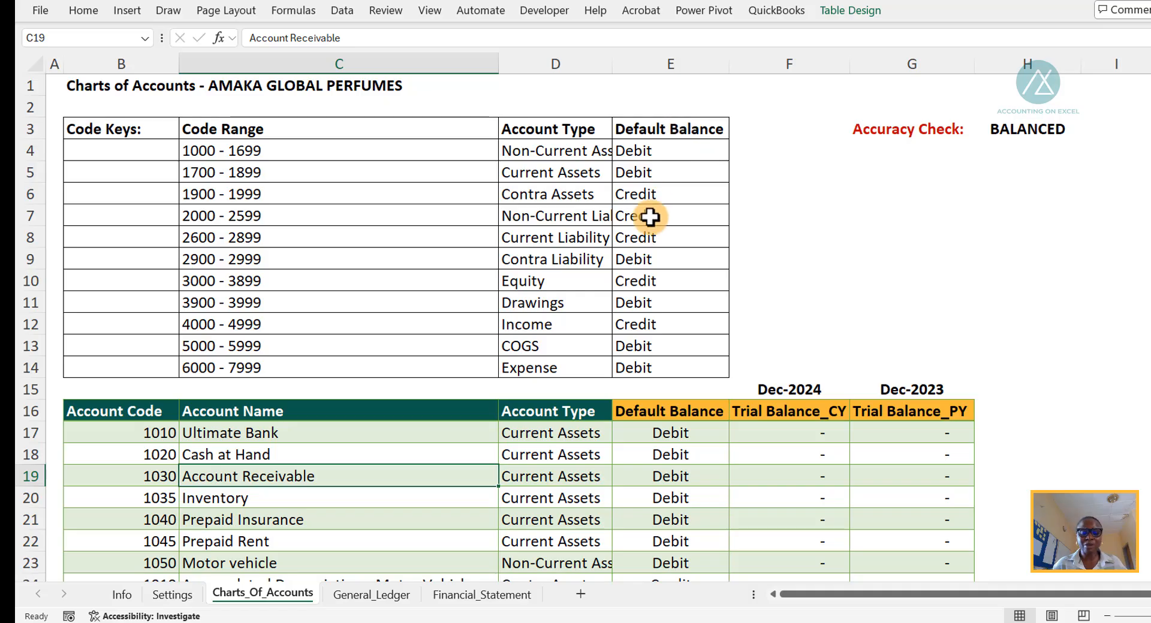
pyautogui.click(579, 487)
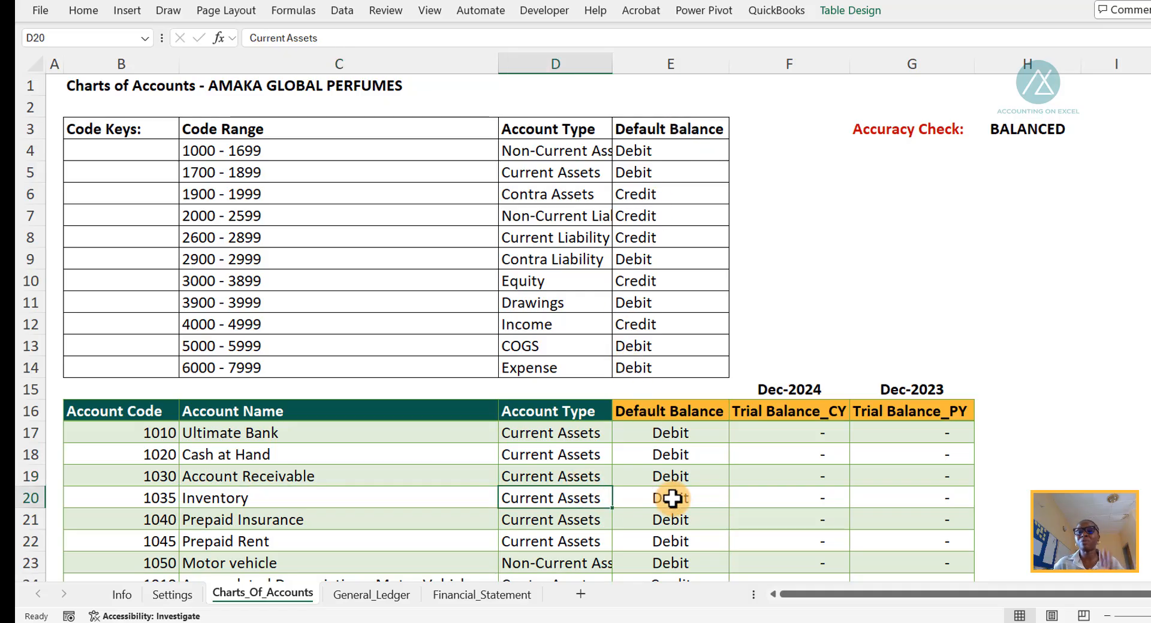
pyautogui.click(798, 459)
pyautogui.click(880, 460)
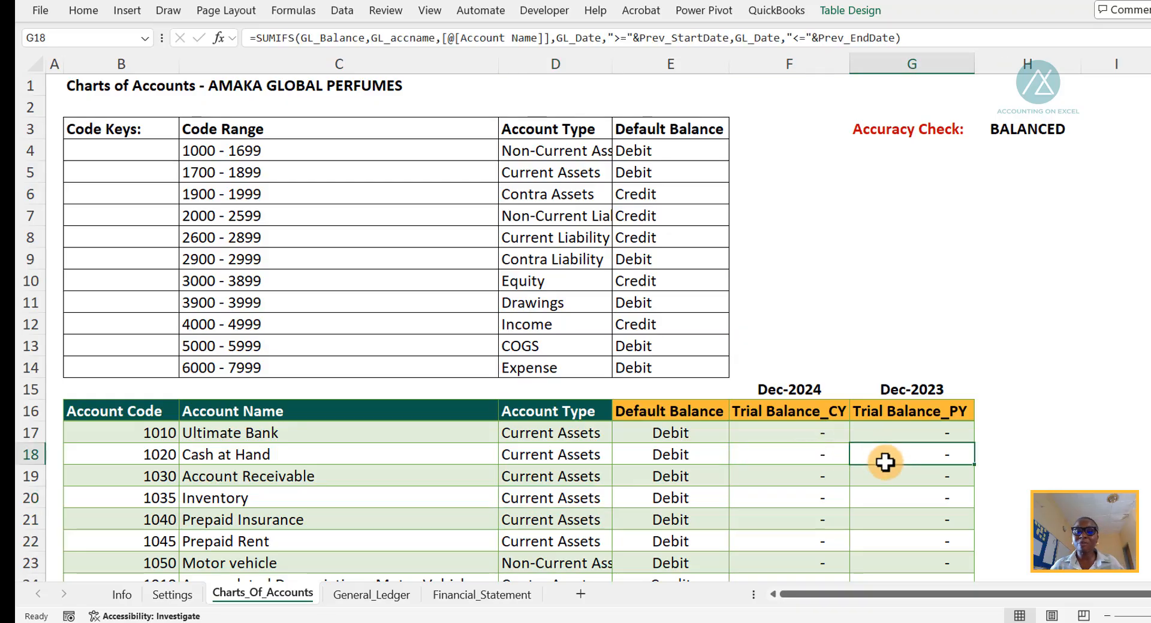
pyautogui.click(687, 434)
pyautogui.click(781, 435)
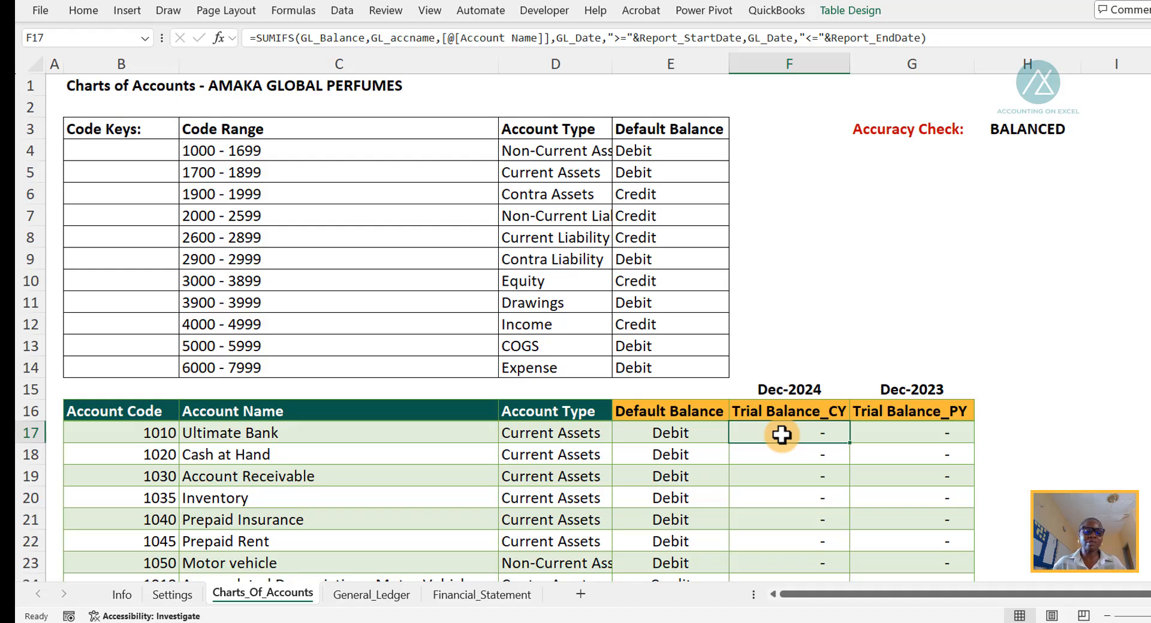
# - Read through the account list from bank and assets to liabilities, equity, income and expenses, comparing it with the code key table
pyautogui.scroll(-2, 470, 284)
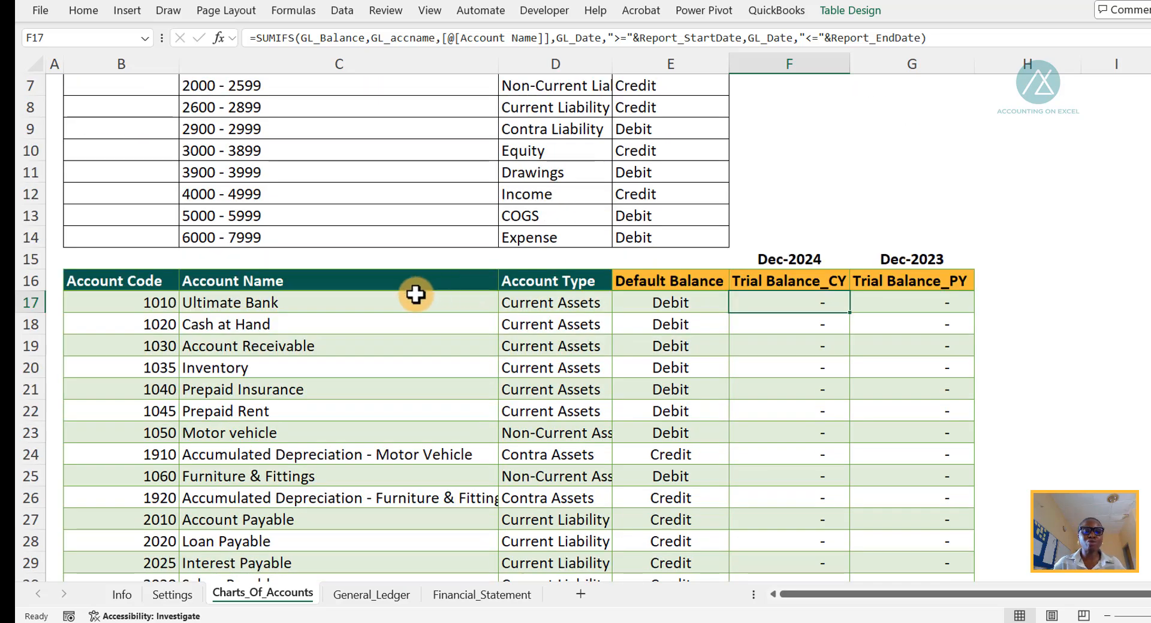
pyautogui.scroll(-5, 413, 318)
pyautogui.scroll(2, 413, 341)
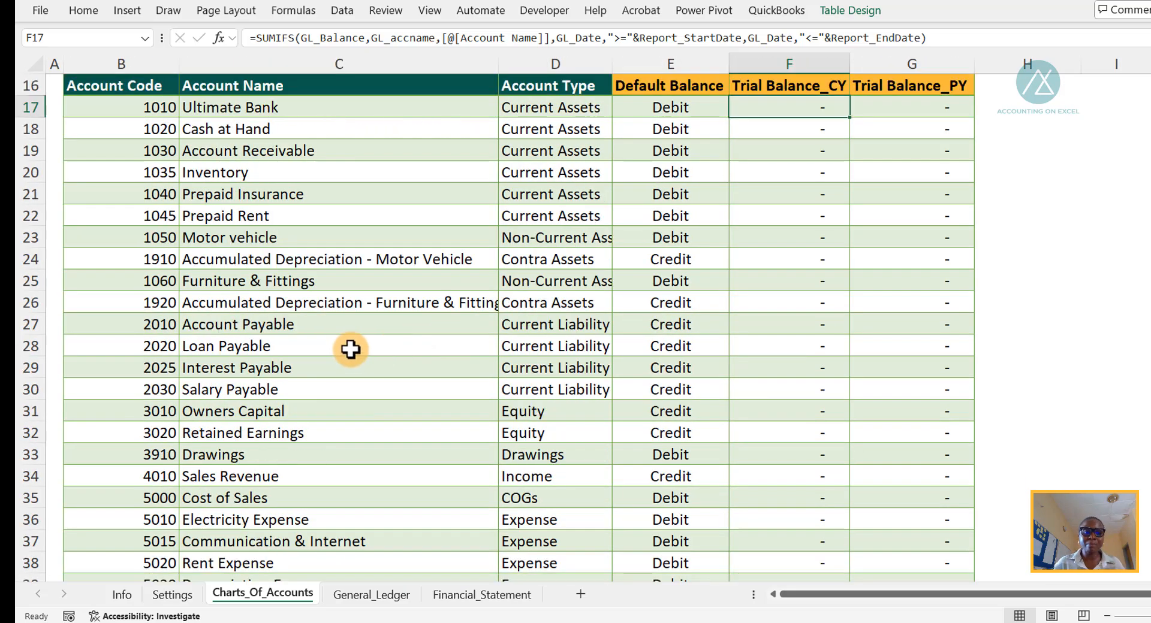
pyautogui.scroll(5, 351, 349)
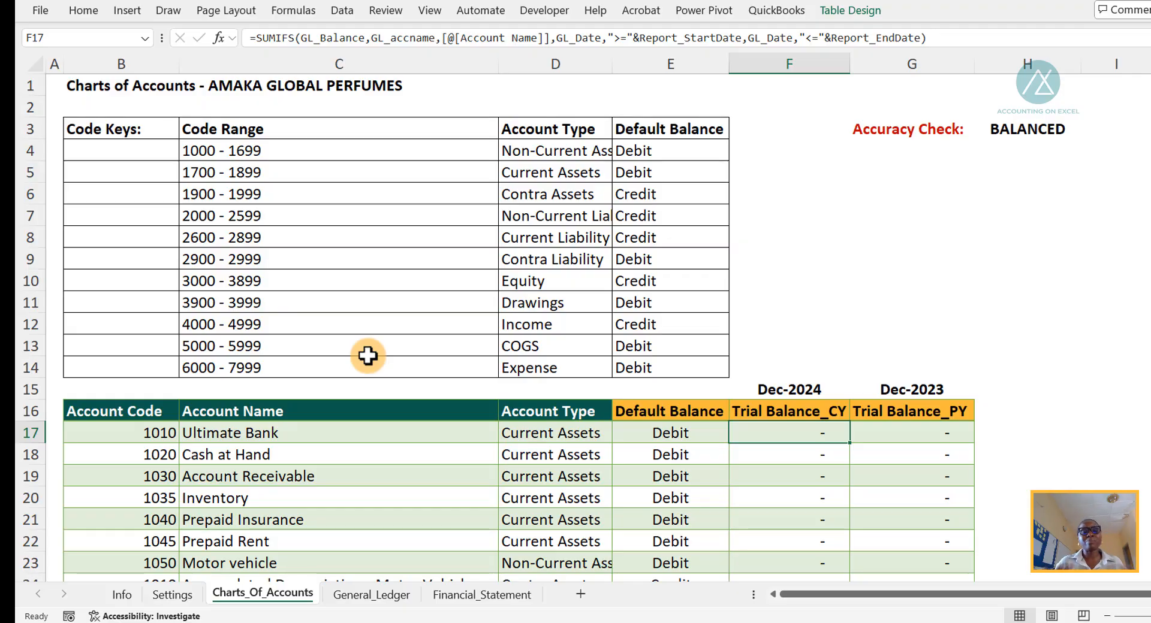
pyautogui.scroll(-3, 258, 497)
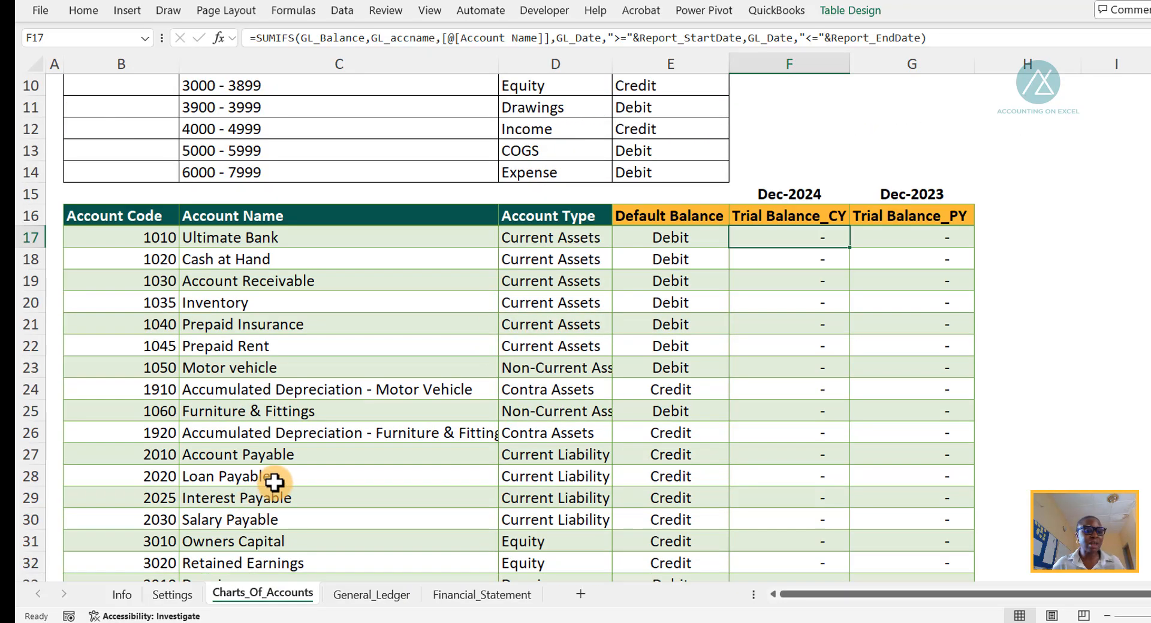
pyautogui.scroll(-2, 294, 462)
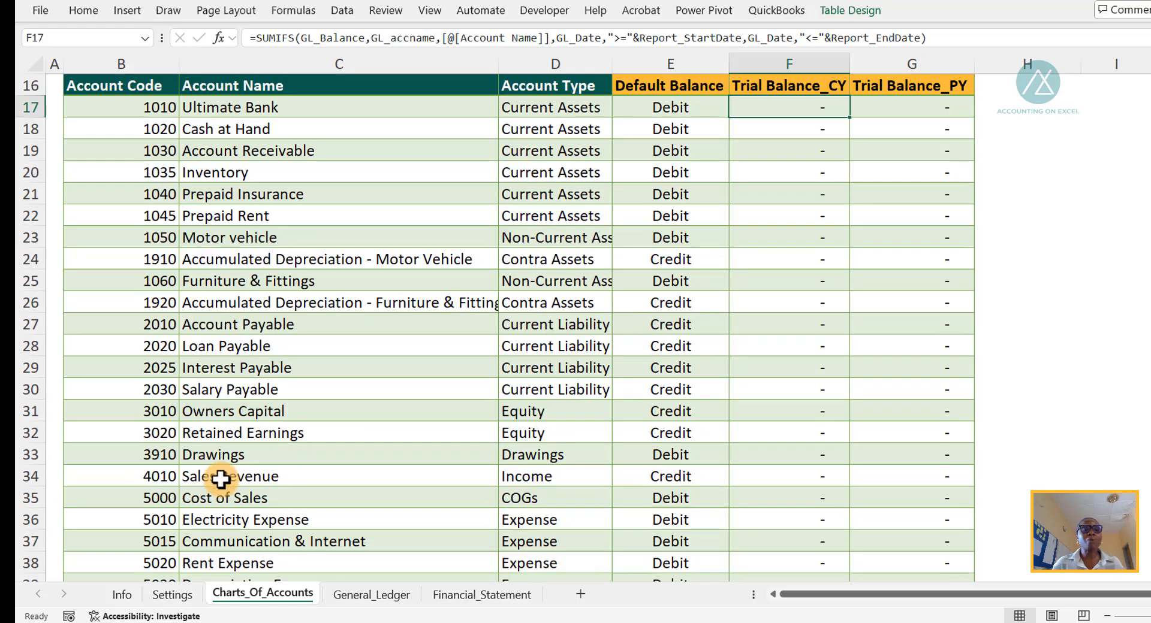
pyautogui.click(268, 376)
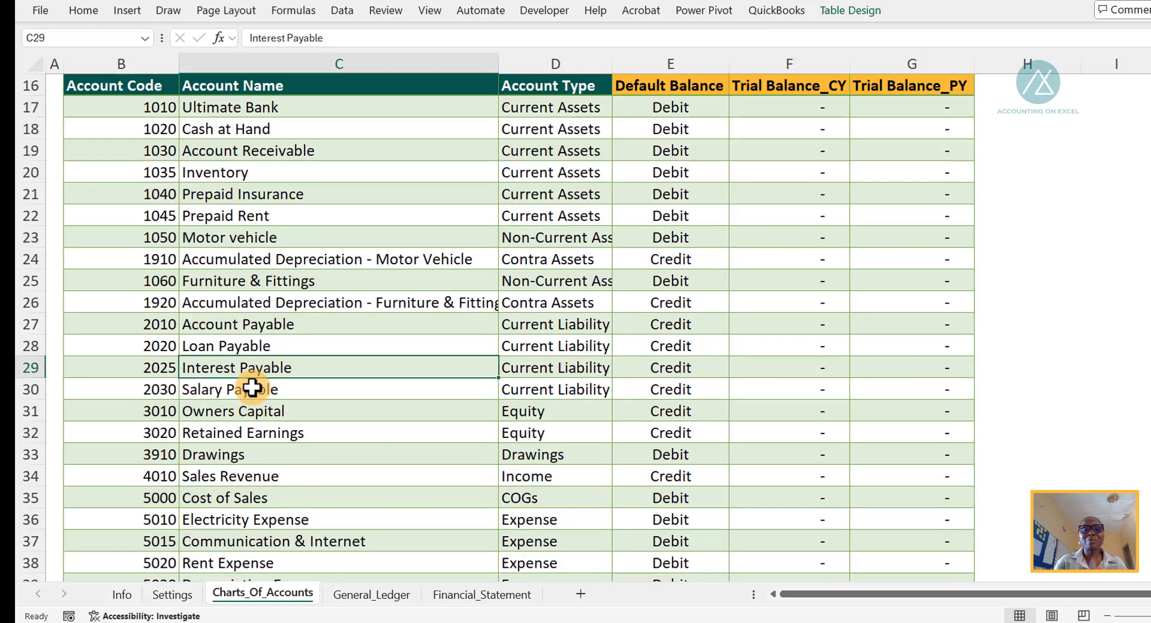
pyautogui.scroll(5, 398, 515)
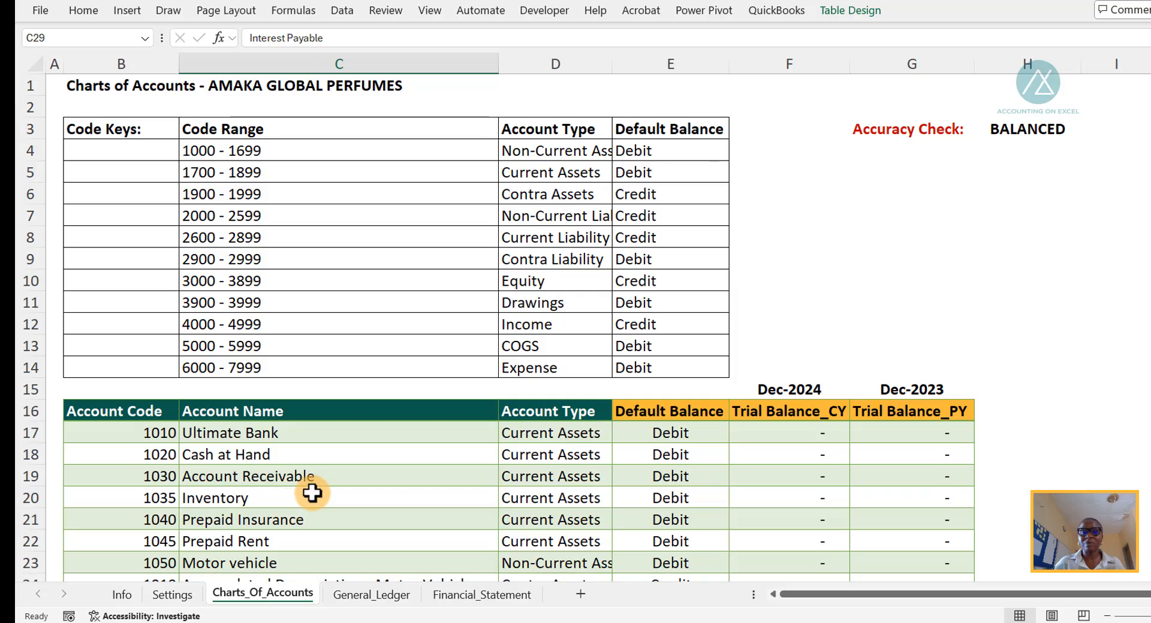
# - Examine the General_Ledger sheet's title and Accuracy Check formulas, and trace the title to the Business Name on the Settings sheet
pyautogui.click(362, 595)
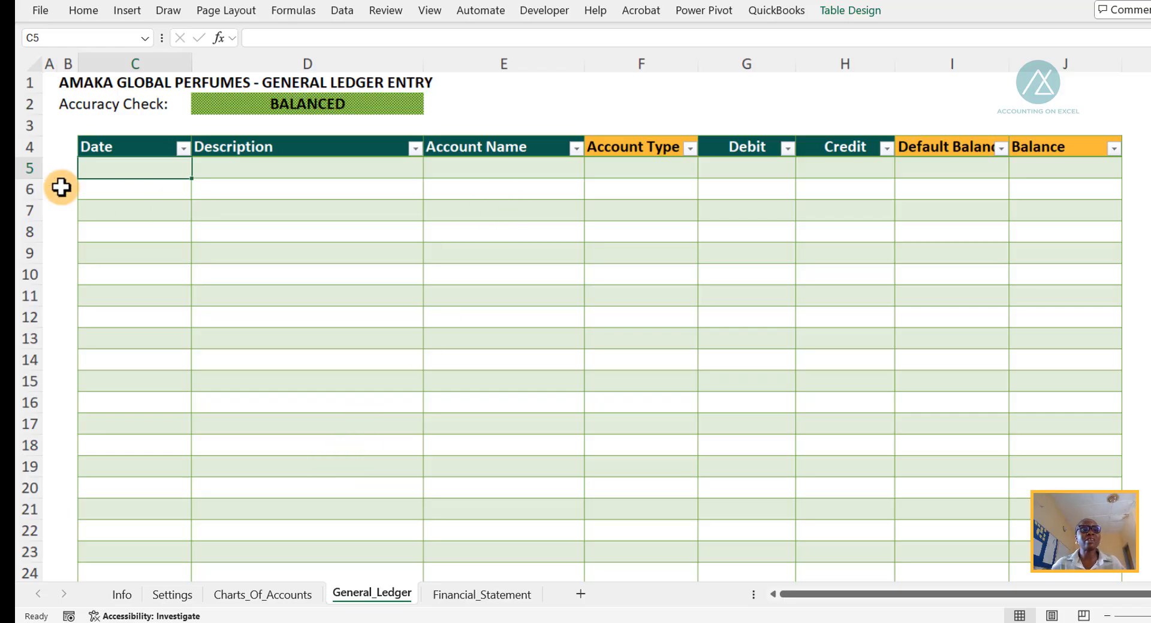
pyautogui.click(223, 102)
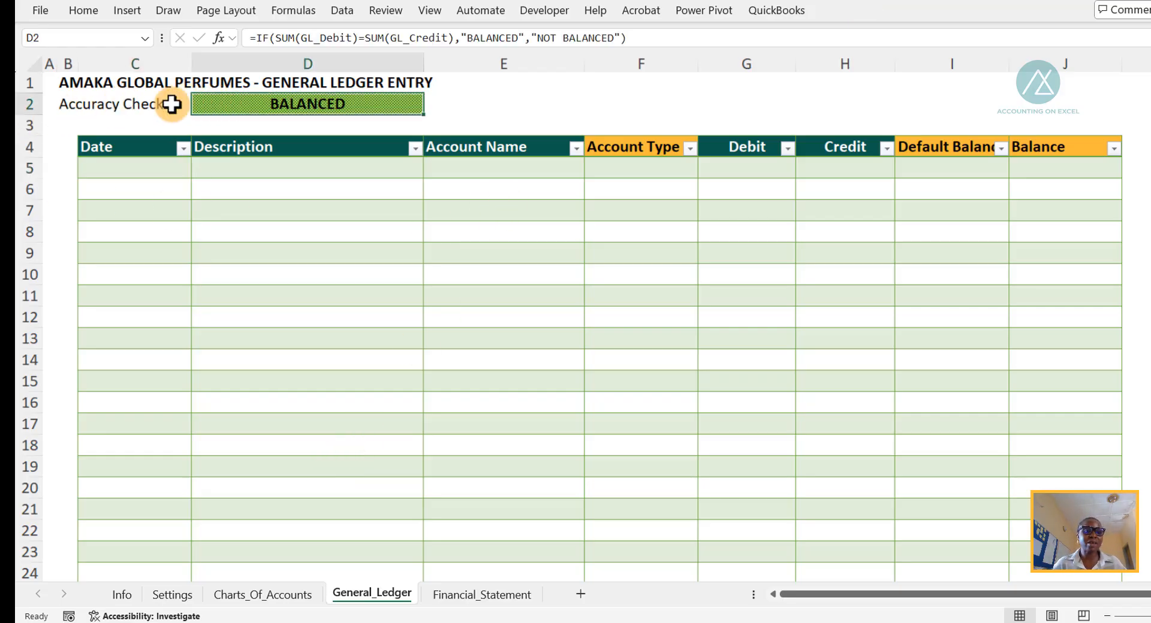
pyautogui.click(69, 86)
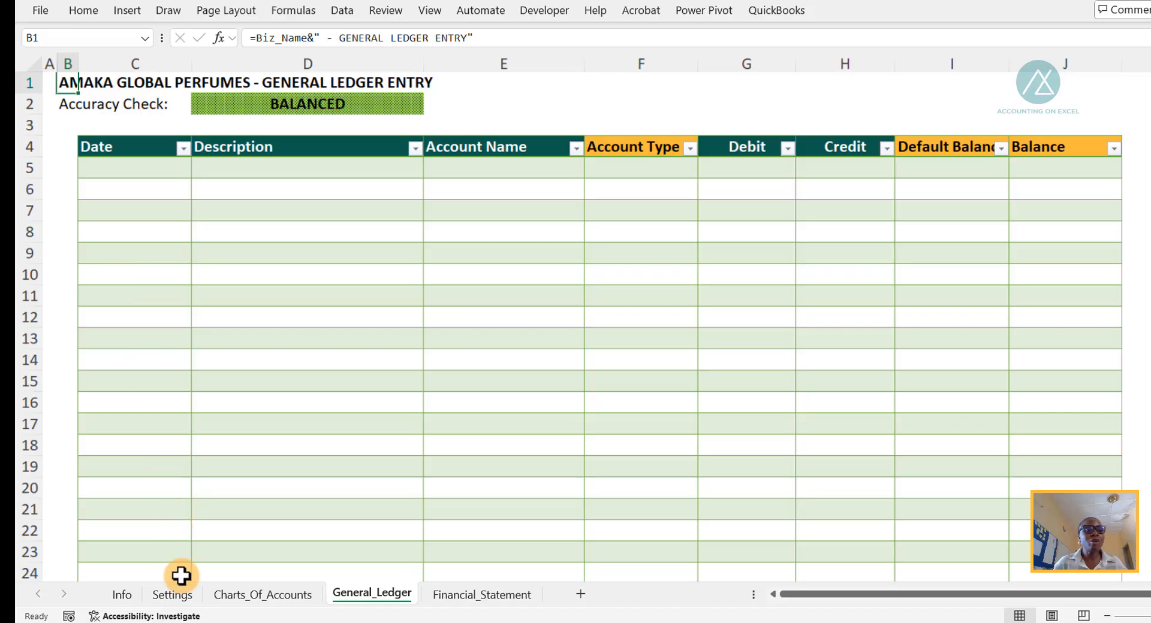
pyautogui.click(172, 596)
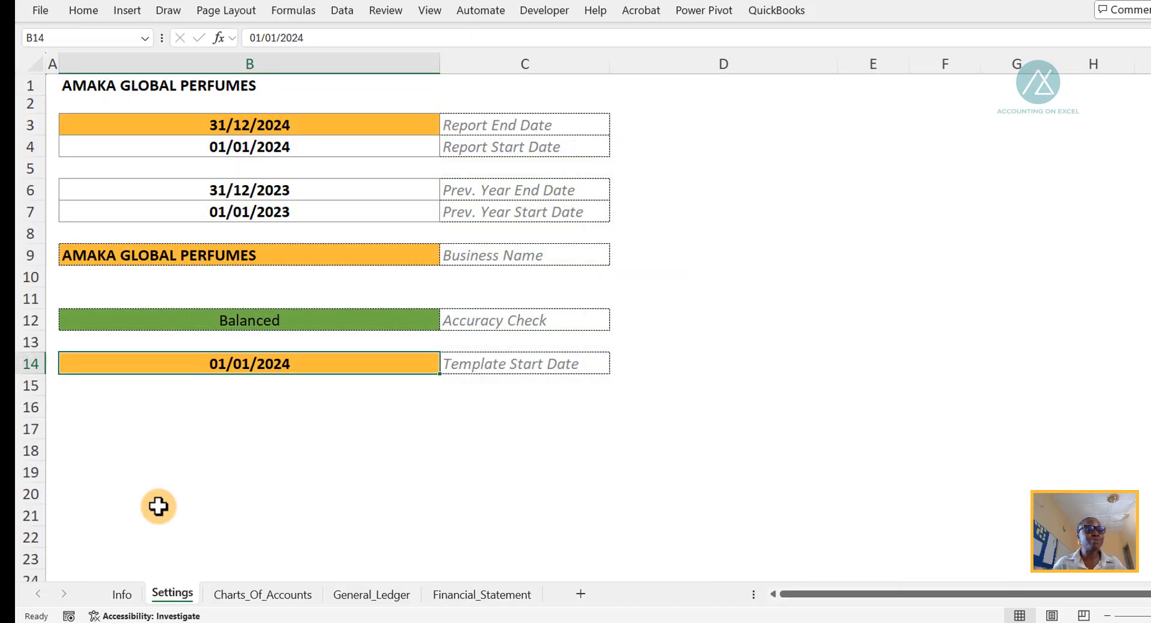
pyautogui.click(103, 263)
pyautogui.click(370, 595)
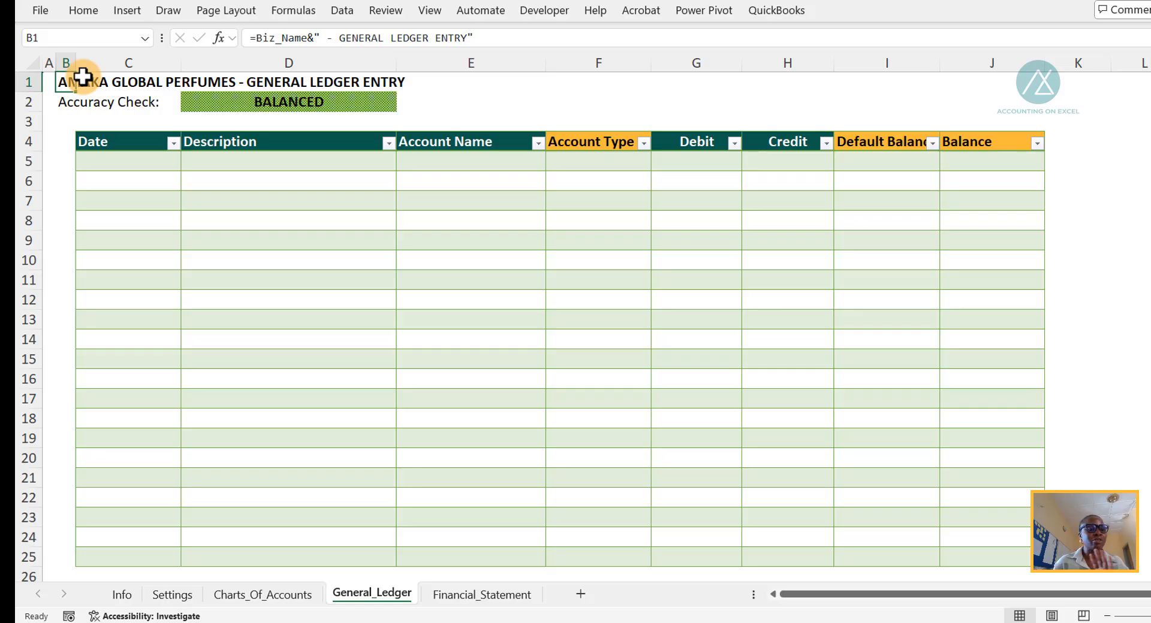
pyautogui.click(120, 107)
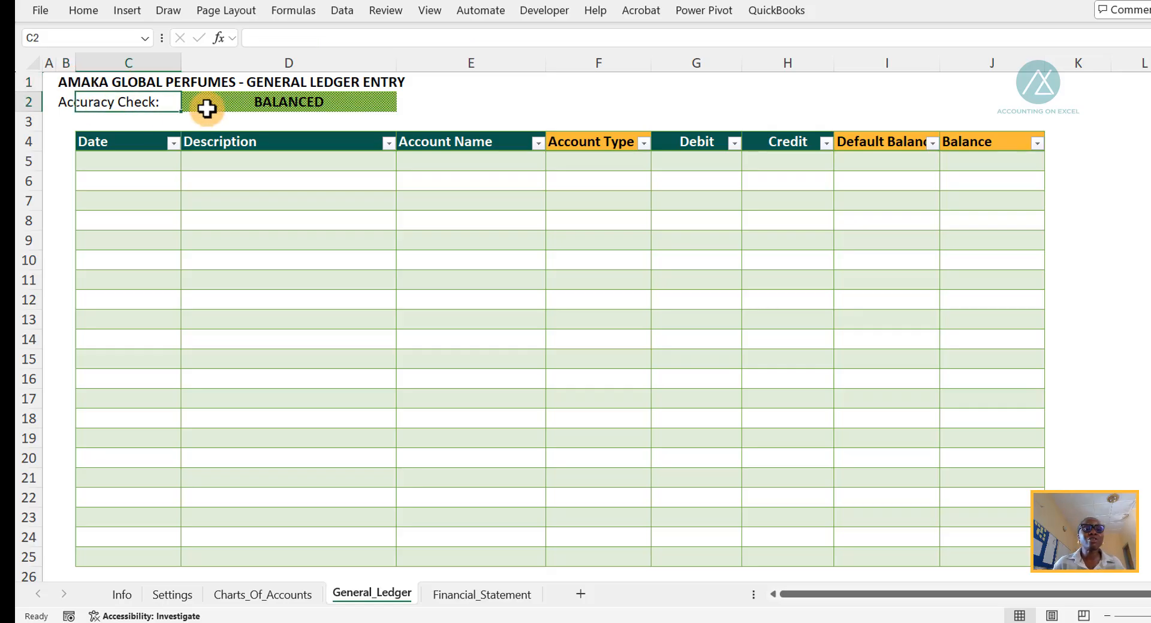
pyautogui.click(208, 107)
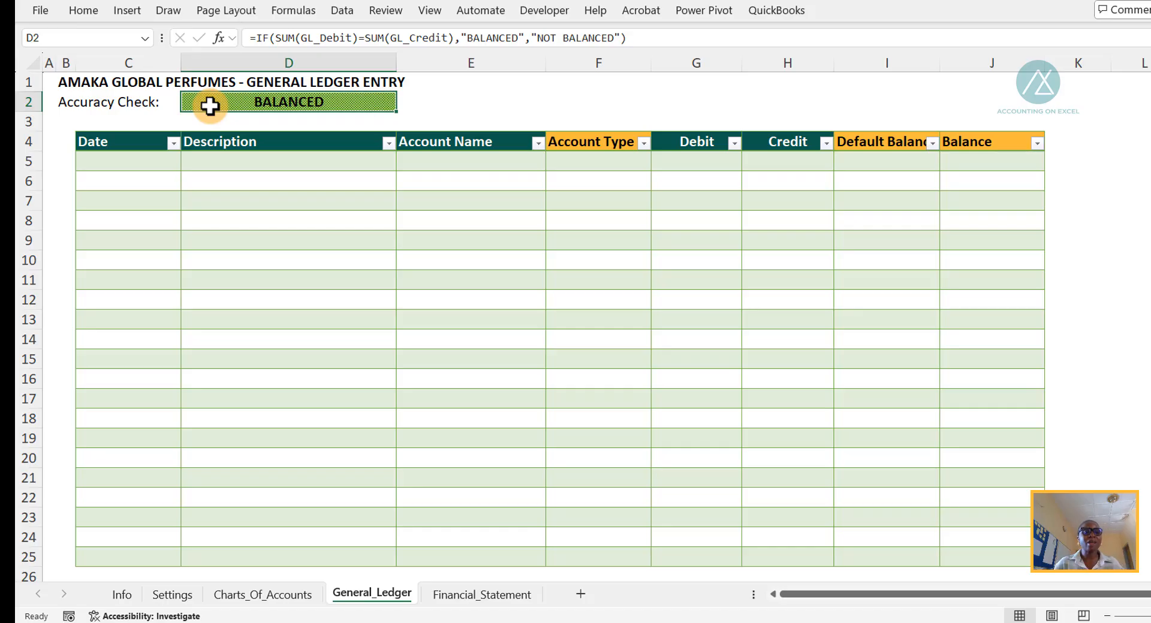
# - Inspect the first General_Ledger row's Date cell and the Account Type, Default Balance and Balance formulas, and recheck the Accuracy Check formula
pyautogui.click(102, 160)
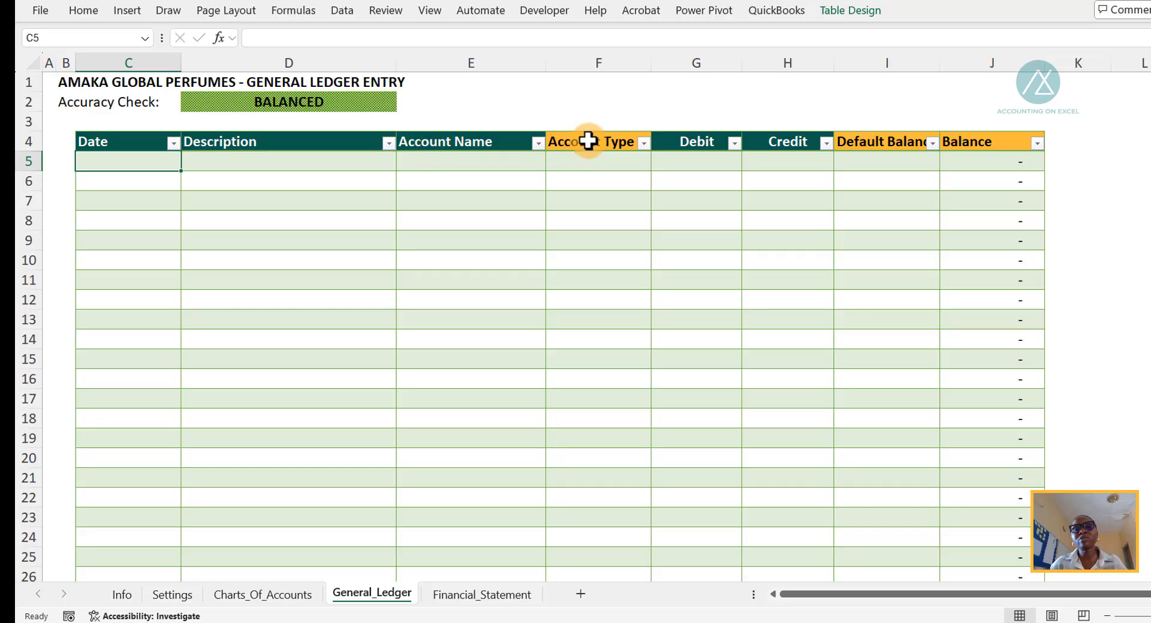
pyautogui.click(585, 161)
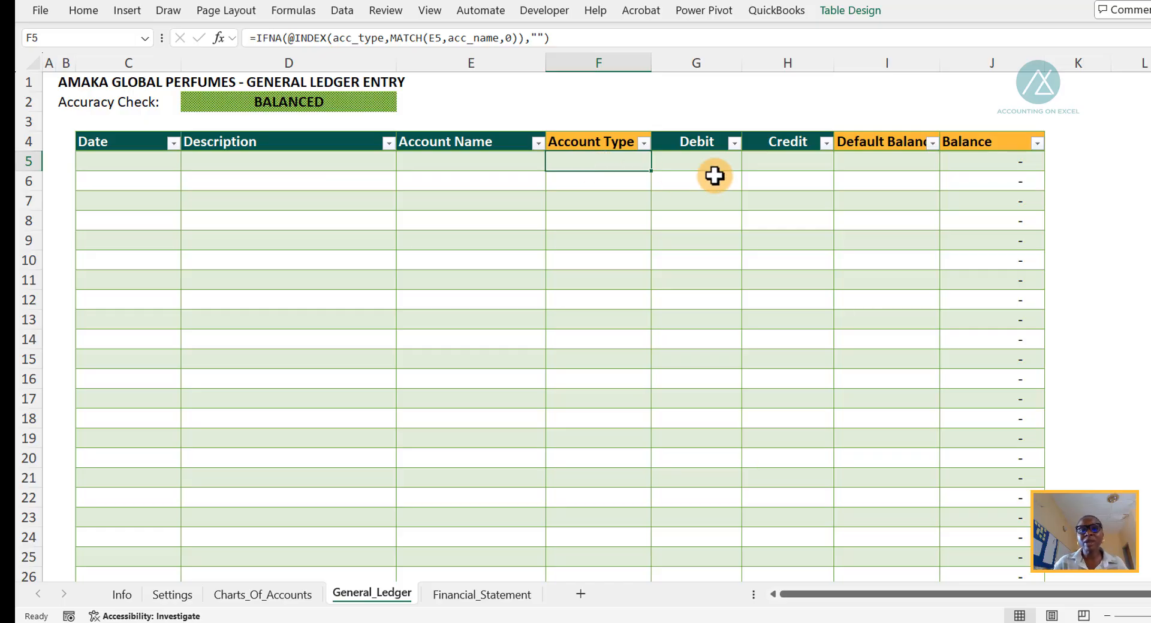
pyautogui.click(880, 157)
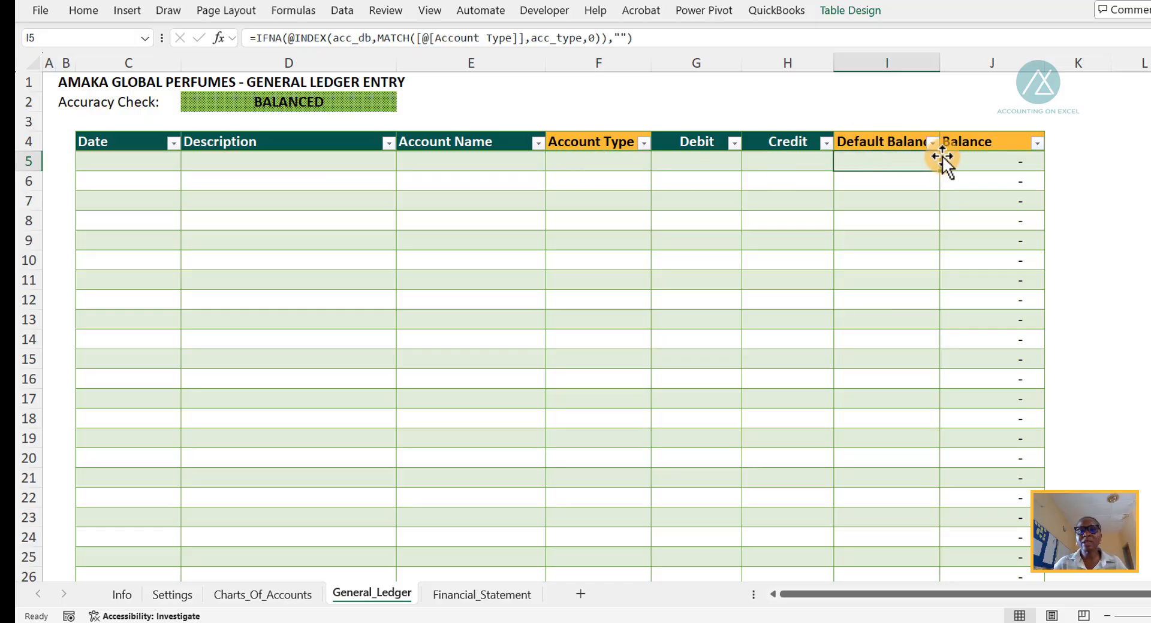
pyautogui.click(970, 165)
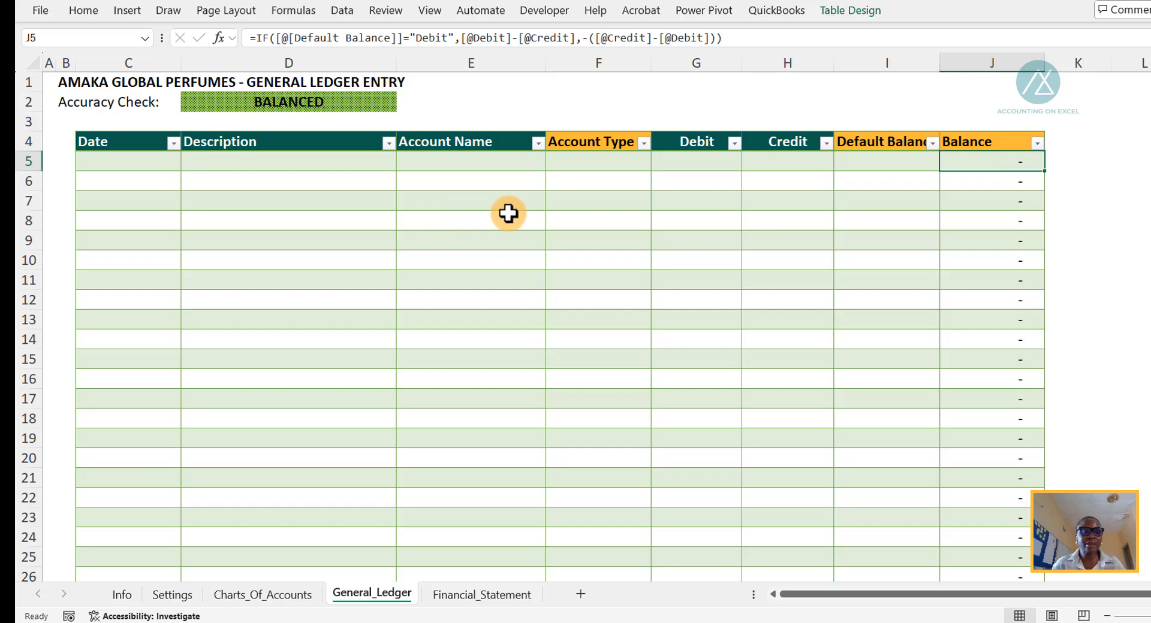
pyautogui.click(264, 101)
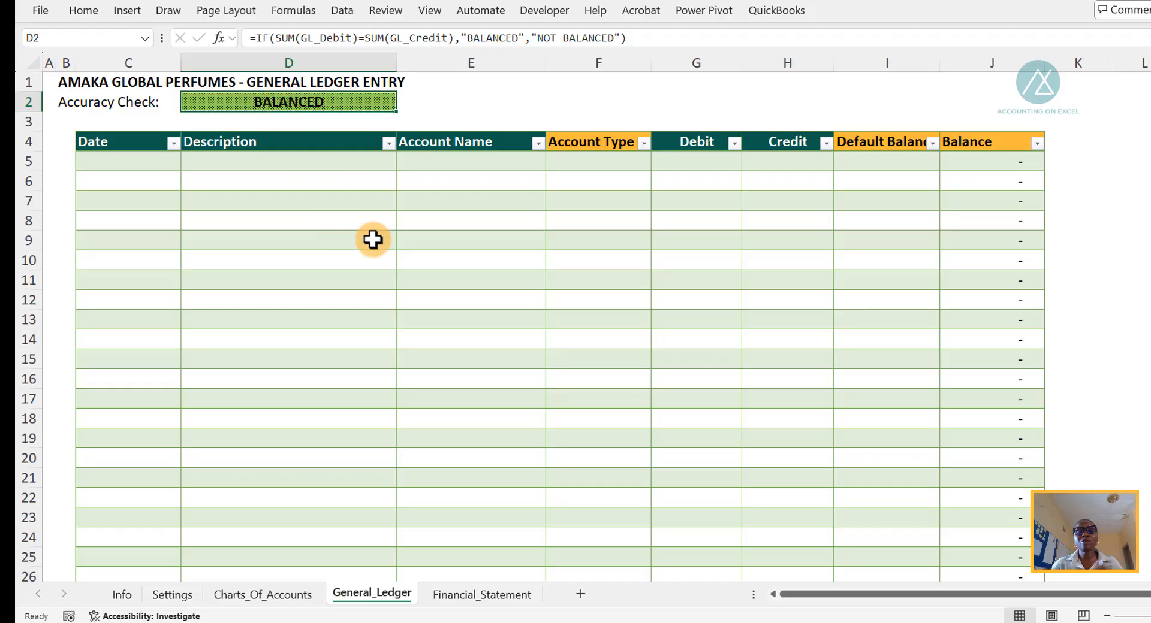
pyautogui.click(124, 157)
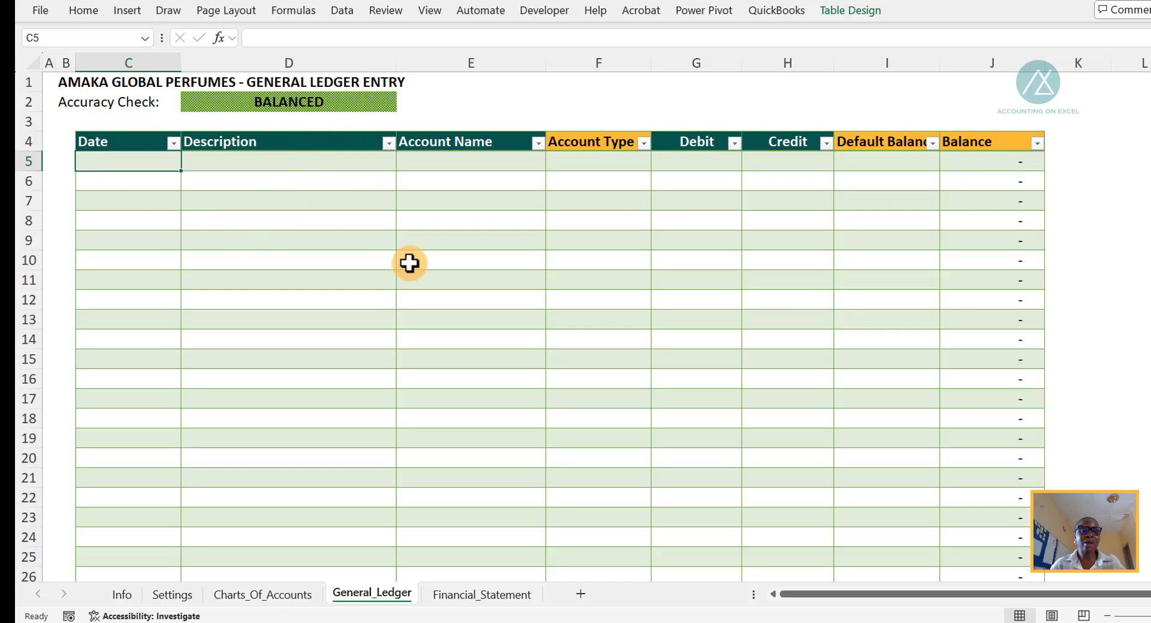
# - Examine the Income Statement on the Financial_Statement sheet, including its spacer row and the account names linked to Charts_Of_Accounts
pyautogui.click(456, 594)
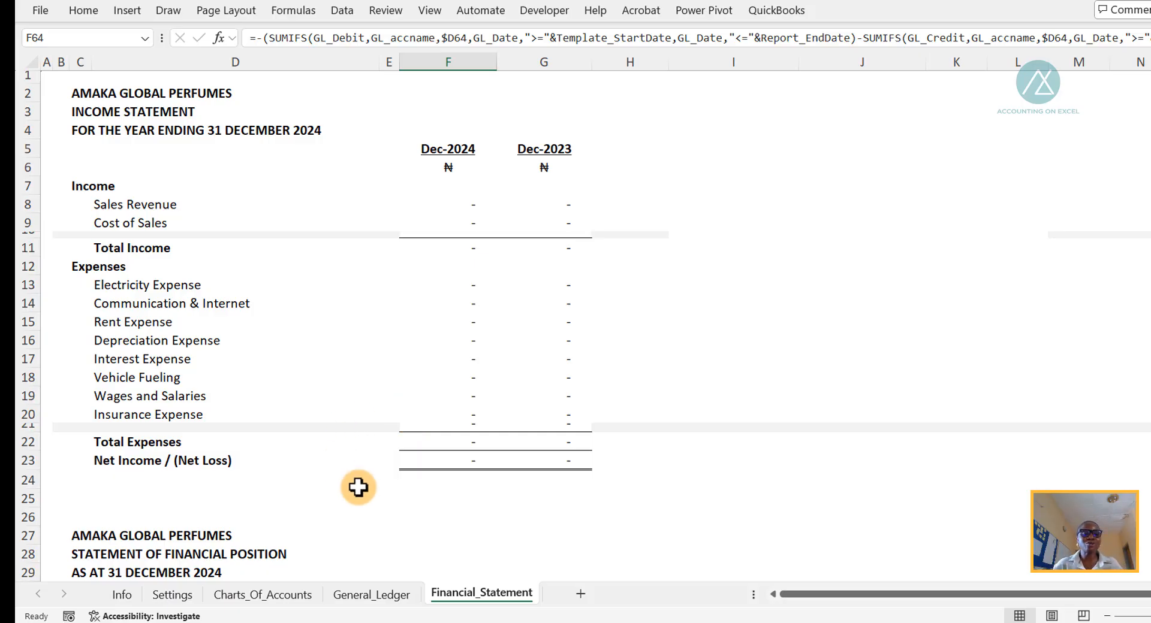
pyautogui.hotkey('ctrl', 'pageup')
pyautogui.hotkey('ctrl', 'pageup')
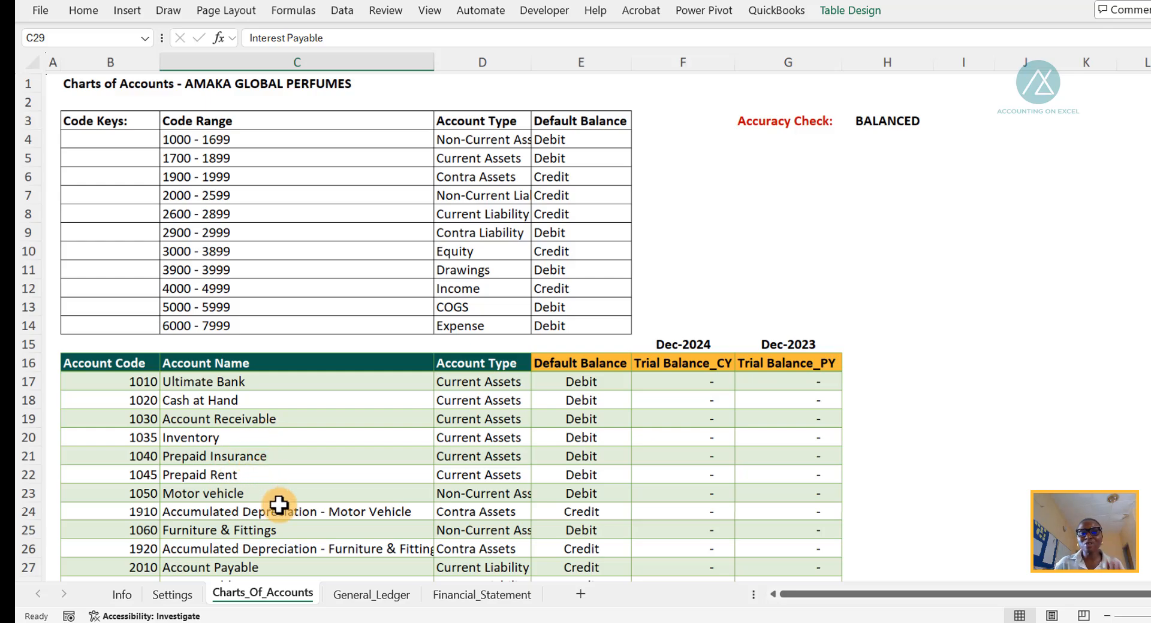
pyautogui.click(457, 600)
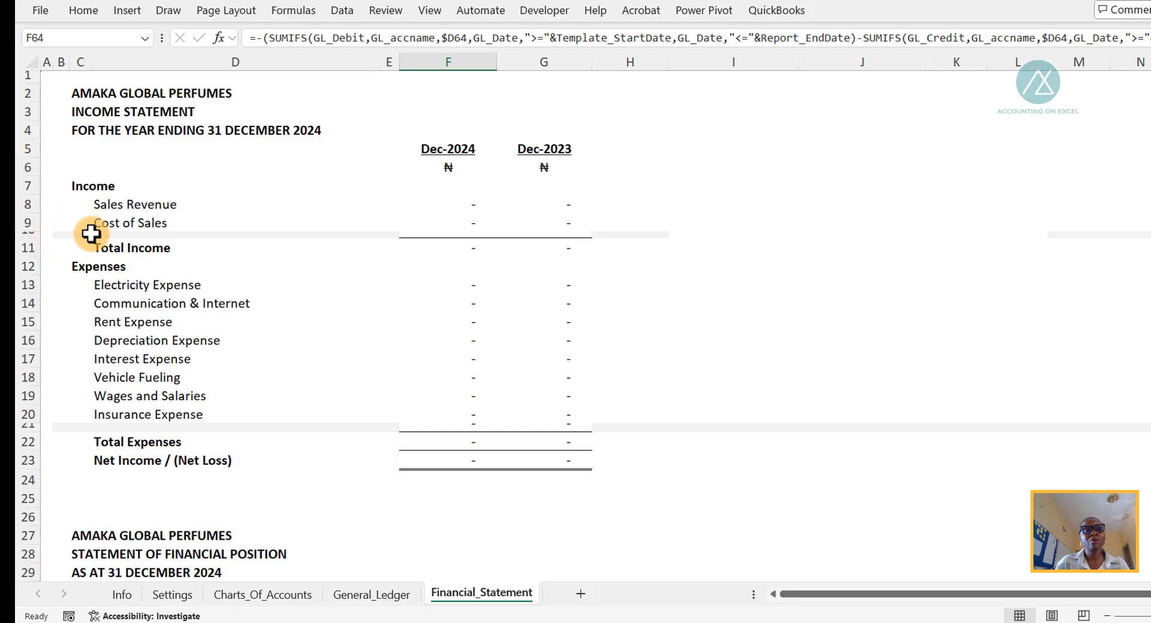
pyautogui.click(32, 234)
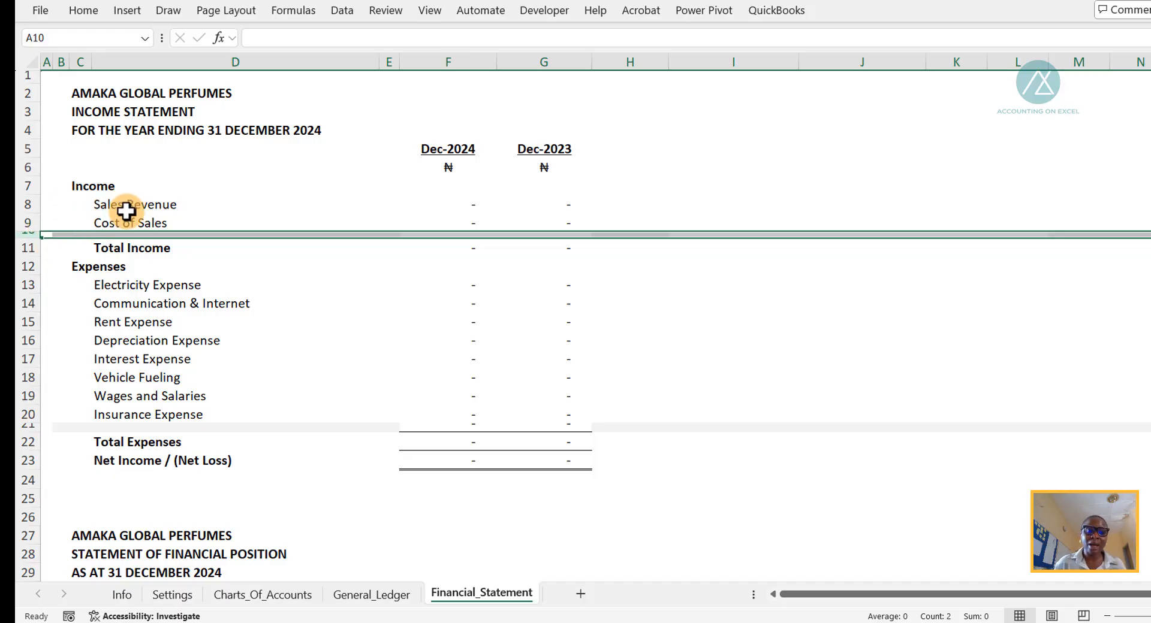
pyautogui.click(150, 375)
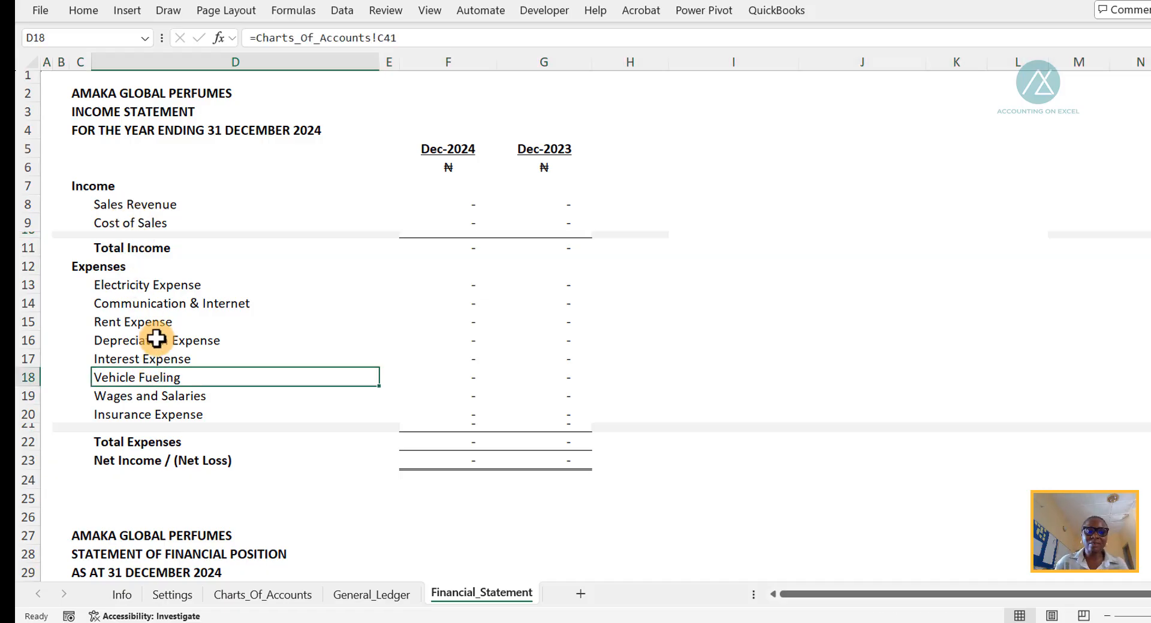
pyautogui.click(121, 204)
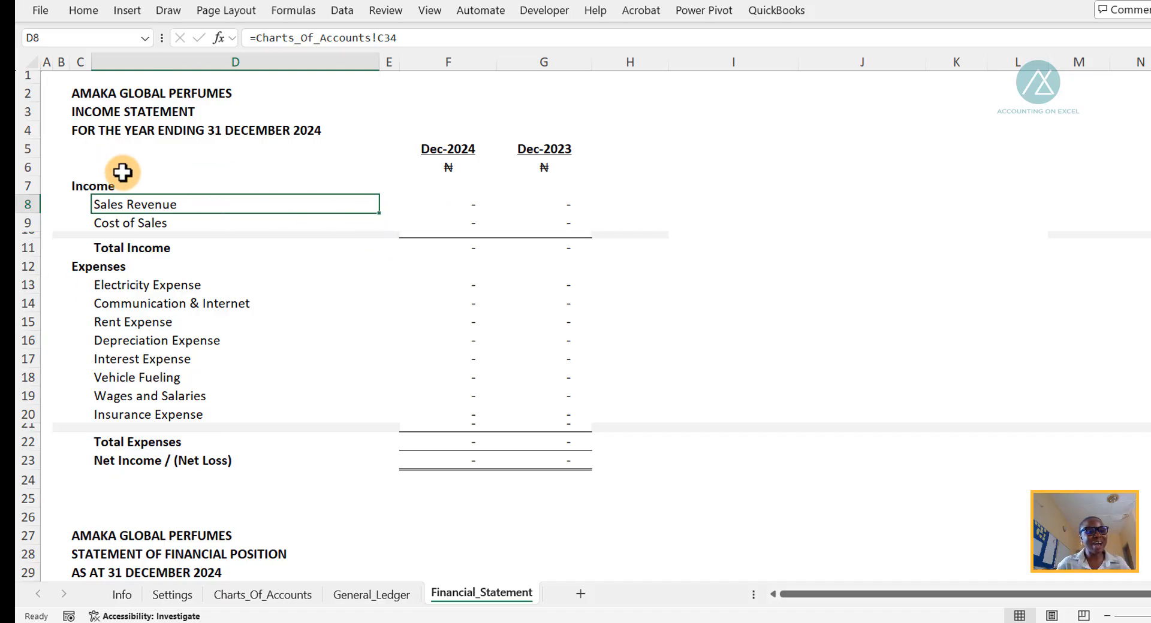
# - Read through the Statement of Financial Position and the start of the Statement of Cash Flow, and inspect the AS AT date heading's formula
pyautogui.scroll(-6, 204, 226)
pyautogui.scroll(-1, 172, 243)
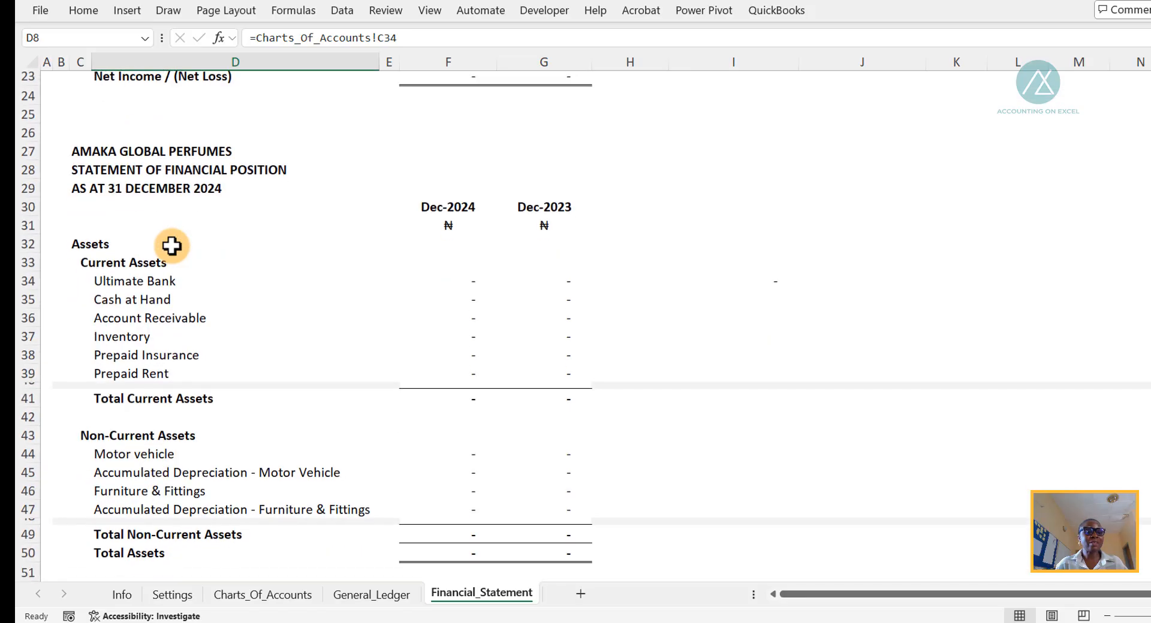
pyautogui.click(93, 147)
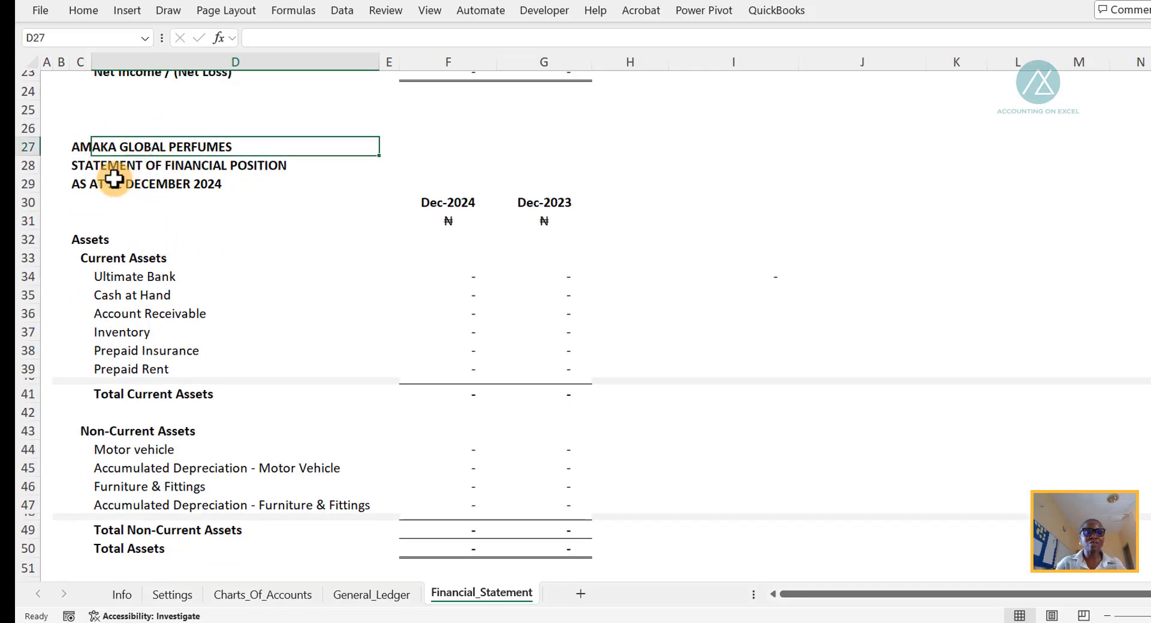
pyautogui.click(74, 183)
pyautogui.scroll(-14, 200, 249)
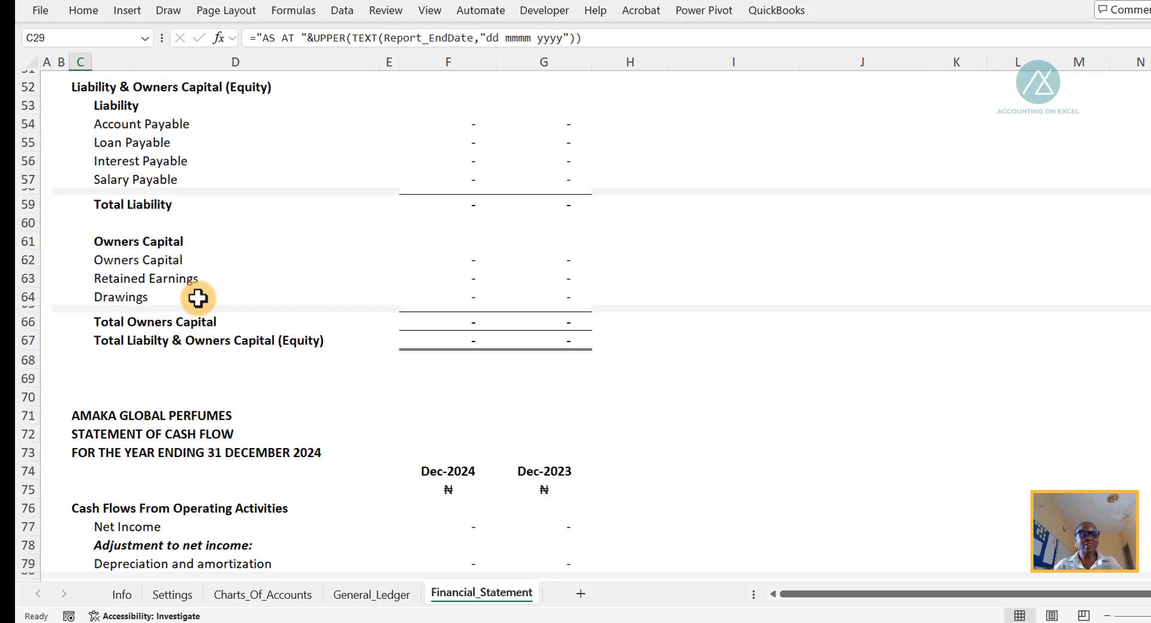
pyautogui.scroll(20, 263, 268)
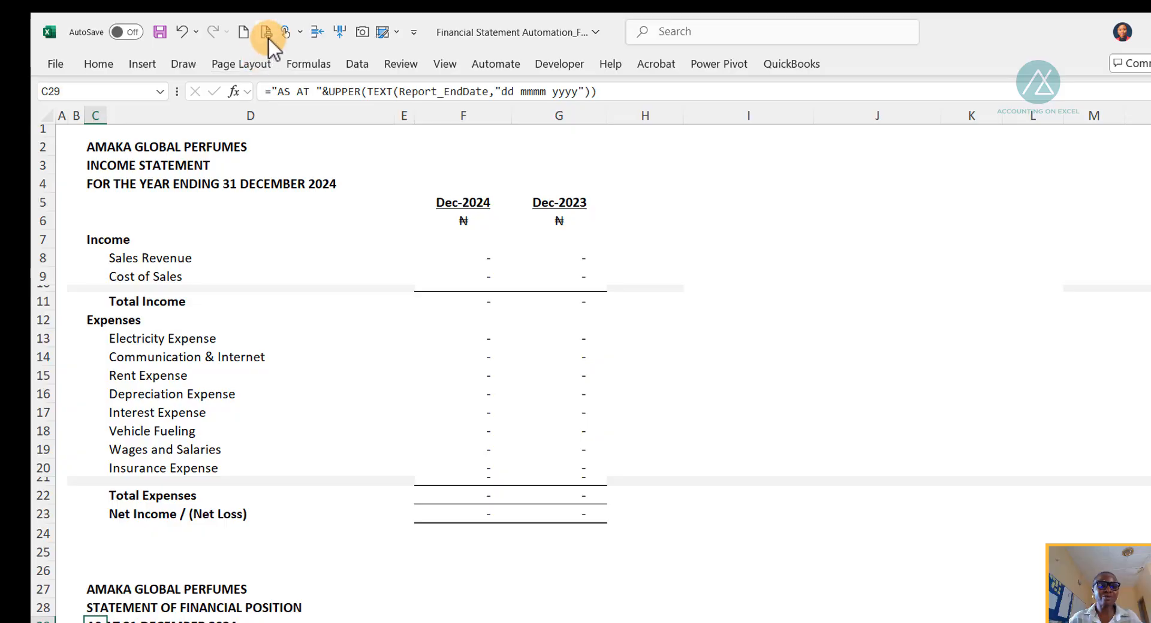
# - Preview the printed pages of the financial statements one by one and return to the worksheet
pyautogui.click(267, 33)
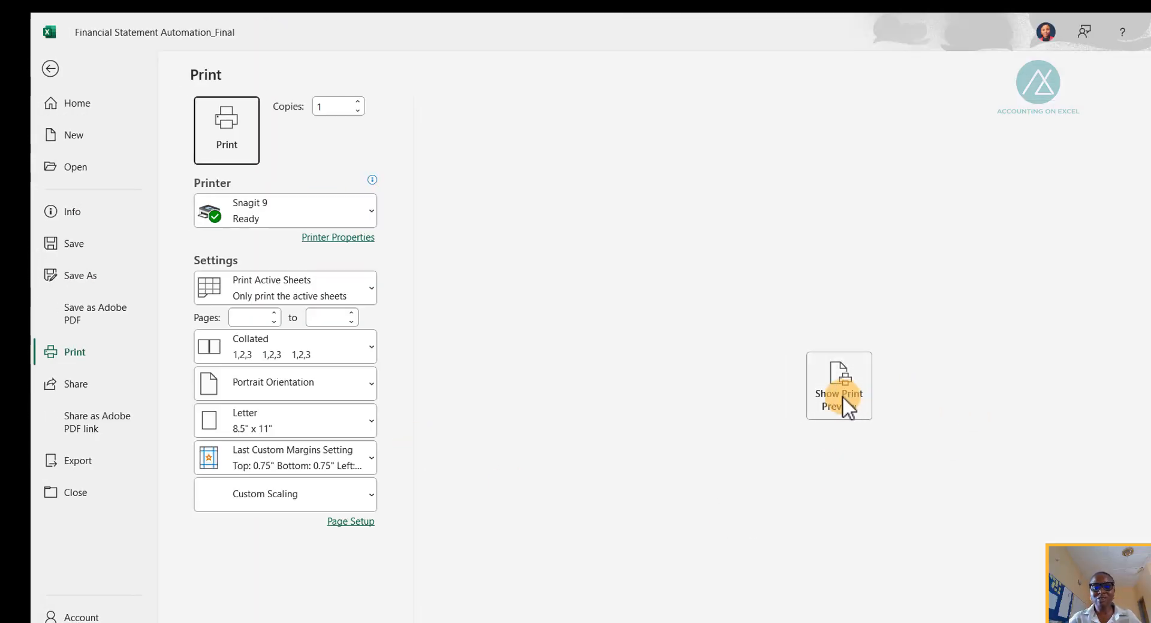
pyautogui.click(843, 395)
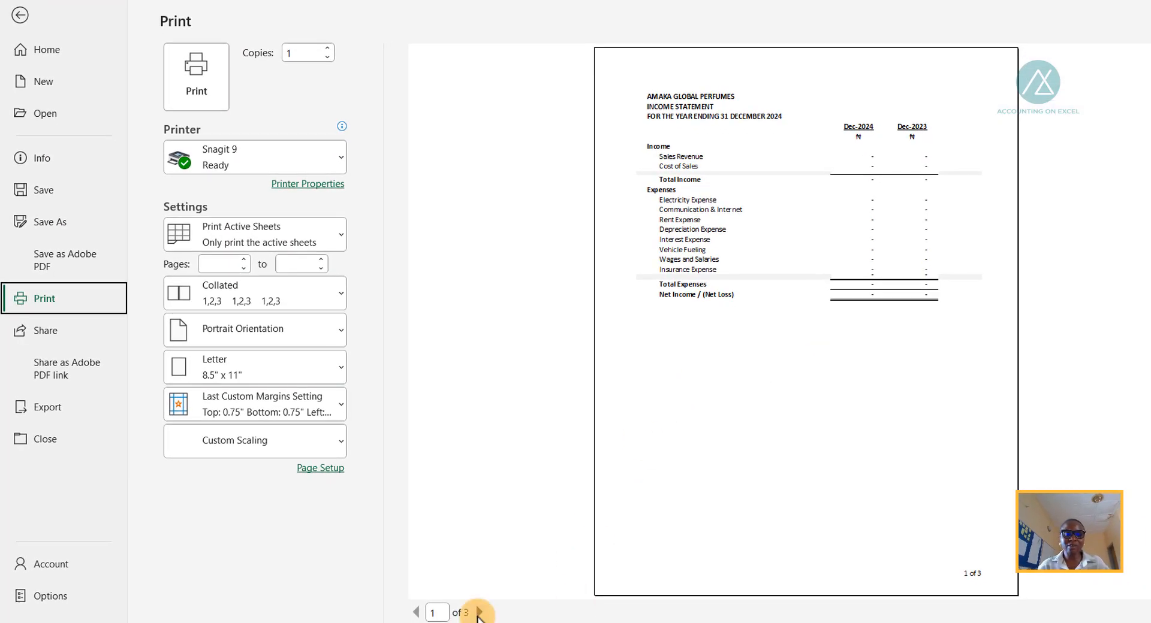
pyautogui.click(478, 613)
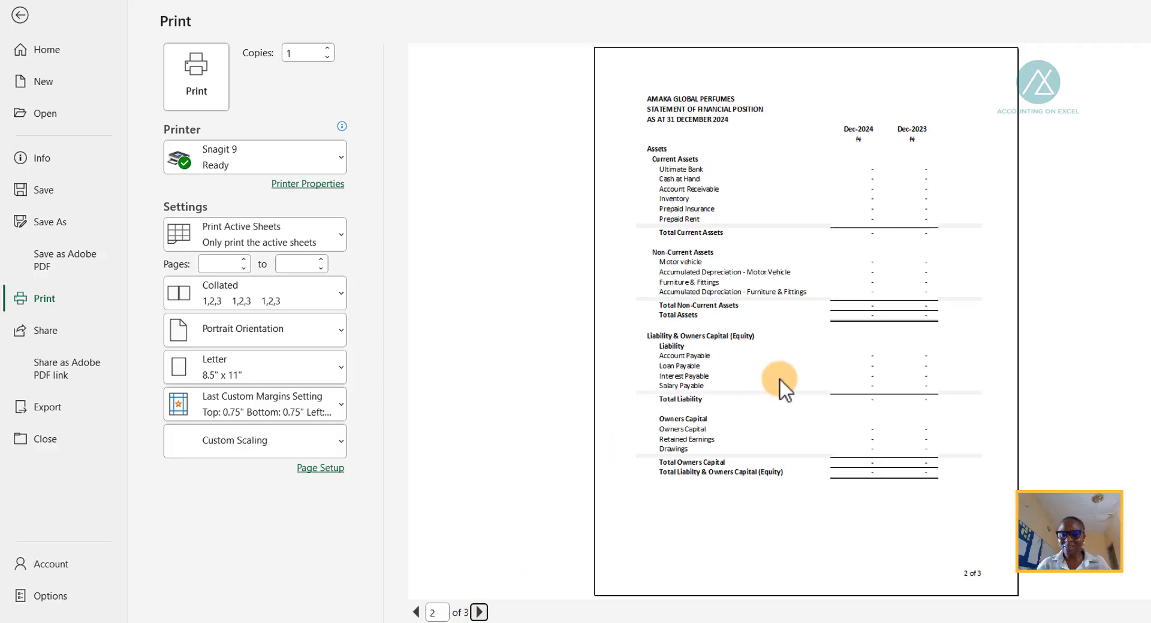
pyautogui.click(479, 612)
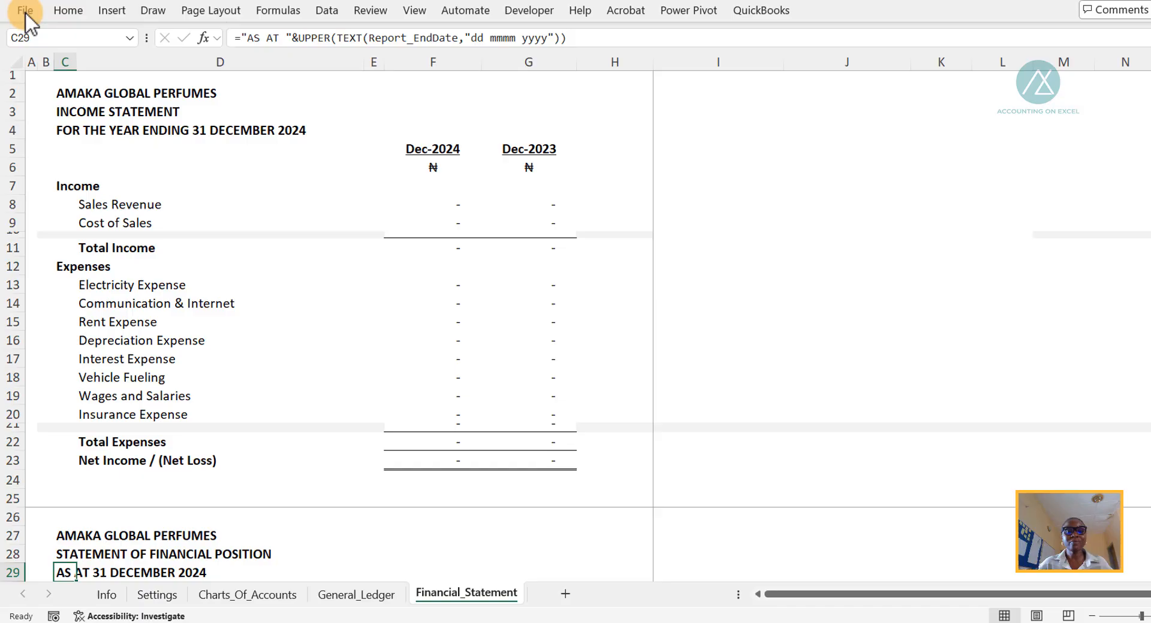
pyautogui.click(20, 15)
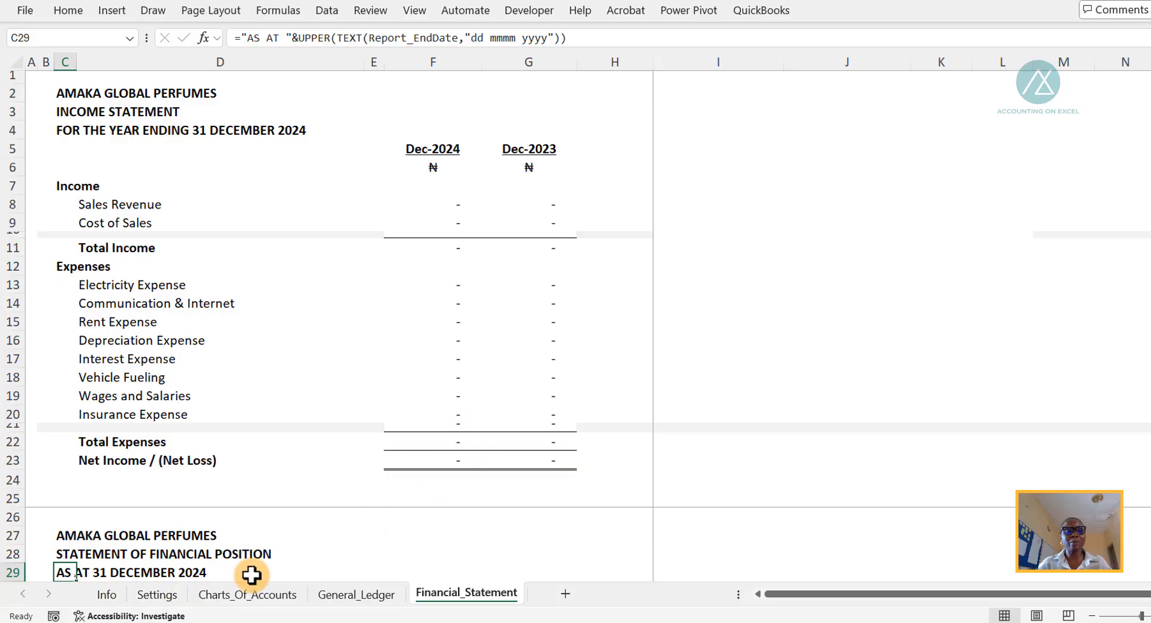
# - Revisit the Settings and Charts_Of_Accounts sheets and return to the General_Ledger sheet
pyautogui.click(157, 595)
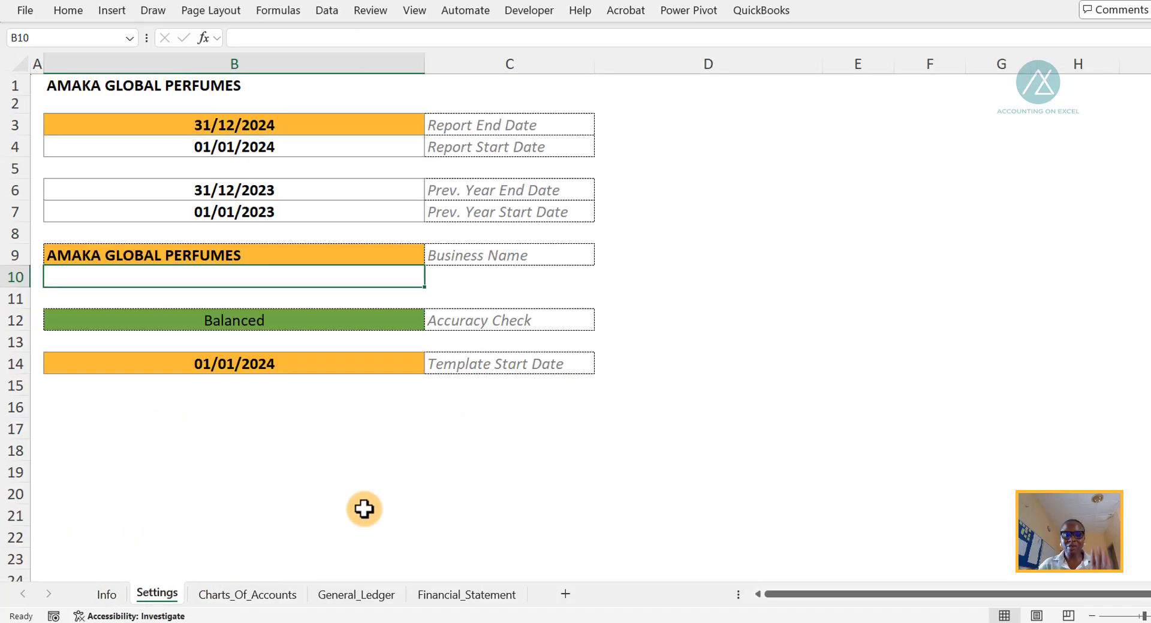
pyautogui.click(242, 593)
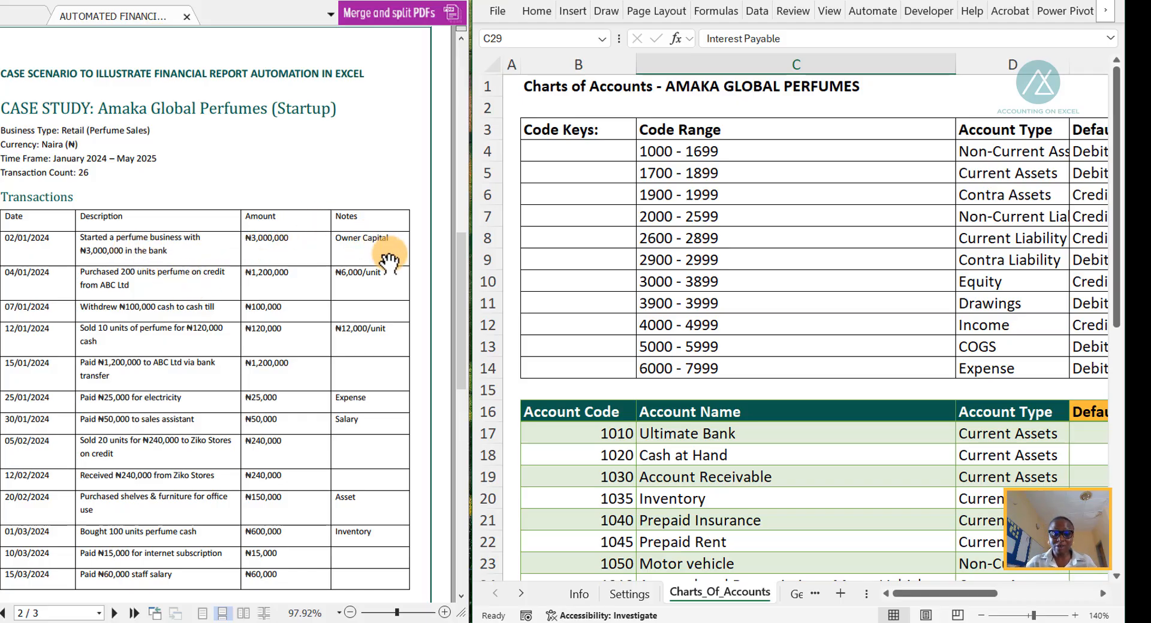
pyautogui.click(522, 595)
pyautogui.click(522, 594)
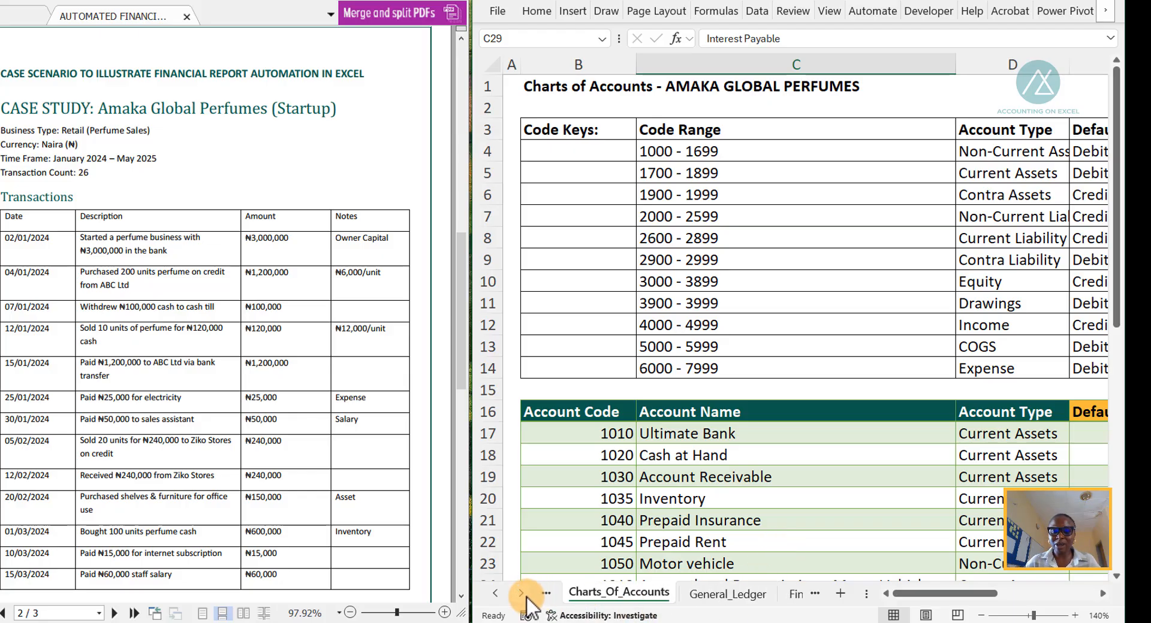
pyautogui.click(730, 595)
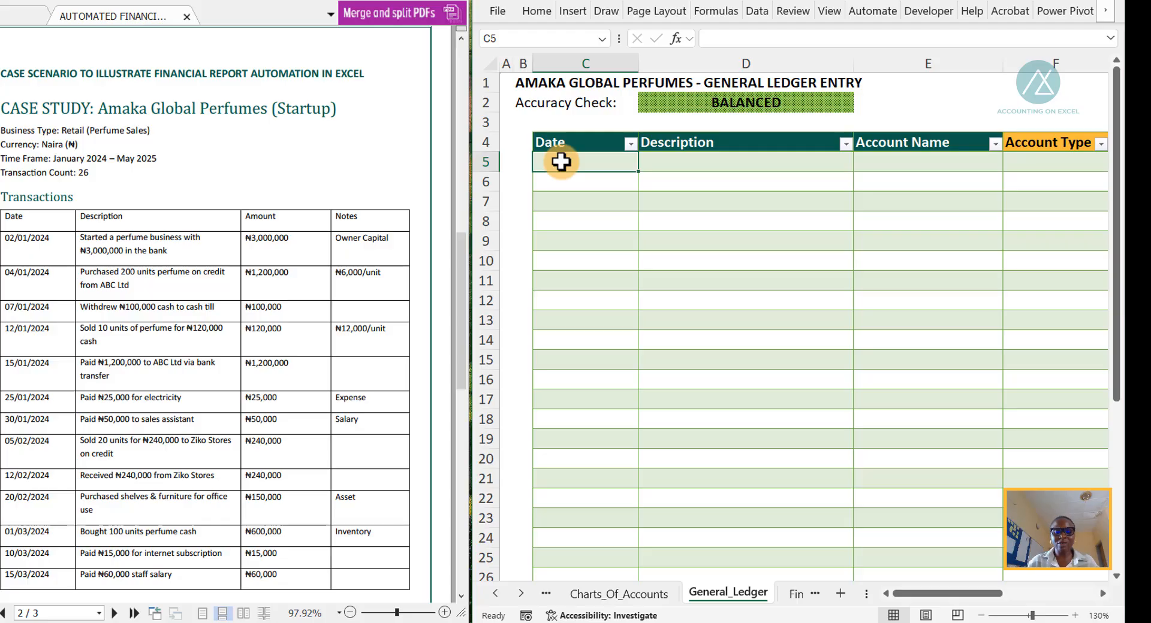
# - Fill the first General_Ledger row with date 02/01/2024, description Start Up Capital and account name Owners Capital
pyautogui.write('02/01/2024')
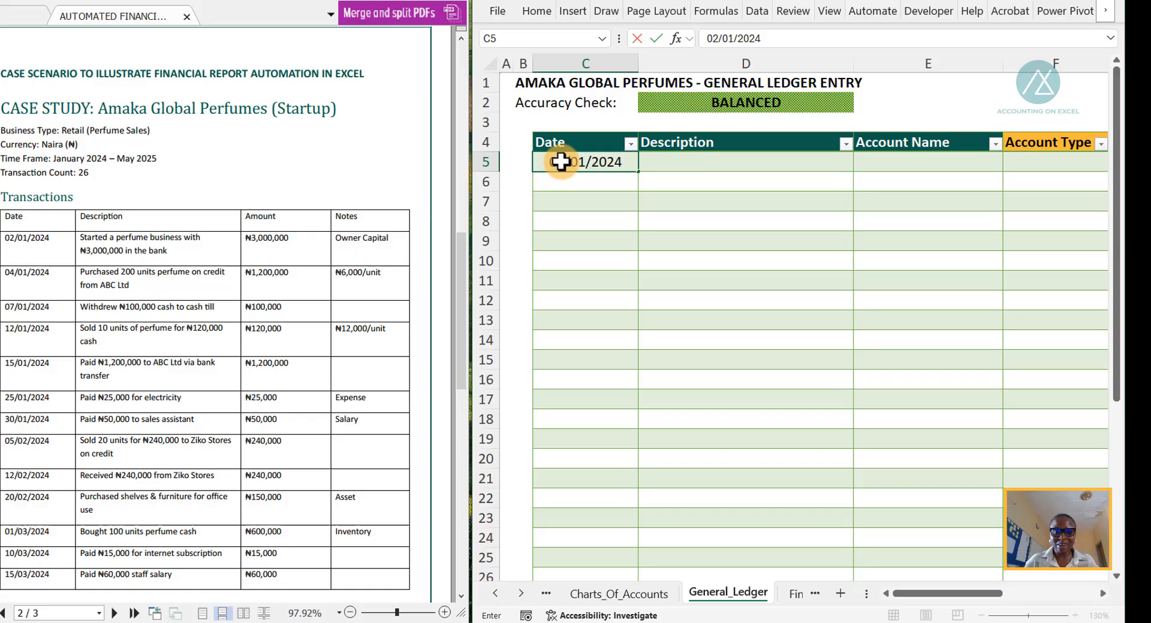
pyautogui.press('Tab')
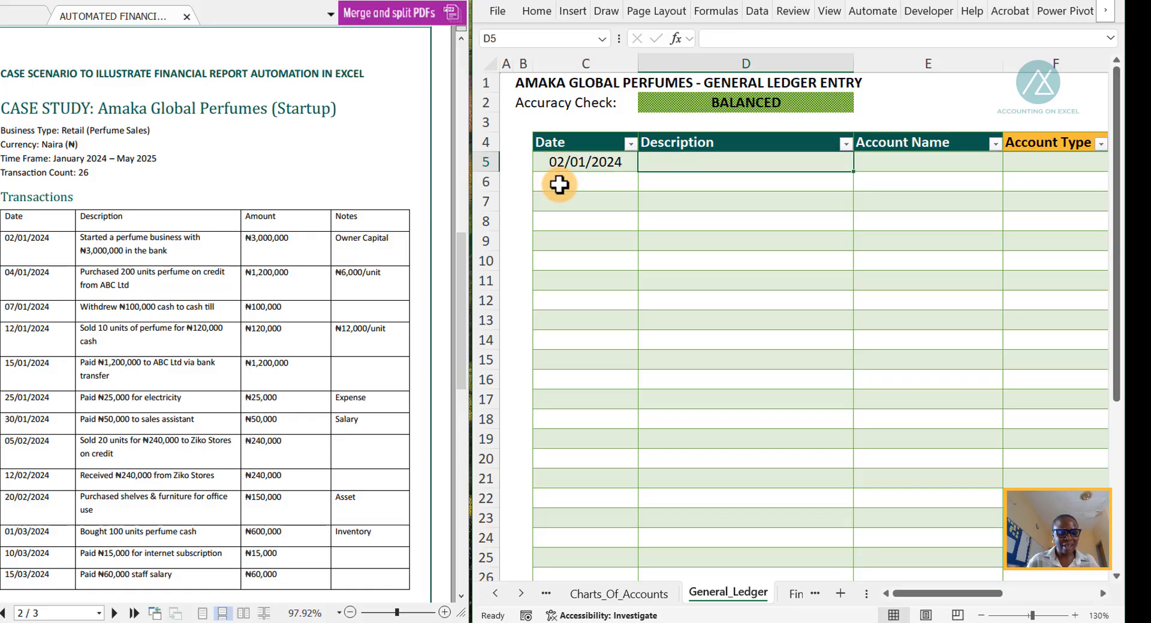
pyautogui.write('Start Up Capital')
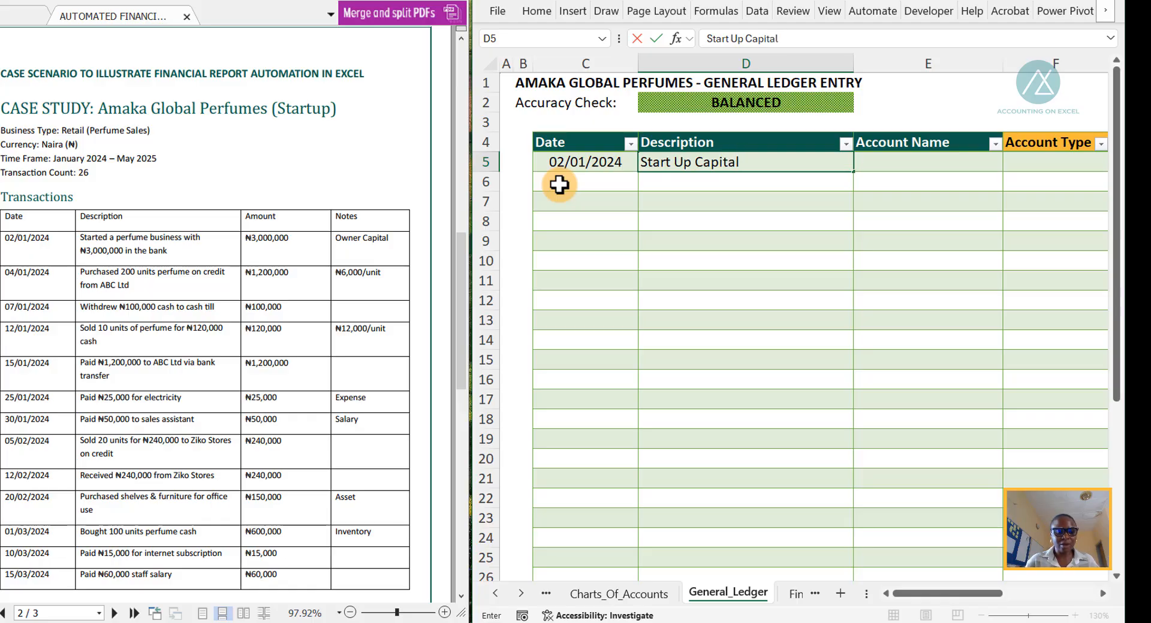
pyautogui.press('Tab')
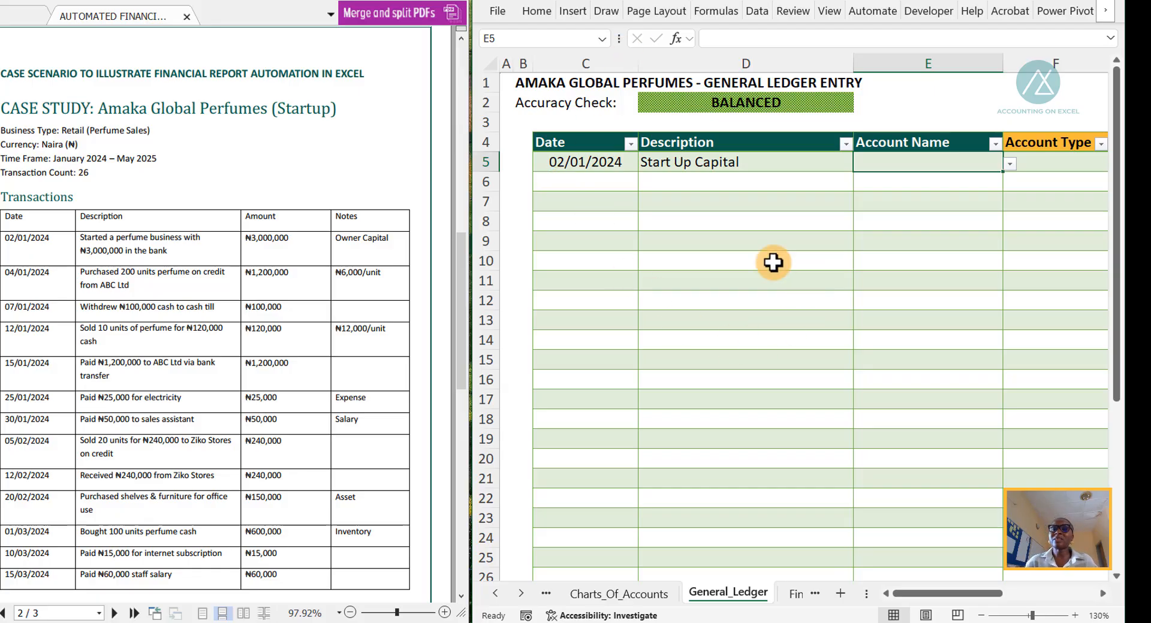
pyautogui.click(1009, 162)
pyautogui.scroll(-2, 917, 283)
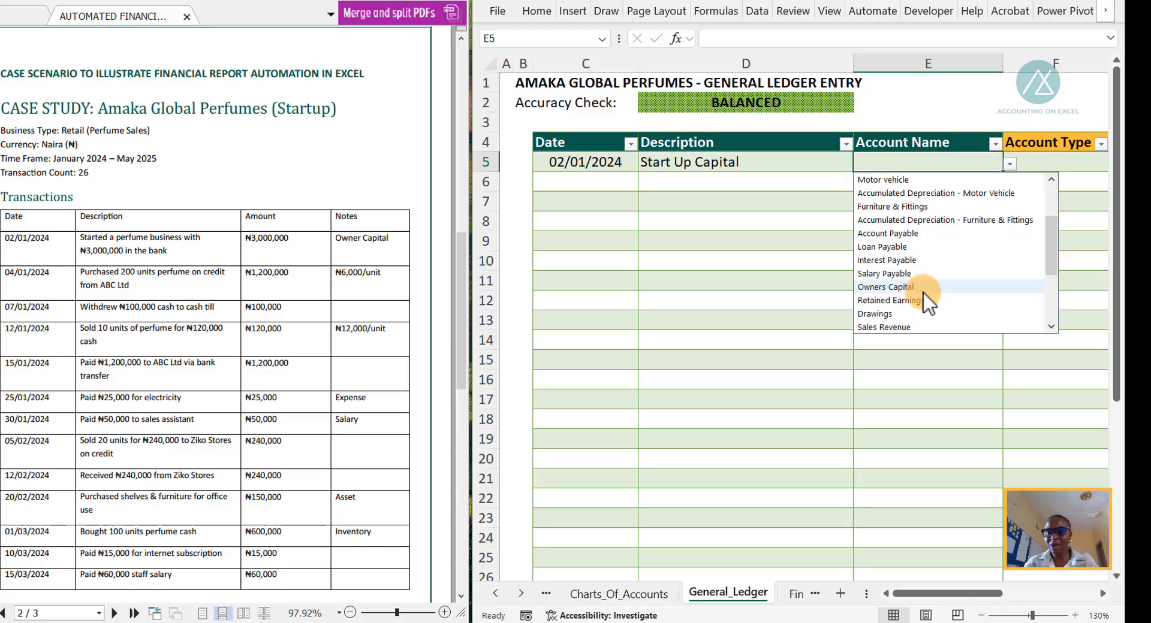
pyautogui.click(901, 290)
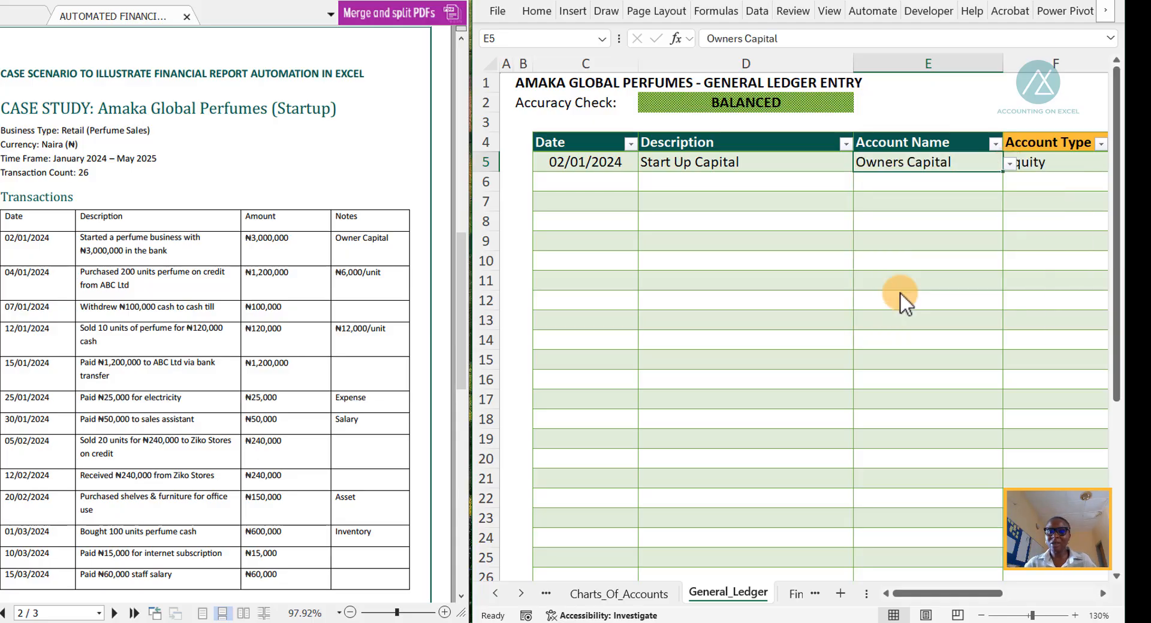
# - Look up Owners Capital in Charts_Of_Accounts, and check the Account Type formula and Default Balance in the first General_Ledger row
pyautogui.click(646, 594)
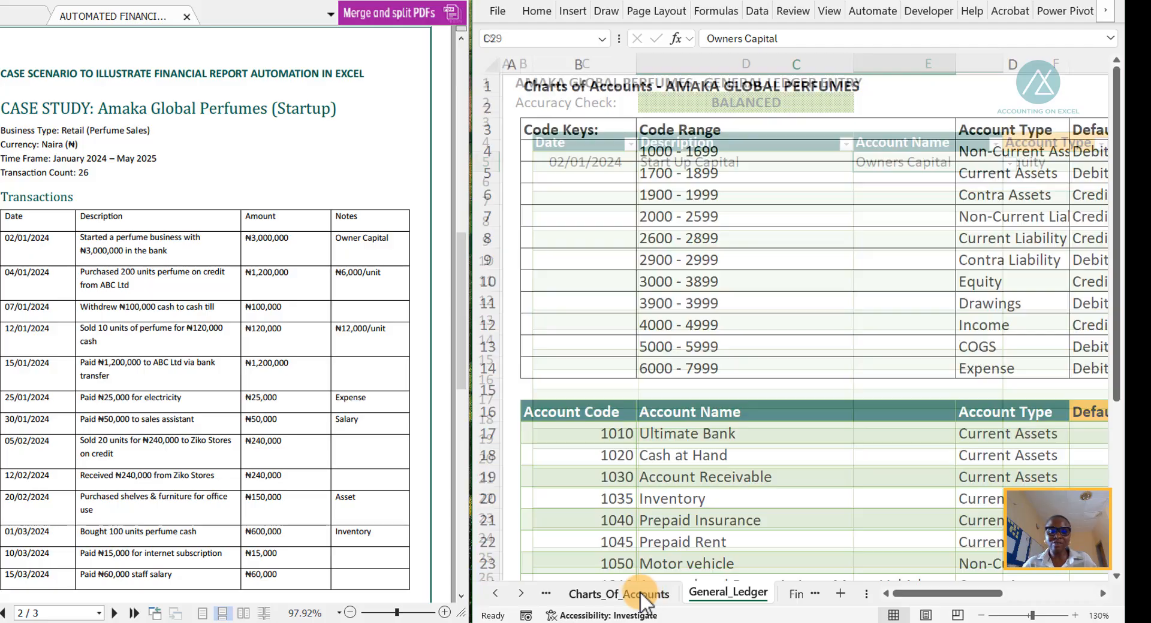
pyautogui.scroll(-6, 717, 520)
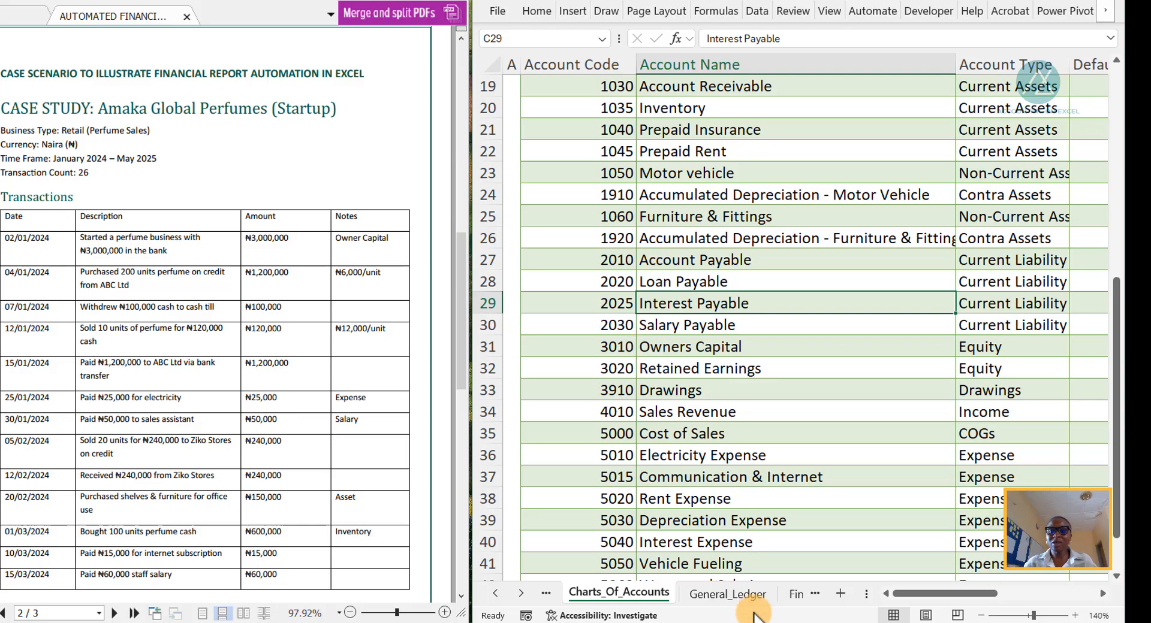
pyautogui.click(743, 596)
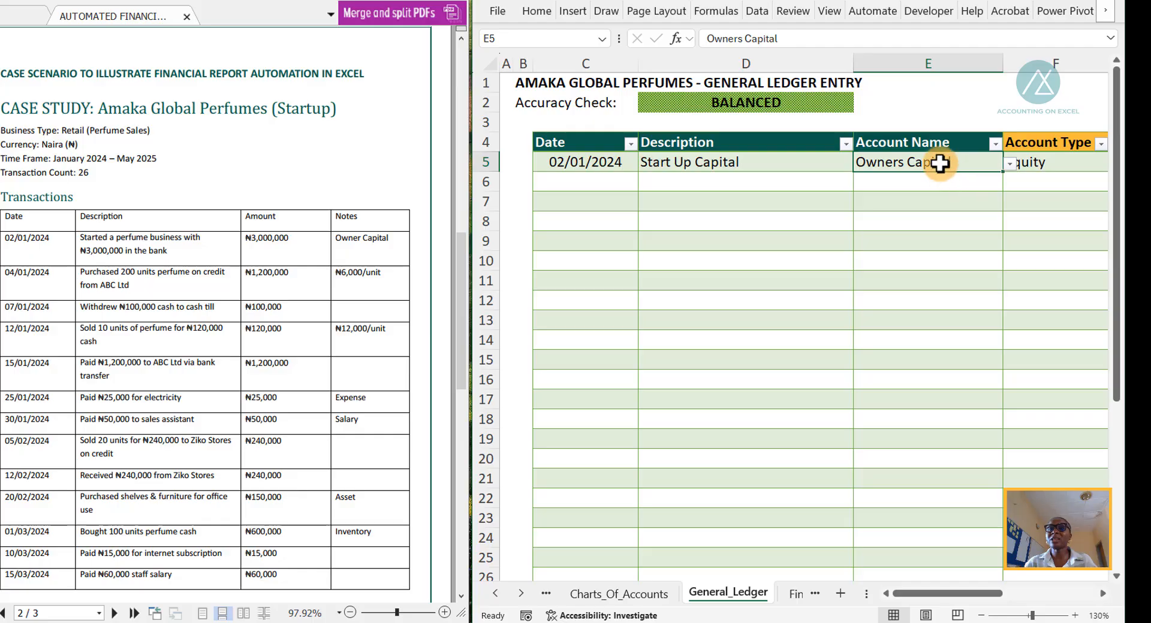
pyautogui.click(926, 201)
pyautogui.click(915, 161)
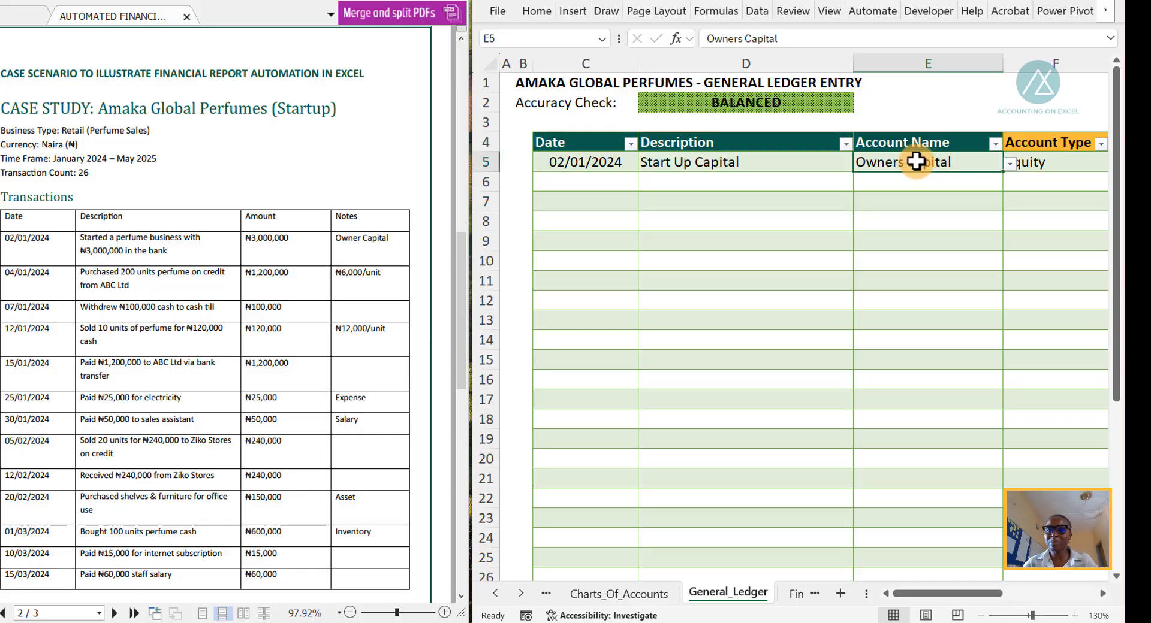
pyautogui.click(1030, 161)
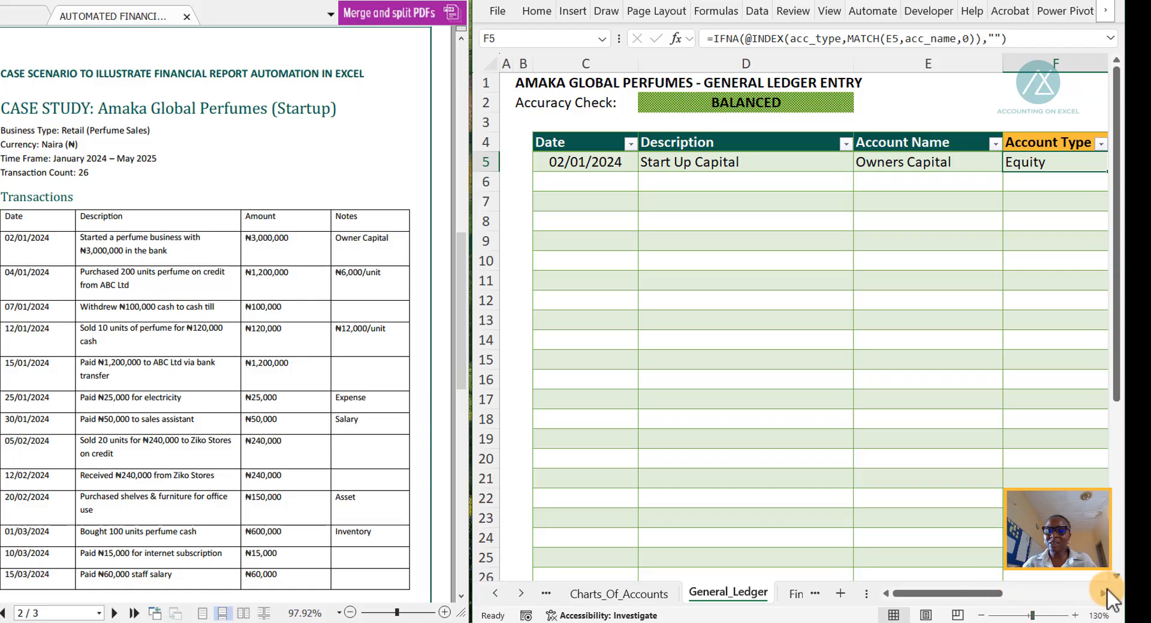
pyautogui.click(1103, 593)
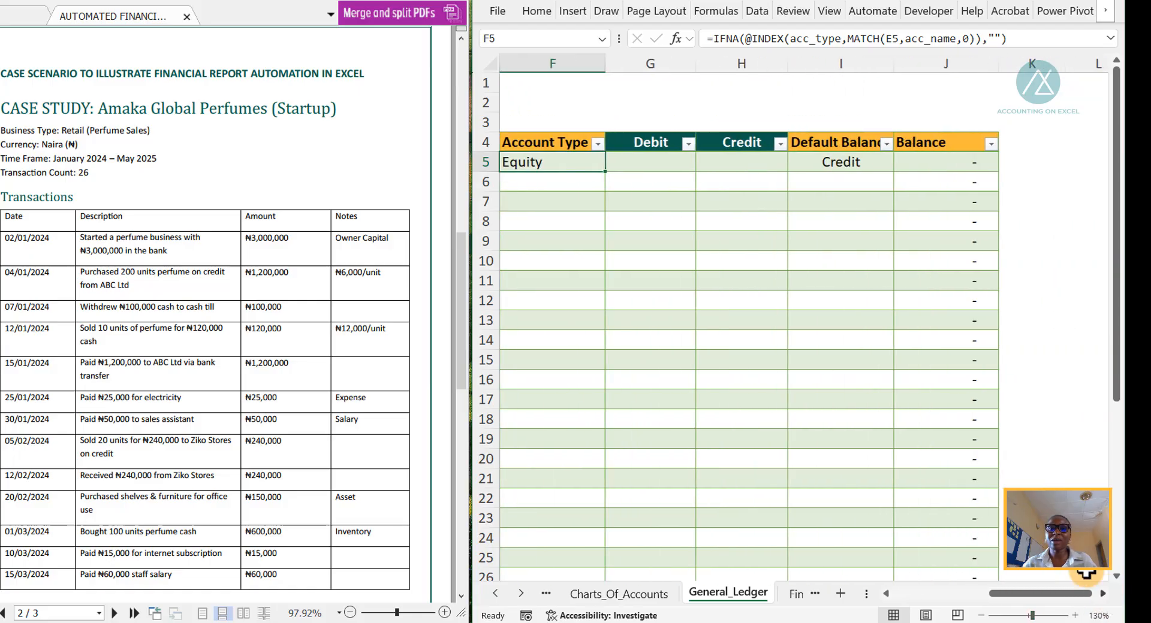
# - Enter a credit of 3,000,000 for Owners Capital in the first General_Ledger row
pyautogui.click(887, 594)
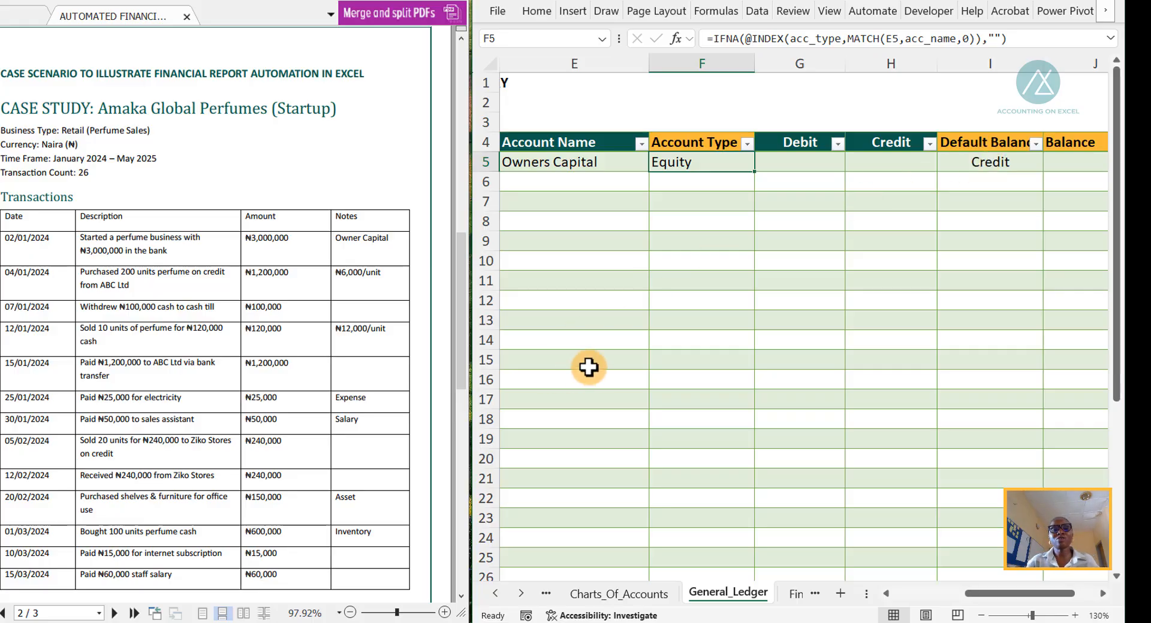
pyautogui.click(863, 163)
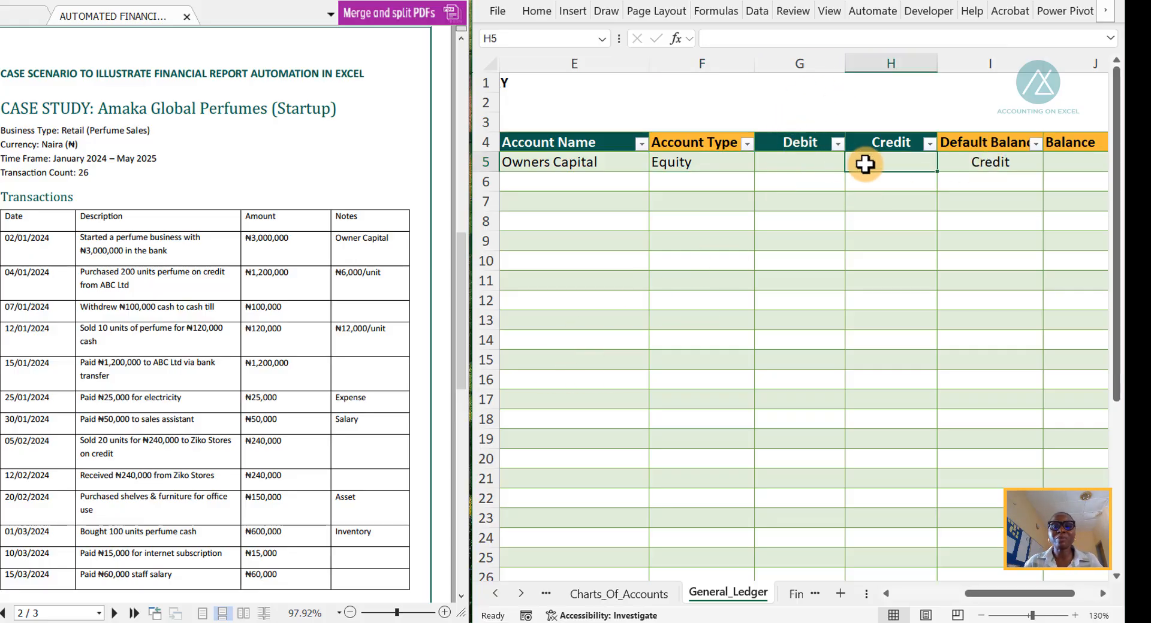
pyautogui.write('3,')
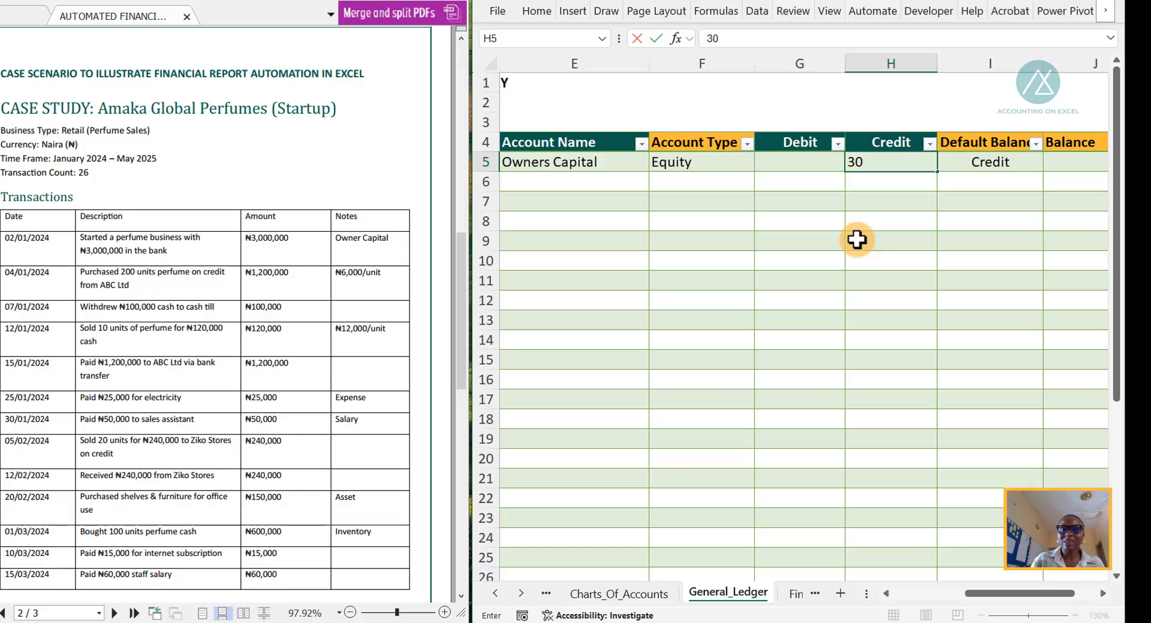
pyautogui.write('000,000')
pyautogui.press('Tab')
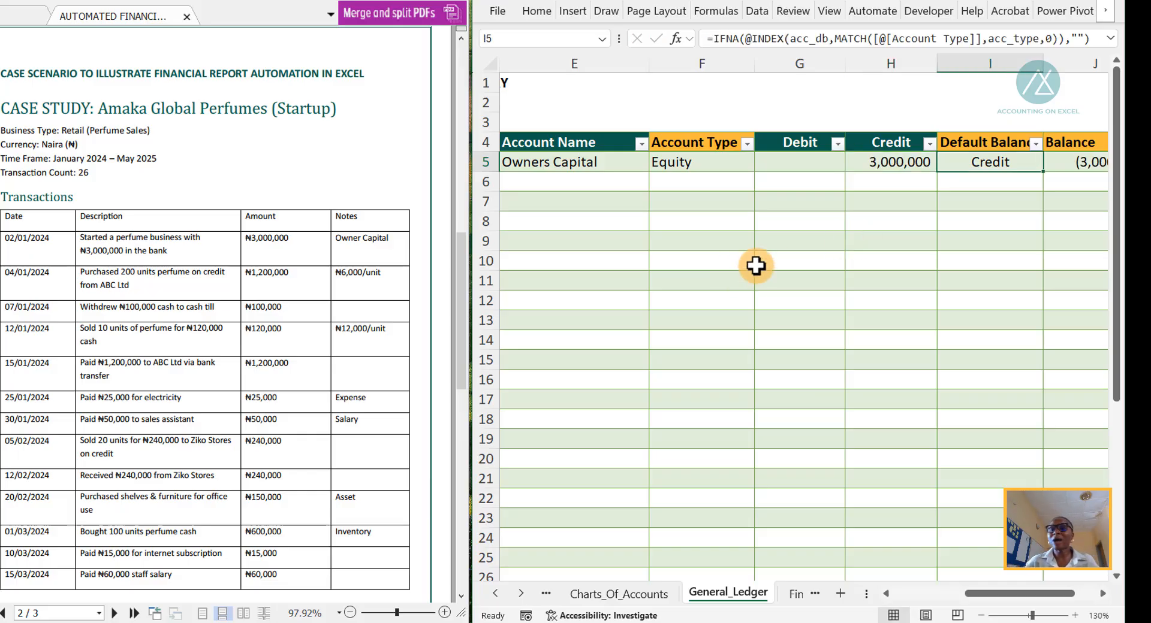
# - Fill the second General_Ledger row with date 02/01/2024, description Start Up Capital and account name Ultimate Bank
pyautogui.press('Tab')
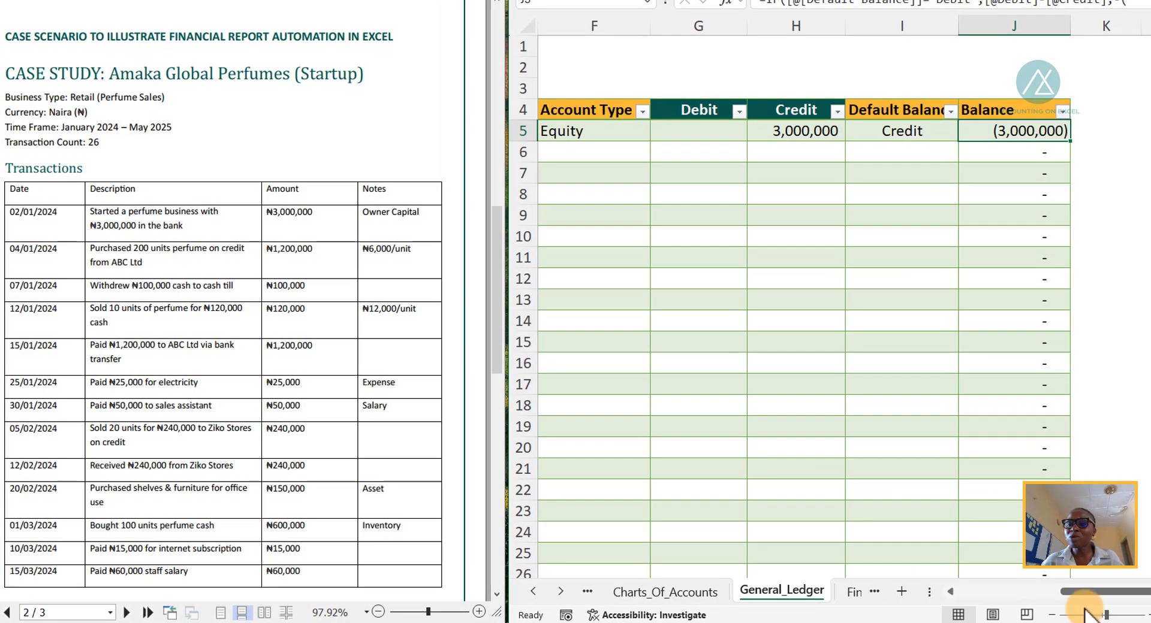
pyautogui.moveTo(1072, 592); pyautogui.dragTo(952, 593)
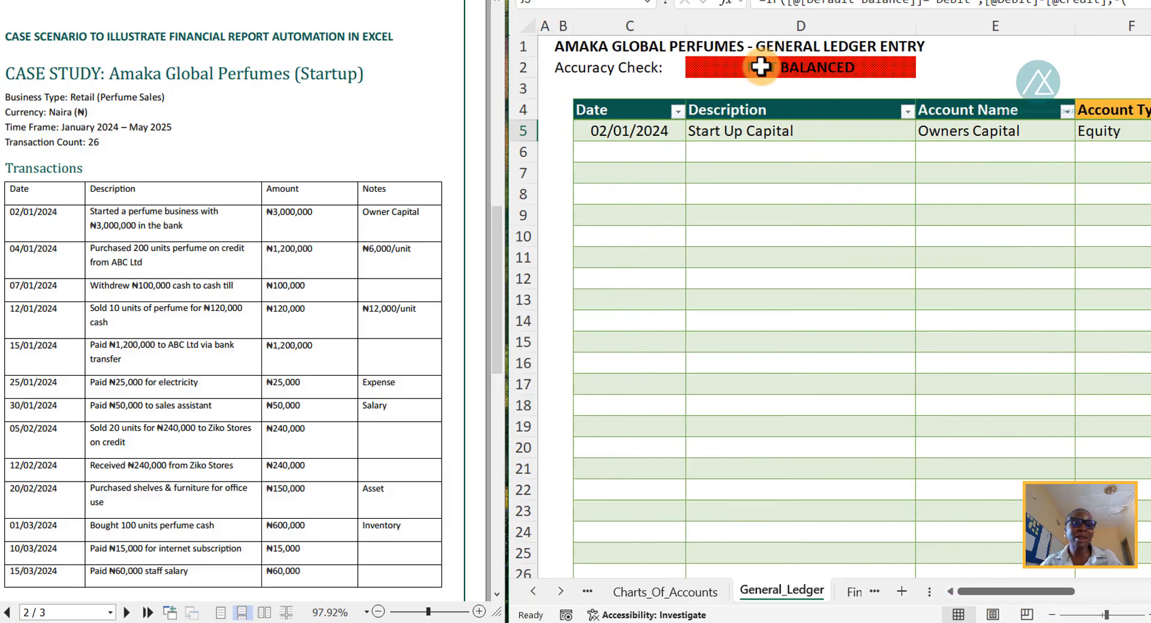
pyautogui.click(677, 155)
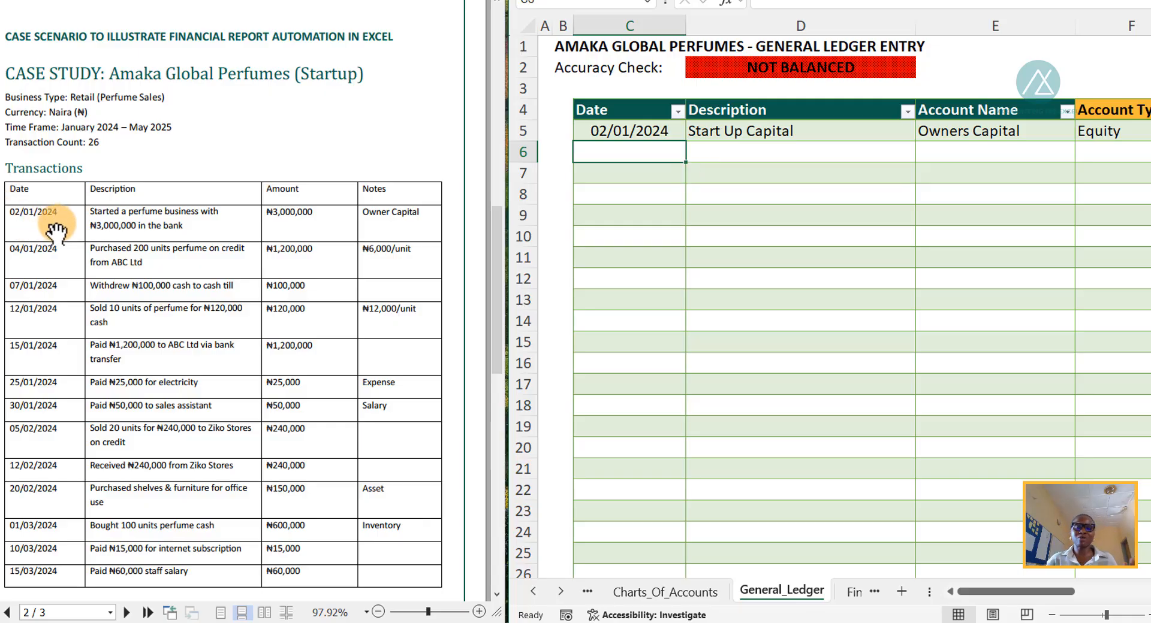
pyautogui.write('02/01/2024')
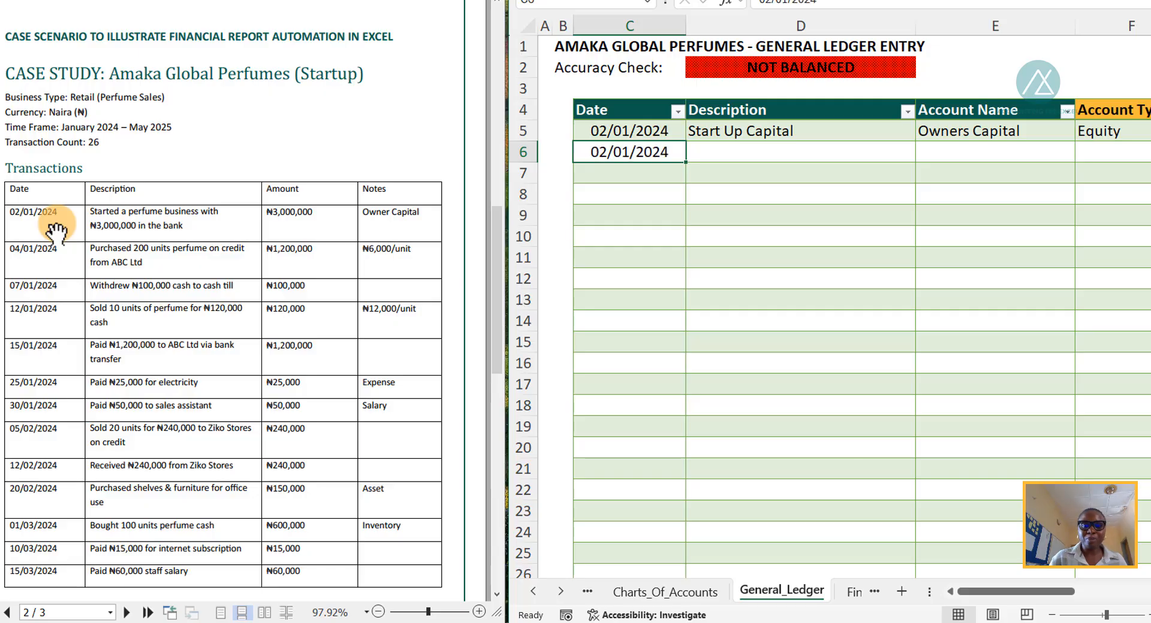
pyautogui.press('Tab')
pyautogui.hotkey('ctrl', 'd')
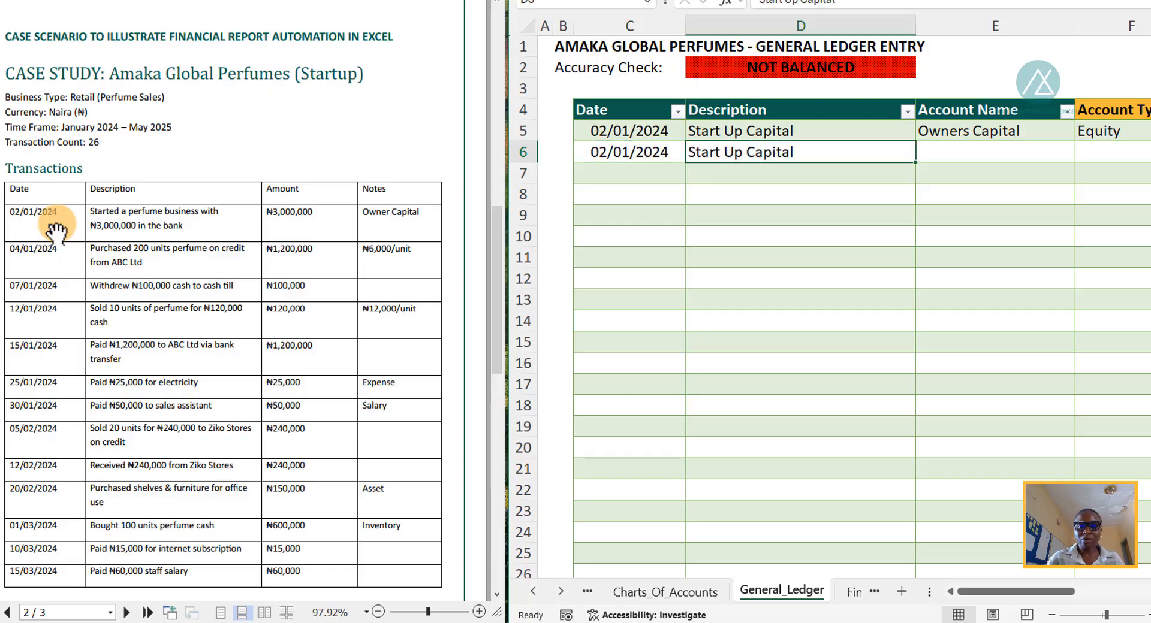
pyautogui.press('Tab')
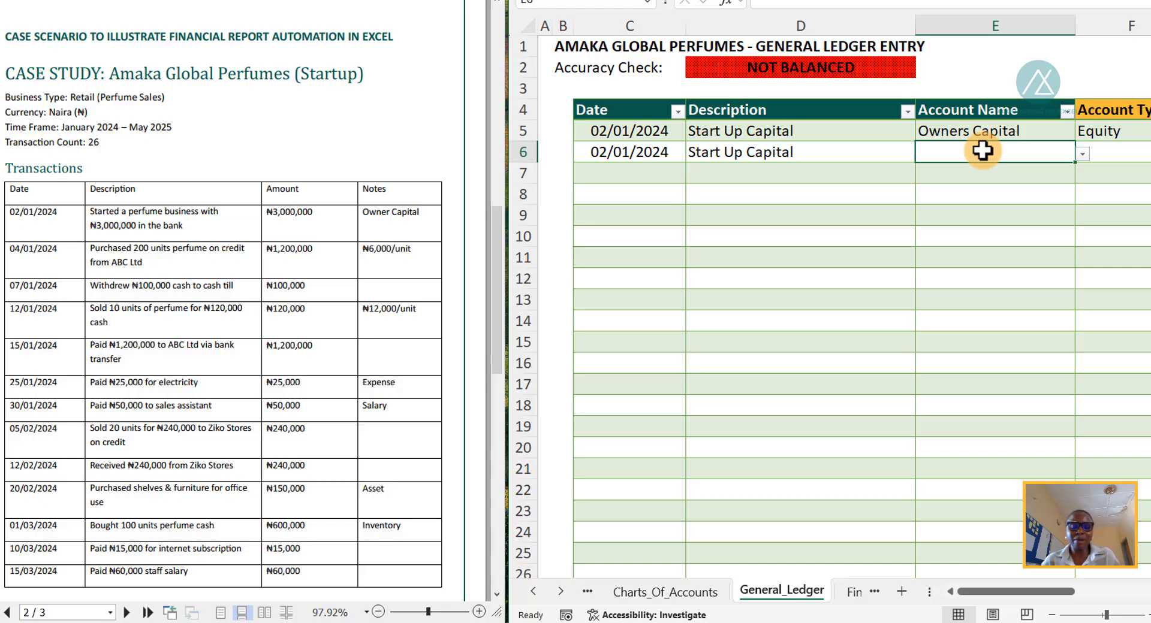
pyautogui.click(1083, 153)
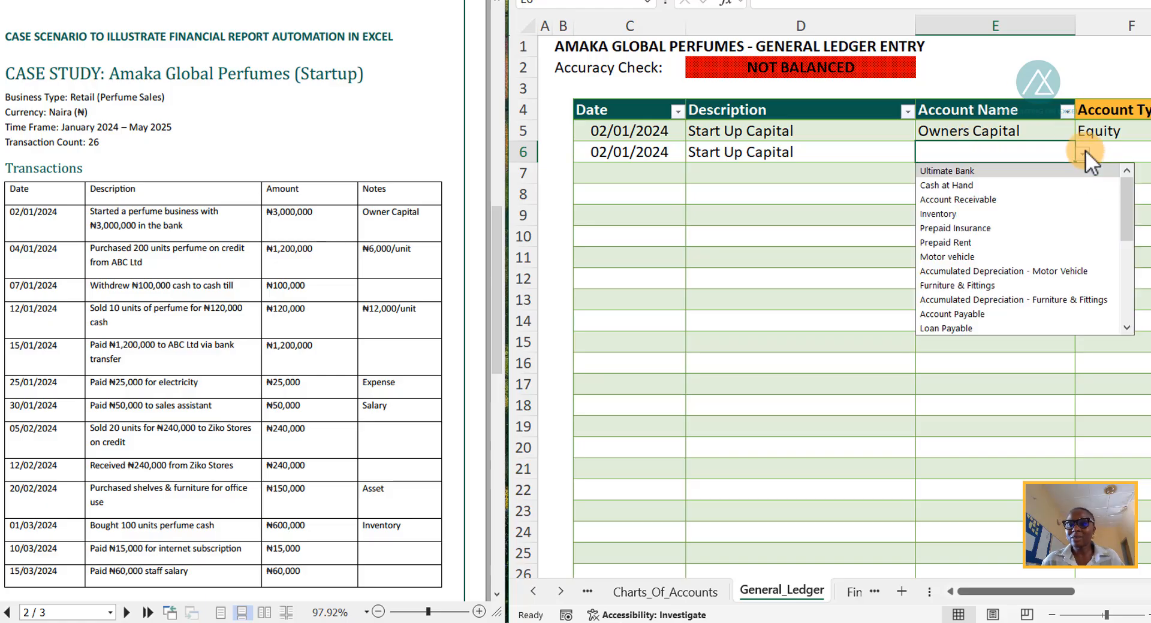
pyautogui.click(970, 170)
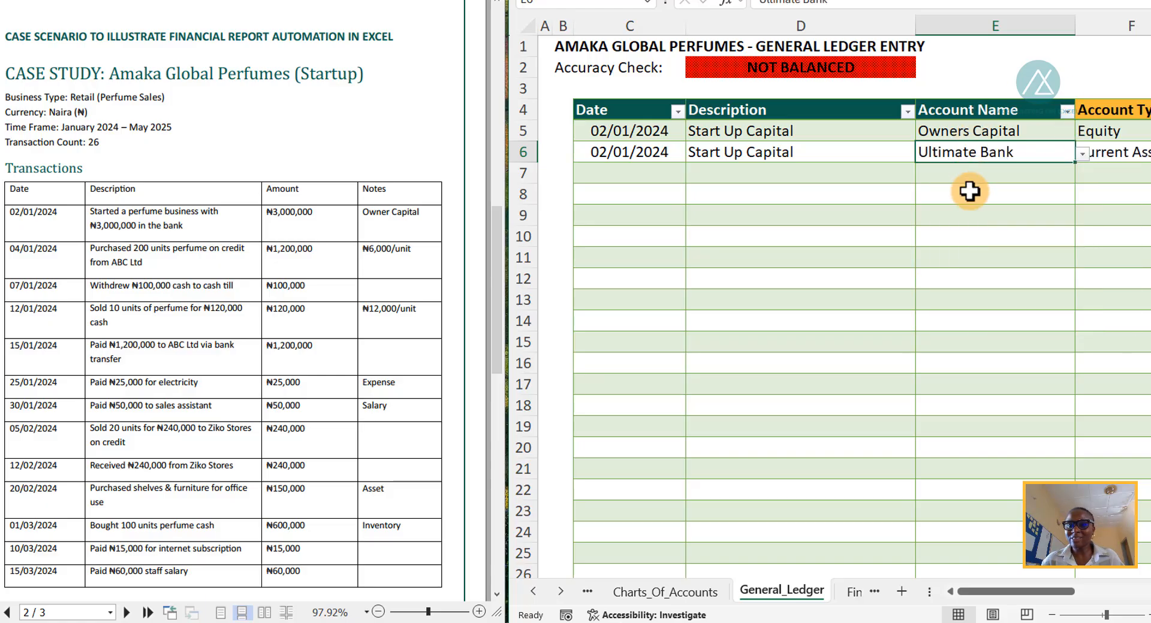
# - Enter a debit of 3,000,000 for Ultimate Bank in the second ledger row and review the Accuracy Check
pyautogui.press('Right')
pyautogui.press('Right')
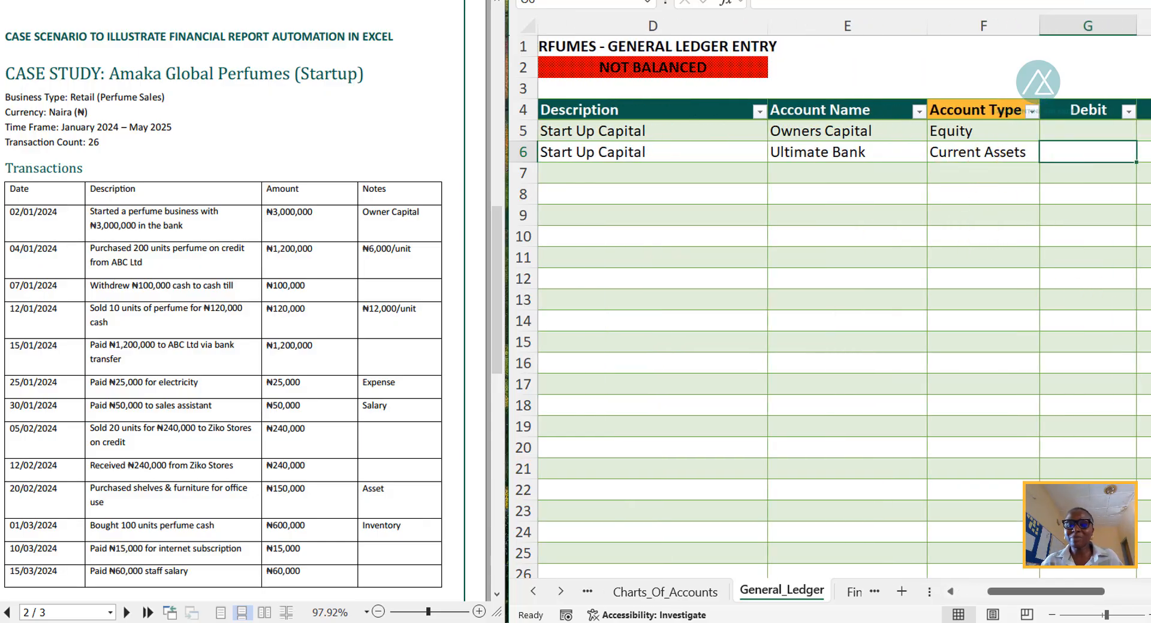
pyautogui.hscroll(3, 1027, 285)
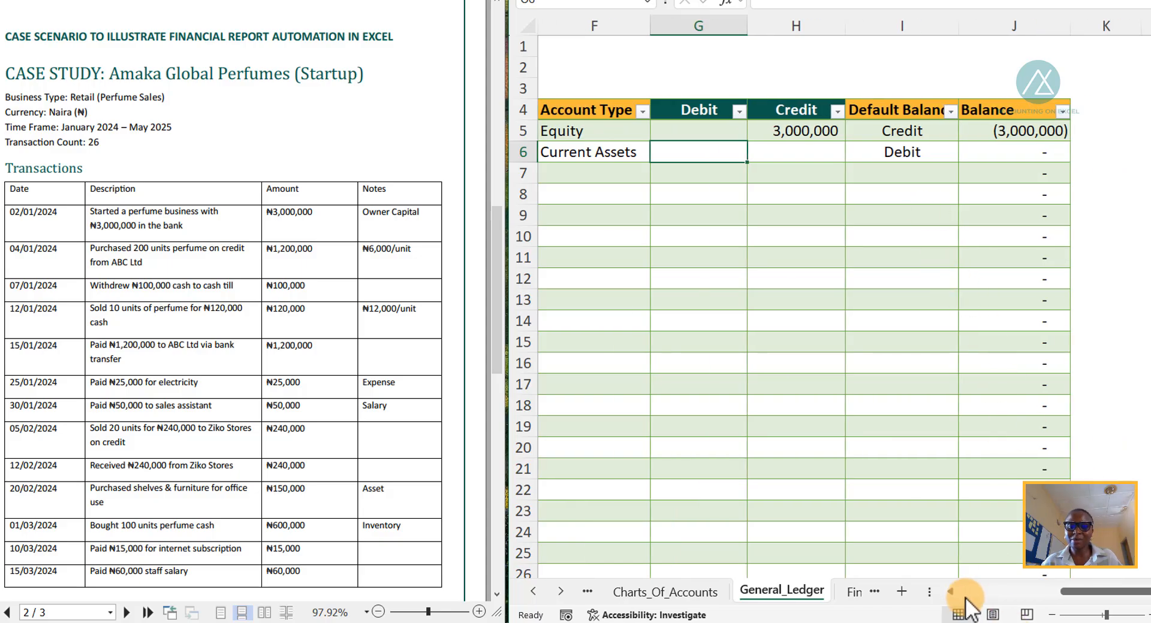
pyautogui.hscroll(-3, 958, 593)
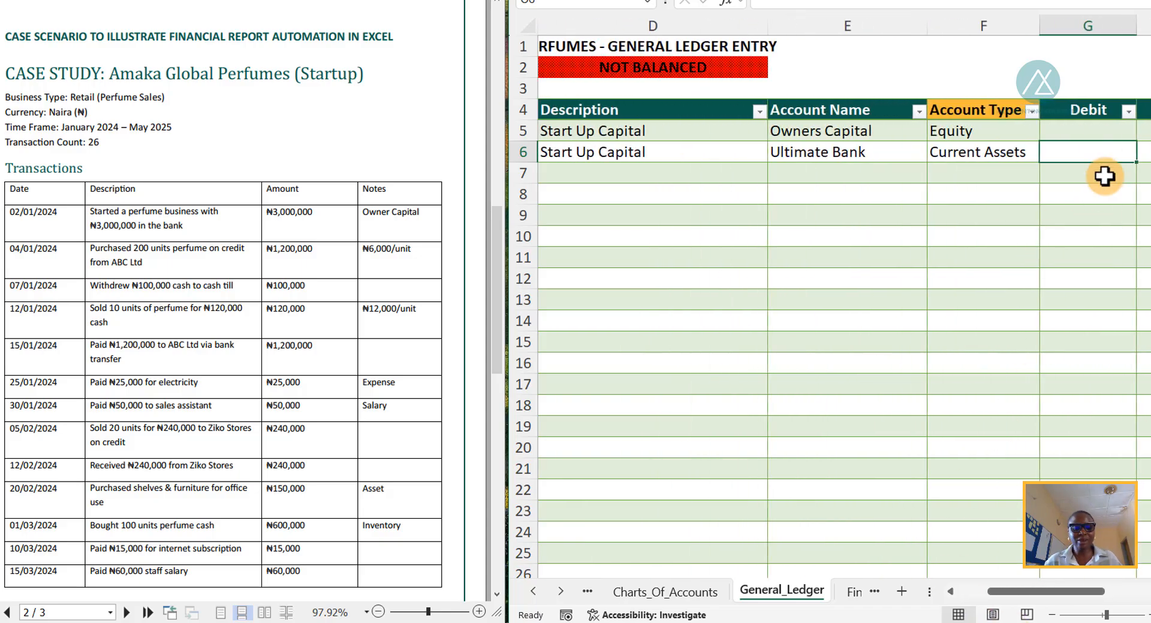
pyautogui.write('3,000,00')
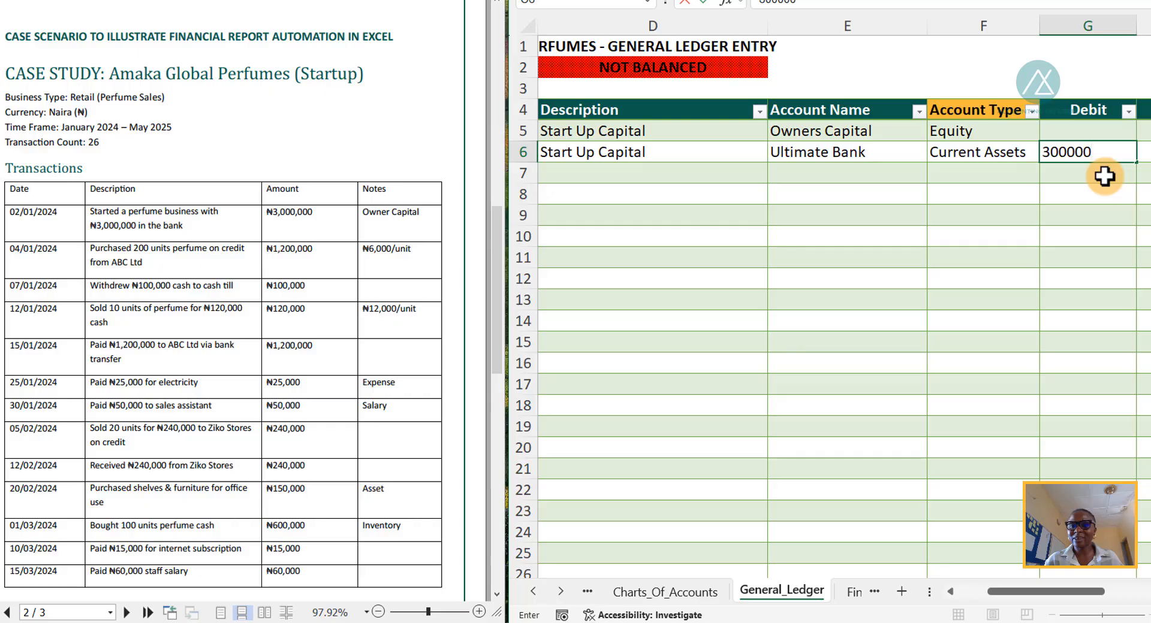
pyautogui.write('0')
pyautogui.press('Tab')
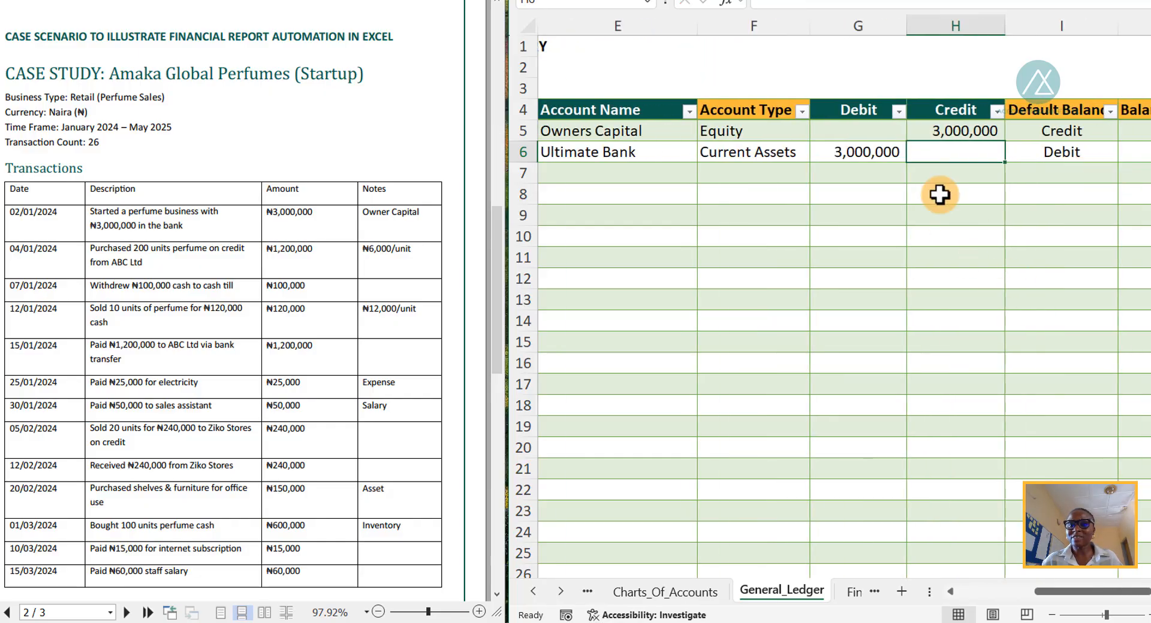
pyautogui.moveTo(1038, 593); pyautogui.dragTo(974, 594)
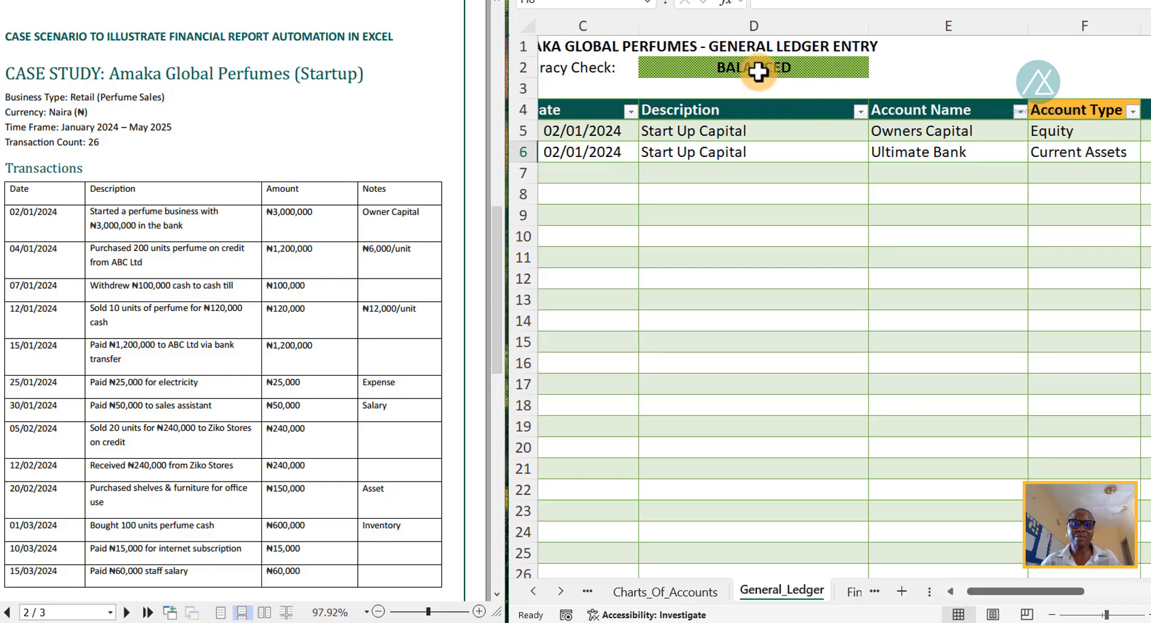
# - Enter the date 04/01/2024 in the third General_Ledger row for the perfume purchase on credit
pyautogui.click(590, 174)
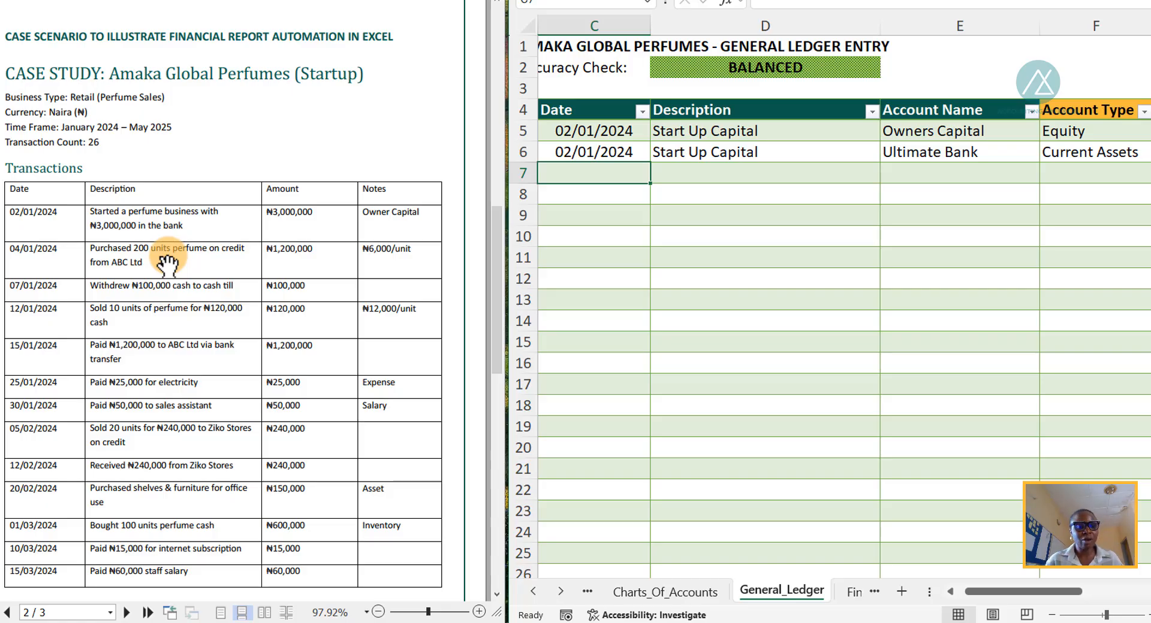
pyautogui.write('04/')
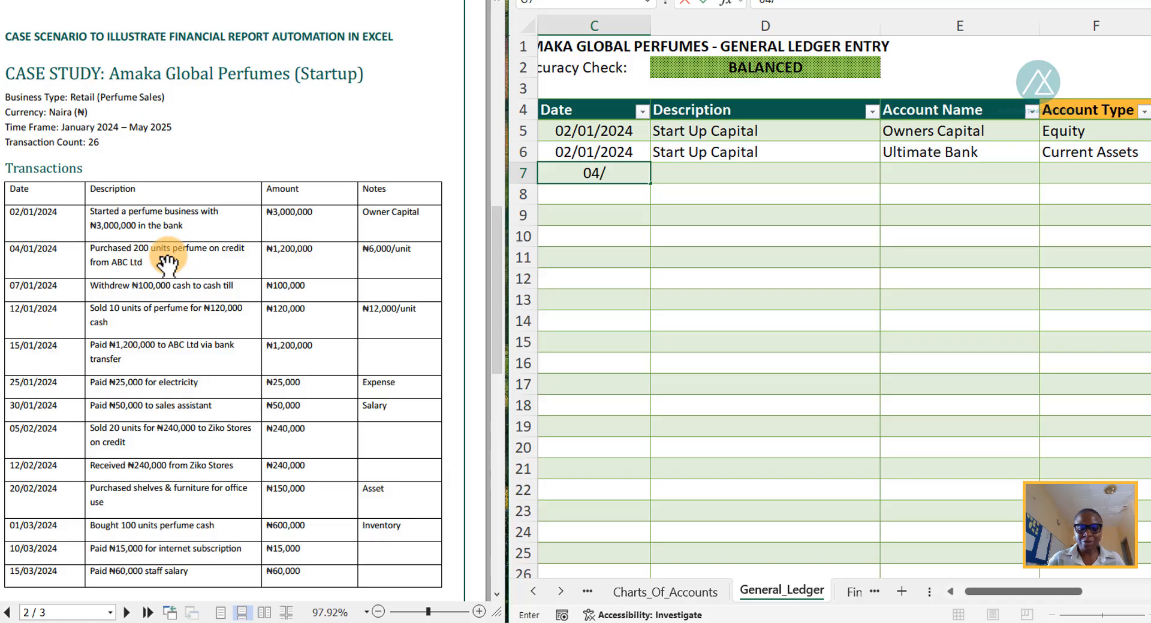
pyautogui.write('01/2024')
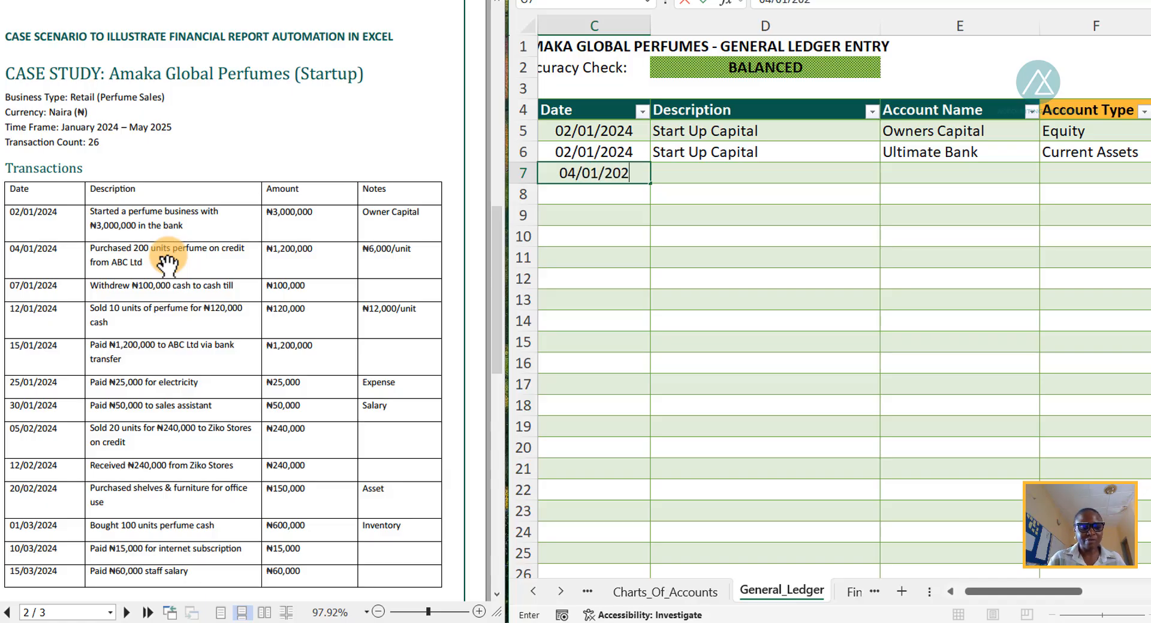
pyautogui.press('Tab')
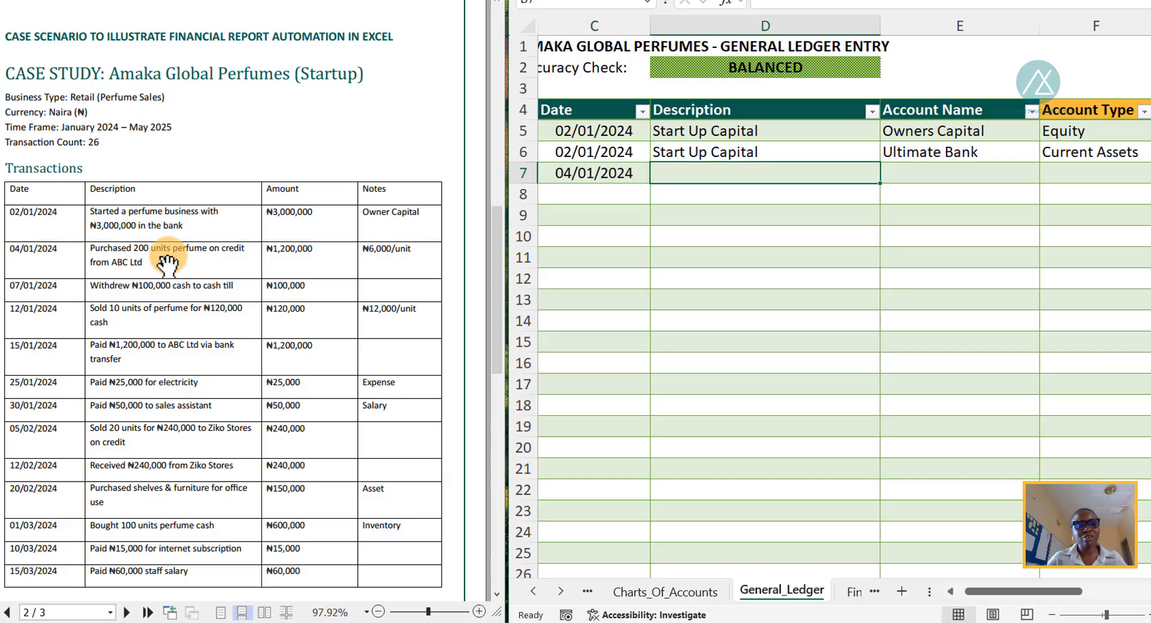
# - Enter the description Perfume Purchases from ABC Ltd in the third General_Ledger row
pyautogui.write('Purc')
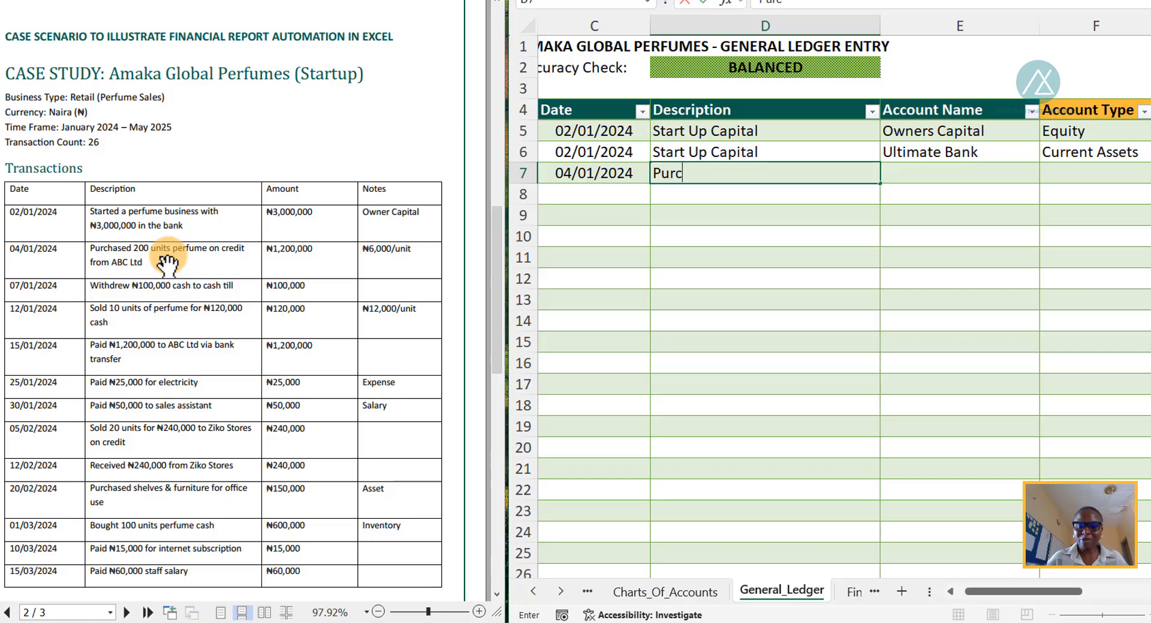
pyautogui.press('BackSpace')
pyautogui.press('BackSpace')
pyautogui.press('BackSpace')
pyautogui.write('erfu')
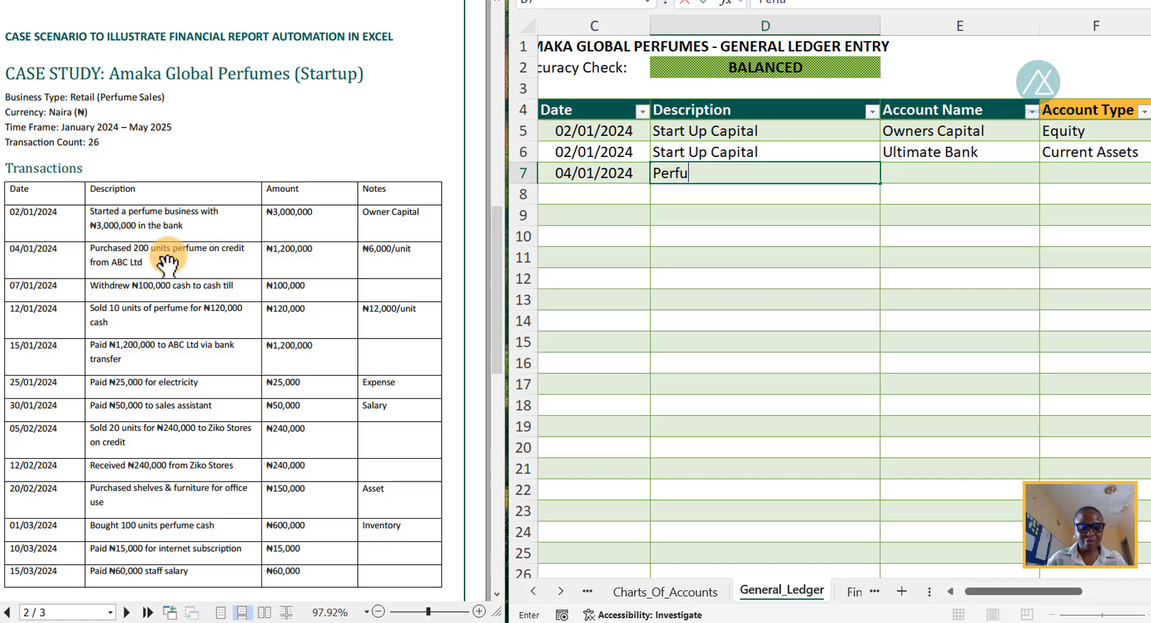
pyautogui.write('me P')
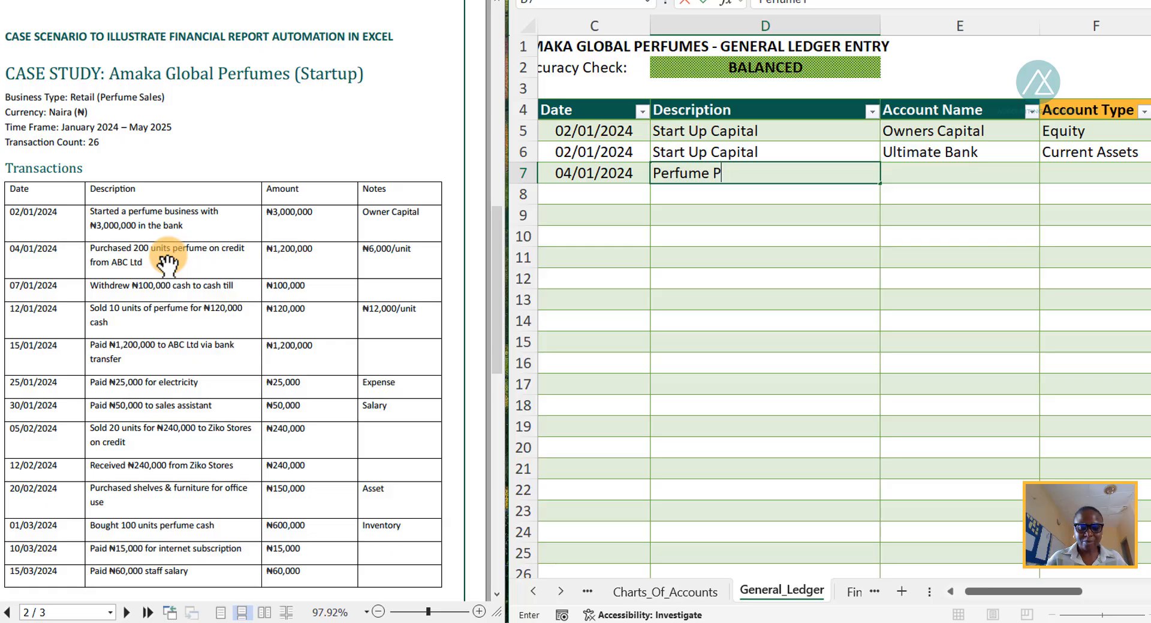
pyautogui.write('urchases')
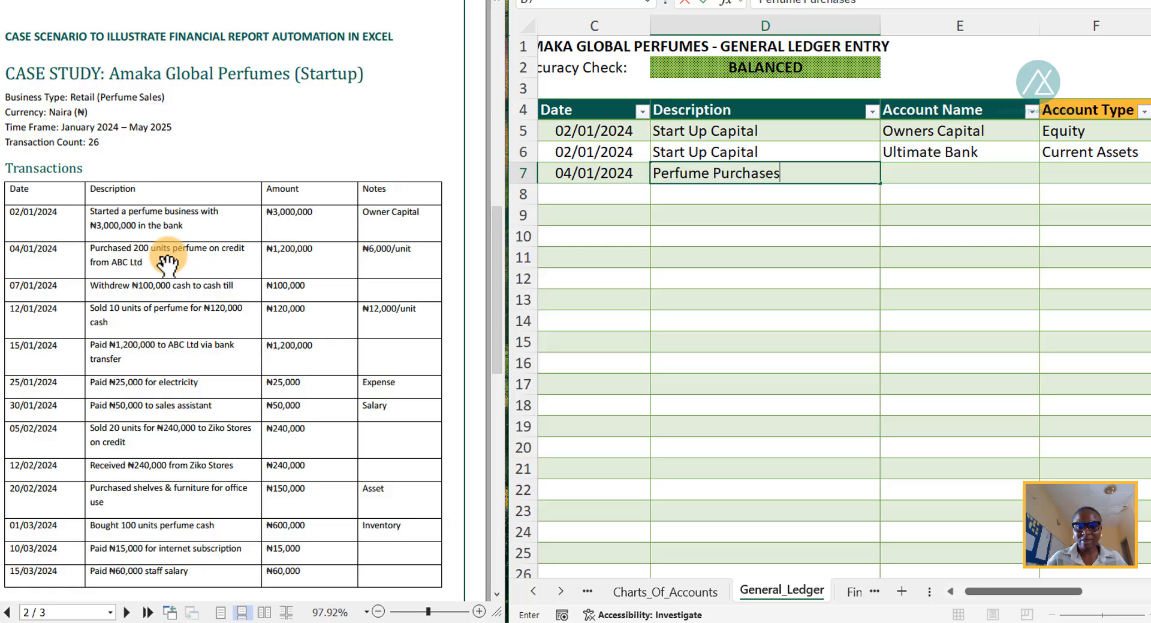
pyautogui.write(' from')
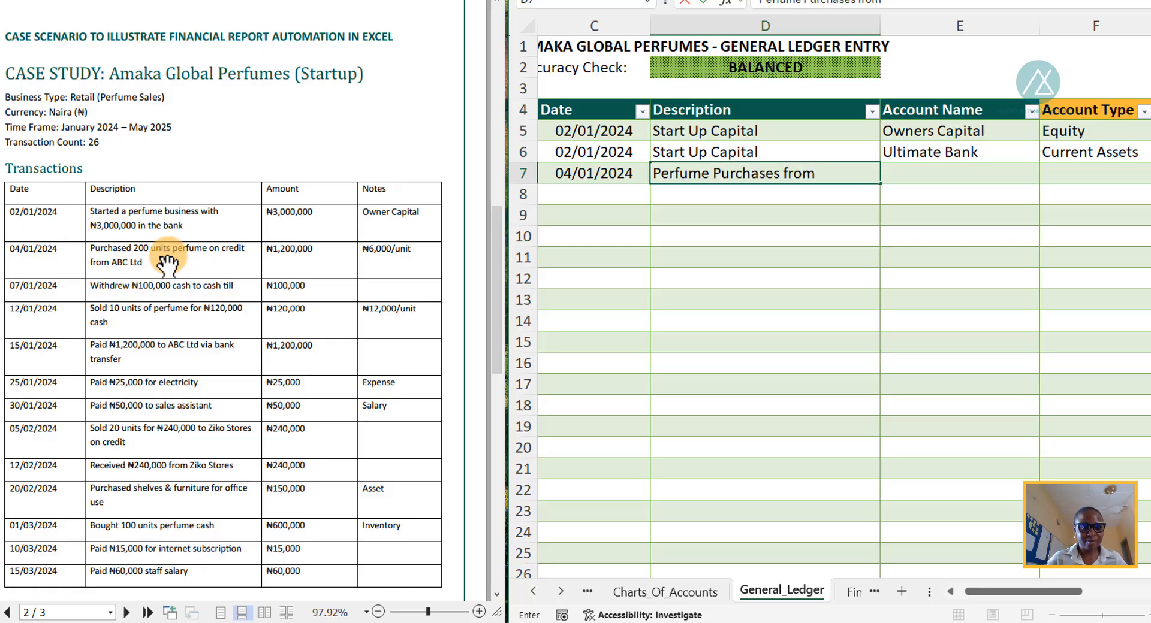
pyautogui.write(' ABC')
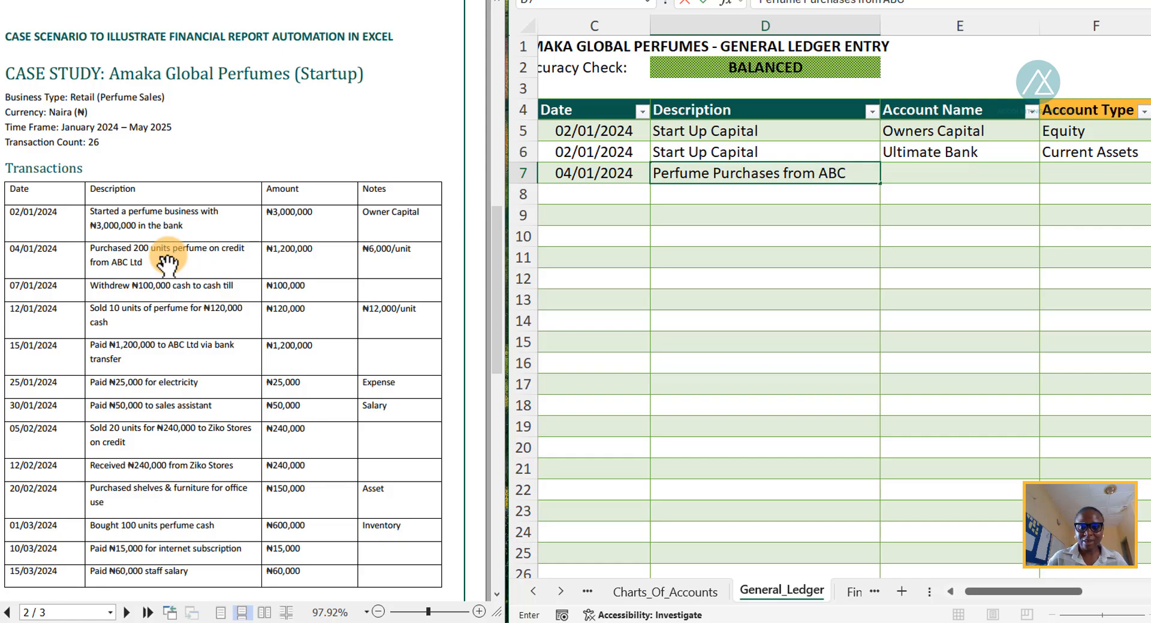
pyautogui.write(' Ltd')
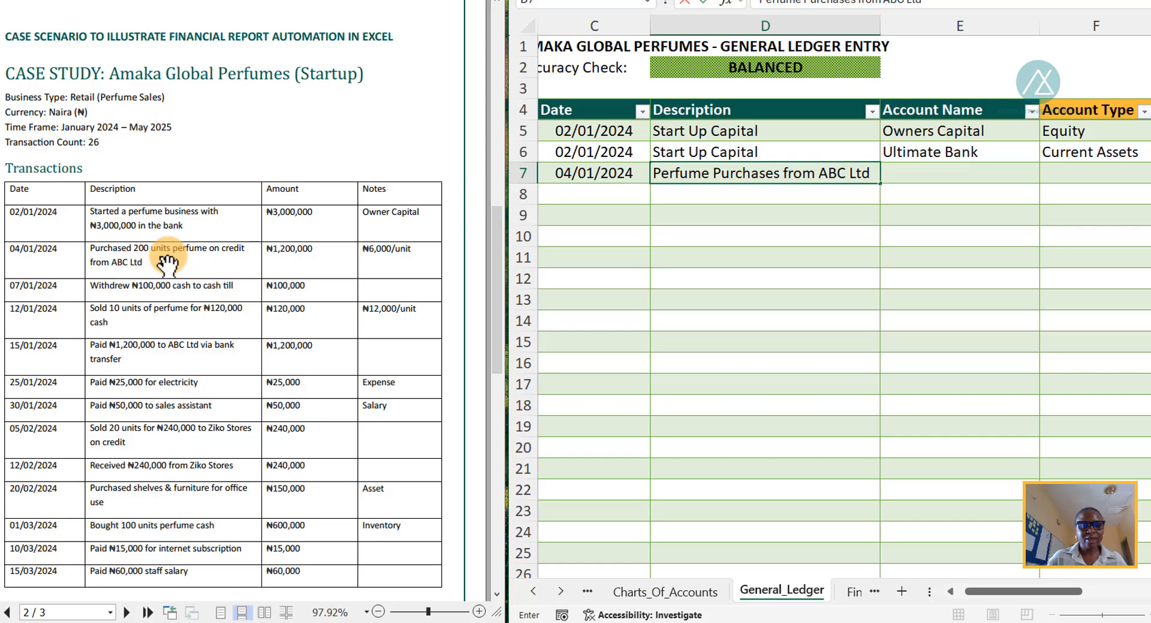
# - Choose Inventory as the account name for the 04/01/2024 perfume purchase in the third ledger row
pyautogui.press('Tab')
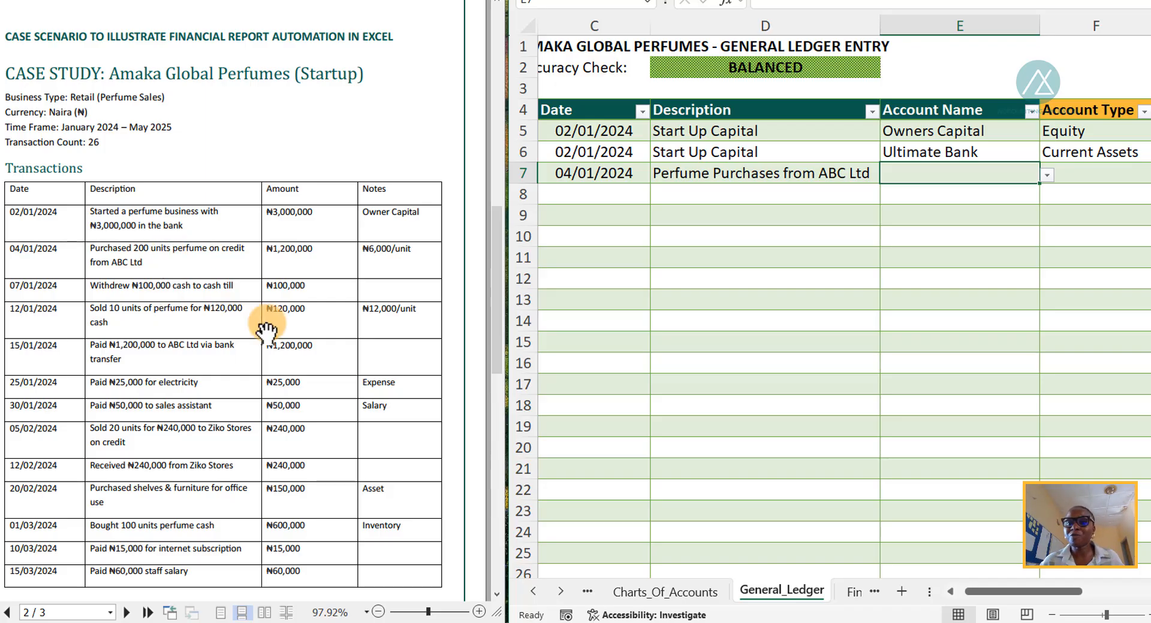
pyautogui.click(1046, 175)
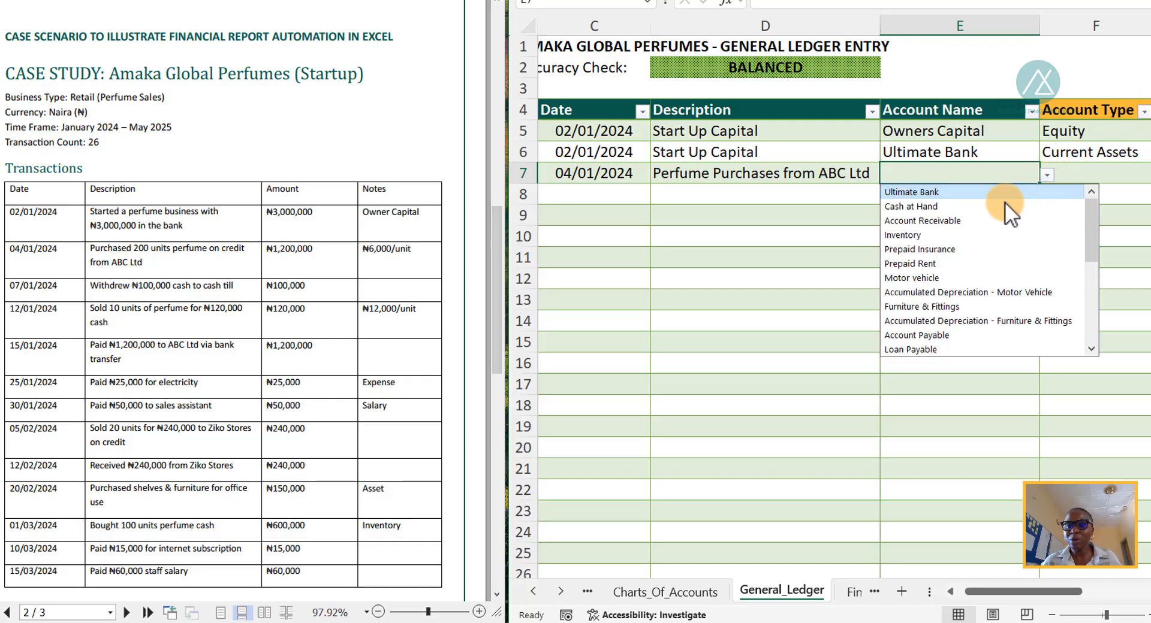
pyautogui.click(926, 237)
pyautogui.press('Right')
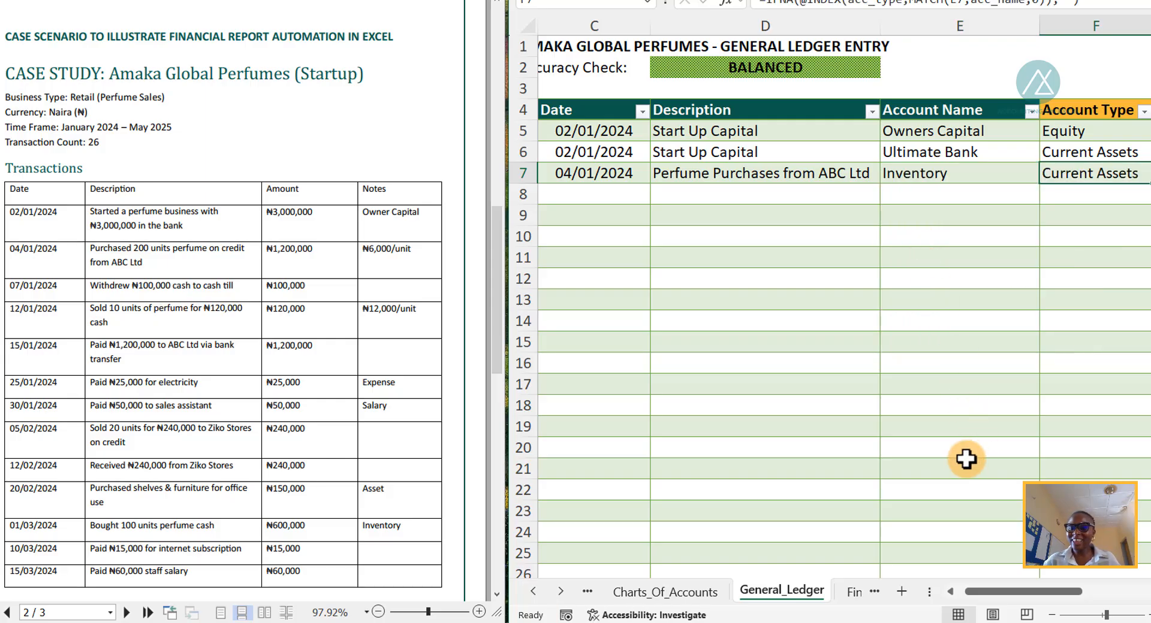
# - Enter a debit of 1,200,000 for Inventory in the third General_Ledger row
pyautogui.press('Right')
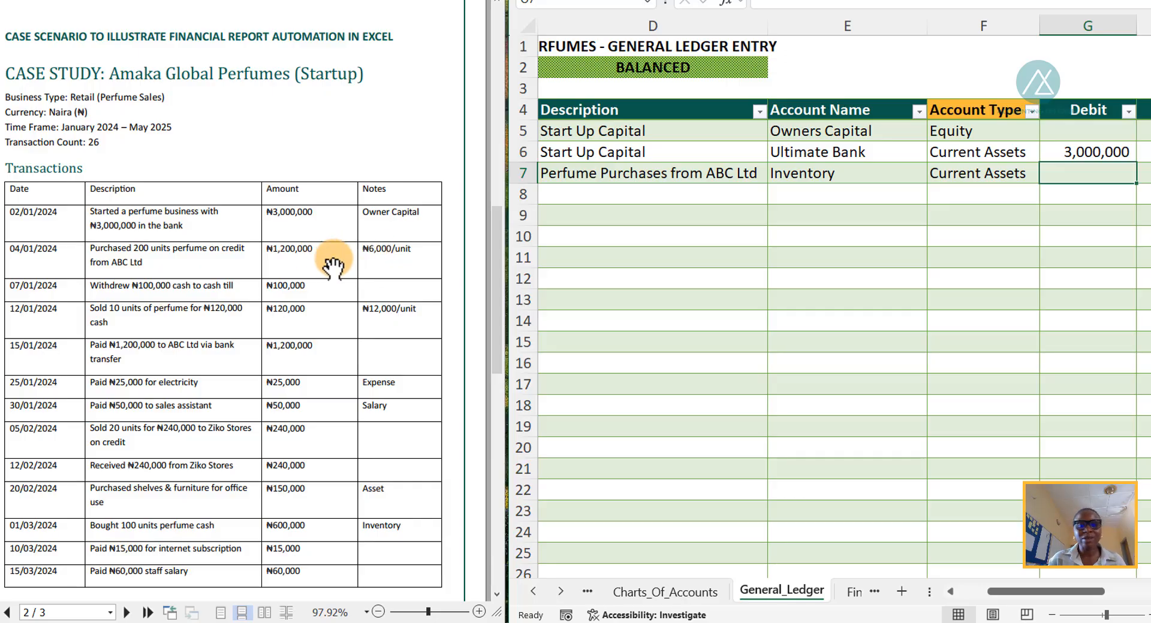
pyautogui.write('1,200,0')
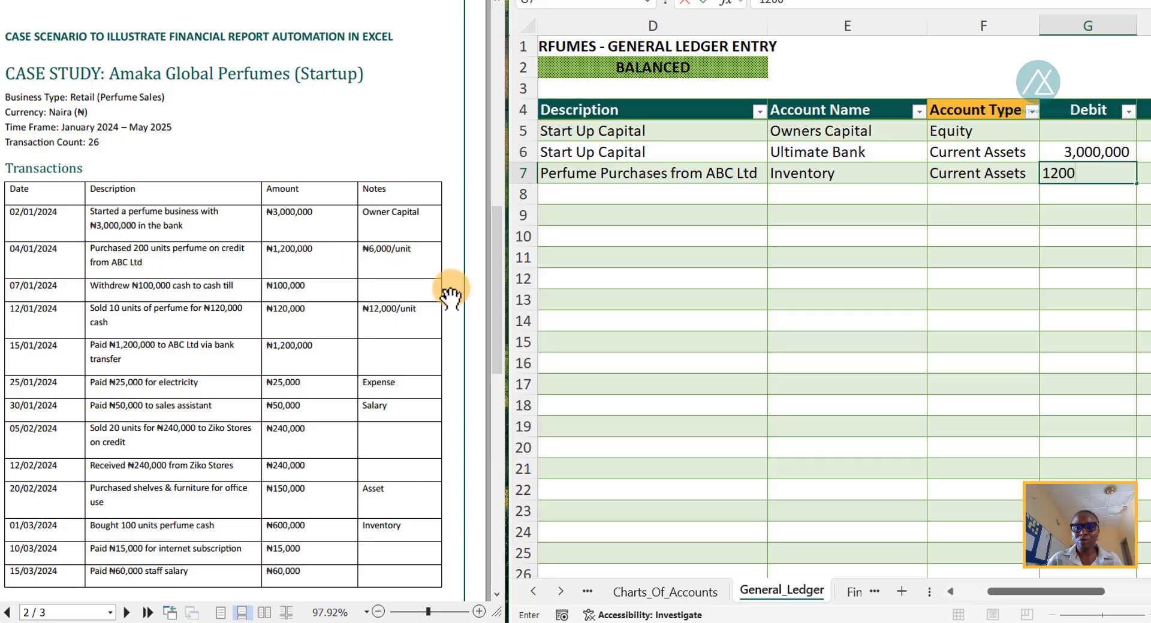
pyautogui.write('00')
pyautogui.press('Tab')
pyautogui.press('Tab')
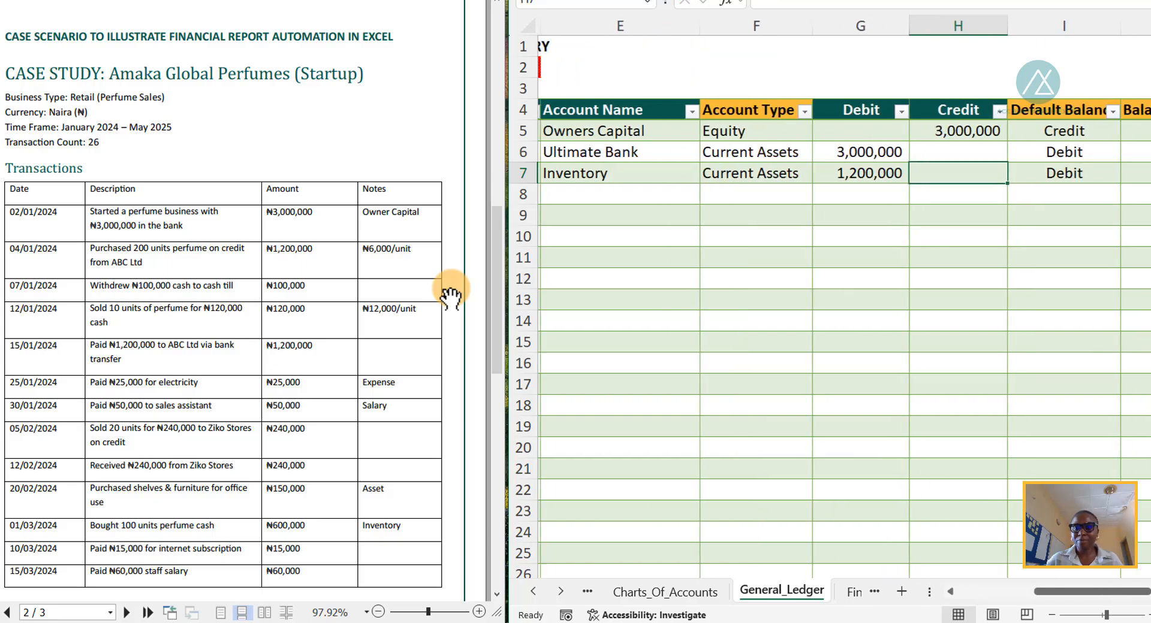
pyautogui.press('Tab')
pyautogui.press('Return')
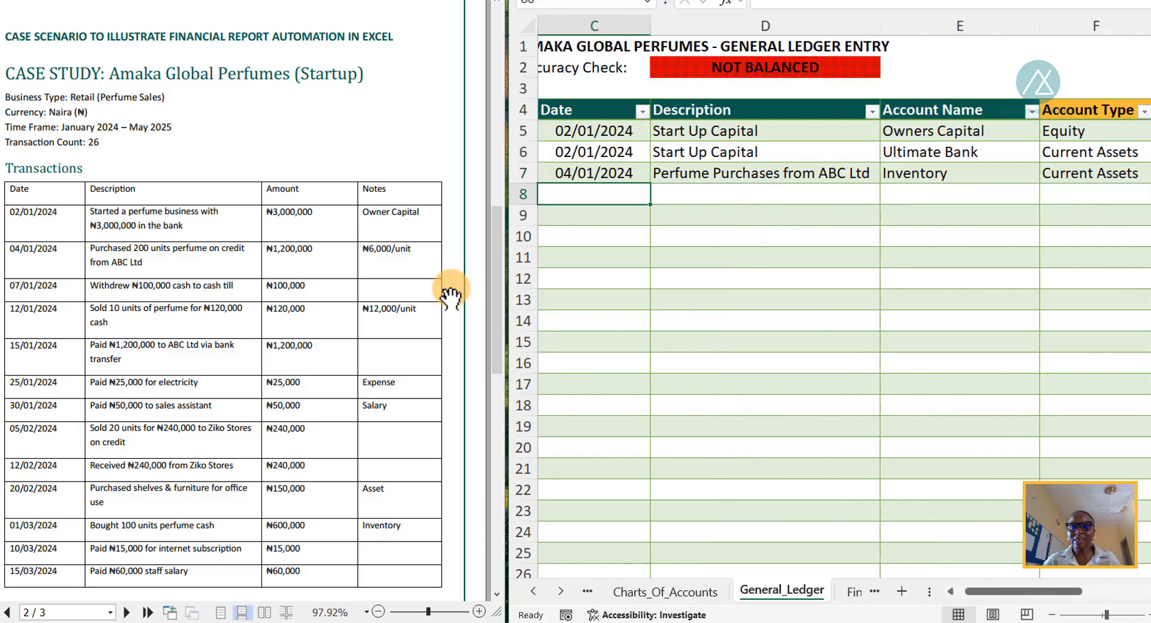
# - Copy the date 04/01/2024 and description Perfume Purchases from ABC Ltd down into the fourth General_Ledger row
pyautogui.hotkey('ctrl', 'd')
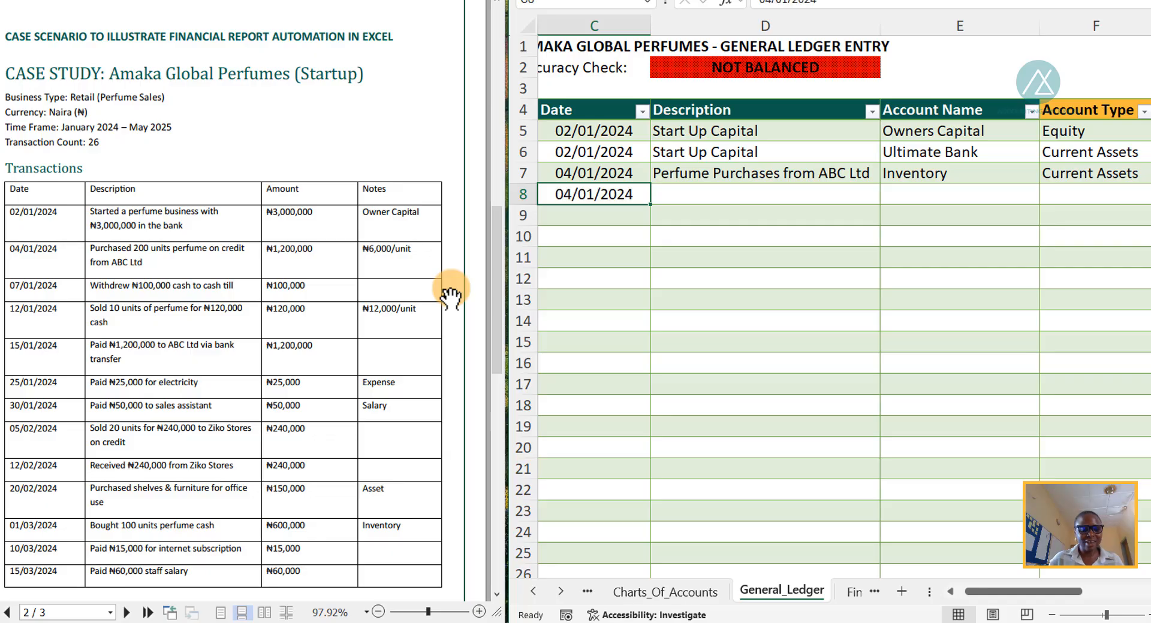
pyautogui.press('Tab')
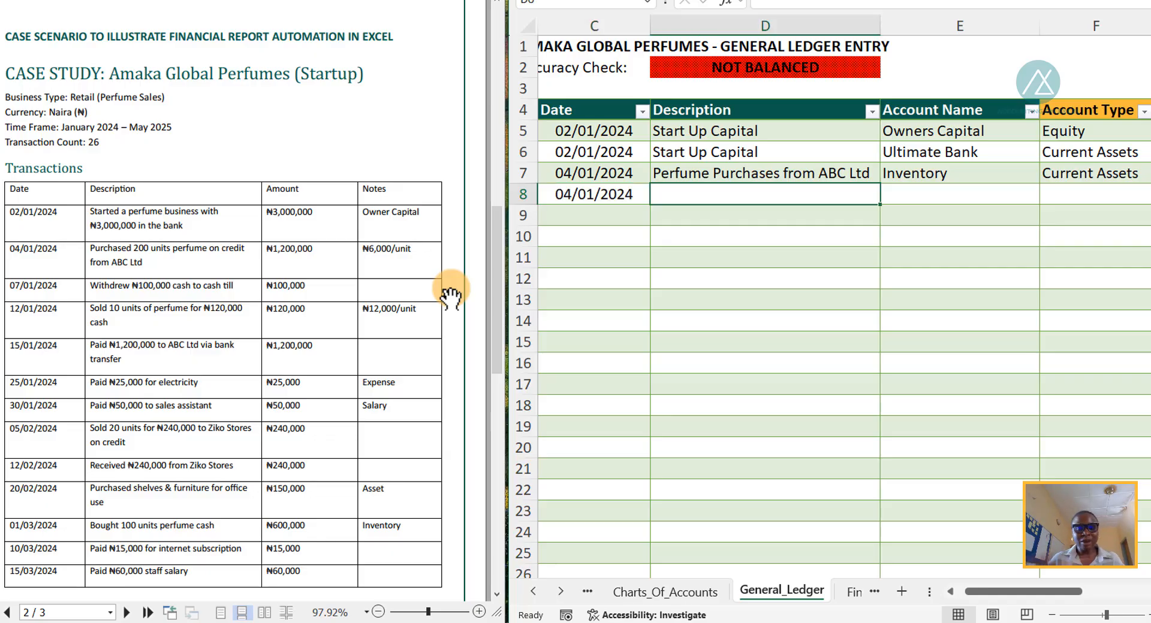
pyautogui.hotkey('ctrl', 'd')
pyautogui.press('Tab')
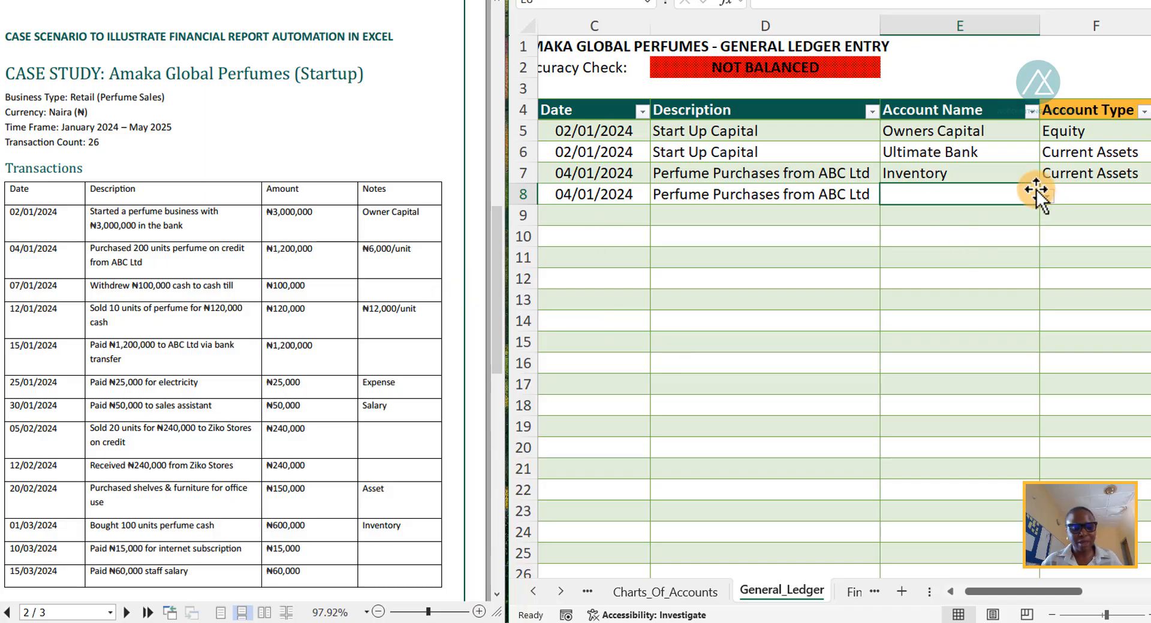
# - Complete the fourth General_Ledger row with Account Payable as the account name and a credit of 1,200,000
pyautogui.write('Acc')
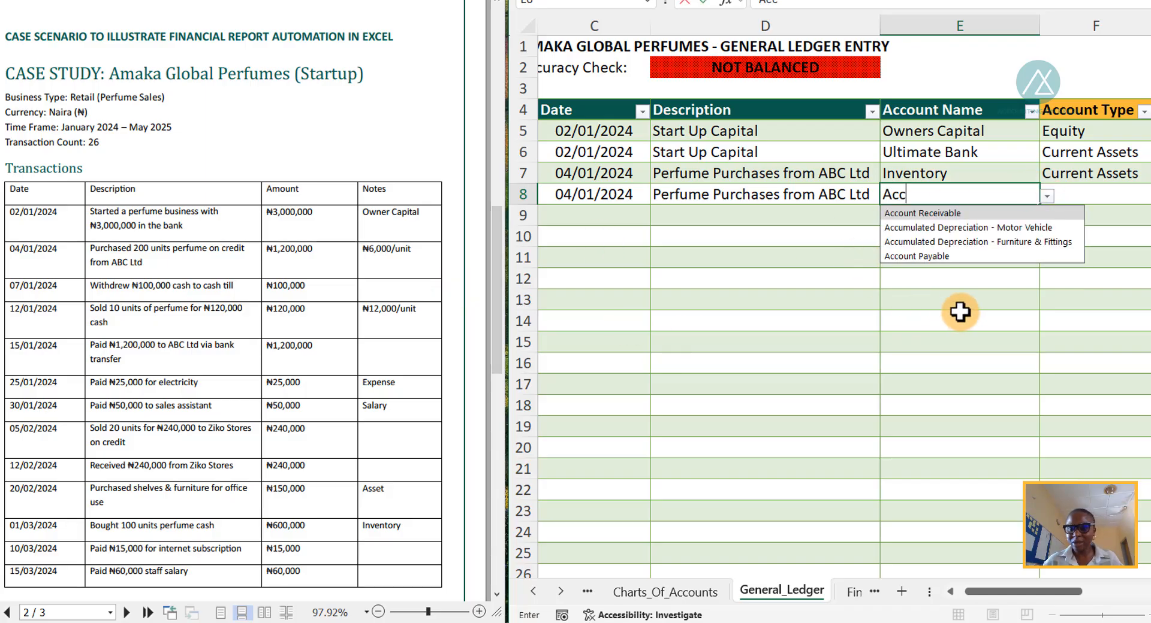
pyautogui.click(945, 257)
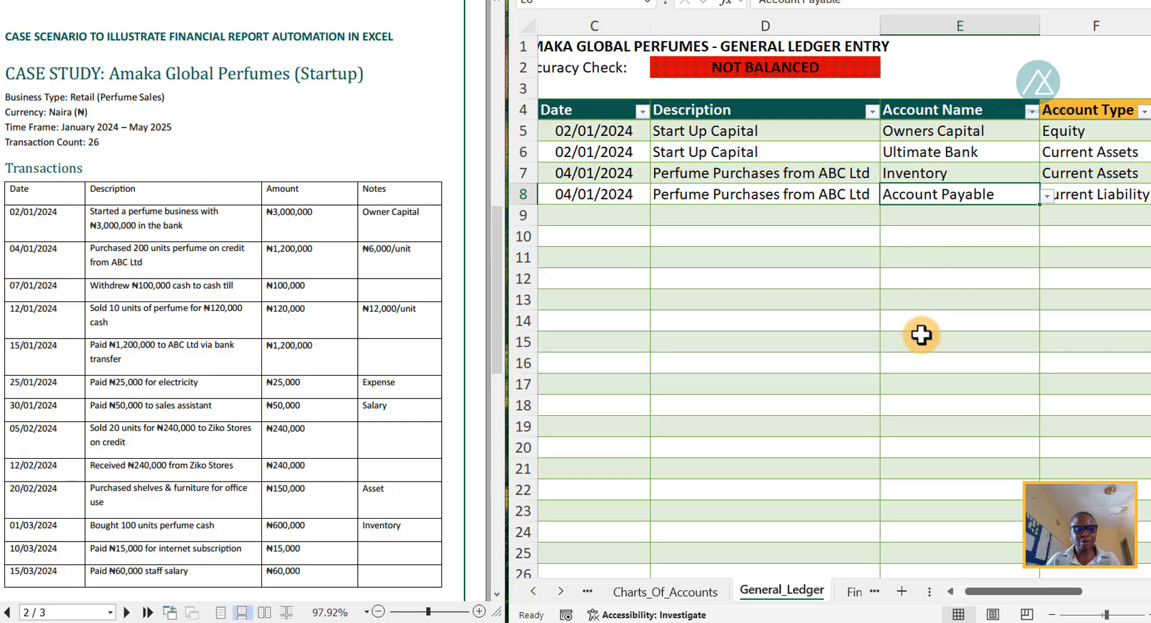
pyautogui.press('Right')
pyautogui.press('Right')
pyautogui.press('Right')
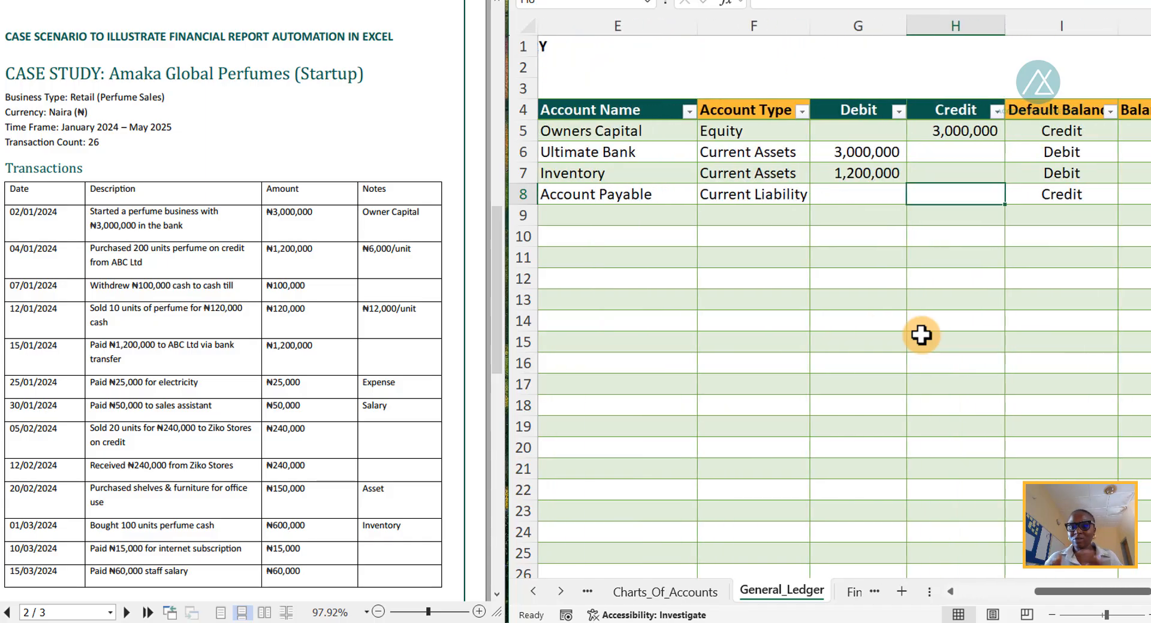
pyautogui.write('1,200,0')
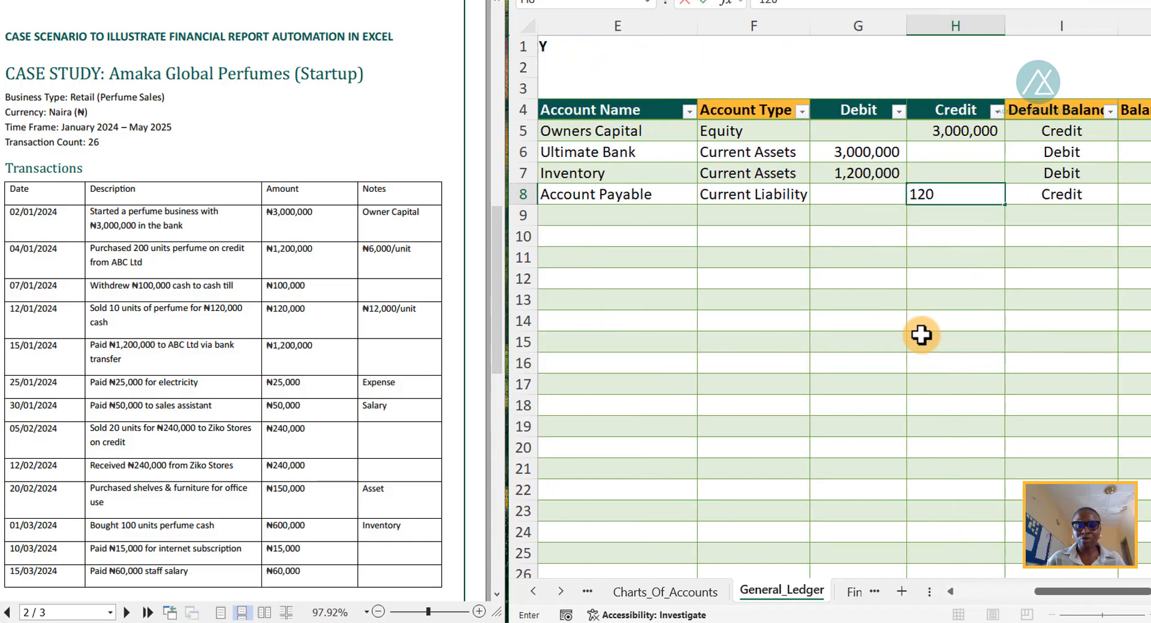
pyautogui.write('0000')
pyautogui.press('Right')
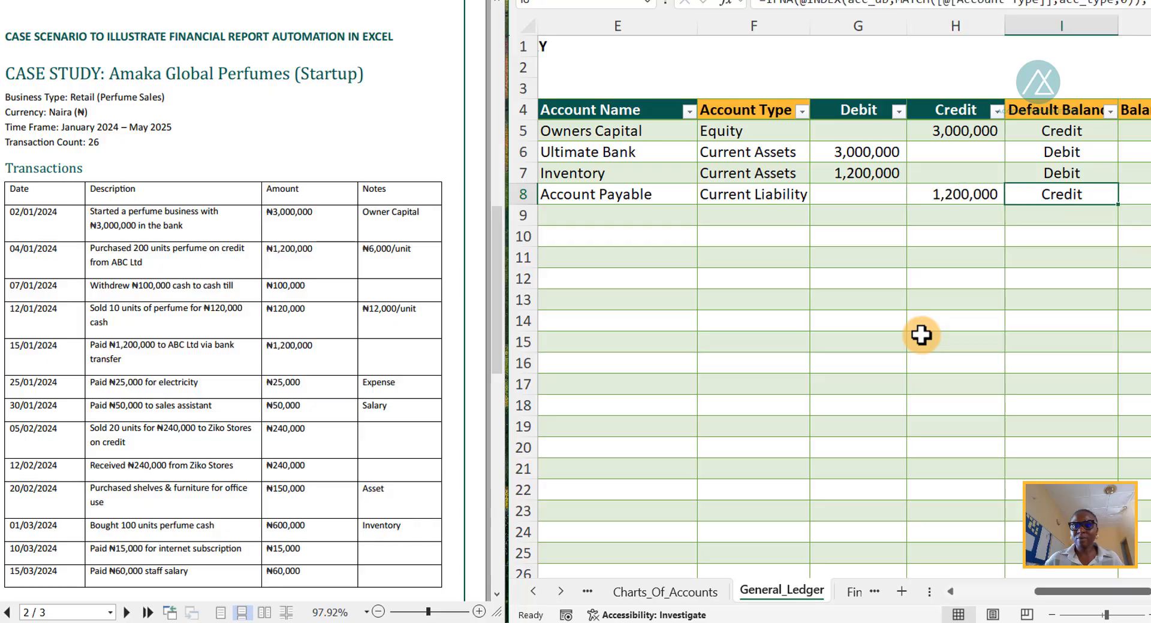
pyautogui.moveTo(1093, 585); pyautogui.dragTo(822, 557)
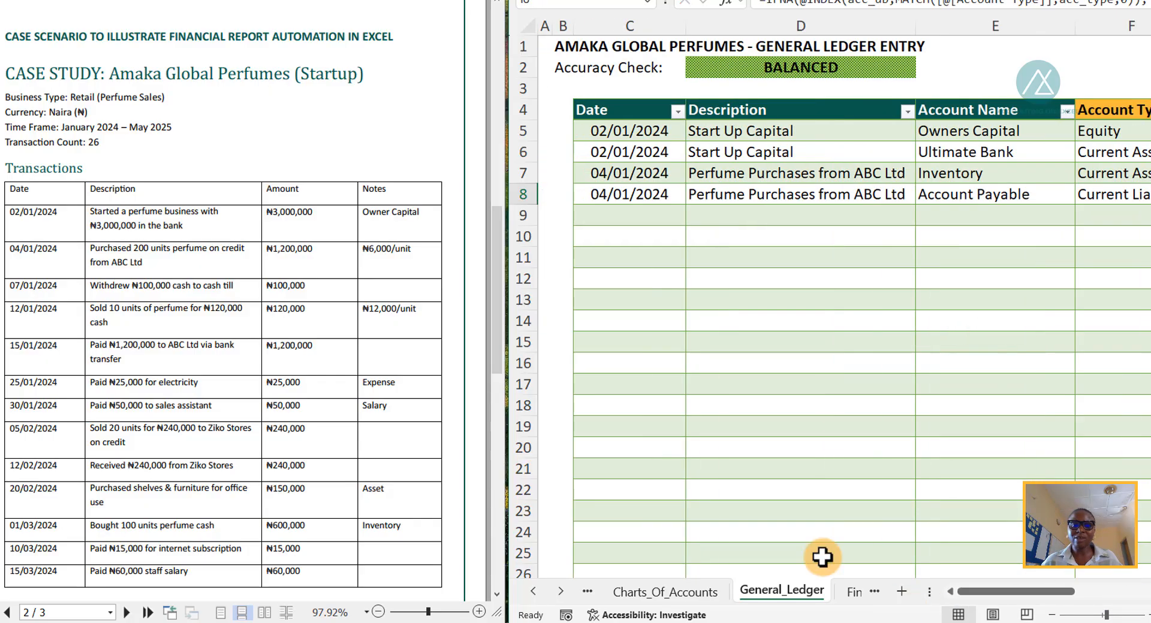
# - Enter the date 07/01/2024 in the fifth General_Ledger row for the cash withdrawal
pyautogui.click(603, 214)
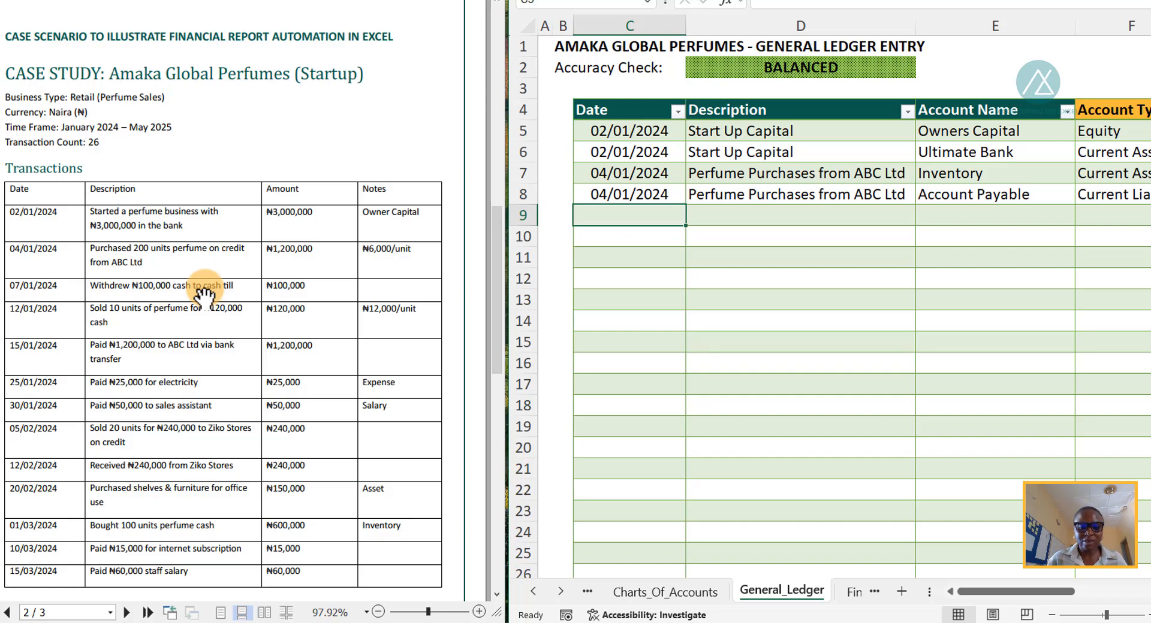
pyautogui.write('07/')
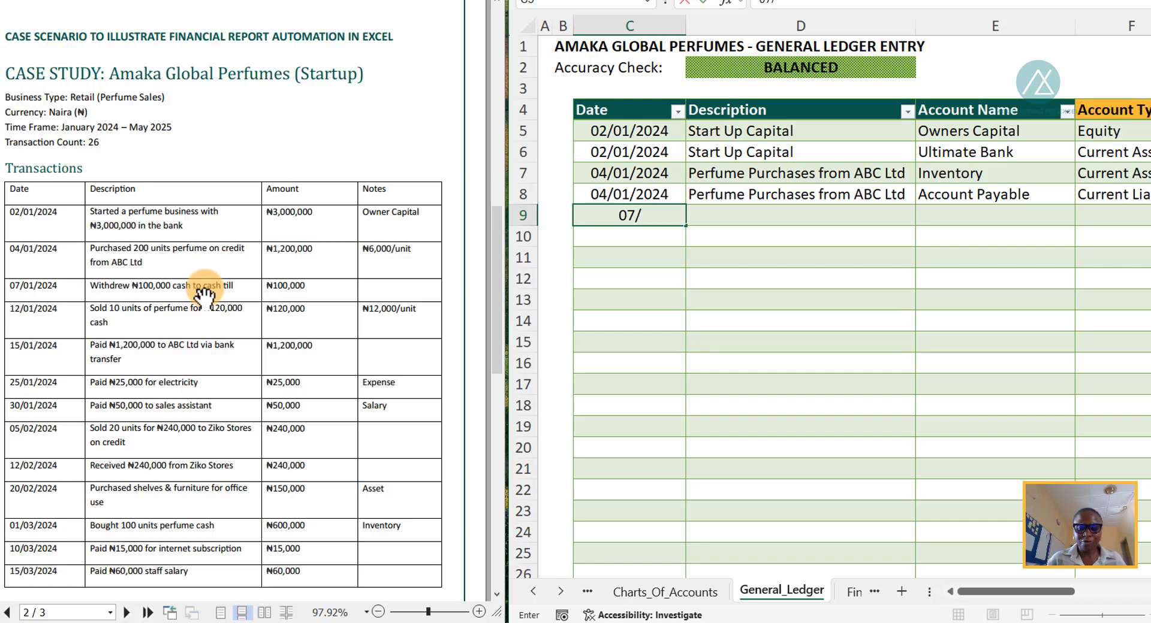
pyautogui.write('01/20')
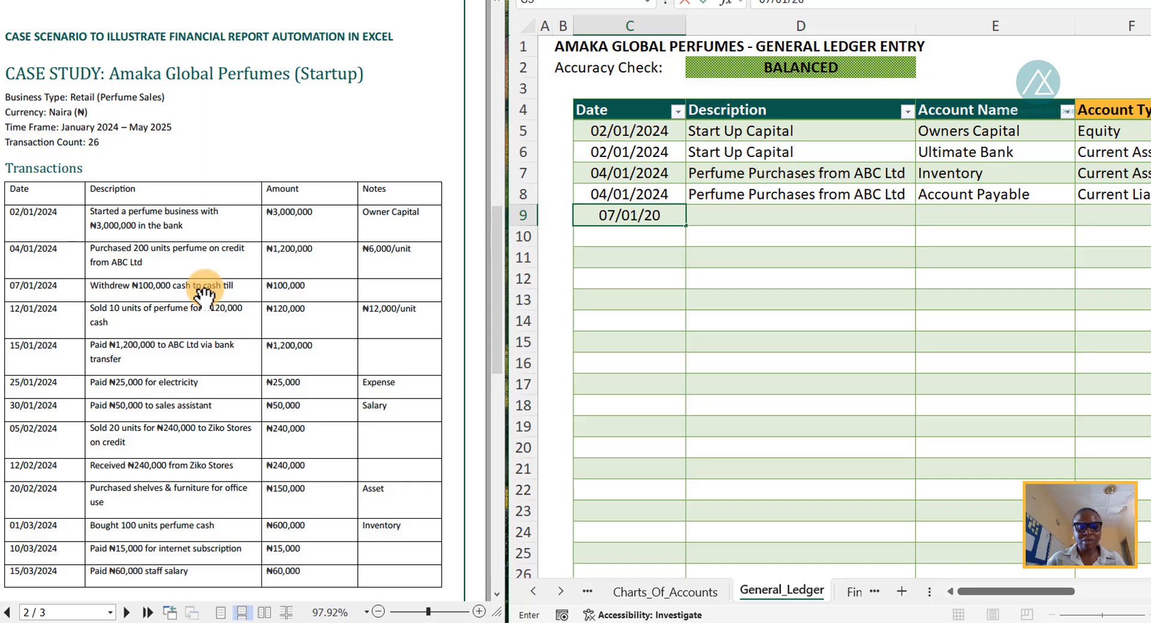
pyautogui.write('24')
pyautogui.press('Tab')
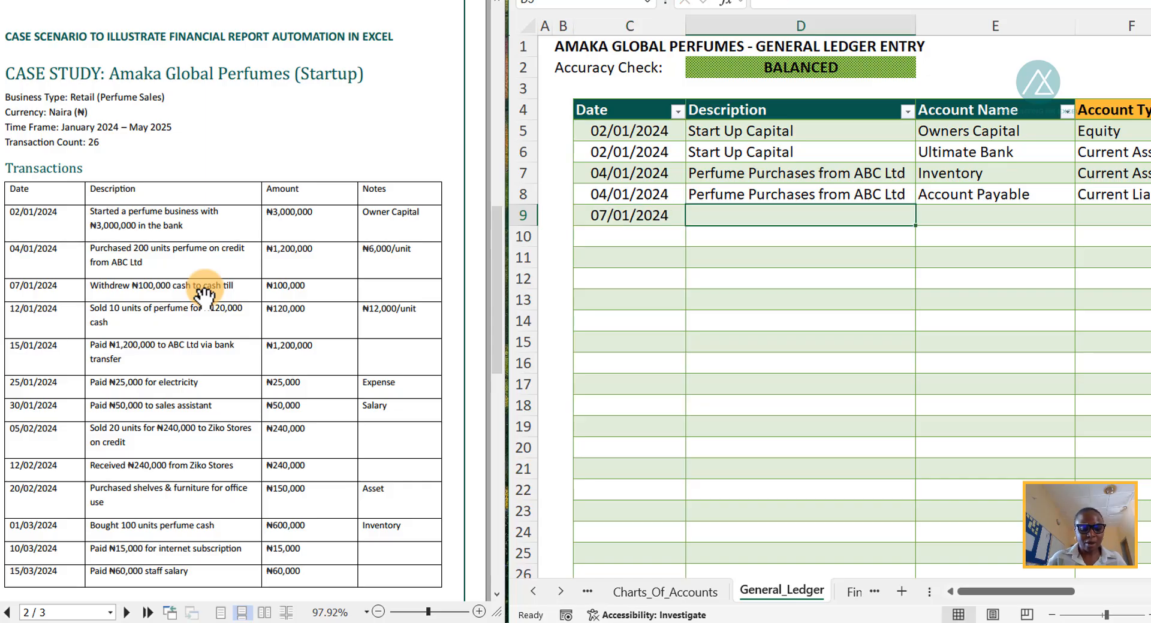
# - Enter the description Cash from Bank to Cash Till in the fifth General_Ledger row
pyautogui.write('Cash')
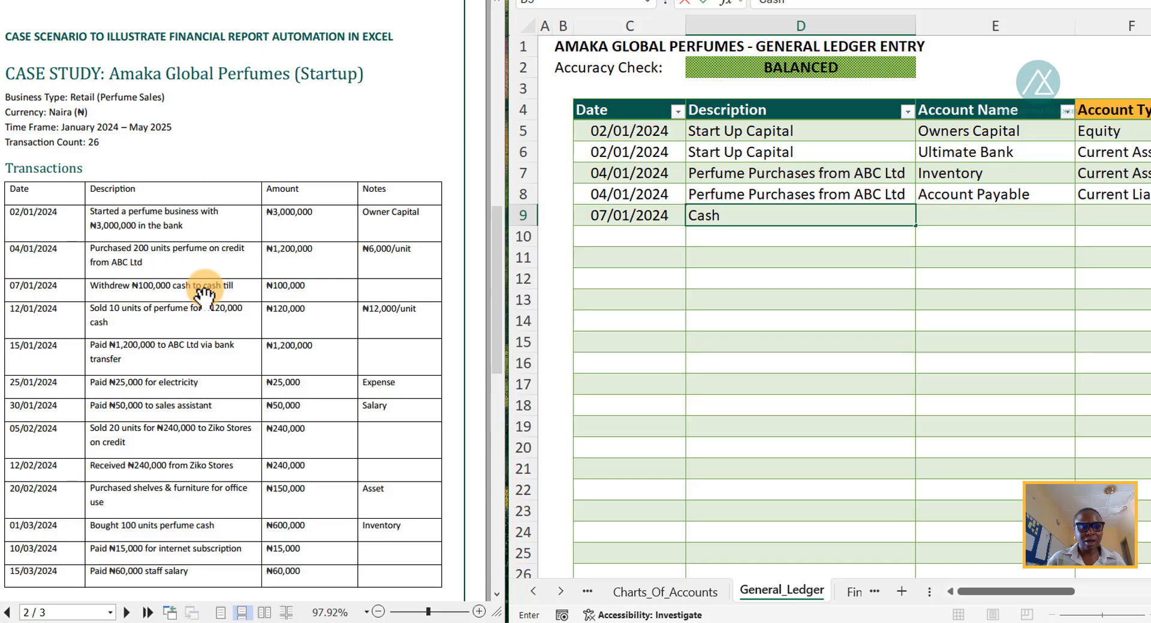
pyautogui.write(' fro')
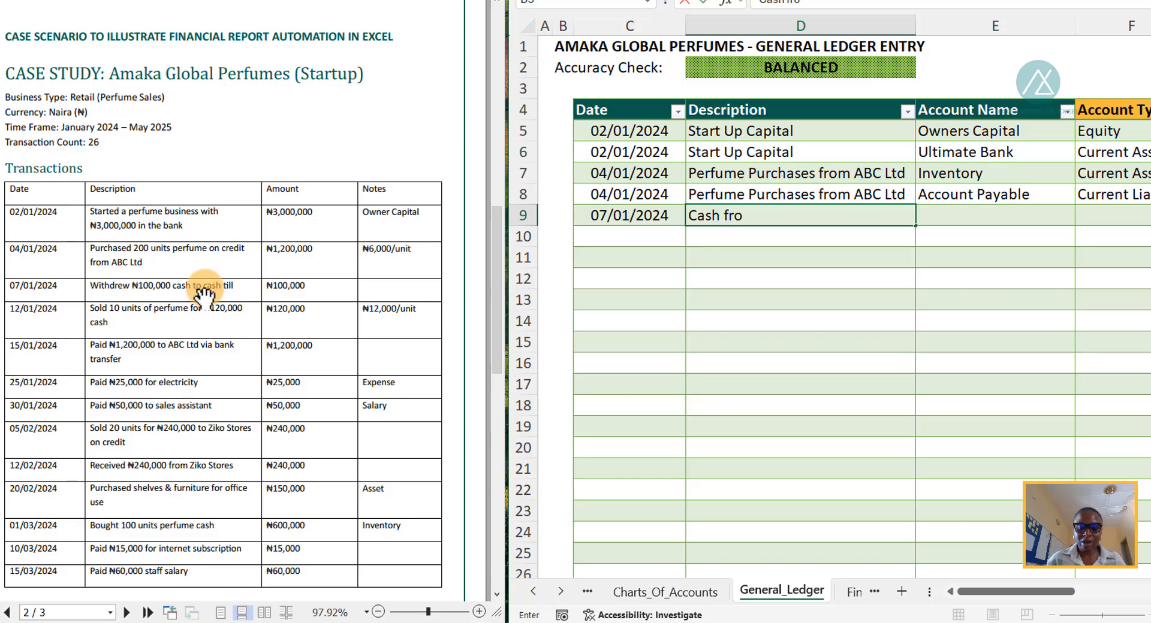
pyautogui.write('m Ban')
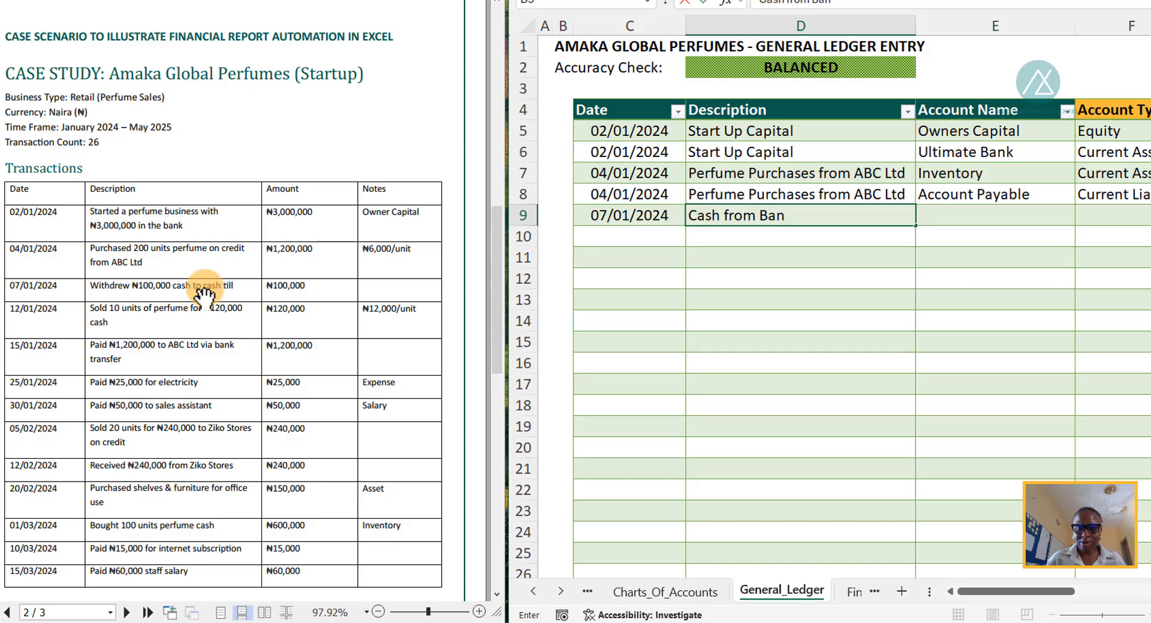
pyautogui.write('k to Cash')
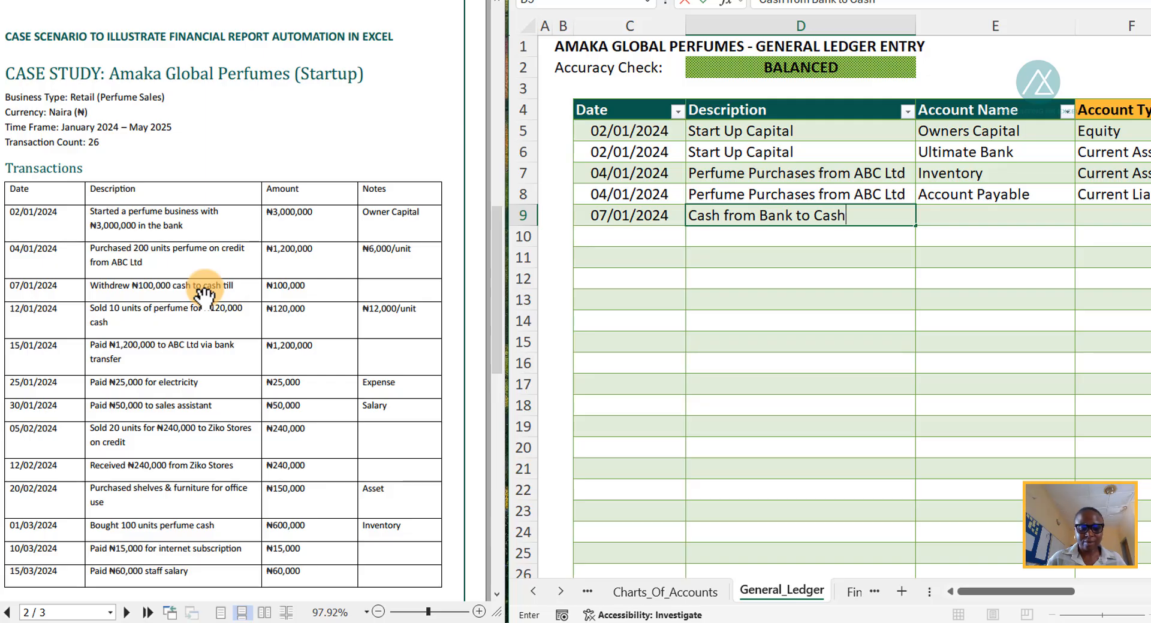
pyautogui.write(' Till')
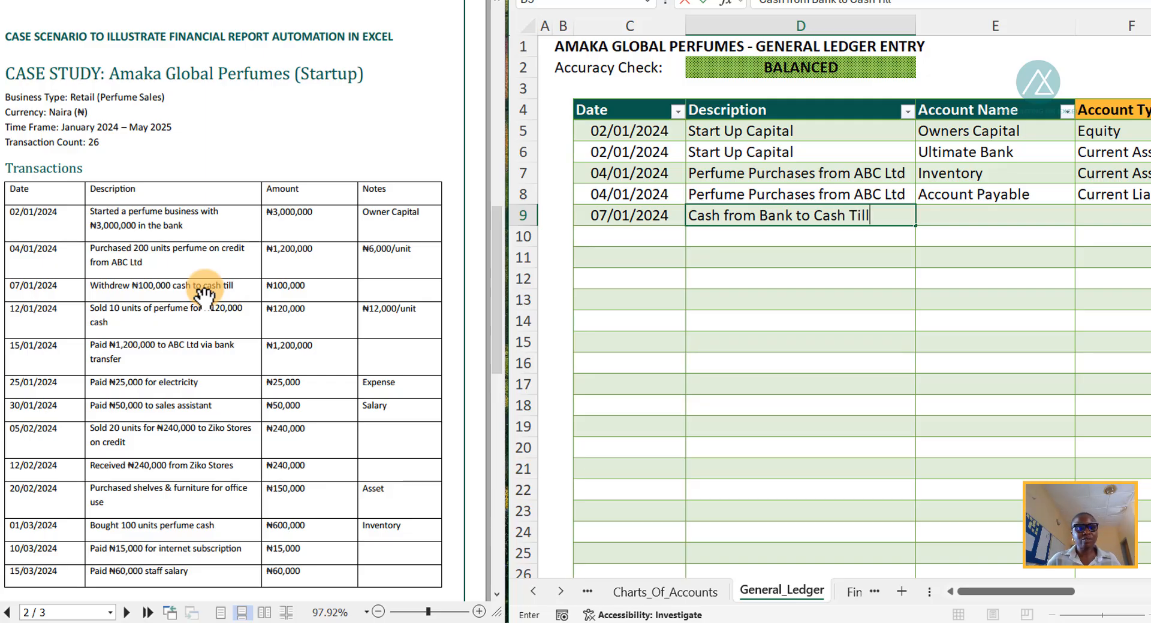
pyautogui.press('Tab')
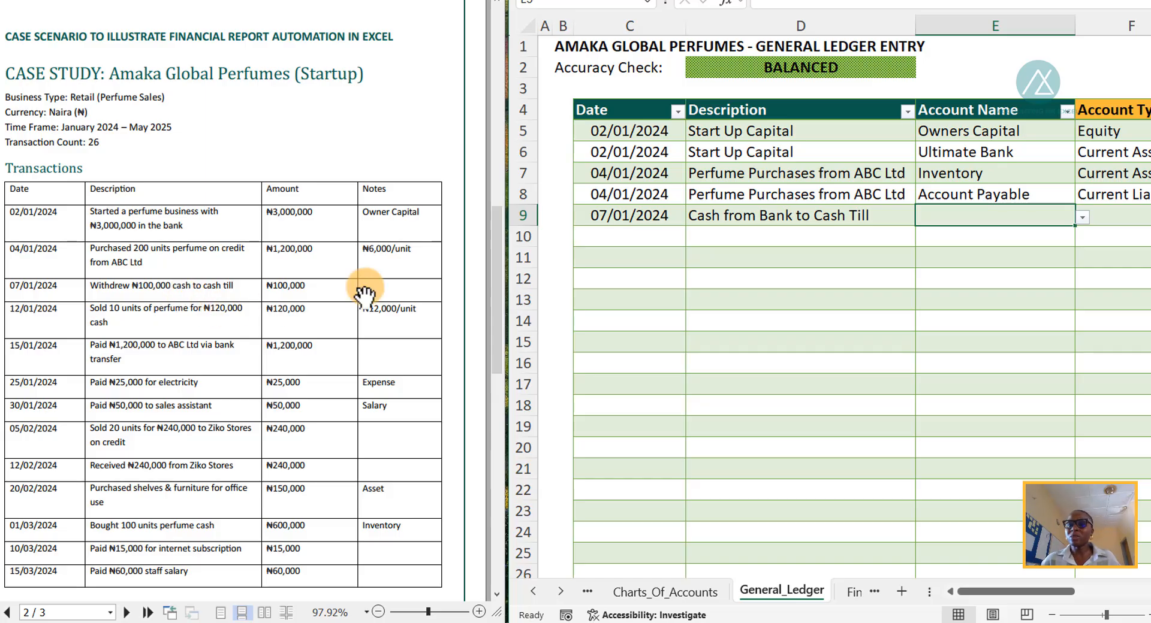
# - Choose Cash at Hand as the fifth ledger row's account name and enter a debit of 100,000
pyautogui.click(1082, 220)
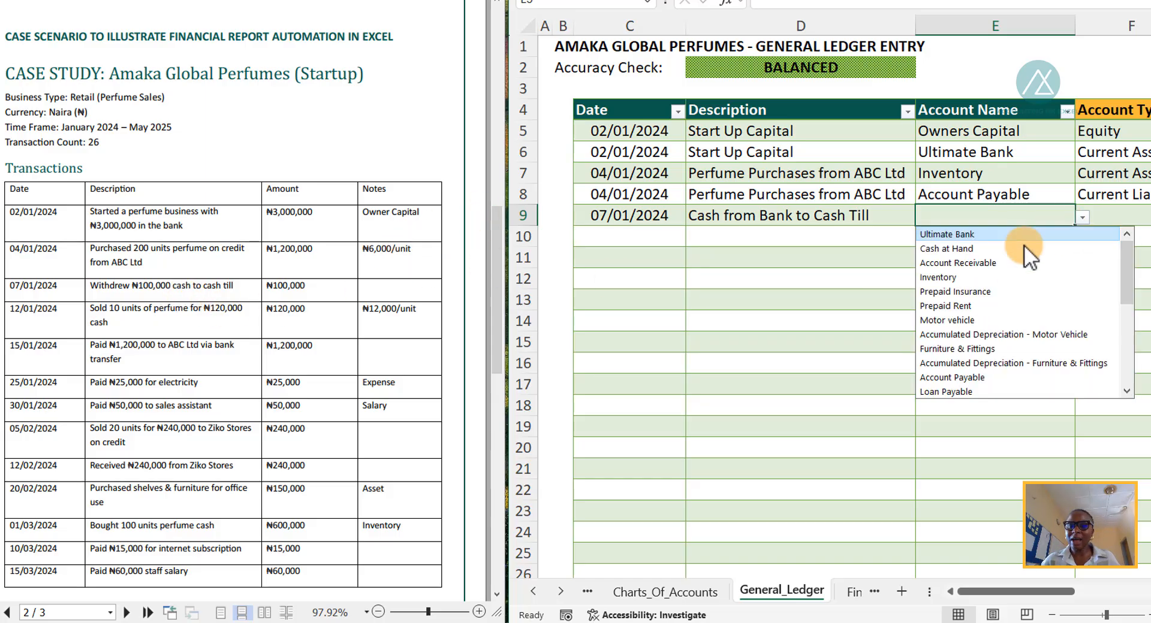
pyautogui.click(974, 251)
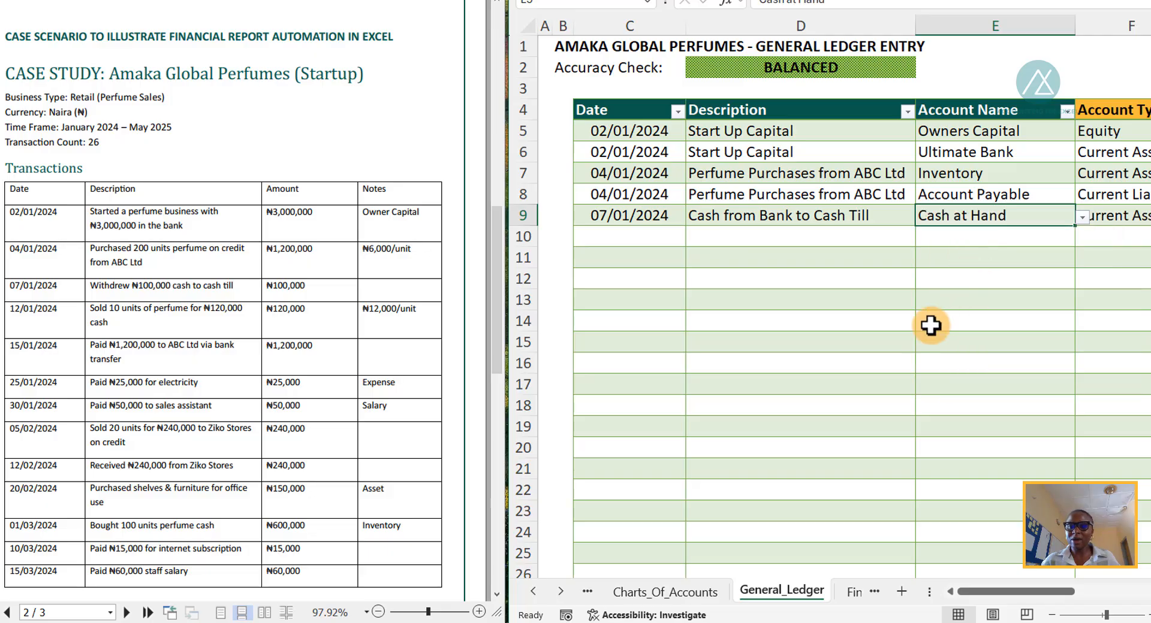
pyautogui.press('Right')
pyautogui.press('Right')
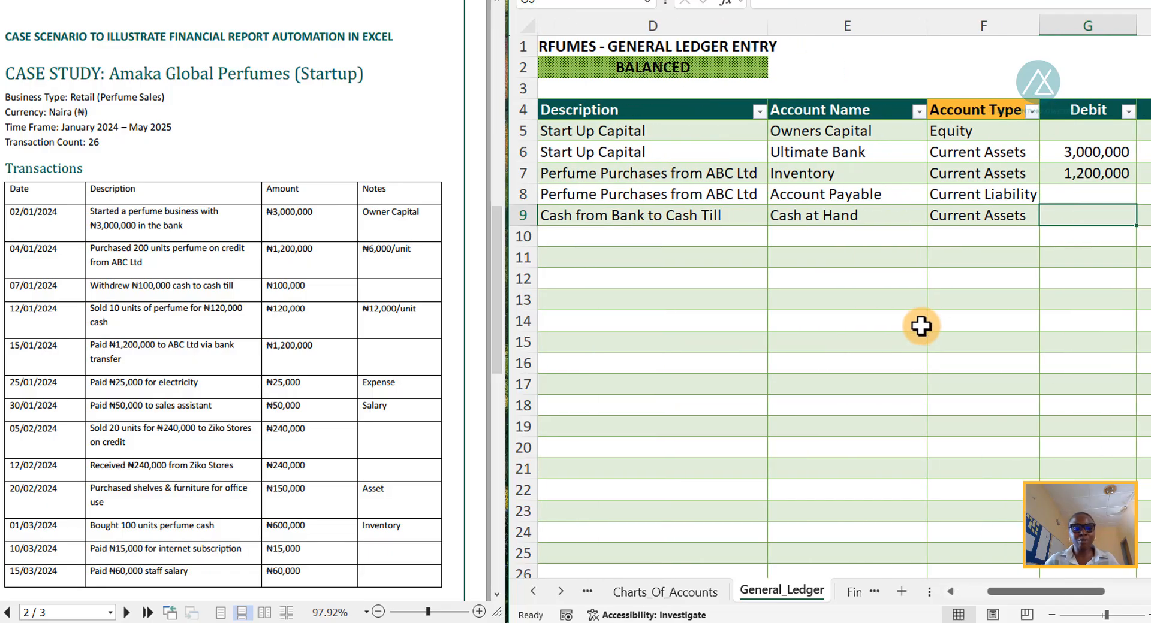
pyautogui.write('100000')
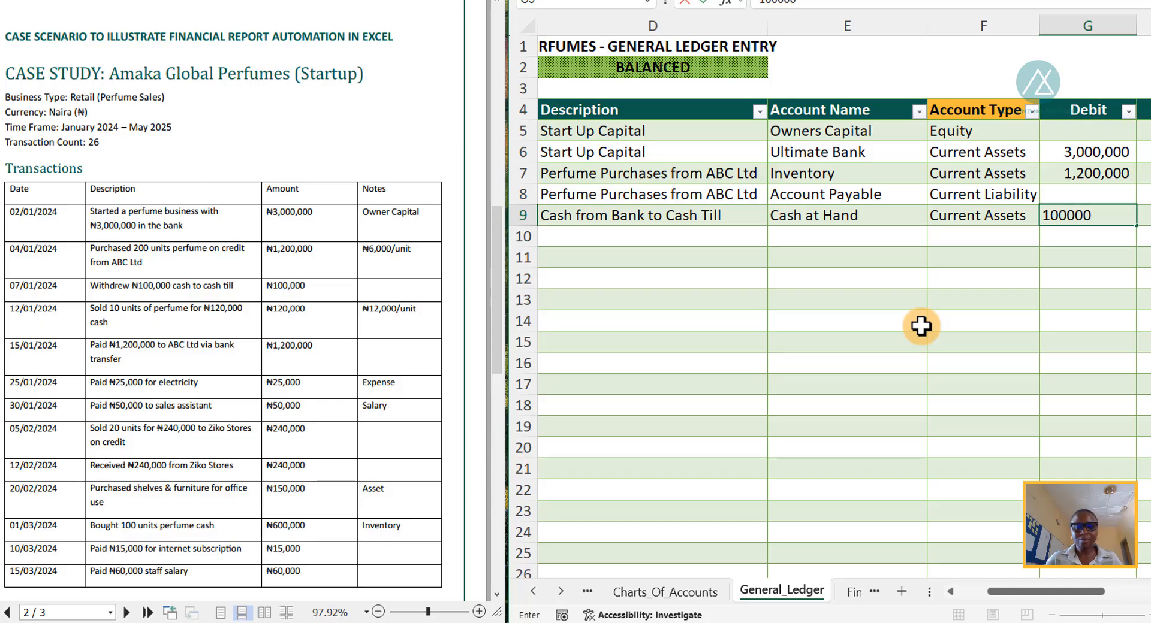
pyautogui.press('Tab')
pyautogui.press('Tab')
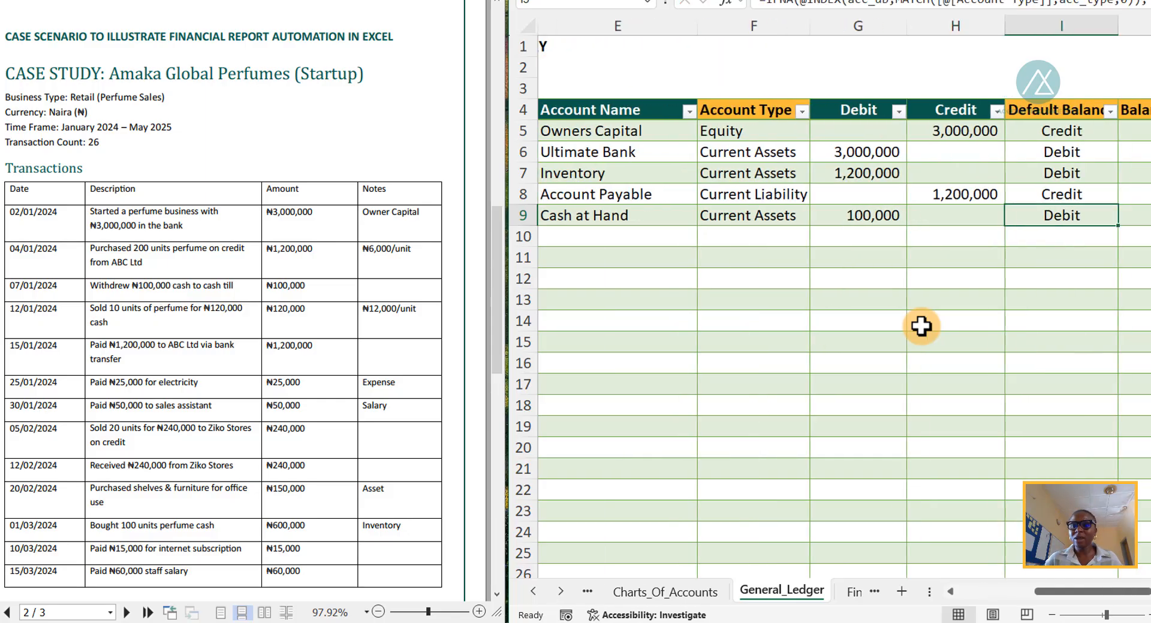
# - Copy the date 07/01/2024 and description Cash from Bank to Cash Till down into the sixth General_Ledger row
pyautogui.press('Return')
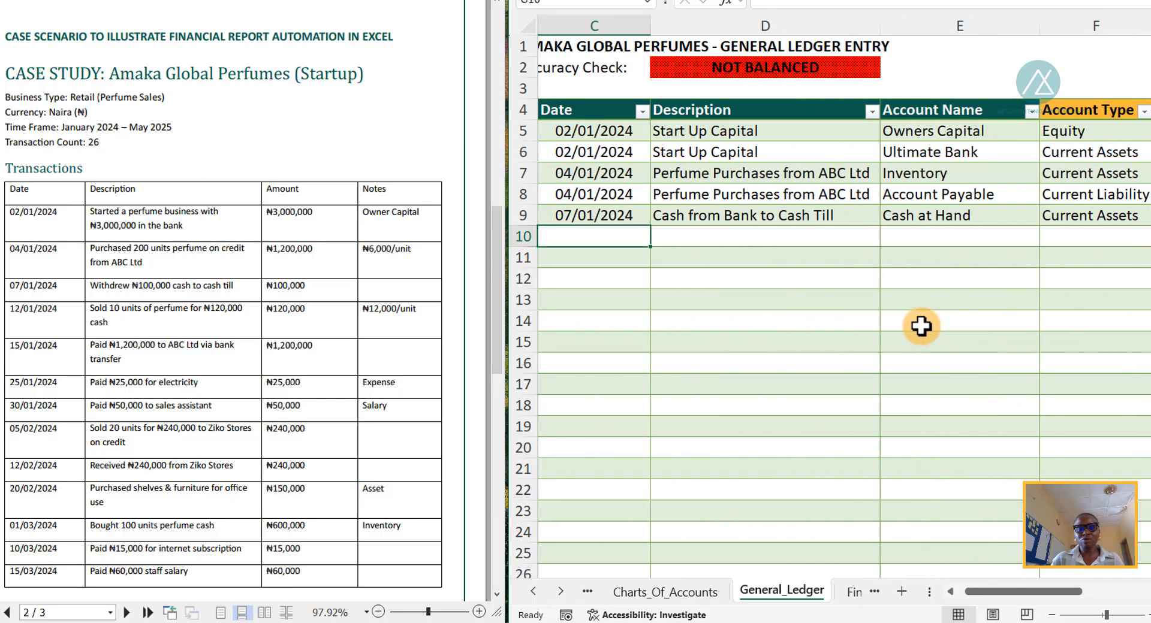
pyautogui.hotkey('ctrl', 'd')
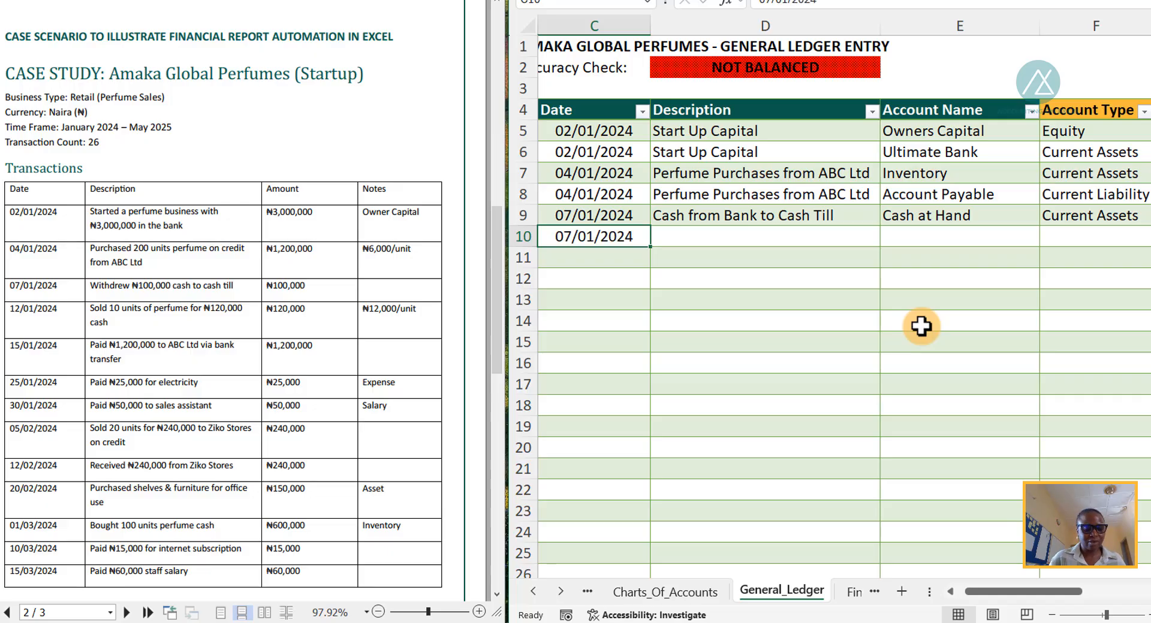
pyautogui.press('Tab')
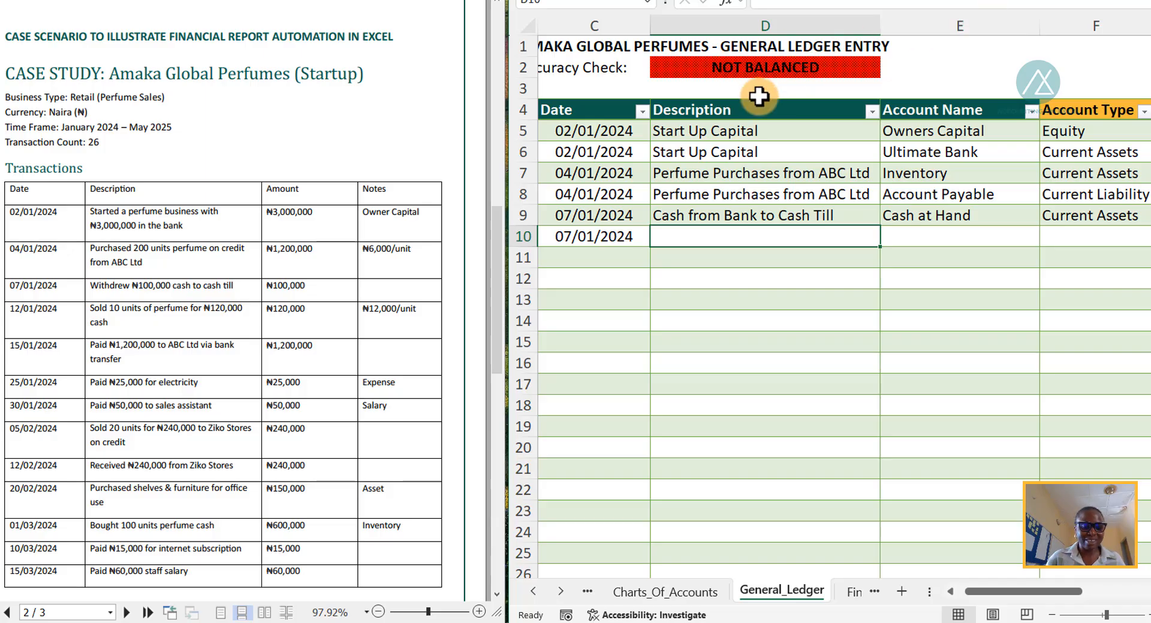
pyautogui.hotkey('ctrl', 'd')
pyautogui.press('Tab')
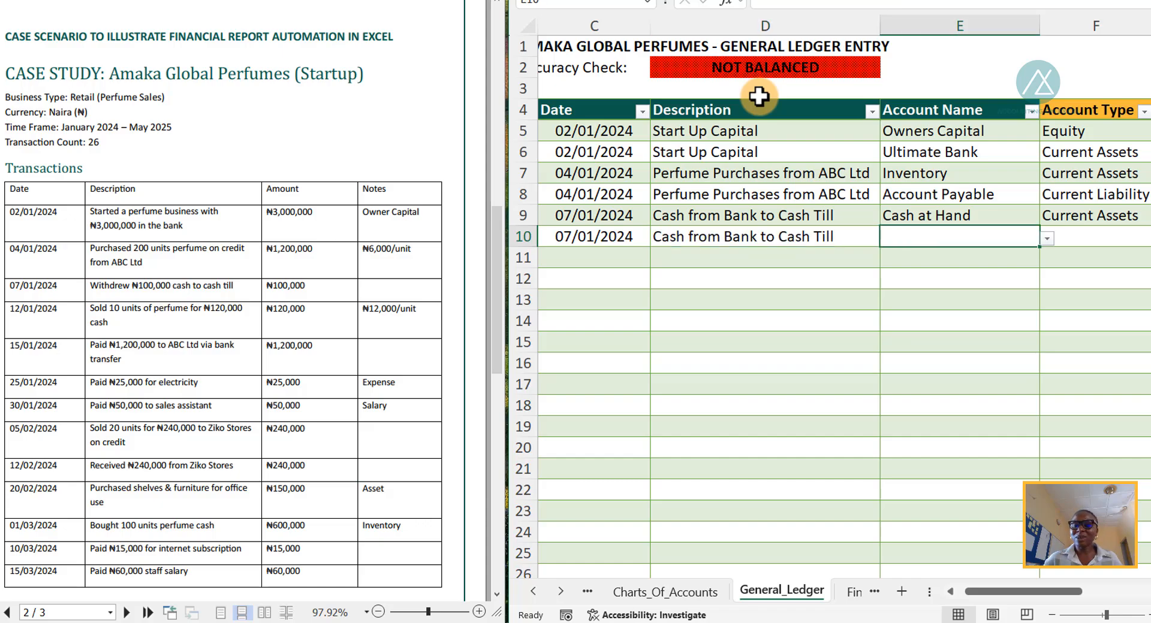
# - Choose Ultimate Bank as the sixth ledger row's account name and enter a credit of 100,000
pyautogui.click(1046, 238)
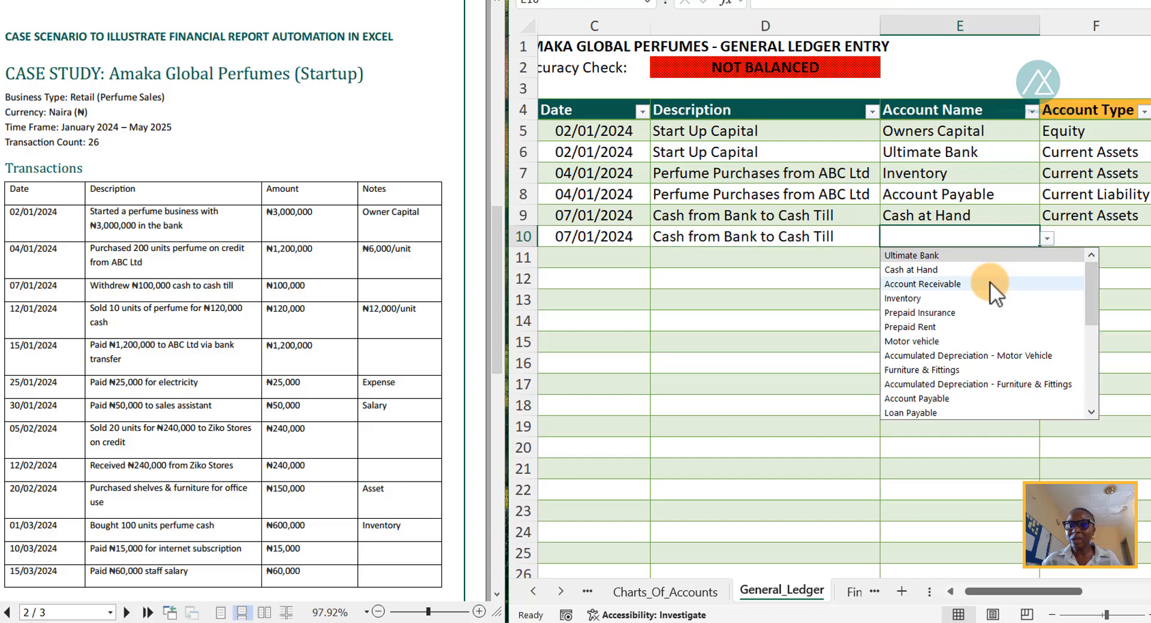
pyautogui.click(956, 255)
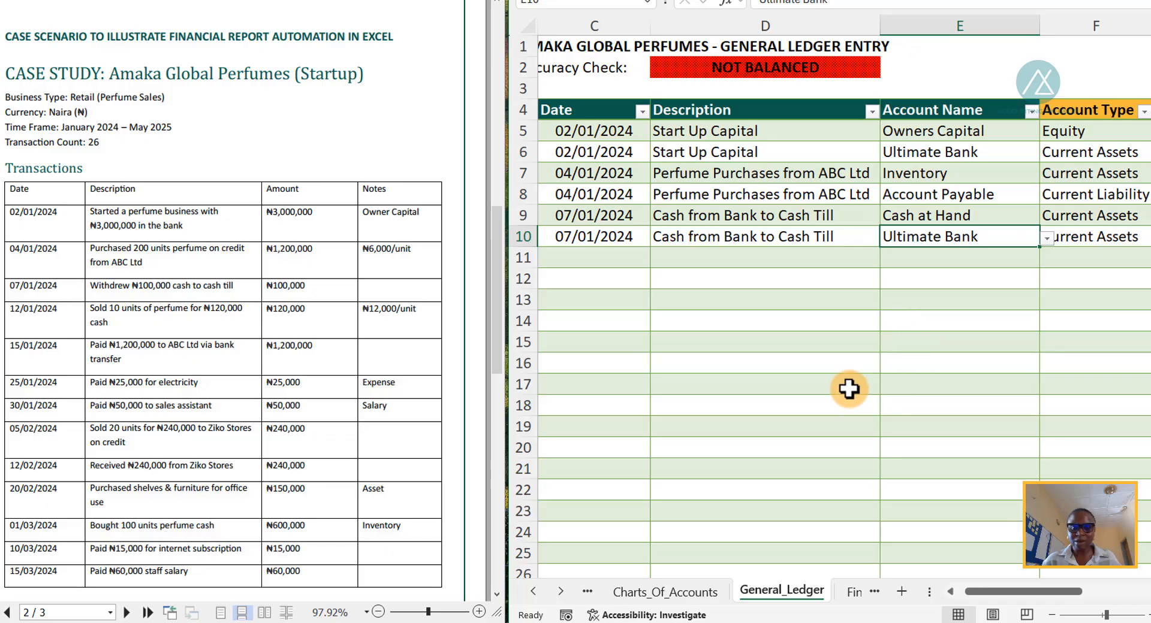
pyautogui.press('Tab')
pyautogui.press('Tab')
pyautogui.press('Tab')
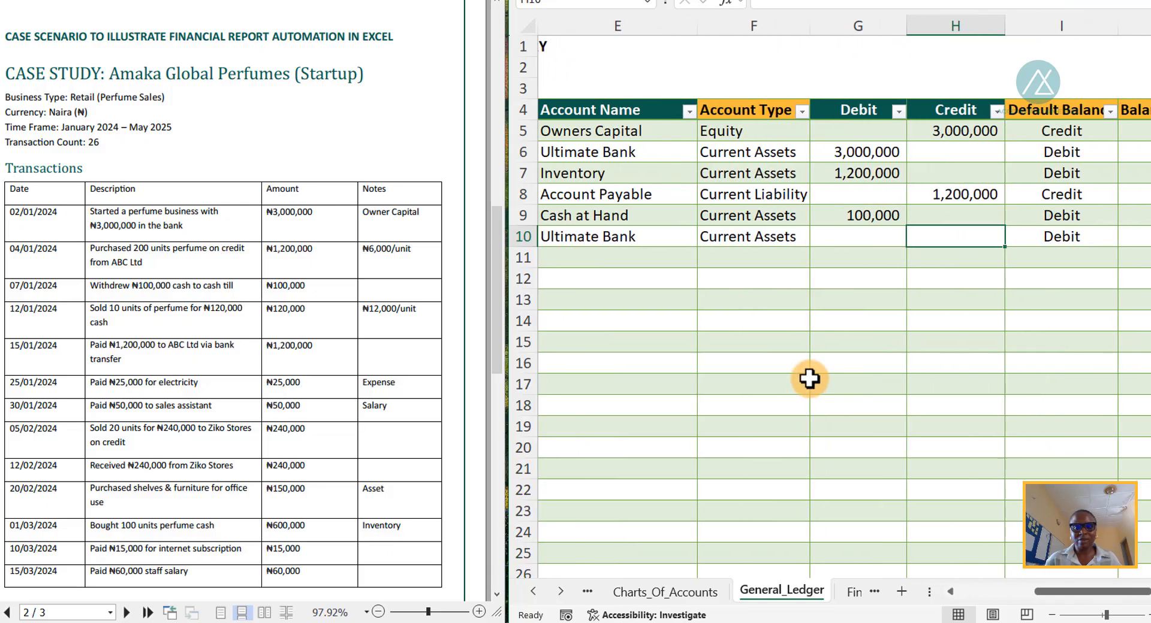
pyautogui.write('1')
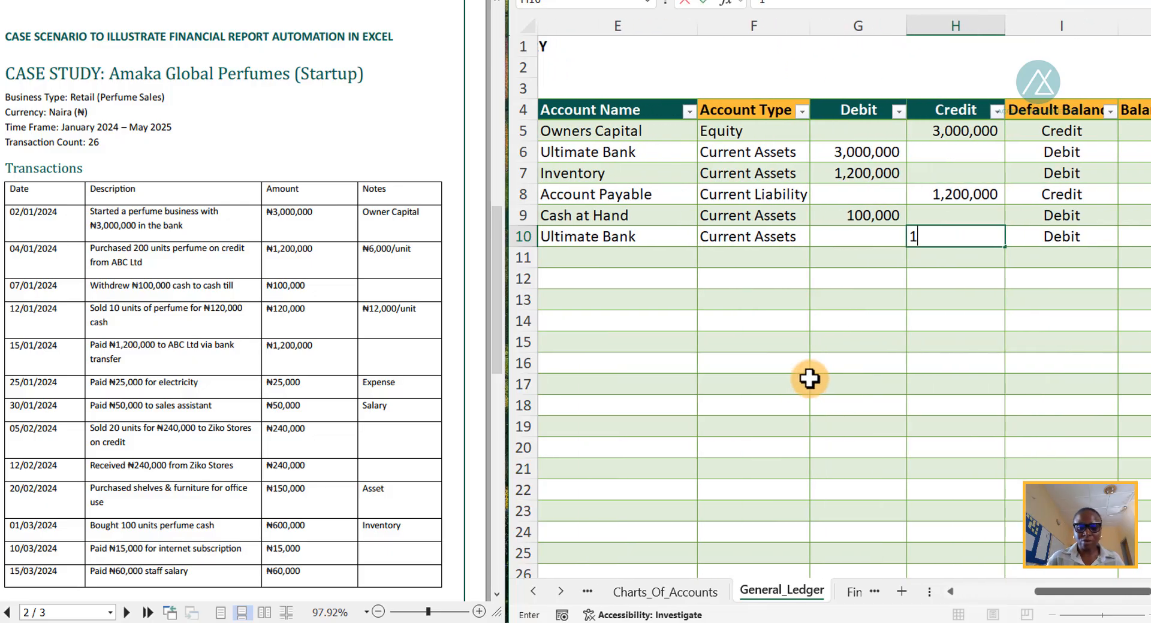
pyautogui.write('00,0000000')
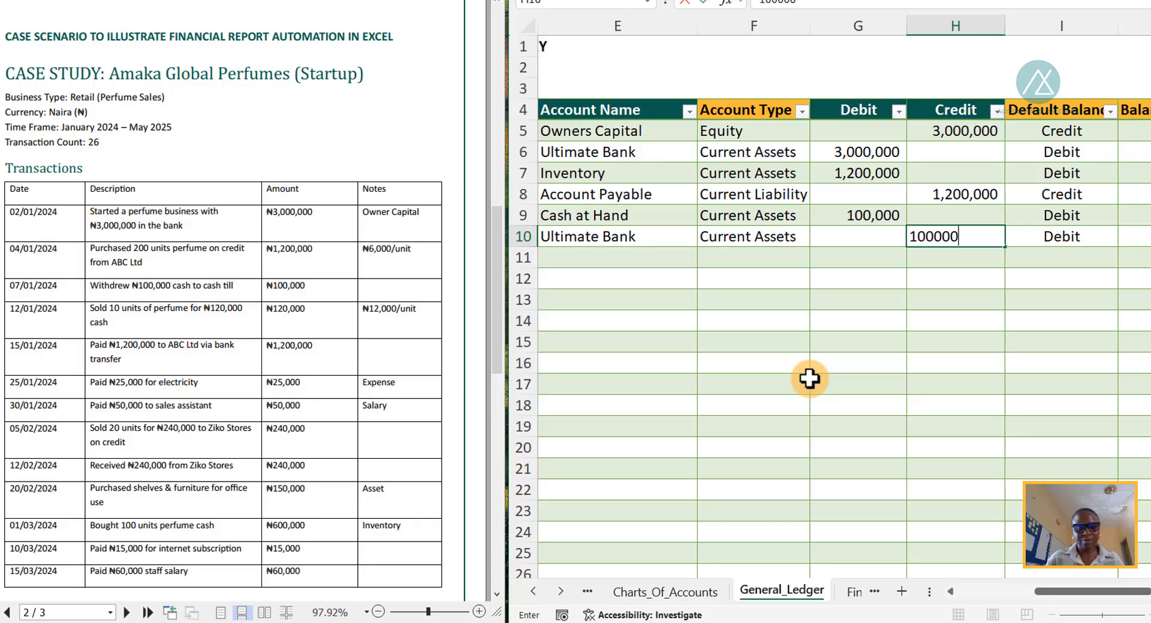
pyautogui.press('Tab')
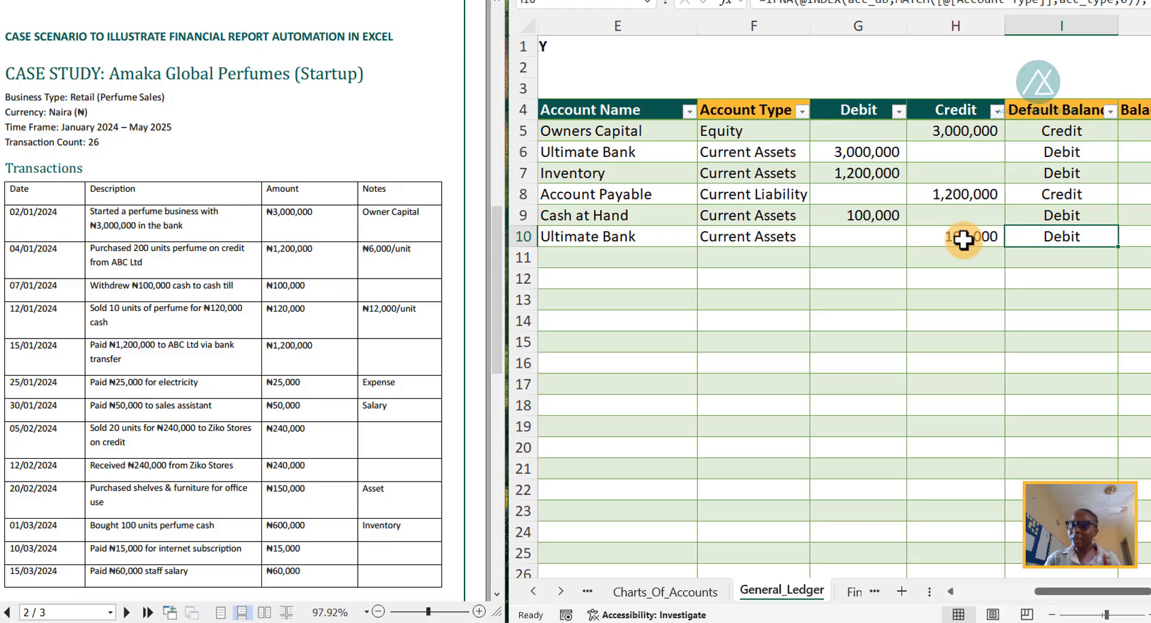
# - Check the cash withdrawal entries against the ledger's Accuracy Check, and open the Financial_Statement sheet to view the income statement
pyautogui.click(869, 215)
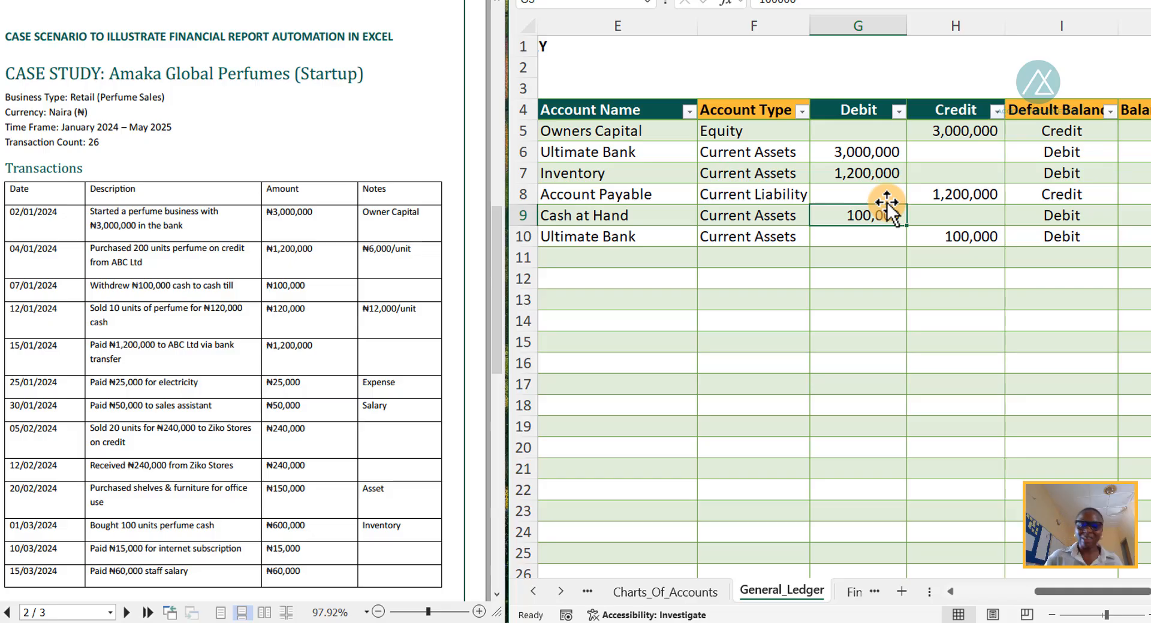
pyautogui.moveTo(1060, 595); pyautogui.dragTo(982, 593)
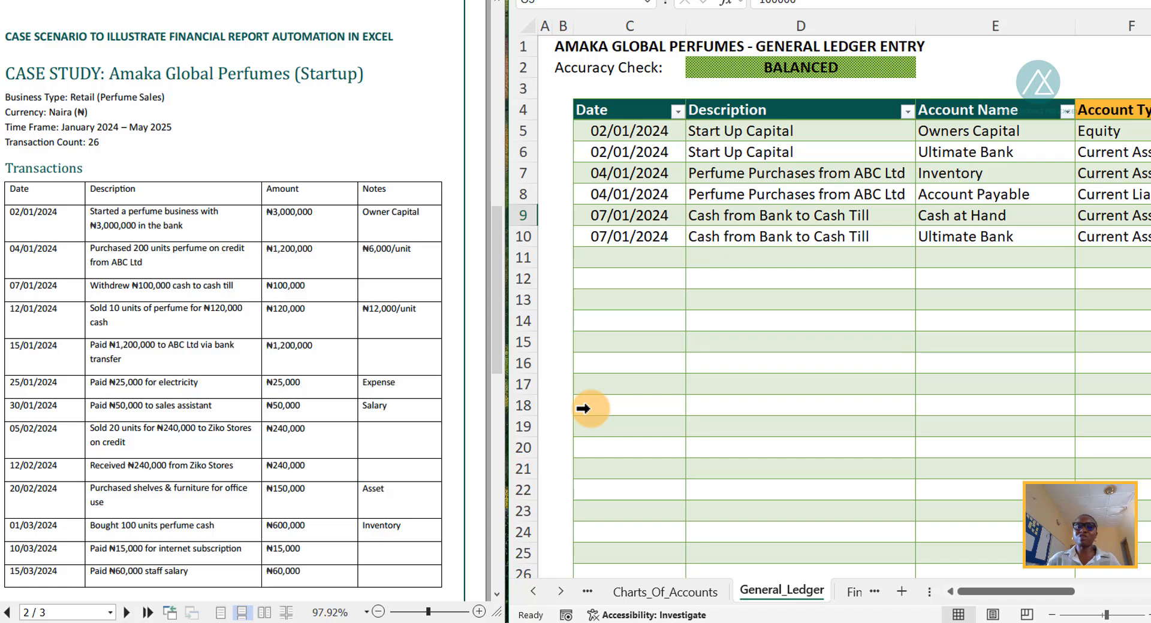
pyautogui.click(560, 591)
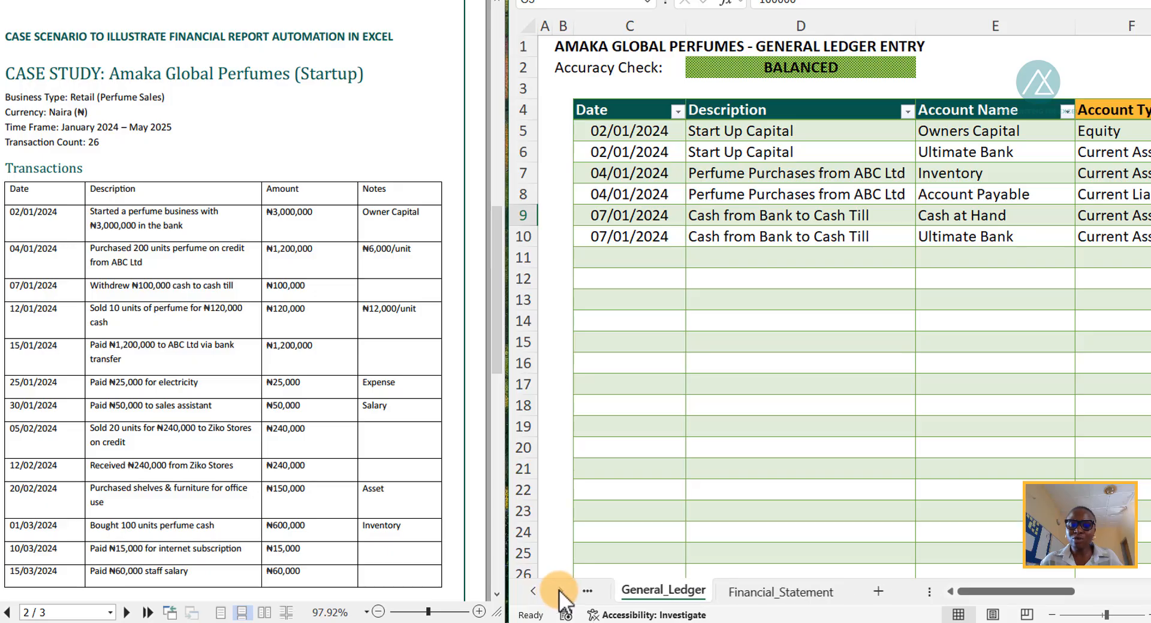
pyautogui.click(757, 592)
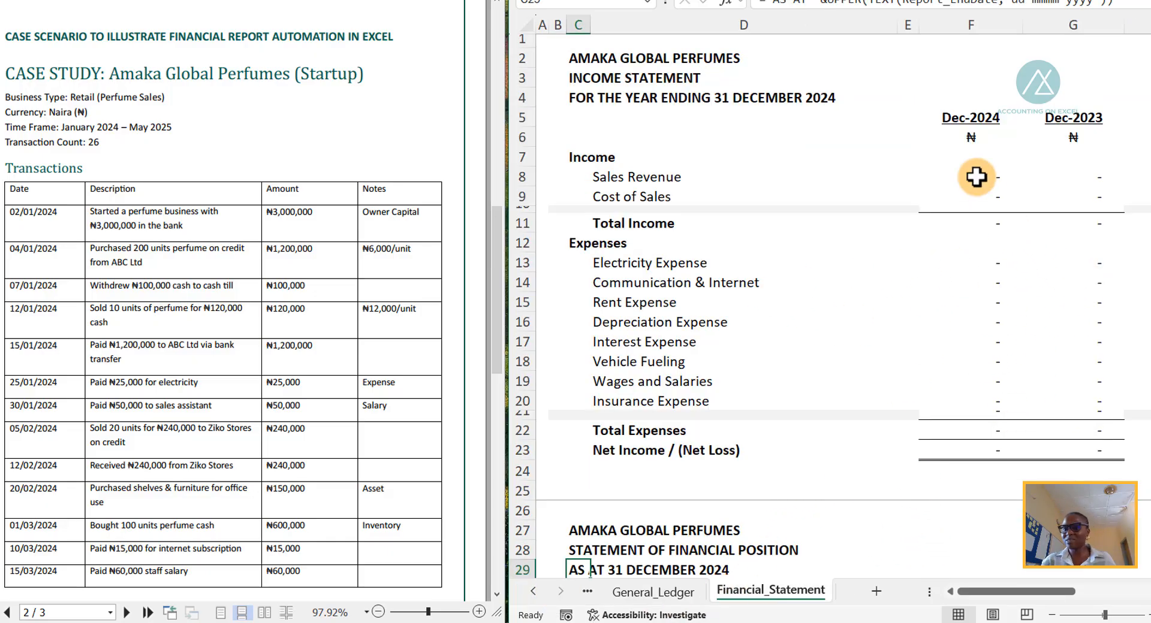
# - Examine the Ultimate Bank, Cash at Hand and Inventory balances for Dec-2024 in the statement of financial position
pyautogui.scroll(-3, 959, 431)
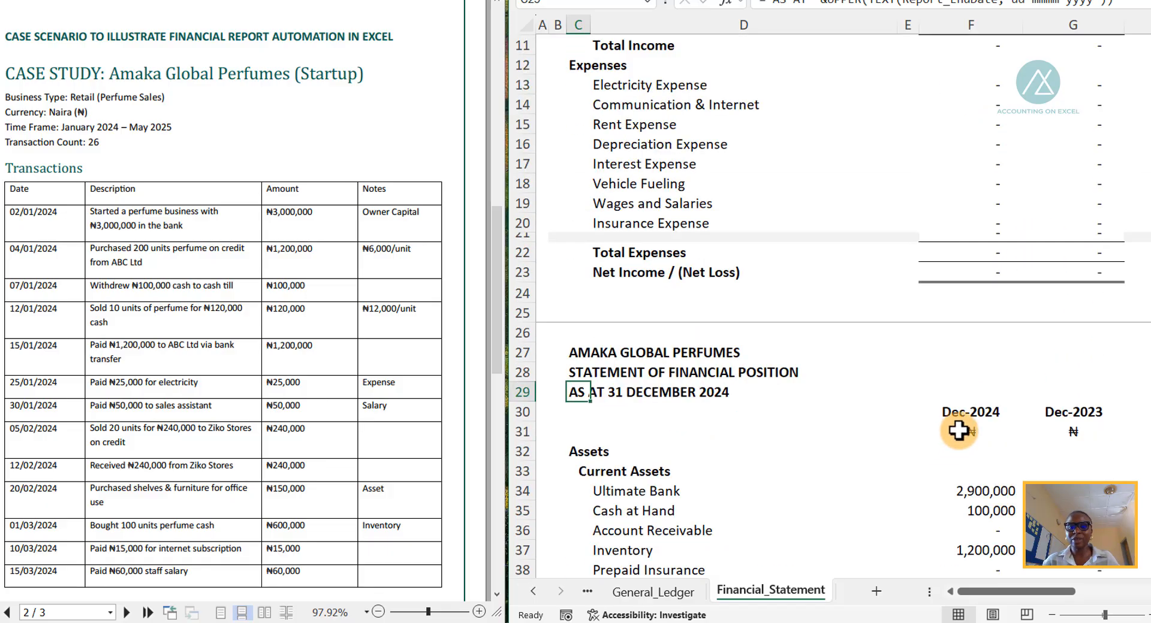
pyautogui.scroll(-6, 959, 430)
pyautogui.scroll(2, 971, 324)
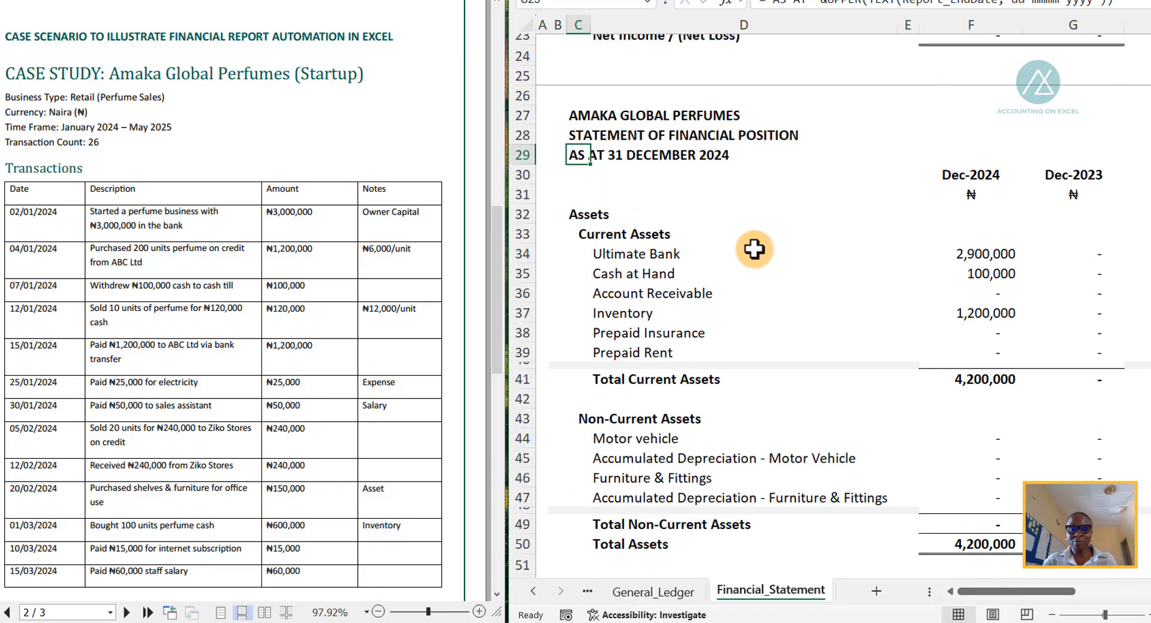
pyautogui.scroll(-2, 1006, 314)
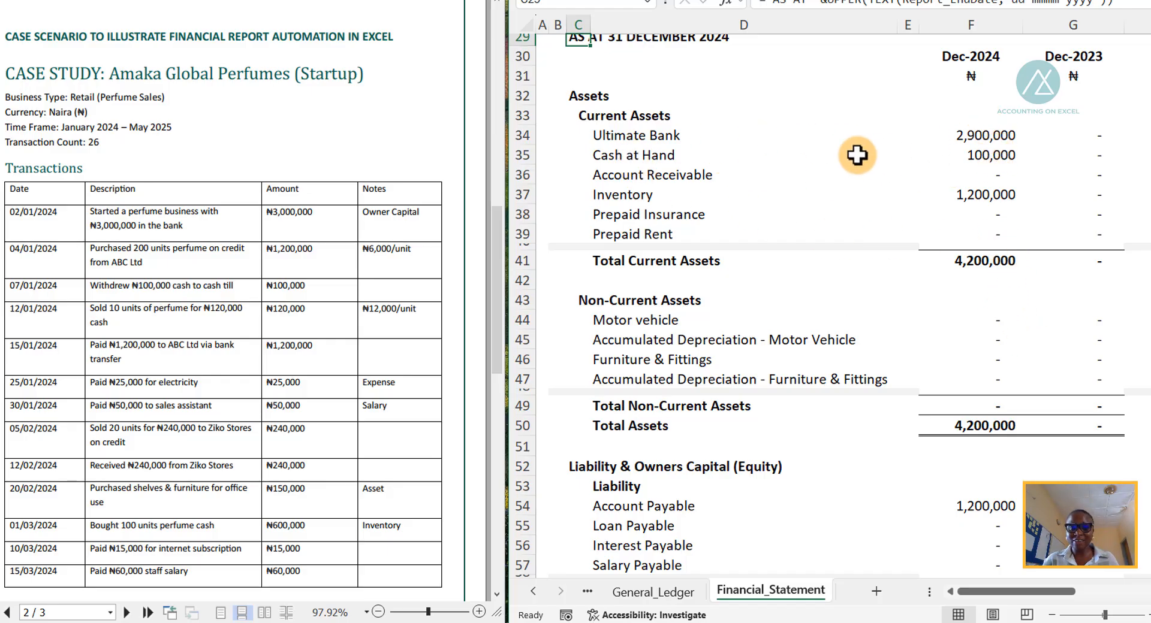
pyautogui.click(980, 137)
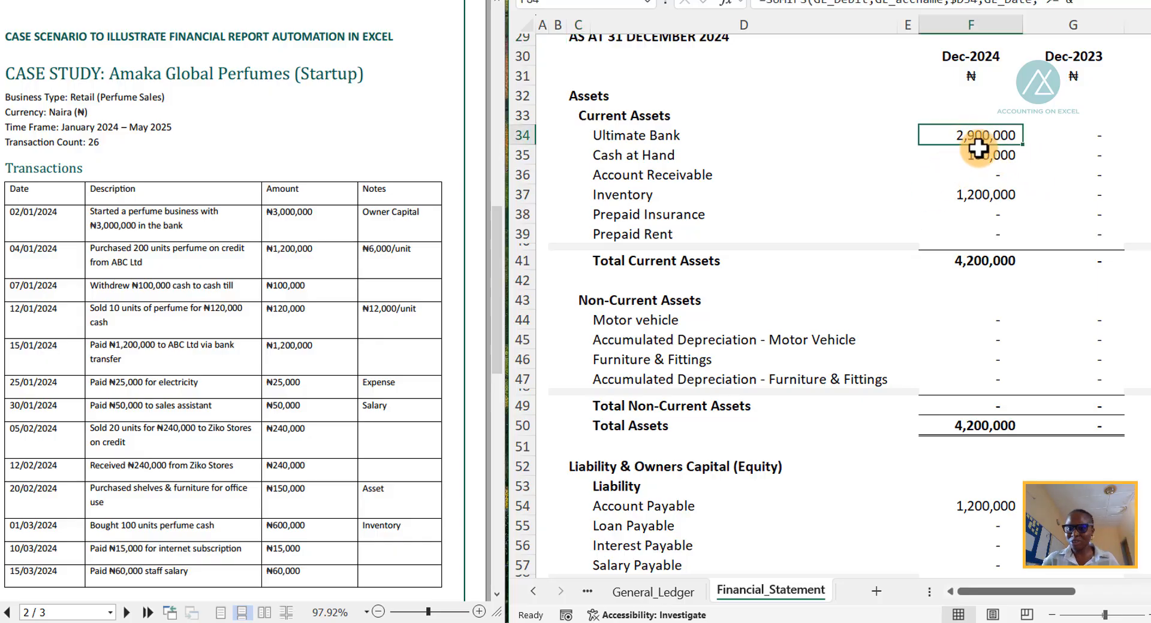
pyautogui.click(978, 155)
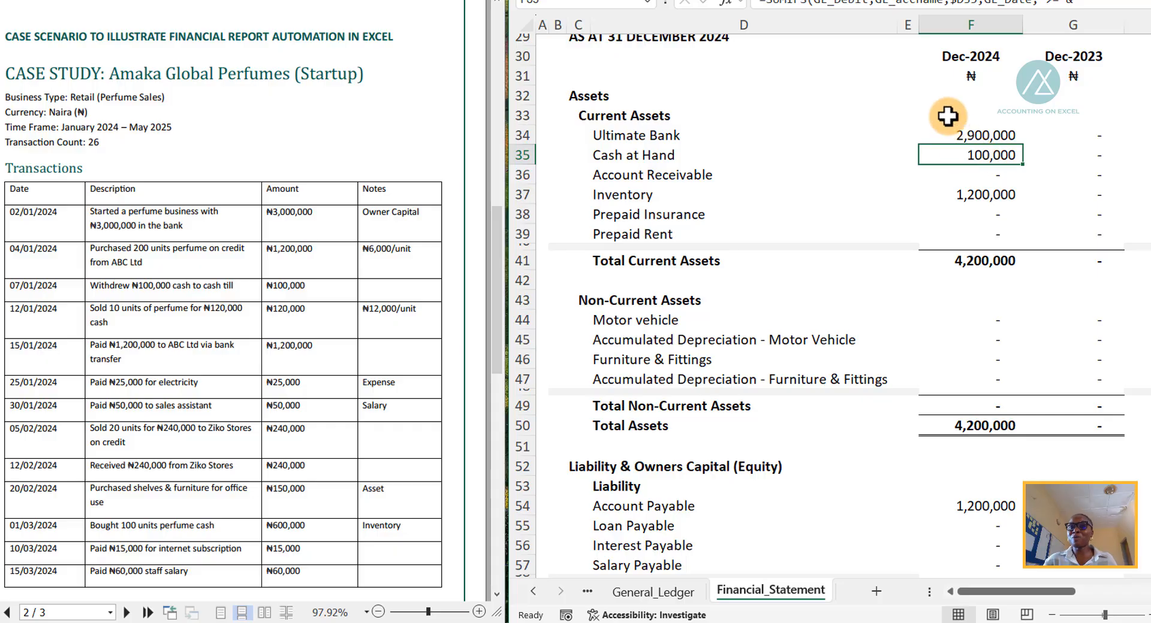
pyautogui.click(971, 136)
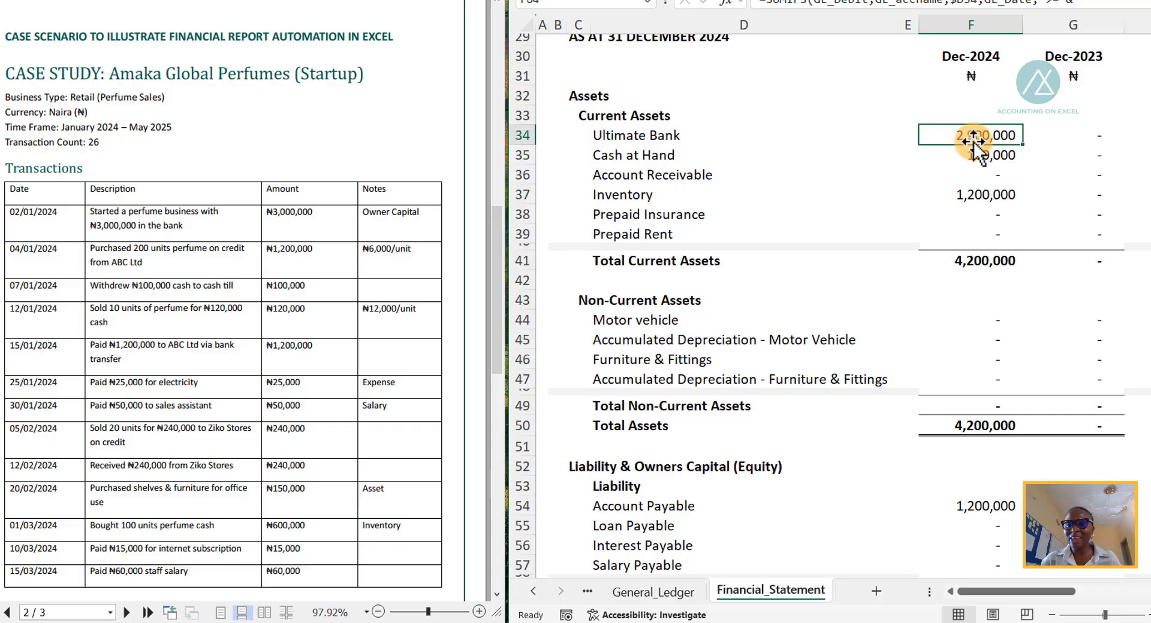
pyautogui.click(977, 155)
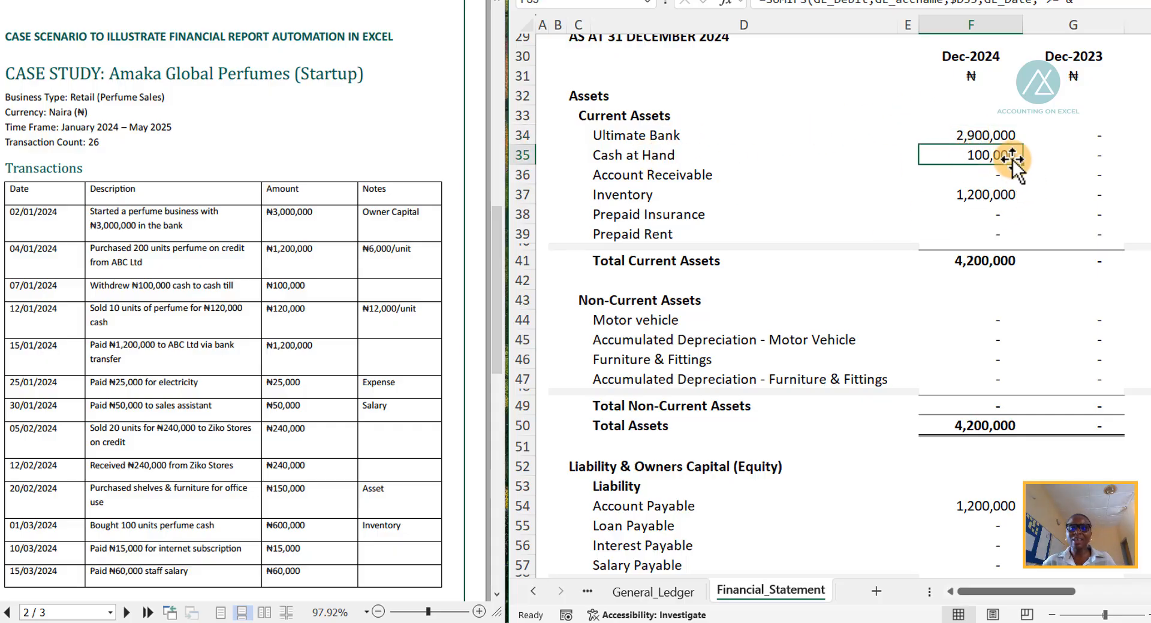
pyautogui.click(986, 135)
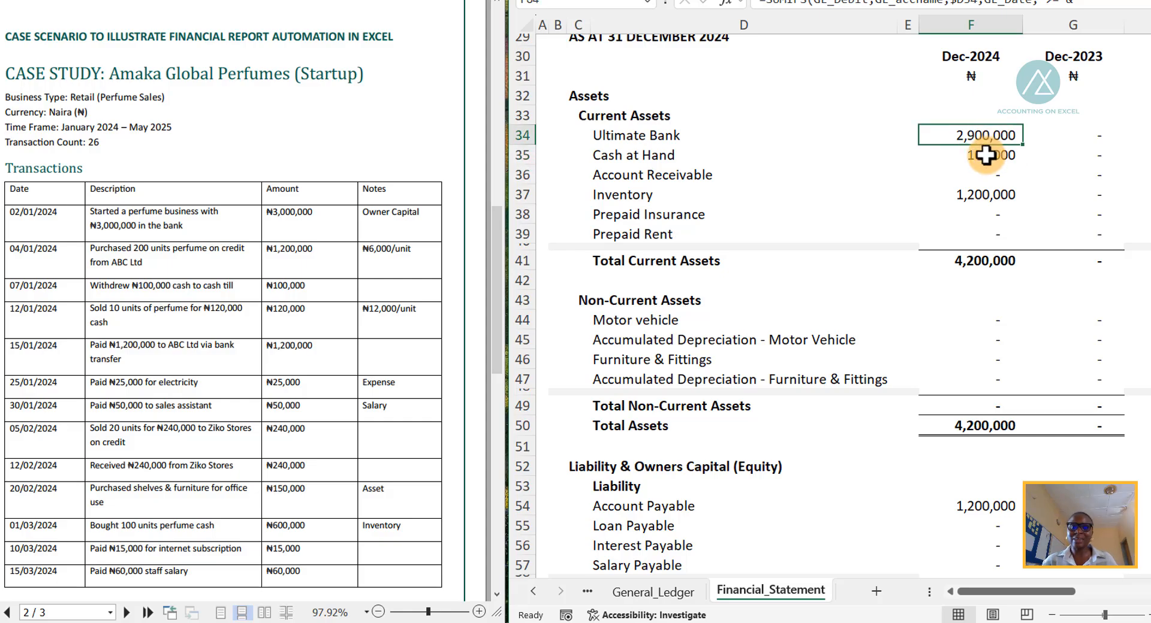
pyautogui.click(986, 155)
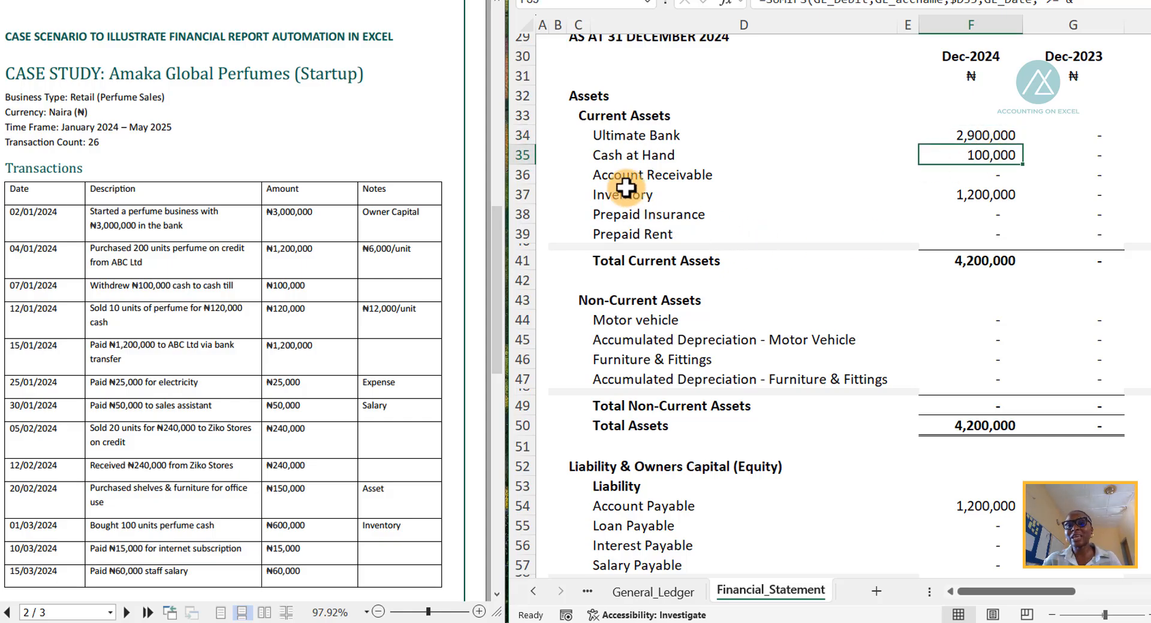
pyautogui.click(982, 195)
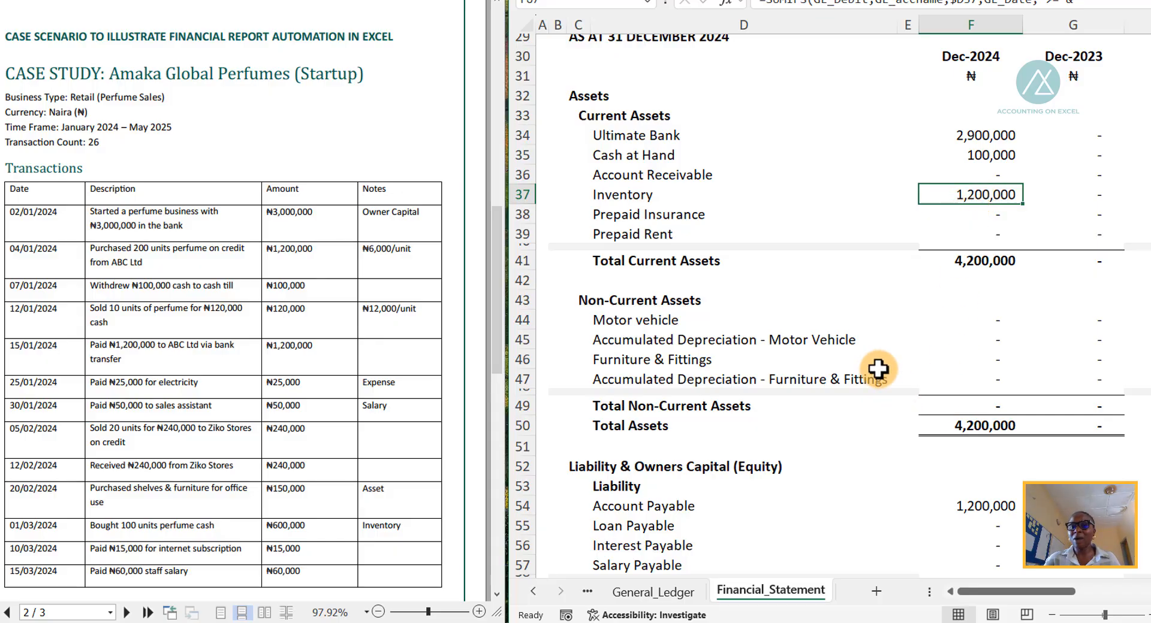
# - Check Account Payable and compare Total Assets with Total Liability & Owners Capital for Dec-2024 in the statement of financial position
pyautogui.scroll(-3, 879, 368)
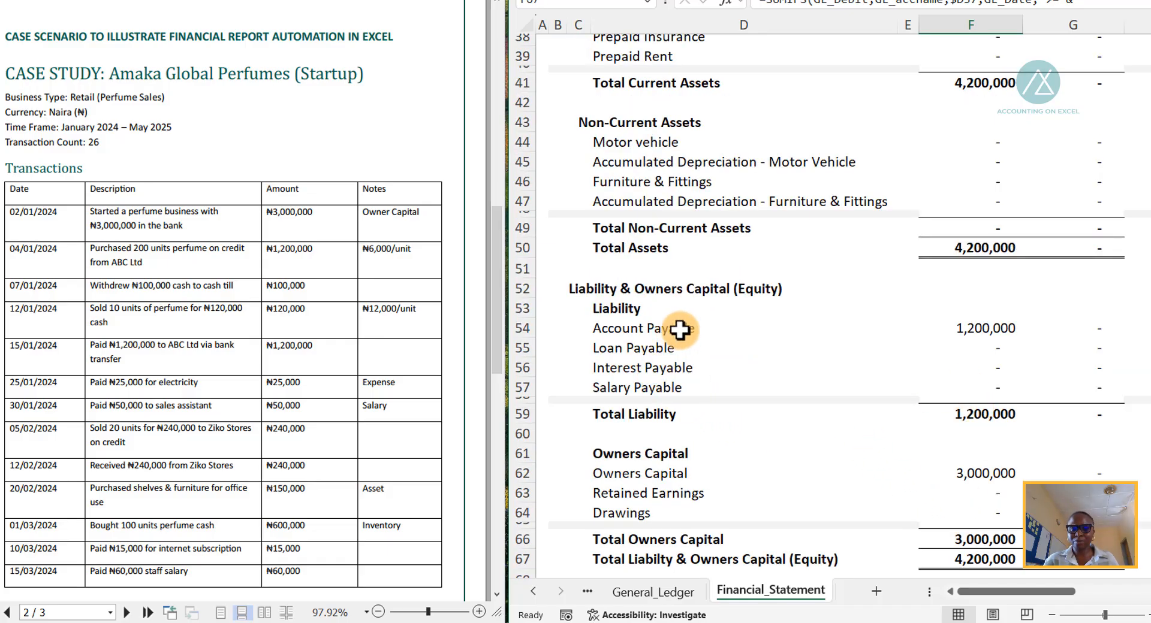
pyautogui.click(981, 324)
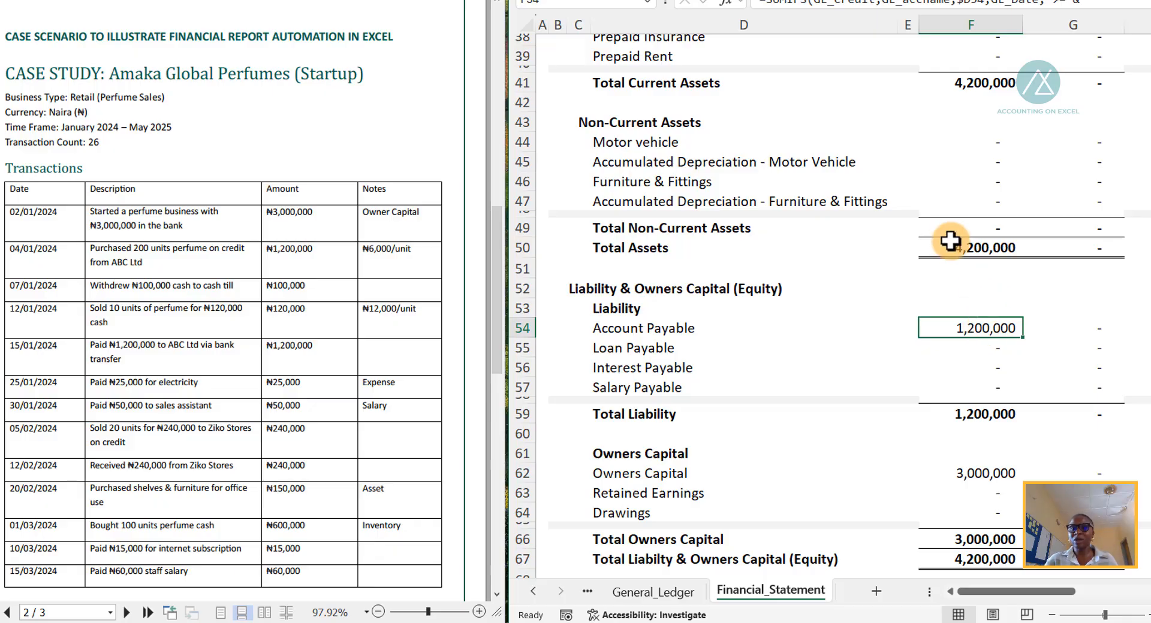
pyautogui.click(976, 245)
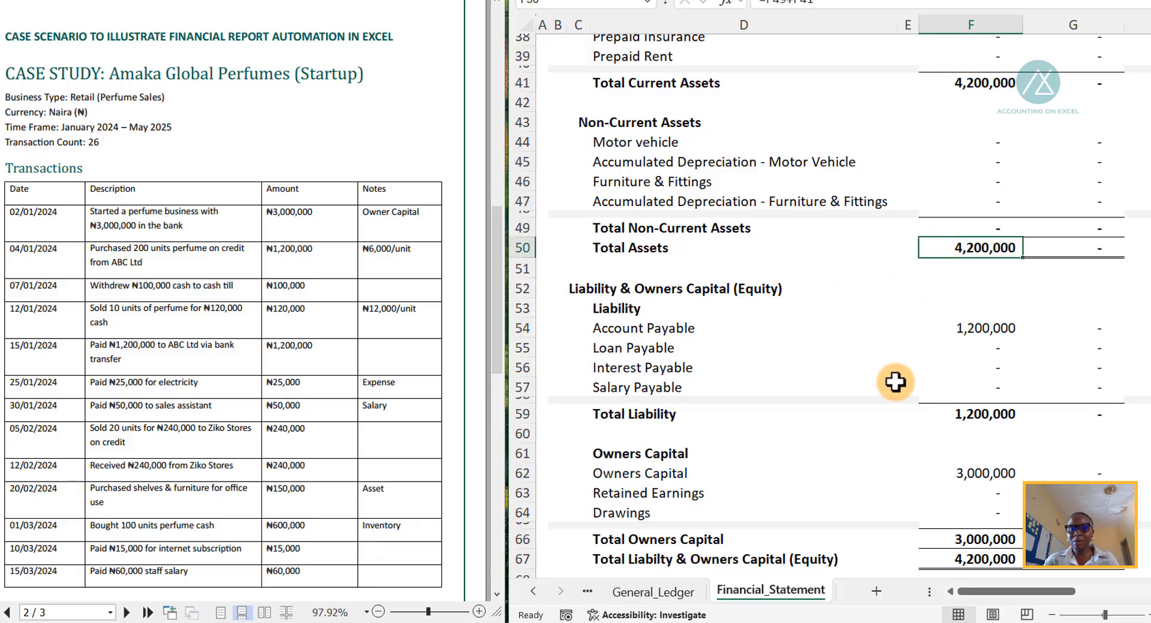
pyautogui.scroll(-2, 821, 383)
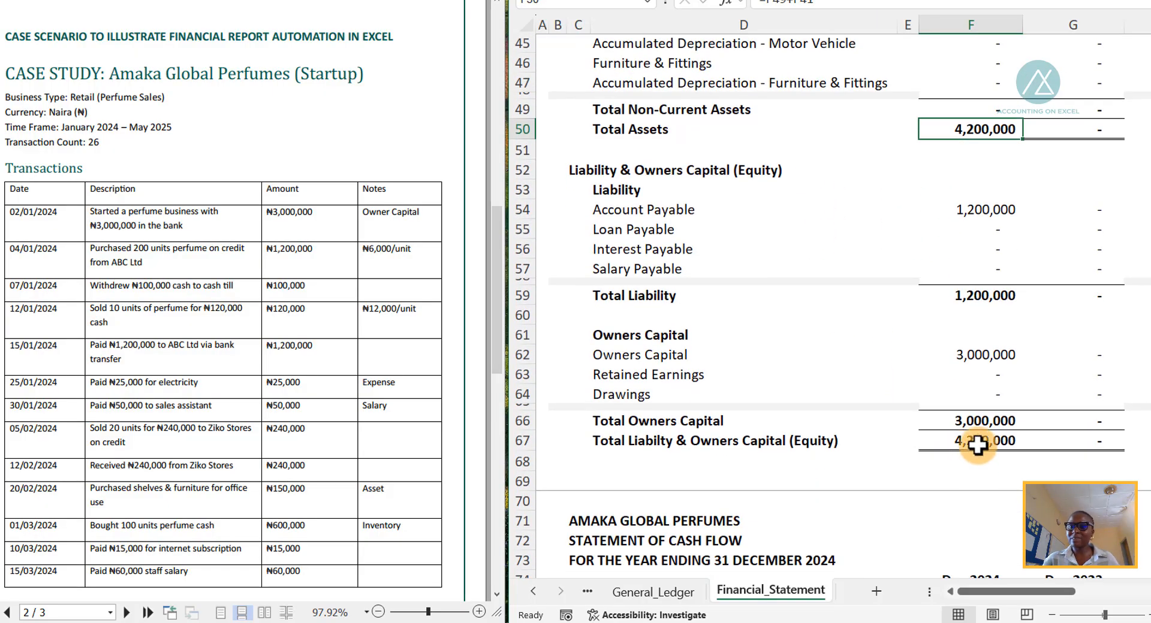
pyautogui.click(977, 444)
# - Check the Dec-2024 Accuracy Check beneath the statement of cash flow
pyautogui.scroll(-8, 995, 442)
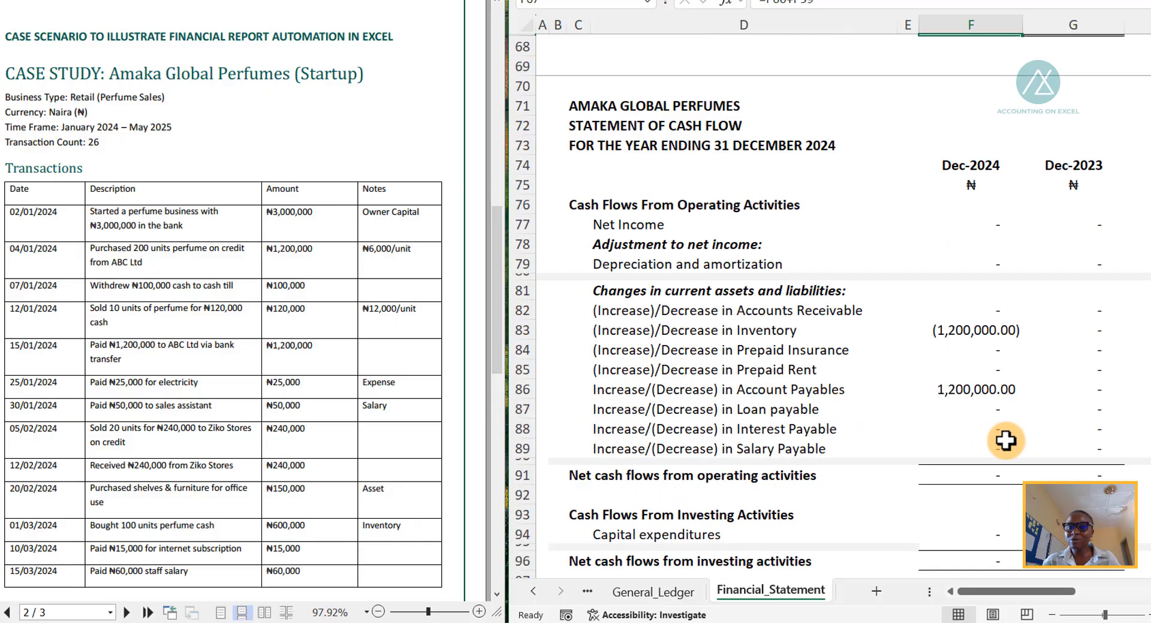
pyautogui.scroll(-8, 959, 371)
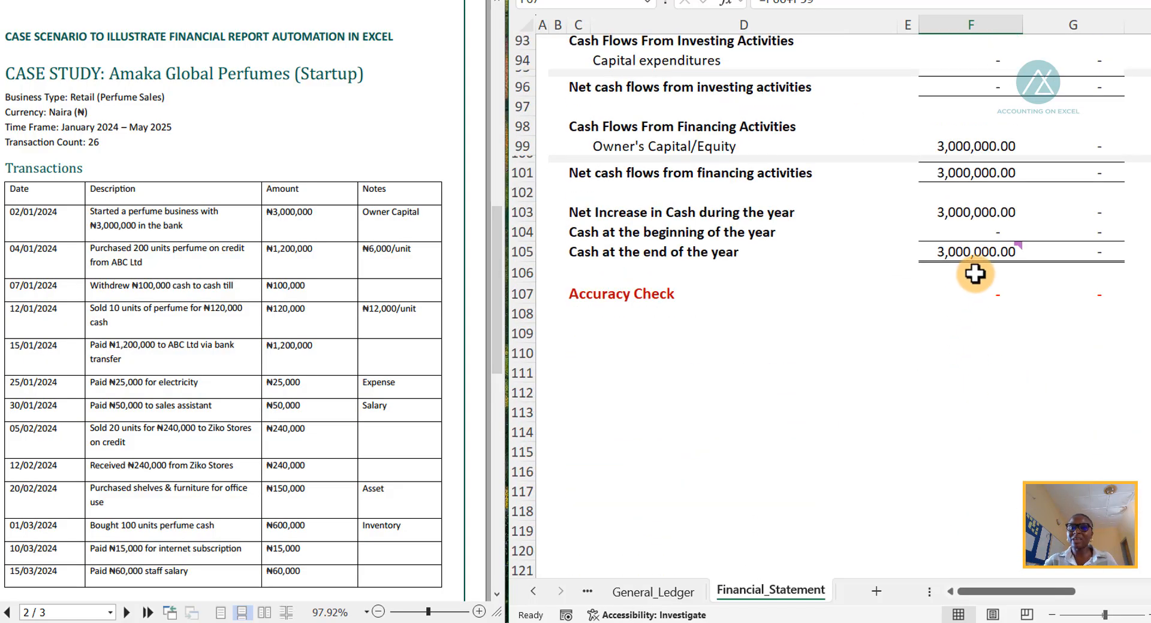
pyautogui.click(959, 294)
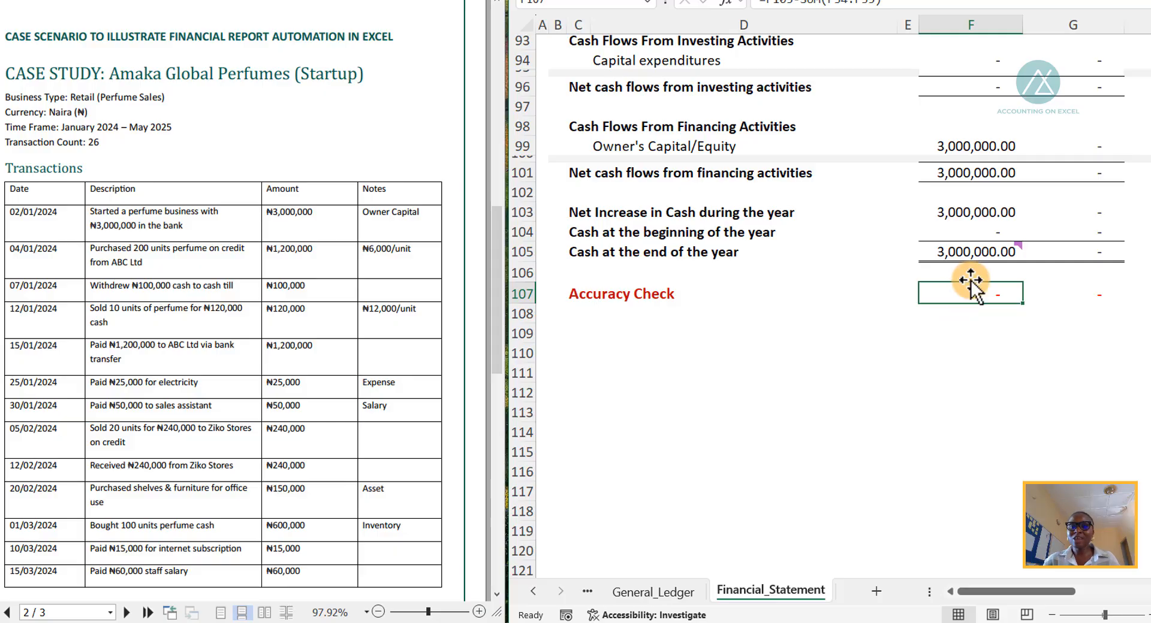
# - Examine the Inventory, Account Payables and Owner's Capital/Equity movements in the Dec-2024 cash flow statement, and return to the income statement
pyautogui.scroll(11, 971, 281)
pyautogui.scroll(-4, 986, 257)
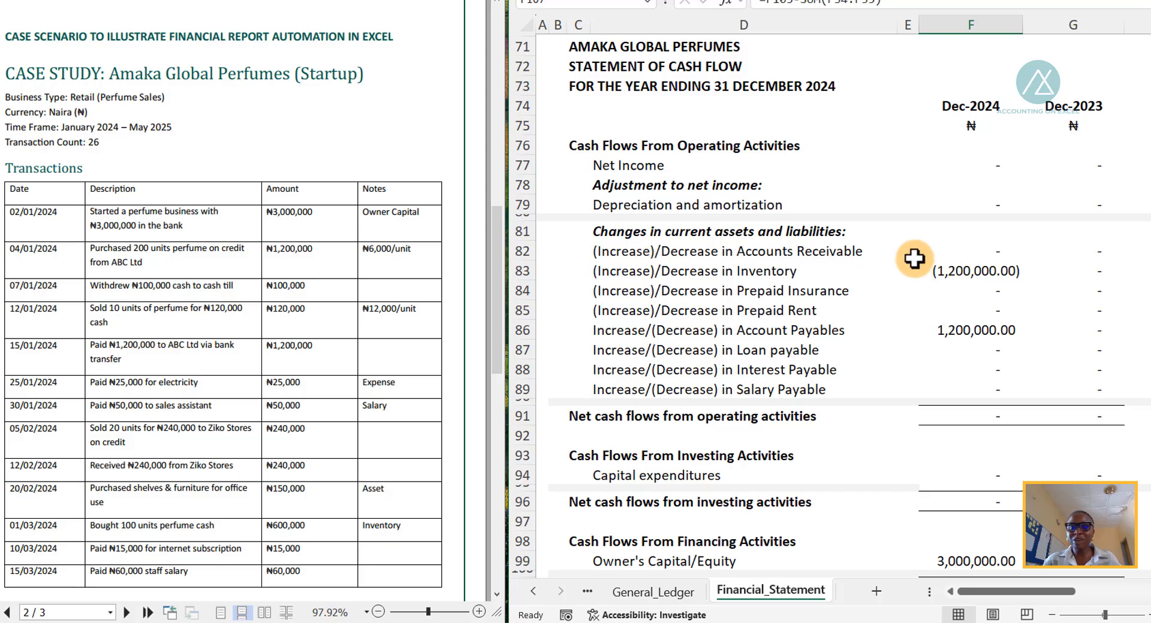
pyautogui.click(967, 272)
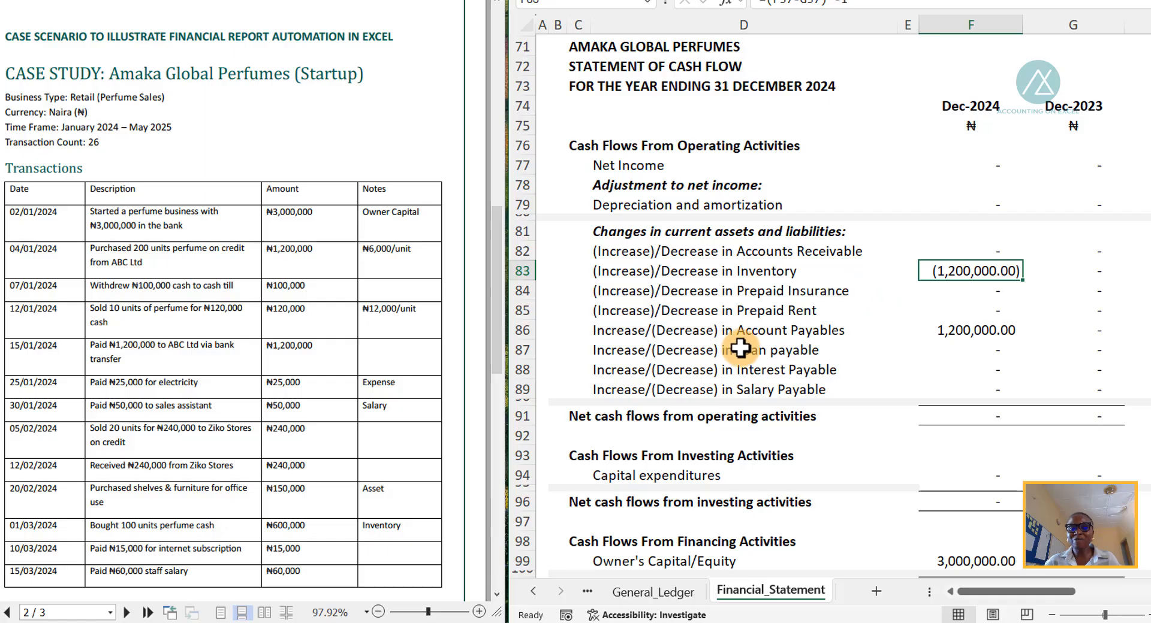
pyautogui.click(957, 333)
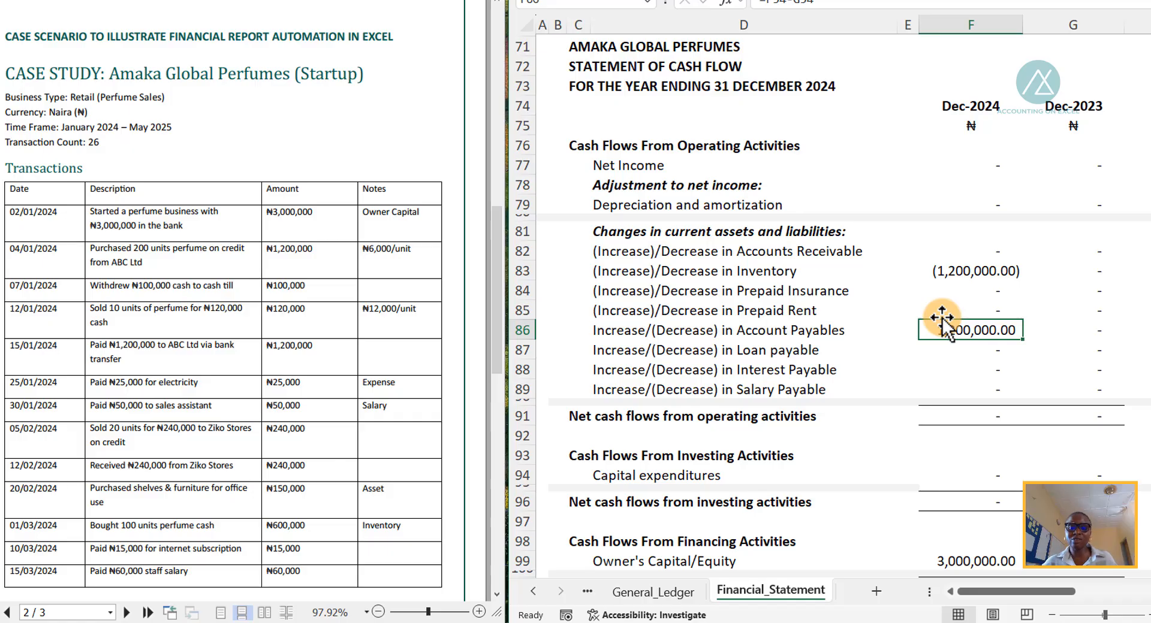
pyautogui.scroll(-1, 963, 440)
pyautogui.scroll(-5, 963, 440)
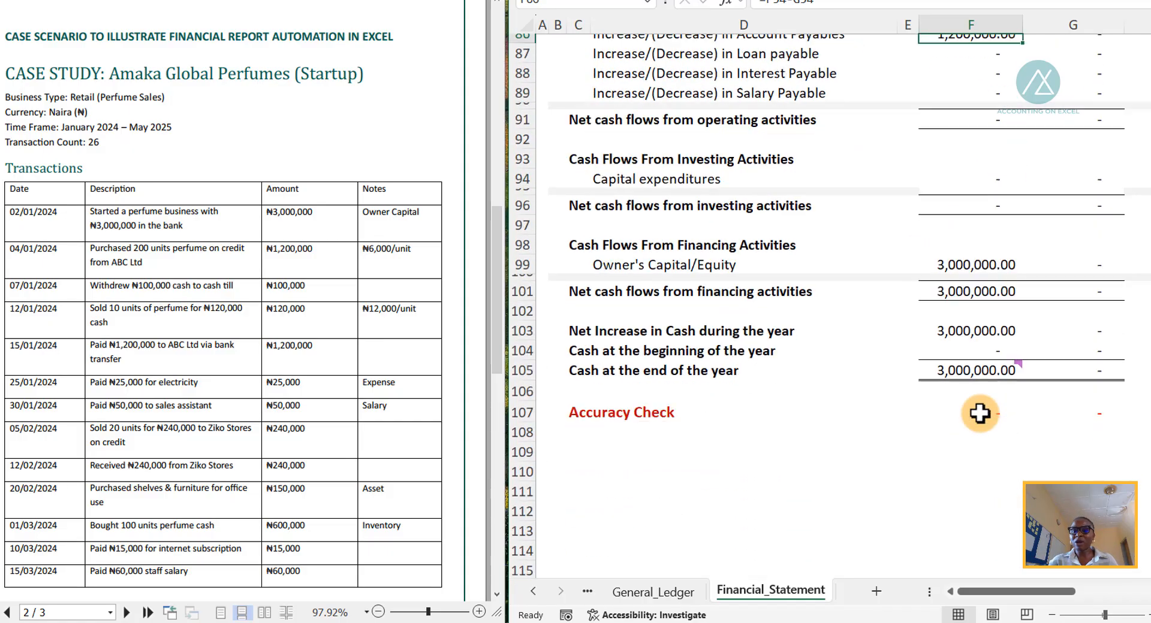
pyautogui.click(952, 267)
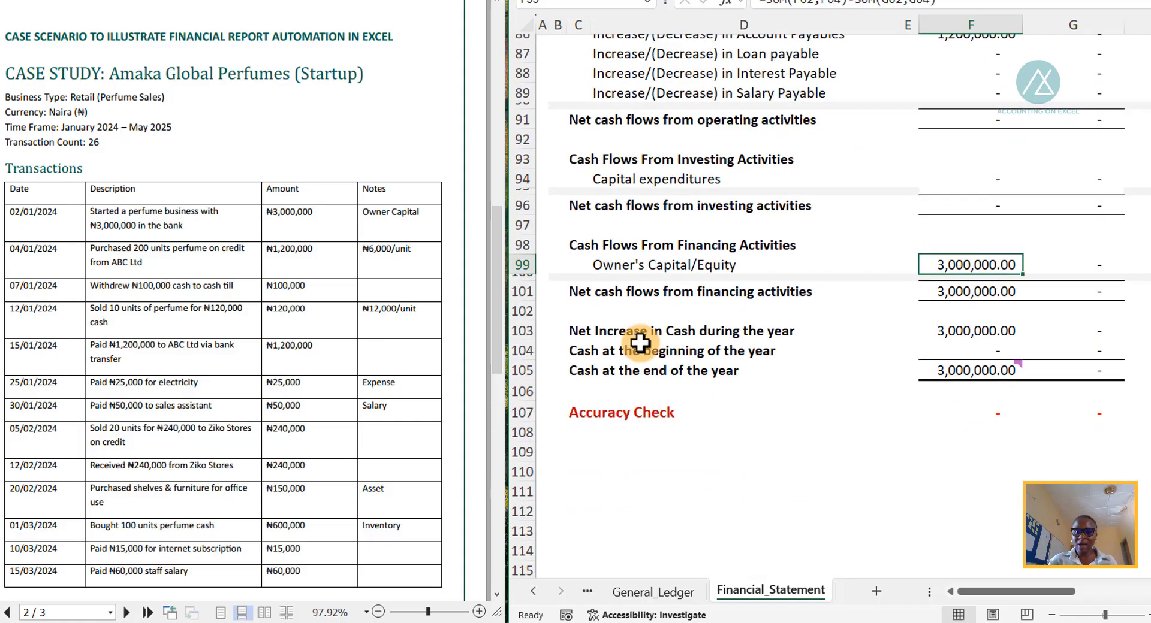
pyautogui.scroll(15, 977, 342)
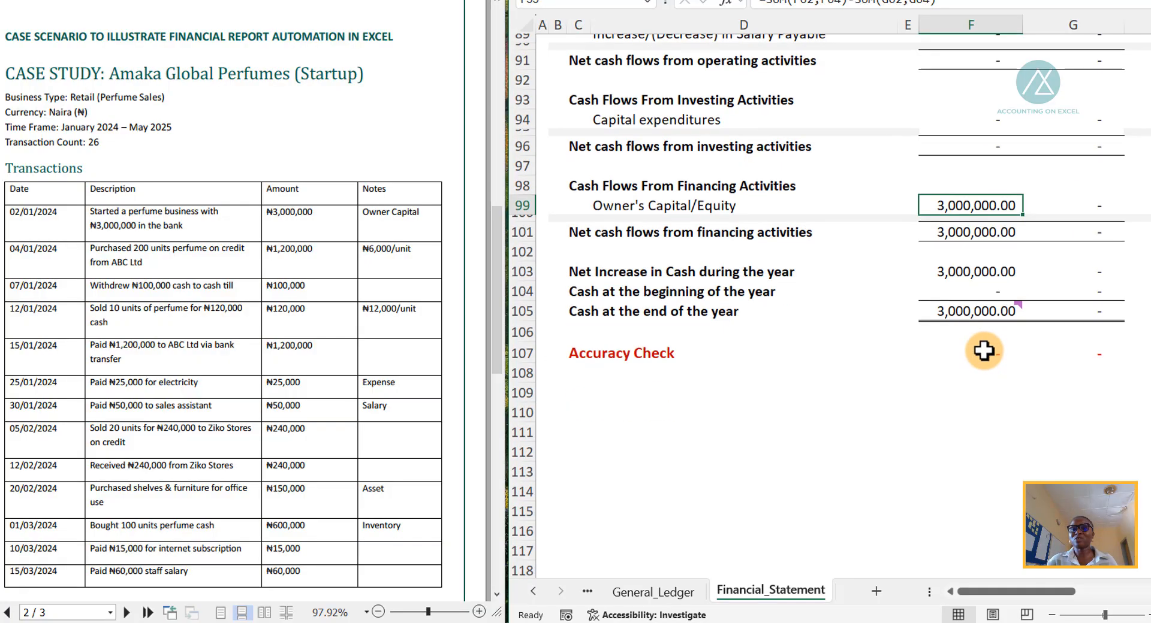
pyautogui.scroll(12, 973, 328)
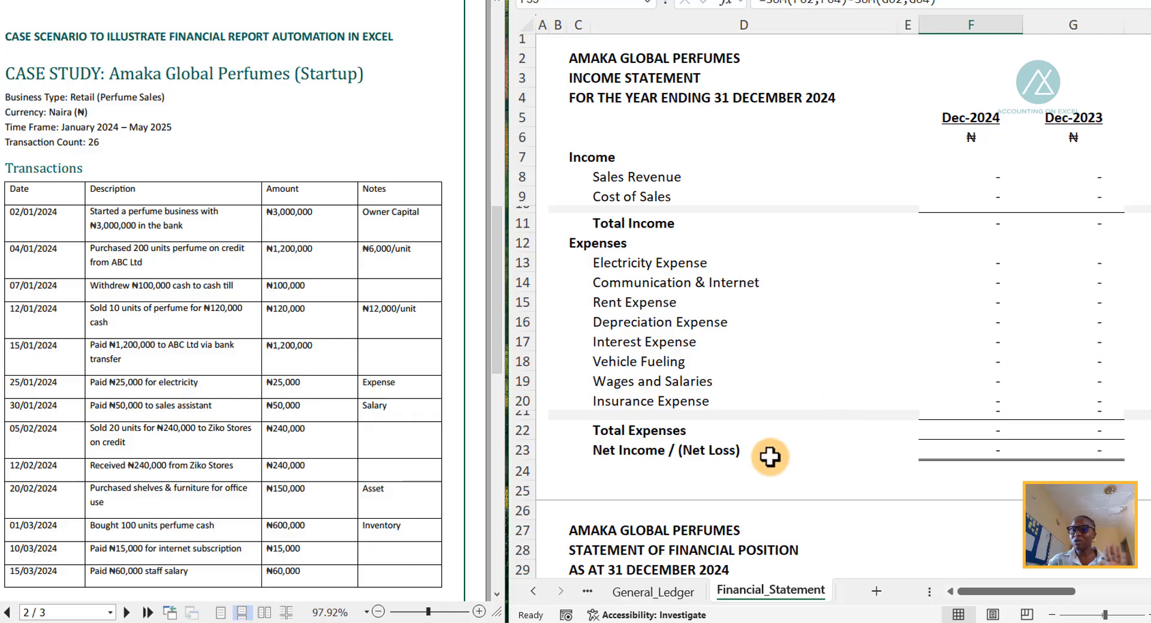
# - Enter the date 12/01/2024 and description Sales of 10 units Perfume in the seventh row of the General_Ledger sheet
pyautogui.click(652, 594)
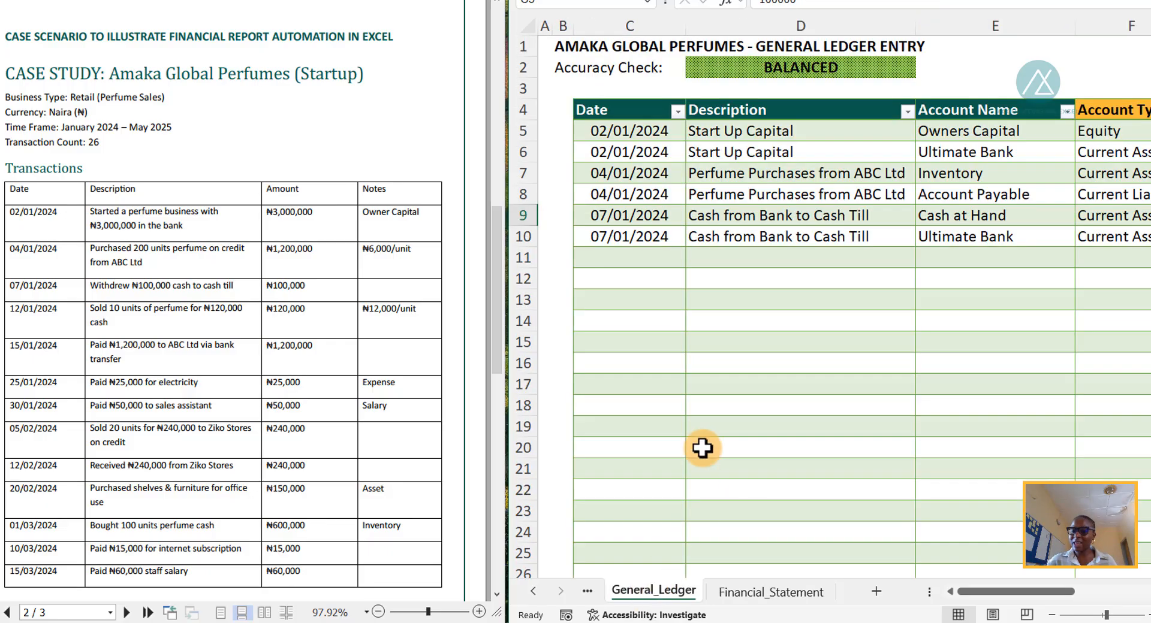
pyautogui.click(609, 256)
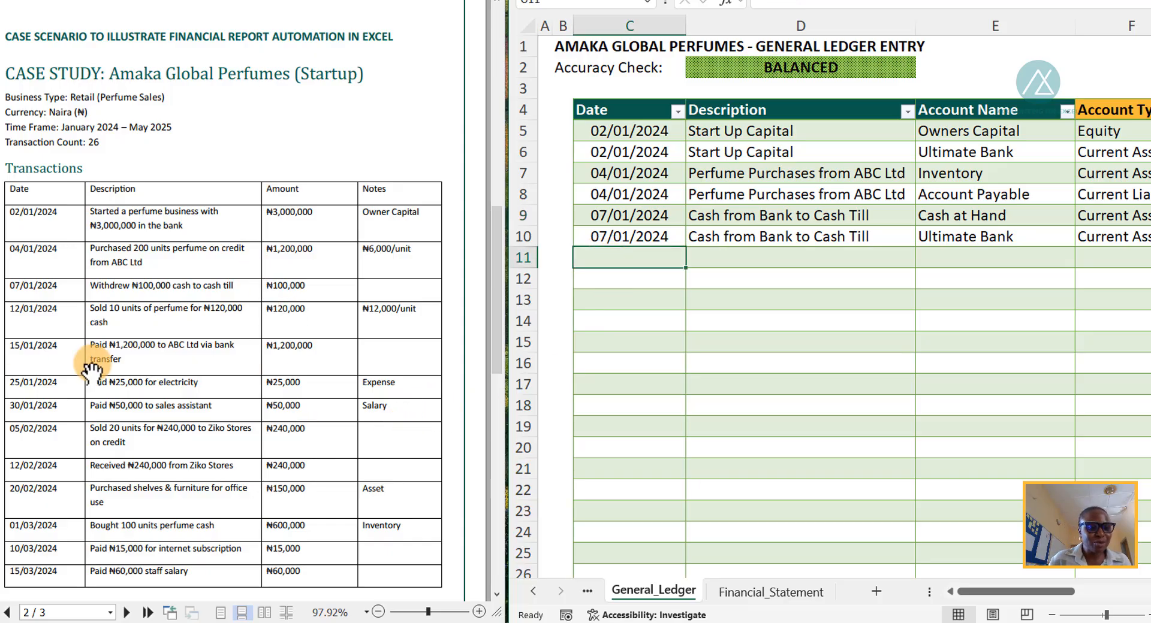
pyautogui.scroll(-1, 93, 298)
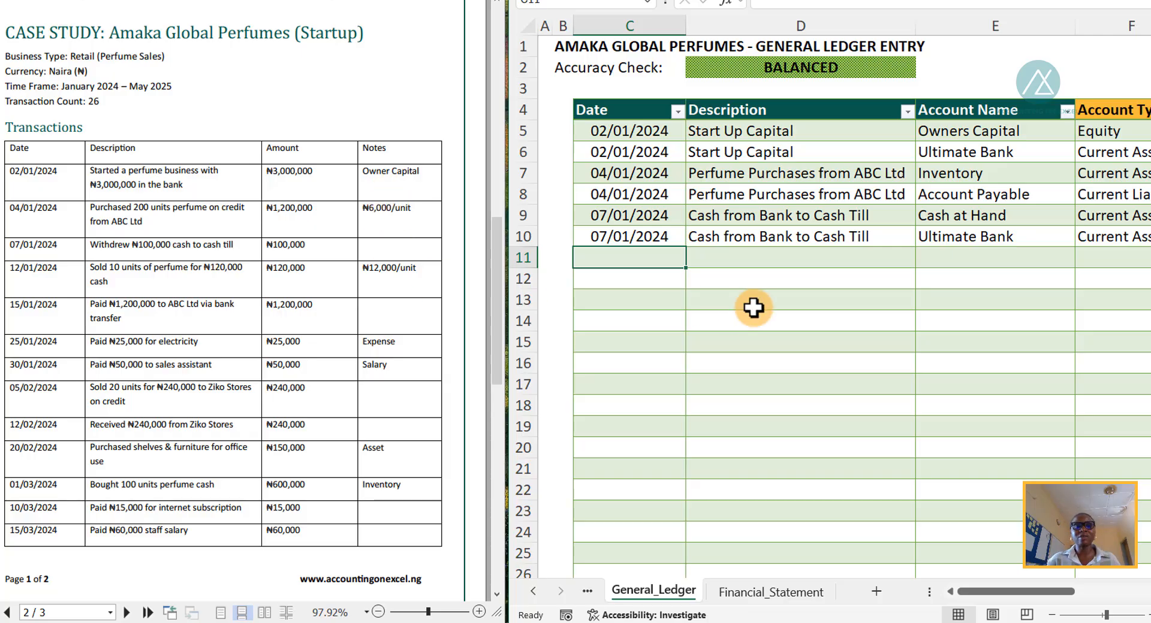
pyautogui.write('12/0')
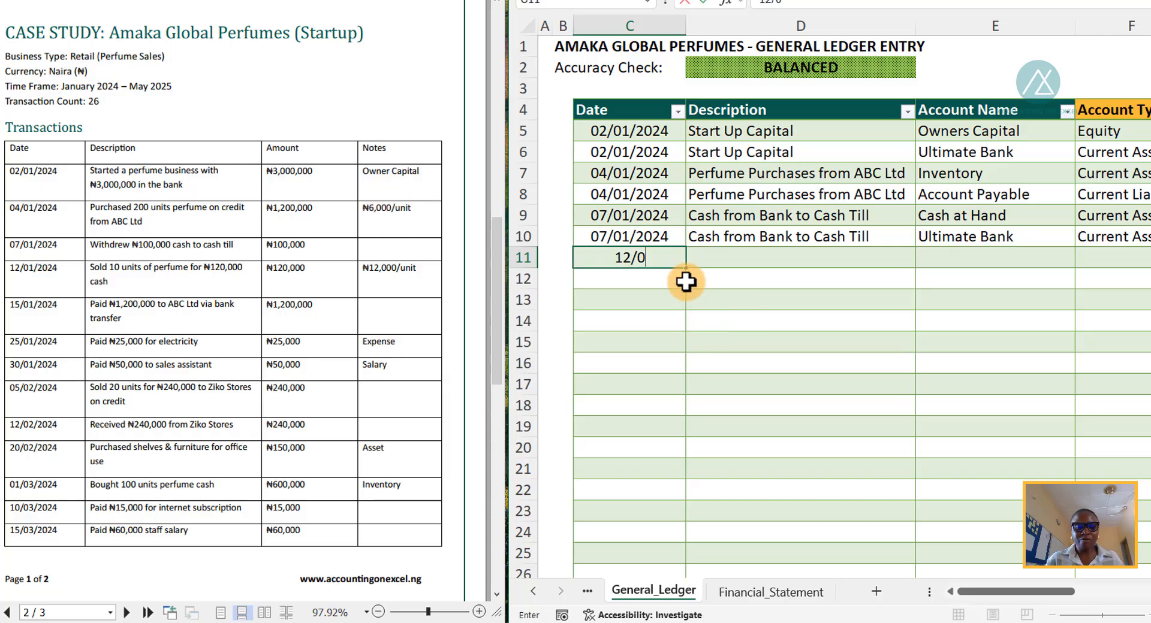
pyautogui.write('1/2024')
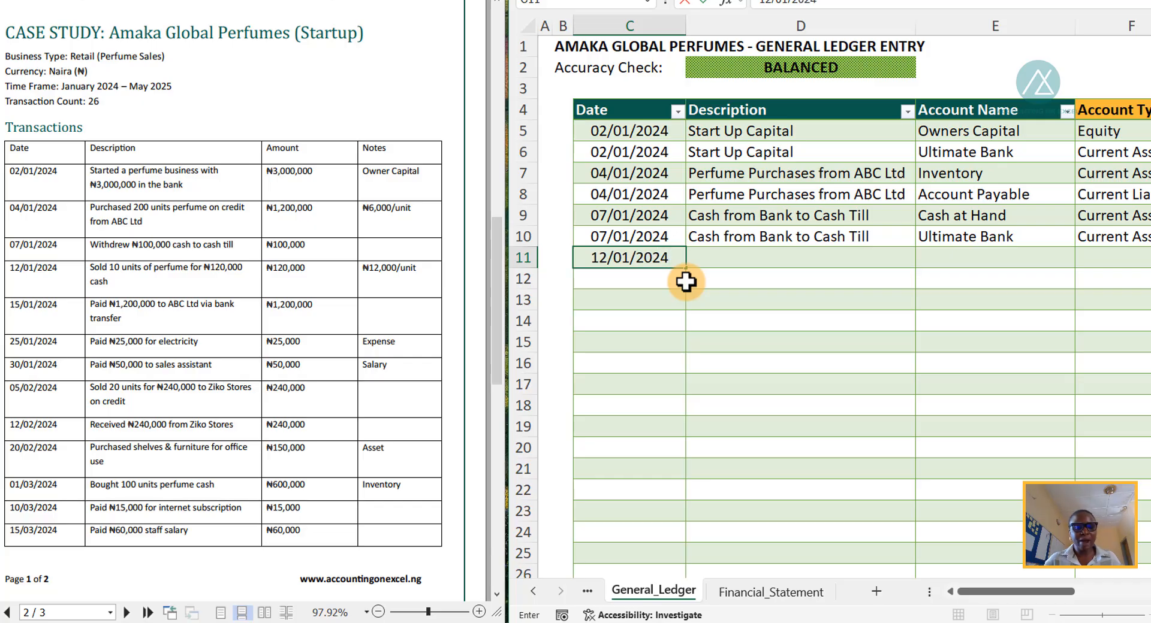
pyautogui.press('Tab')
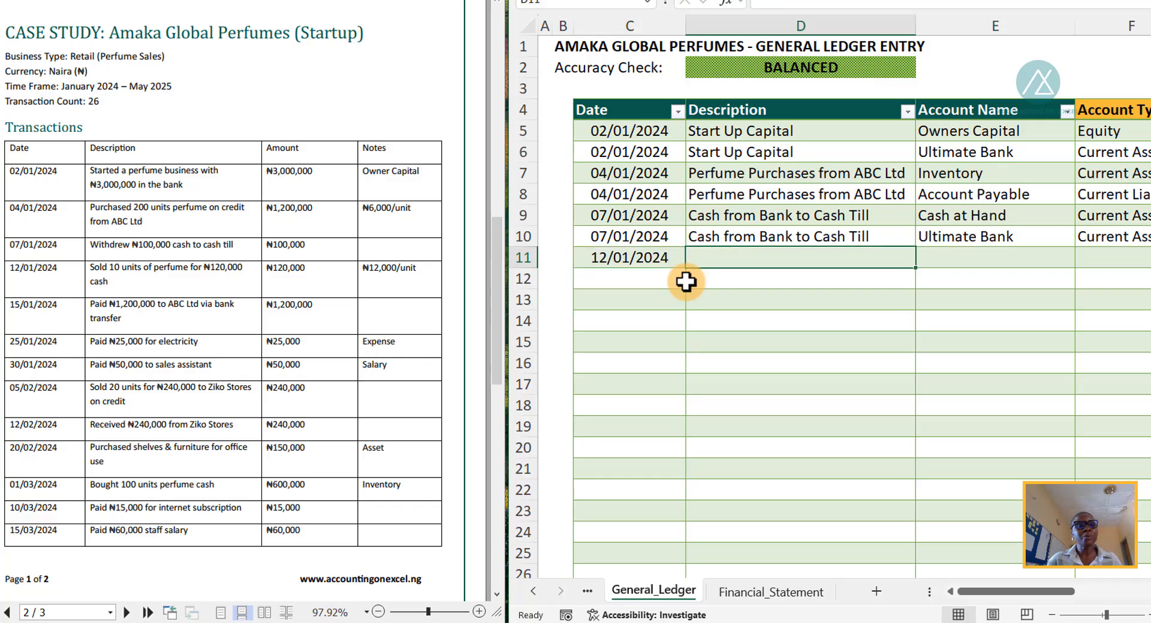
pyautogui.write('Sales o')
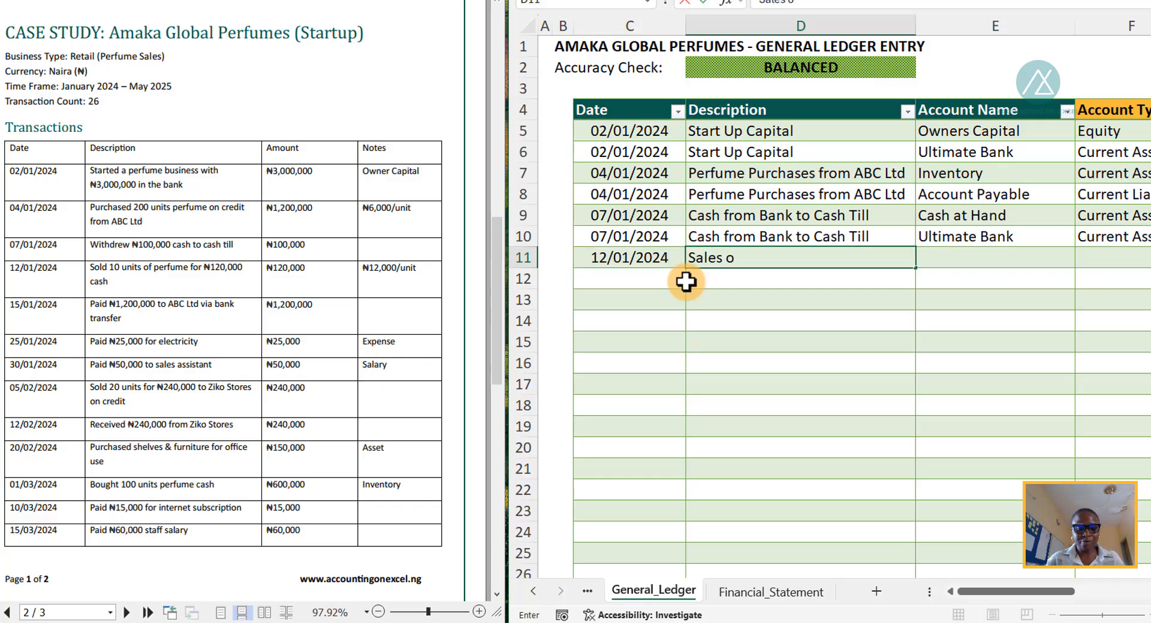
pyautogui.write('f 10 u')
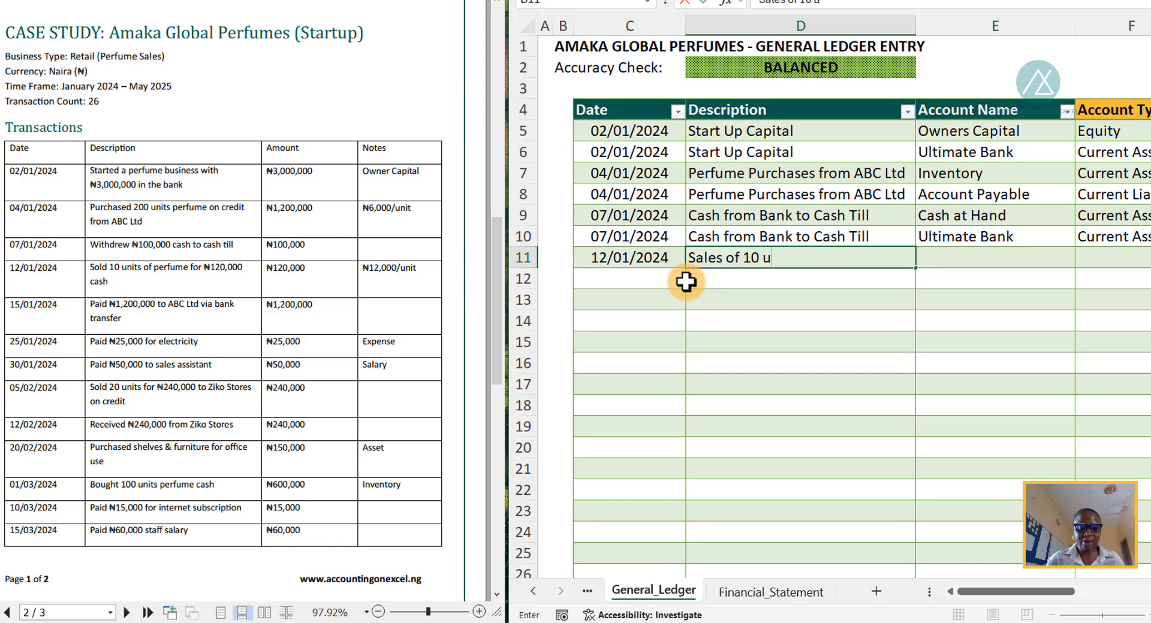
pyautogui.write('nits Perfume')
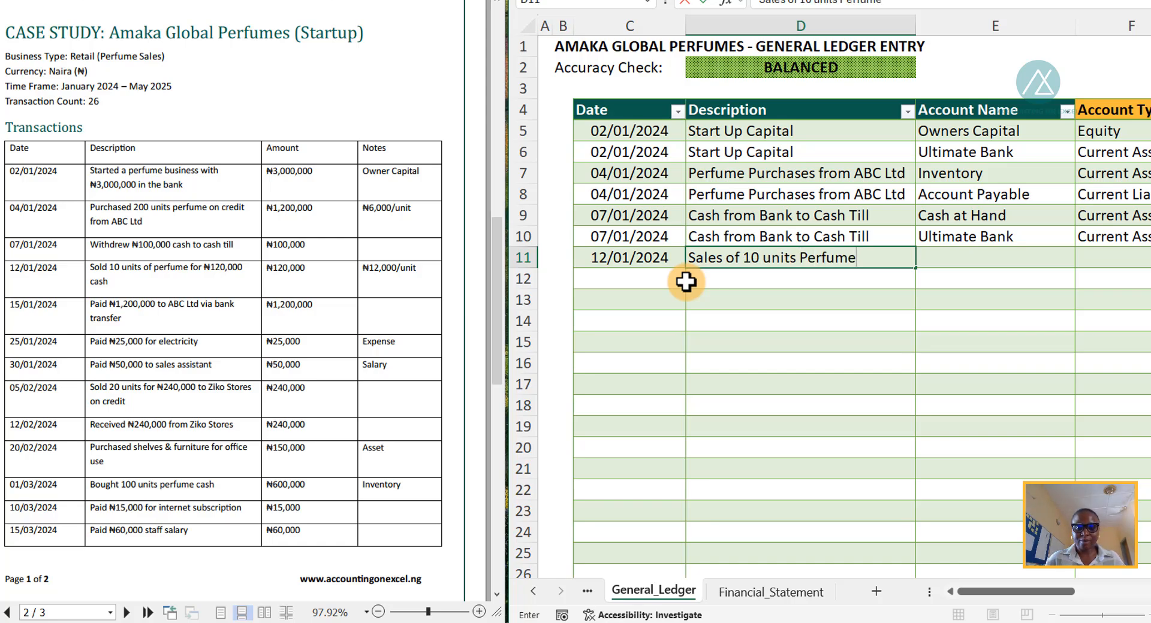
pyautogui.press('Tab')
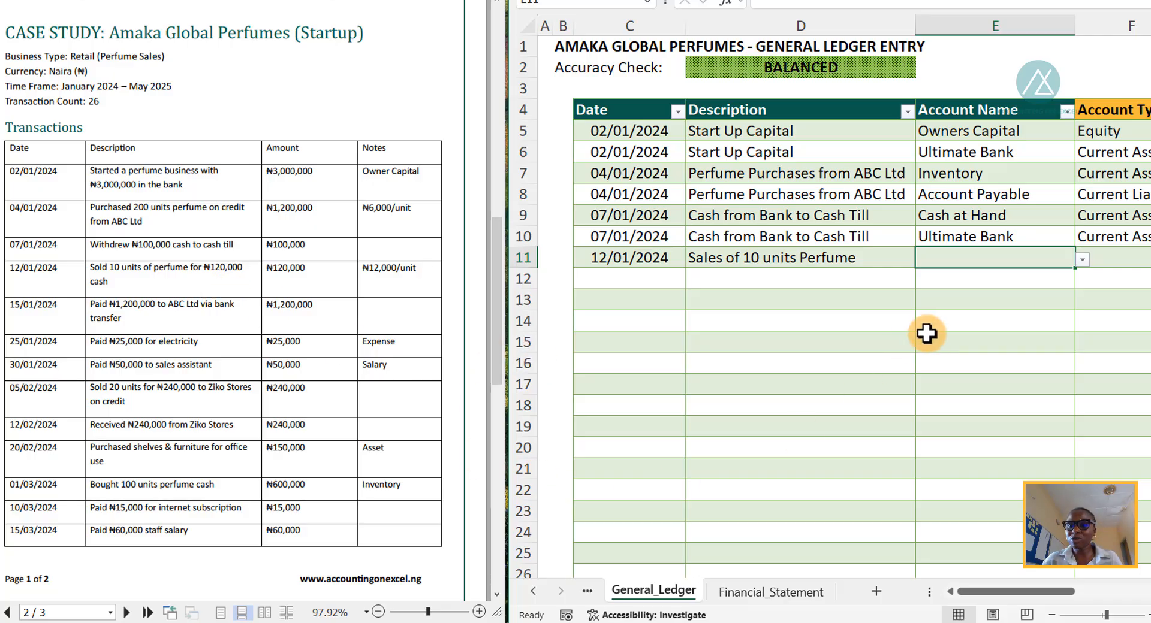
# - Set the account in row 11 to Ultimate Bank and enter a debit of 120,000 for the perfume sale
pyautogui.click(1081, 261)
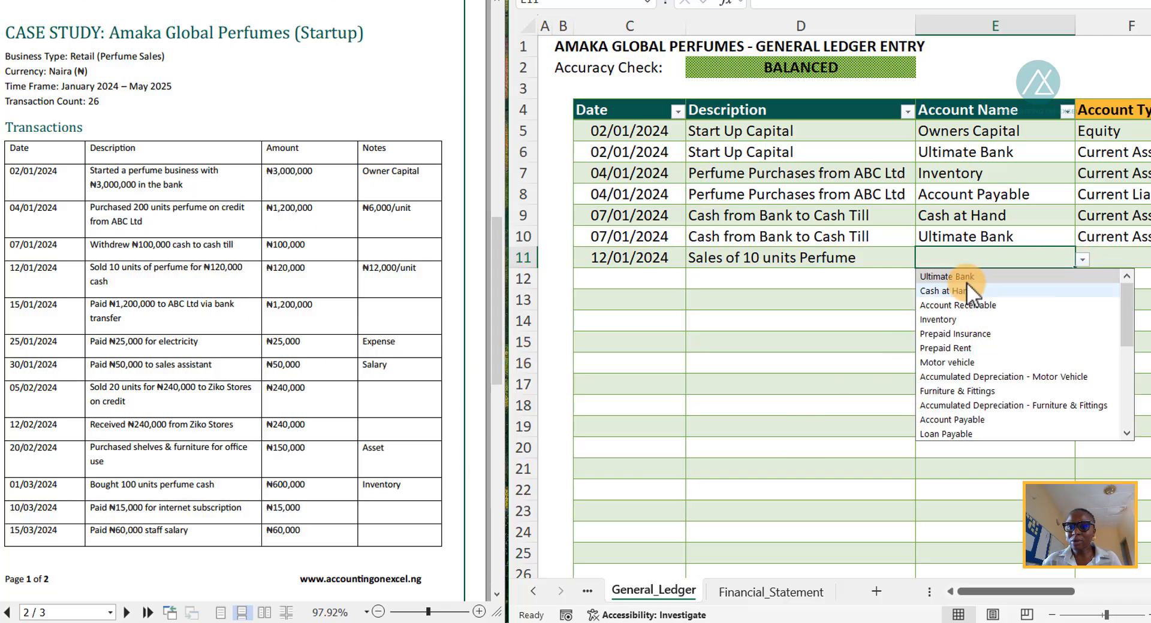
pyautogui.click(969, 276)
pyautogui.press('Right')
pyautogui.press('Right')
pyautogui.press('Right')
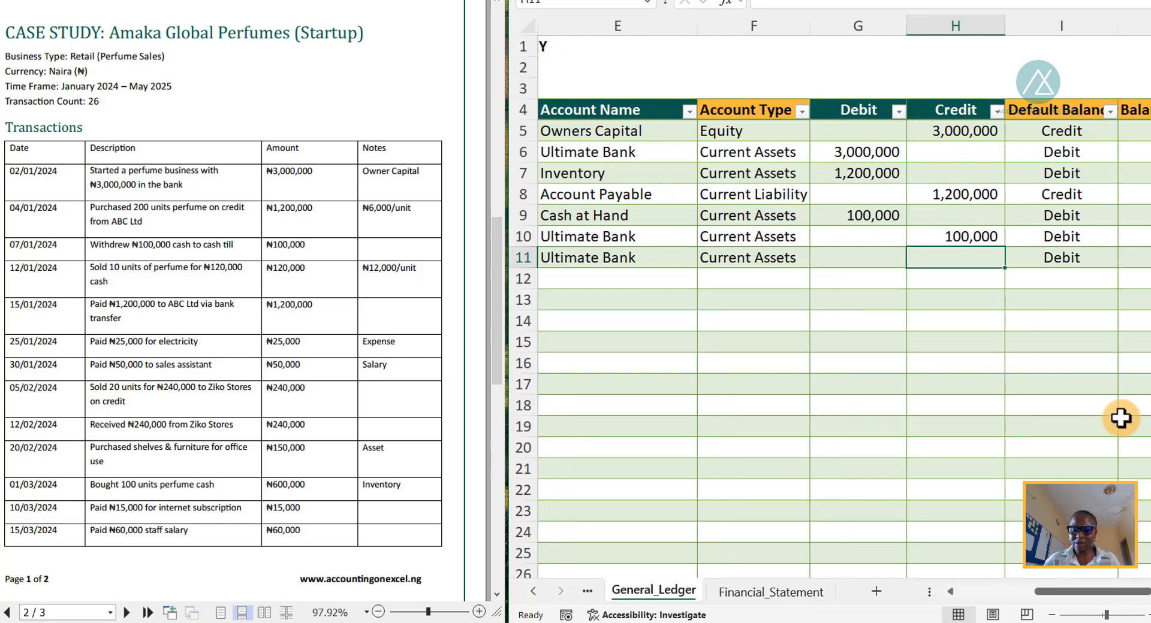
pyautogui.press('Left')
pyautogui.write('120,0')
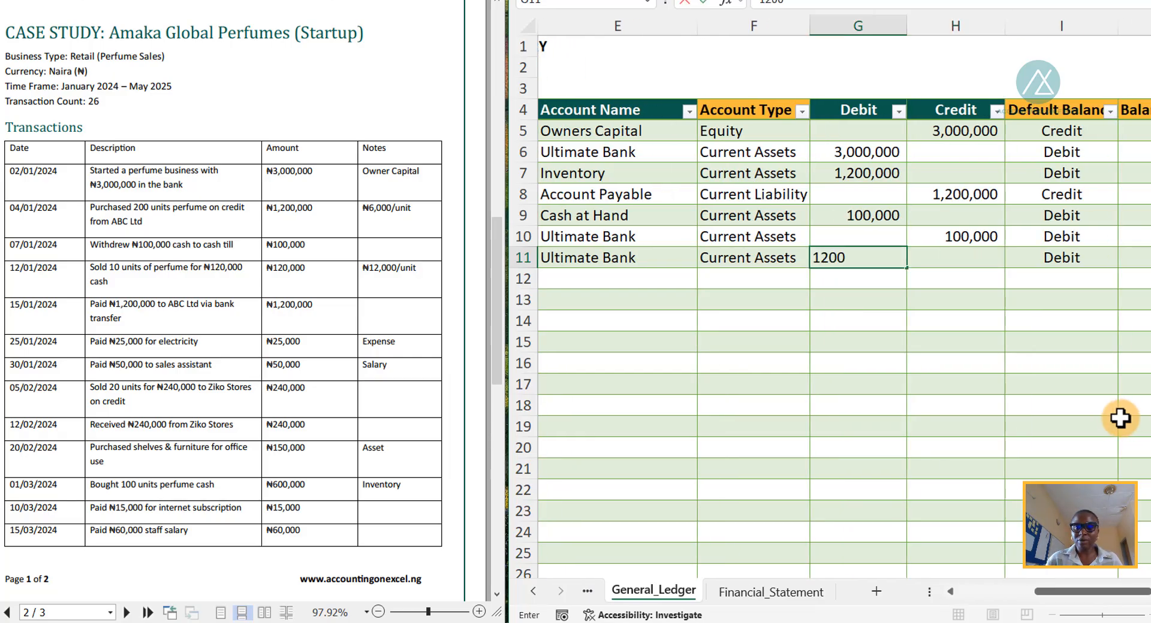
pyautogui.write('000')
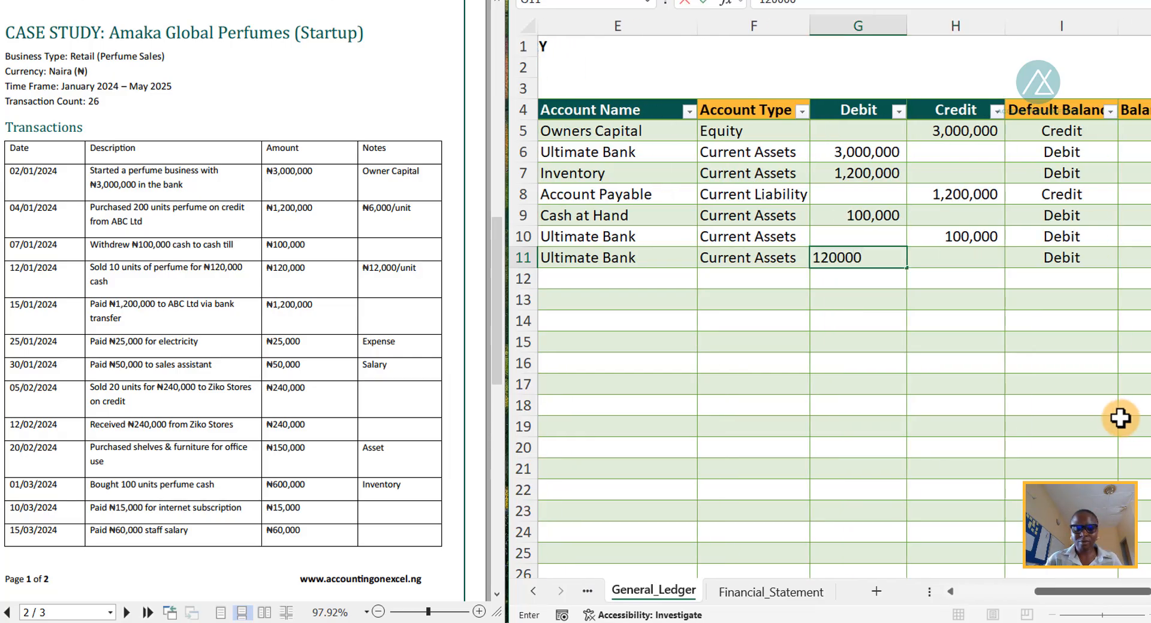
pyautogui.press('Right')
# - Start row 12 of the ledger with the date 12/01/2024 and the description Sales of 10 units Perfume
pyautogui.press('Right')
pyautogui.press('Tab')
pyautogui.press('Tab')
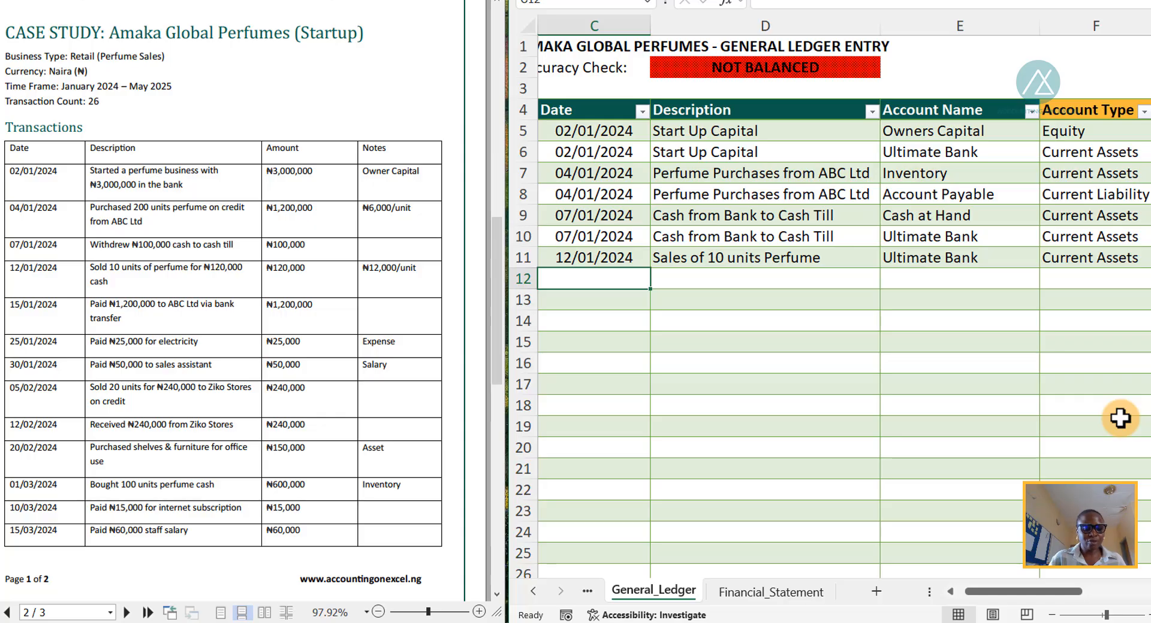
pyautogui.write('12/01/2024')
pyautogui.press('Tab')
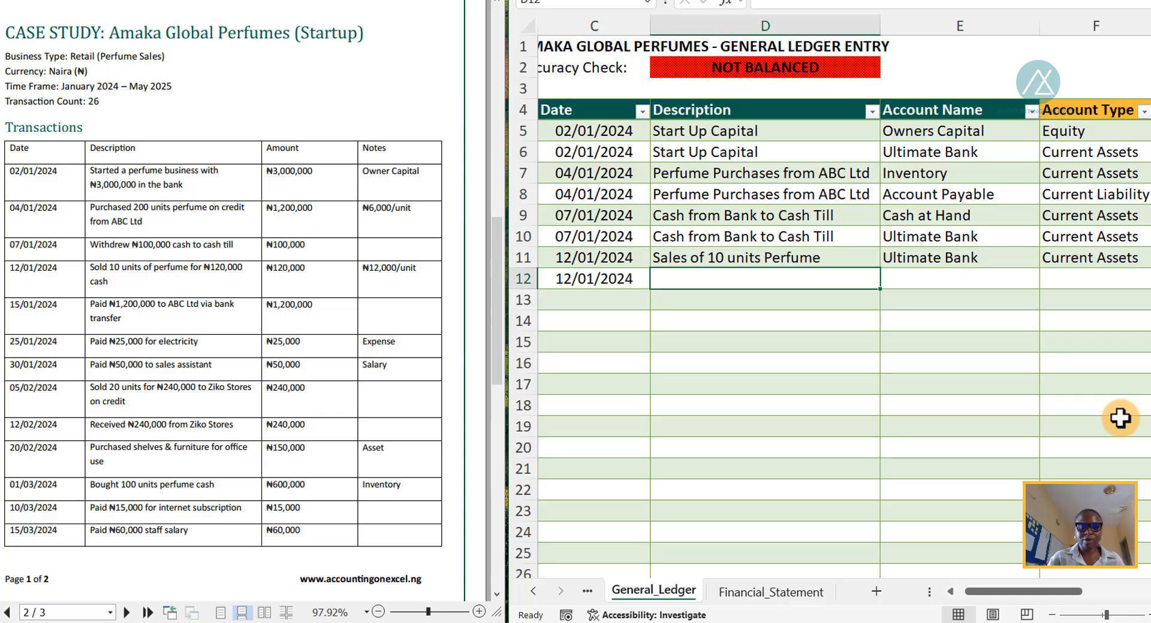
pyautogui.hotkey('ctrl', 'd')
pyautogui.press('Tab')
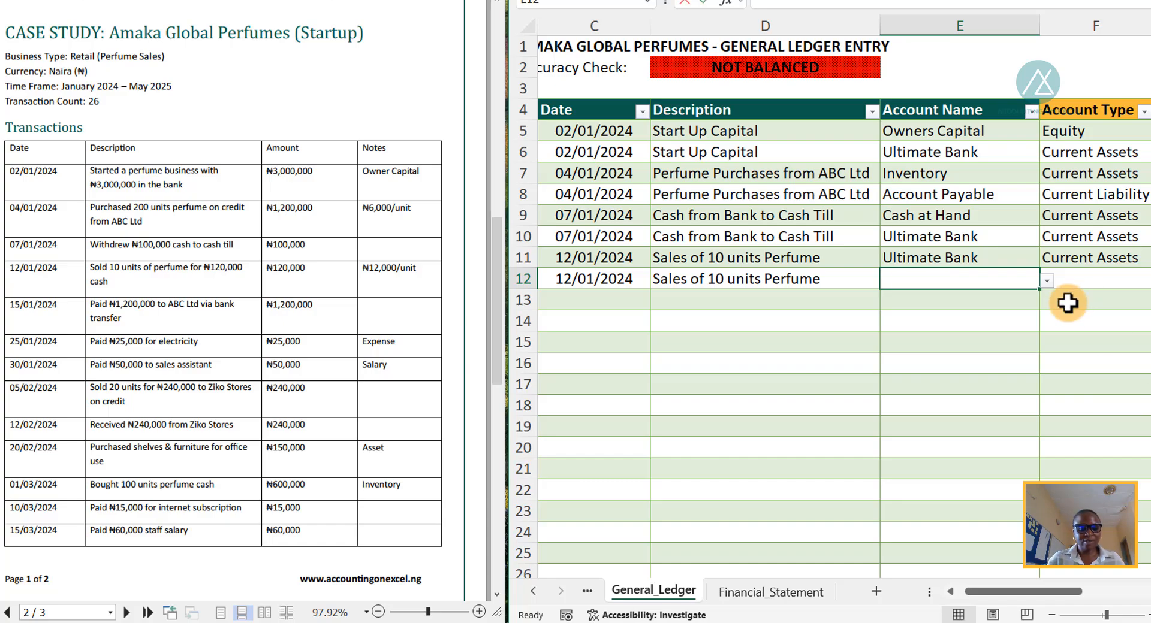
# - Set the account in row 12 to Sales Revenue and enter a credit of 120,000
pyautogui.write('Sa')
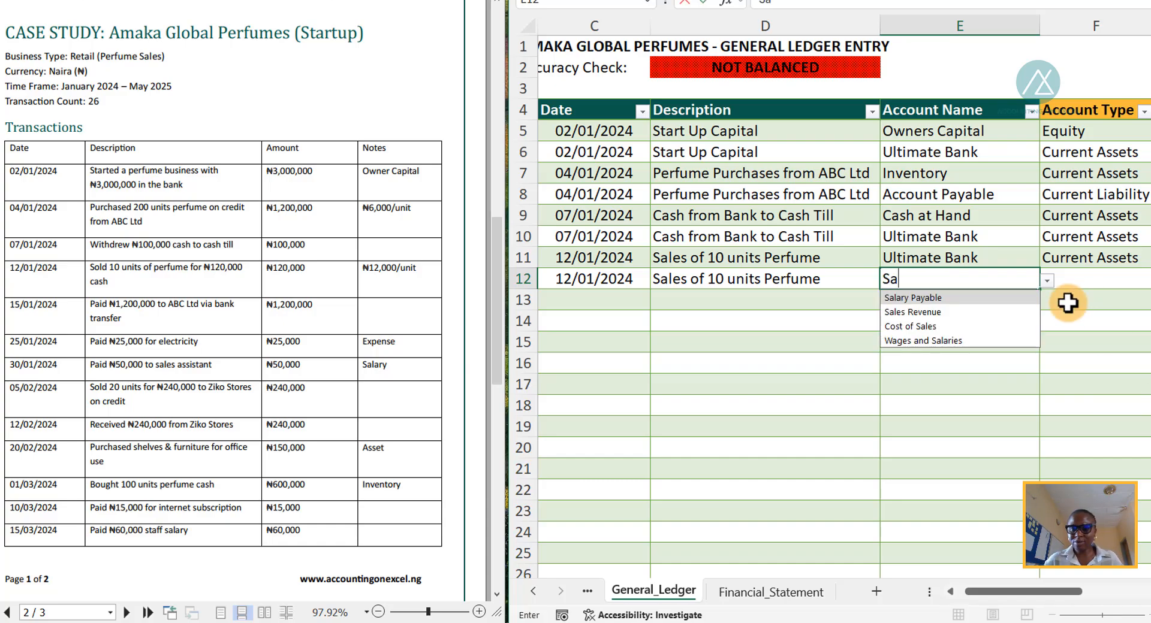
pyautogui.click(919, 314)
pyautogui.press('Tab')
pyautogui.press('Tab')
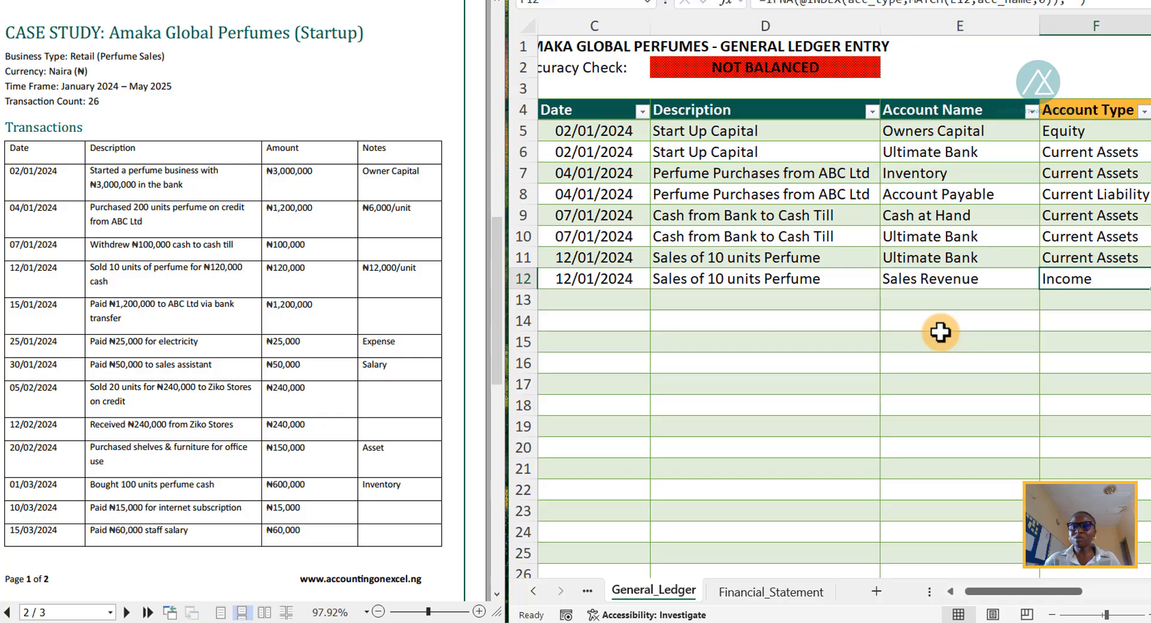
pyautogui.press('Tab')
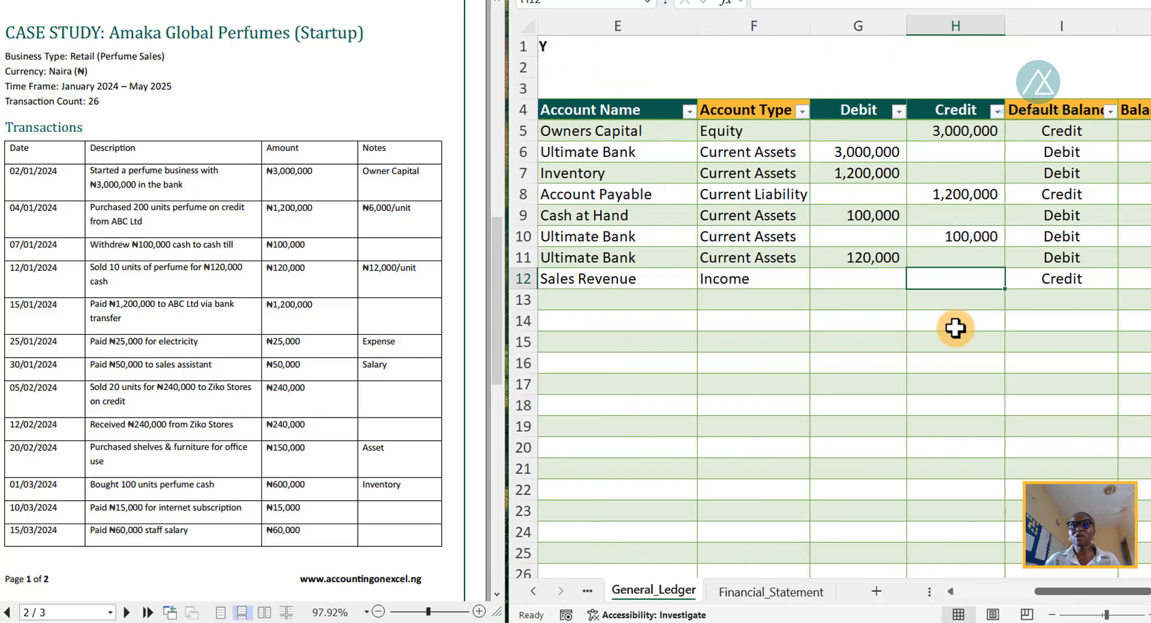
pyautogui.write('1200000')
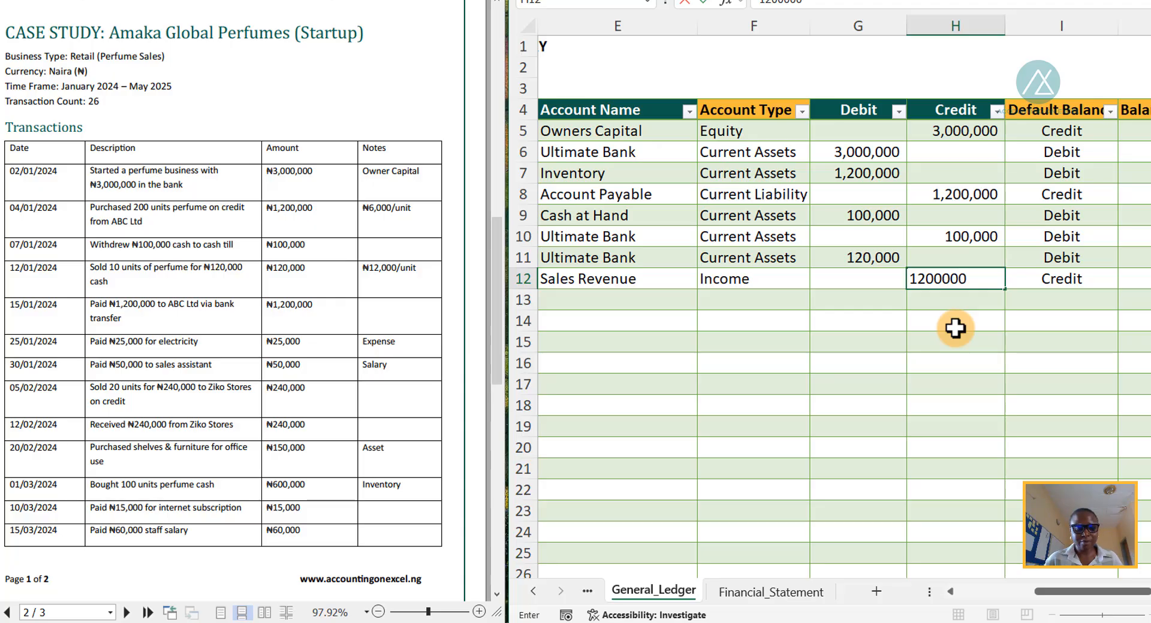
pyautogui.press('Return')
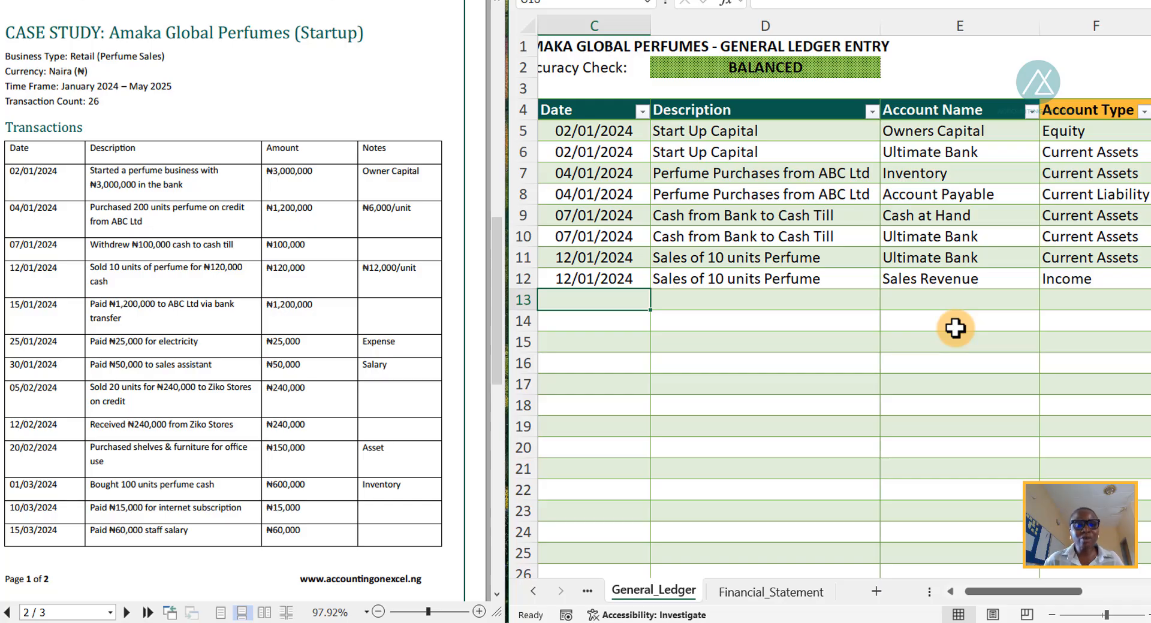
# - Check the unit purchase cost in the case study and repeat the sale's date 12/01/2024 and description Sales of 10 units Perfume in row 13
pyautogui.click(397, 213)
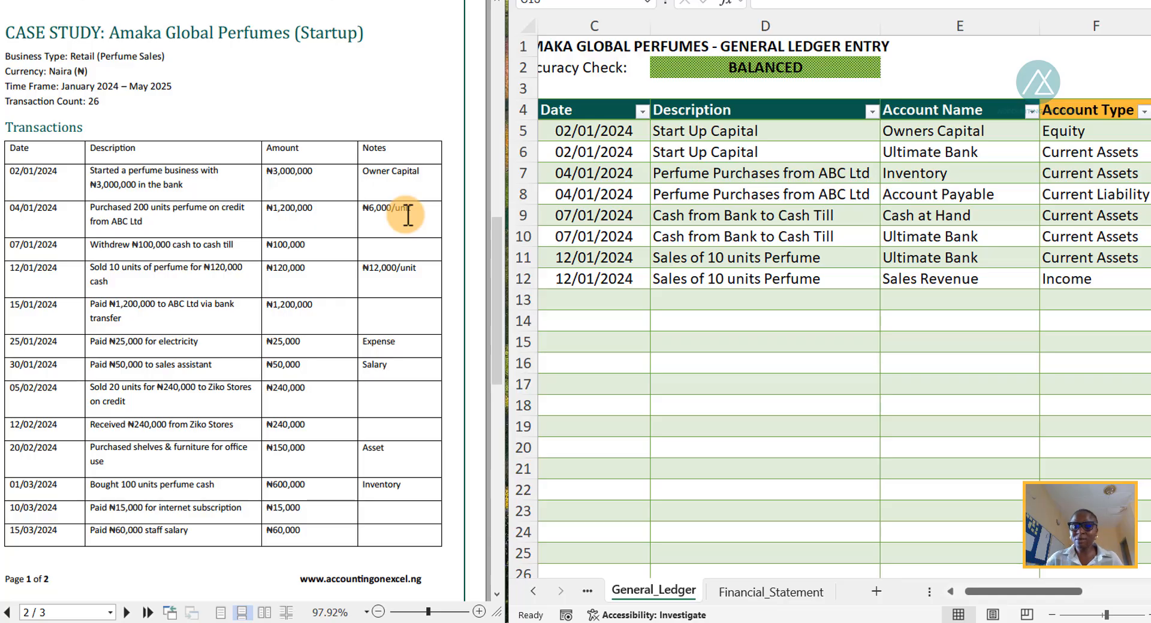
pyautogui.click(695, 293)
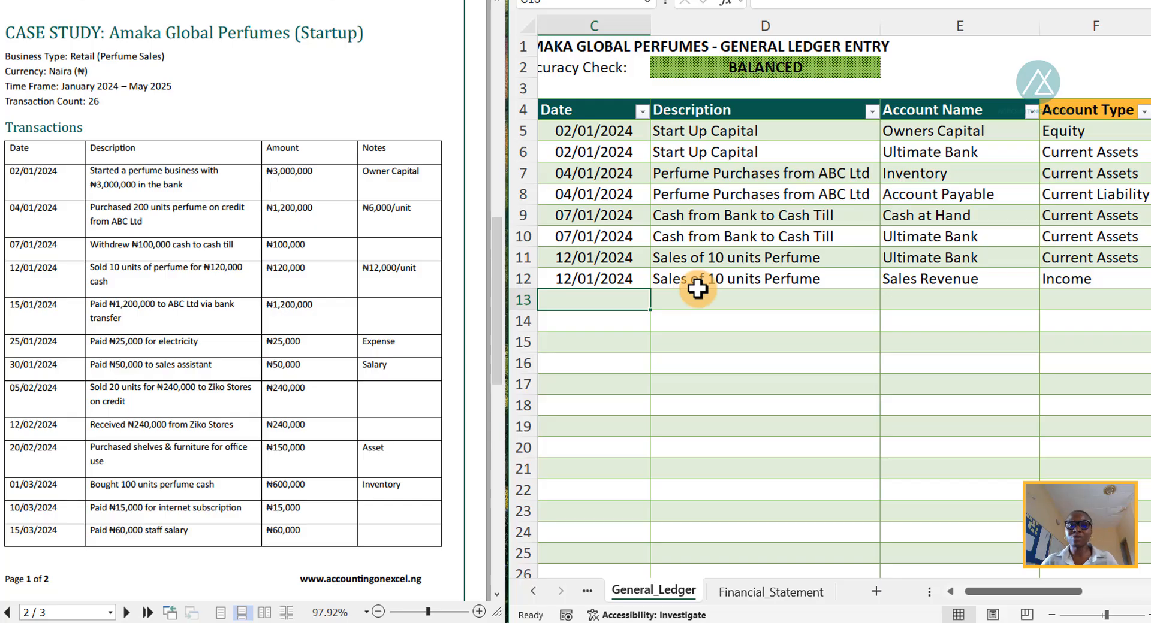
pyautogui.write('12')
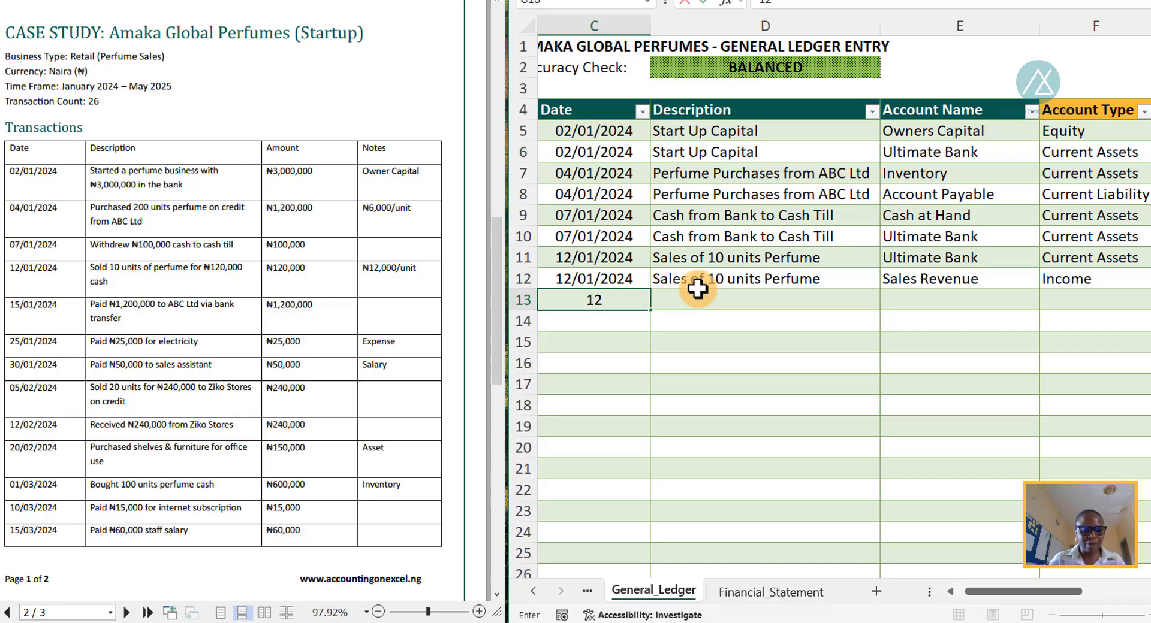
pyautogui.press('Escape')
pyautogui.hotkey('ctrl', 'd')
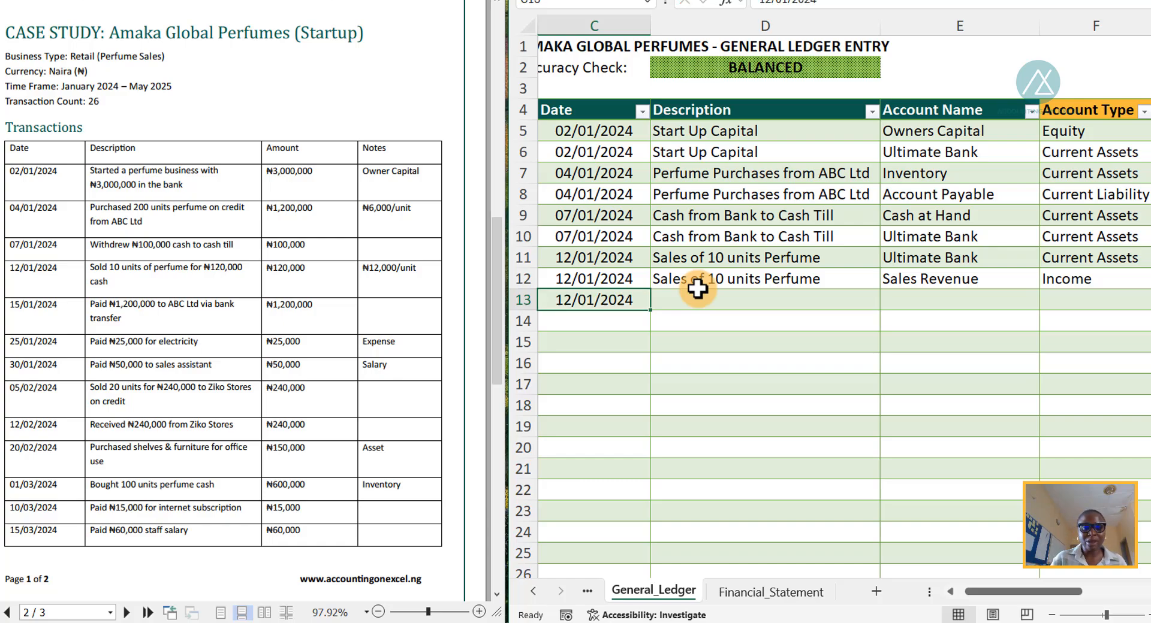
pyautogui.press('Tab')
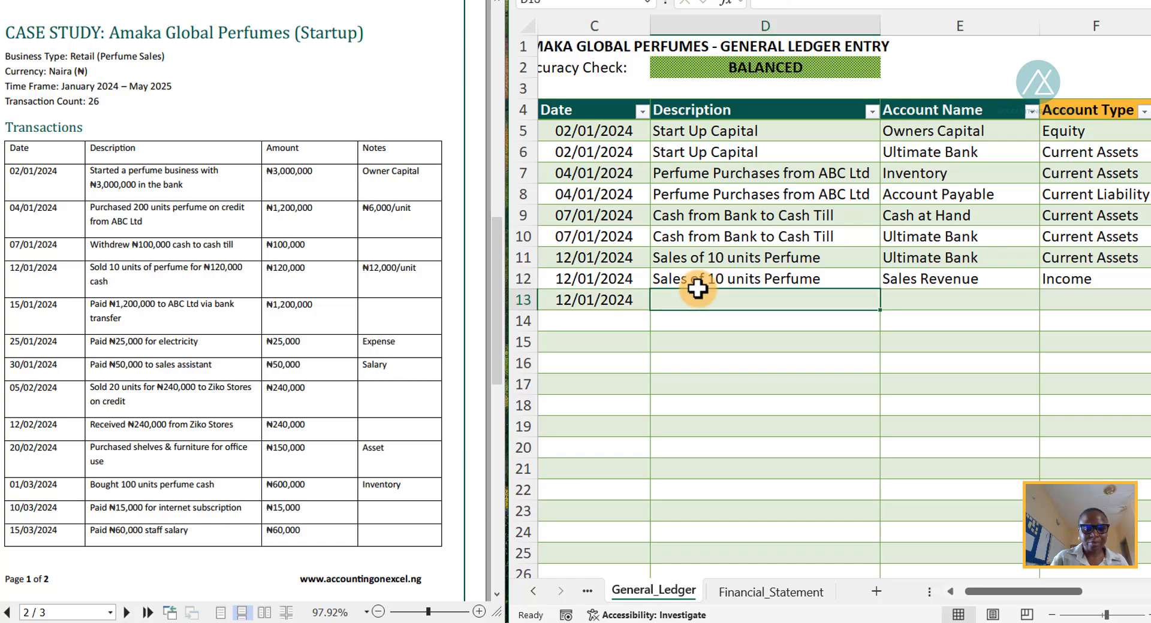
pyautogui.hotkey('ctrl', 'd')
pyautogui.press('Tab')
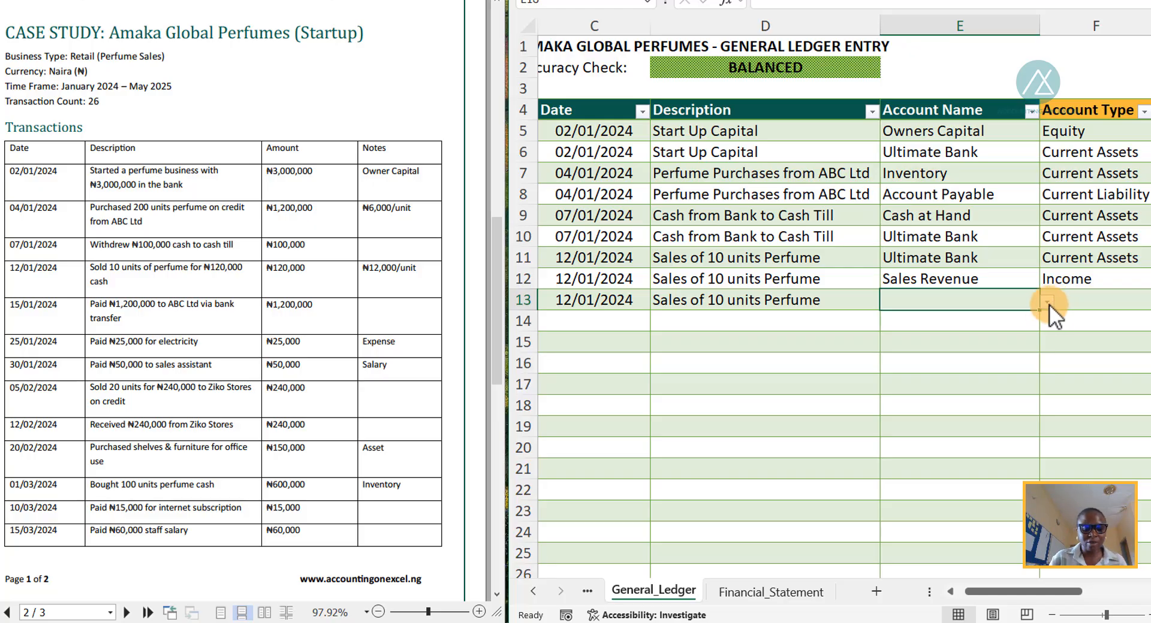
# - Set the account in row 13 to Cost of Sales and enter a debit of 60,000
pyautogui.write('Co')
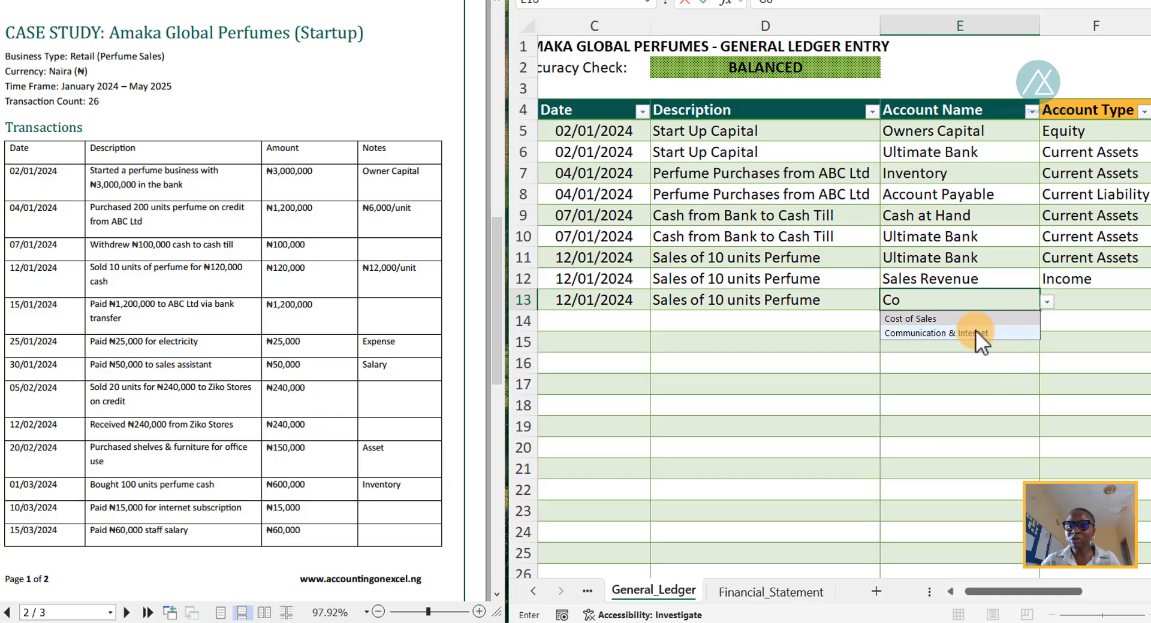
pyautogui.click(957, 318)
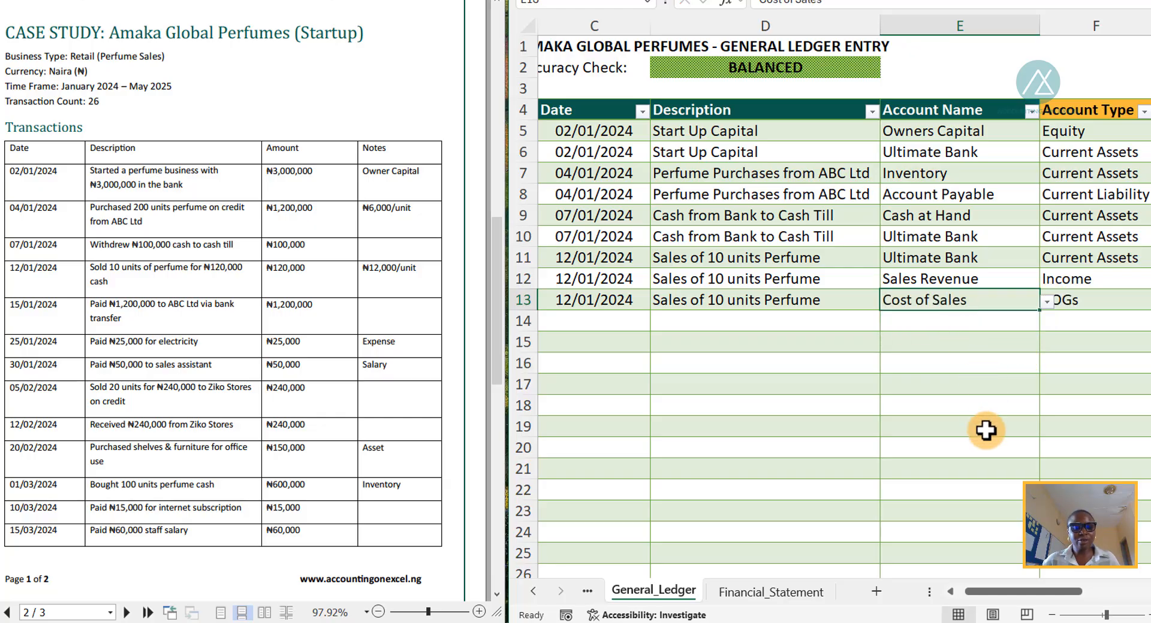
pyautogui.press('Right')
pyautogui.press('Right')
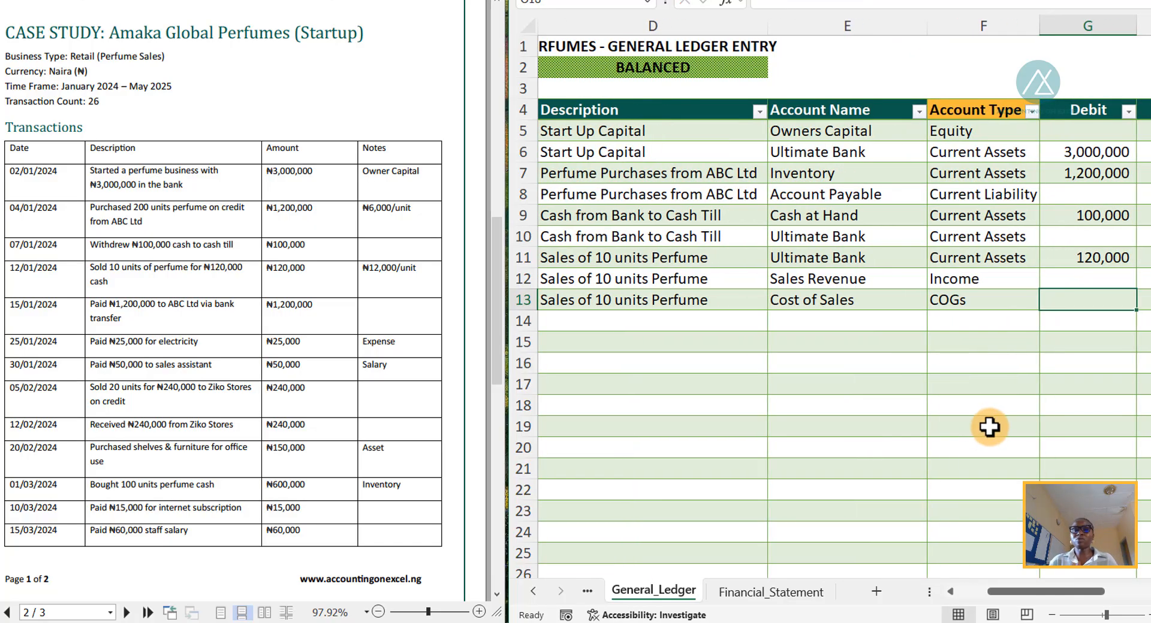
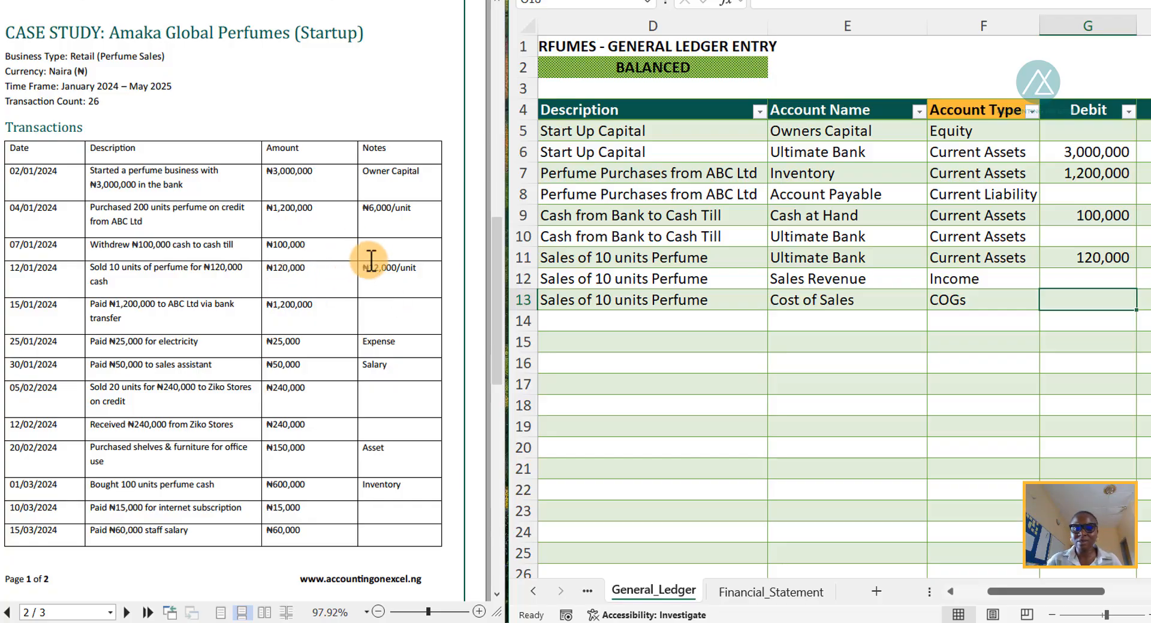
pyautogui.write('60000')
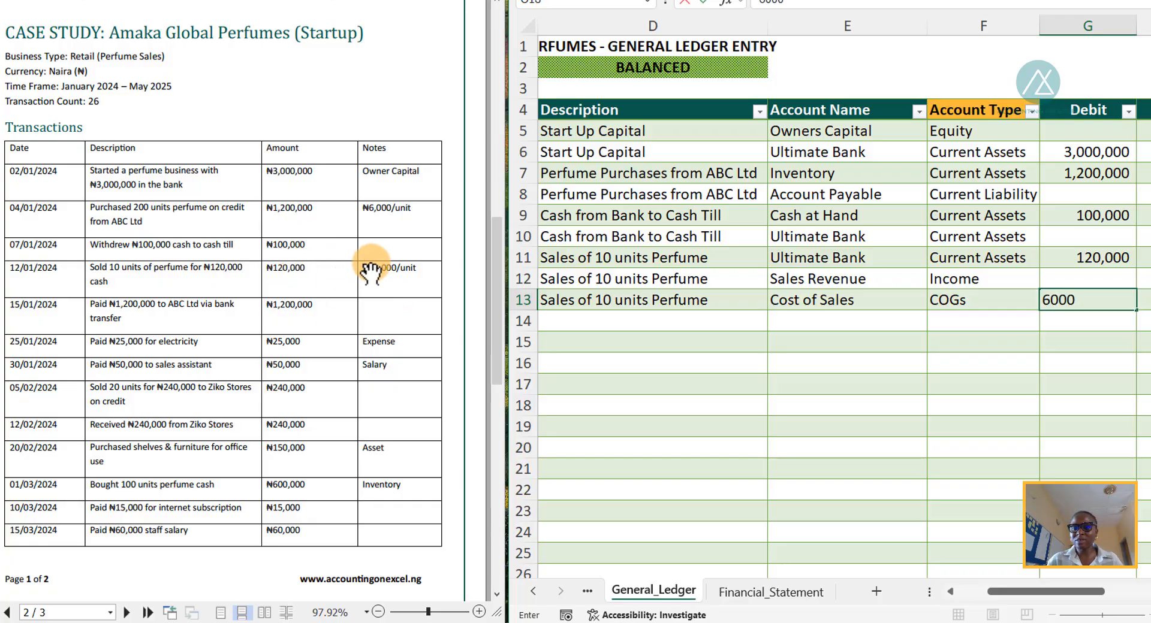
pyautogui.press('Tab')
pyautogui.press('Tab')
pyautogui.press('Tab')
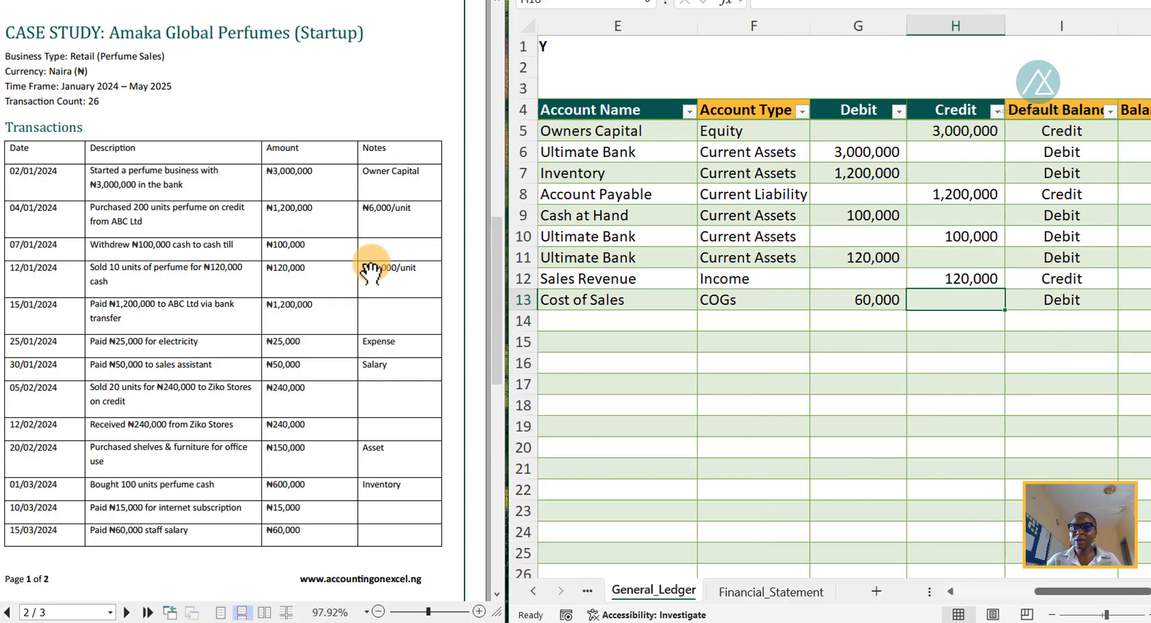
pyautogui.press('Return')
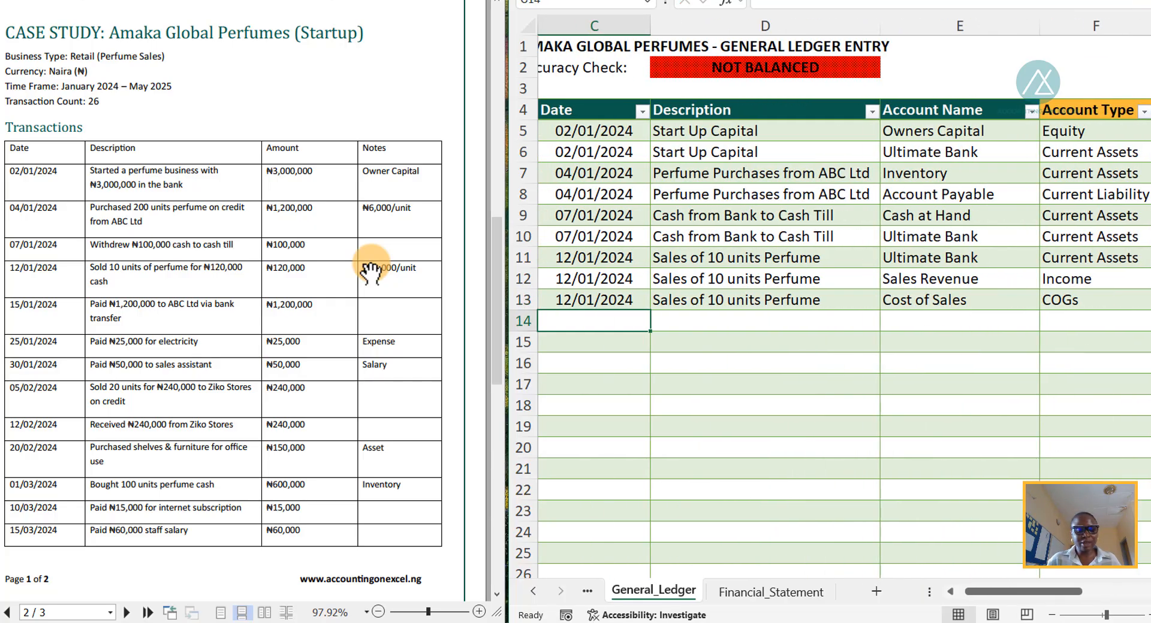
# - Fill row 14 with the same date 12/01/2024 and description Sales of 10 units Perfume as the row above
pyautogui.hotkey('ctrl', 'd')
pyautogui.press('Tab')
pyautogui.hotkey('ctrl', 'd')
pyautogui.press('Tab')
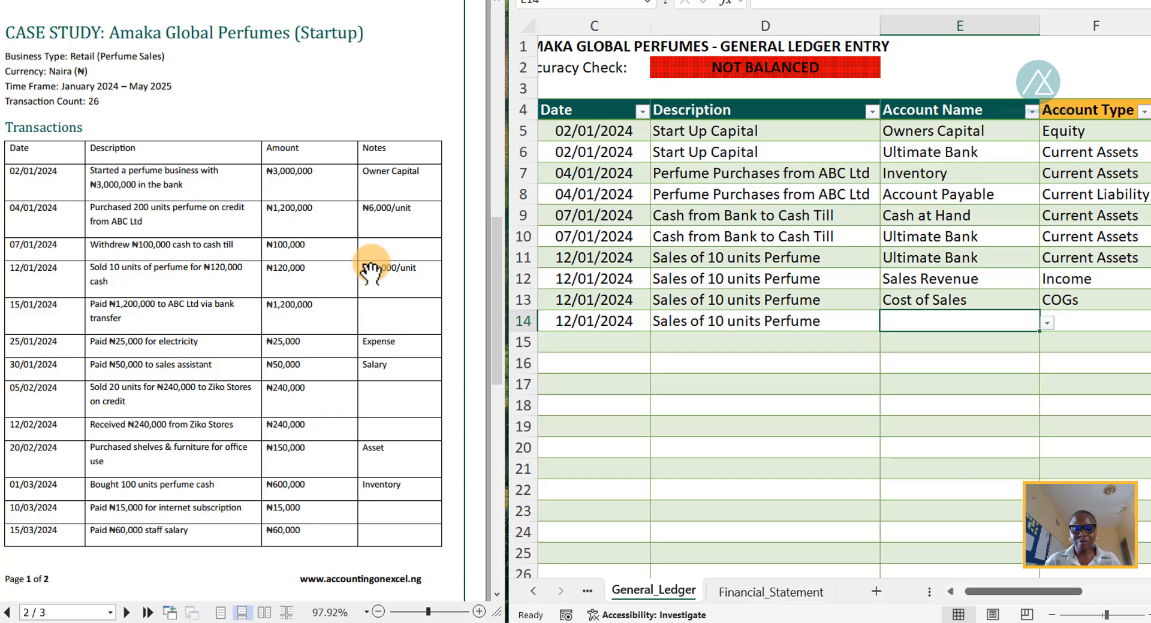
# - Set the account in row 14 to Inventory and enter a credit of 60,000
pyautogui.write('Inv')
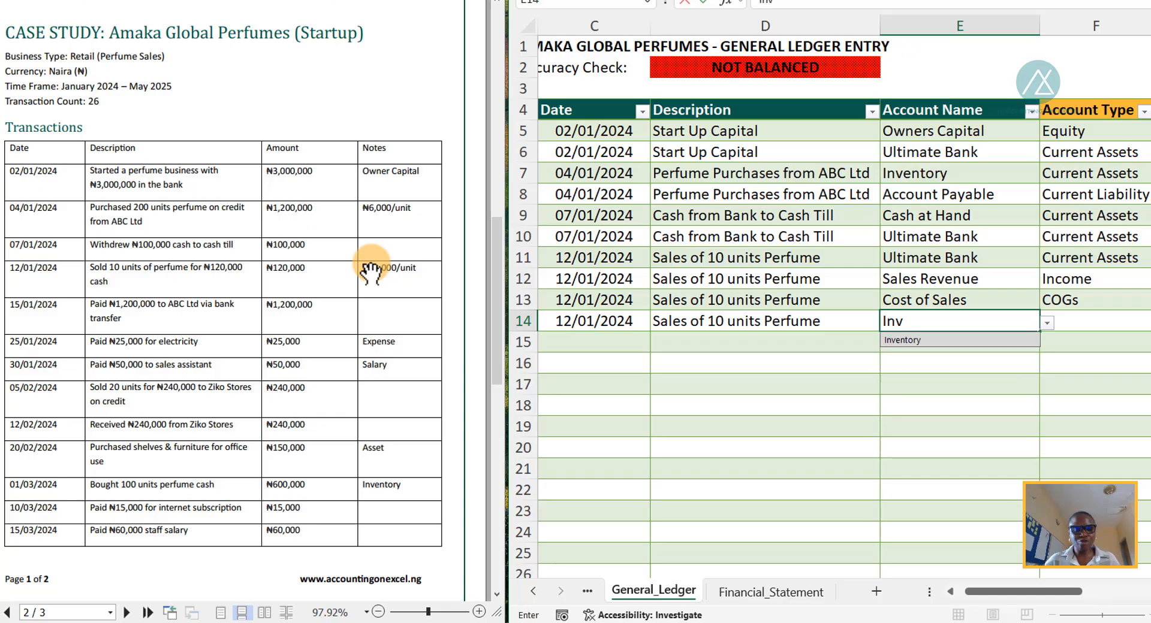
pyautogui.press('Tab')
pyautogui.press('Tab')
pyautogui.press('Tab')
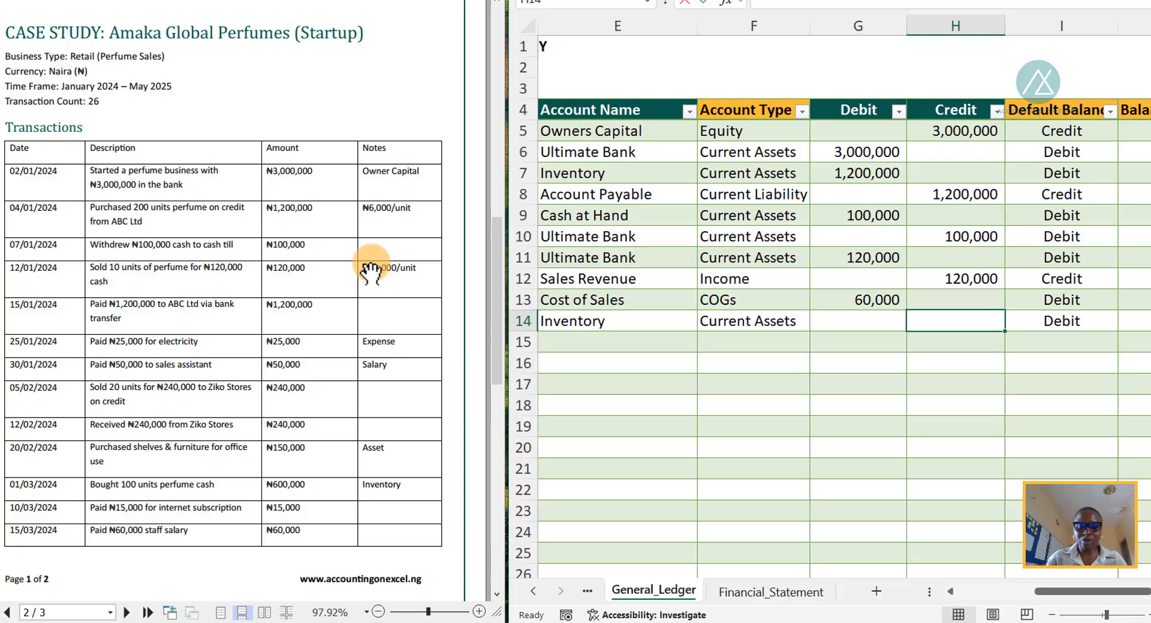
pyautogui.write('60000')
pyautogui.press('Return')
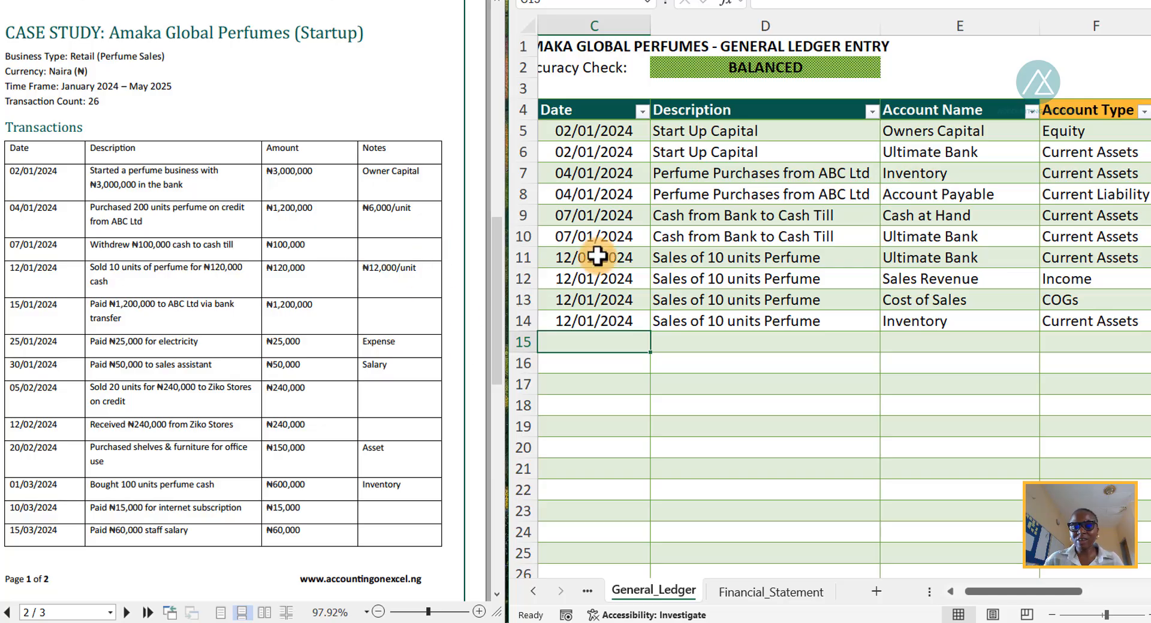
# - Review the Dec-2024 income statement in the Financial_Statement sheet and check the Inventory balance in the statement of financial position
pyautogui.click(787, 590)
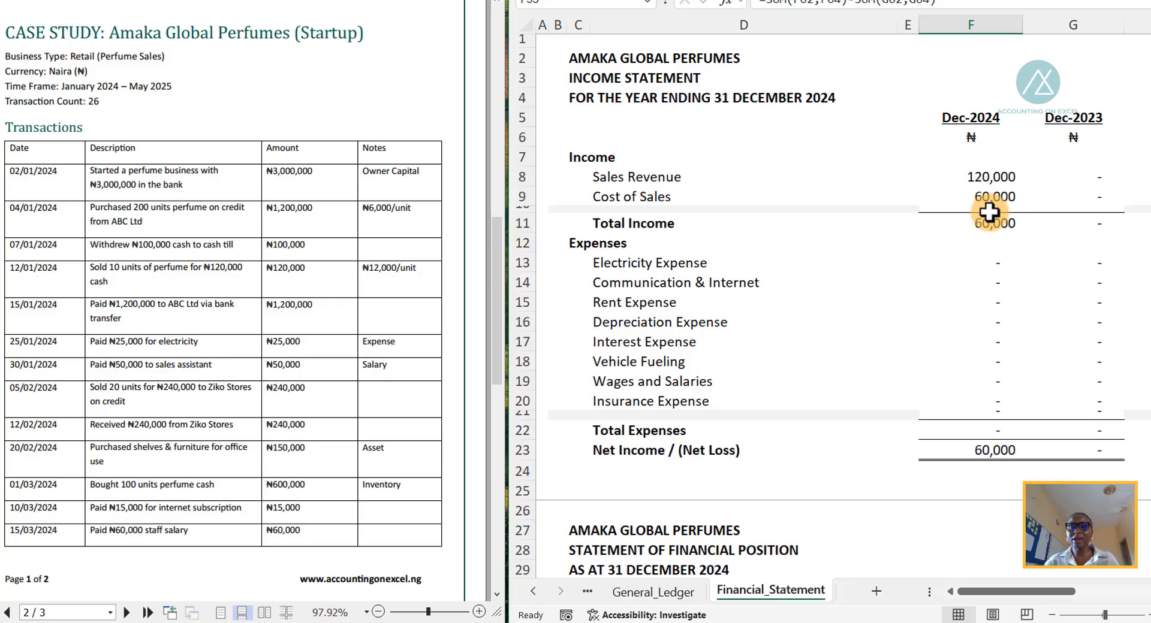
pyautogui.scroll(-7, 990, 206)
pyautogui.scroll(-1, 989, 363)
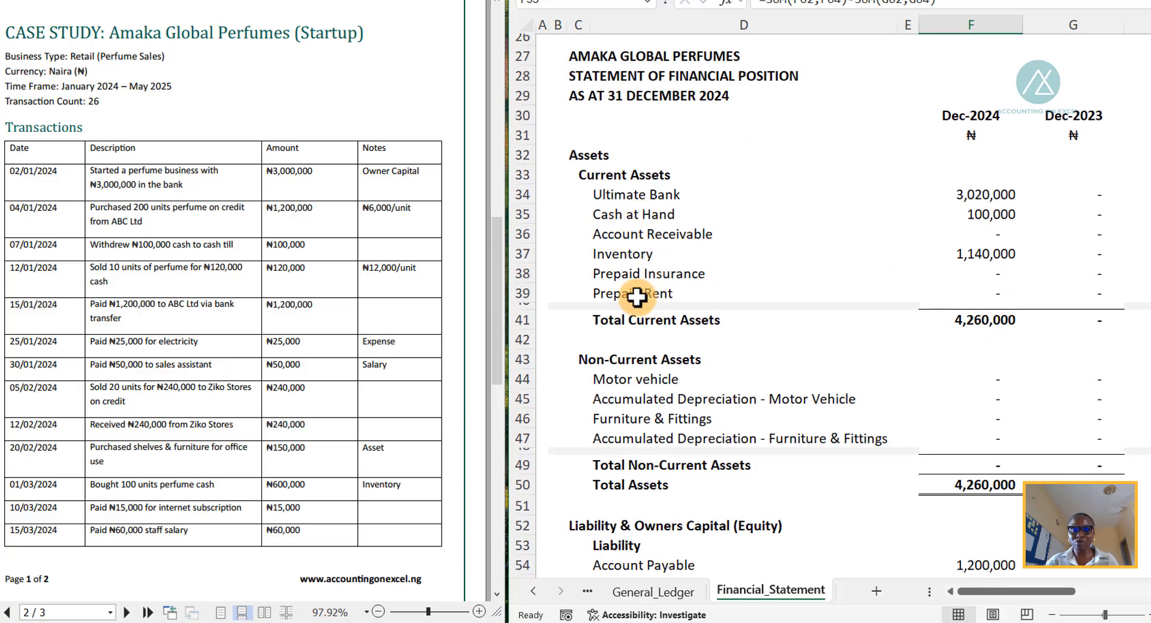
pyautogui.click(652, 254)
pyautogui.click(973, 254)
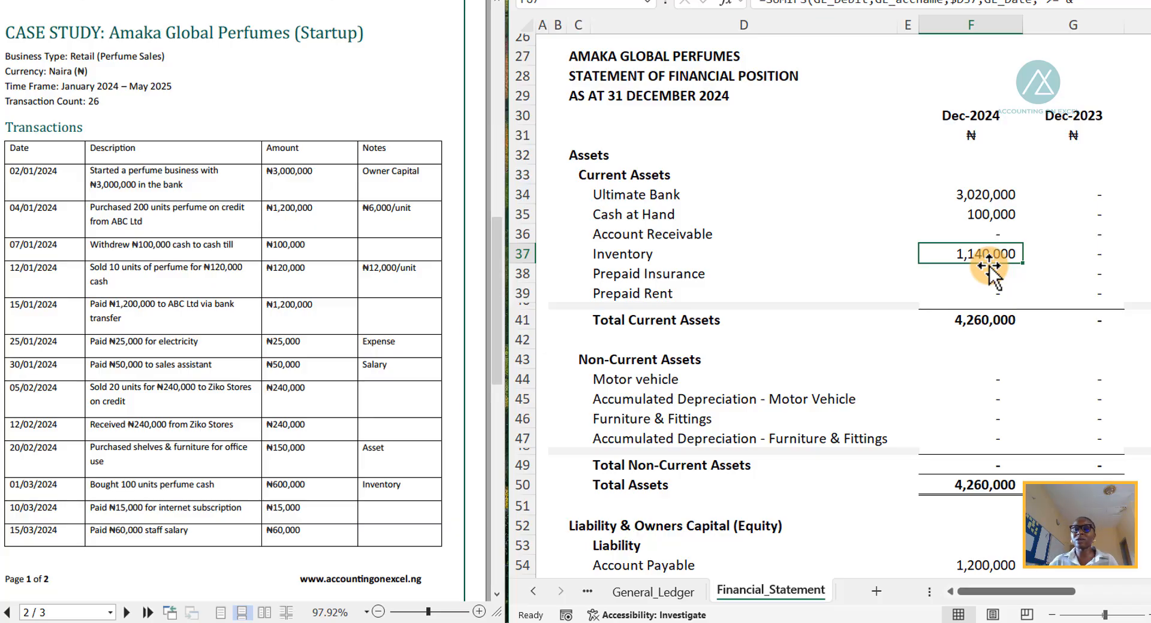
# - Compare Total Assets with Total Liability & Owners Capital for Dec-2024 and go on to the statement of cash flow
pyautogui.scroll(8, 839, 275)
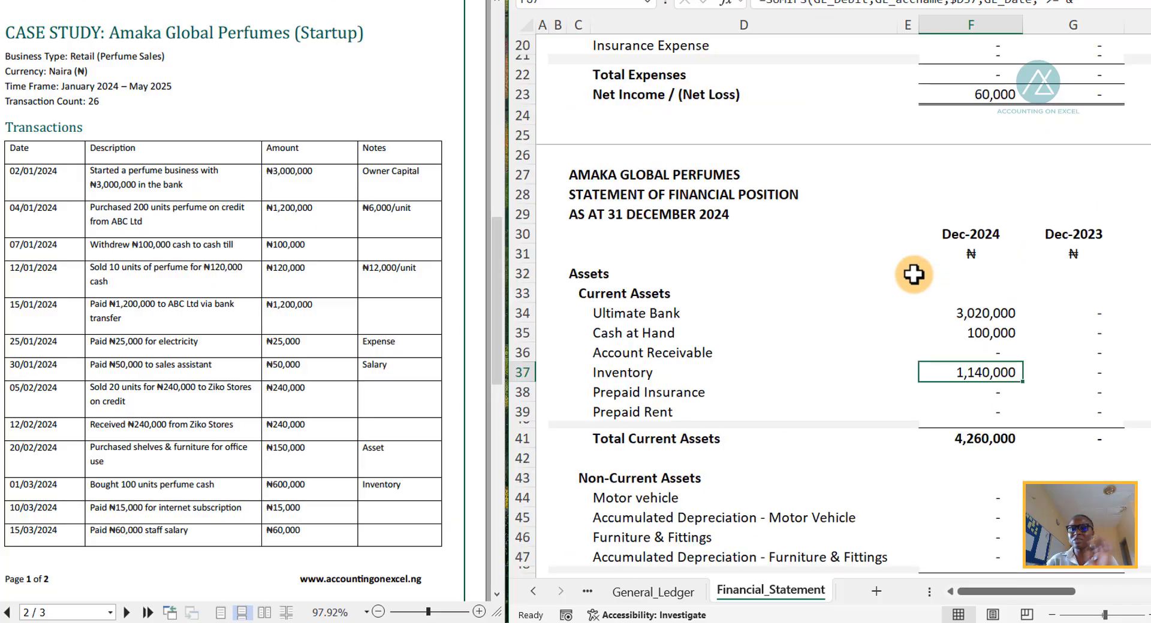
pyautogui.scroll(-4, 839, 308)
pyautogui.scroll(-10, 992, 374)
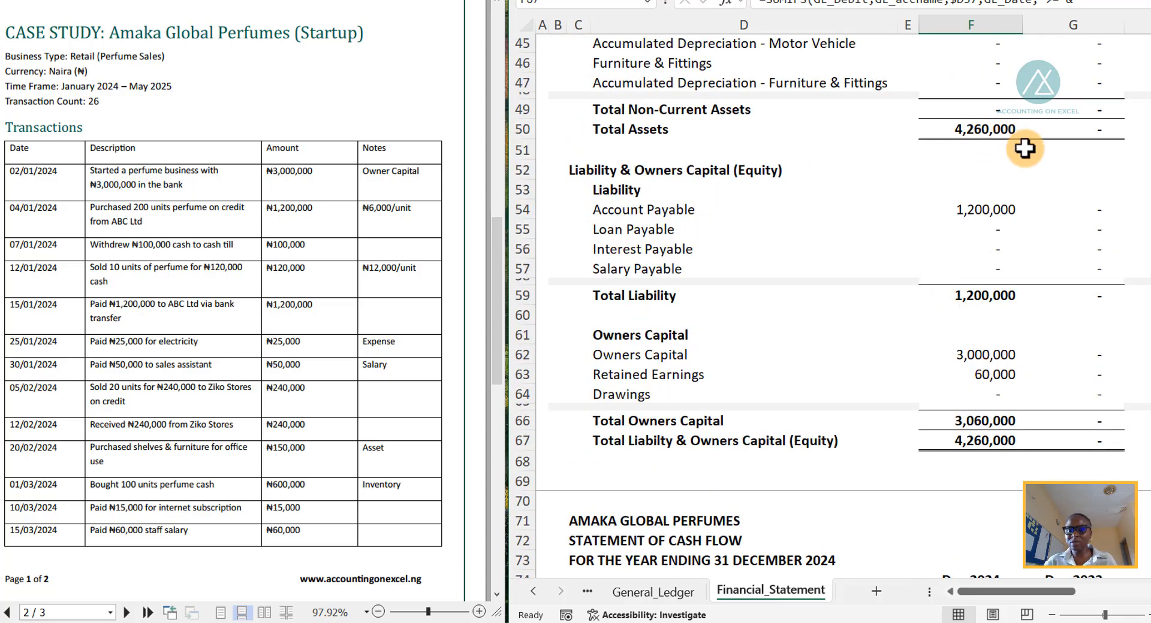
pyautogui.click(981, 442)
pyautogui.scroll(-18, 989, 473)
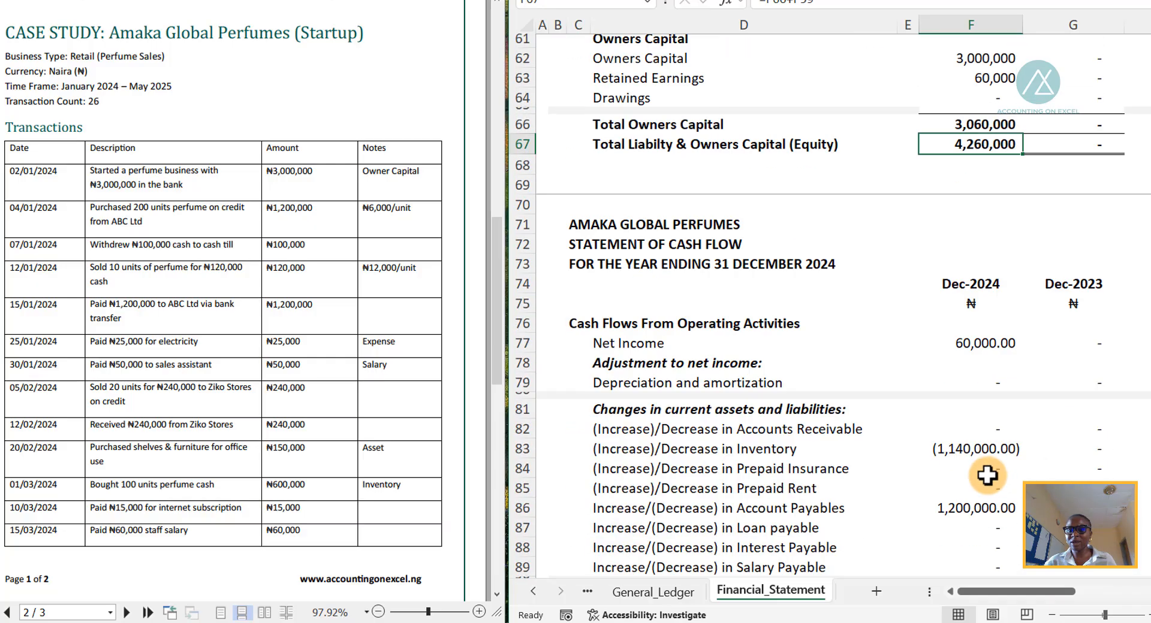
# - Check the Dec-2024 Accuracy Check below the statement of cash flow and return to the General_Ledger sheet
pyautogui.click(970, 181)
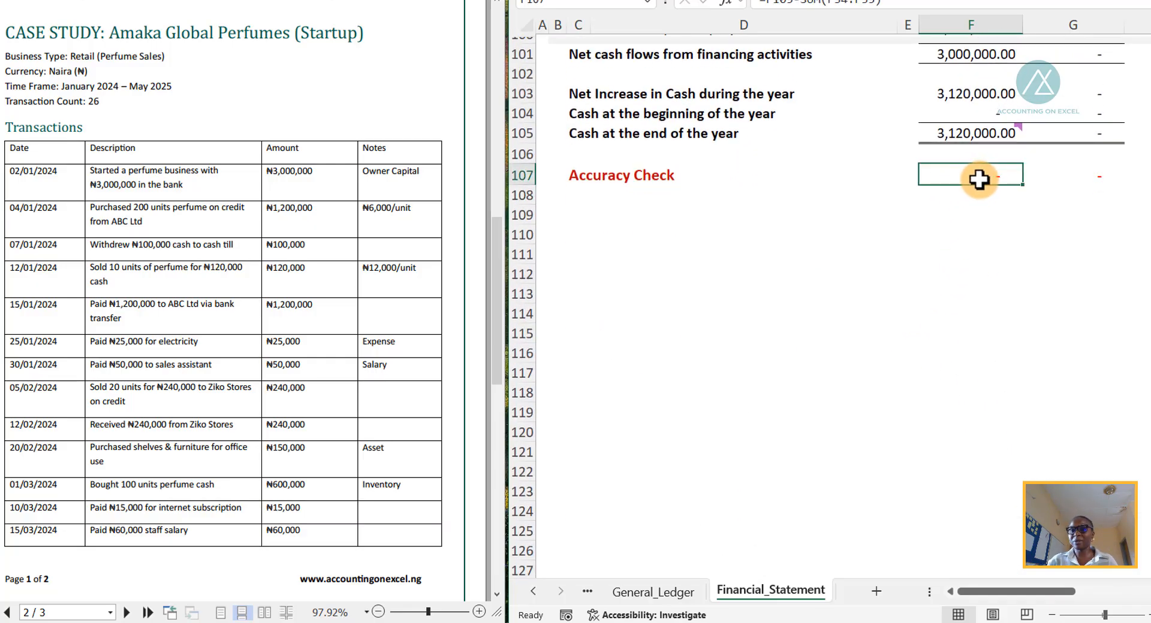
pyautogui.scroll(20, 979, 179)
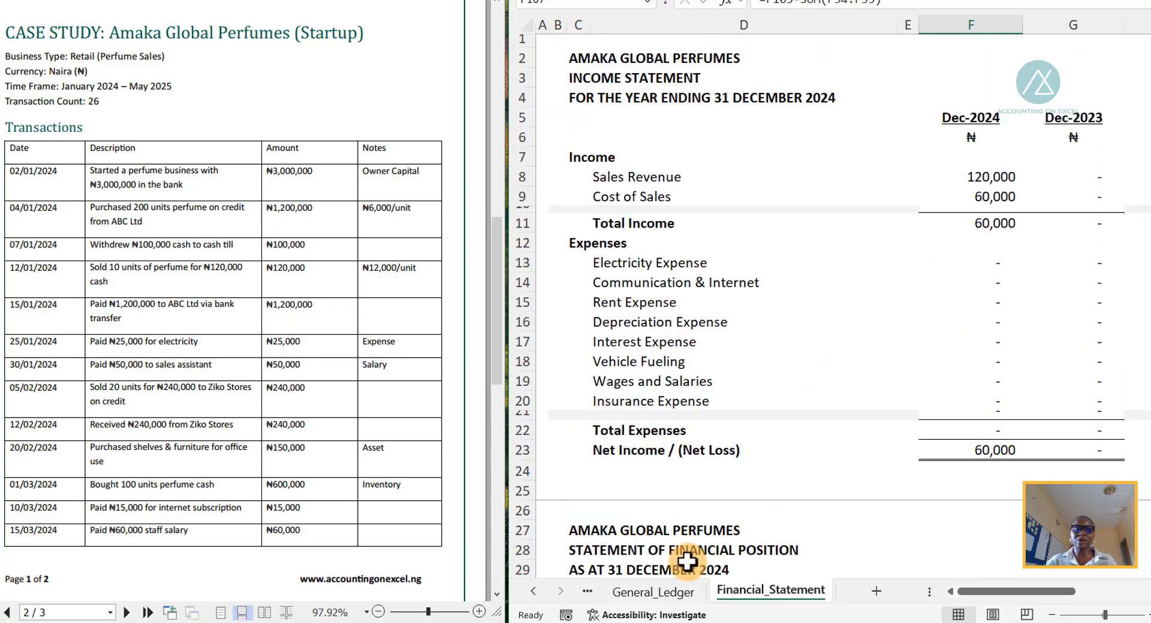
pyautogui.click(646, 592)
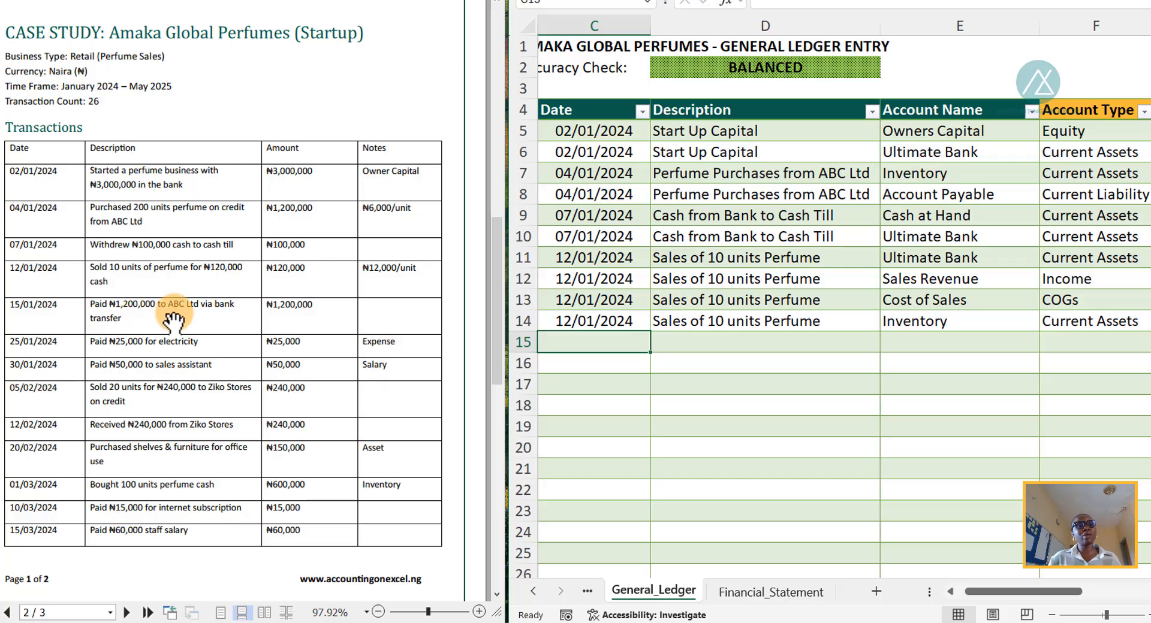
# - Enter the date 15/01/2024 and the description Payment to ABC Ltd in row 15 of the ledger
pyautogui.write('15/01')
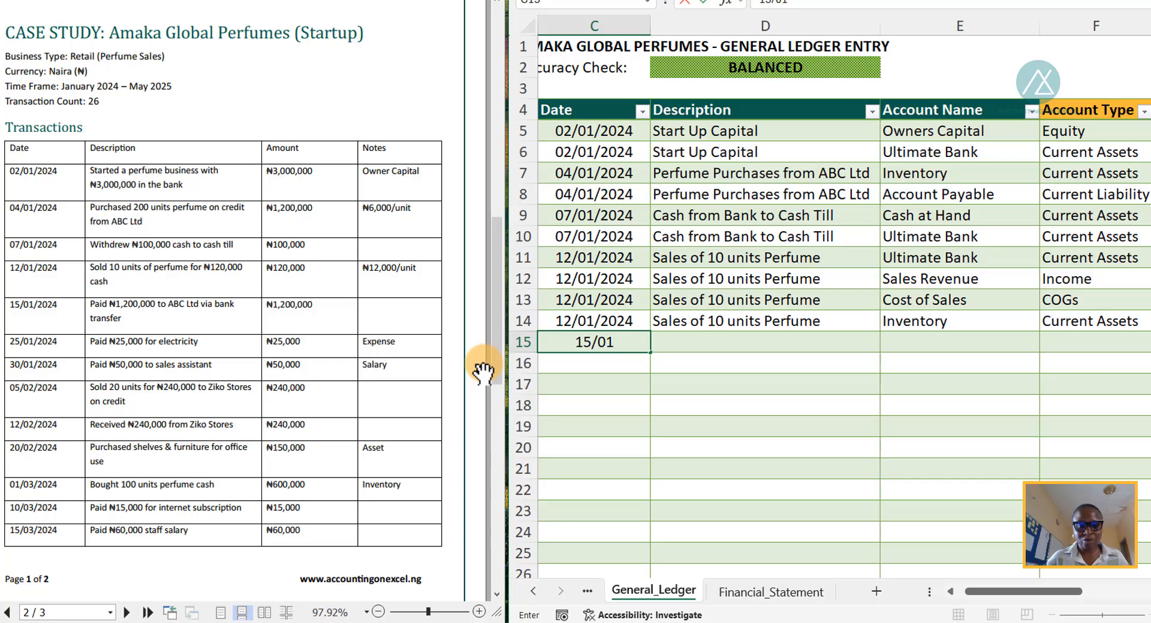
pyautogui.write('/2024')
pyautogui.press('Tab')
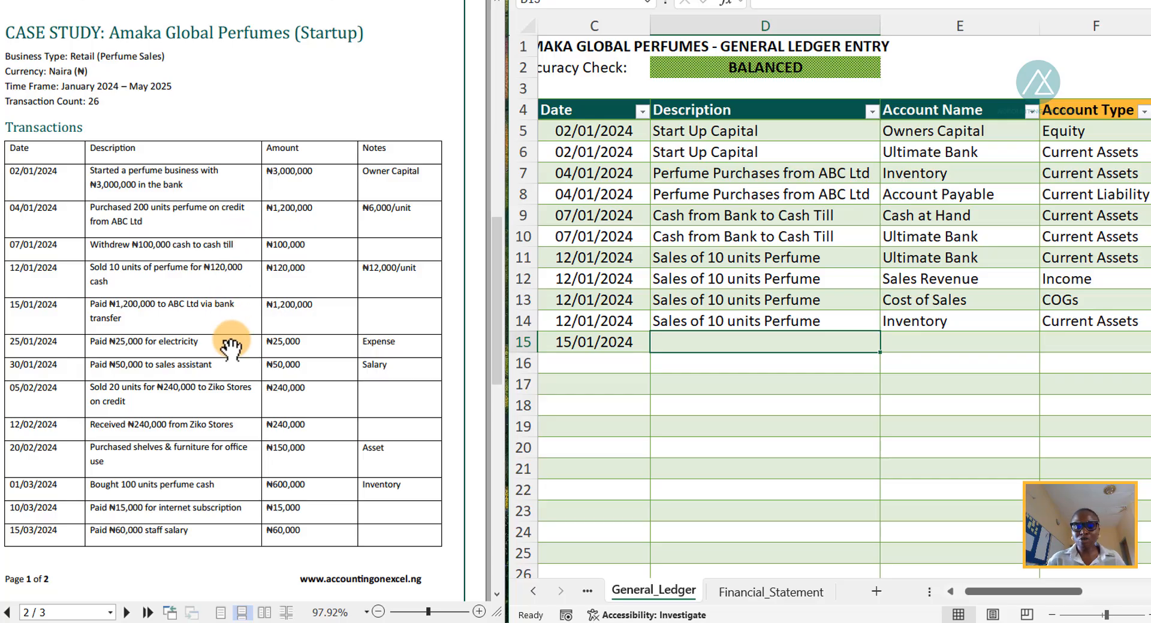
pyautogui.write('Payment')
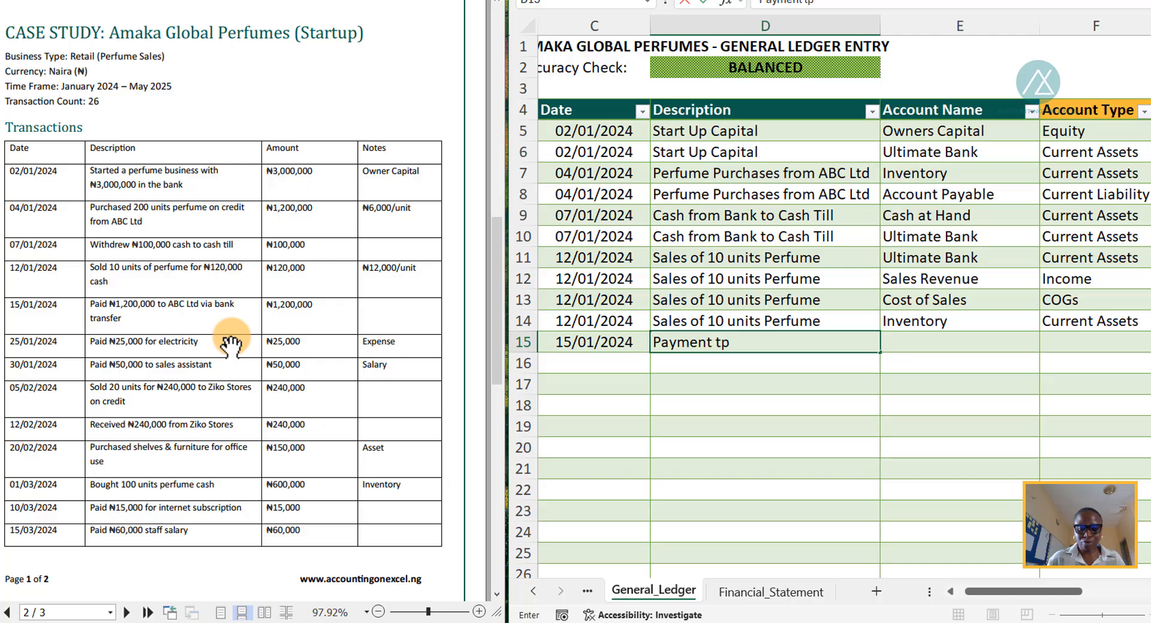
pyautogui.write(' to A')
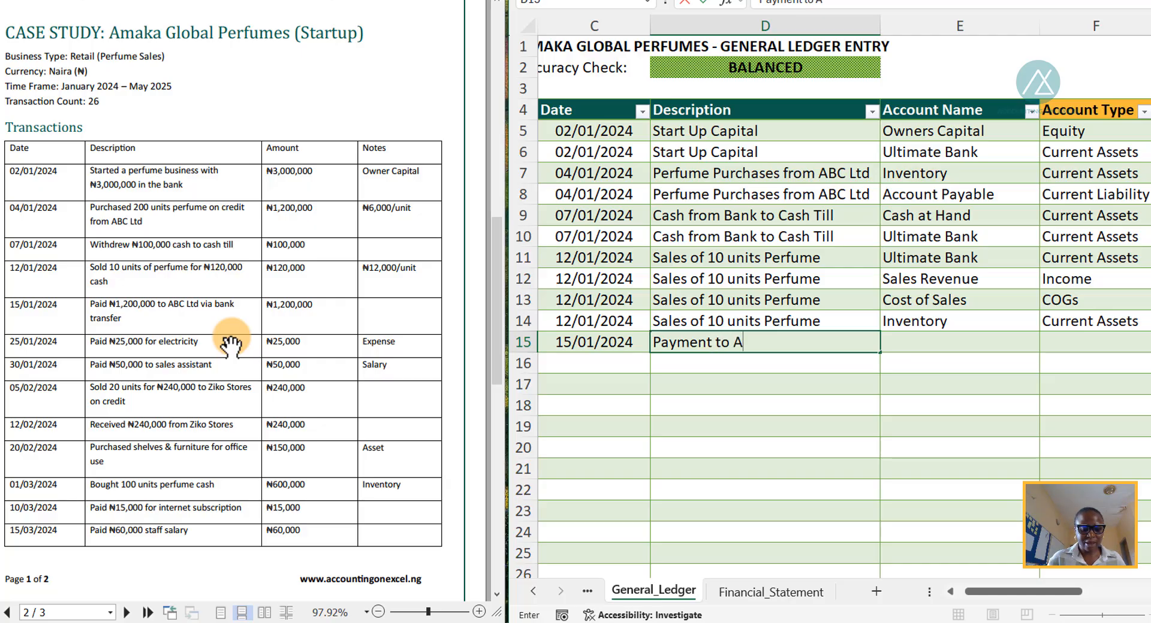
pyautogui.write('BC Ltd')
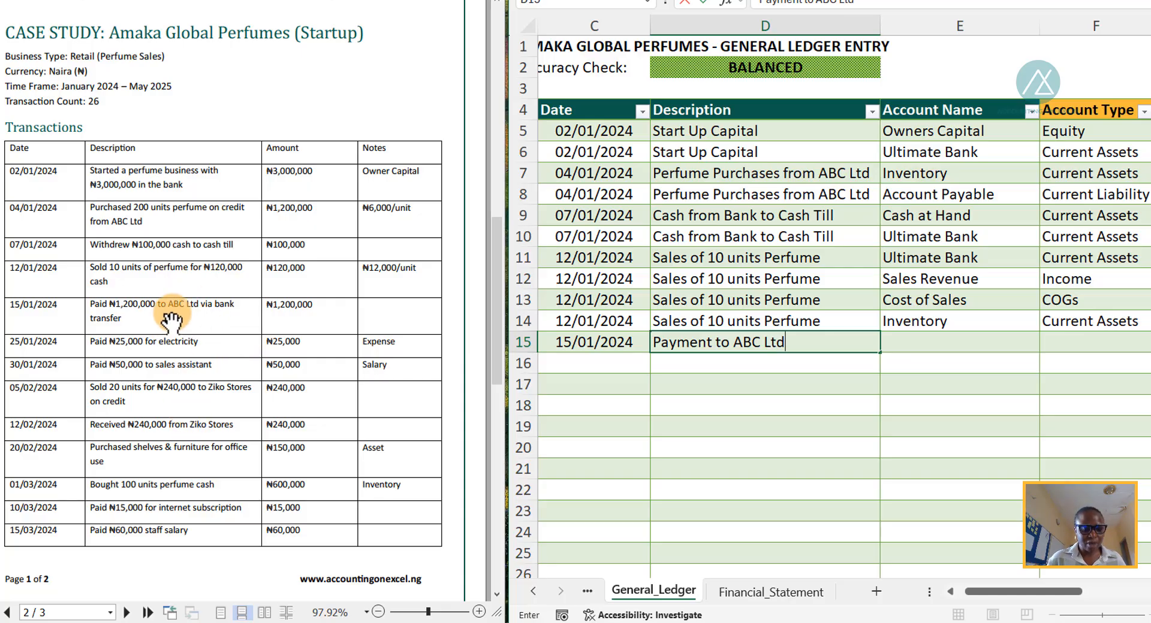
pyautogui.press('Tab')
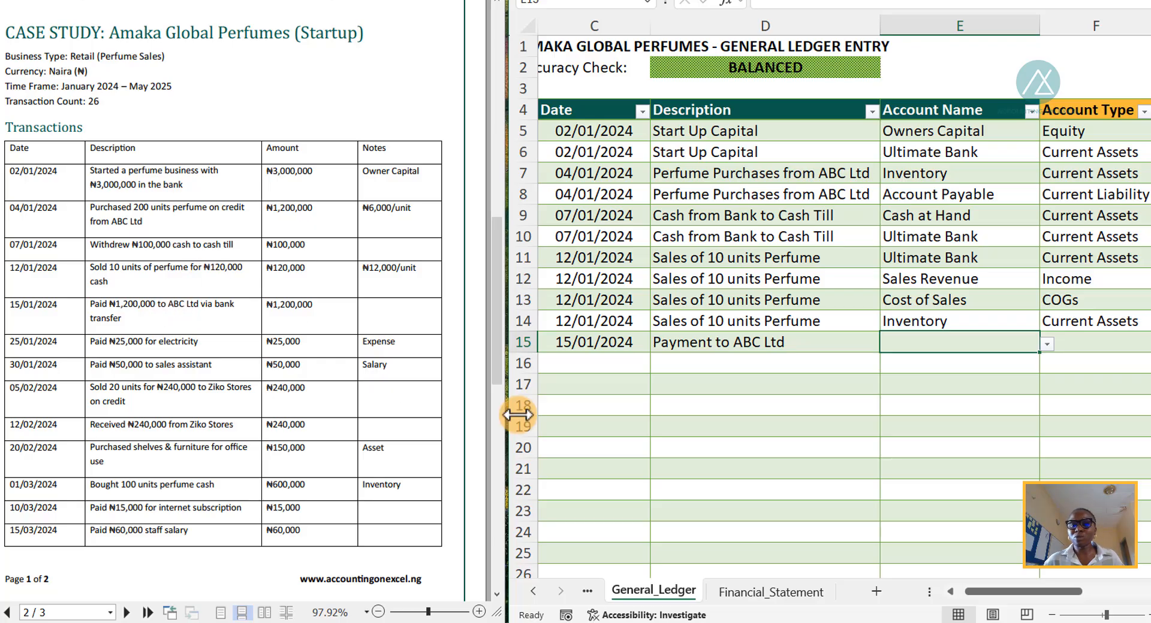
# - Set the account in row 15 to Account Payable and enter a debit of 1,200,000
pyautogui.click(1045, 343)
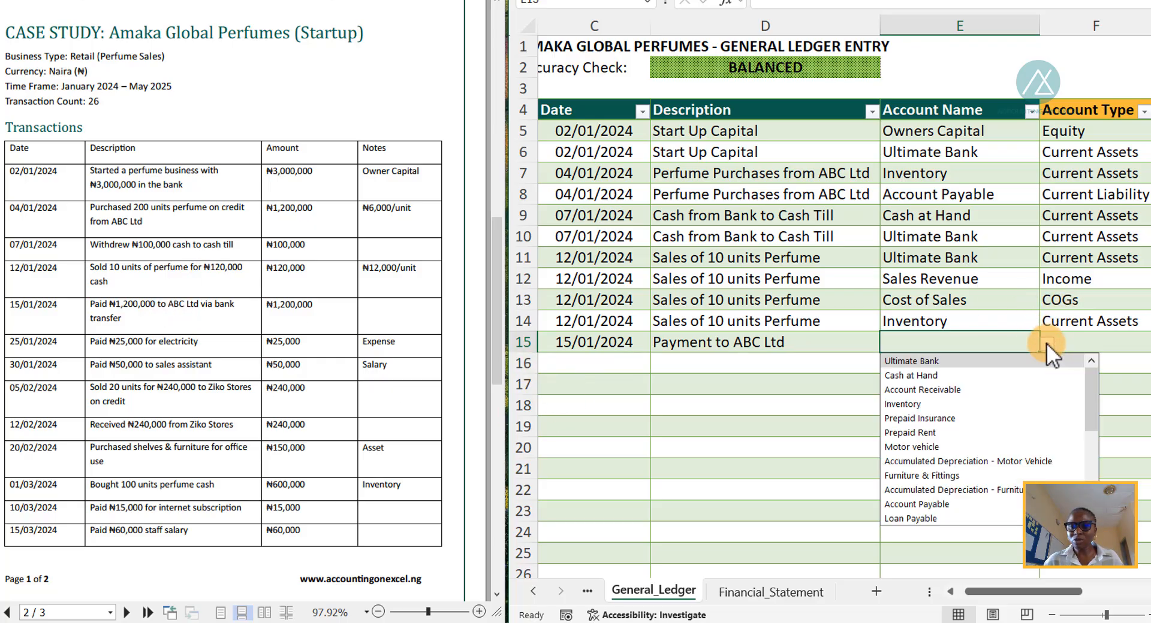
pyautogui.write('Ac')
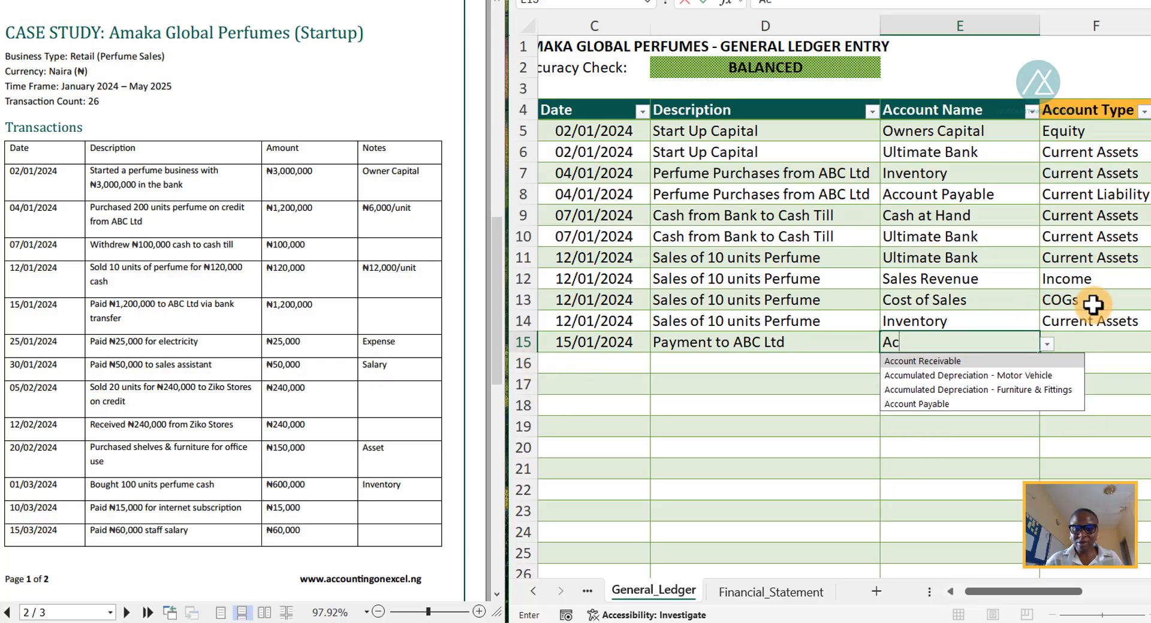
pyautogui.click(950, 403)
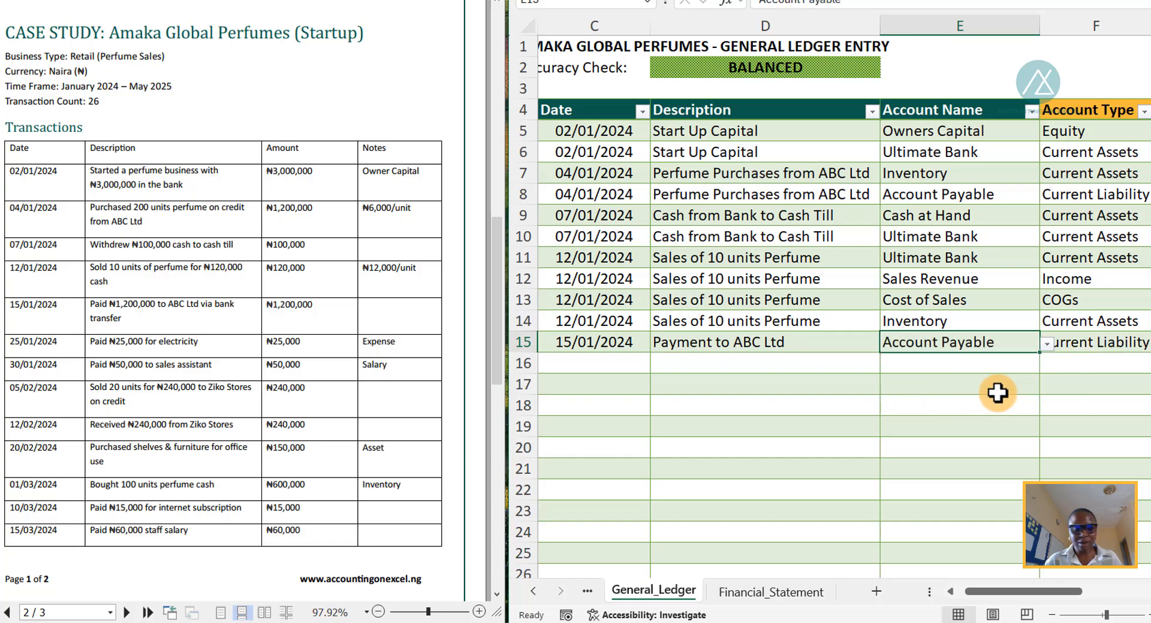
pyautogui.press('Tab')
pyautogui.press('Tab')
pyautogui.press('Tab')
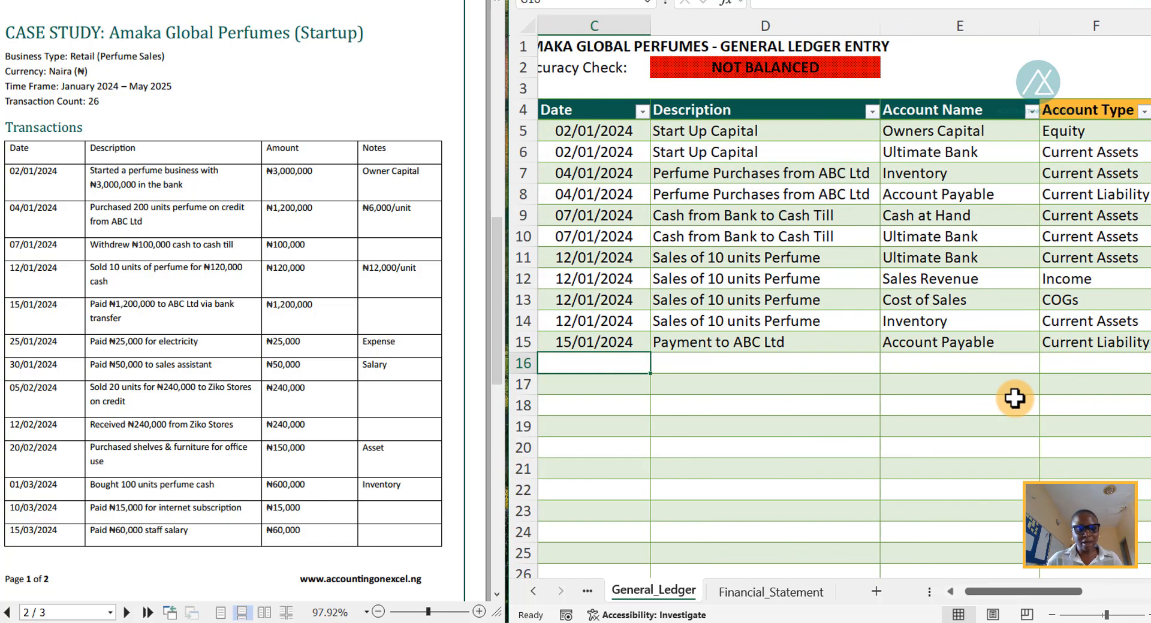
# - Fill row 16 with the same date 15/01/2024 and description Payment to ABC Ltd as the row above
pyautogui.hotkey('ctrl', 'd')
pyautogui.press('Tab')
pyautogui.hotkey('ctrl', 'd')
pyautogui.press('Tab')
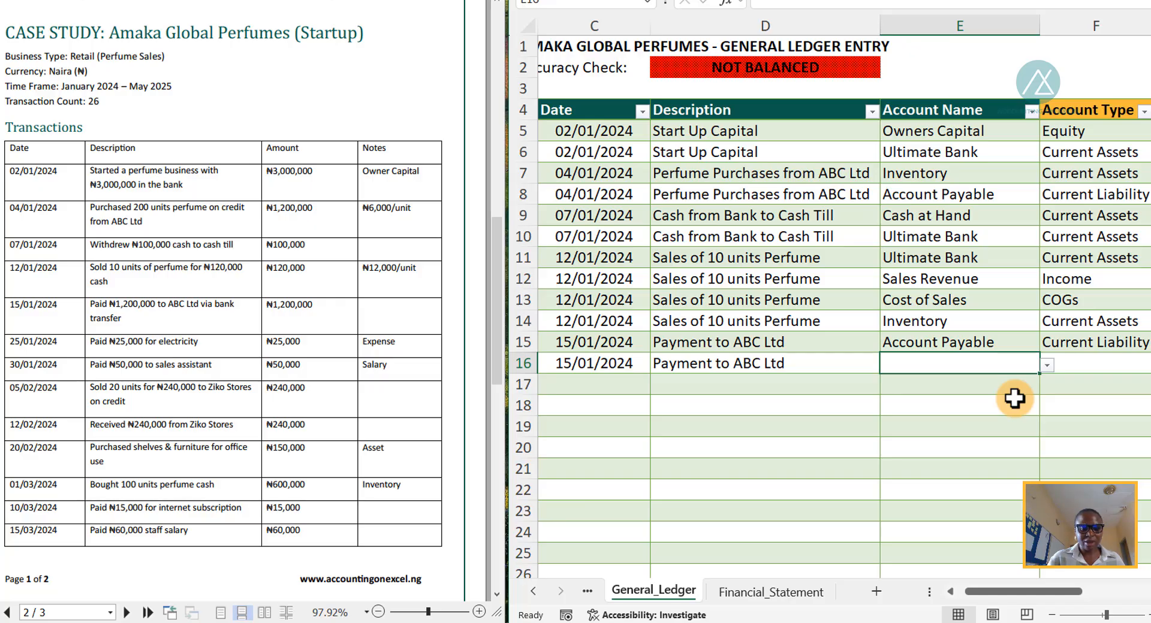
# - Set the account in row 16 to Ultimate Bank and enter a credit of 1,200,000
pyautogui.hotkey('ctrl', 'd')
pyautogui.write('a')
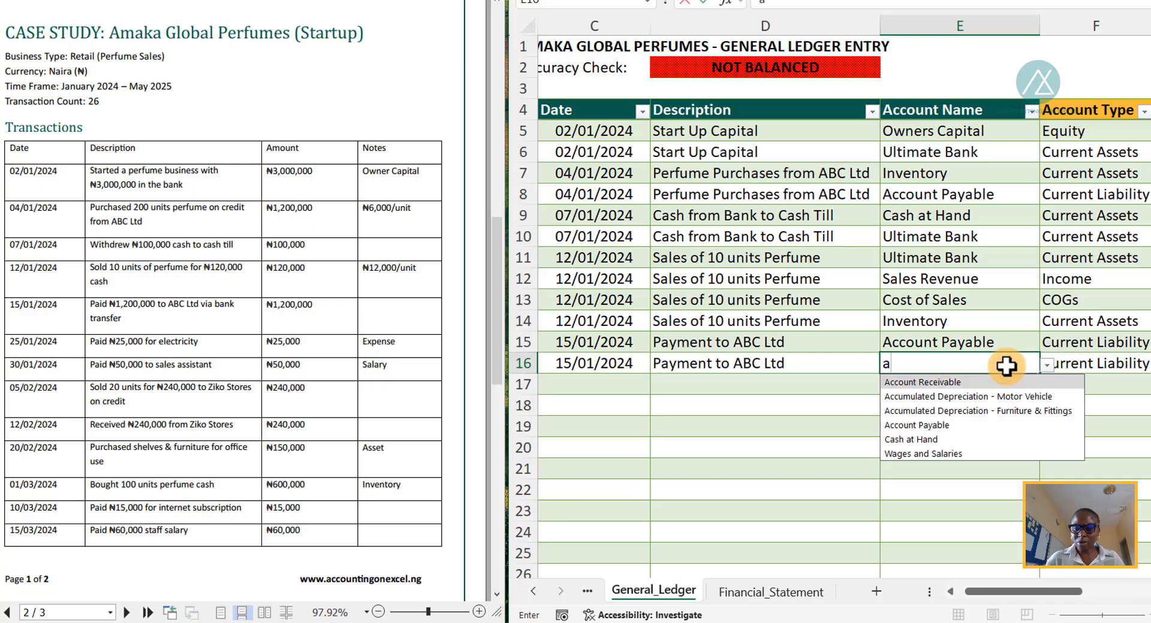
pyautogui.press('BackSpace')
pyautogui.write('Ultimate Bank')
pyautogui.press('Tab')
pyautogui.press('Tab')
pyautogui.press('Tab')
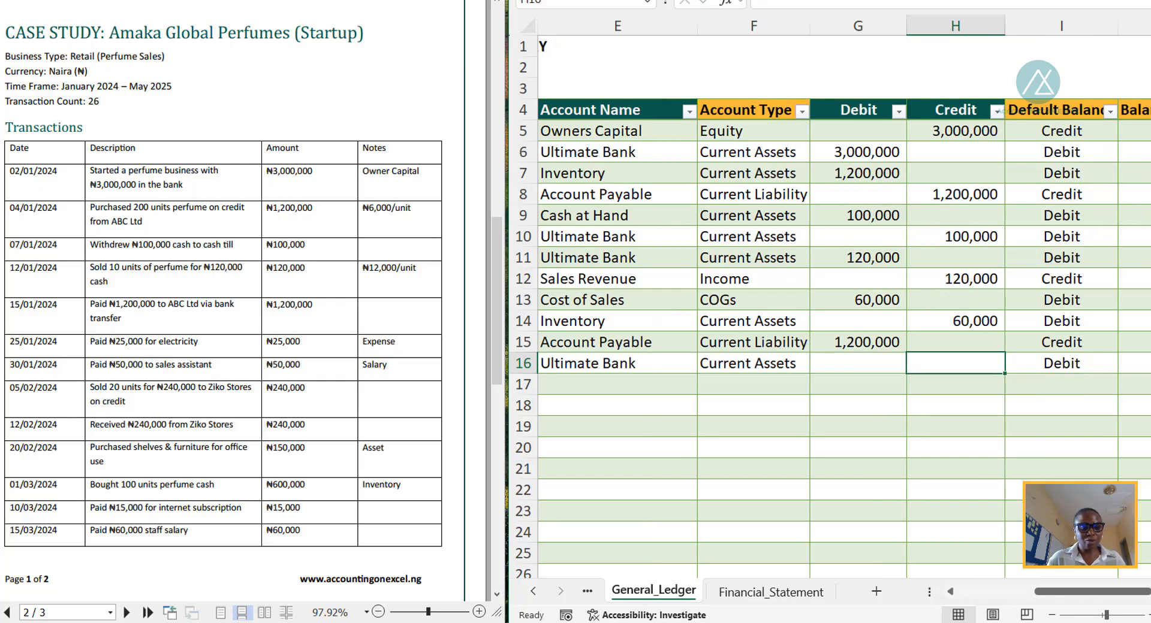
pyautogui.write('1200000')
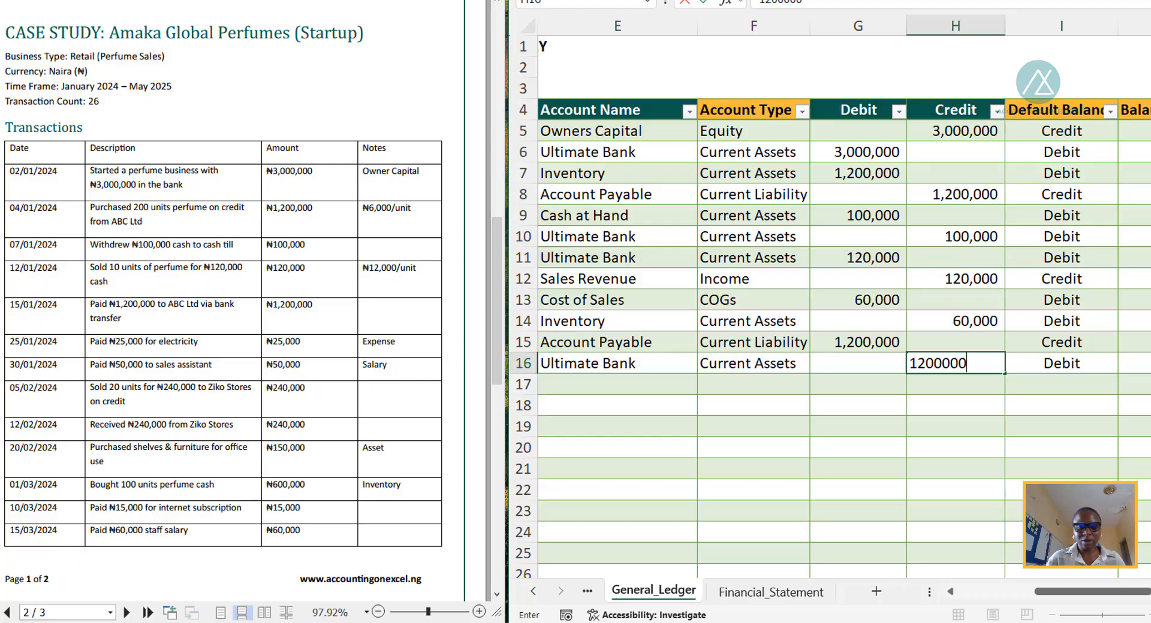
pyautogui.press('Tab')
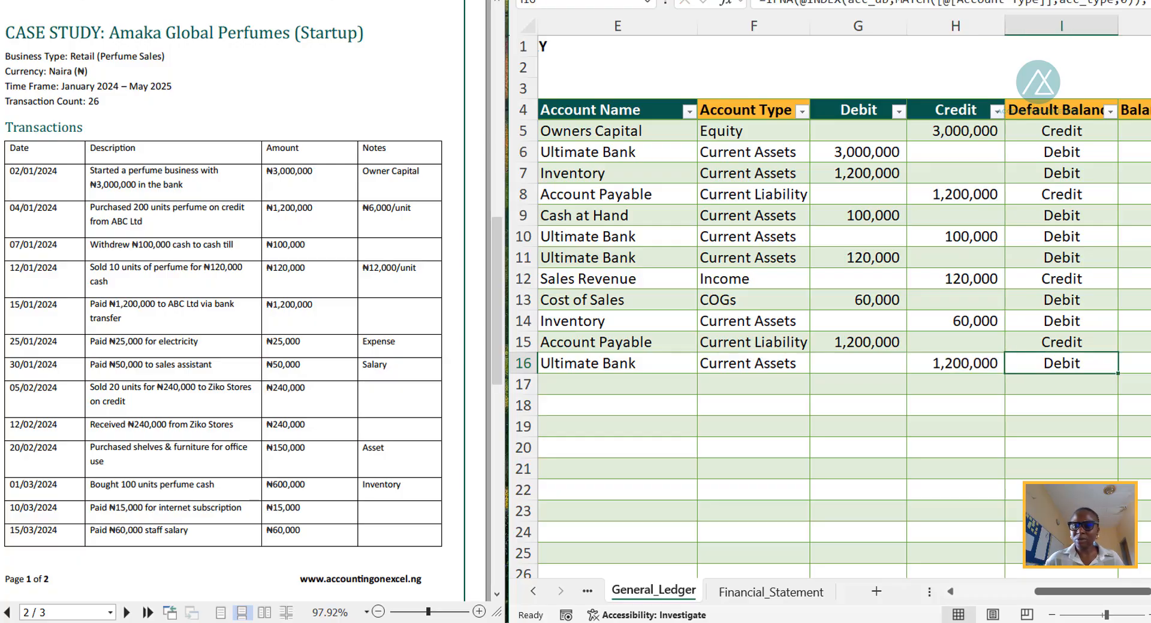
pyautogui.press('Tab')
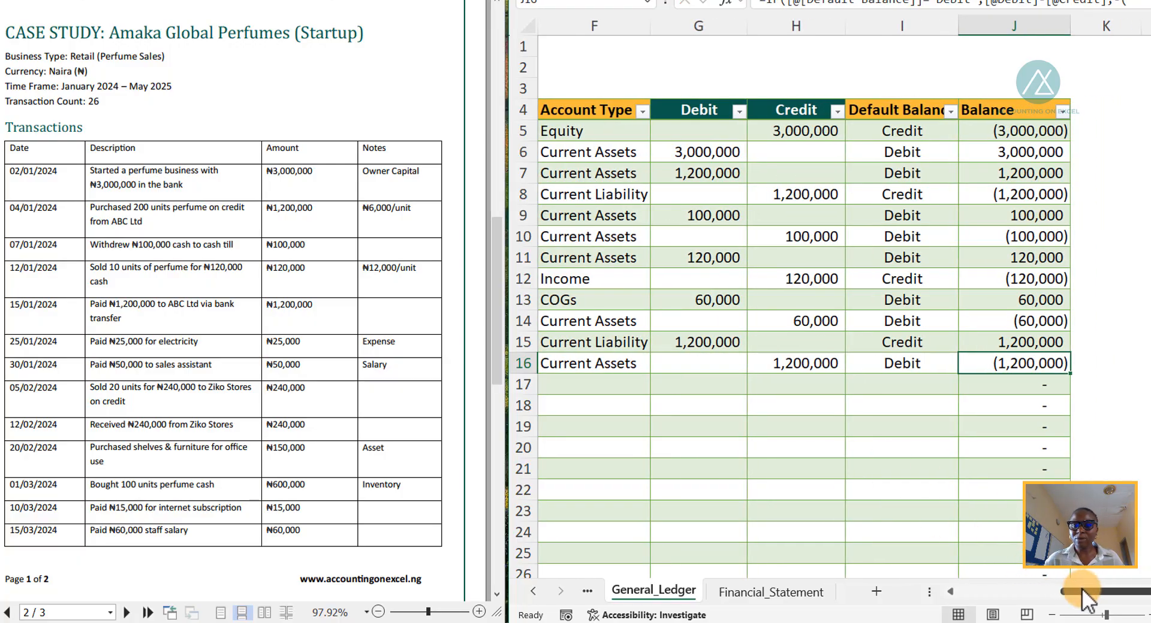
# - Enter the date 25/01/2024 and the description Electricity Expense in row 17 of the ledger
pyautogui.moveTo(1082, 591); pyautogui.dragTo(772, 579)
pyautogui.click(632, 381)
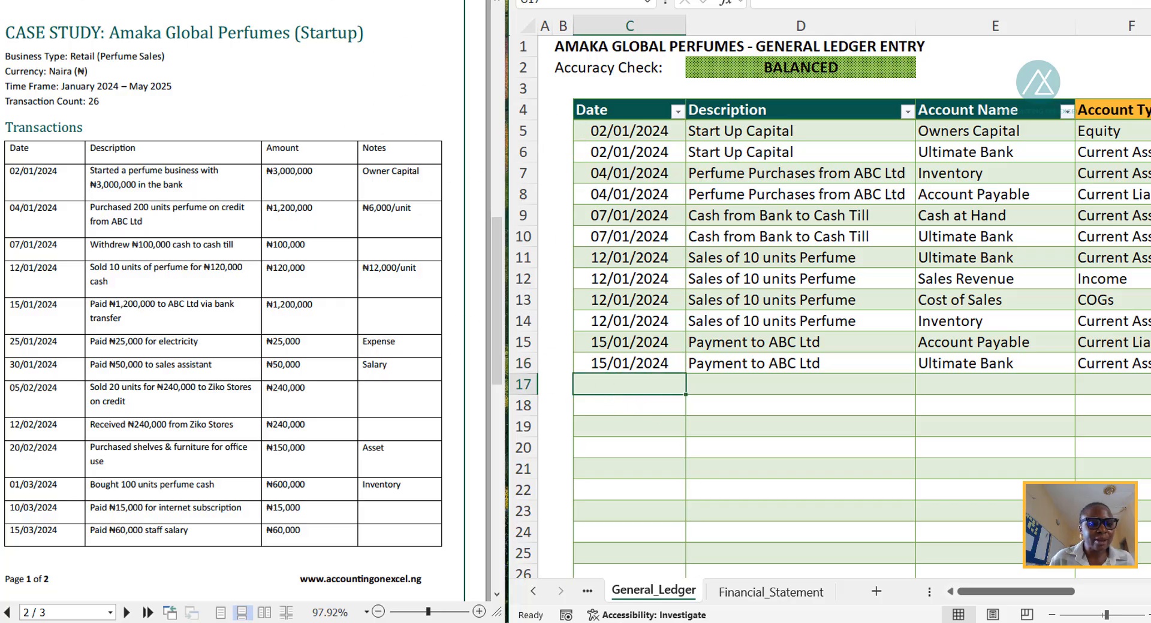
pyautogui.click(33, 345)
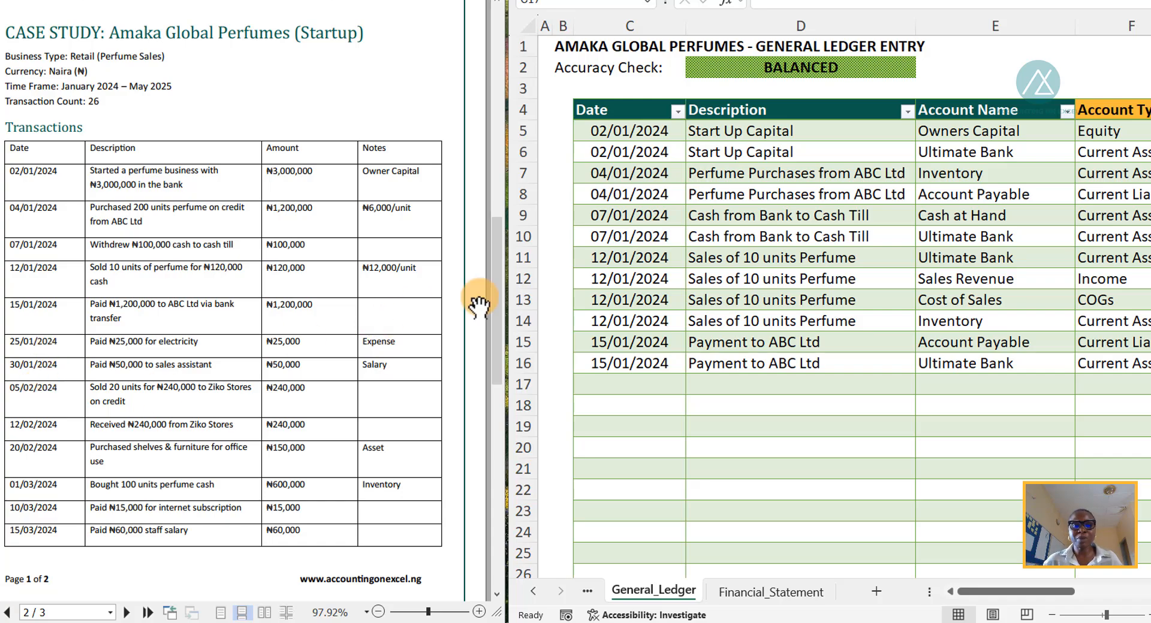
pyautogui.click(634, 378)
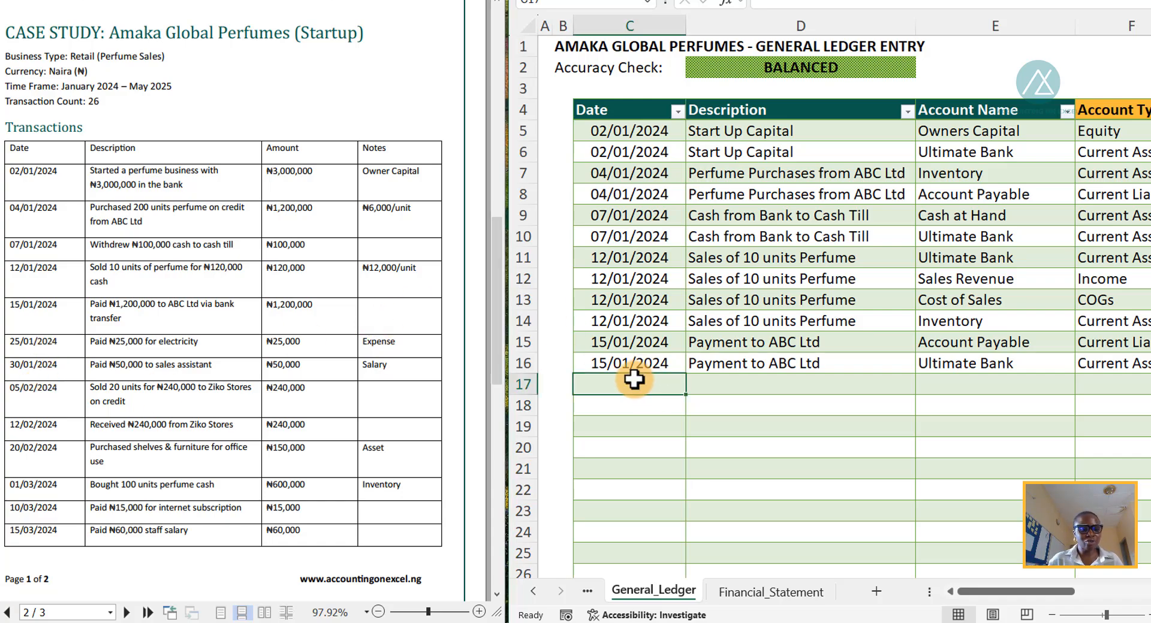
pyautogui.write('25')
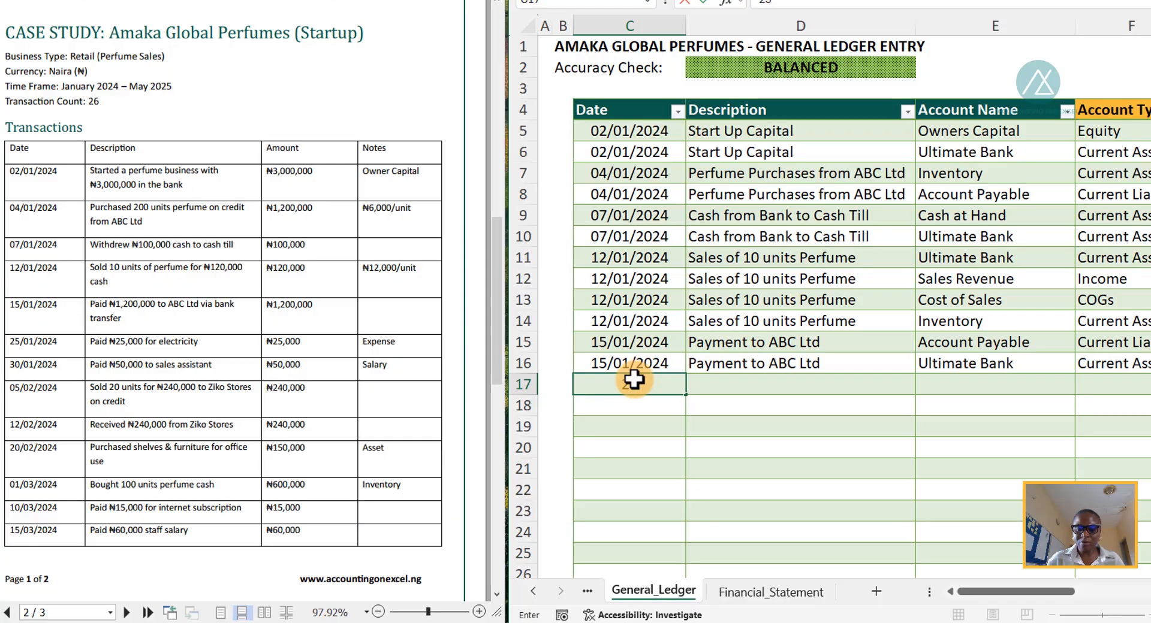
pyautogui.write('/01/2024')
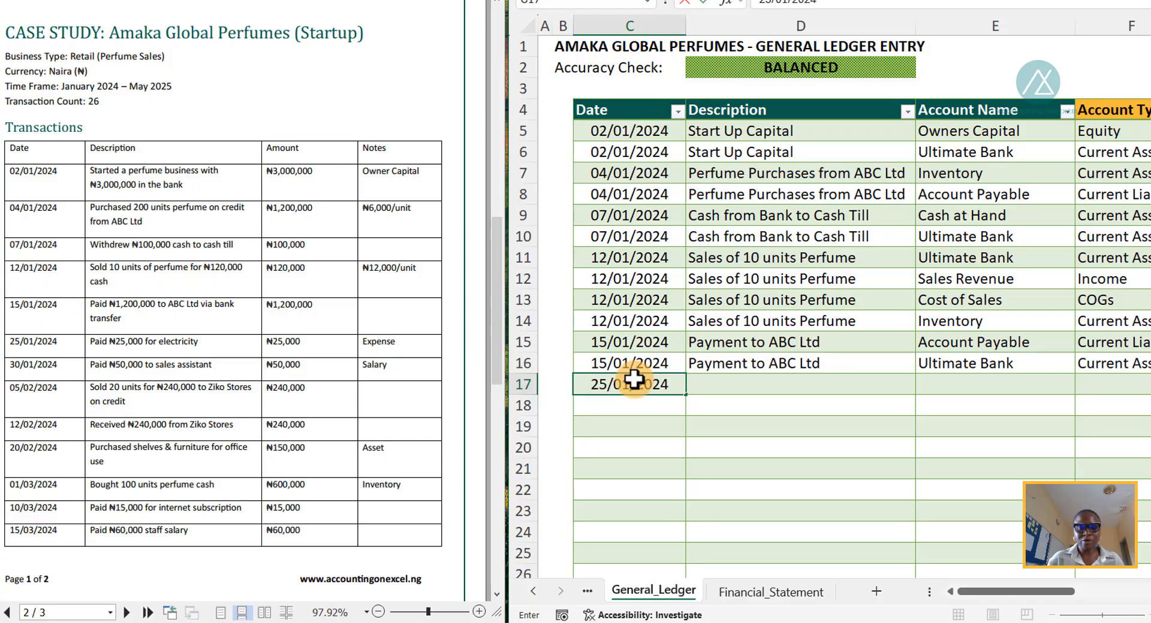
pyautogui.press('Tab')
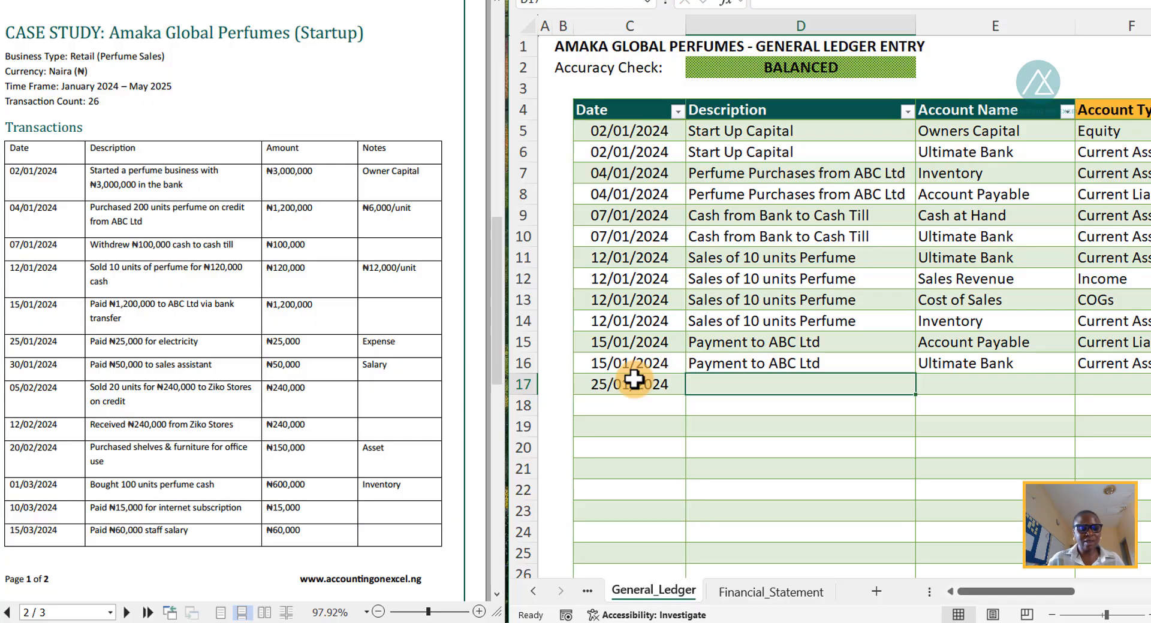
pyautogui.write('Electr')
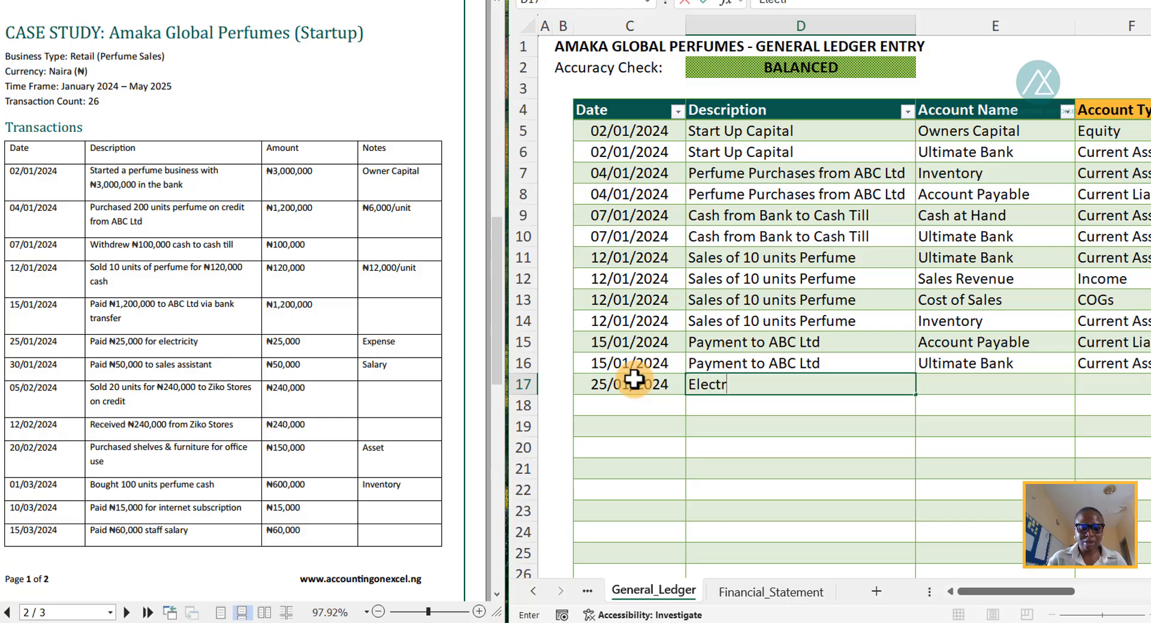
pyautogui.write('icity')
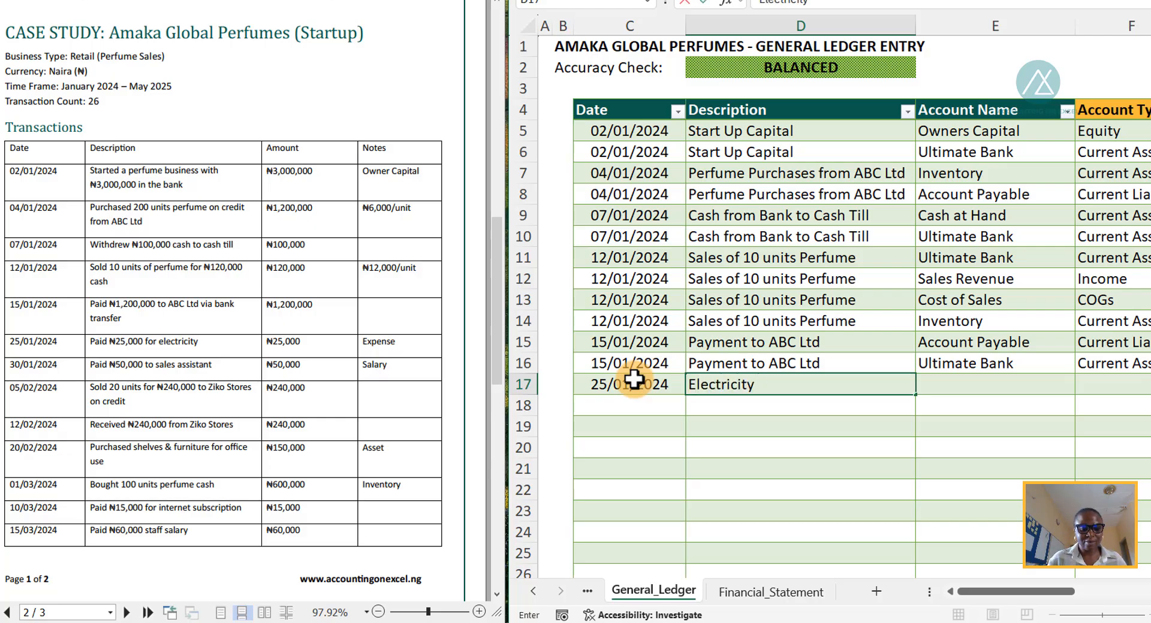
pyautogui.write(' Expense')
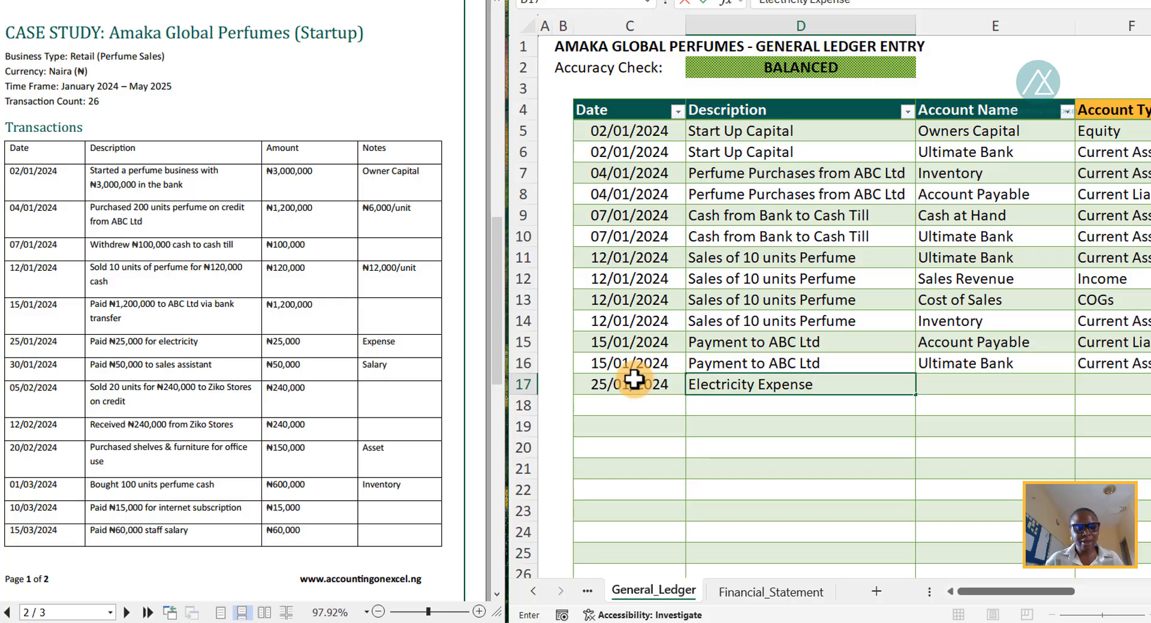
pyautogui.press('Tab')
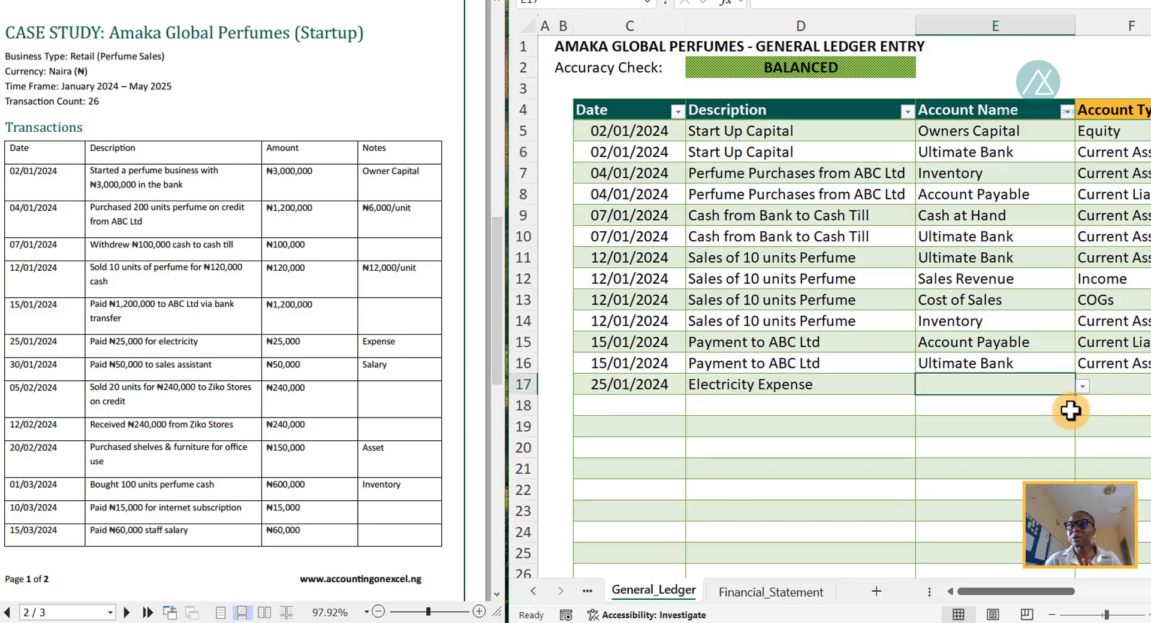
# - Set the account in row 17 to Cash at Hand and enter a credit of 25,000
pyautogui.click(1083, 389)
pyautogui.click(994, 419)
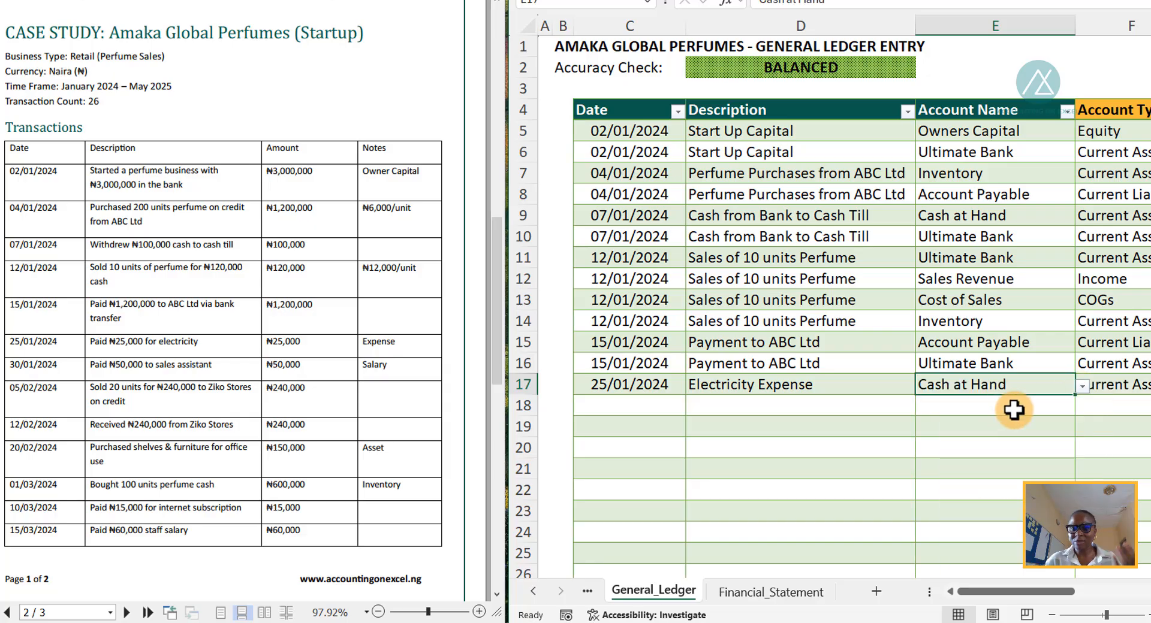
pyautogui.press('Tab')
pyautogui.press('Tab')
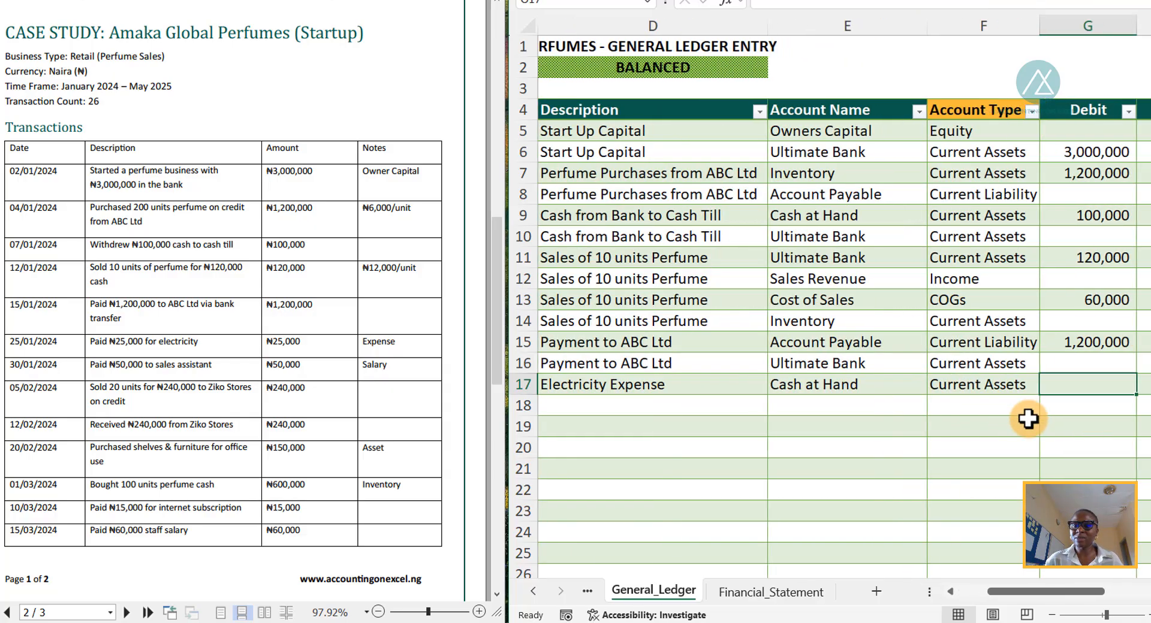
pyautogui.press('Tab')
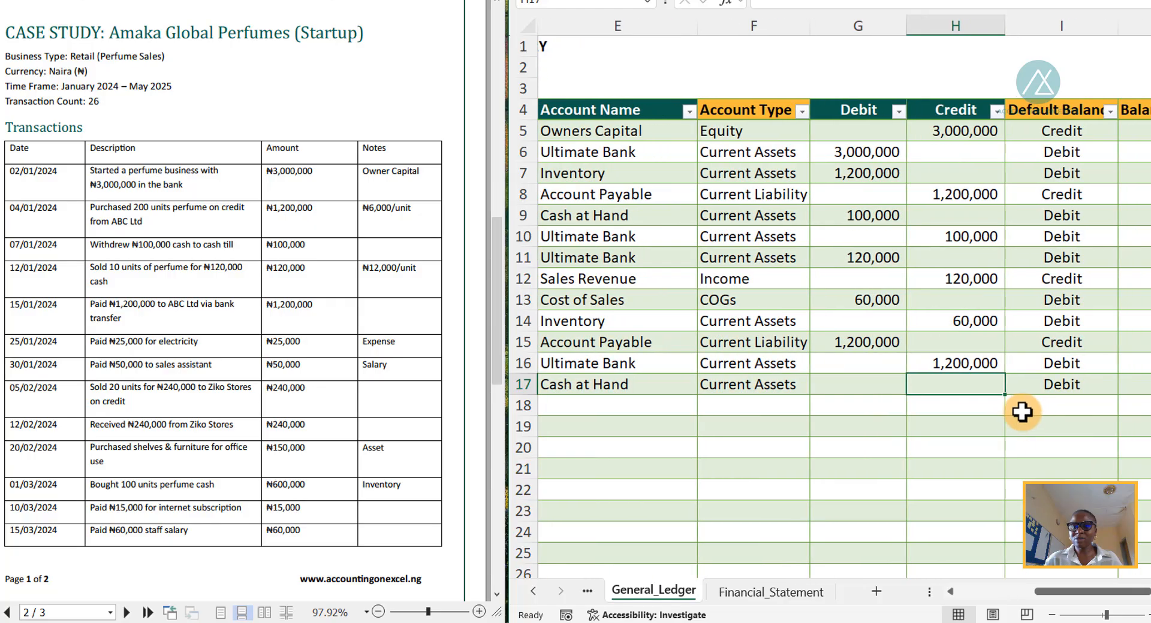
pyautogui.write('25')
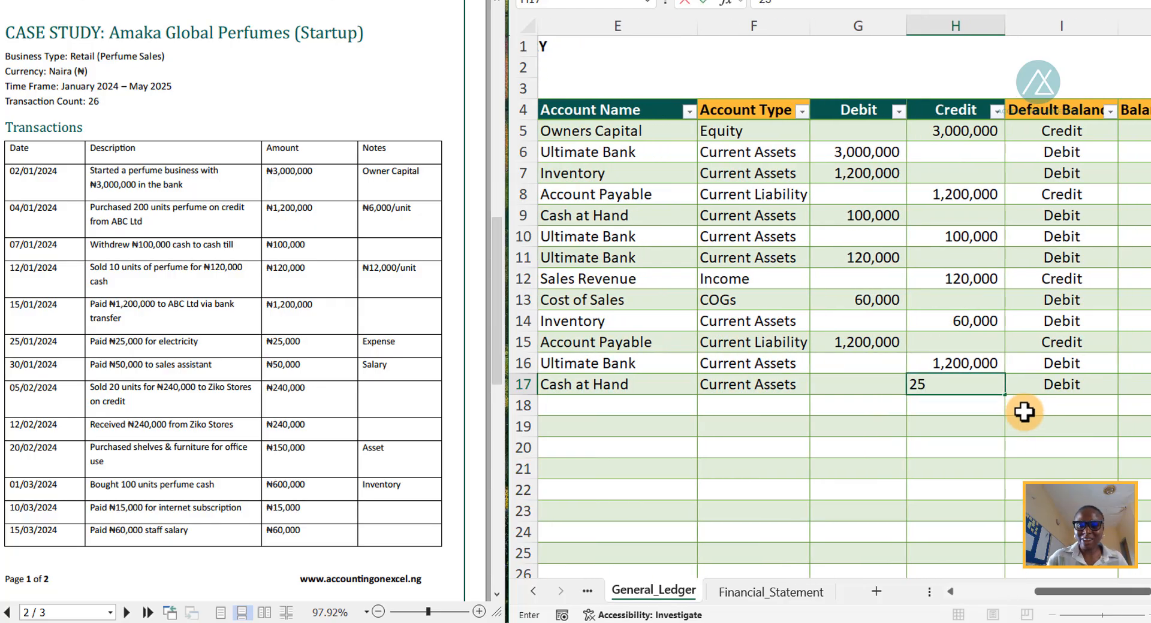
pyautogui.write('000')
pyautogui.press('Tab')
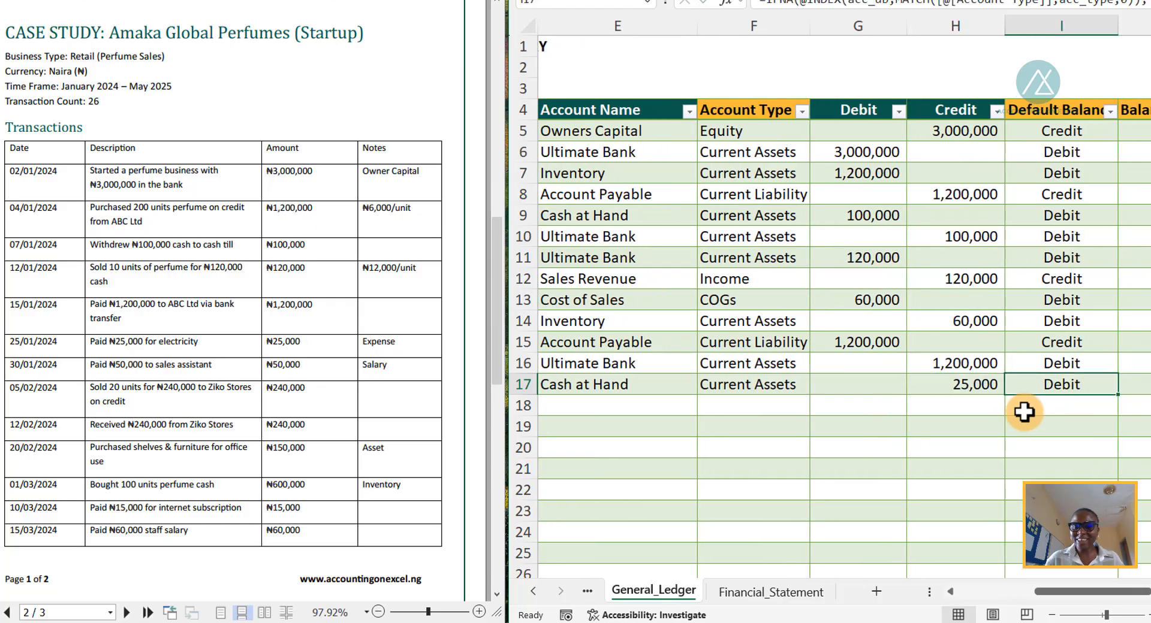
pyautogui.press('Tab')
pyautogui.press('Return')
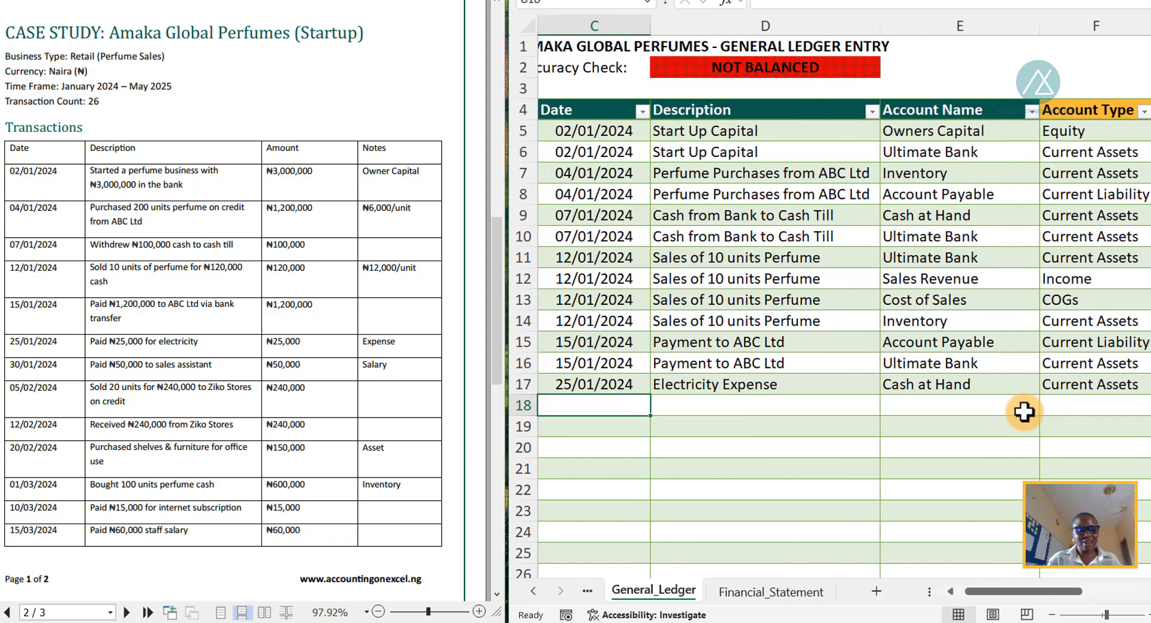
# - Fill row 18 with the same date 25/01/2024 and description Electricity Expense as the row above
pyautogui.hotkey('ctrl', 'd')
pyautogui.press('Tab')
pyautogui.hotkey('ctrl', 'd')
pyautogui.press('Tab')
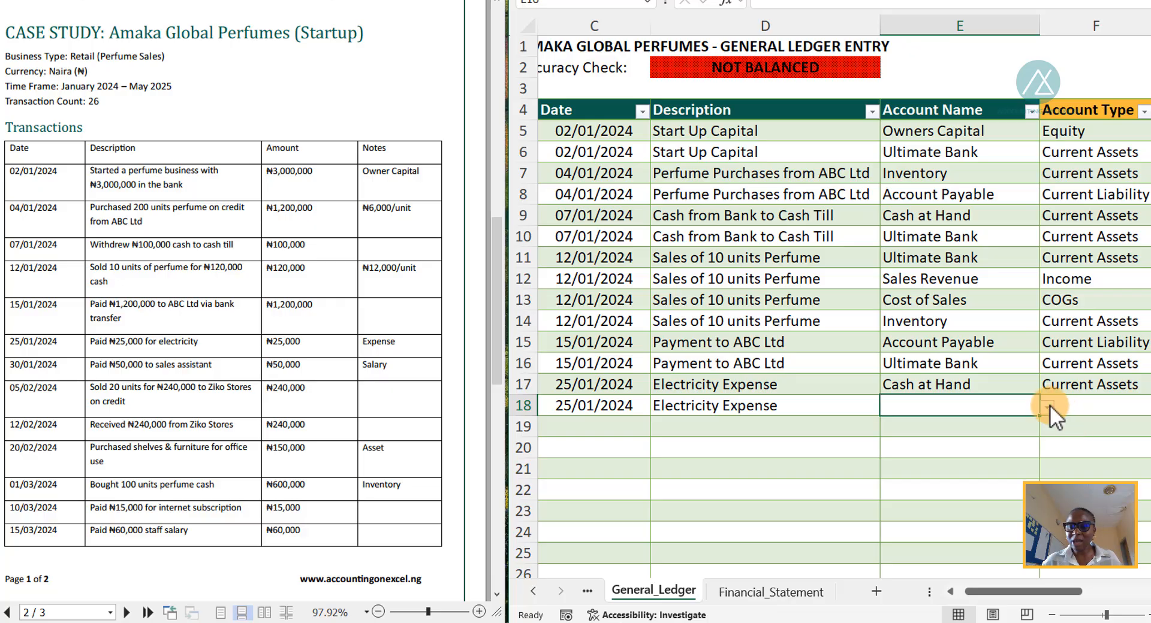
# - Set the account in row 18 to Electricity Expense and enter a debit of 25,000
pyautogui.write('E')
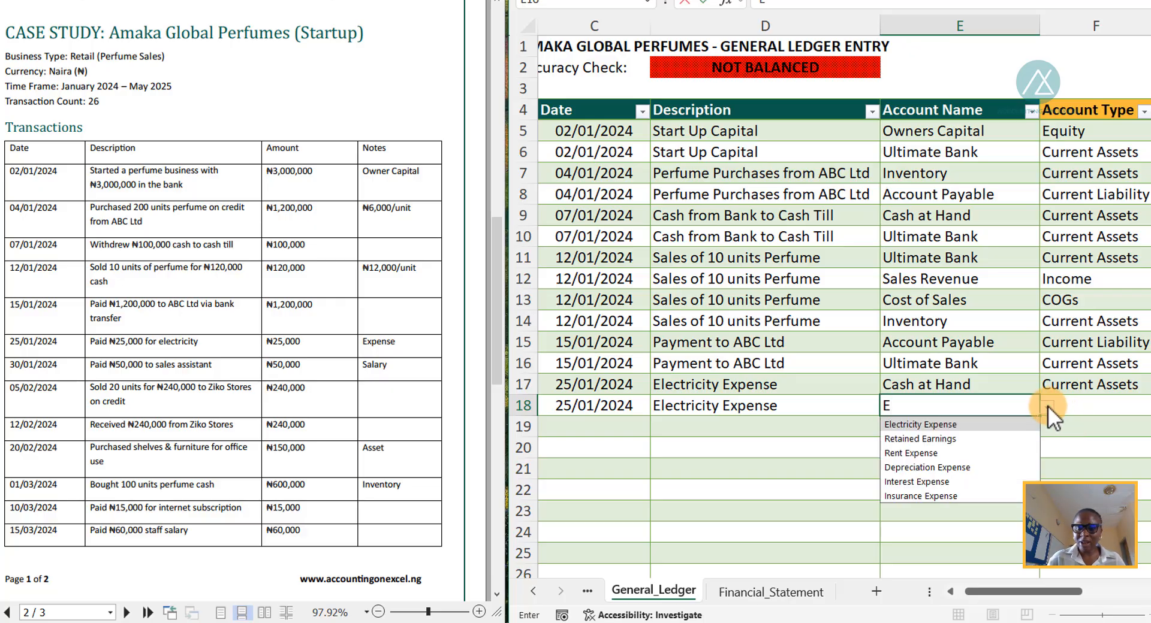
pyautogui.write('l')
pyautogui.click(974, 423)
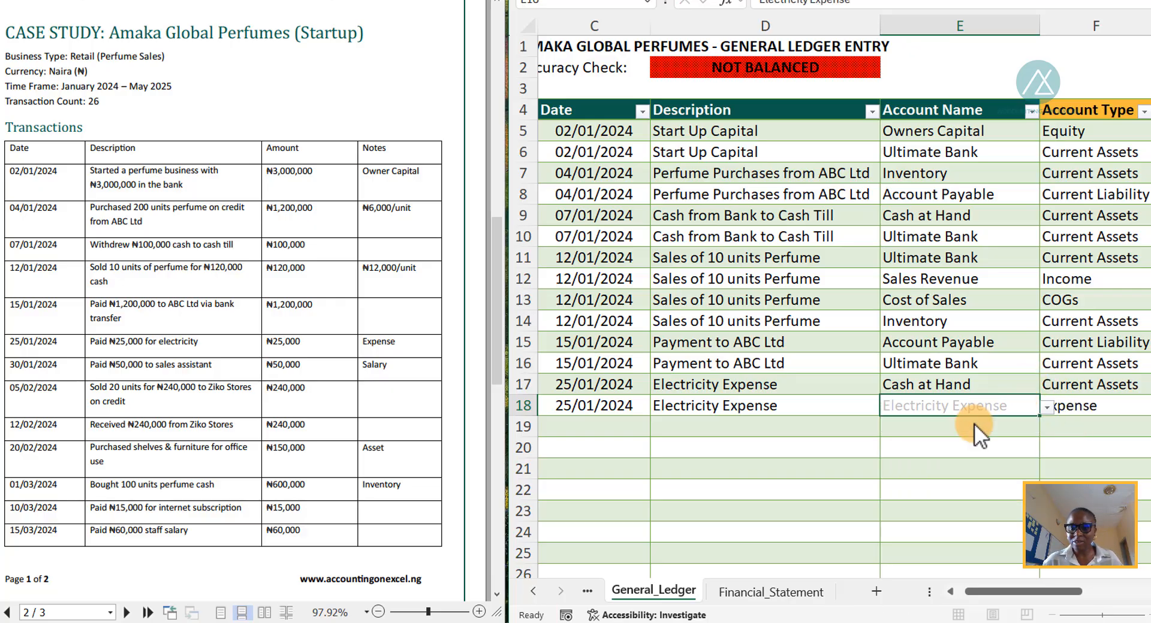
pyautogui.press('Tab')
pyautogui.press('Tab')
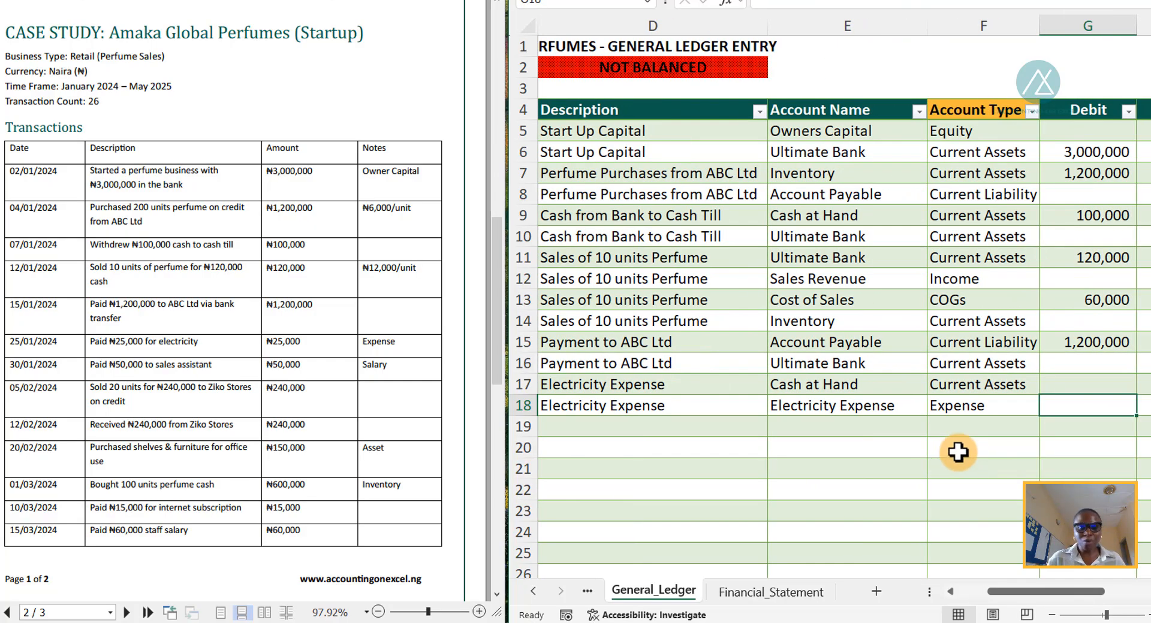
pyautogui.write('25000')
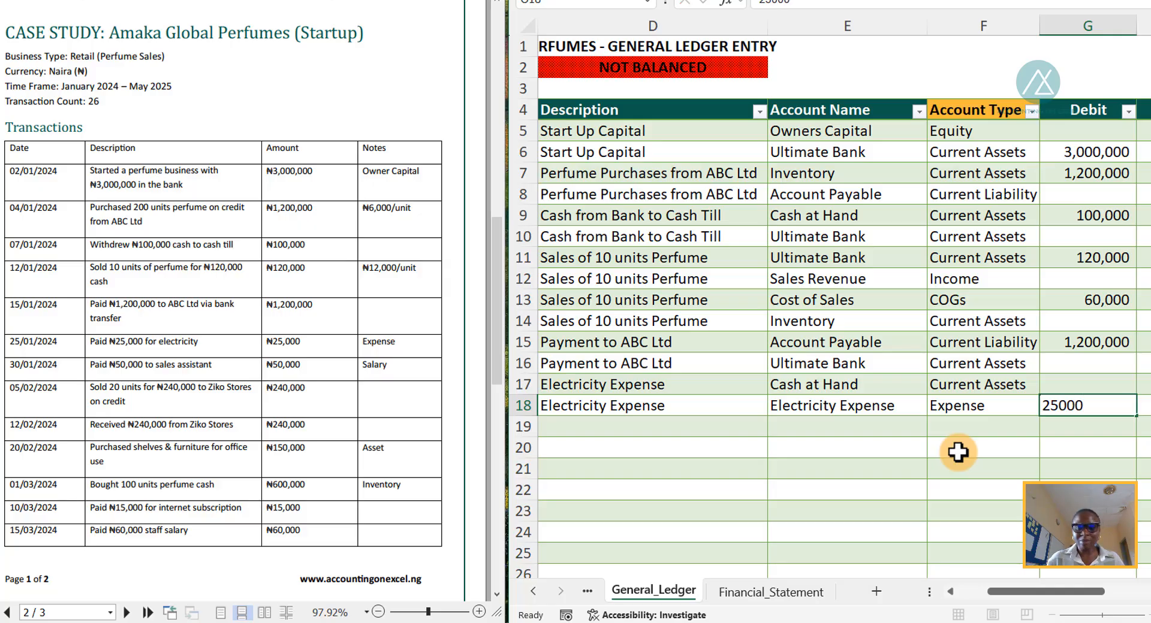
pyautogui.press('Tab')
pyautogui.press('Tab')
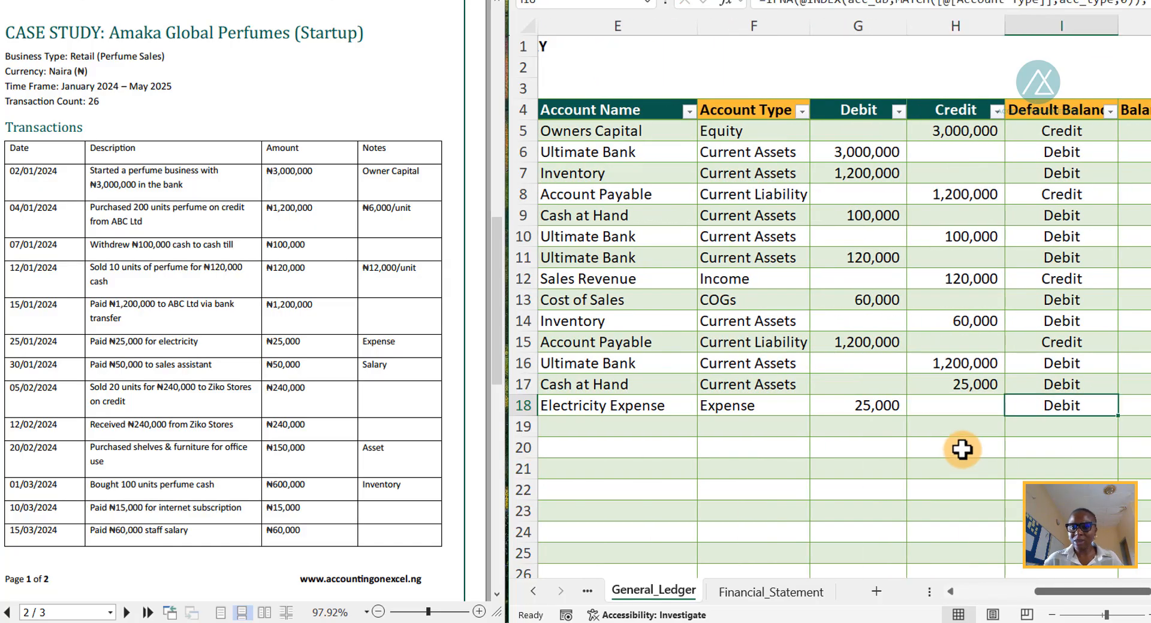
pyautogui.press('Tab')
pyautogui.press('Return')
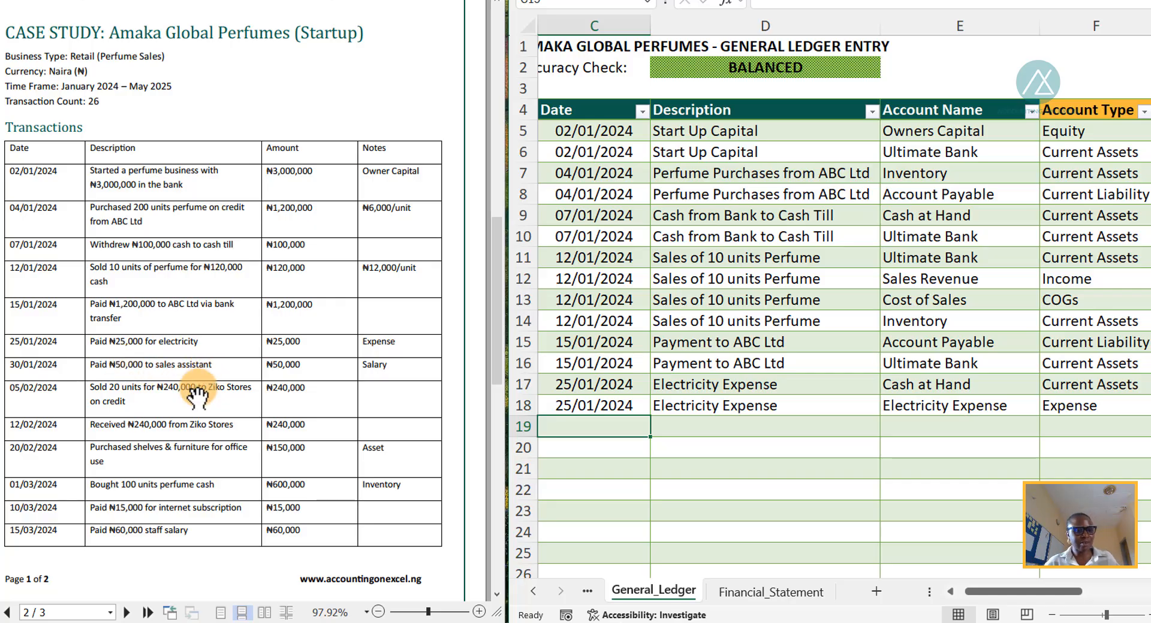
# - Enter the date 30/01/2024 and the description Sales Assistant Salary in row 19 of the ledger
pyautogui.write('3')
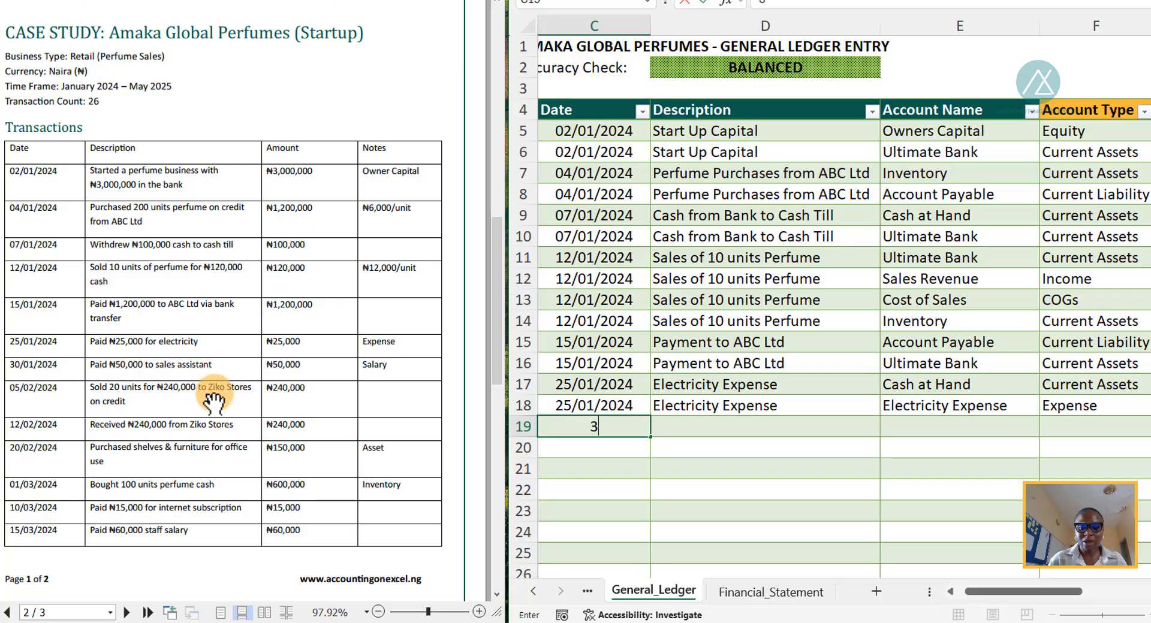
pyautogui.write('0/01/2024')
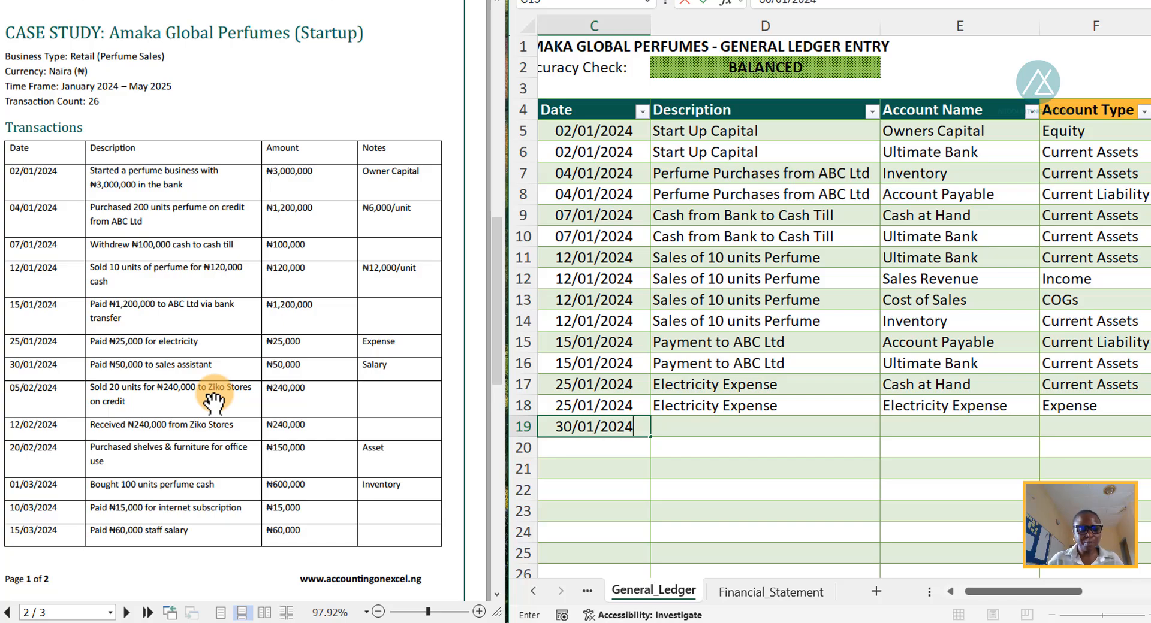
pyautogui.press('Tab')
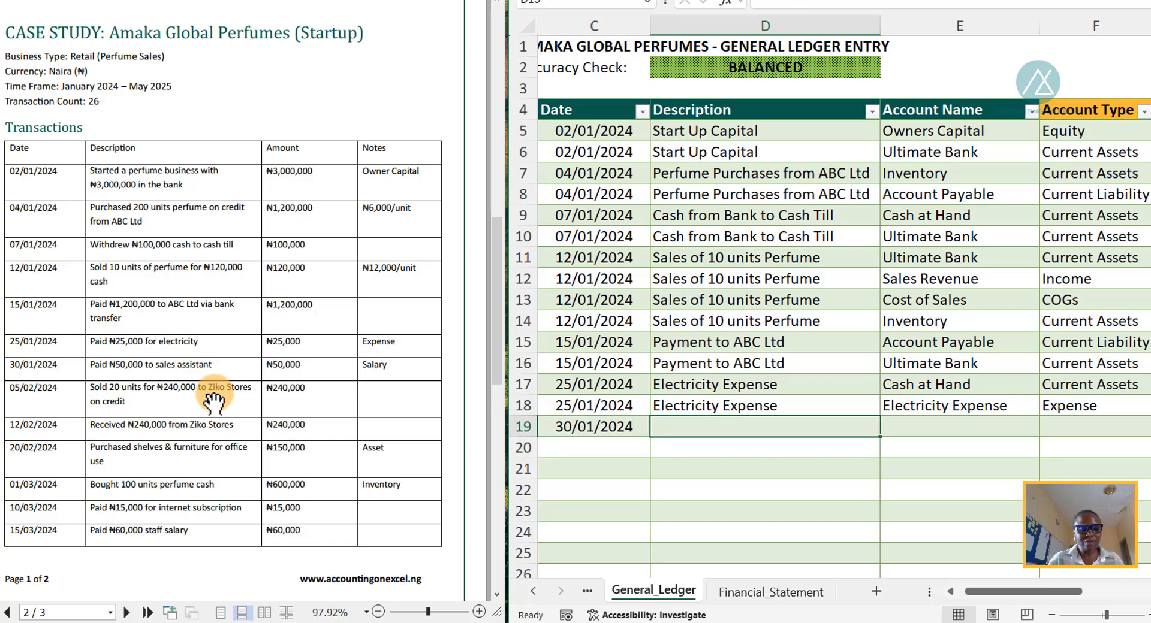
pyautogui.write('Sales ')
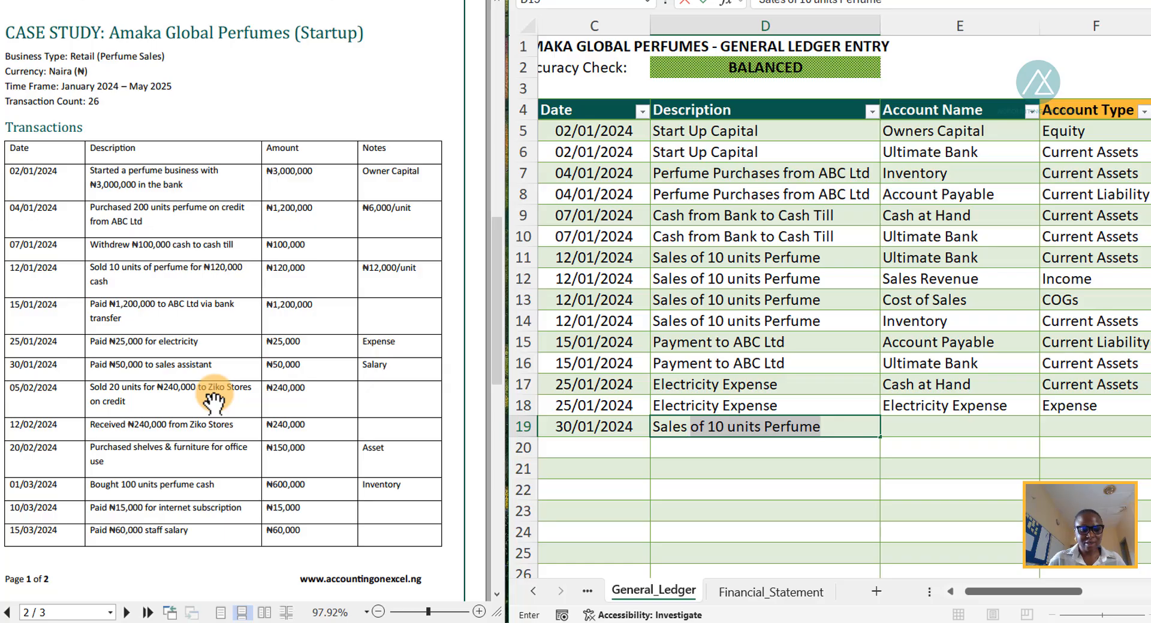
pyautogui.write('Assistant Salary')
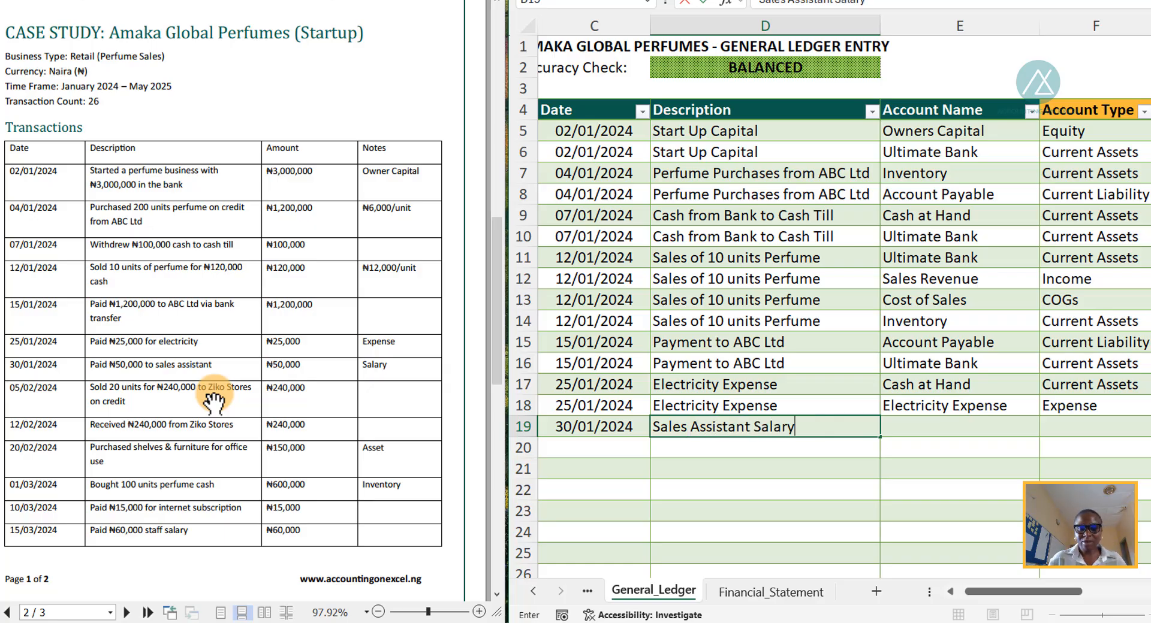
pyautogui.press('Tab')
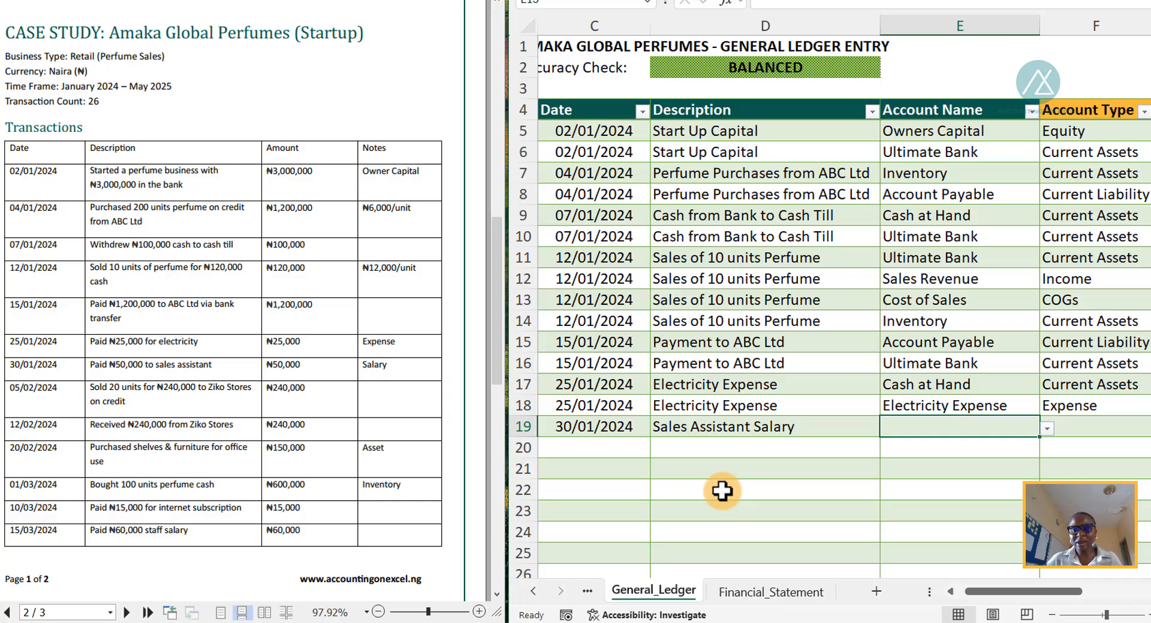
# - Set the account in row 19 to Wages and Salaries and go to that row's debit cell
pyautogui.write('Sa')
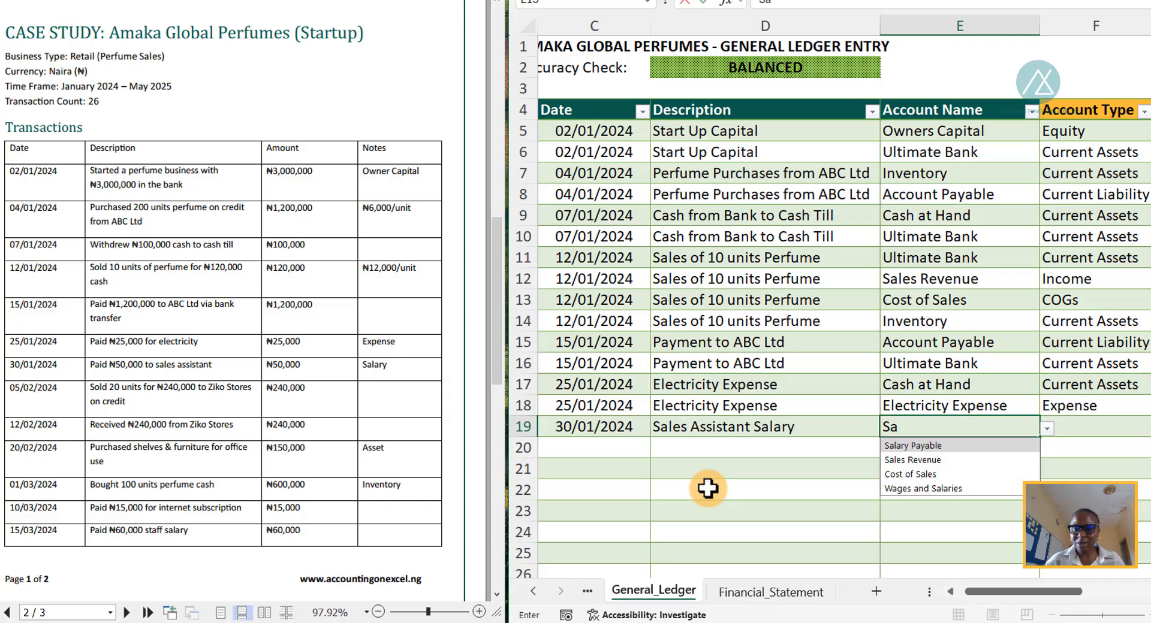
pyautogui.click(908, 489)
pyautogui.click(1045, 481)
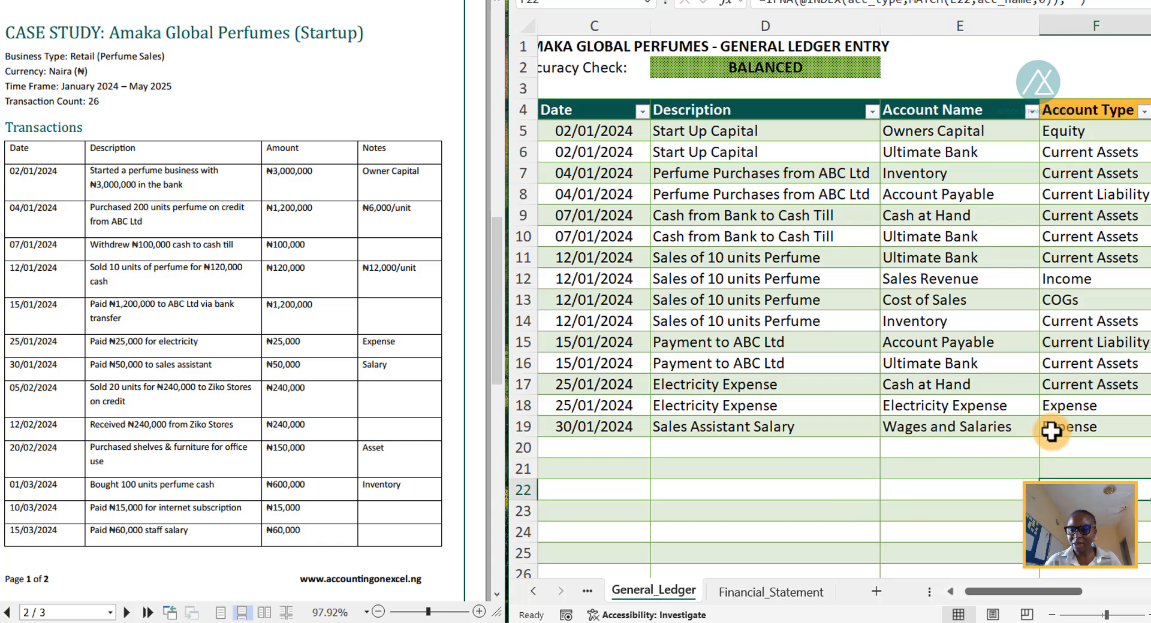
pyautogui.click(1051, 431)
pyautogui.press('Right')
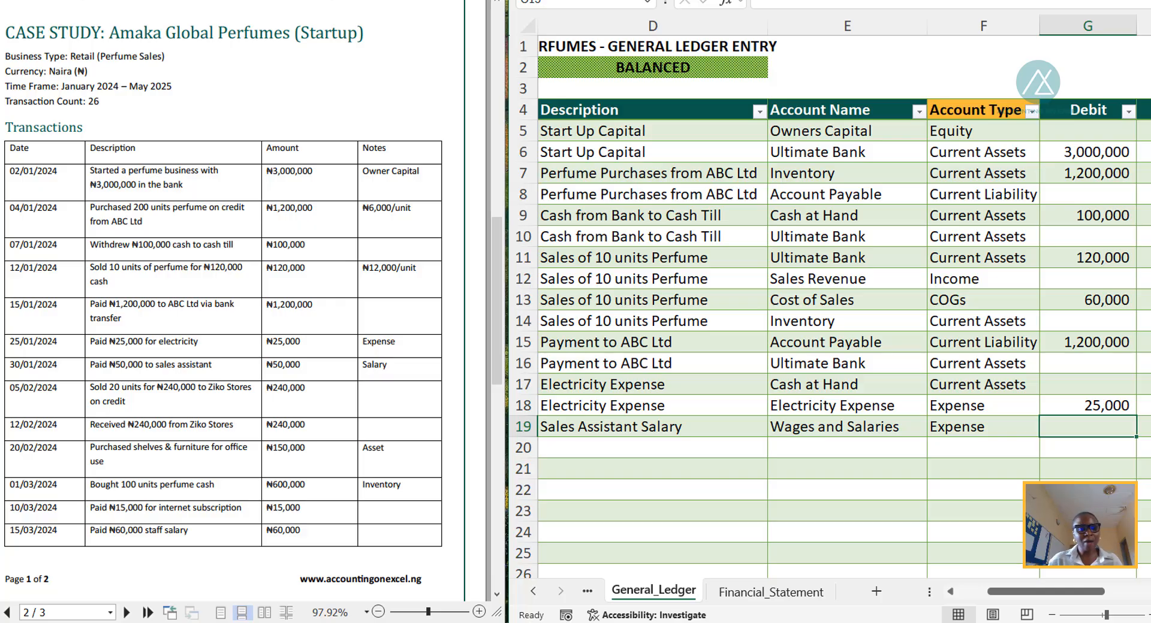
# - Debit 50,000 to Wages and Salaries in the Sales Assistant Salary entry on row 19
pyautogui.write('50000')
pyautogui.press('Tab')
pyautogui.press('Tab')
pyautogui.press('Tab')
pyautogui.press('Tab')
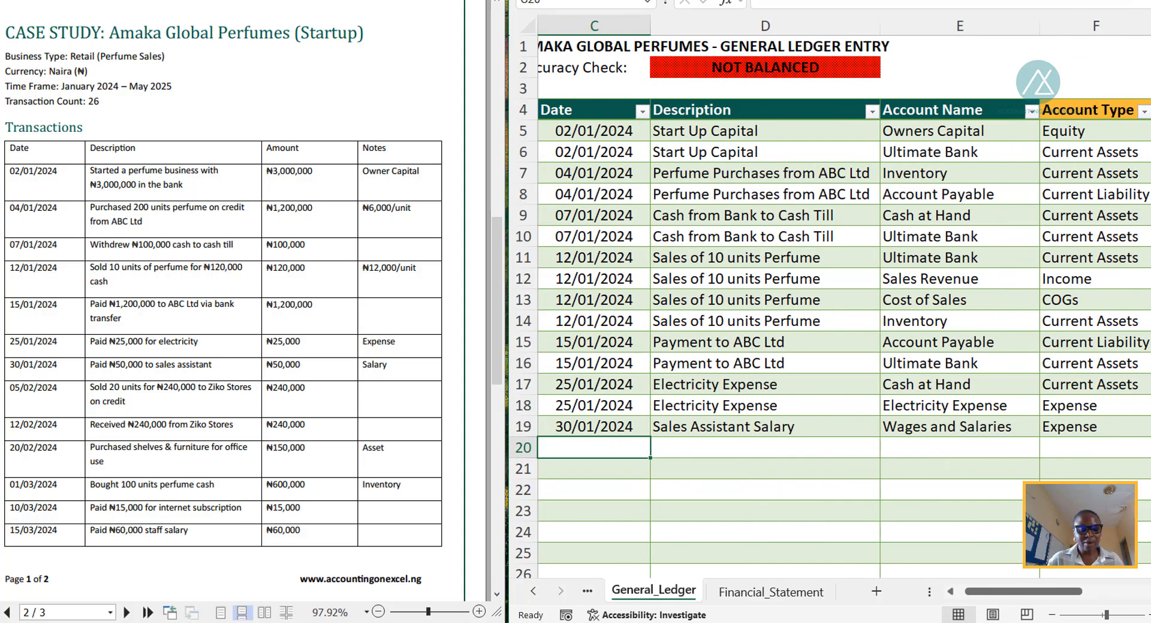
# - Repeat the date and description from row 19 in row 20 and set its account name to Ultimate Bank
pyautogui.hotkey('ctrl', 'd')
pyautogui.press('Tab')
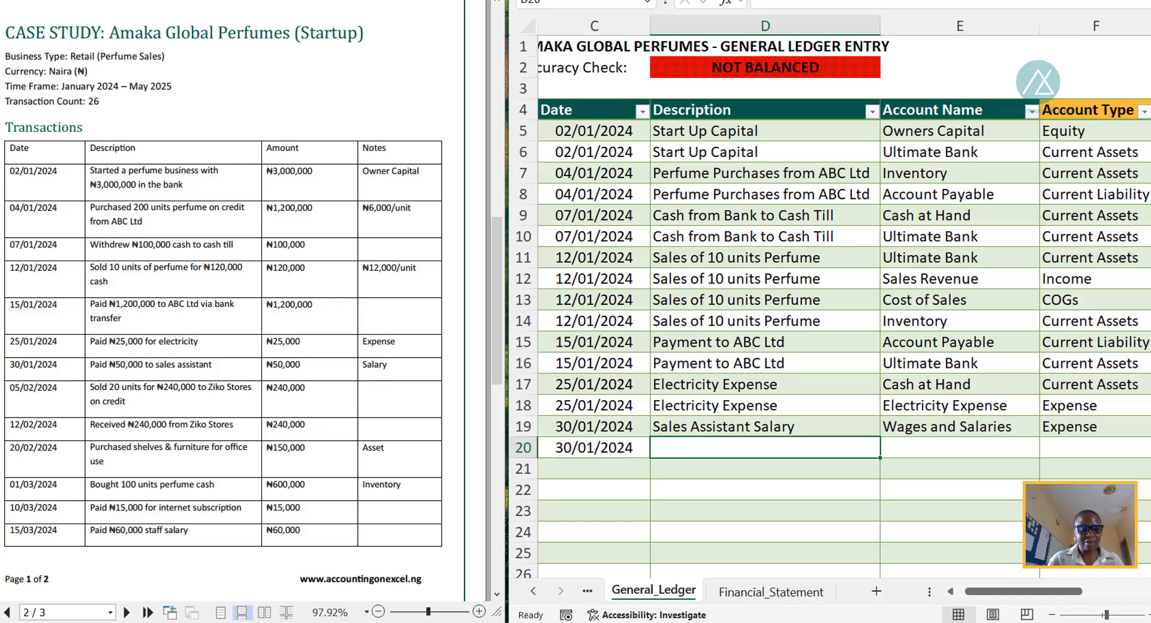
pyautogui.hotkey('ctrl', 'd')
pyautogui.press('Tab')
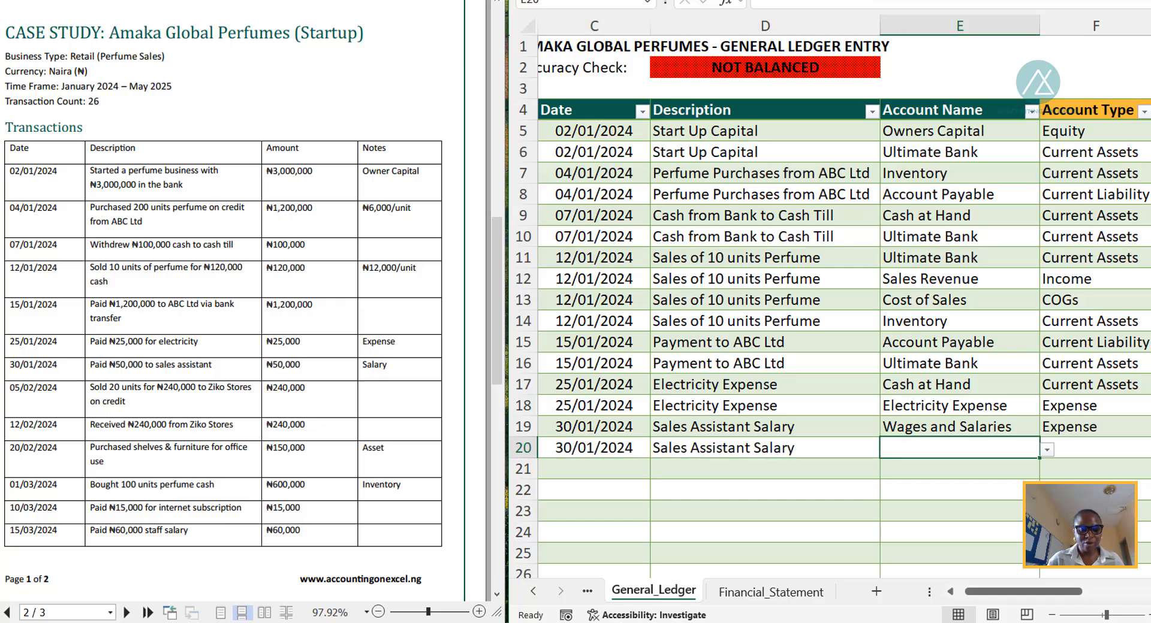
pyautogui.write('Ul')
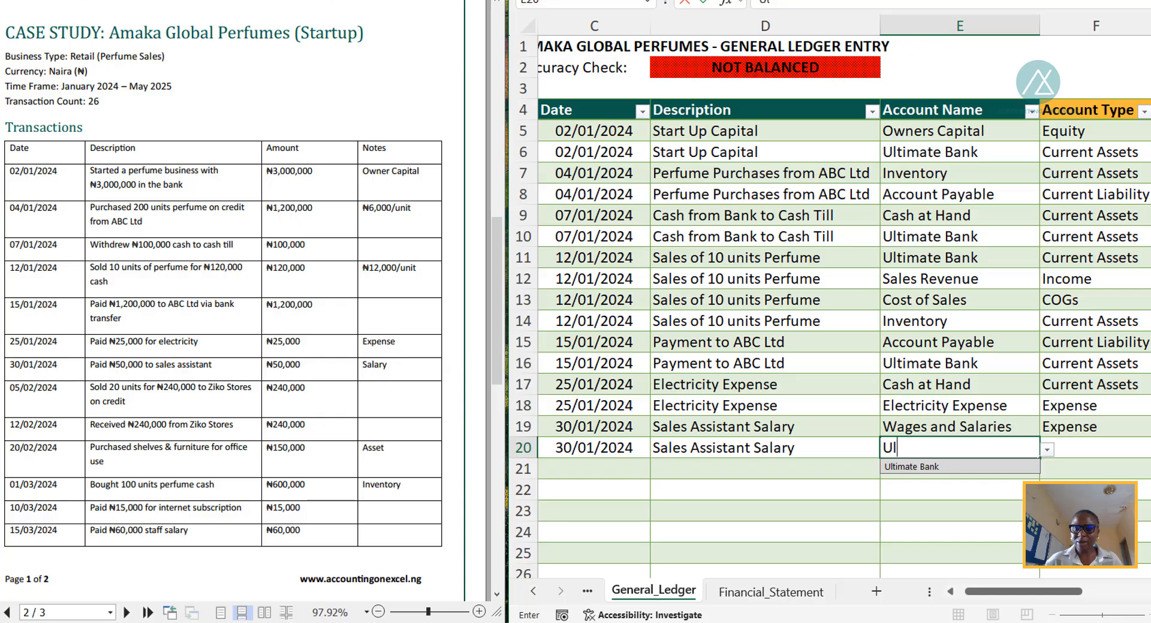
pyautogui.click(1004, 466)
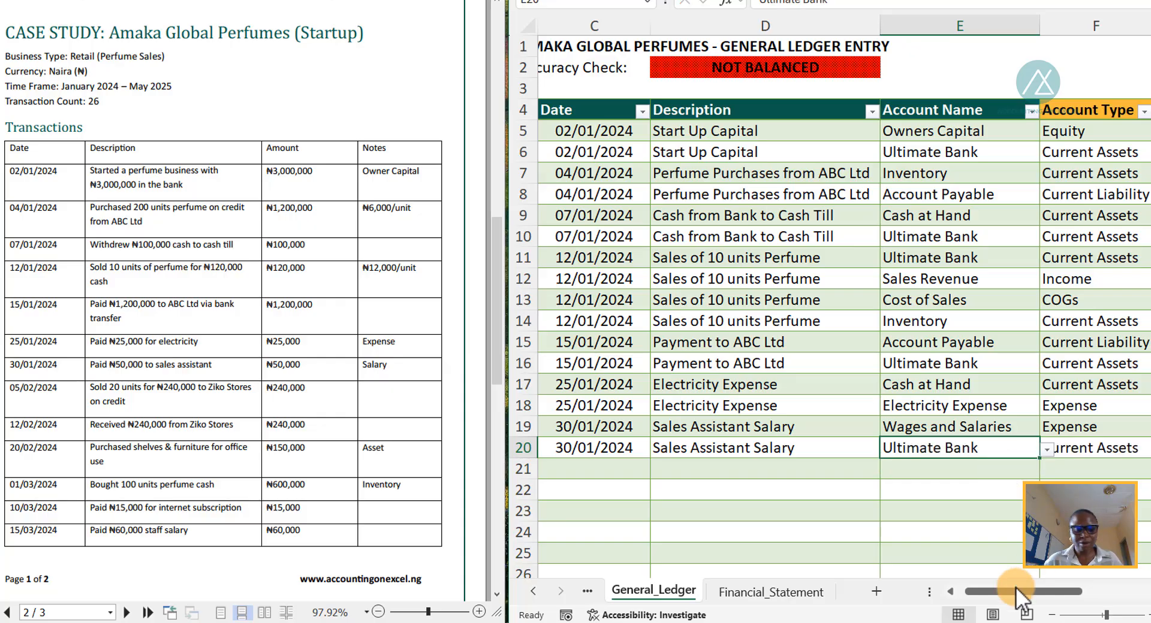
# - Credit 50,000 to Ultimate Bank in row 20, completing the salary entry
pyautogui.press('Tab')
pyautogui.press('Tab')
pyautogui.press('Tab')
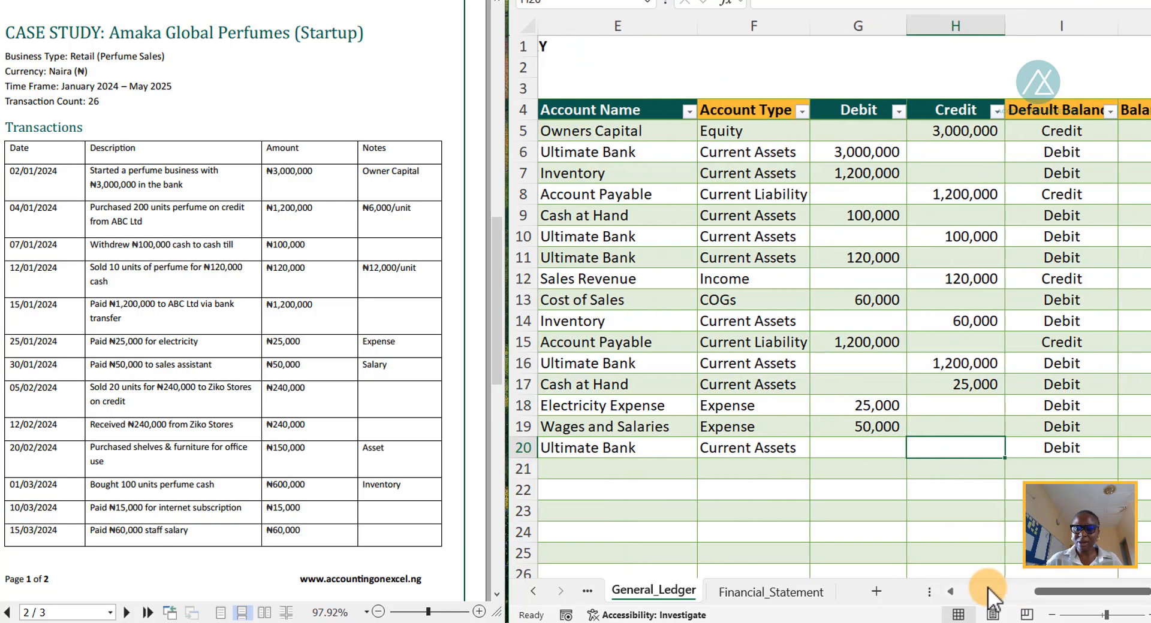
pyautogui.write('50000')
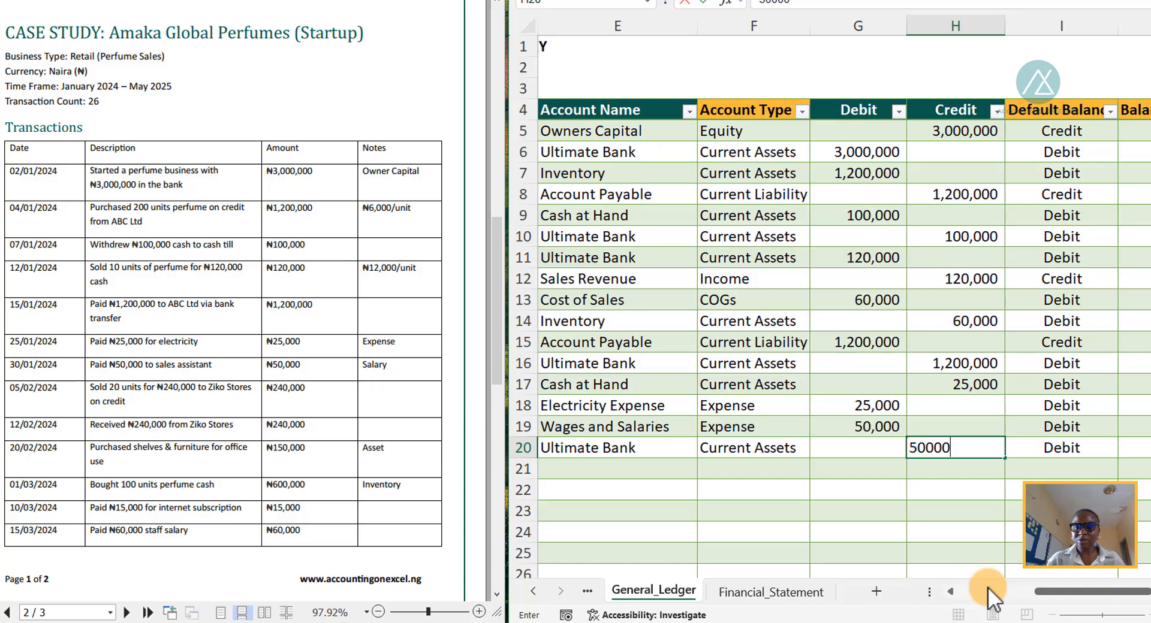
pyautogui.press('Tab')
pyautogui.press('Tab')
pyautogui.press('Tab')
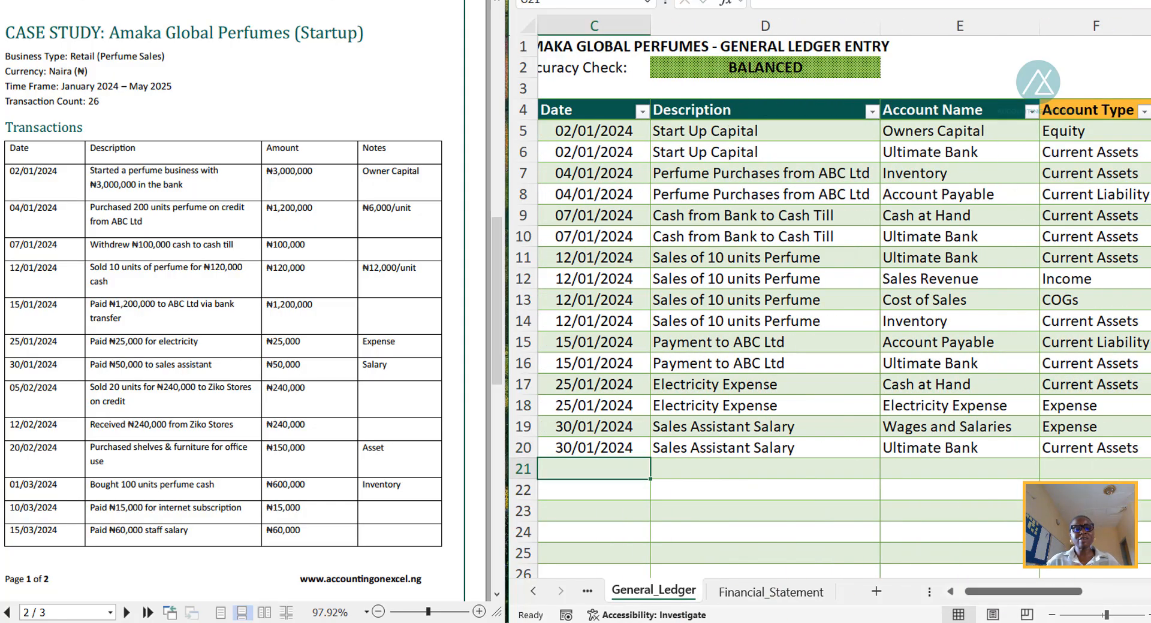
# - Start a ledger entry in row 21 dated 05/02/2024 with the description "Sales to Ziko Stores on Credit"
pyautogui.scroll(-4, 64, 293)
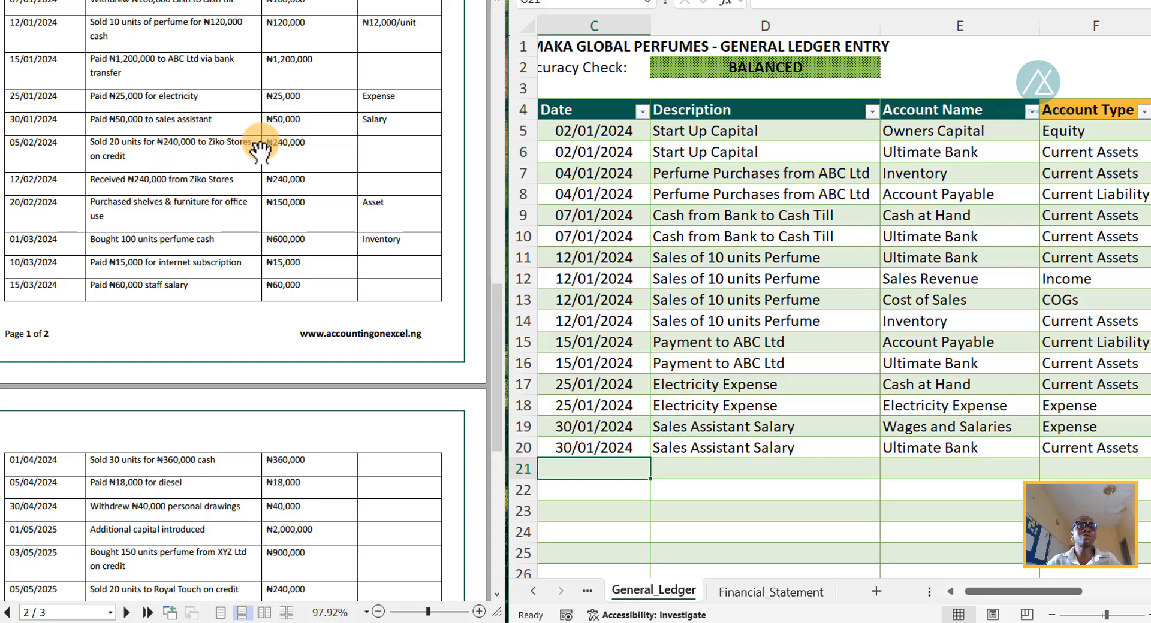
pyautogui.click(539, 470)
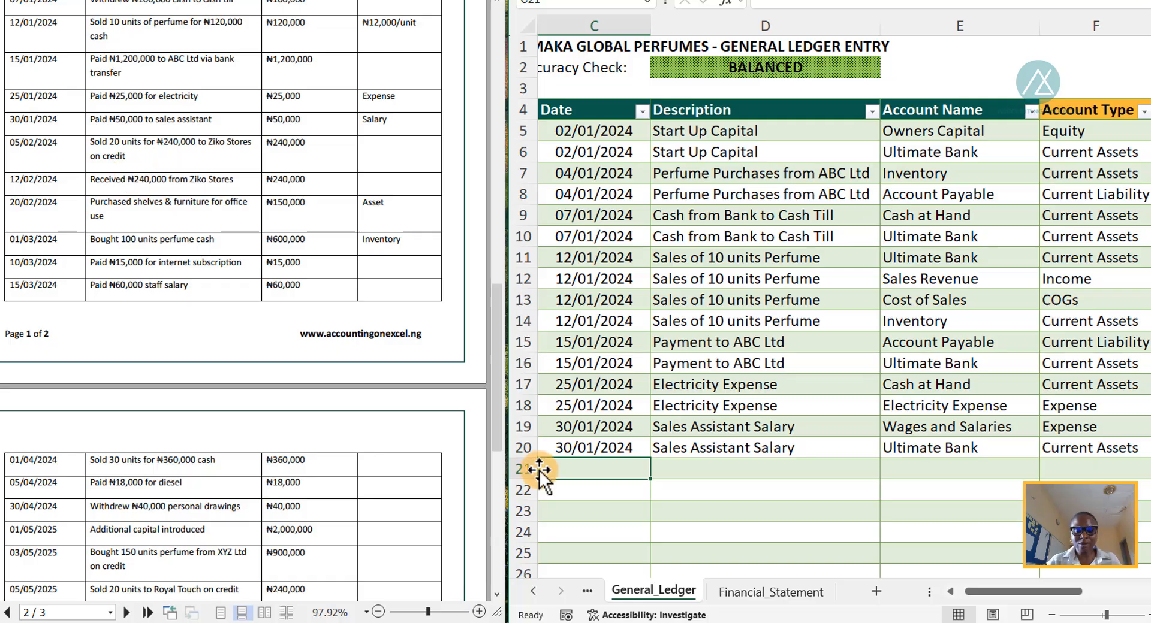
pyautogui.write('05/0')
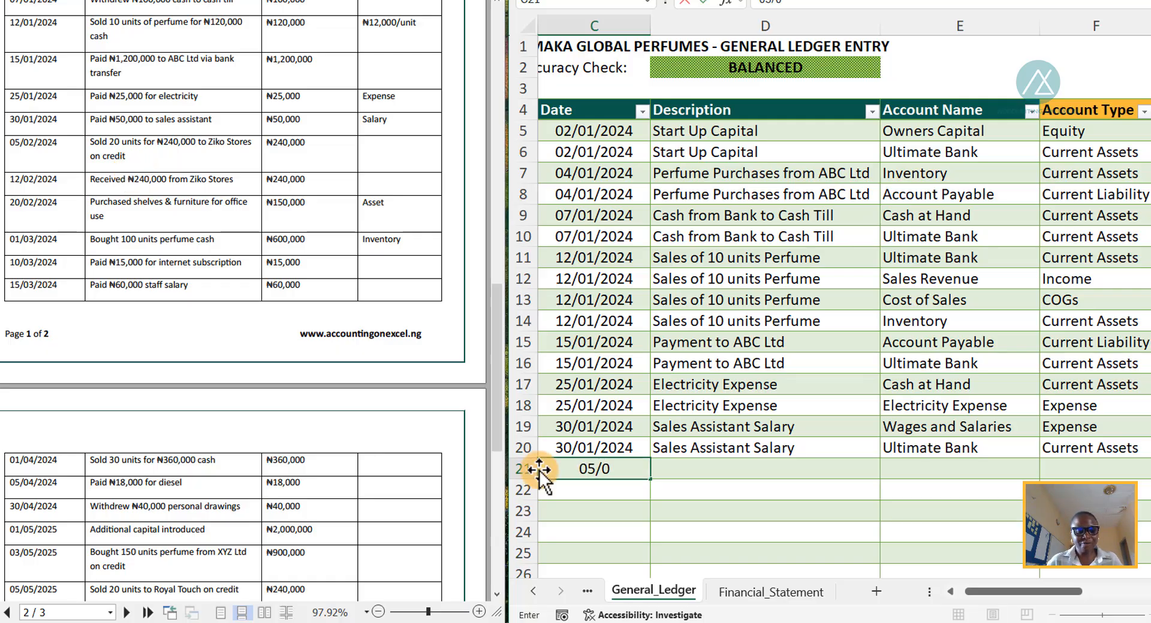
pyautogui.write('2/2024')
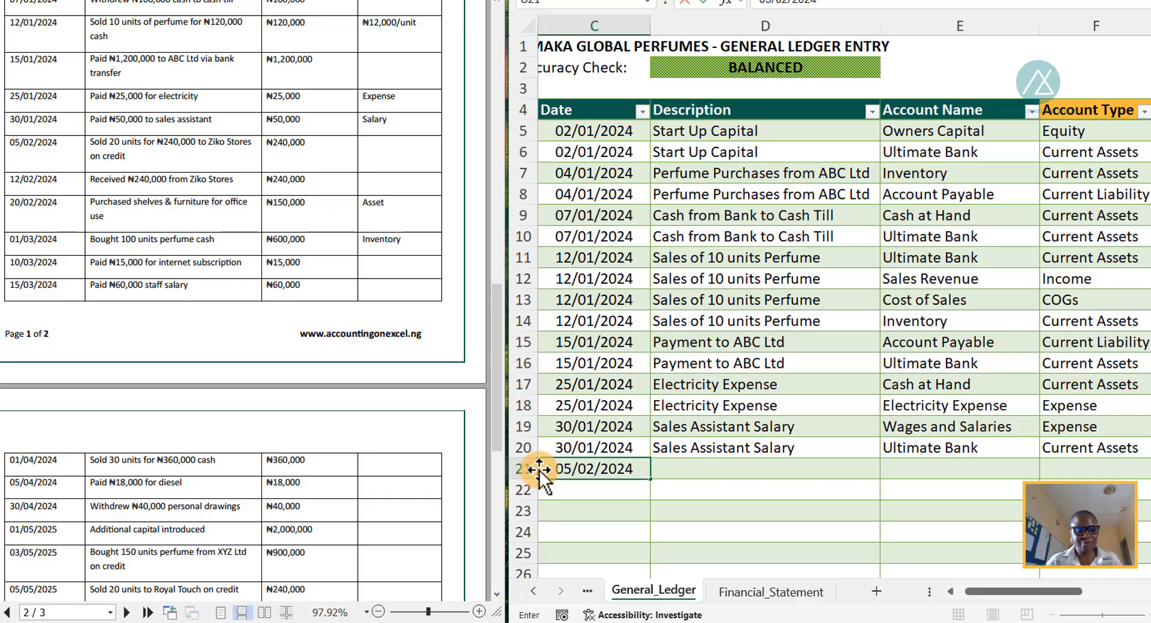
pyautogui.press('Tab')
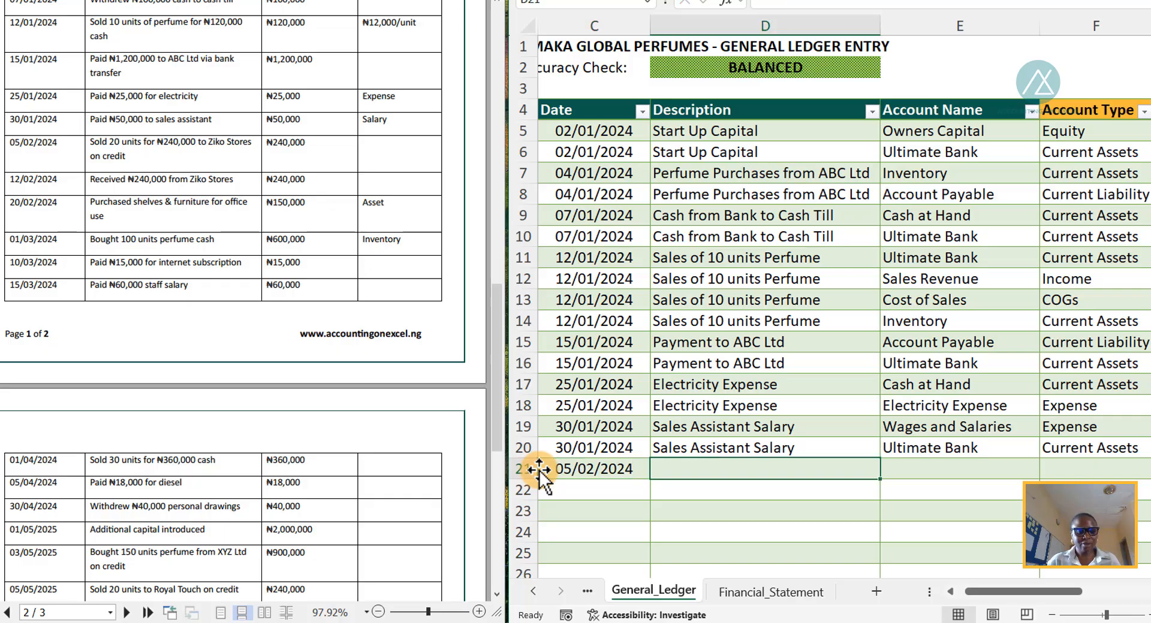
pyautogui.write('Sales')
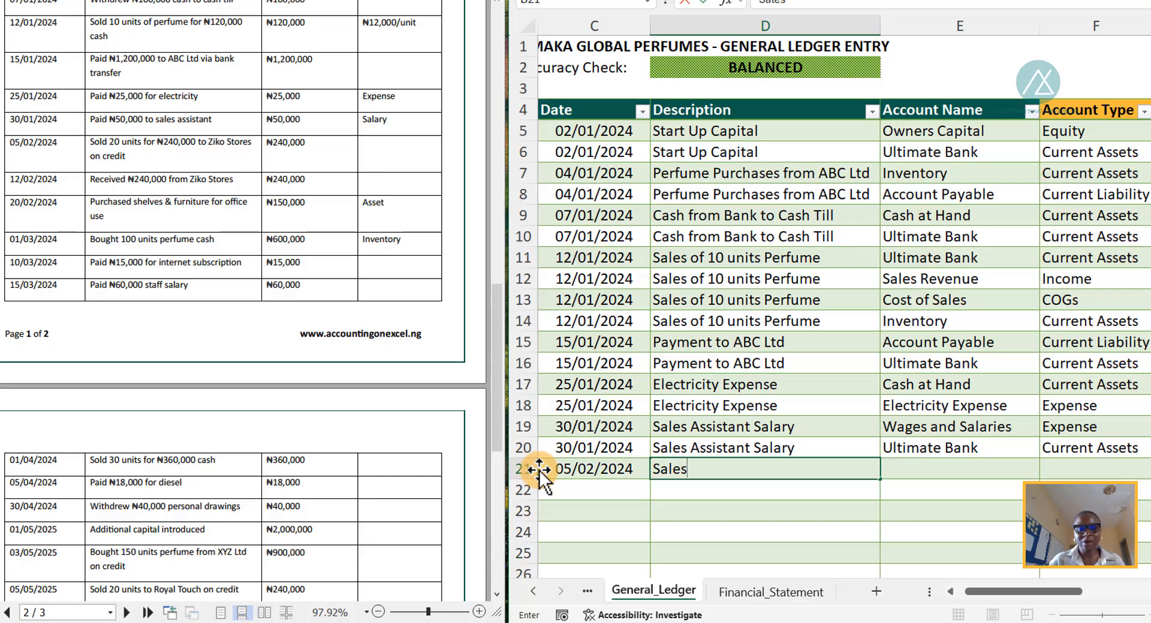
pyautogui.write('to')
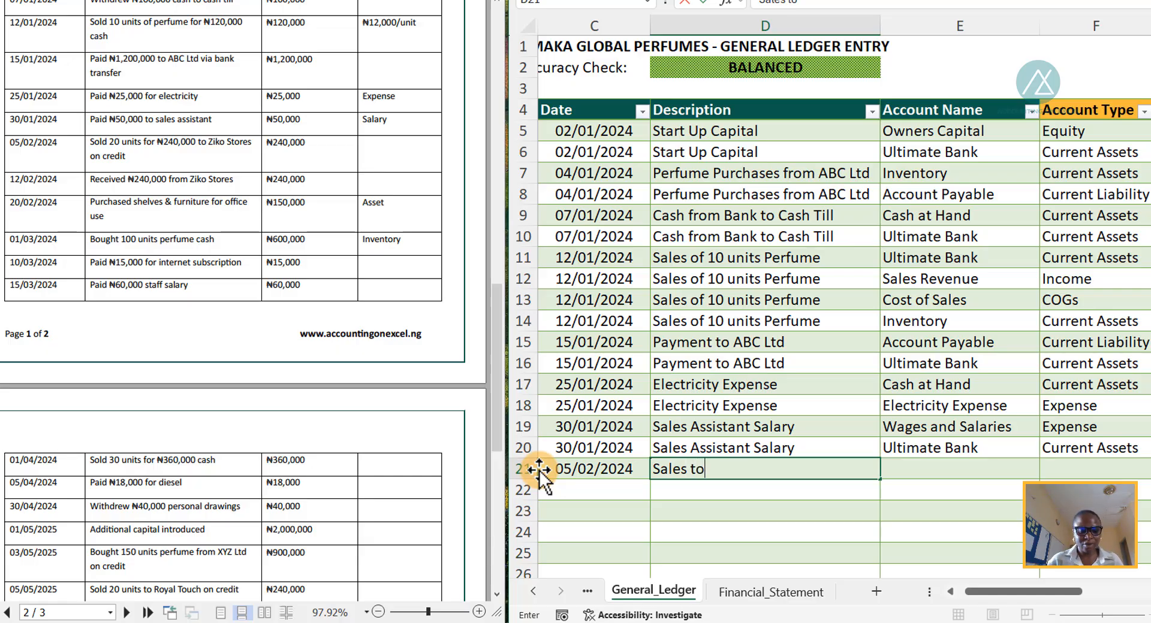
pyautogui.write(' Ziko Stores')
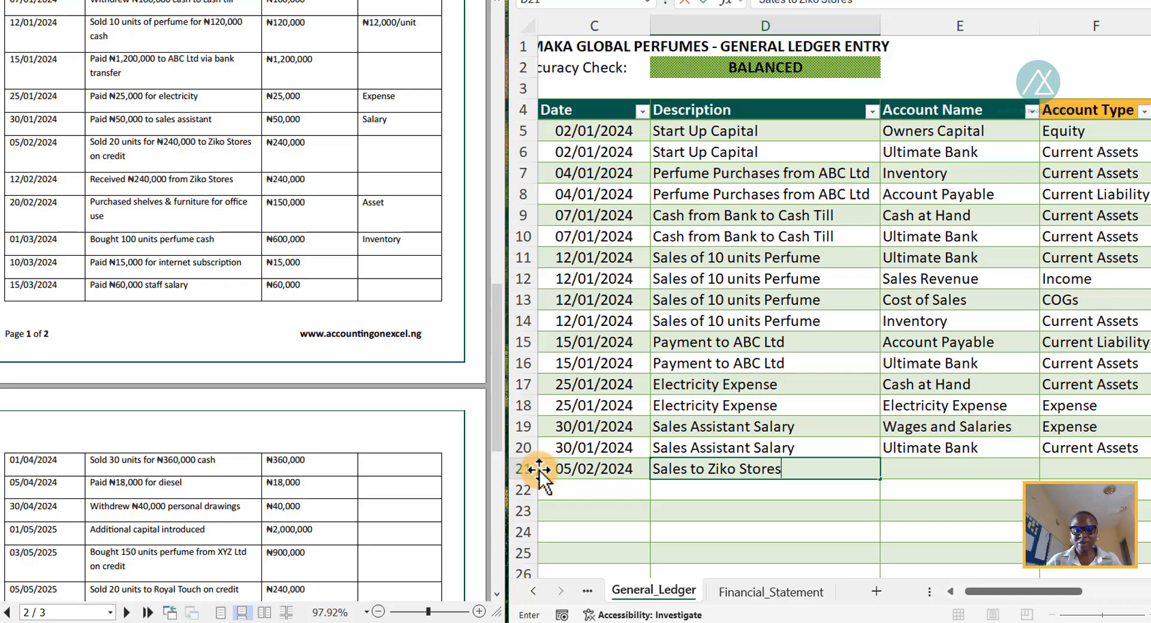
pyautogui.write(' on Credit')
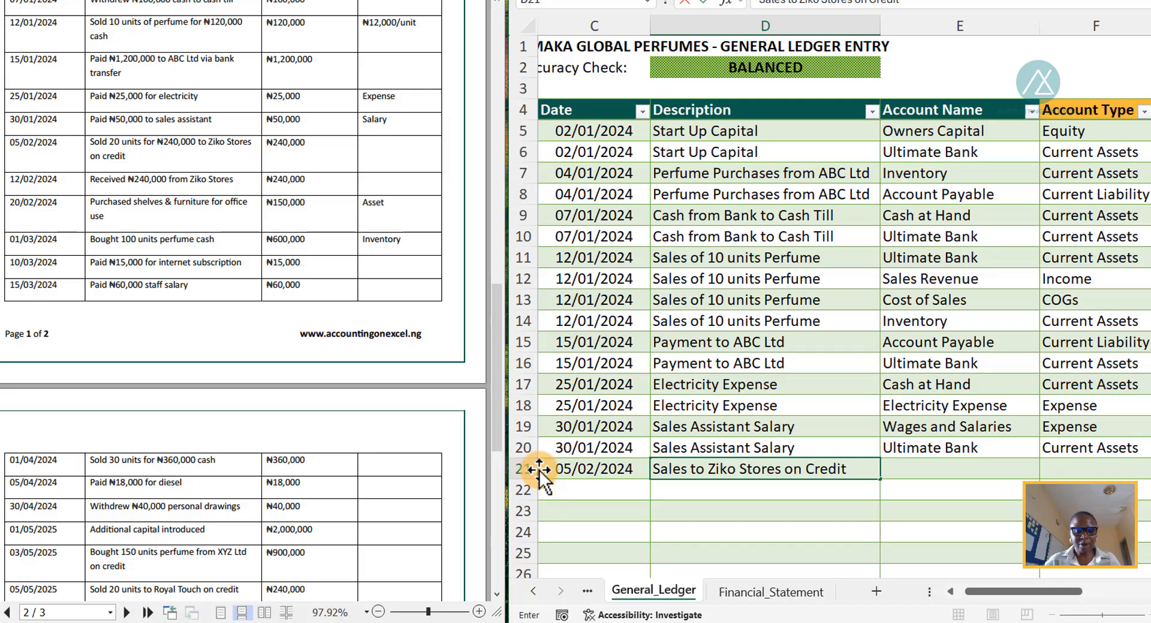
pyautogui.press('Tab')
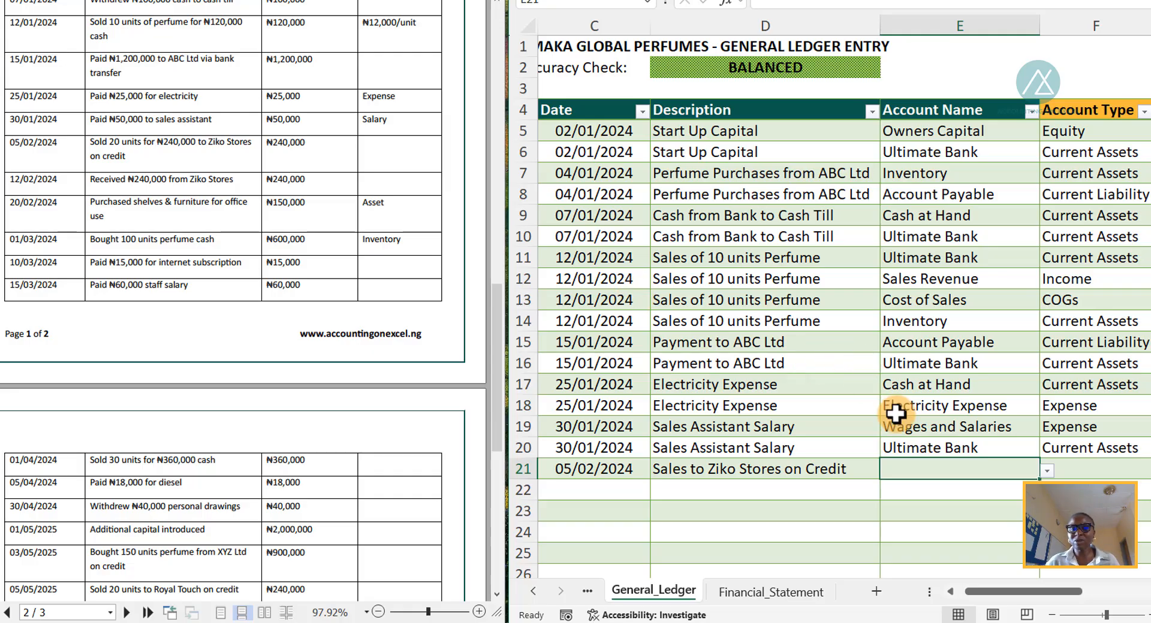
# - Set row 21's account name to Account Receivable and debit it 240,000
pyautogui.click(1047, 472)
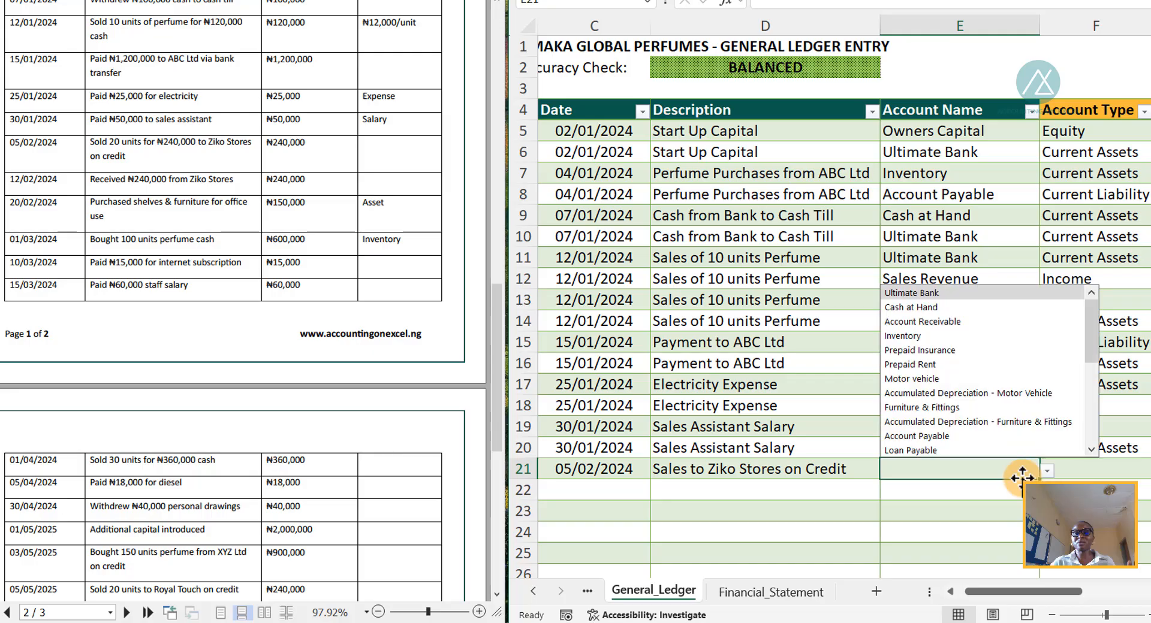
pyautogui.click(930, 319)
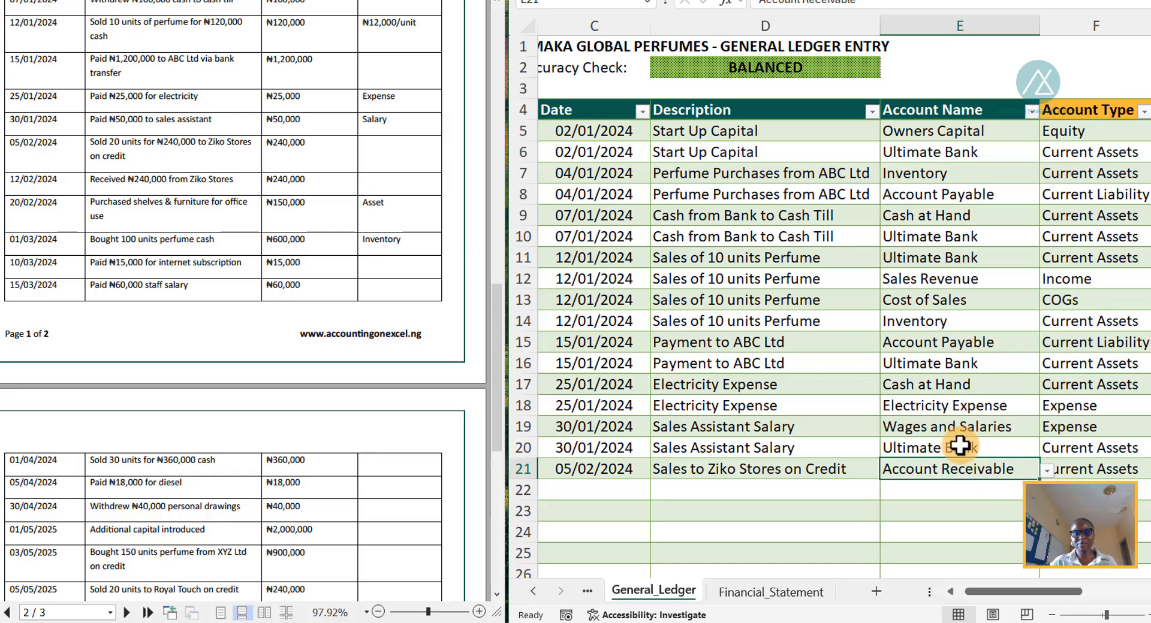
pyautogui.press('Right')
pyautogui.press('Right')
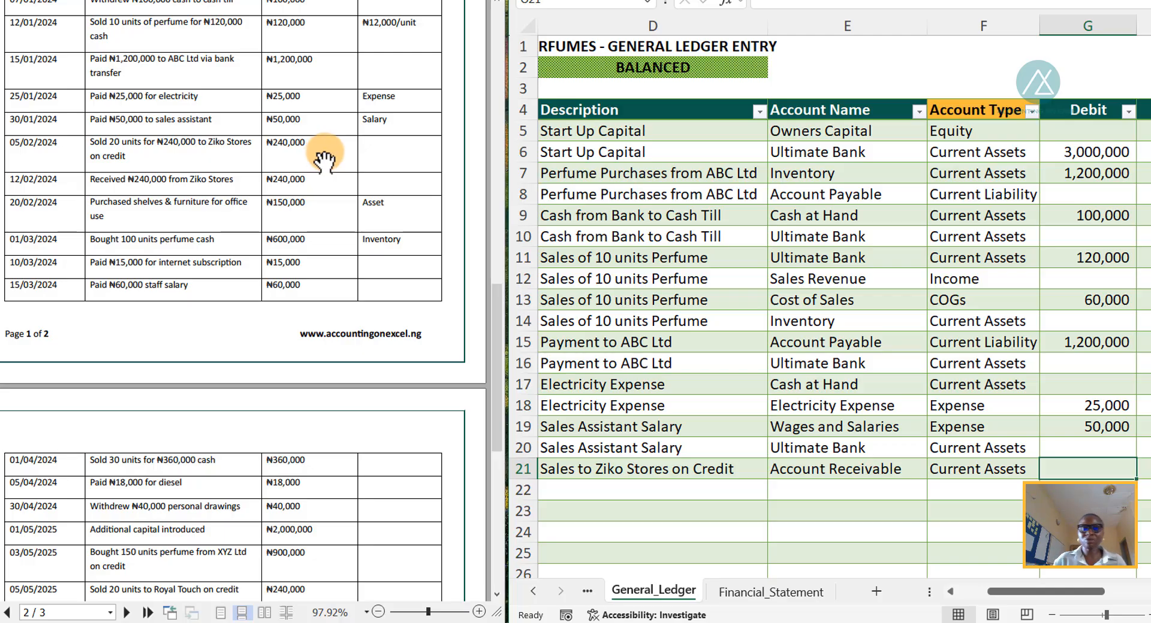
pyautogui.write('240')
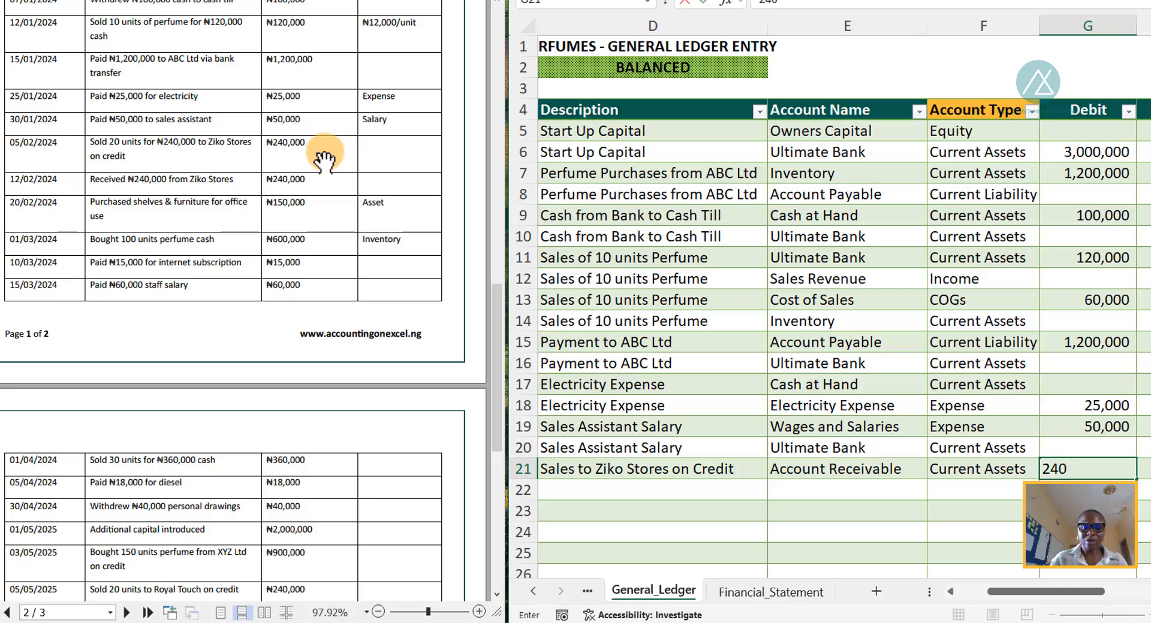
pyautogui.write('000')
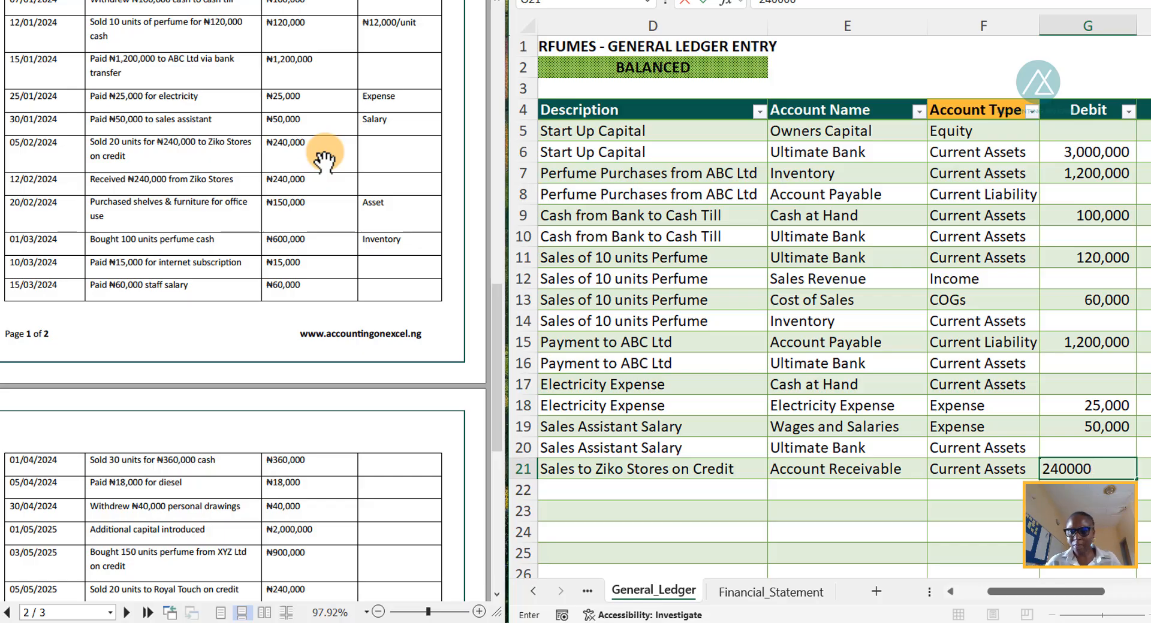
pyautogui.press('Tab')
pyautogui.press('Tab')
pyautogui.press('Tab')
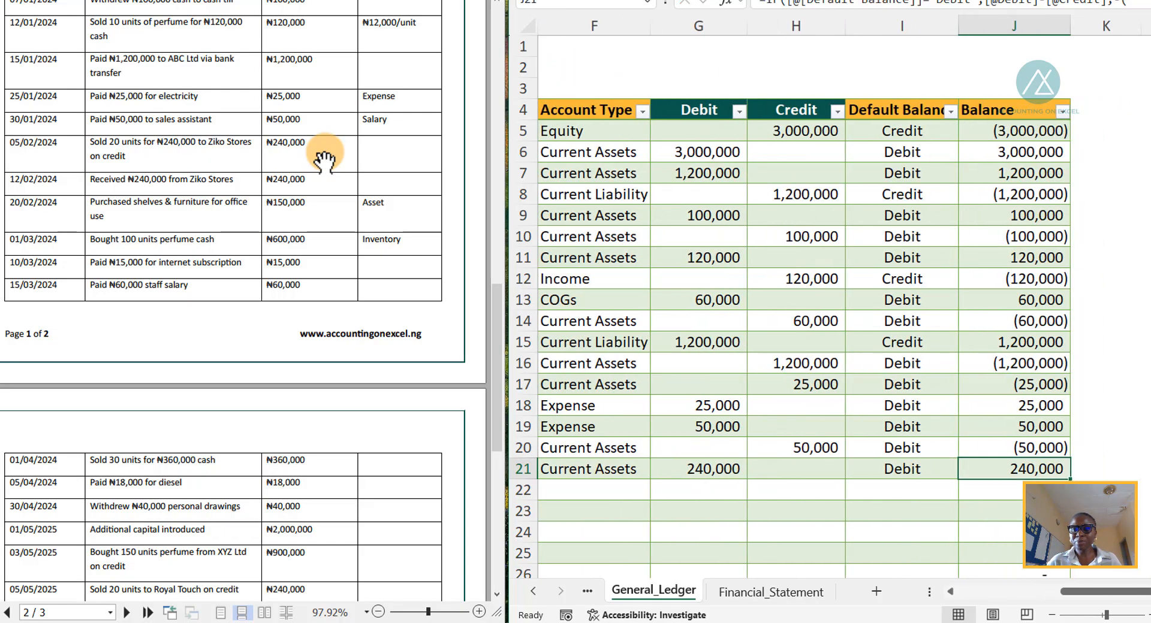
# - Repeat the Ziko Stores date and description in row 22 and set its account name to Sales Revenue
pyautogui.press('Return')
pyautogui.hotkey('ctrl', 'd')
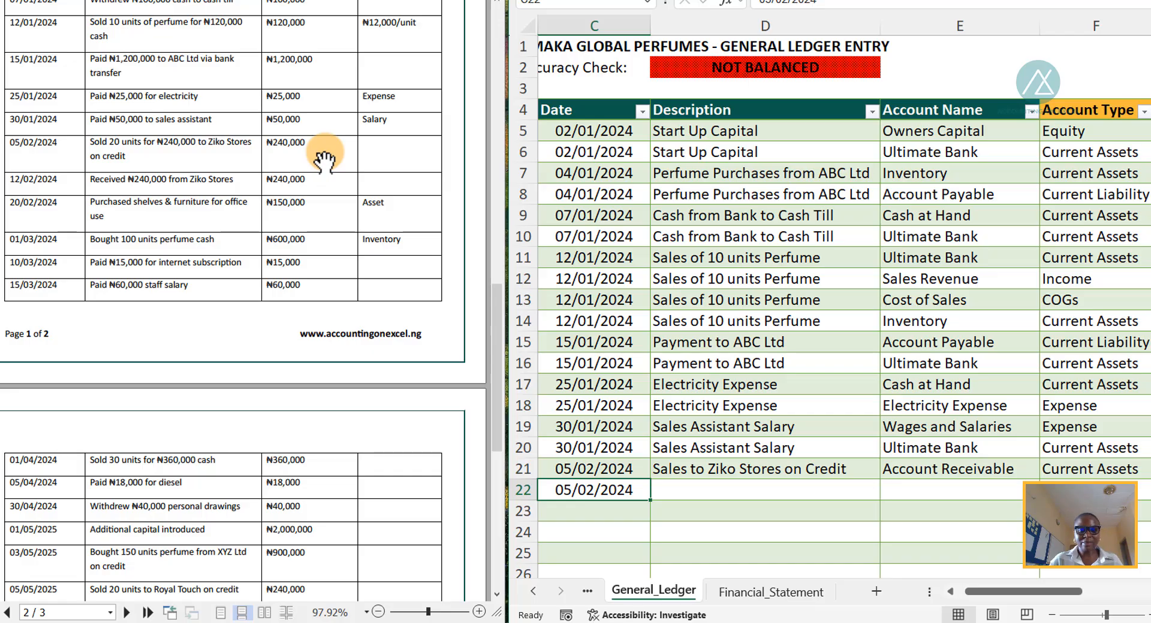
pyautogui.press('Tab')
pyautogui.hotkey('ctrl', 'd')
pyautogui.press('Tab')
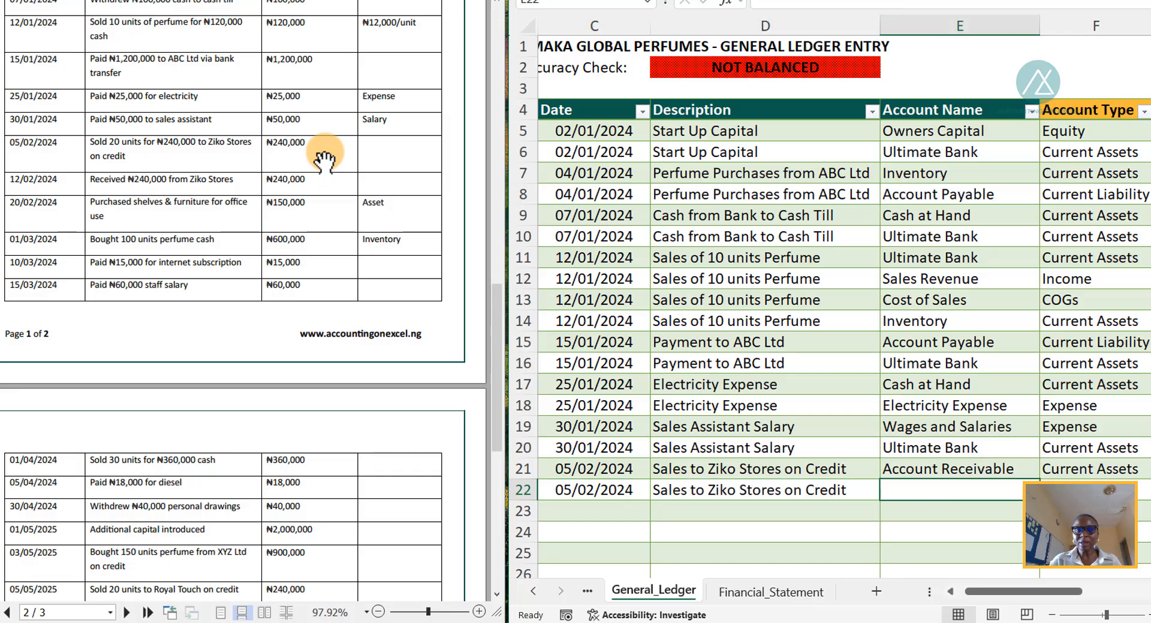
pyautogui.write('Sal')
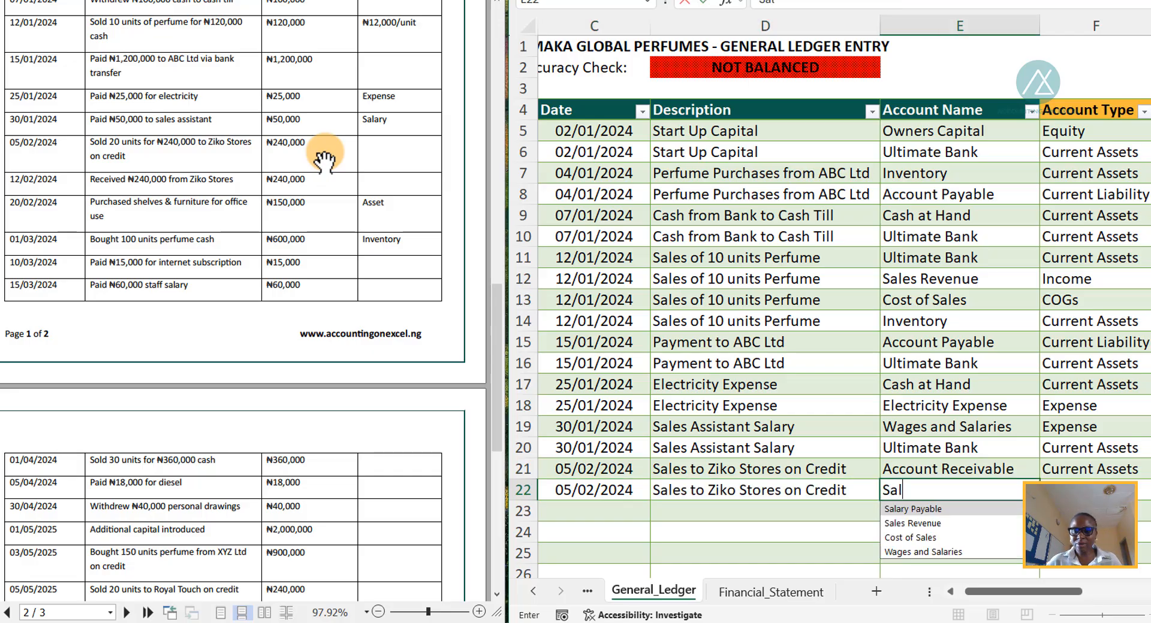
pyautogui.doubleClick(930, 524)
# - Credit 240,000 to Sales Revenue in row 22
pyautogui.press('Right')
pyautogui.press('Right')
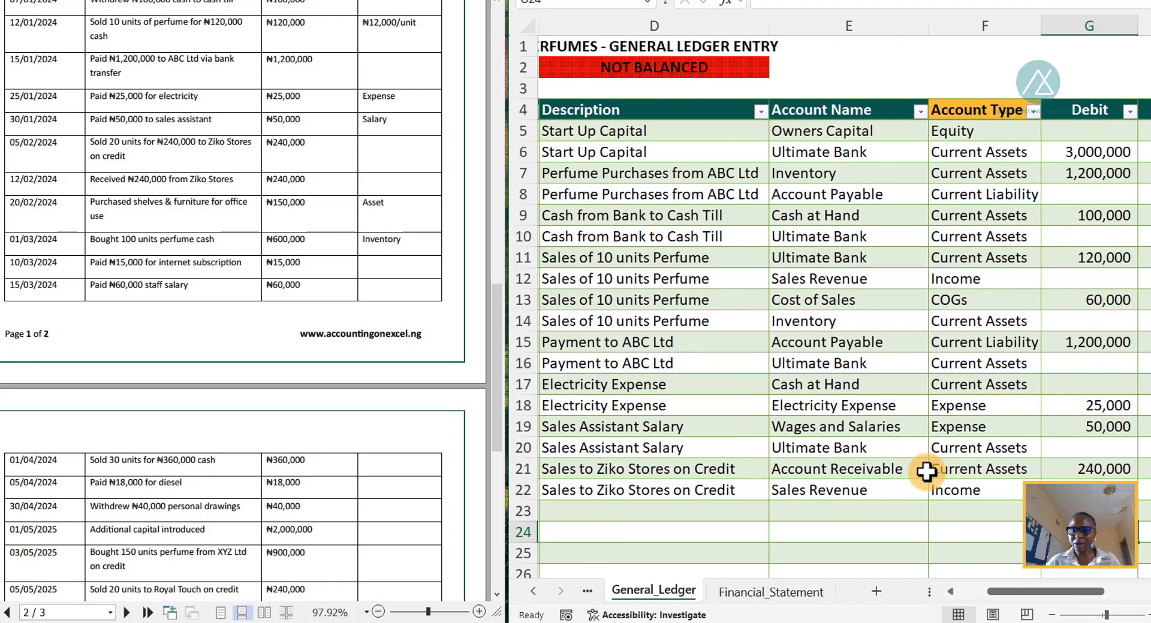
pyautogui.press('Right')
pyautogui.press('Up')
pyautogui.press('Up')
pyautogui.write('2')
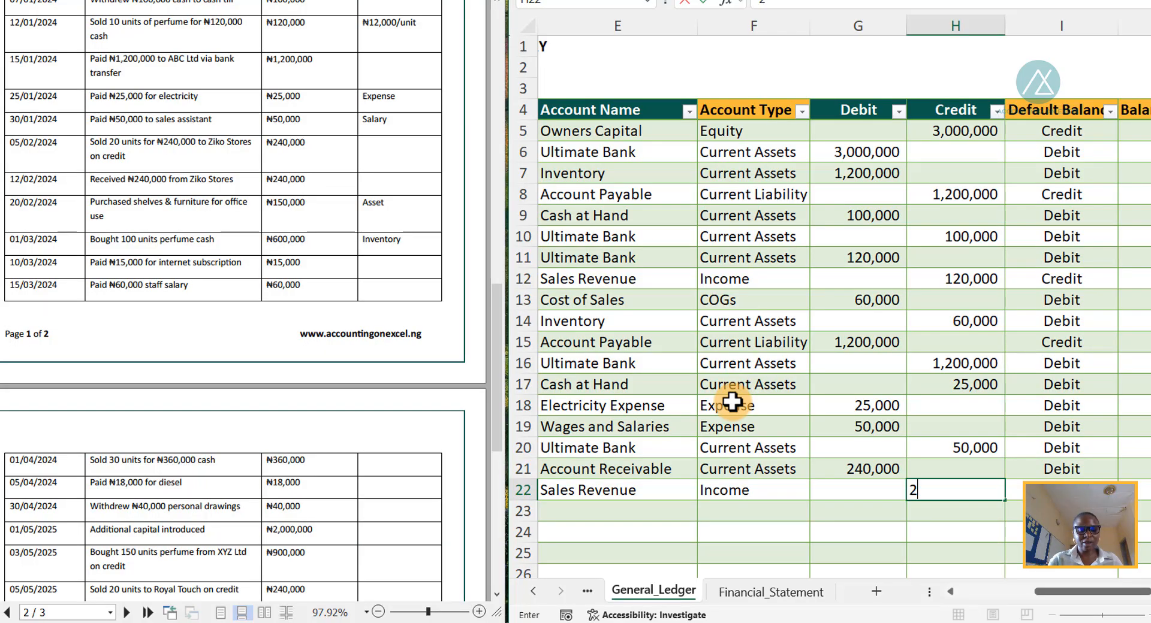
pyautogui.press('Tab')
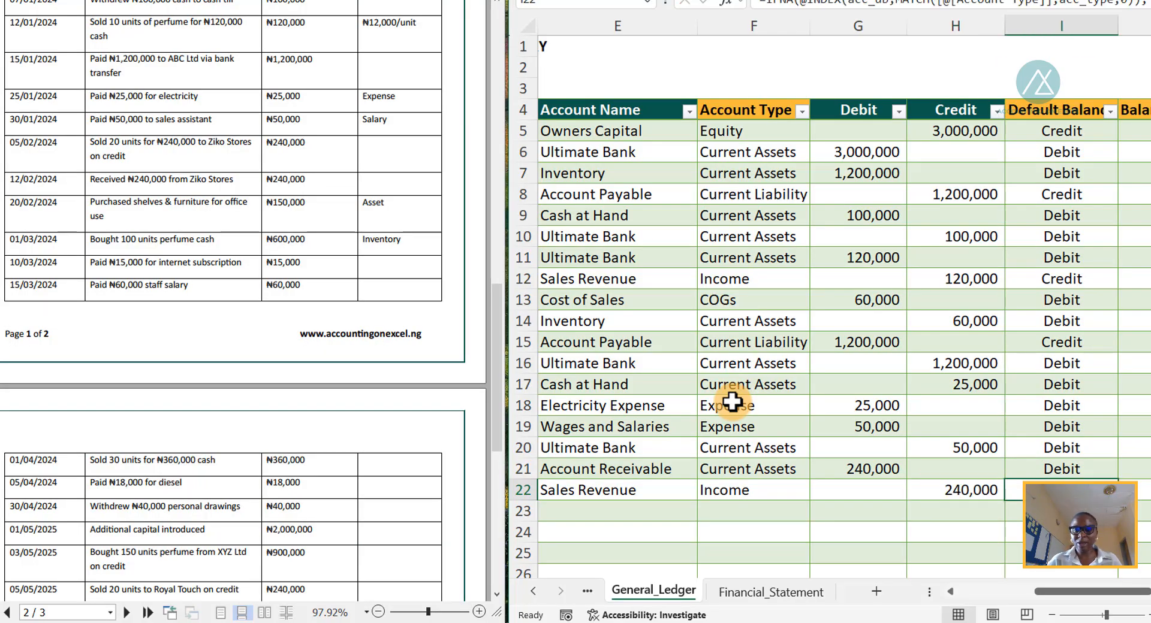
pyautogui.press('Tab')
pyautogui.press('Tab')
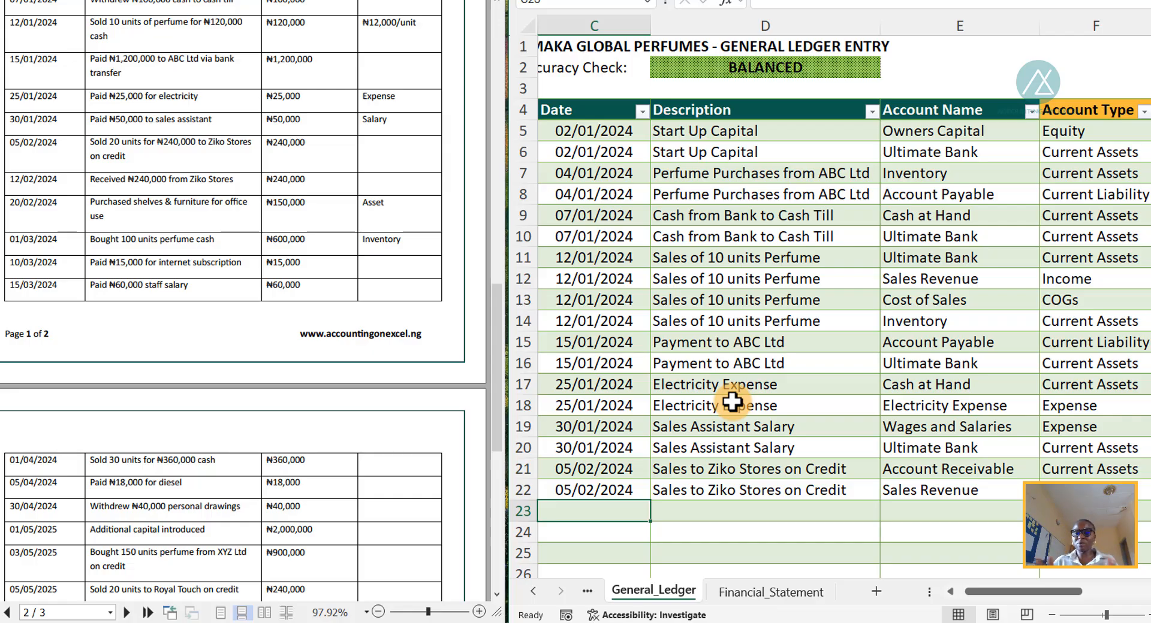
# - Repeat the 05/02/2024 date and Ziko Stores description in row 23 and set its account name to Cost of Sales
pyautogui.hotkey('ctrl', 'd')
pyautogui.press('Tab')
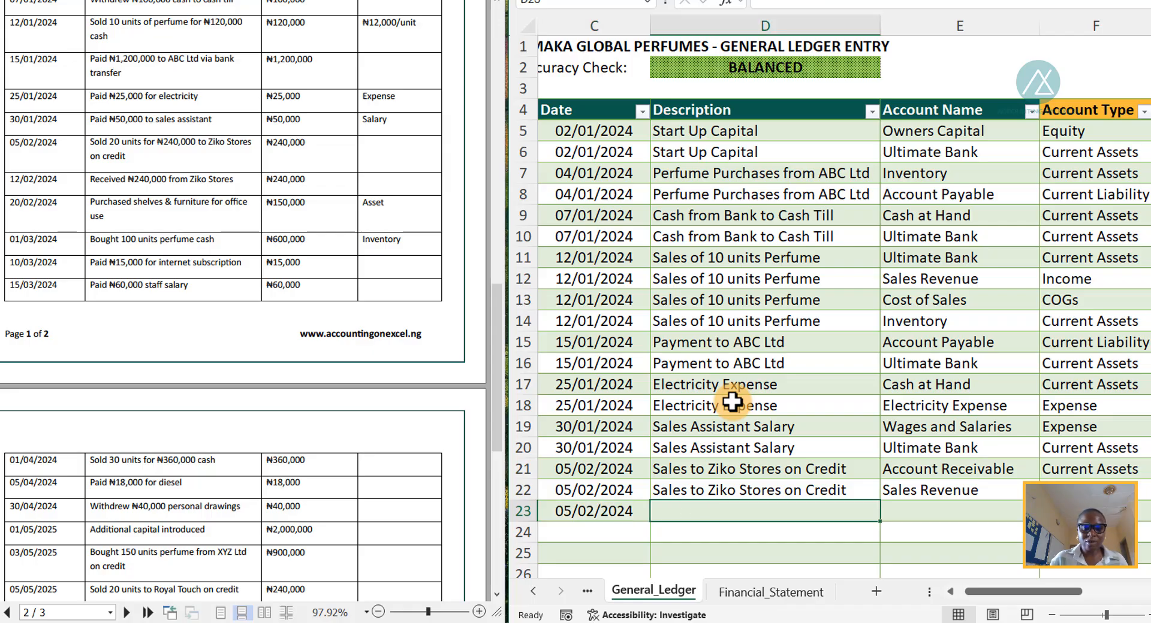
pyautogui.hotkey('ctrl', 'd')
pyautogui.press('Tab')
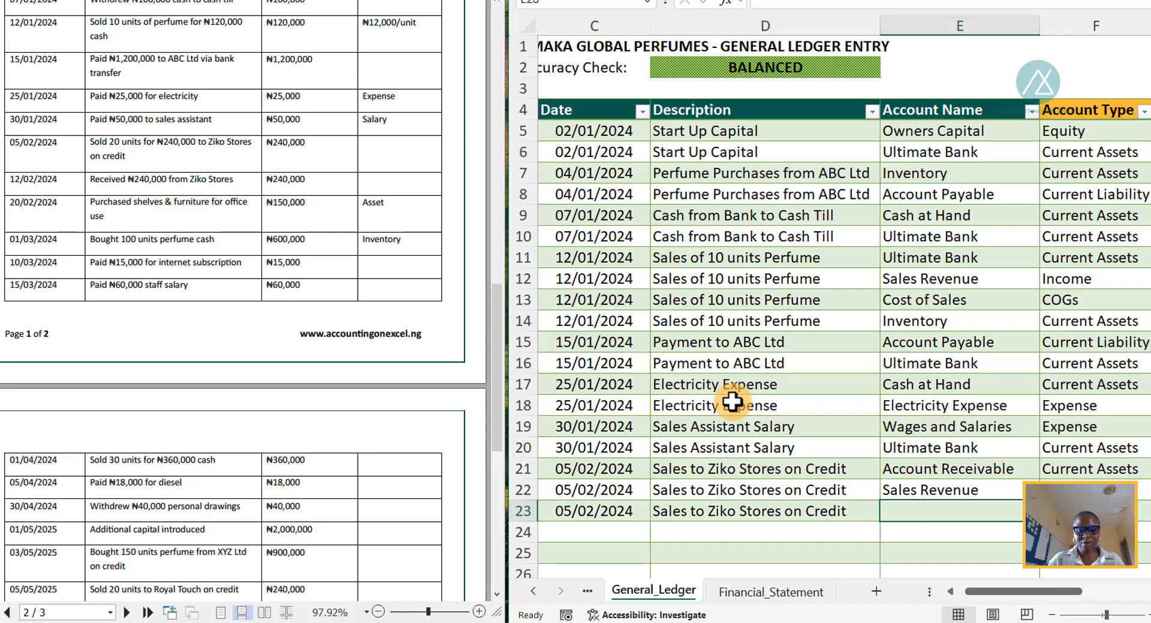
pyautogui.write('In')
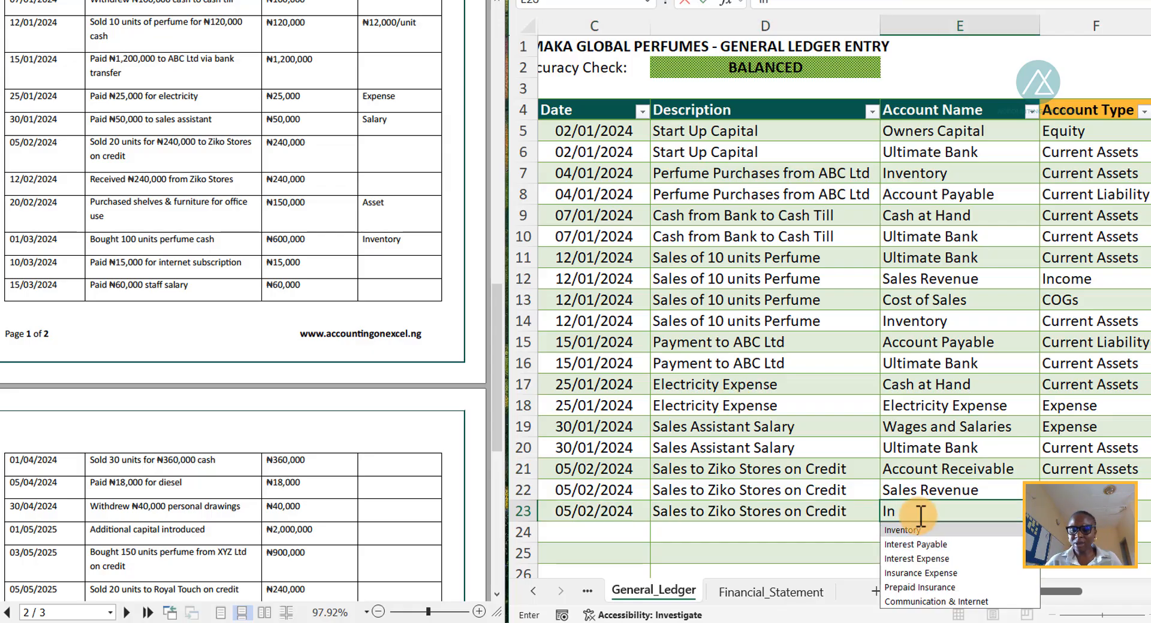
pyautogui.press('BackSpace')
pyautogui.press('BackSpace')
pyautogui.write('co')
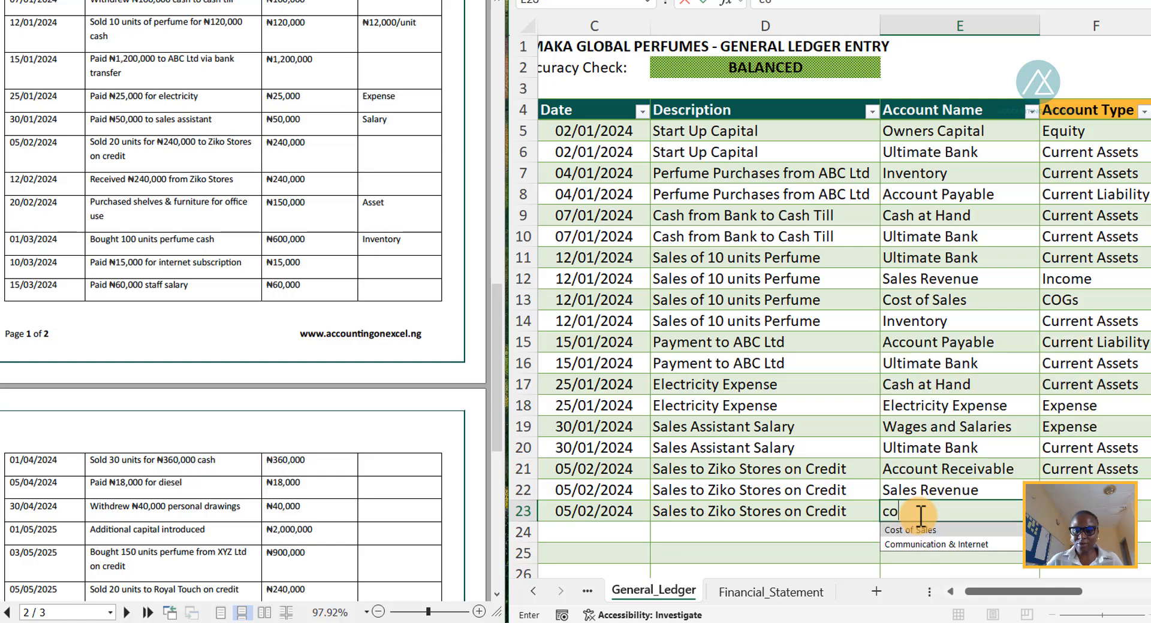
pyautogui.click(919, 531)
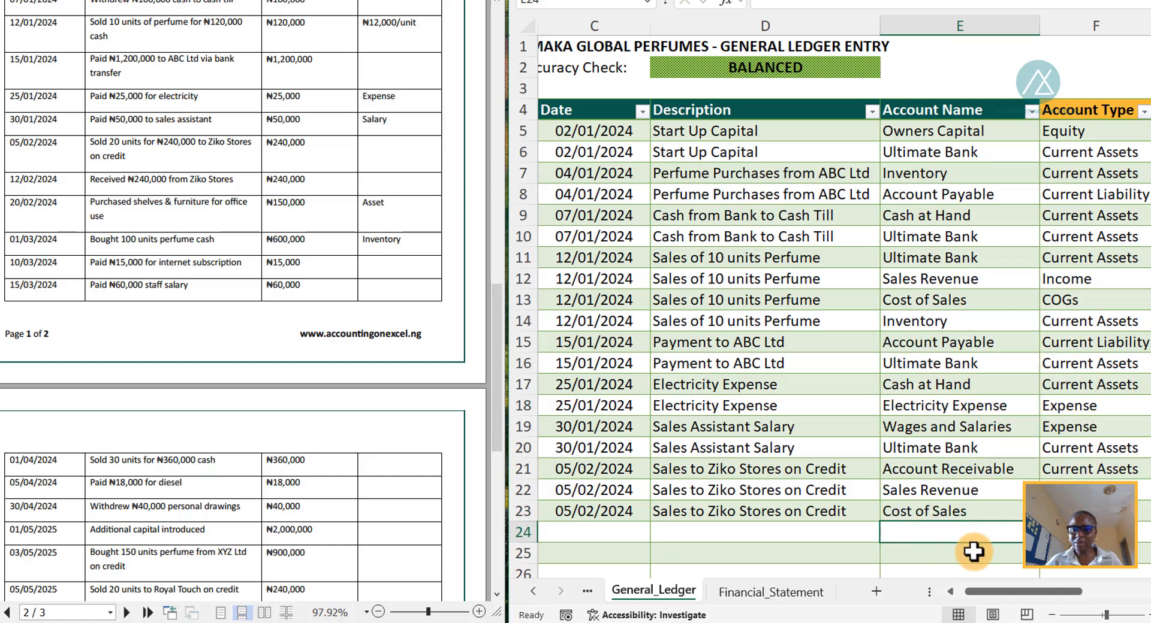
# - Debit 120,000 to Cost of Sales in row 23
pyautogui.press('Up')
pyautogui.press('Right')
pyautogui.press('Right')
pyautogui.write('120,0')
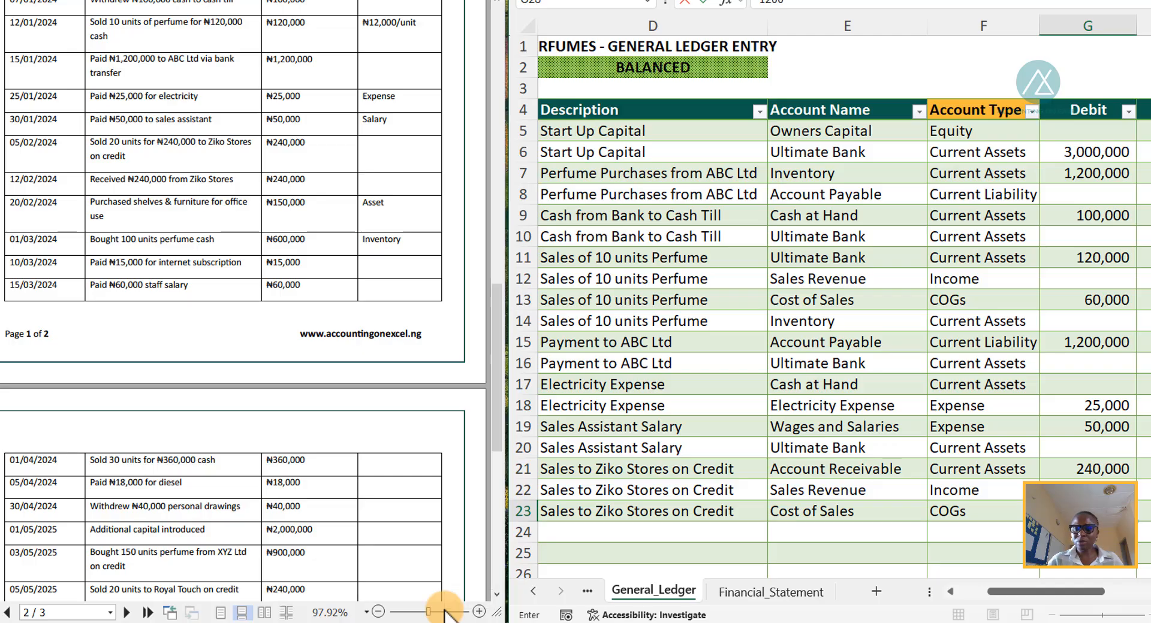
pyautogui.write('00')
pyautogui.press('Right')
pyautogui.press('Right')
pyautogui.press('Right')
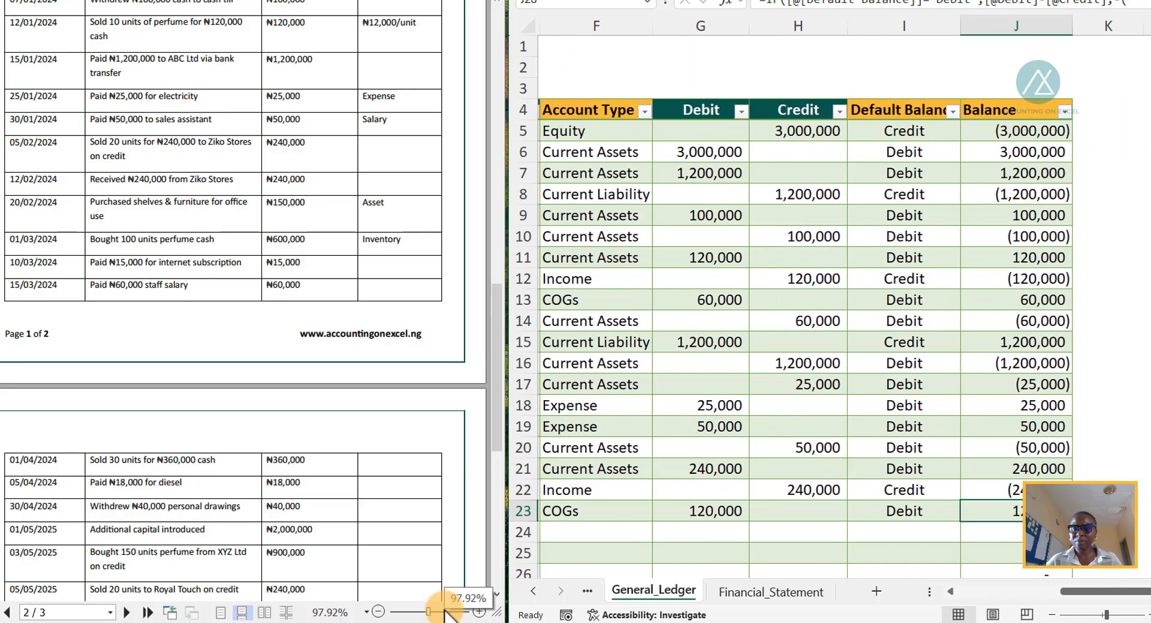
# - Repeat the Ziko Stores sale's date and description in row 24 and set its account name to Inventory
pyautogui.press('Tab')
pyautogui.hotkey('ctrl', 'd')
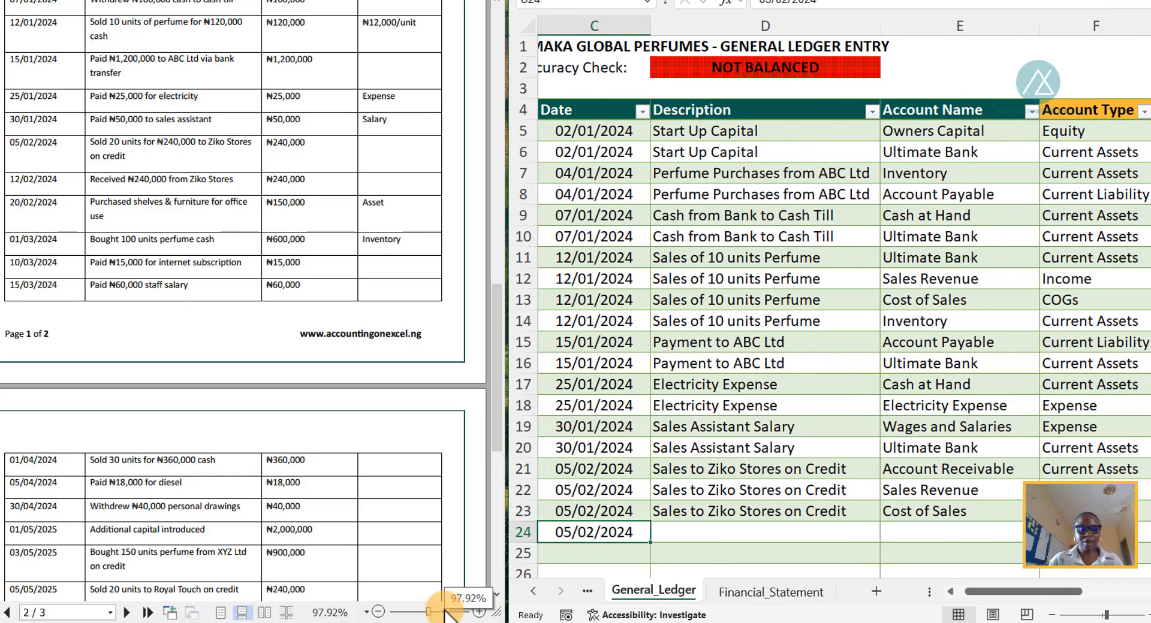
pyautogui.press('Tab')
pyautogui.hotkey('ctrl', 'd')
pyautogui.press('Tab')
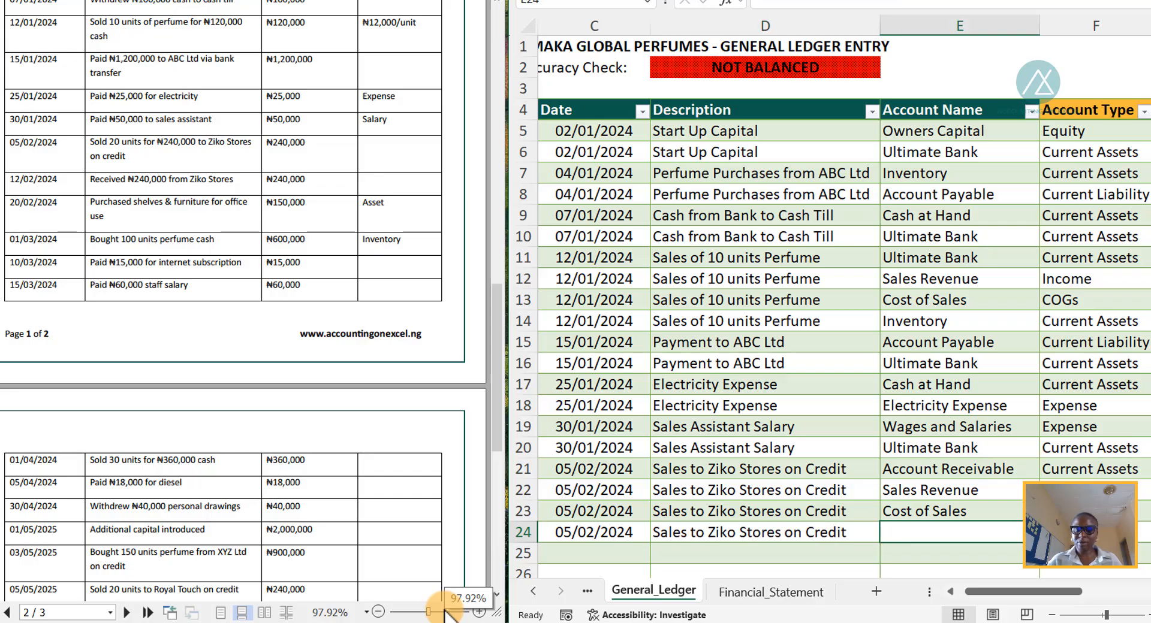
pyautogui.write('Inv')
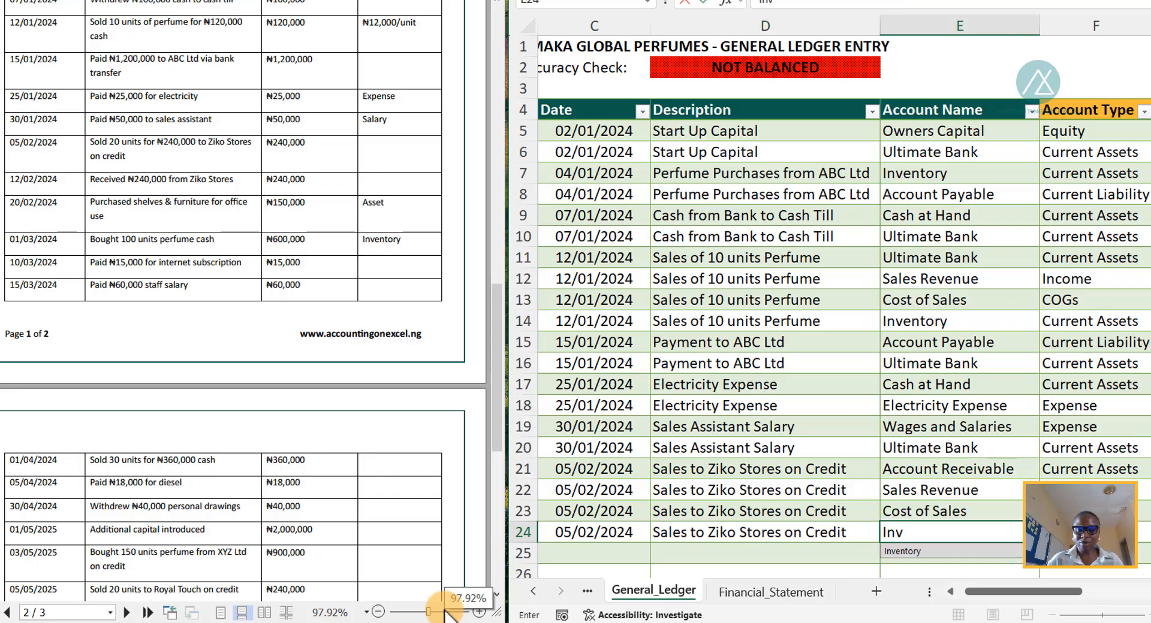
pyautogui.press('Tab')
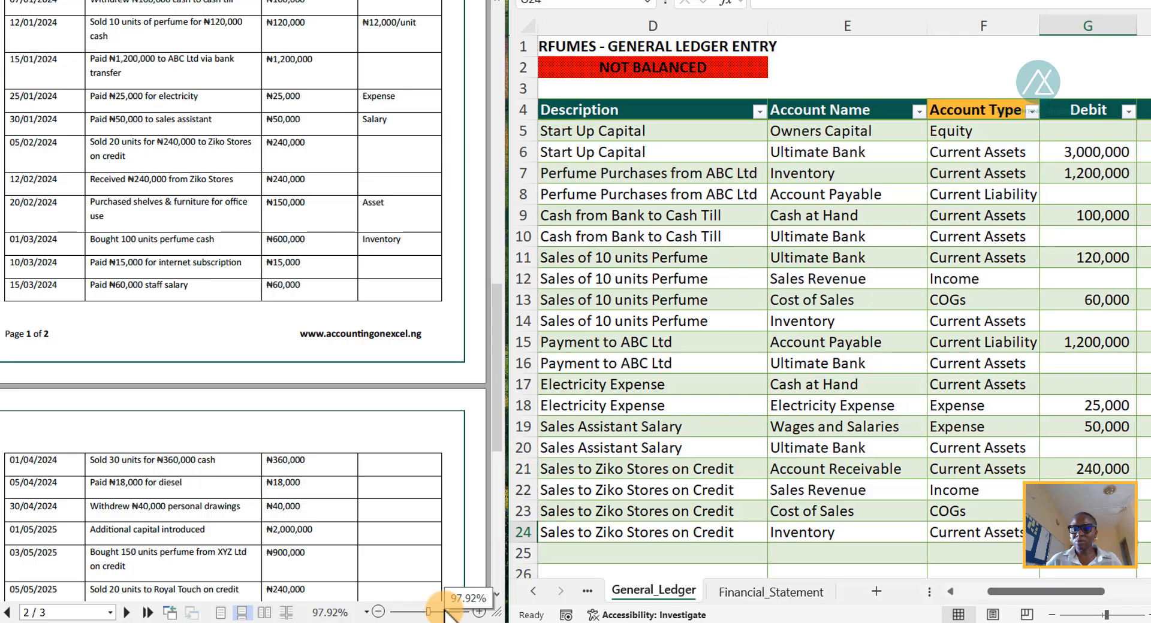
# - Credit 120,000 to Inventory in row 24
pyautogui.press('Right')
pyautogui.write('1200')
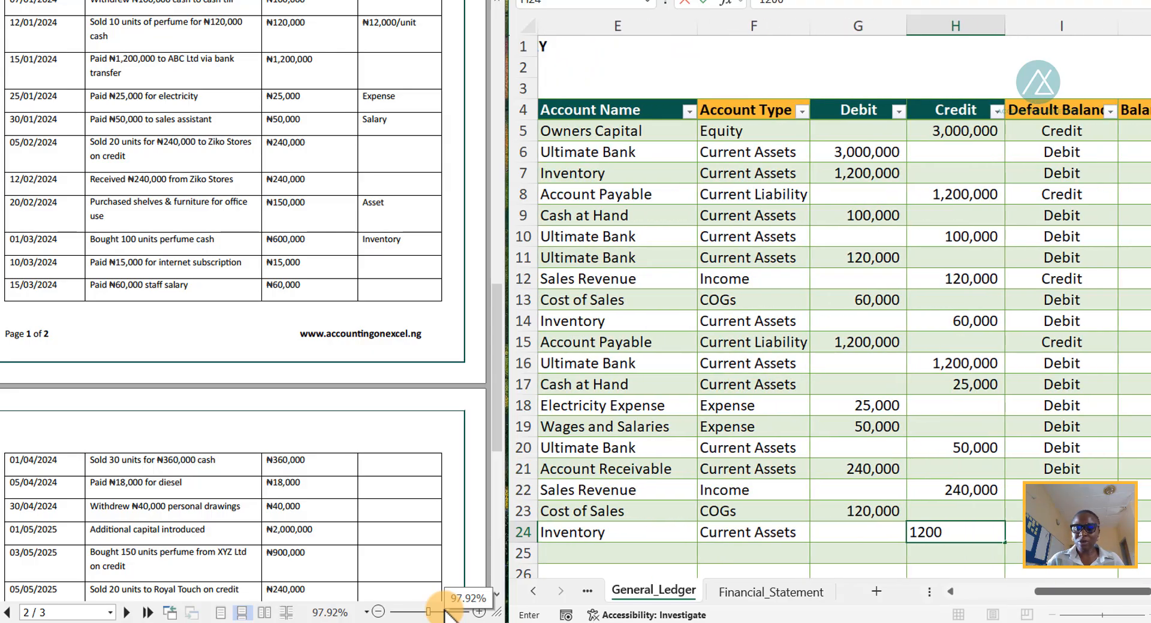
pyautogui.write('00')
pyautogui.press('Return')
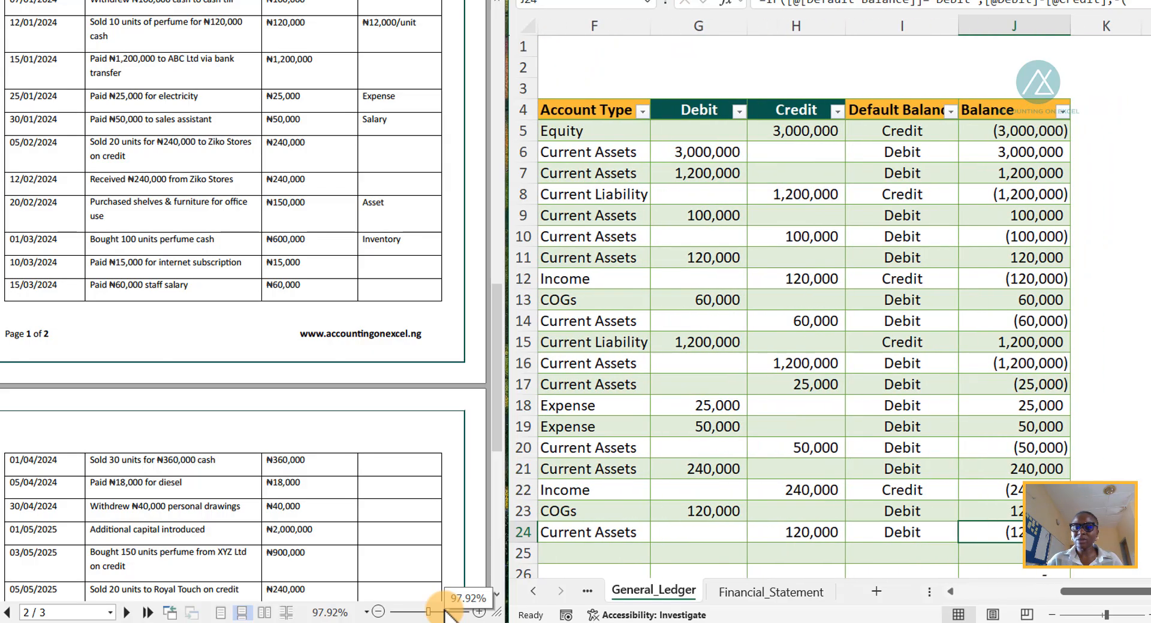
# - Start a ledger entry in row 25 dated 12/02/2024 with the description "Payment Received from Ziko Stores"
pyautogui.scroll(-3, 631, 405)
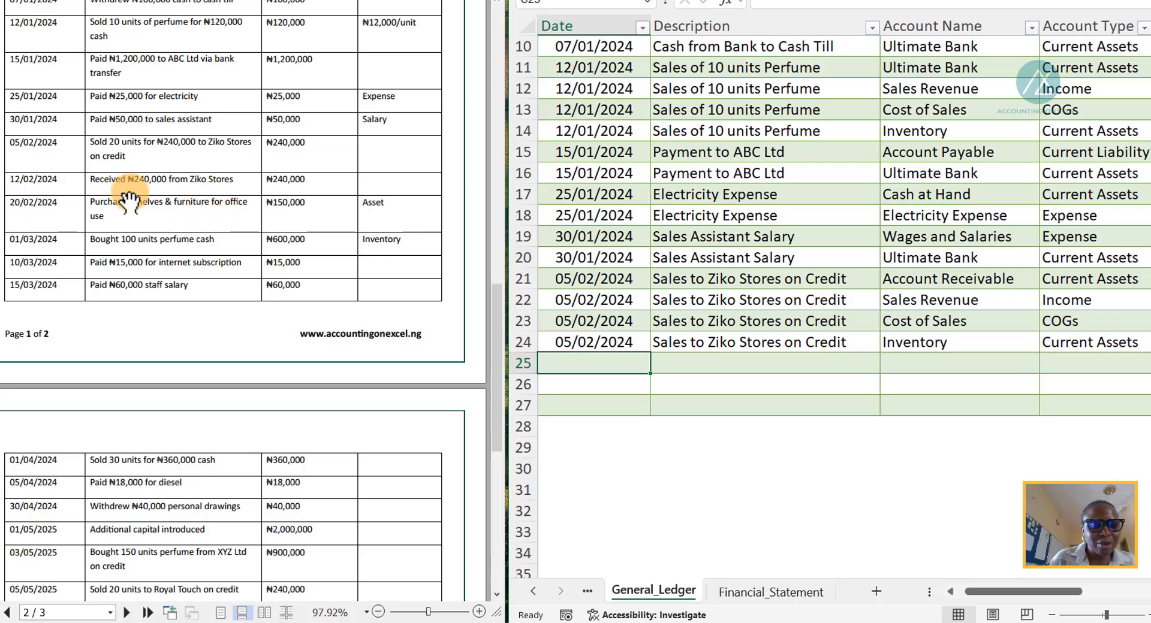
pyautogui.write('12/02/2-')
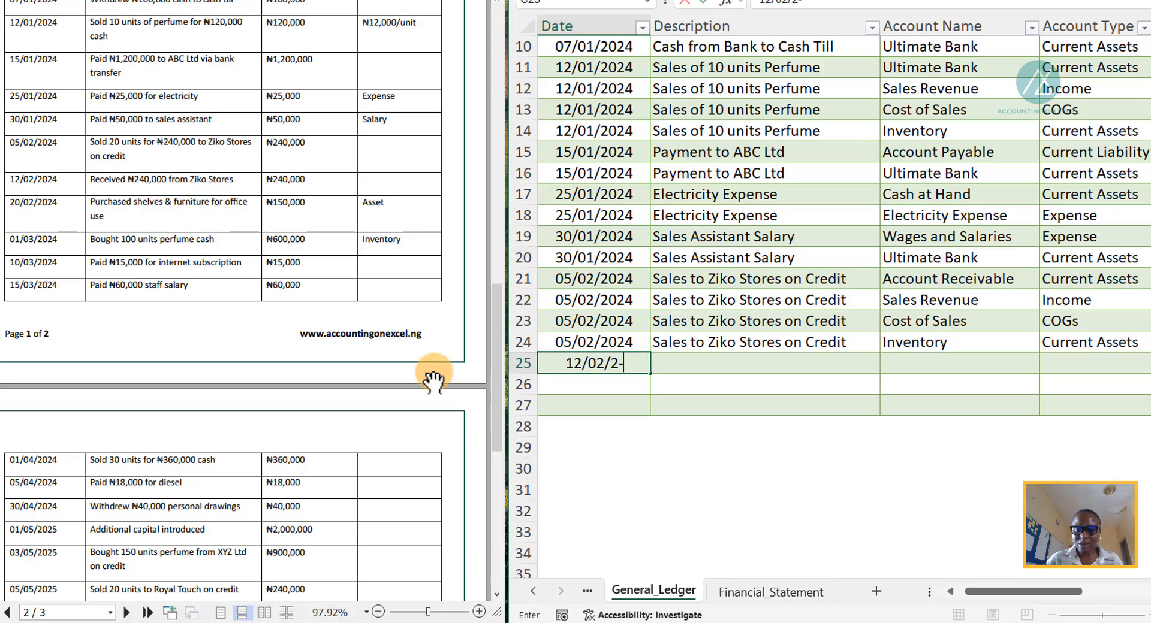
pyautogui.press('BackSpace')
pyautogui.write('024')
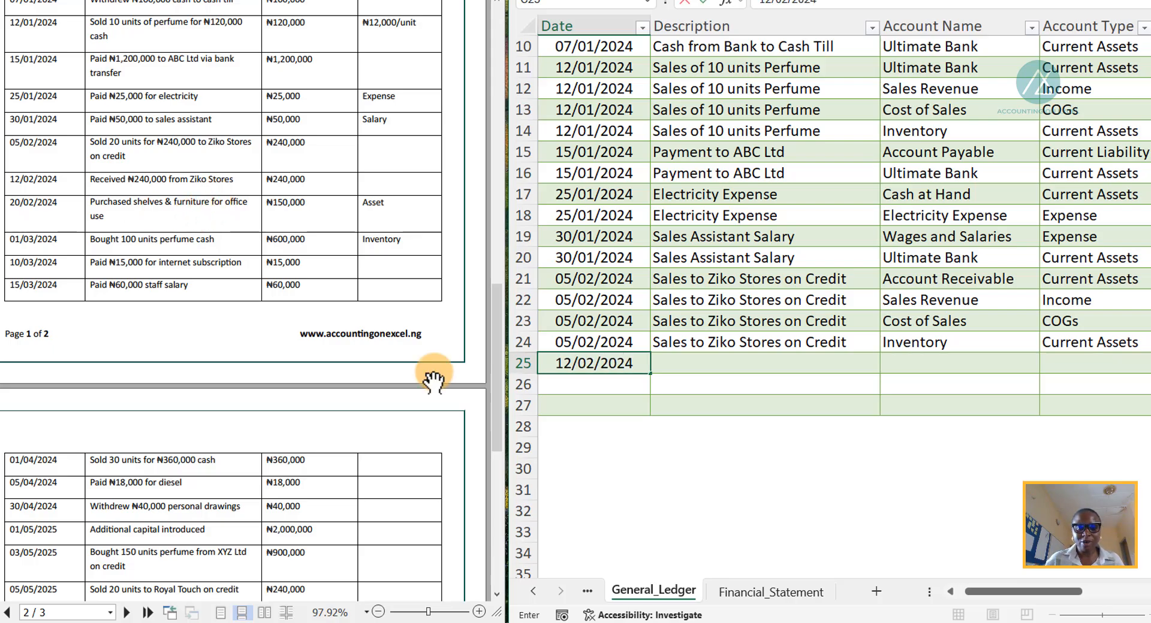
pyautogui.press('Tab')
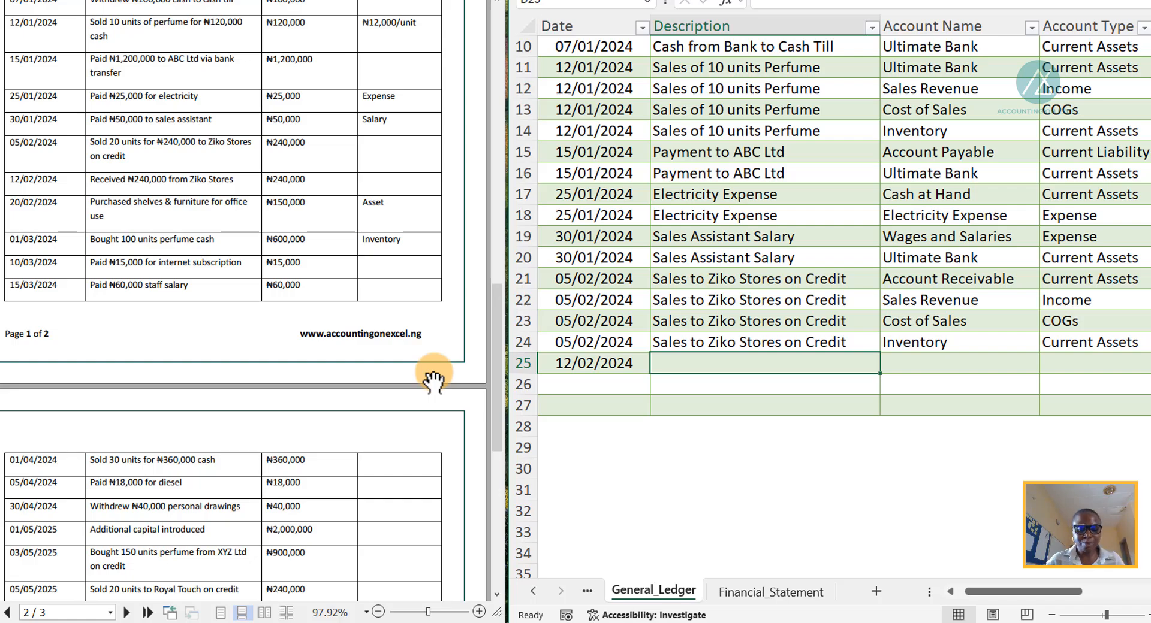
pyautogui.write('Payment Received fro')
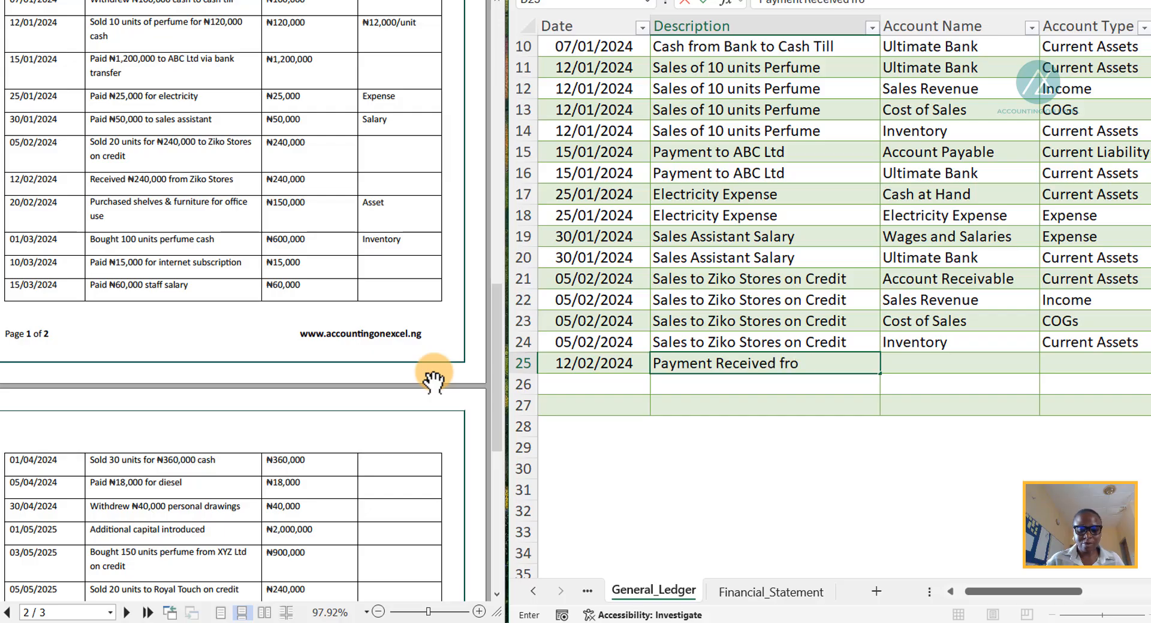
pyautogui.write('m Ziko S')
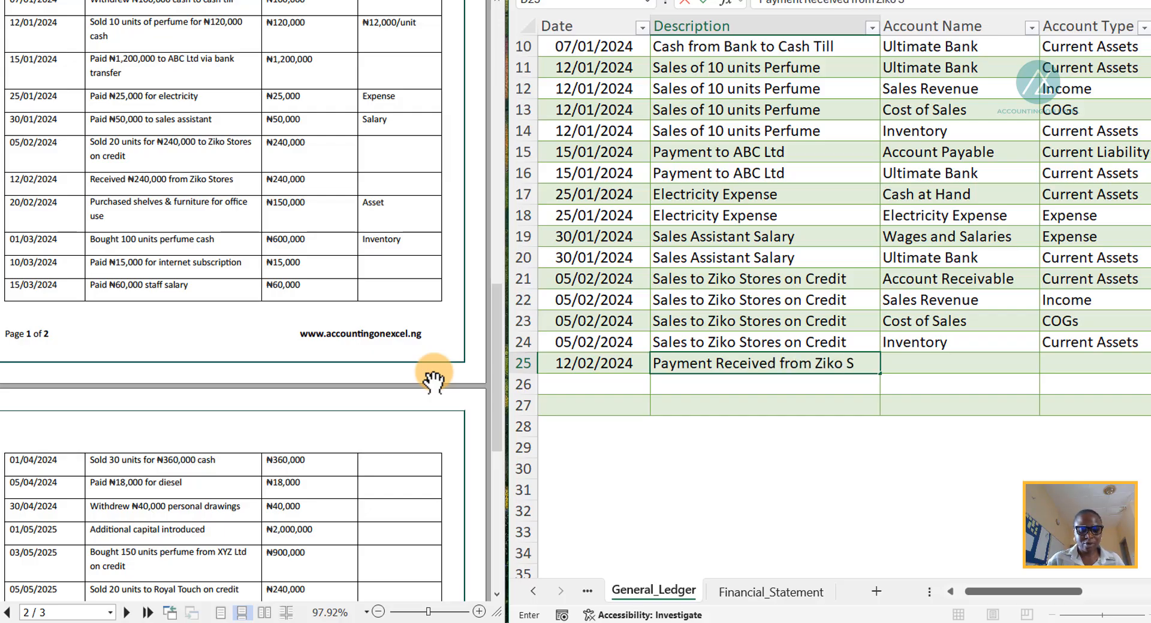
pyautogui.write('tores')
pyautogui.hotkey('ctrl', 'Return')
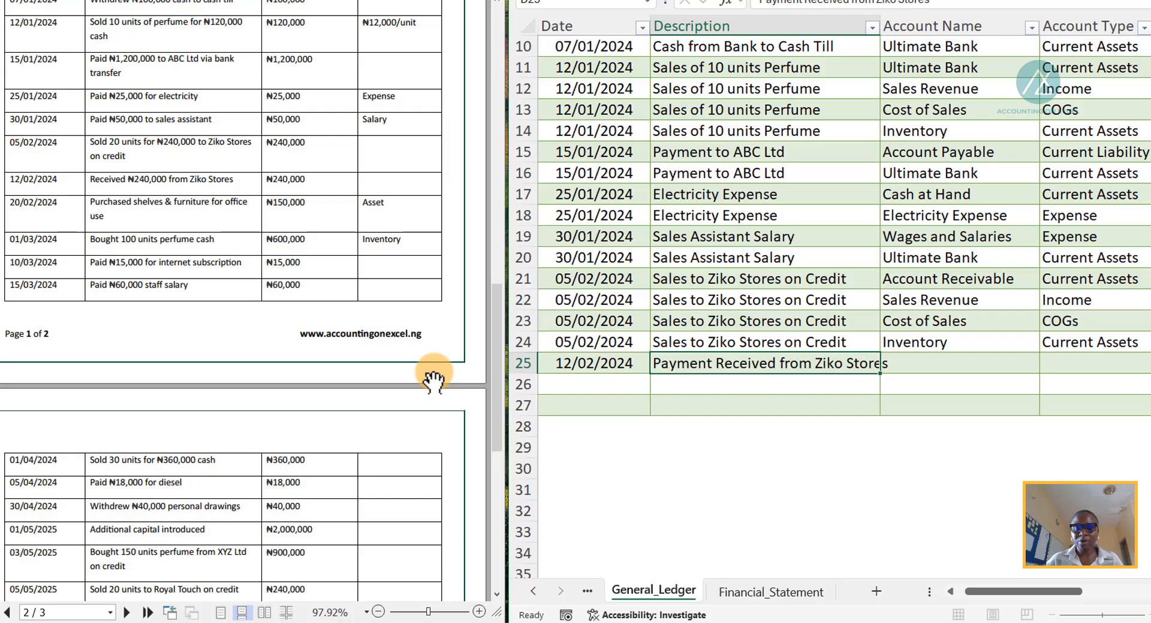
# - Set row 25's account name to Ultimate Bank and debit it 240,000
pyautogui.press('Tab')
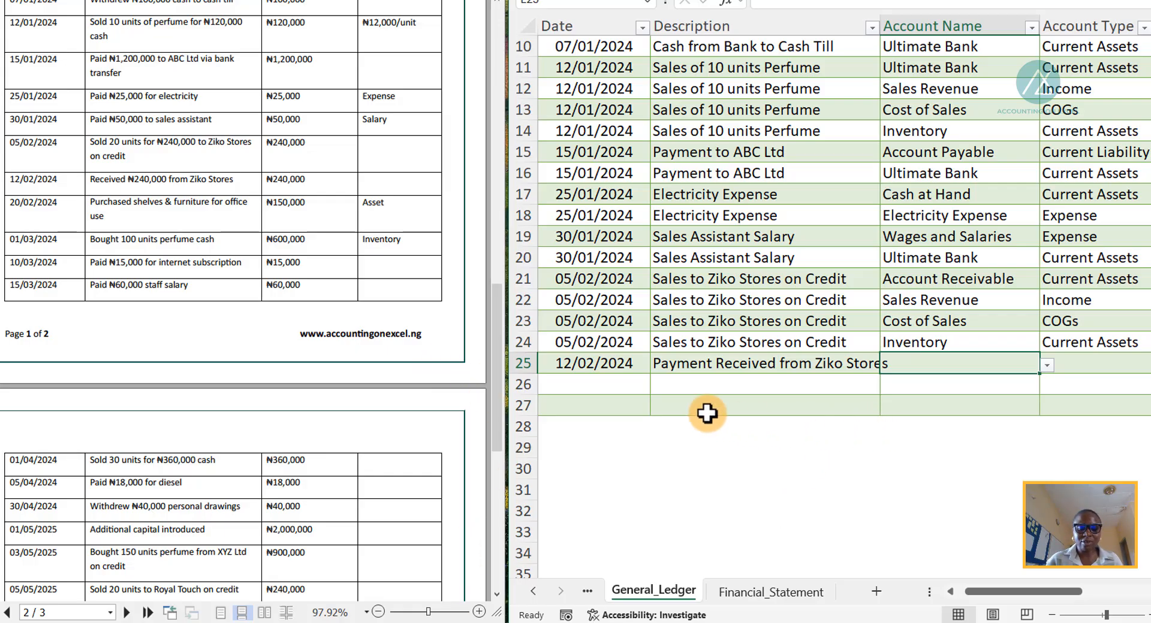
pyautogui.write('Y')
pyautogui.press('BackSpace')
pyautogui.write('Ul')
pyautogui.click(894, 383)
pyautogui.hscroll(2, 833, 363)
pyautogui.click(833, 363)
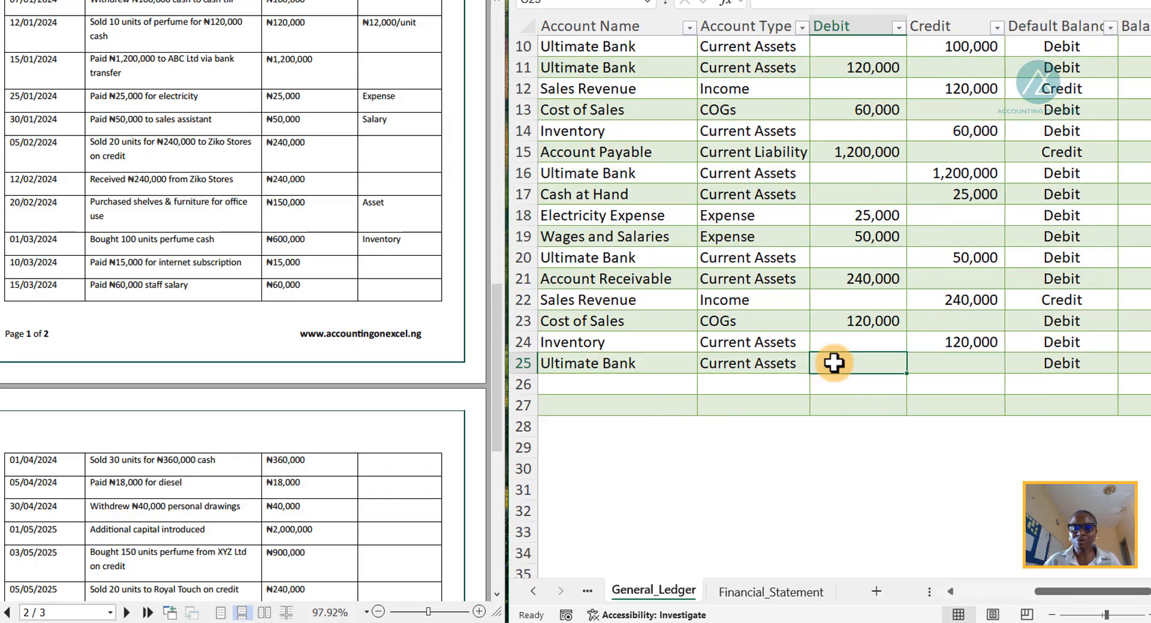
pyautogui.write('240000')
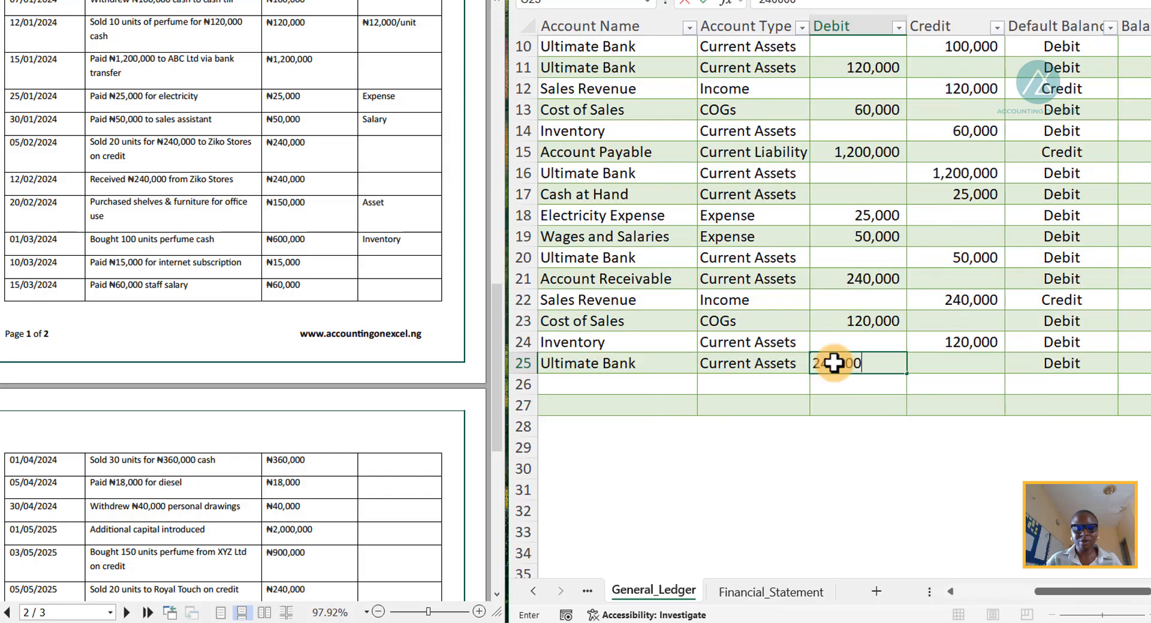
pyautogui.press('Return')
# - Repeat the payment's date and description in row 26 and set its account name to Account Receivable
pyautogui.hotkey('ctrl', 'd')
pyautogui.press('Tab')
pyautogui.hotkey('ctrl', 'd')
pyautogui.press('Tab')
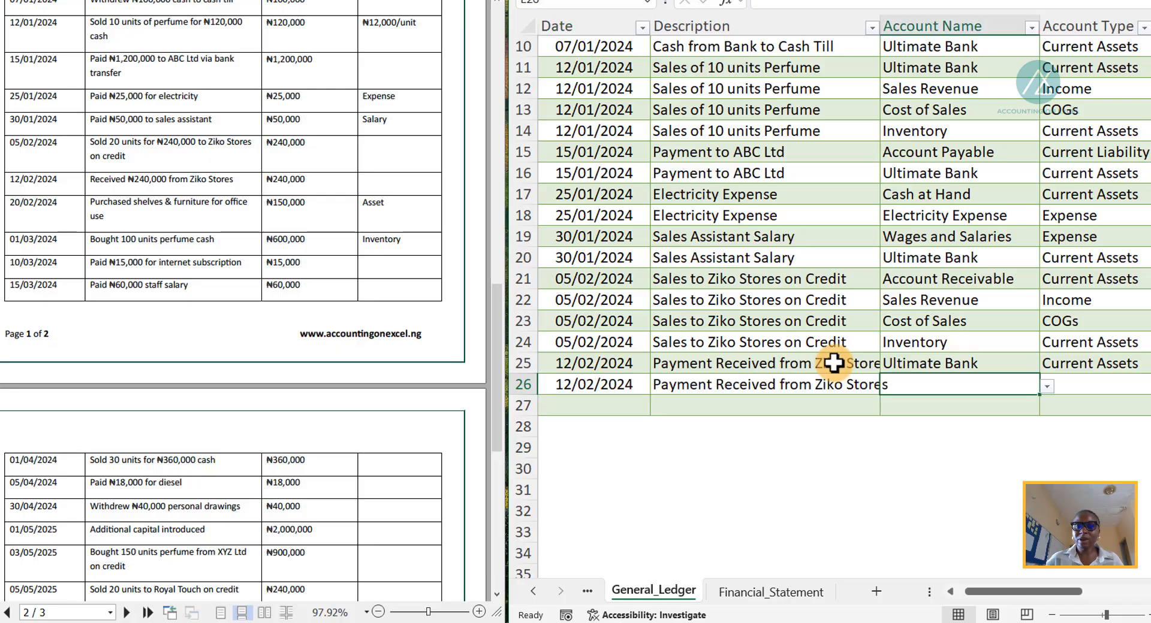
pyautogui.write('Acc')
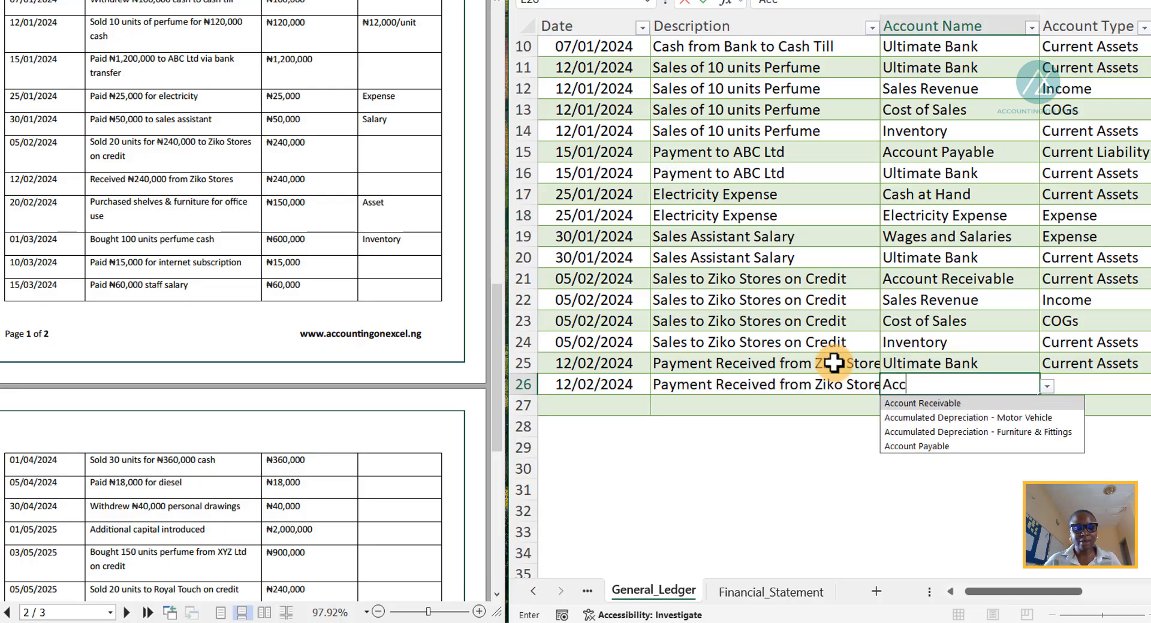
pyautogui.click(953, 403)
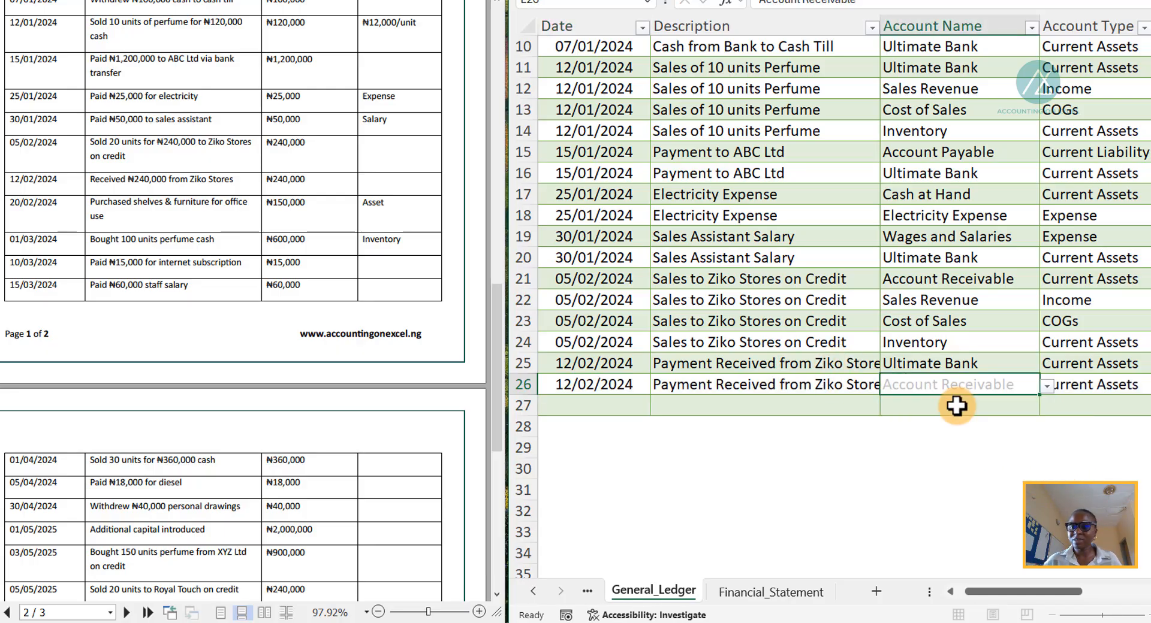
# - Credit 240,000 to Account Receivable in row 26
pyautogui.press('Tab')
pyautogui.press('Tab')
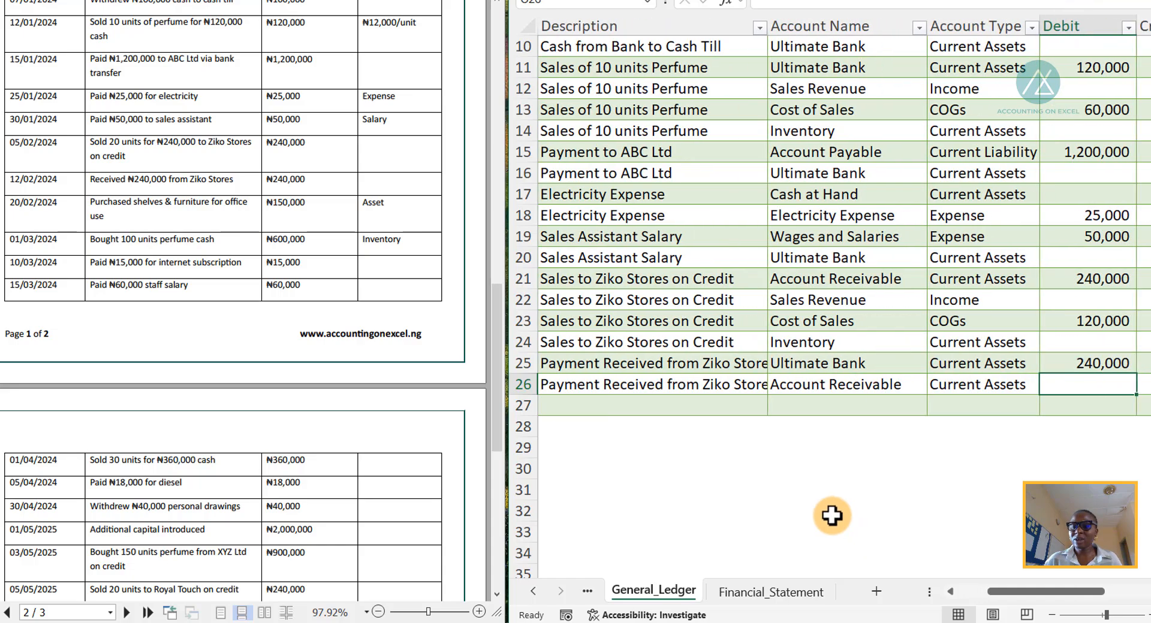
pyautogui.press('Tab')
pyautogui.write('24')
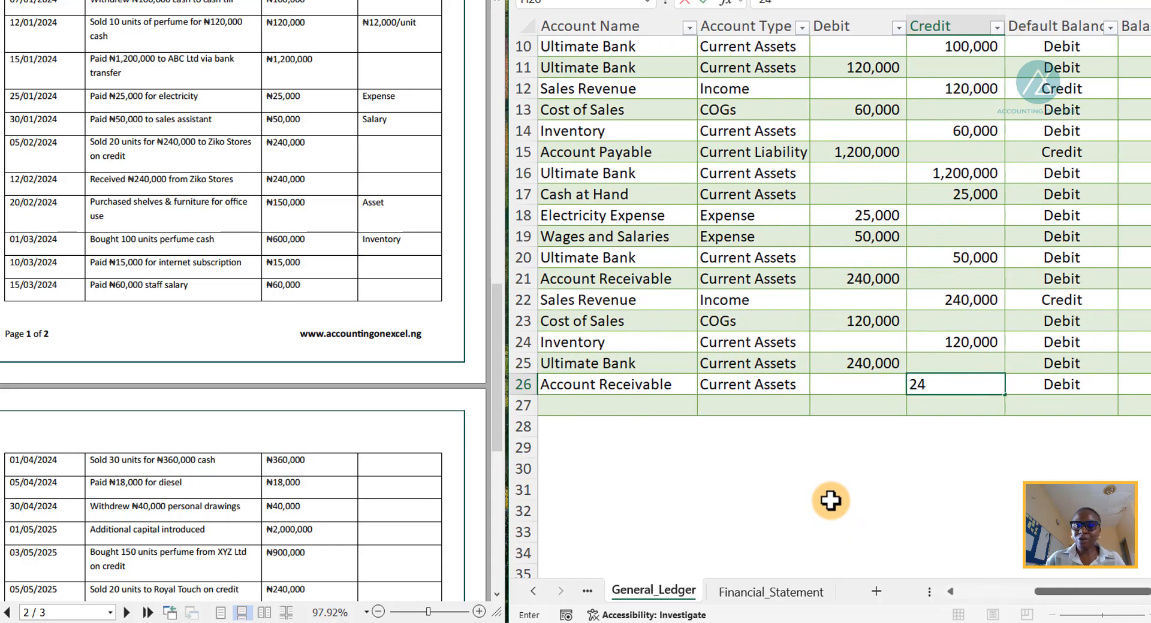
pyautogui.write('0,000')
pyautogui.press('Tab')
pyautogui.press('Tab')
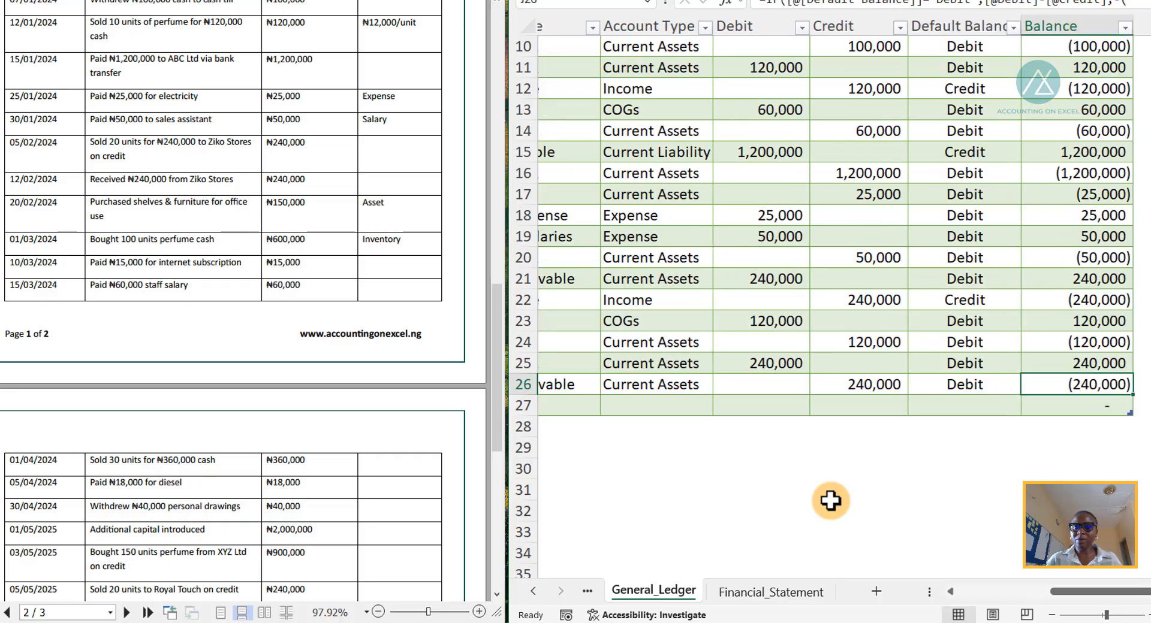
pyautogui.press('Tab')
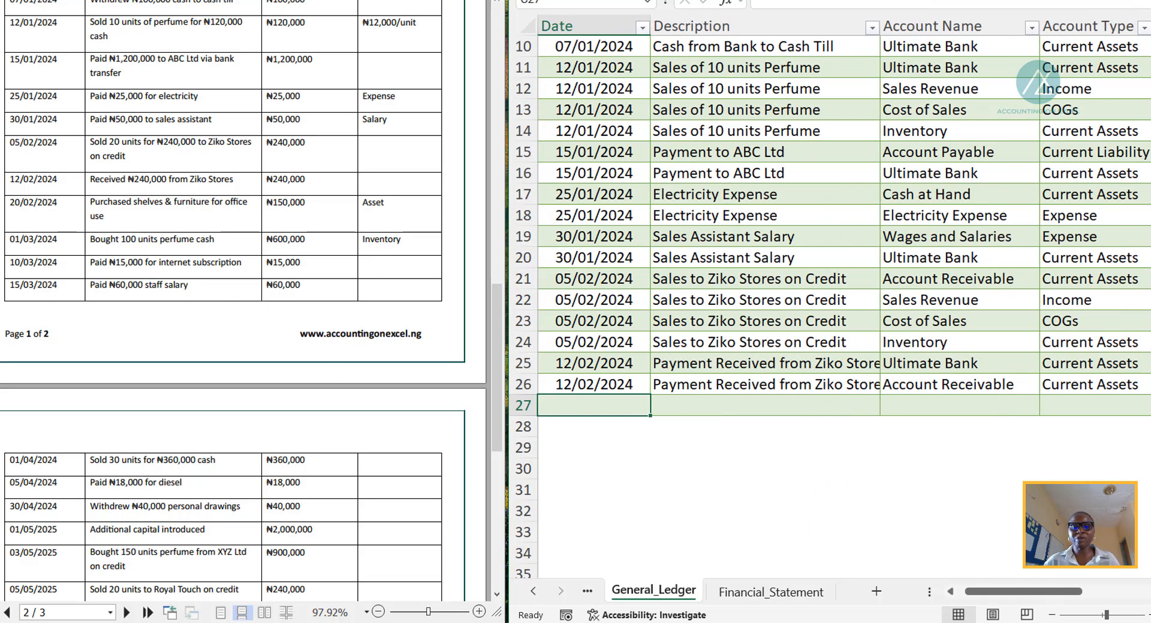
# - Check the Dec-2024 Account Receivable balance in the statement of financial position on the Financial_Statement sheet
pyautogui.click(744, 593)
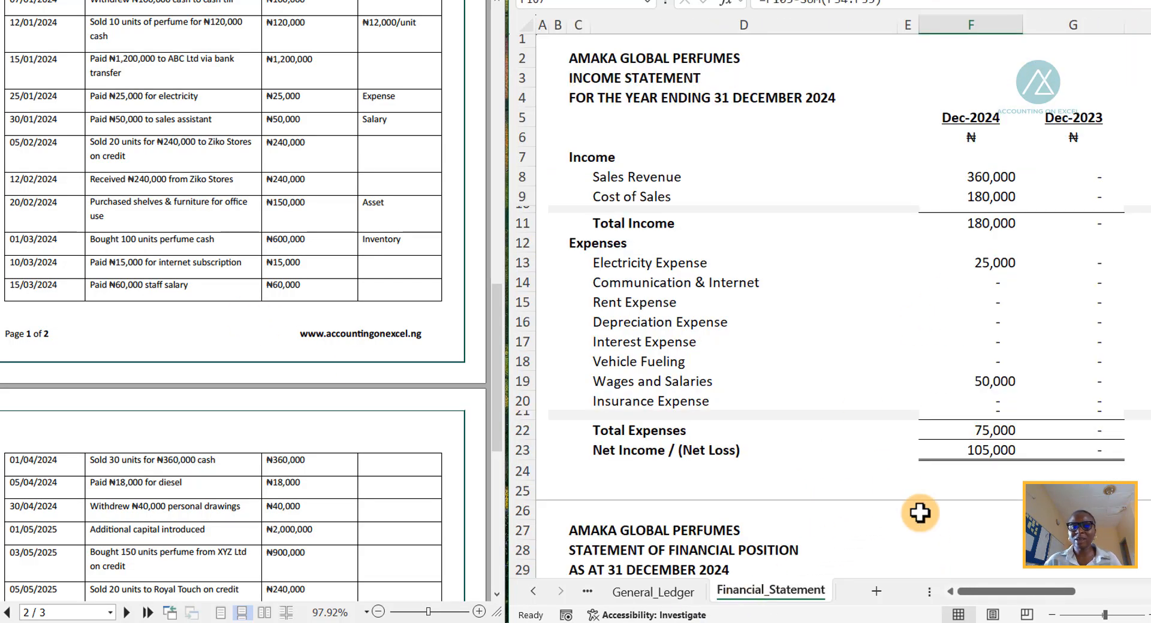
pyautogui.scroll(-5, 917, 513)
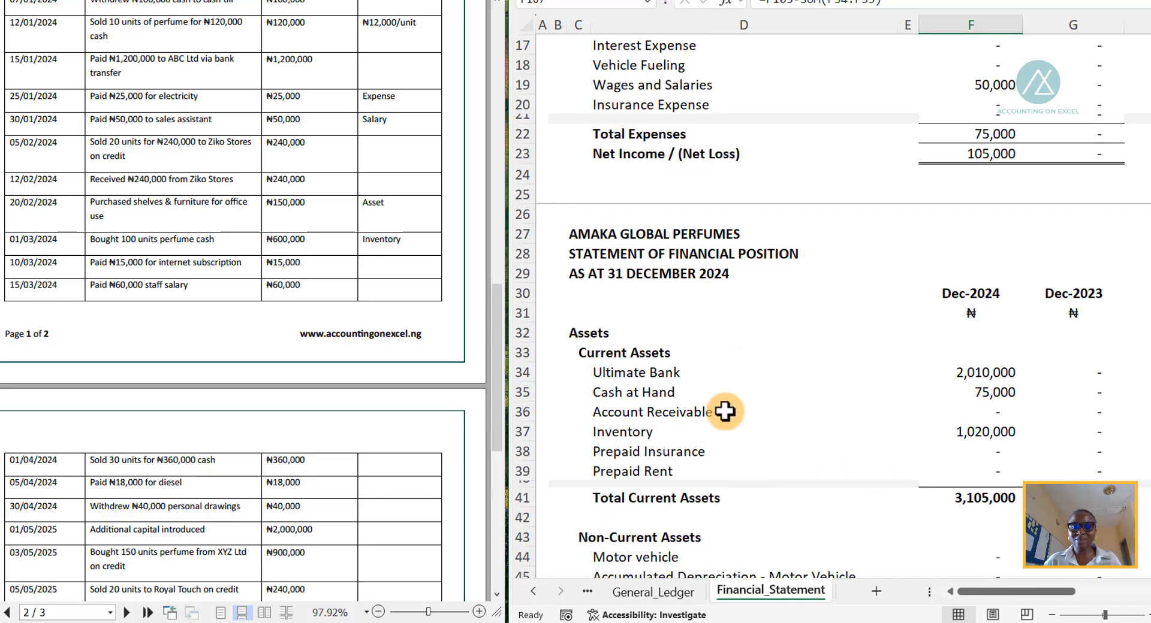
pyautogui.click(995, 413)
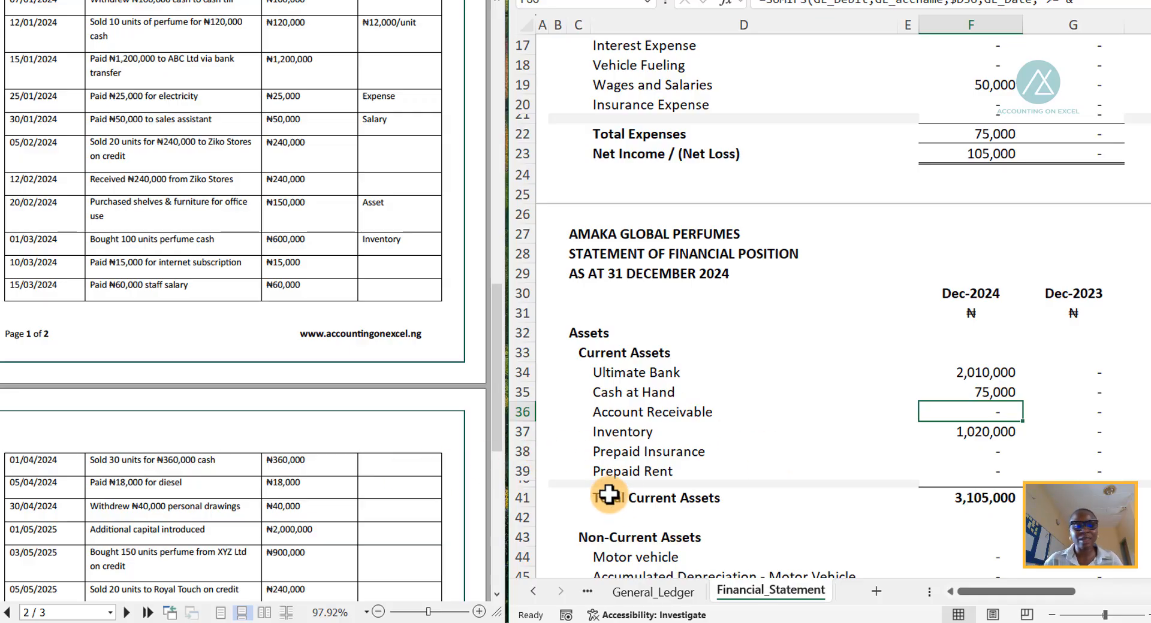
# - In General_Ledger row 27, enter the date 20/02/2024 and the description "Purchase of Shelves & Furniture"
pyautogui.click(662, 592)
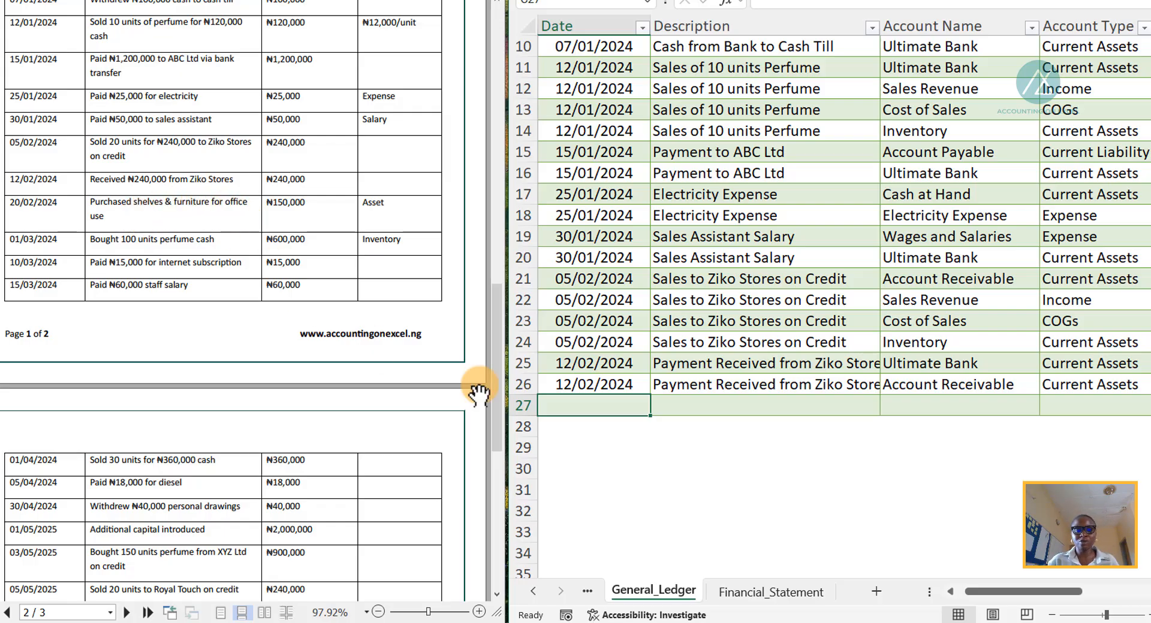
pyautogui.write('20')
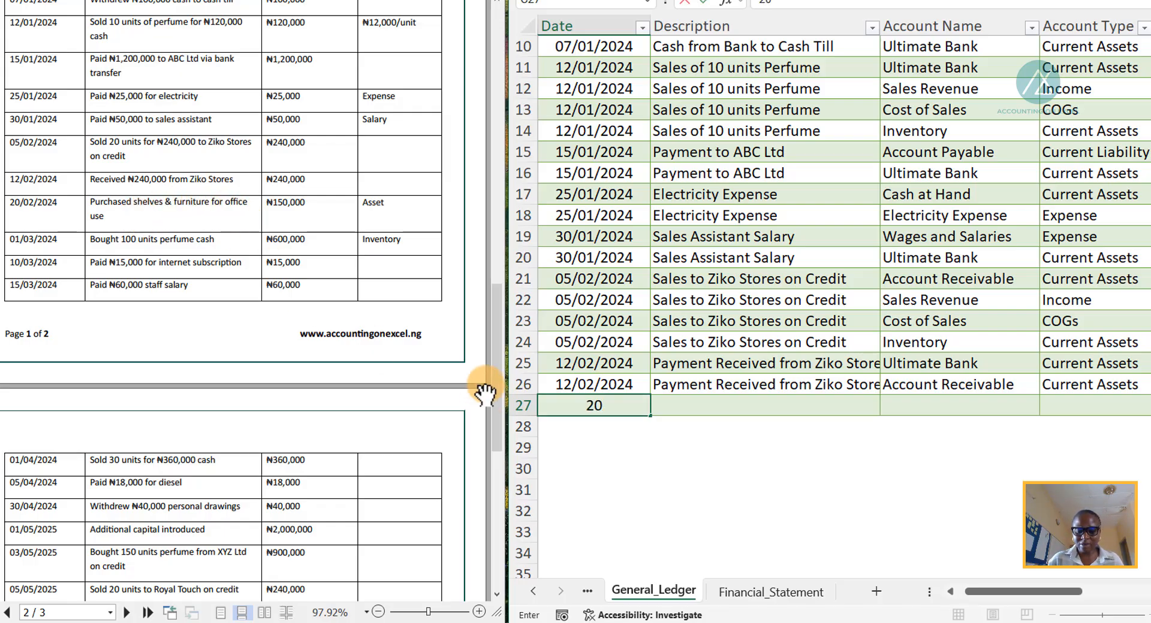
pyautogui.write('/02')
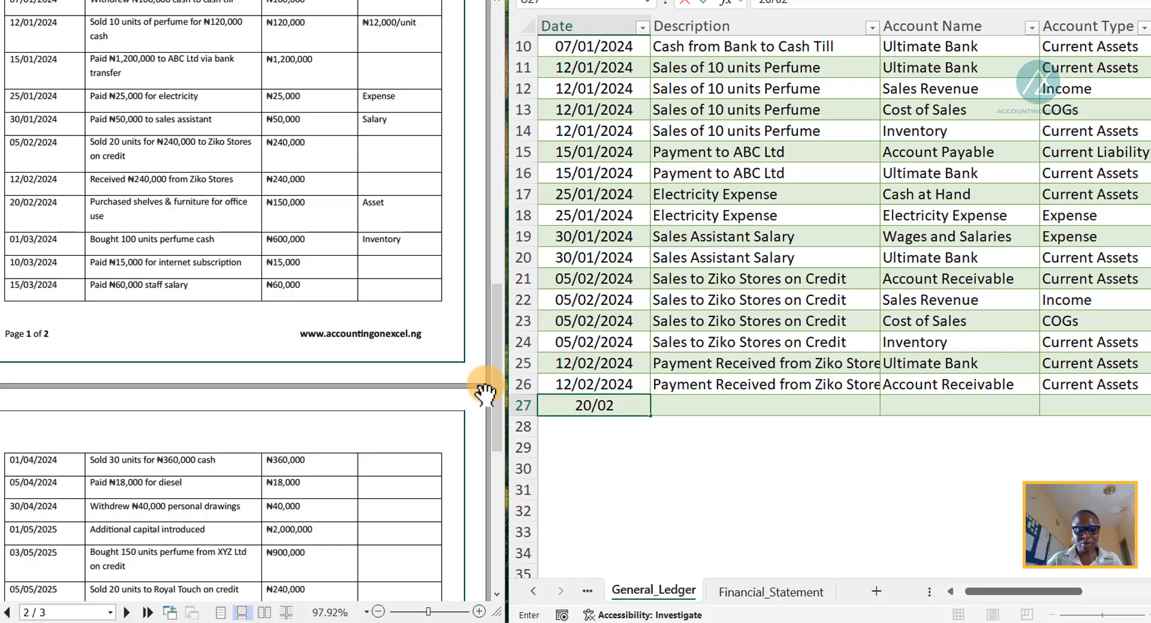
pyautogui.write('/2024')
pyautogui.press('Tab')
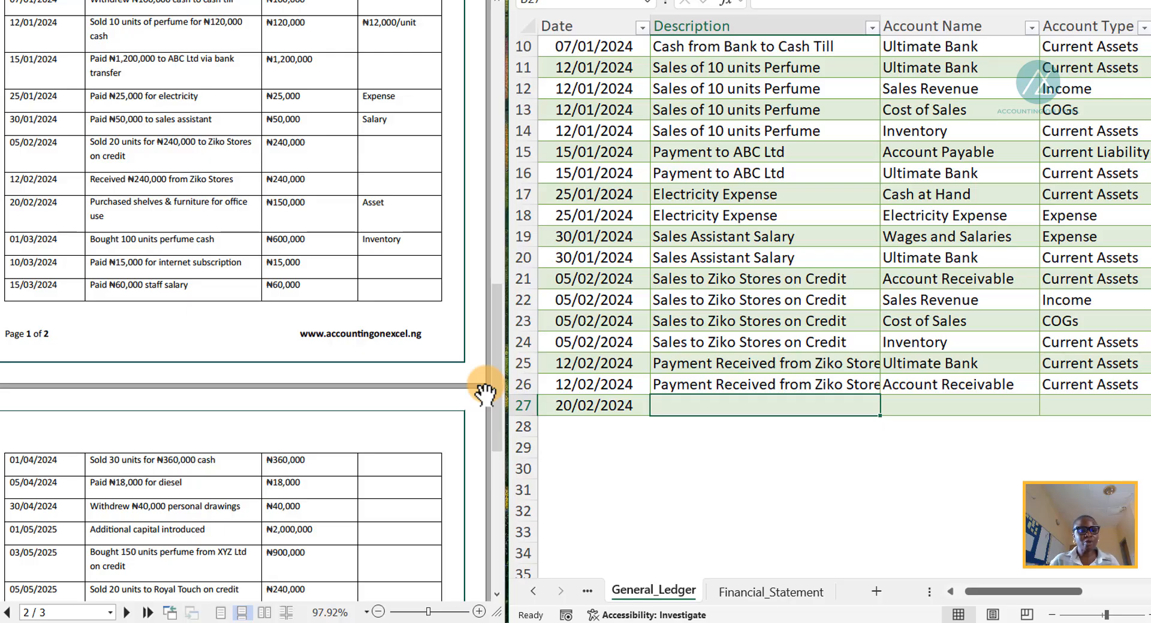
pyautogui.write('Purcha')
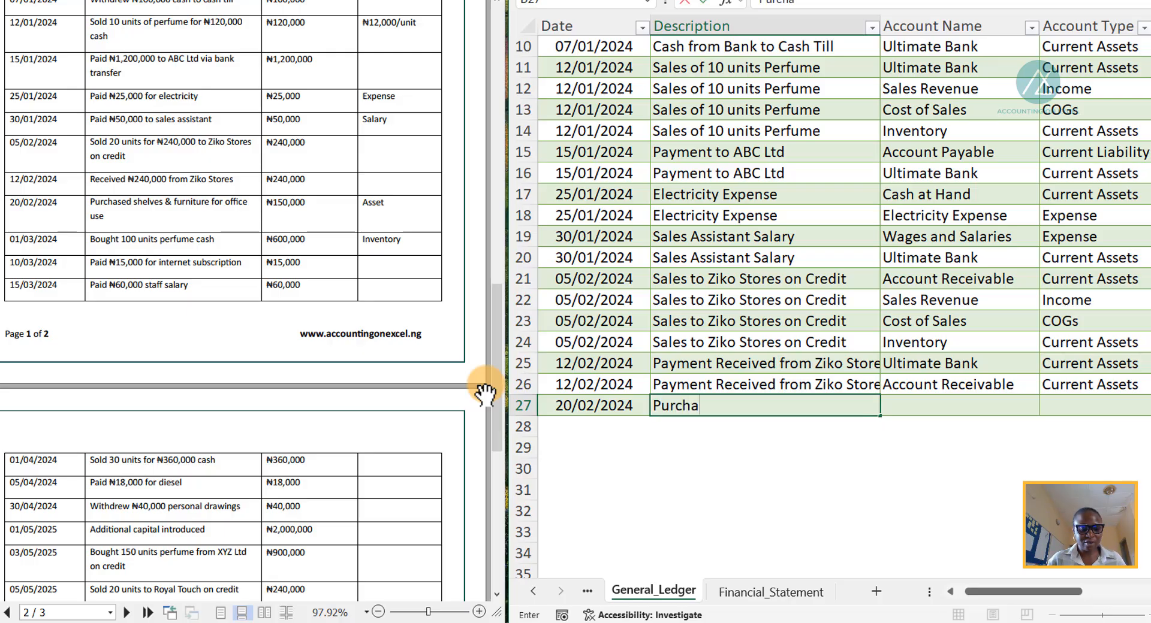
pyautogui.write('se of Shelves')
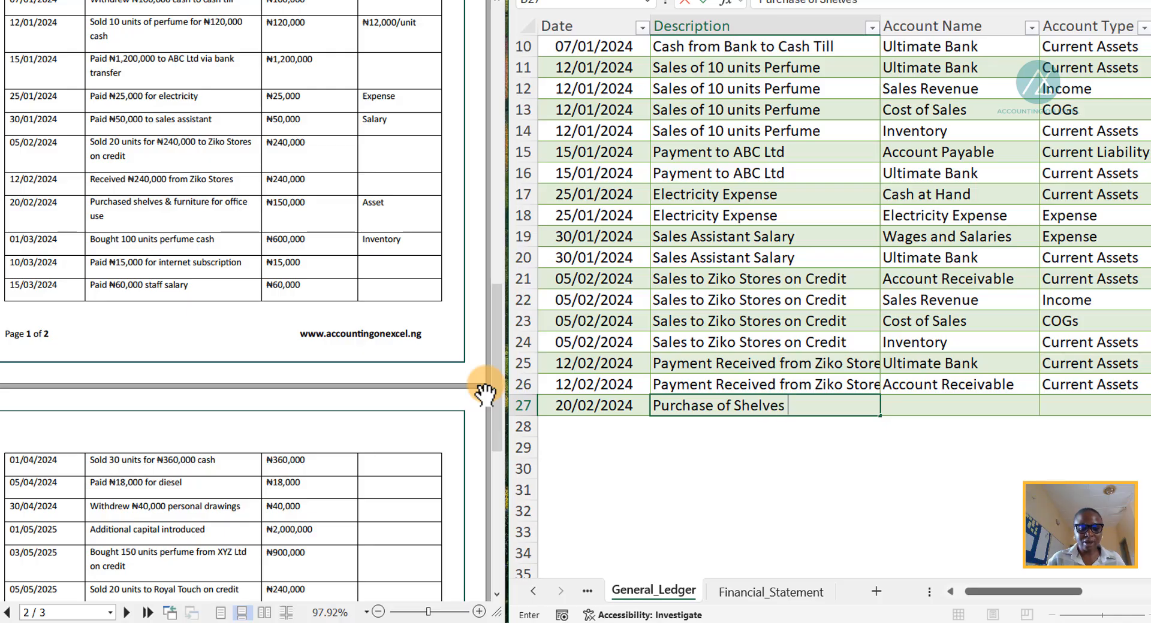
pyautogui.write(' & Furn')
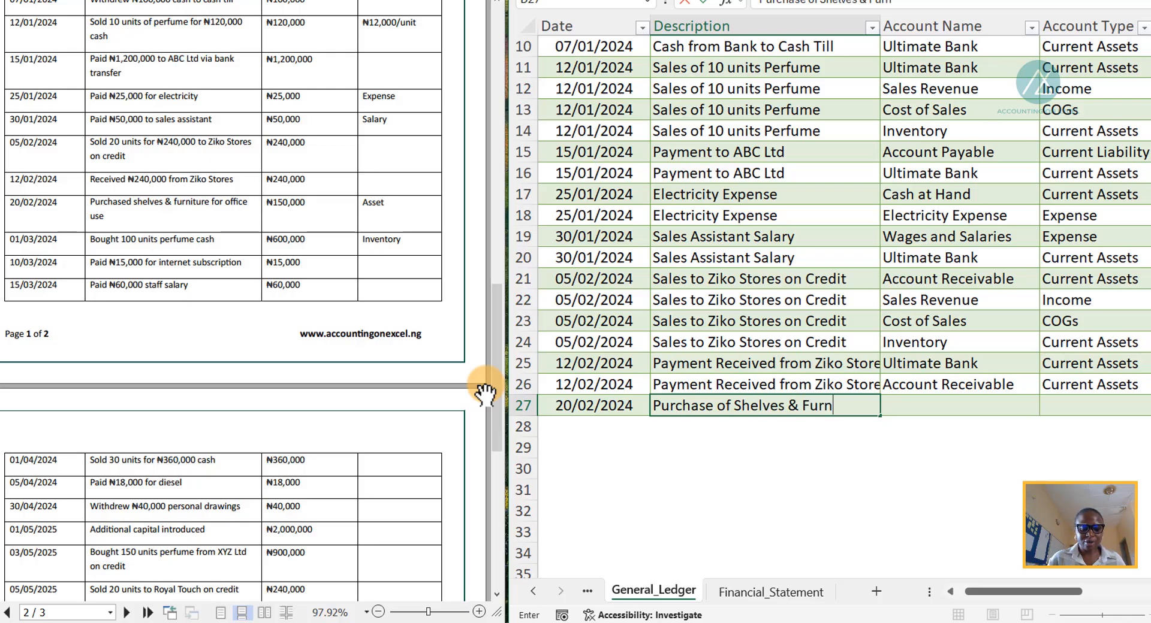
pyautogui.write('iture')
pyautogui.press('Tab')
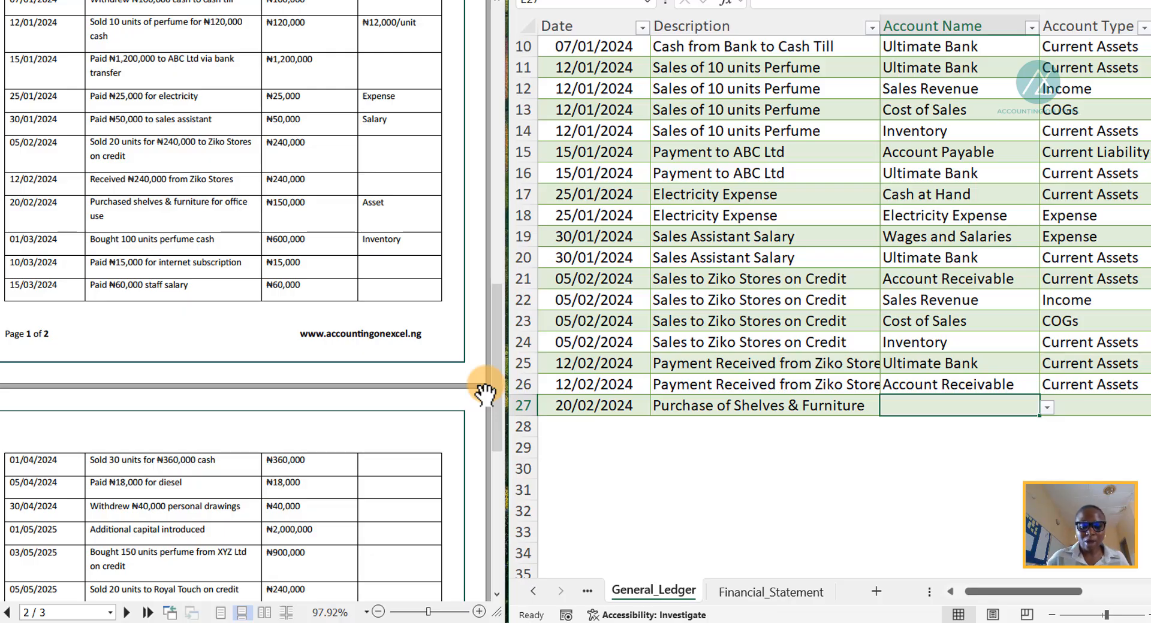
# - Set row 27's account name to Furniture & Fittings and debit it 150,000
pyautogui.write('Fu')
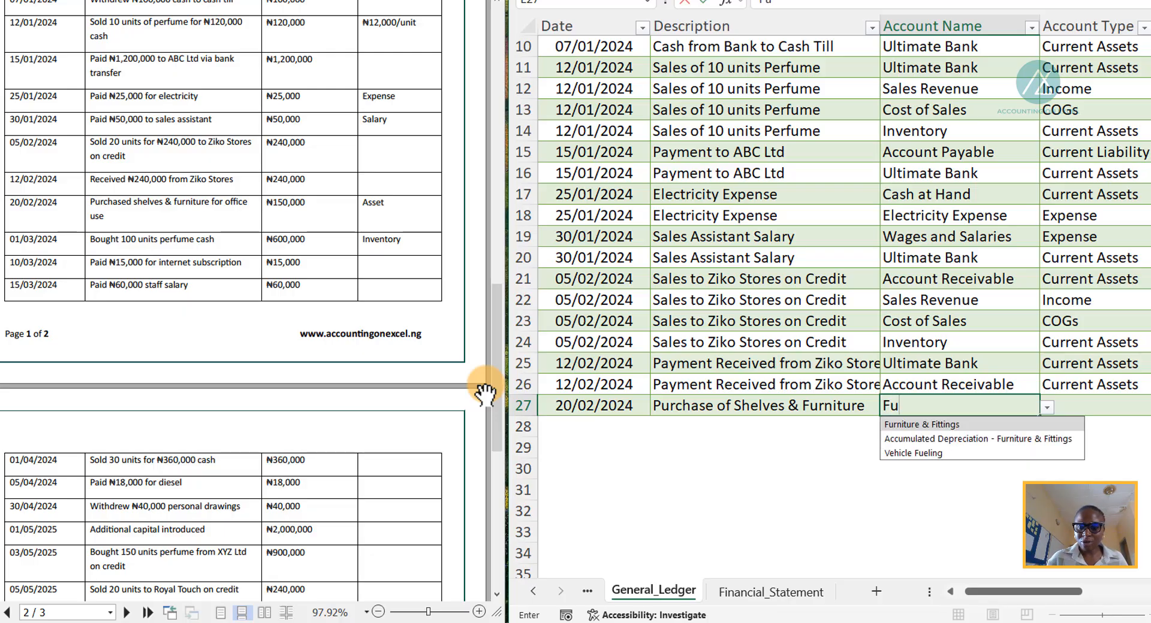
pyautogui.click(891, 423)
pyautogui.press('Tab')
pyautogui.press('Tab')
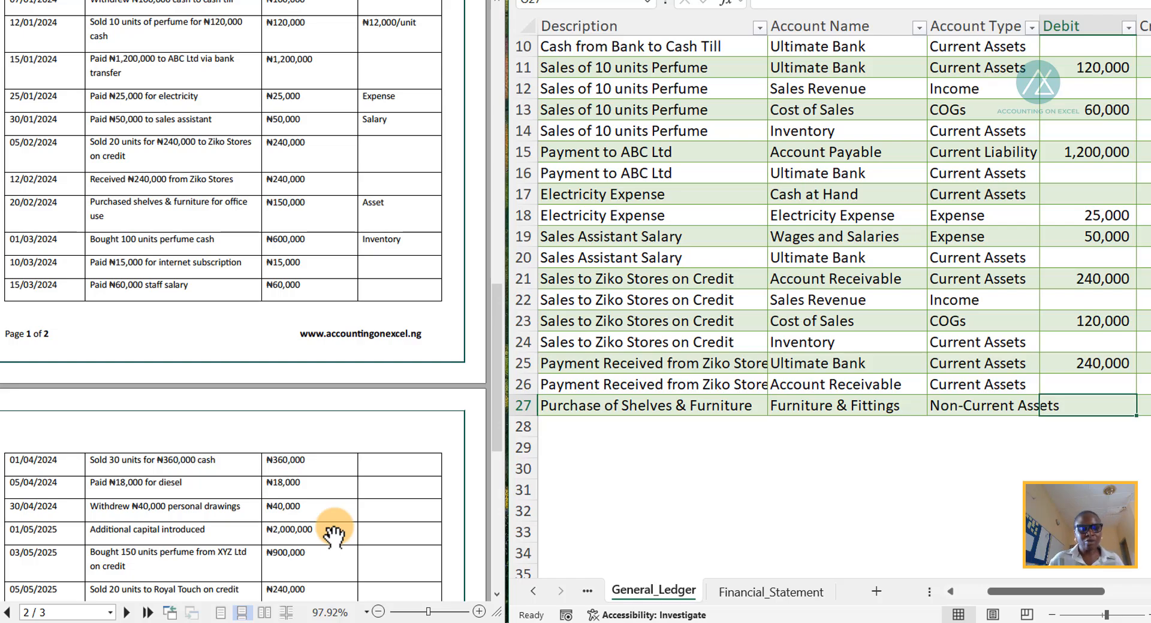
pyautogui.write('150000')
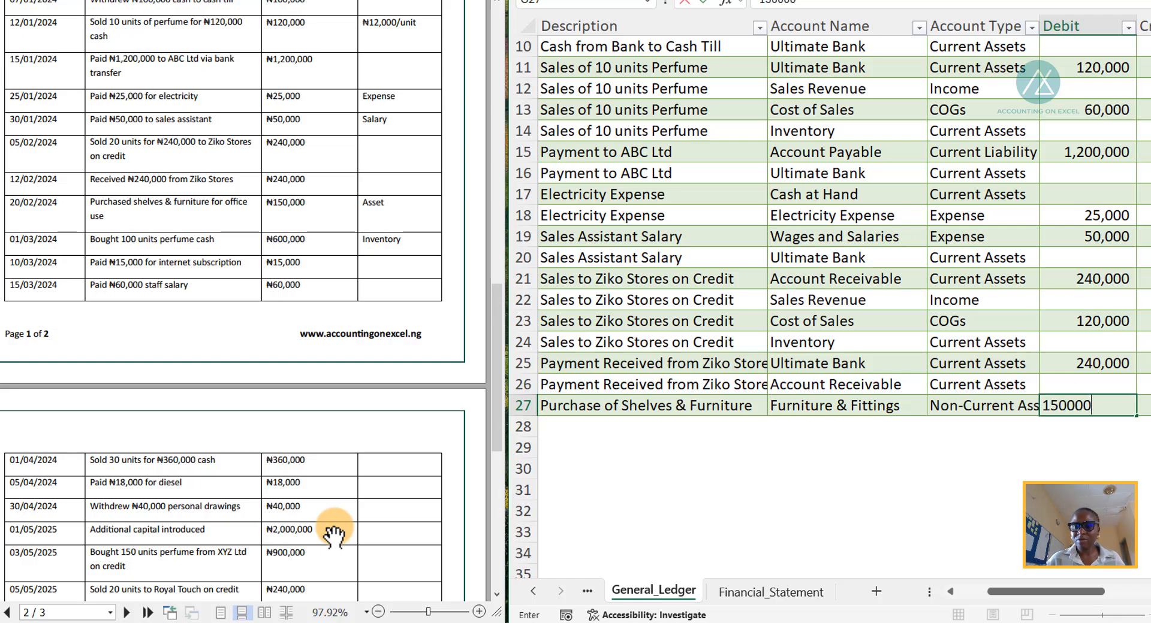
pyautogui.press('Tab')
pyautogui.press('Tab')
pyautogui.press('Tab')
pyautogui.press('Tab')
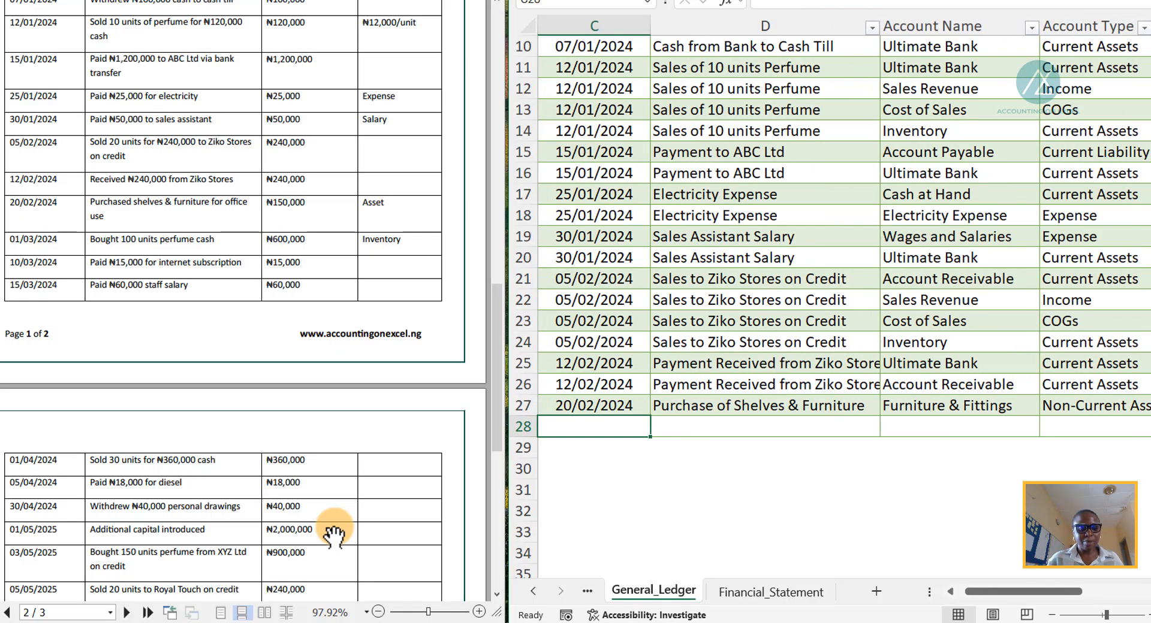
# - Repeat the furniture purchase's date and description in row 28 and set its account name to Ultimate Bank
pyautogui.hotkey('ctrl', 'd')
pyautogui.press('Tab')
pyautogui.hotkey('ctrl', 'd')
pyautogui.press('Tab')
pyautogui.write('Ul')
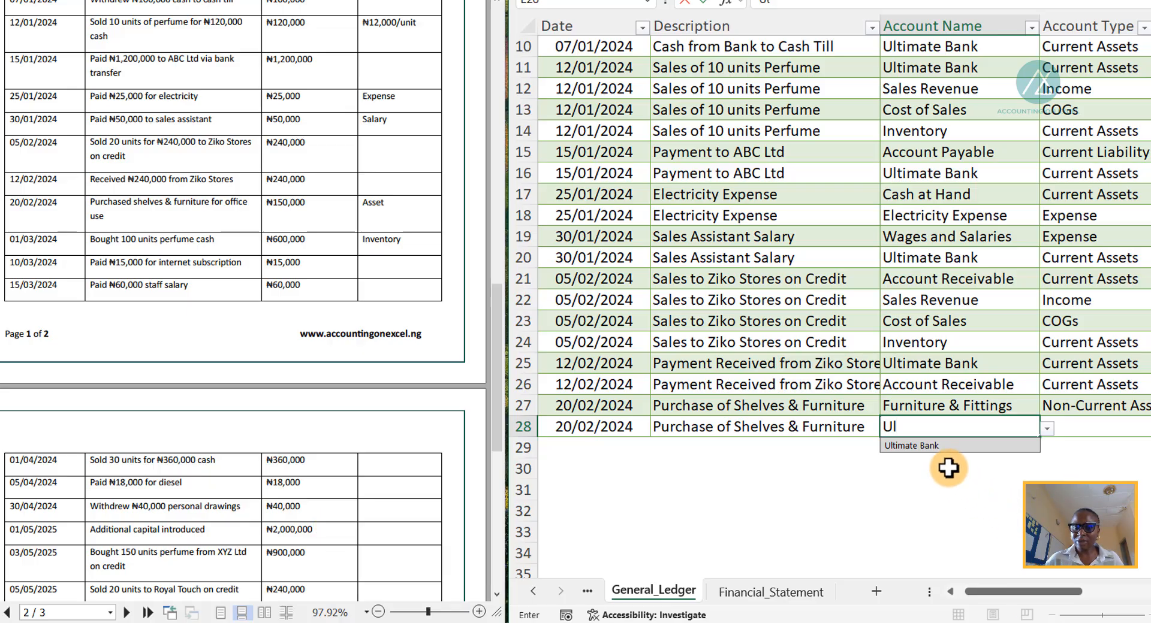
pyautogui.click(940, 447)
pyautogui.press('Tab')
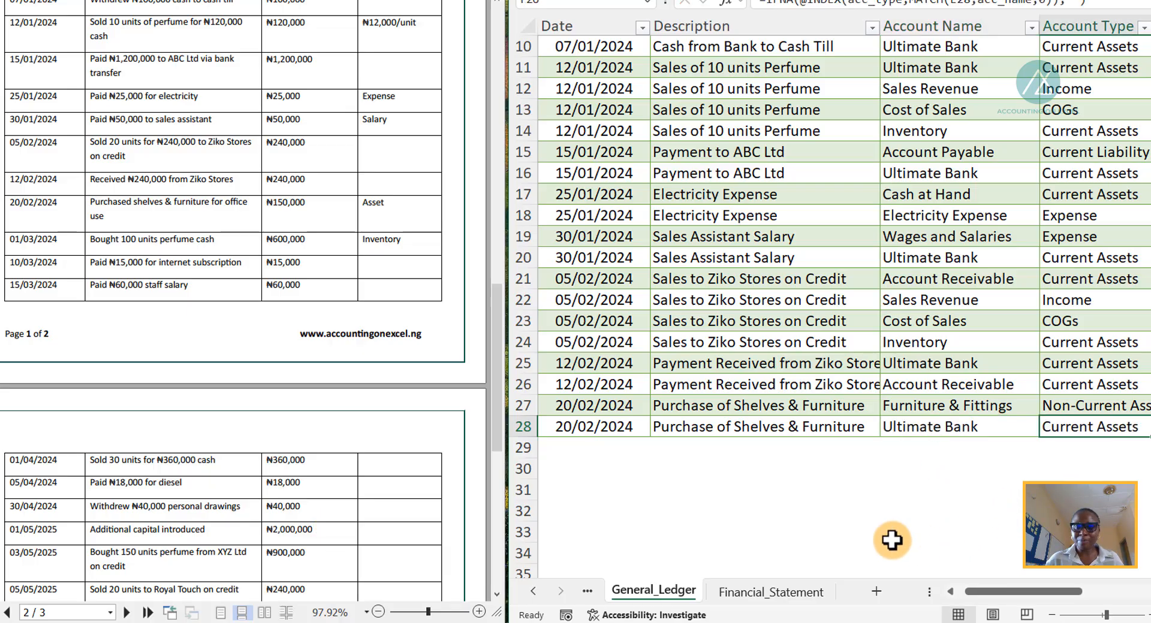
# - Credit 150,000 to Ultimate Bank in row 28
pyautogui.press('Tab')
pyautogui.press('Tab')
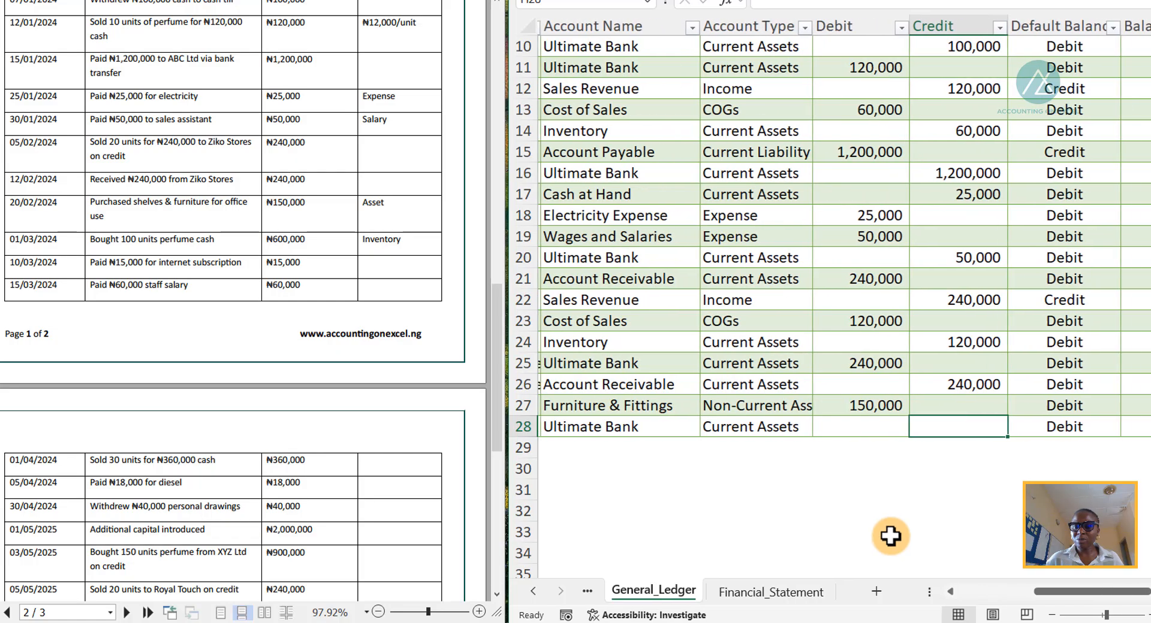
pyautogui.write('15')
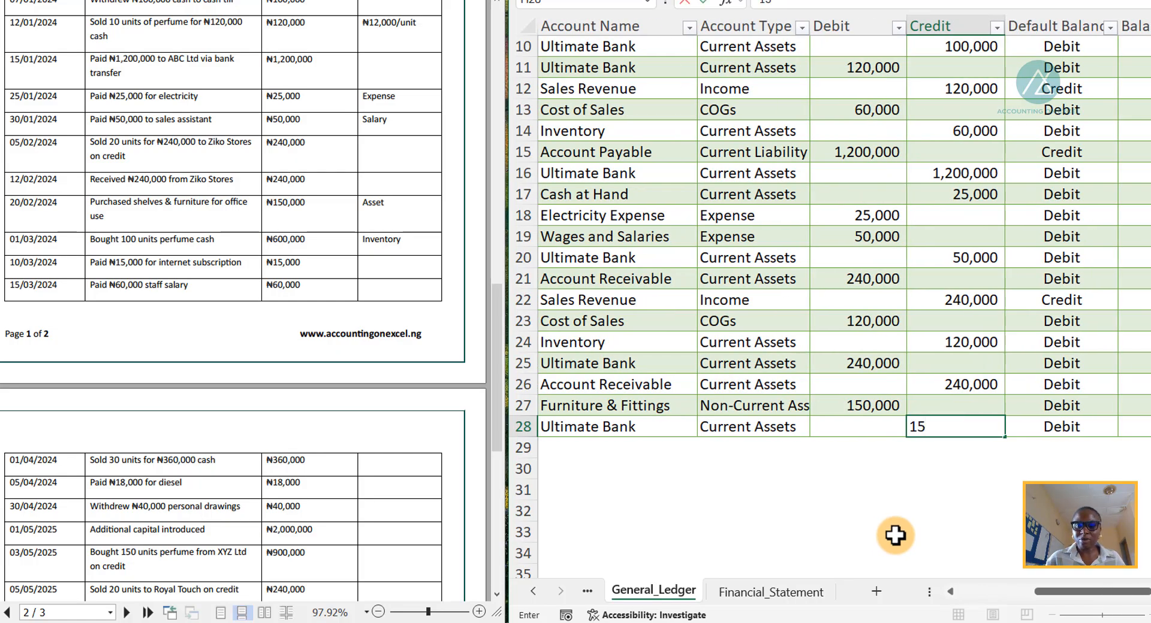
pyautogui.write('0000')
pyautogui.press('Return')
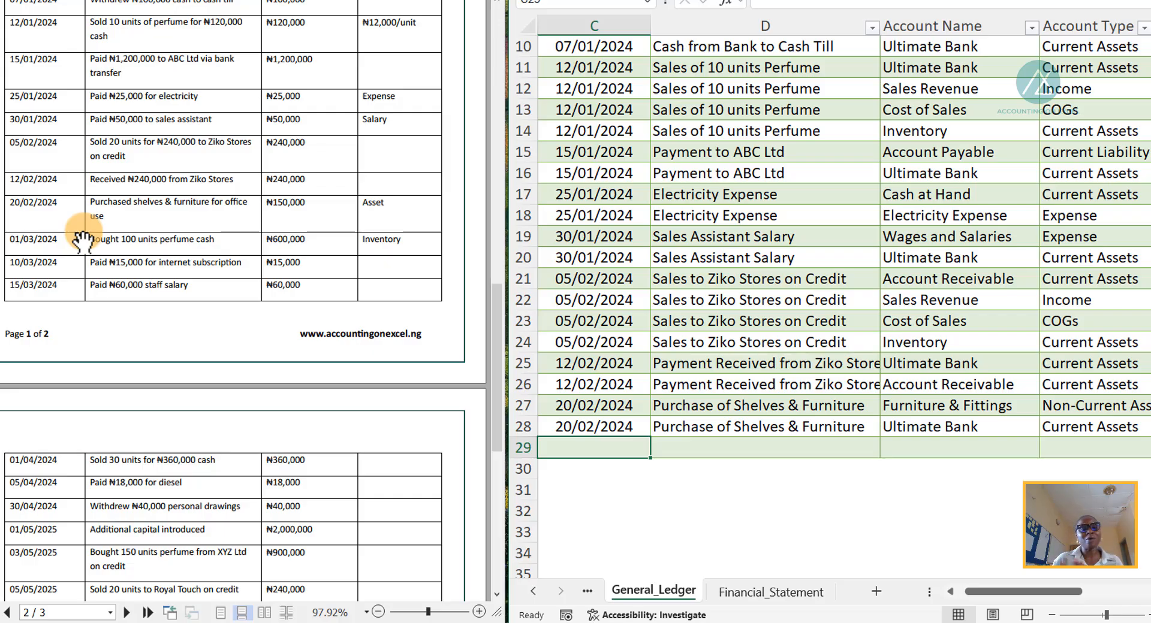
# - Enter the date 01/05/2025 and the description "Additional Owners Capital" in row 29 for the case study's additional capital transaction
pyautogui.scroll(-5, 126, 342)
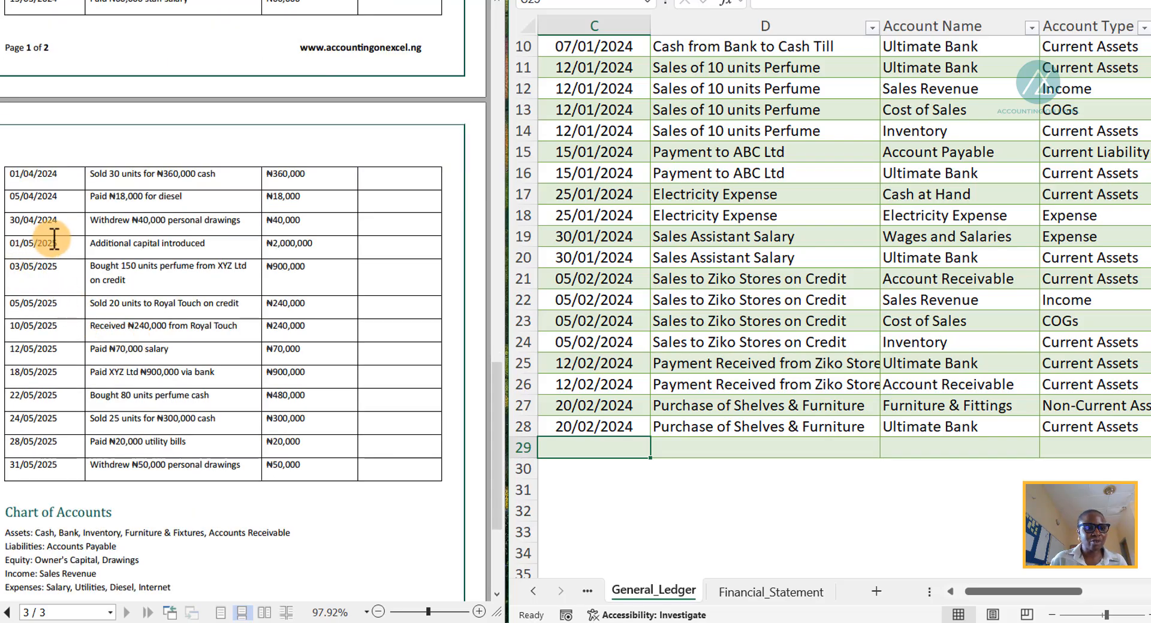
pyautogui.write('01/05/2025')
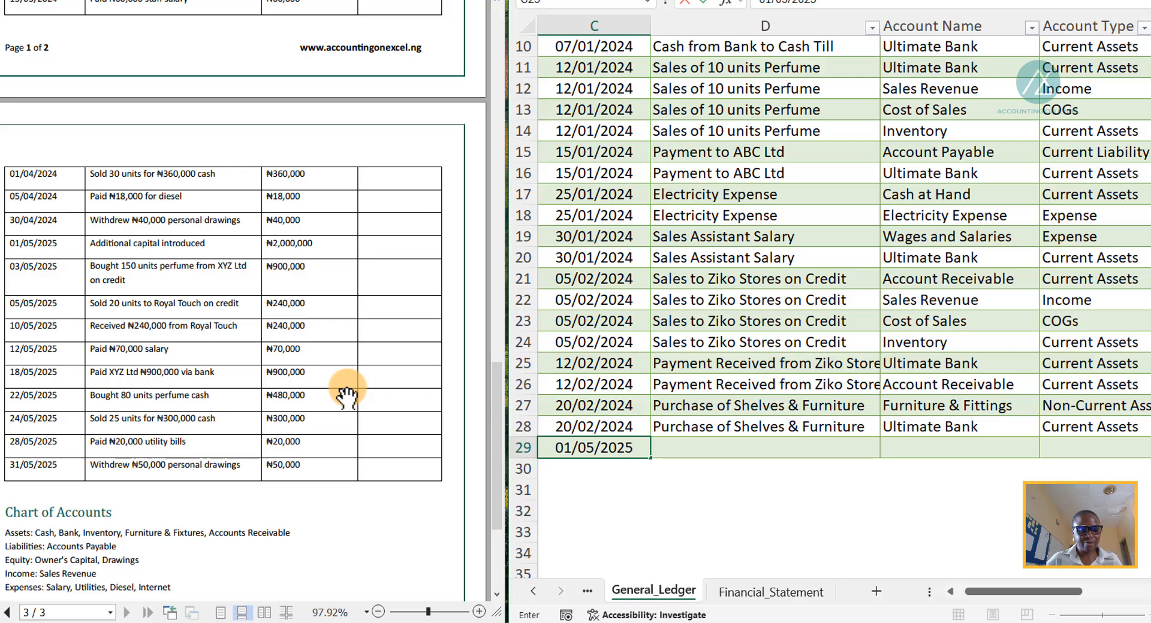
pyautogui.press('Tab')
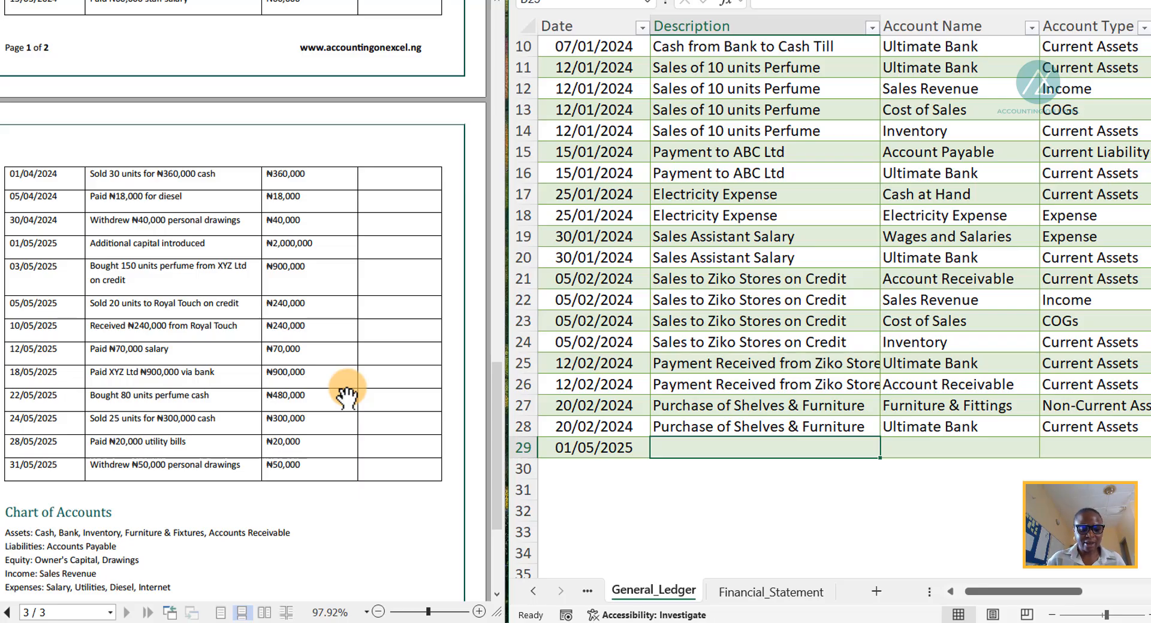
pyautogui.write('Additional Ow')
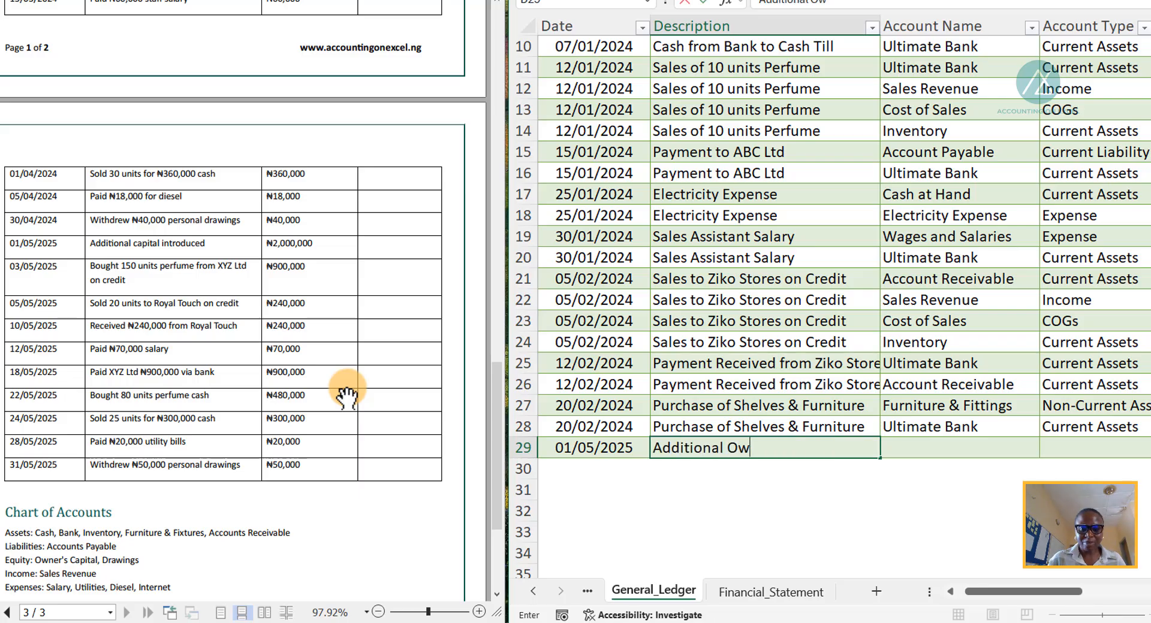
pyautogui.write('ners Capital')
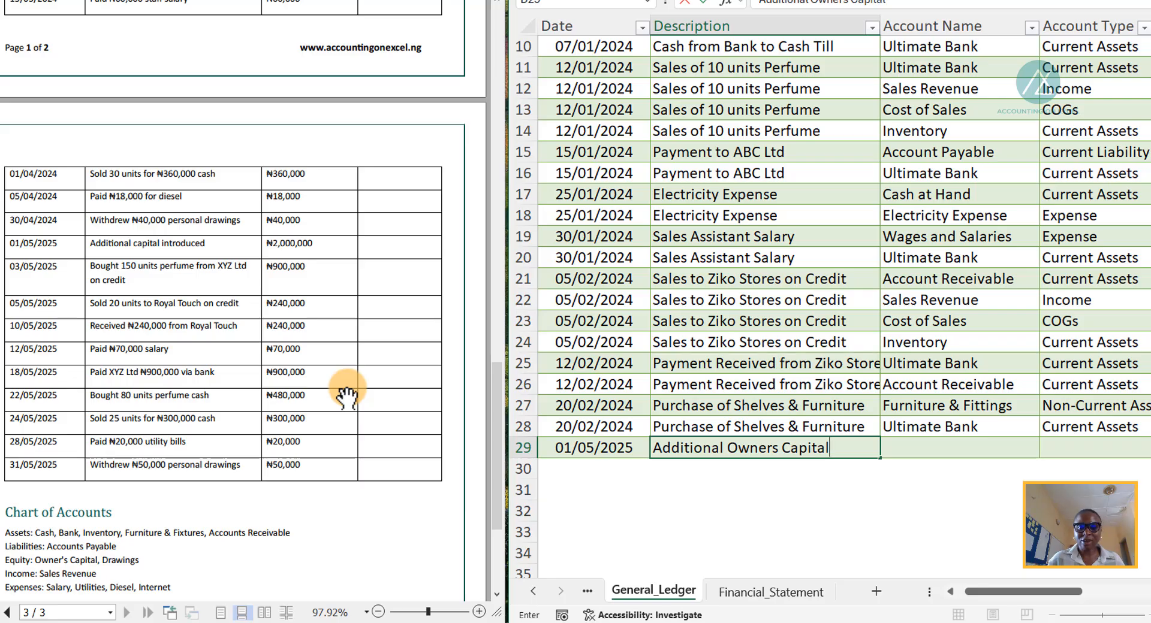
pyautogui.press('Tab')
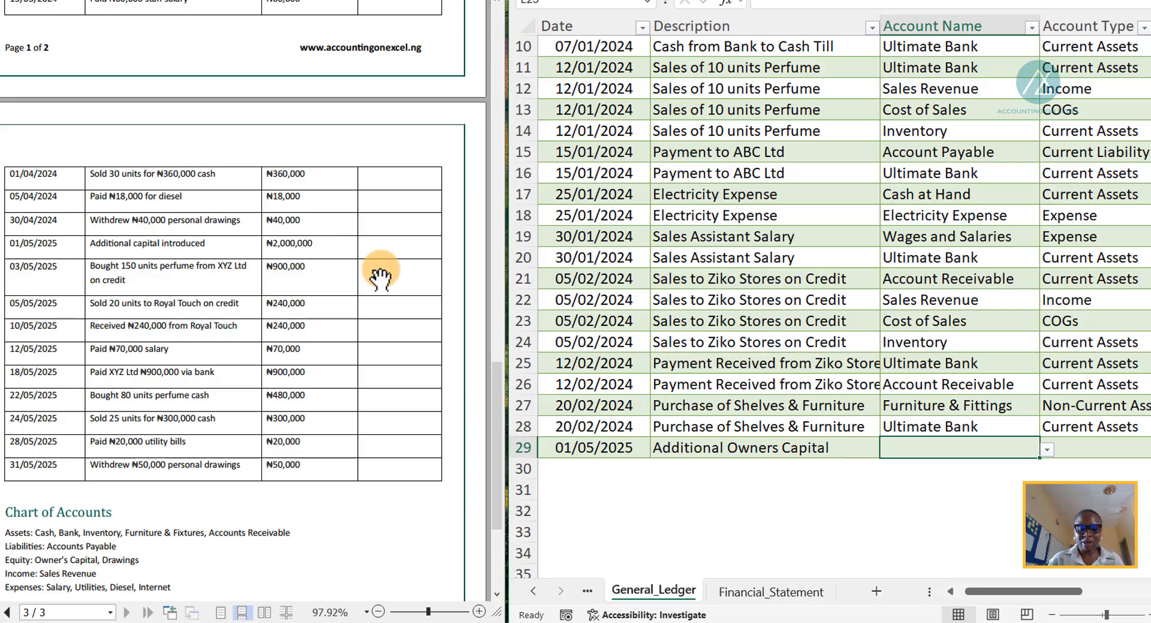
# - Set row 29's account name to Ultimate Bank and debit it 2,000,000
pyautogui.write('Ul')
pyautogui.click(945, 471)
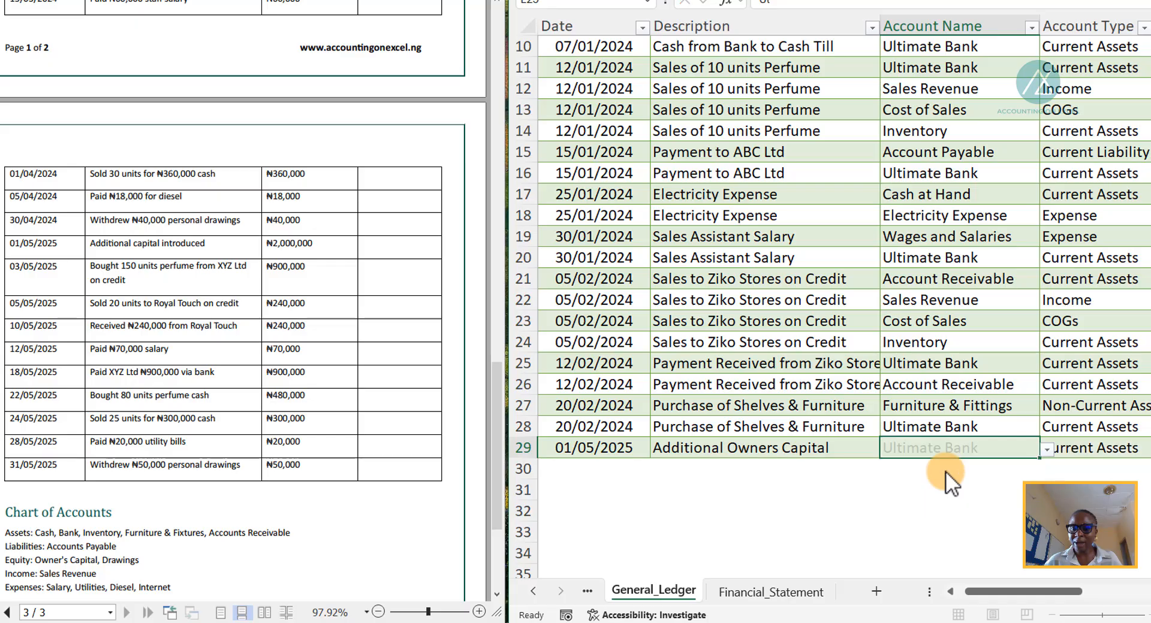
pyautogui.press('Tab')
pyautogui.press('Tab')
pyautogui.write('2000000')
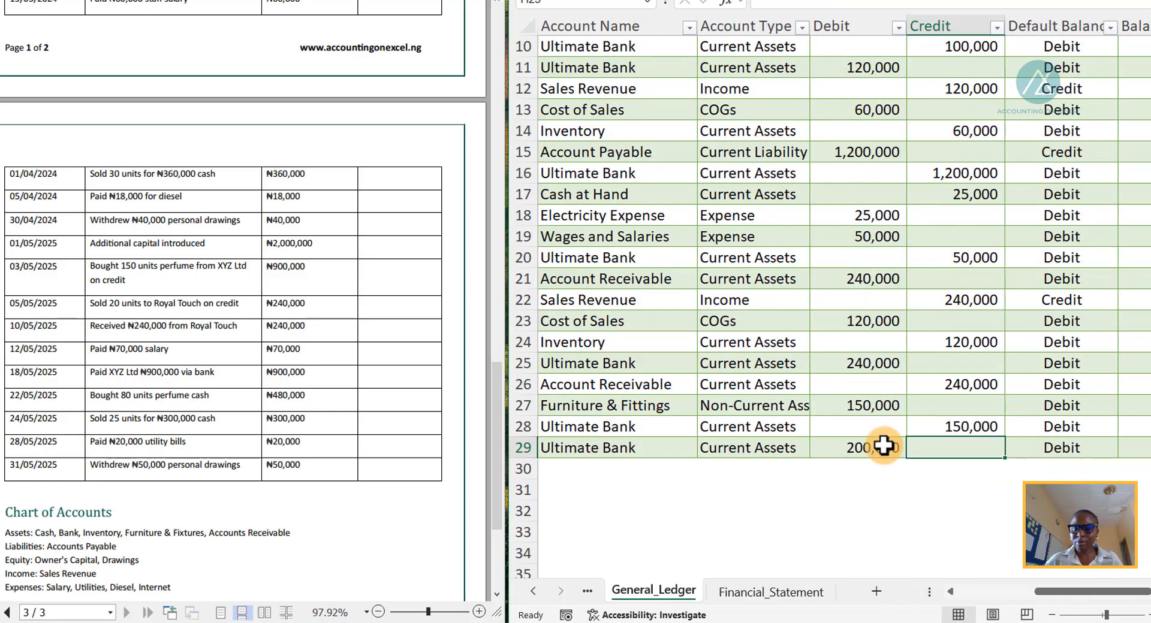
pyautogui.press('Tab')
pyautogui.press('Tab')
pyautogui.press('Tab')
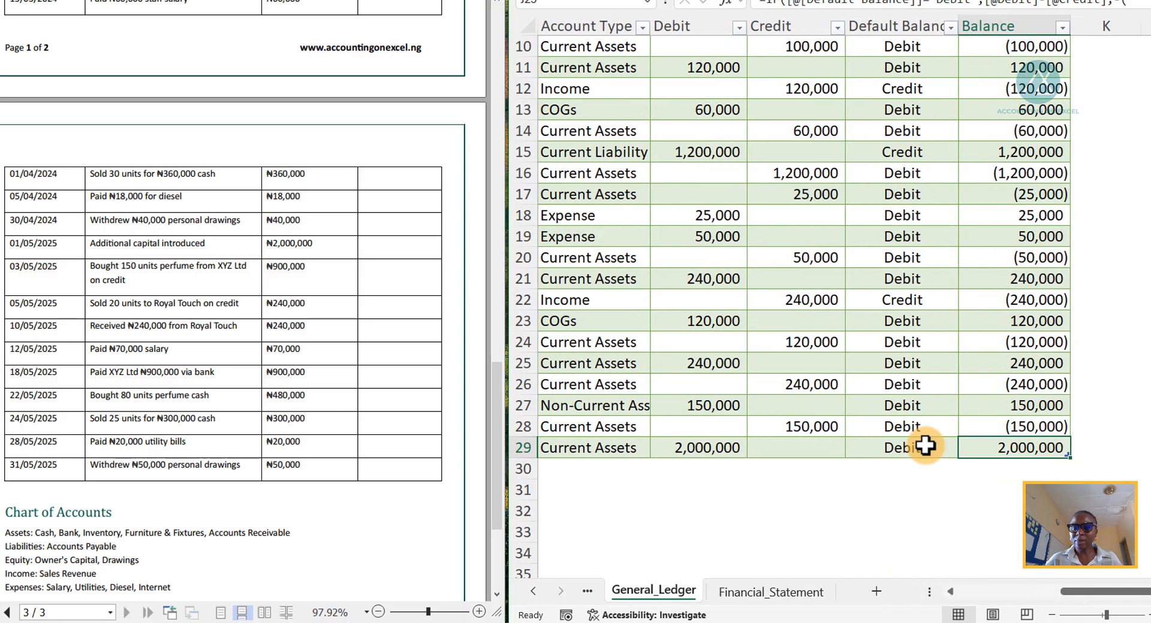
pyautogui.press('Tab')
# - Repeat the additional capital's date and description in row 30 and set its account name to Owners Capital
pyautogui.hotkey('ctrl', 'd')
pyautogui.press('Tab')
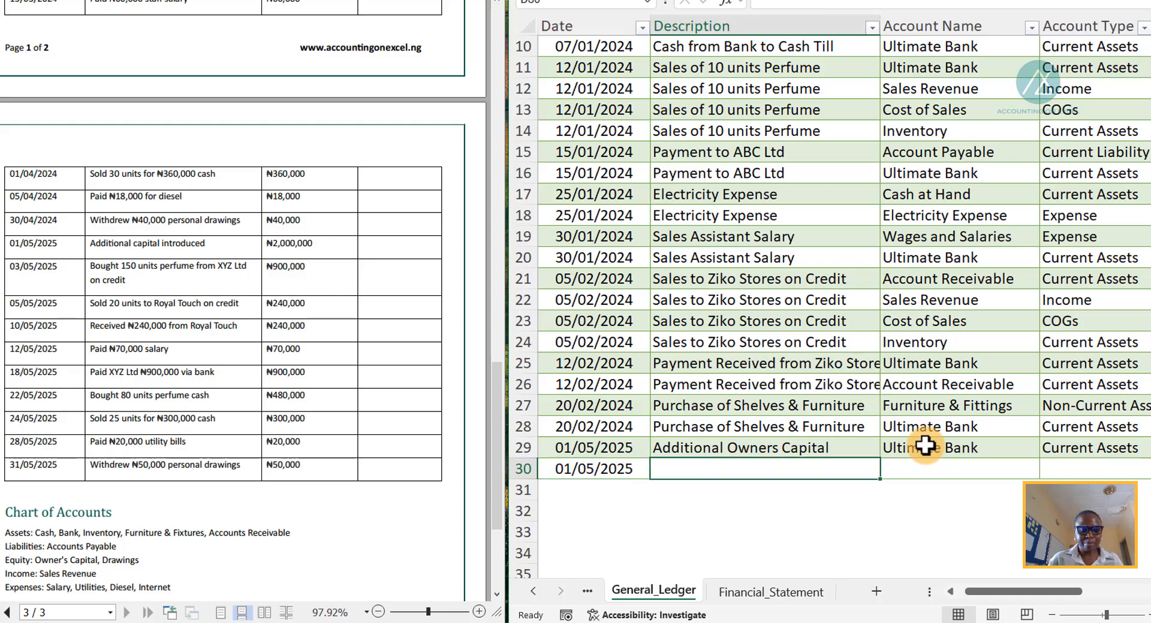
pyautogui.hotkey('ctrl', 'd')
pyautogui.press('Tab')
pyautogui.write('O')
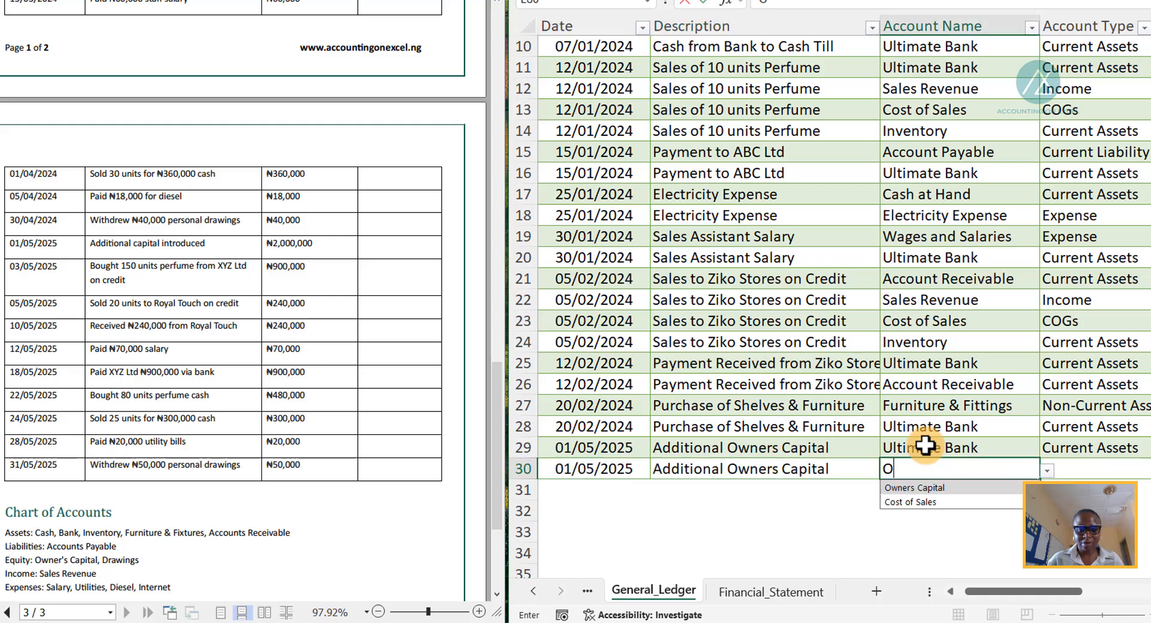
pyautogui.click(947, 489)
# - Credit 2,000,000 to Owners Capital in row 30
pyautogui.press('Right')
pyautogui.press('Right')
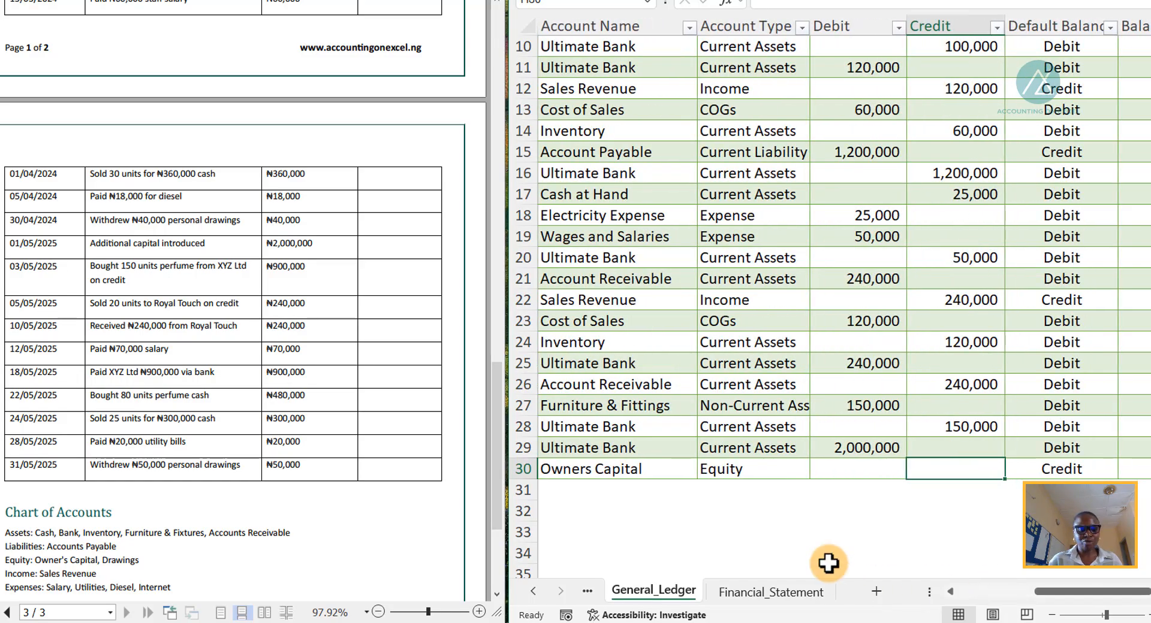
pyautogui.write('2000000')
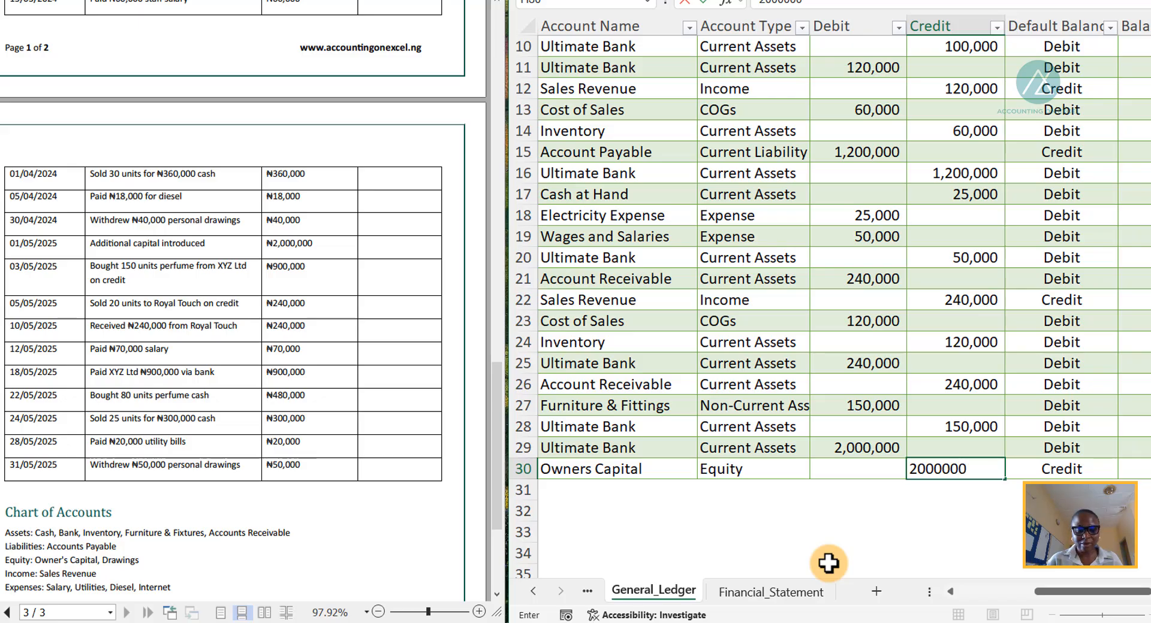
pyautogui.press('Tab')
pyautogui.press('Tab')
pyautogui.press('Tab')
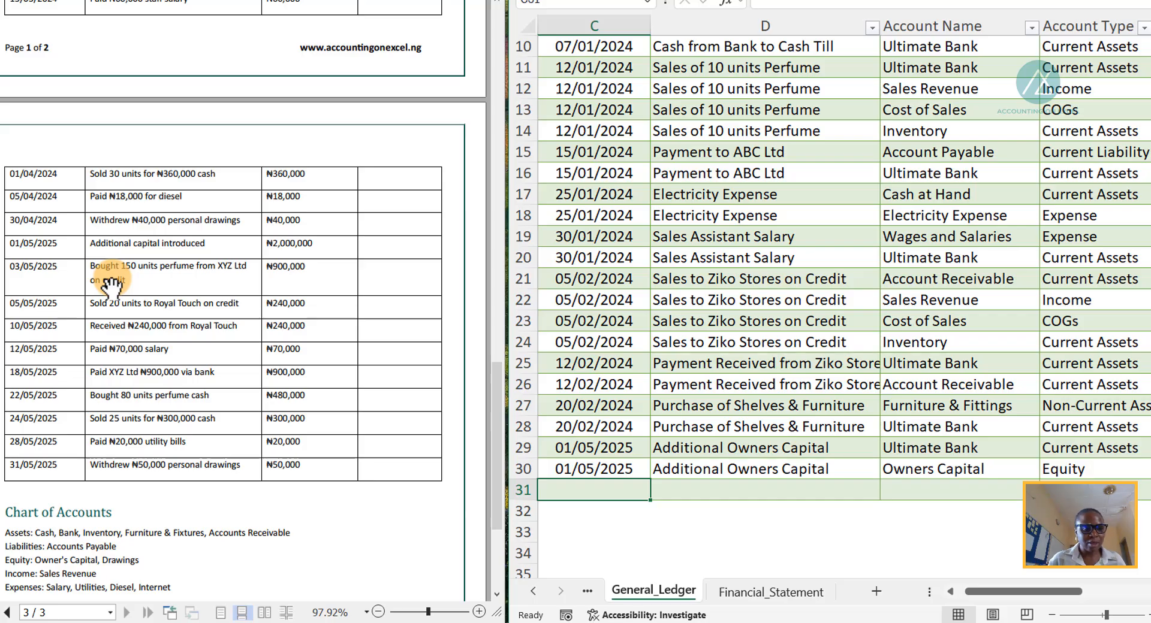
# - Enter the date 03/05/2025 and the description "Purchases 150 units Perfume from XYZ Ltd on Credit" in row 31
pyautogui.write('03/05')
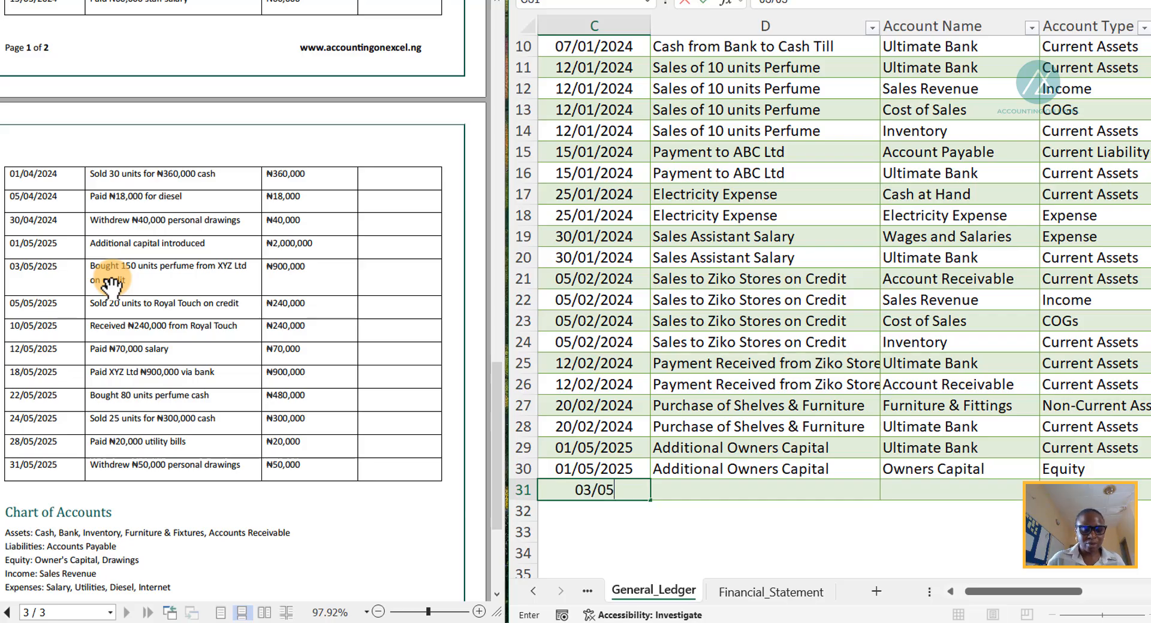
pyautogui.write('/2025')
pyautogui.press('Tab')
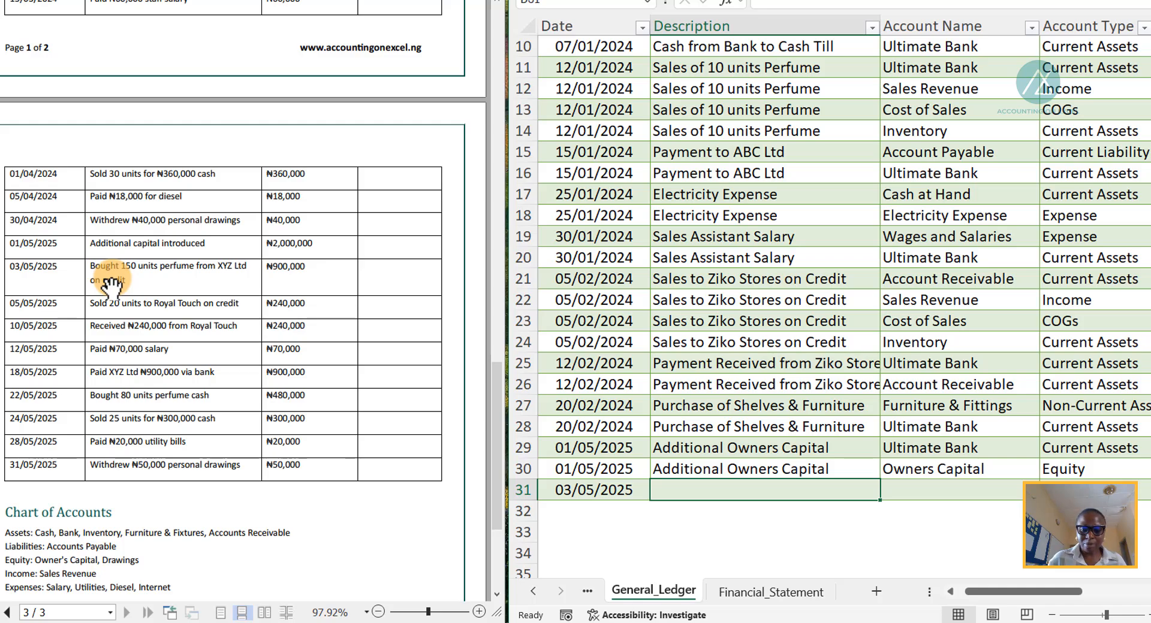
pyautogui.write('Purchases 150')
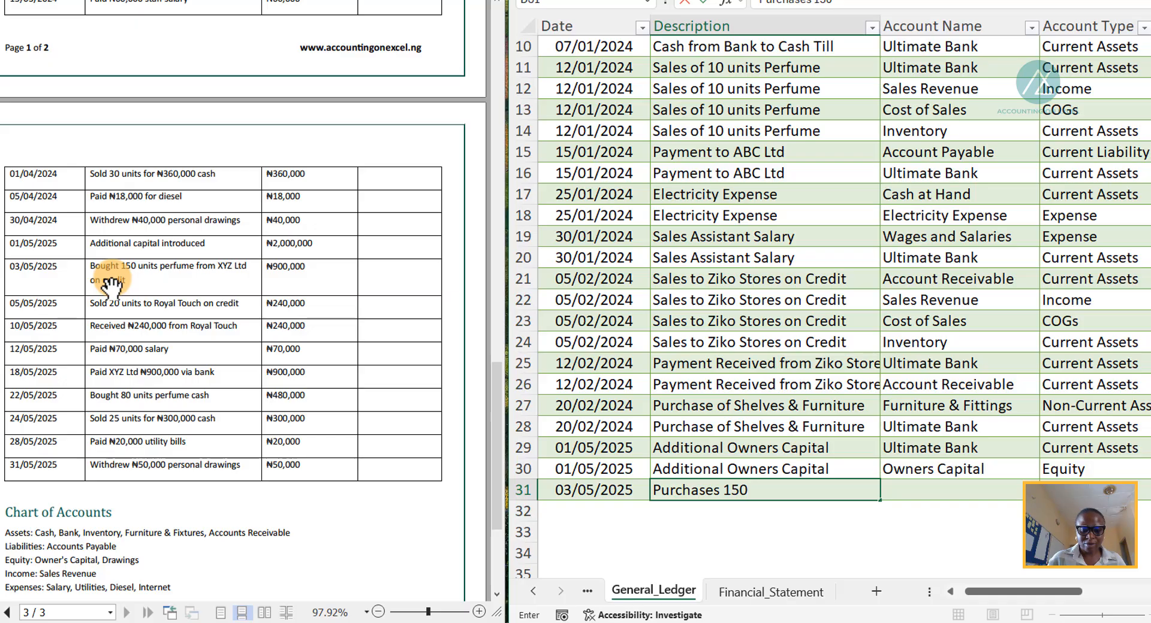
pyautogui.write(' units Perfume from XYZ')
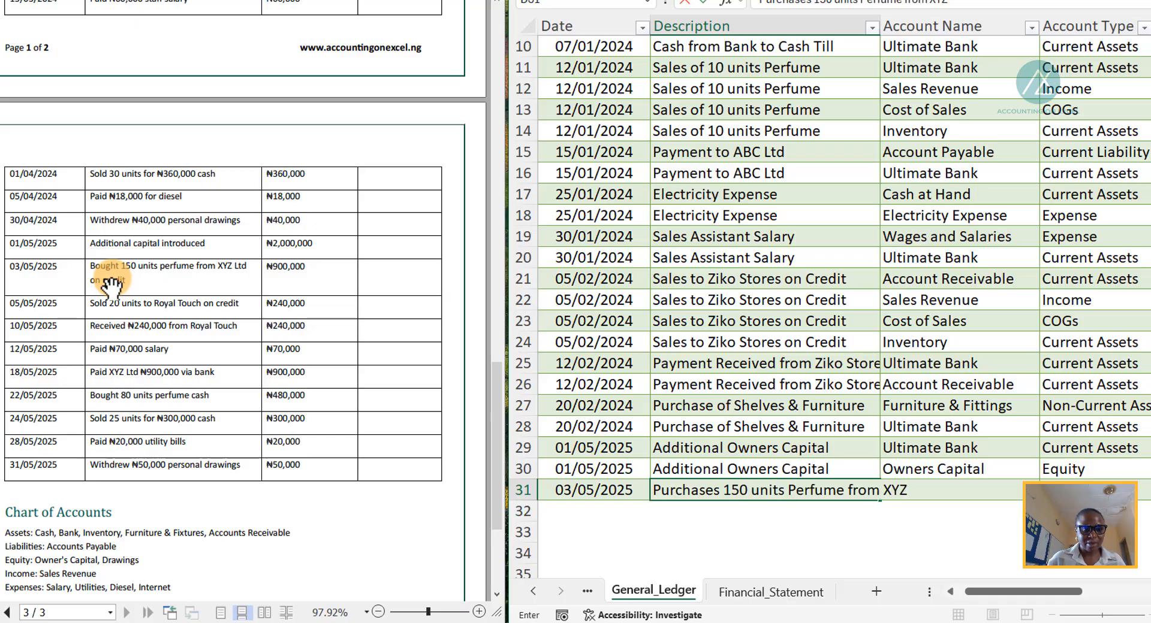
pyautogui.write(' Ltd on Credit')
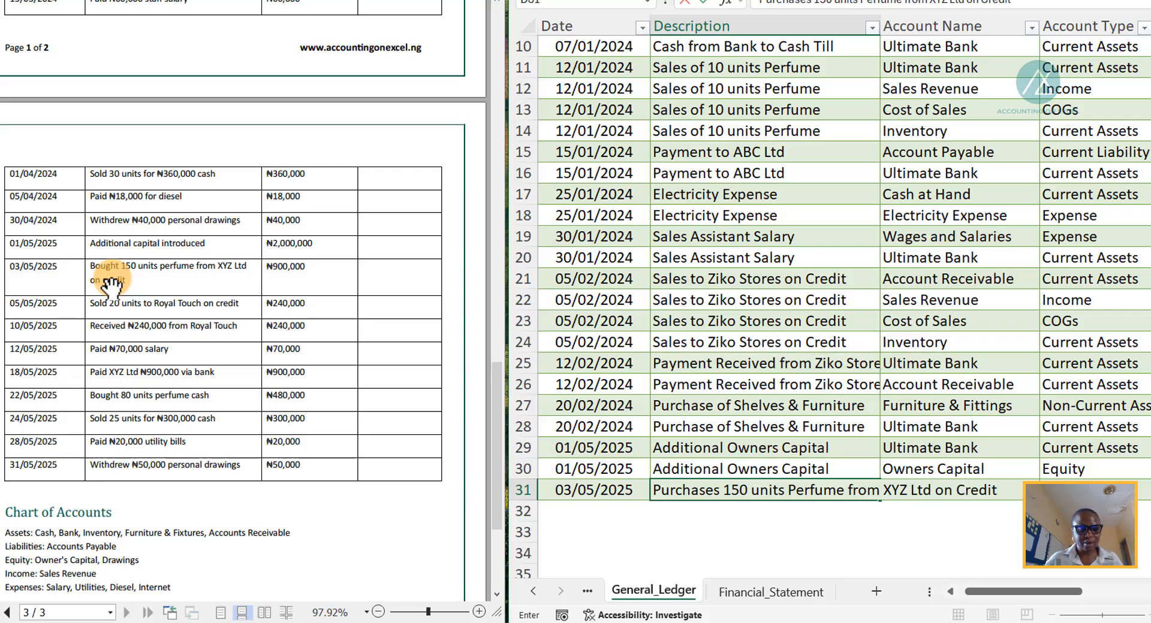
pyautogui.press('Tab')
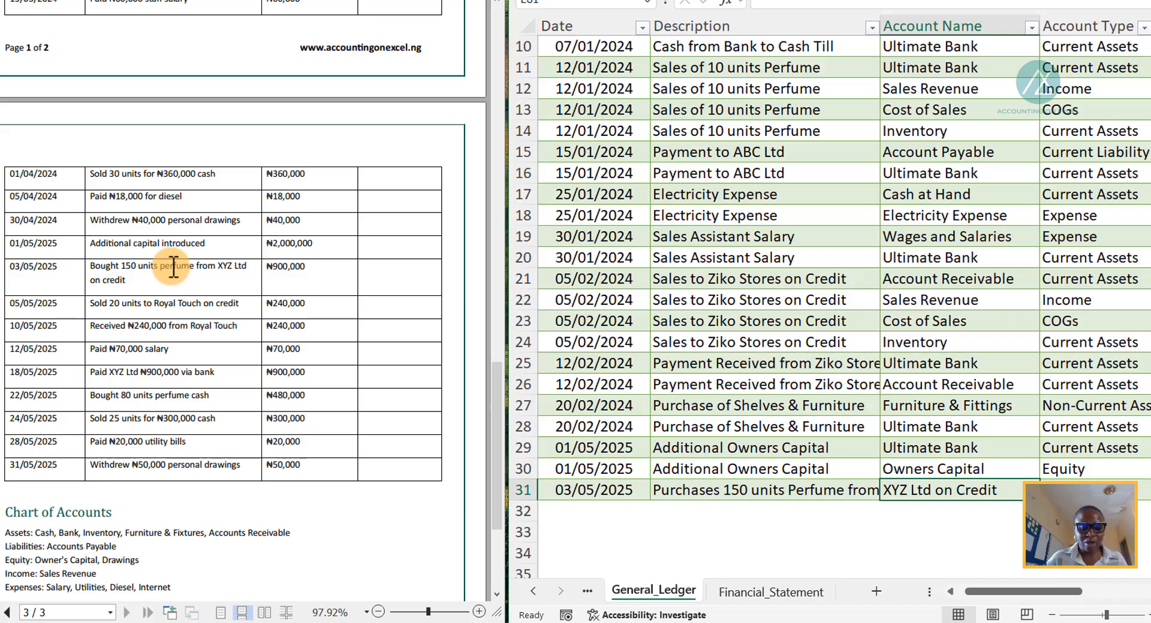
# - Set row 31's account name to Inventory and debit it 900,000
pyautogui.write('Inv')
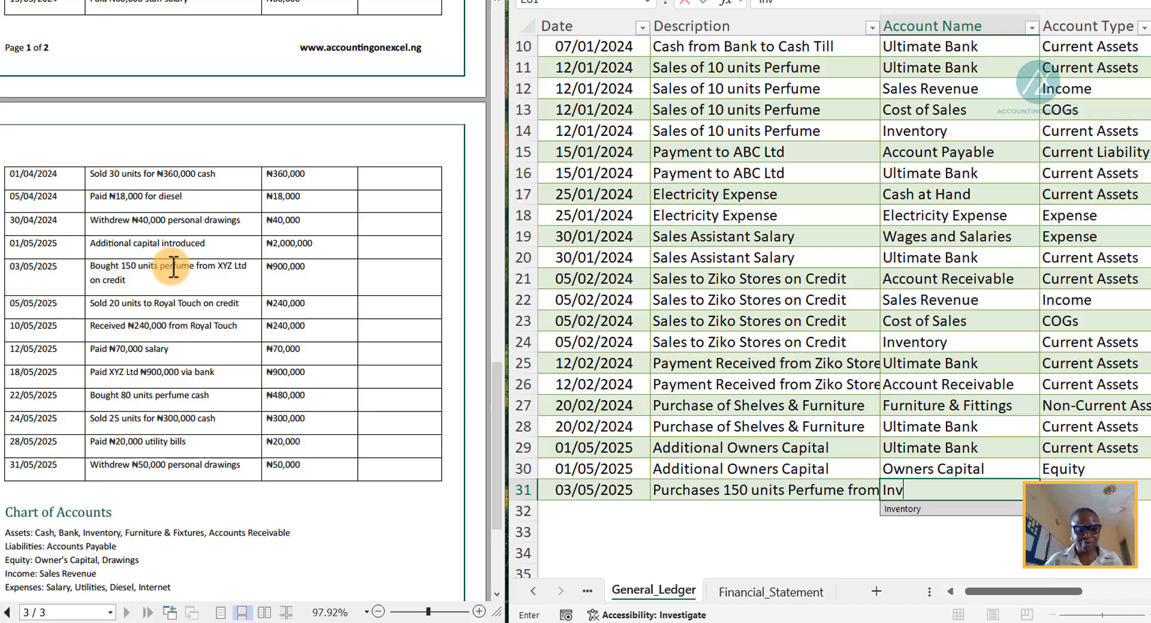
pyautogui.click(902, 509)
pyautogui.press('Tab')
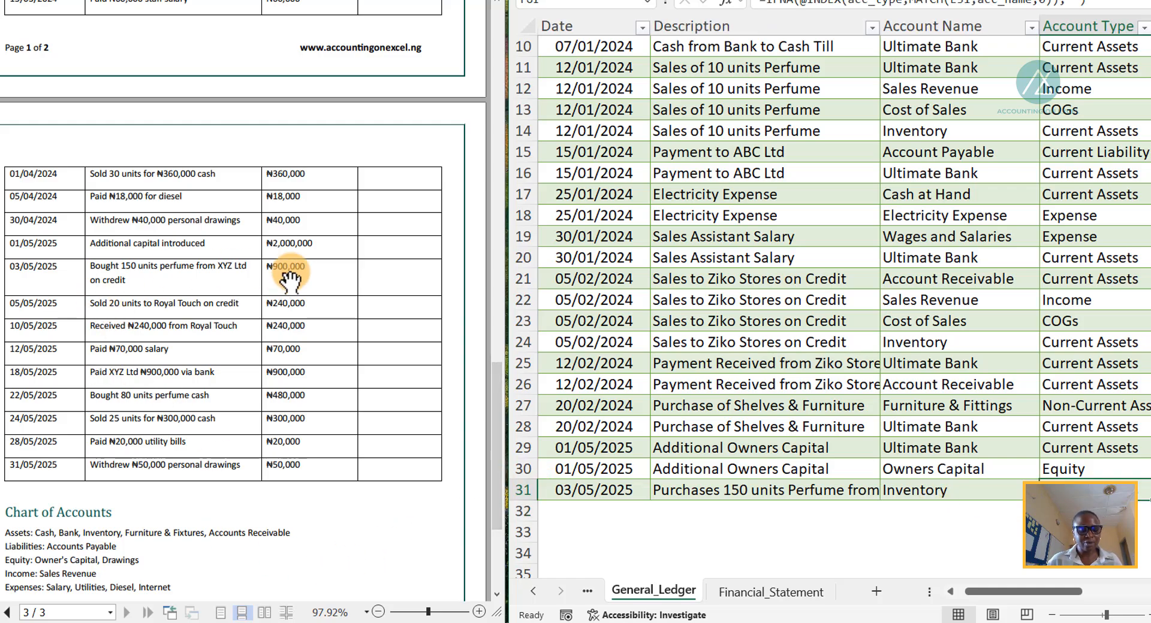
pyautogui.press('Tab')
pyautogui.press('Tab')
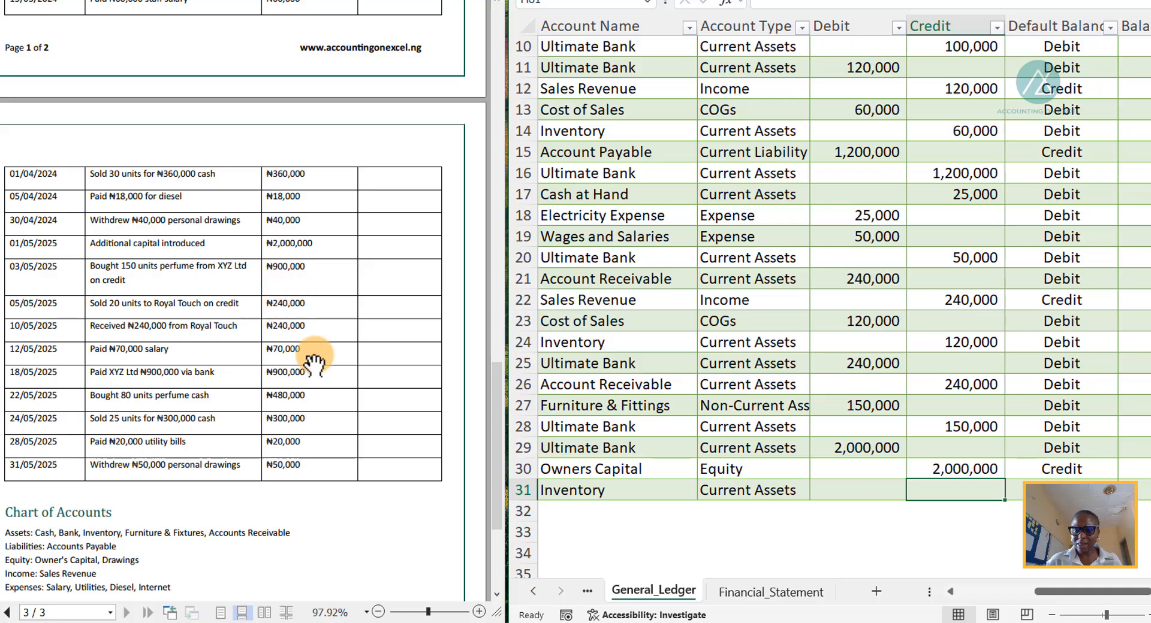
pyautogui.click(833, 492)
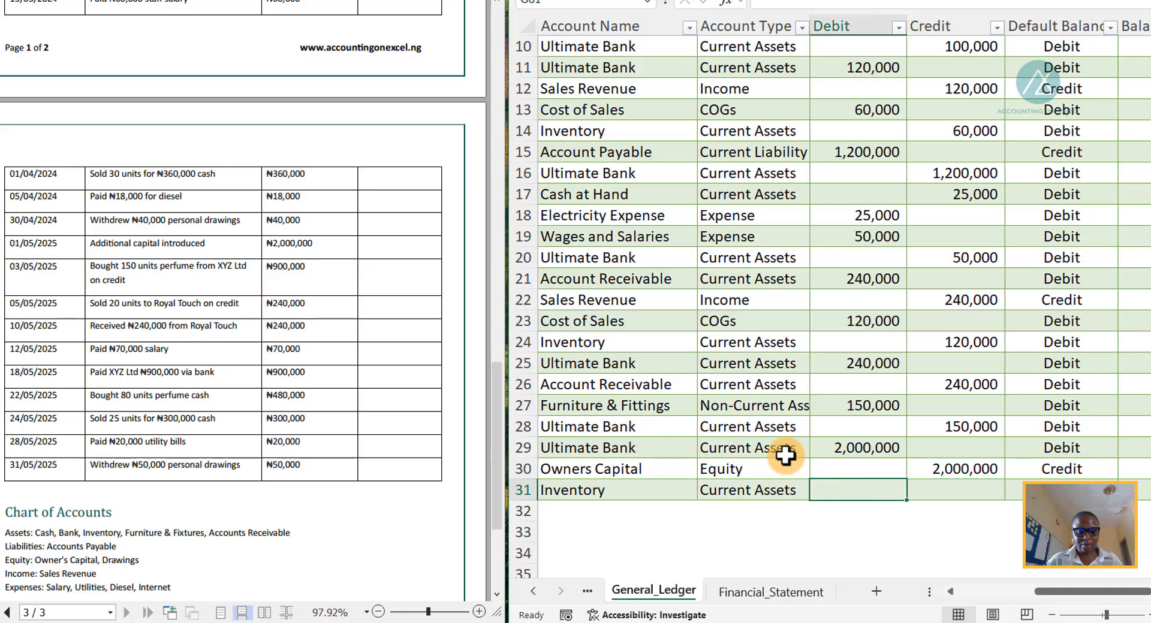
pyautogui.write('9000')
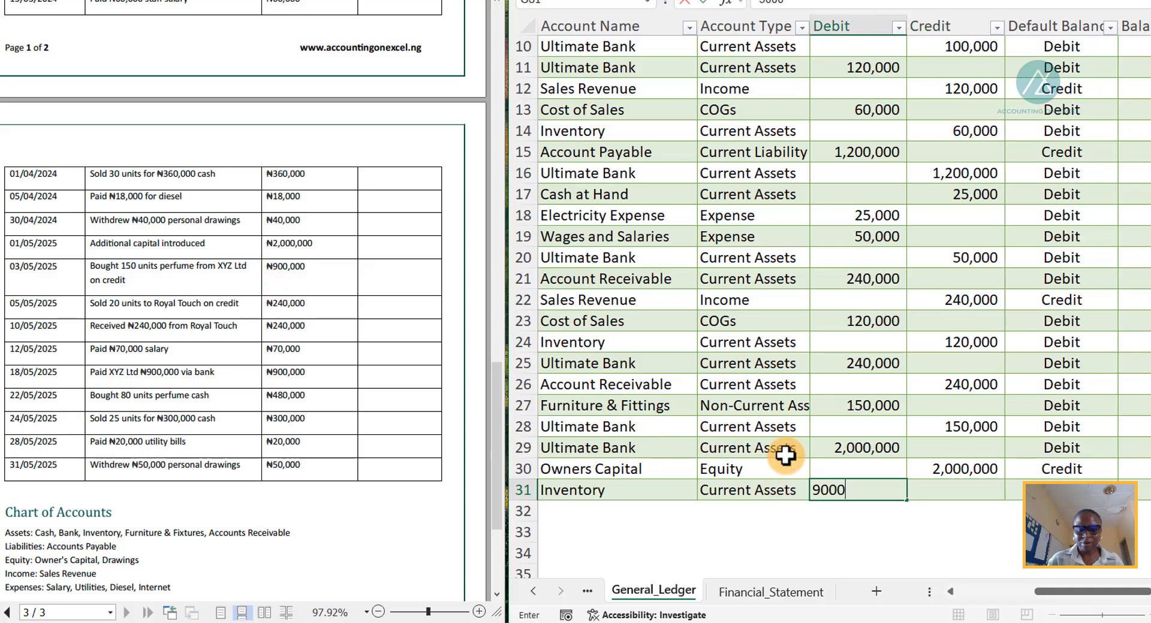
pyautogui.write('00')
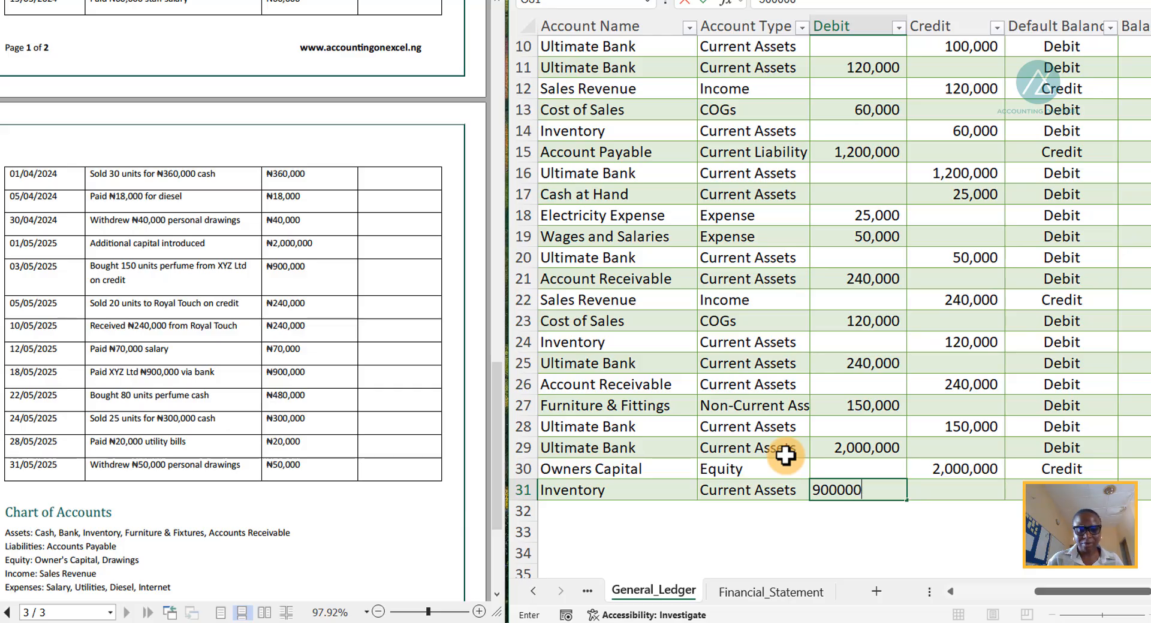
pyautogui.press('Return')
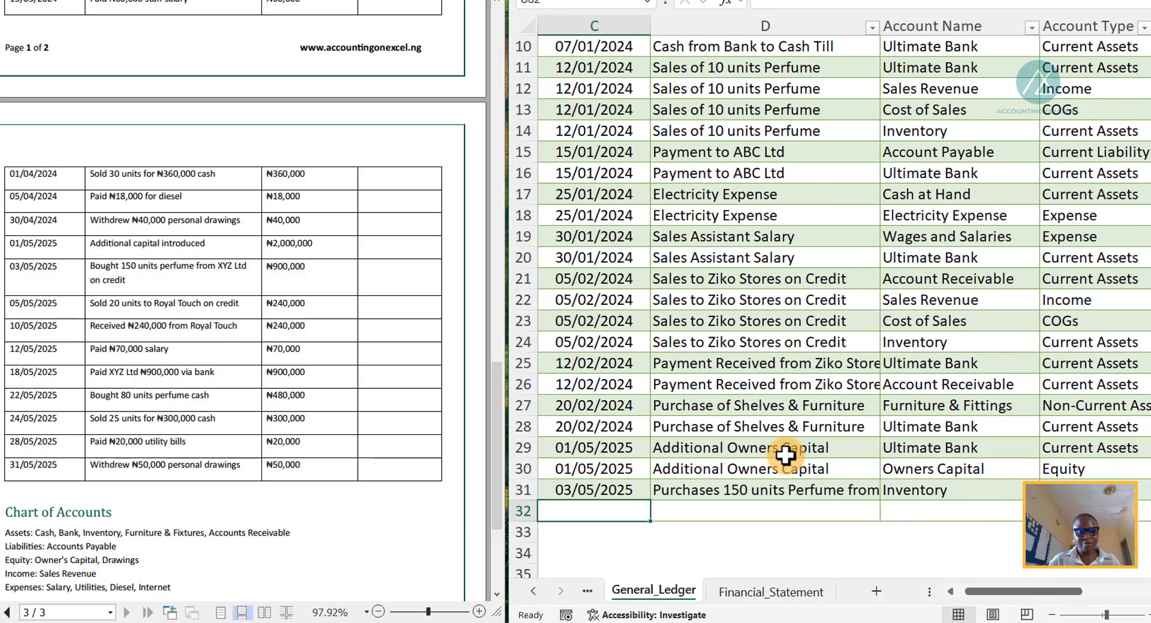
# - Repeat the XYZ Ltd purchase's date and description in row 32 and set its account name to Account Payable
pyautogui.hotkey('ctrl', 'd')
pyautogui.press('Tab')
pyautogui.hotkey('ctrl', 'd')
pyautogui.press('Tab')
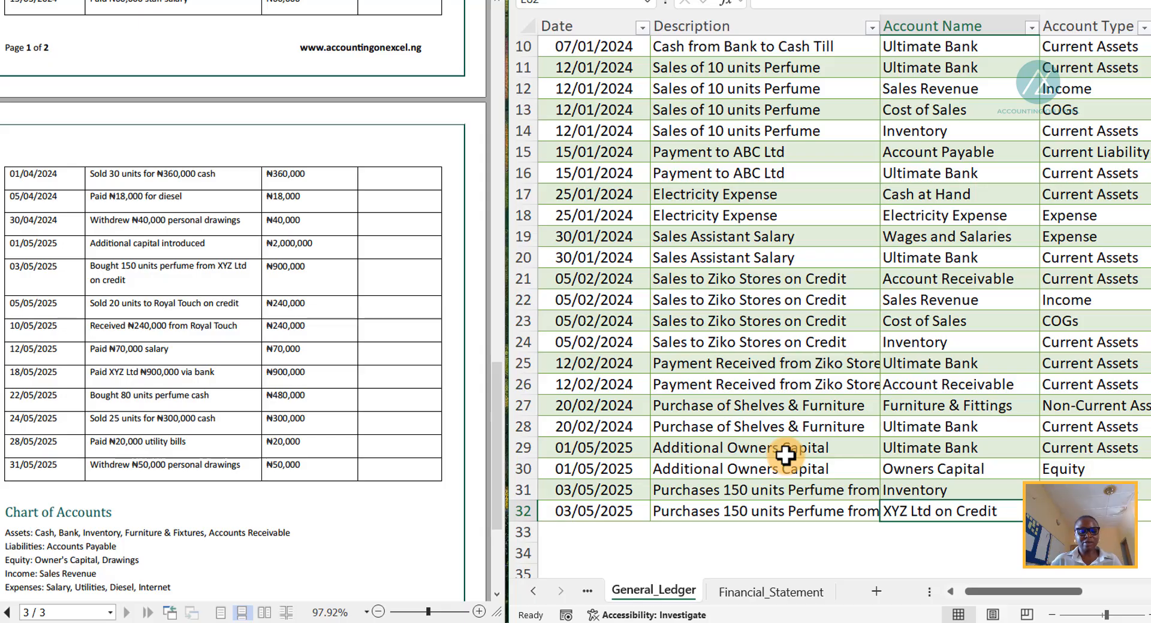
pyautogui.write('Acc')
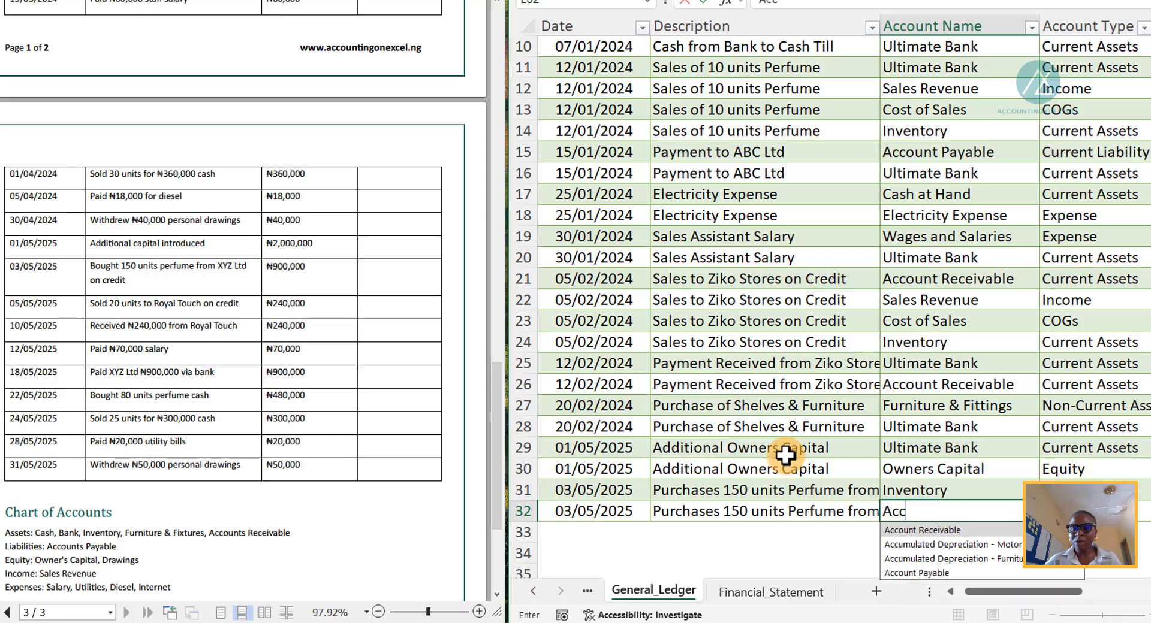
pyautogui.click(953, 573)
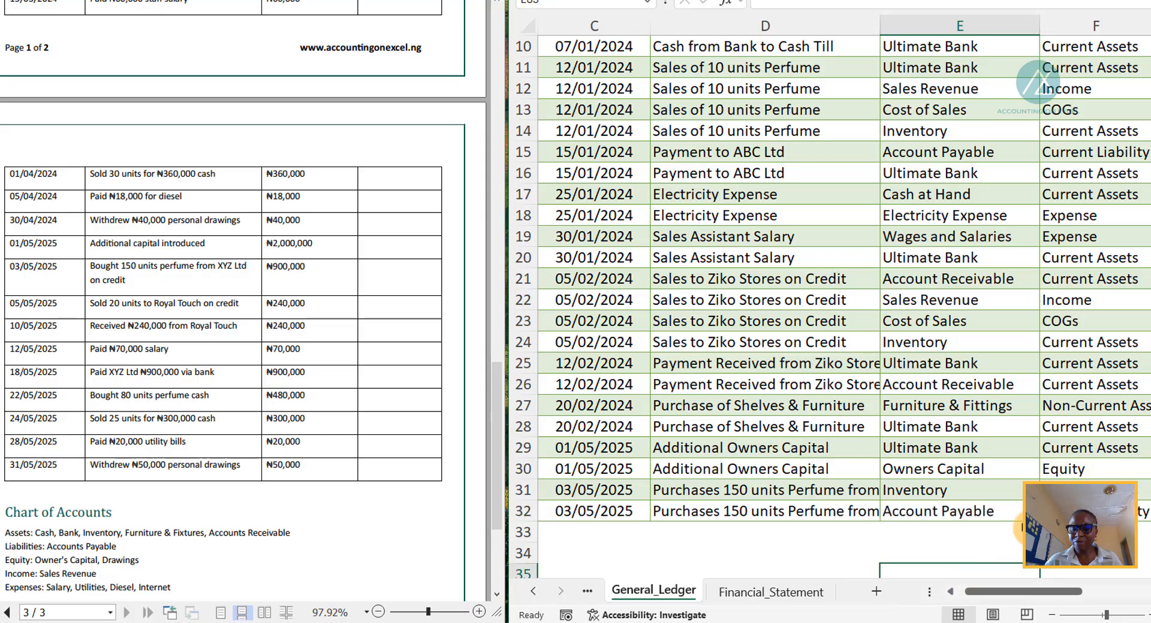
pyautogui.click(1005, 517)
# - Credit 900,000 to Account Payable in row 32 and start a new ledger row below it
pyautogui.press('Right')
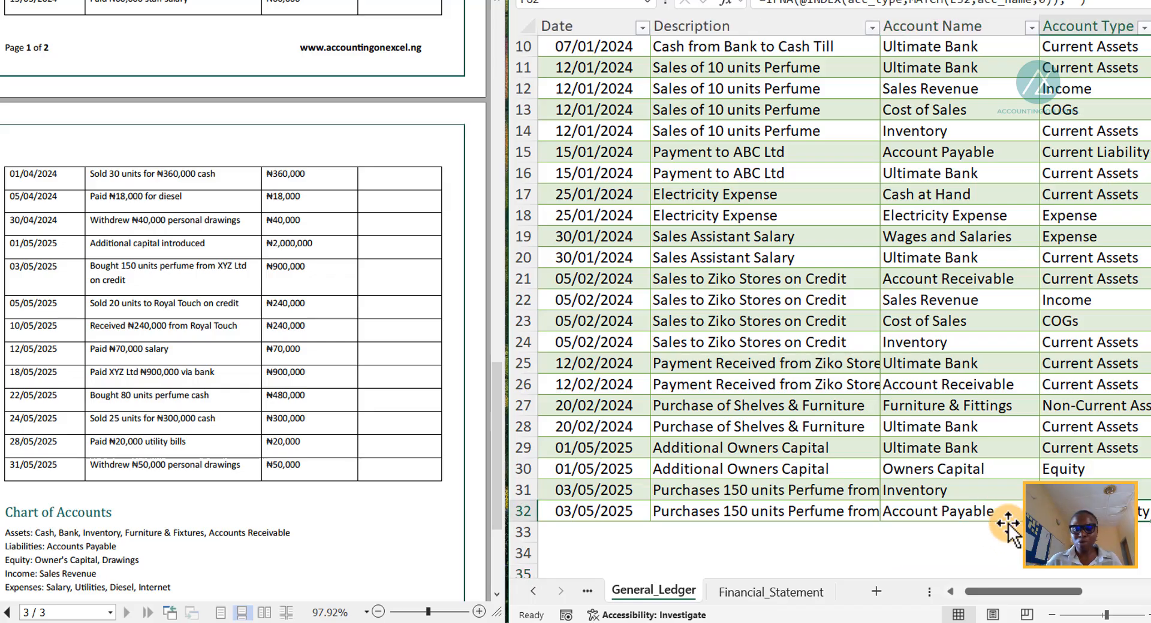
pyautogui.press('Right')
pyautogui.press('Right')
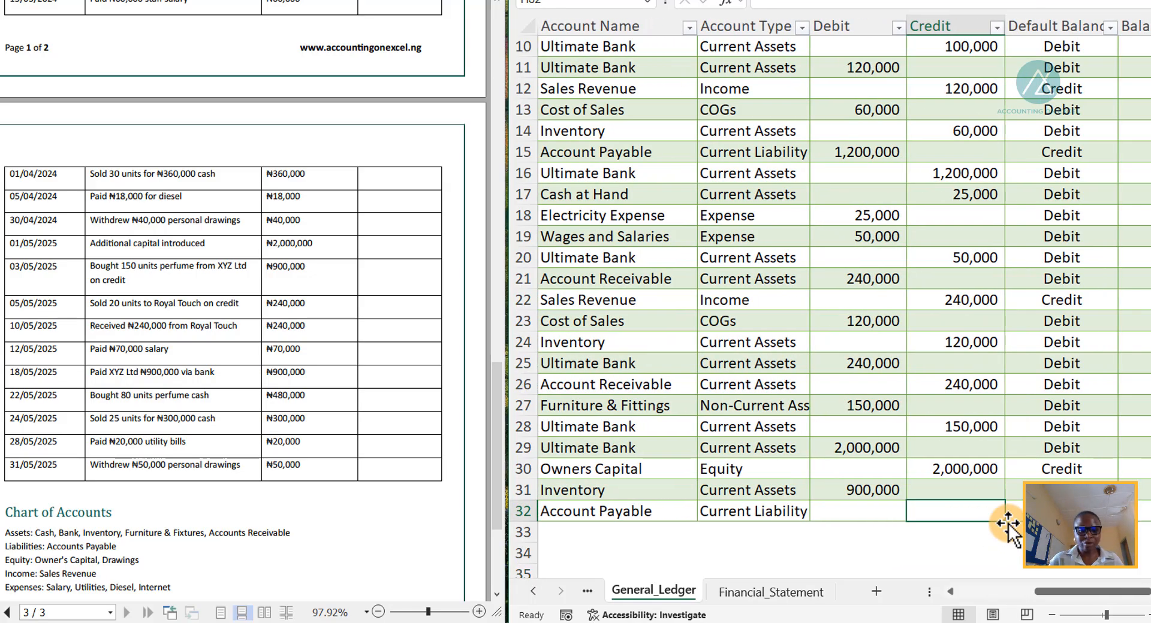
pyautogui.write('900')
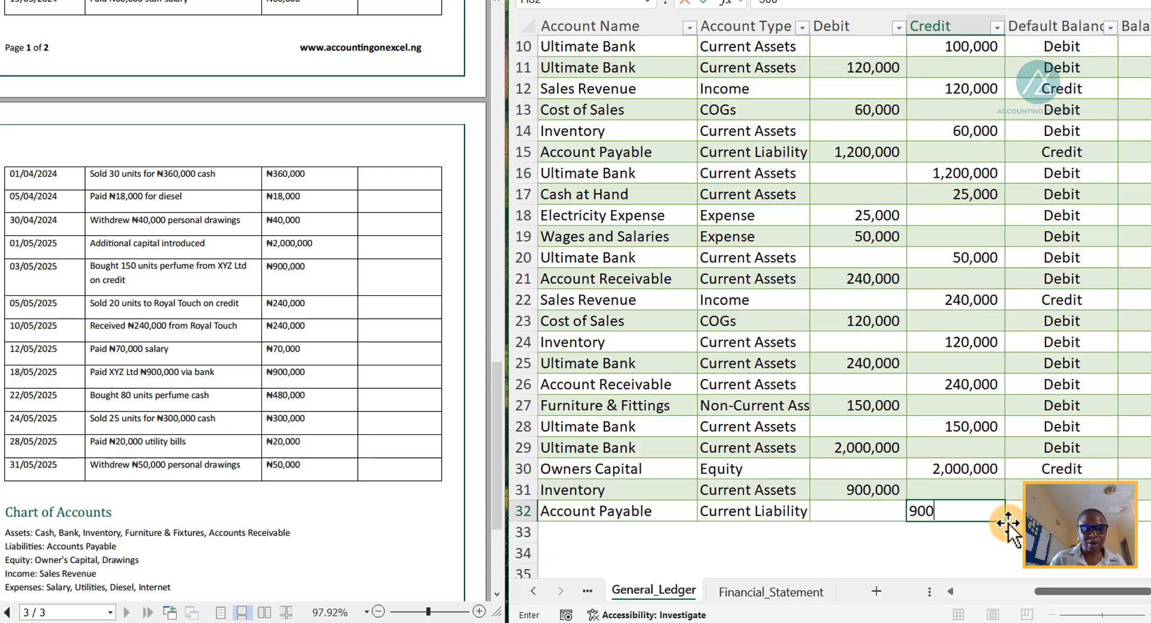
pyautogui.write('000')
pyautogui.press('Tab')
pyautogui.press('Tab')
pyautogui.press('Tab')
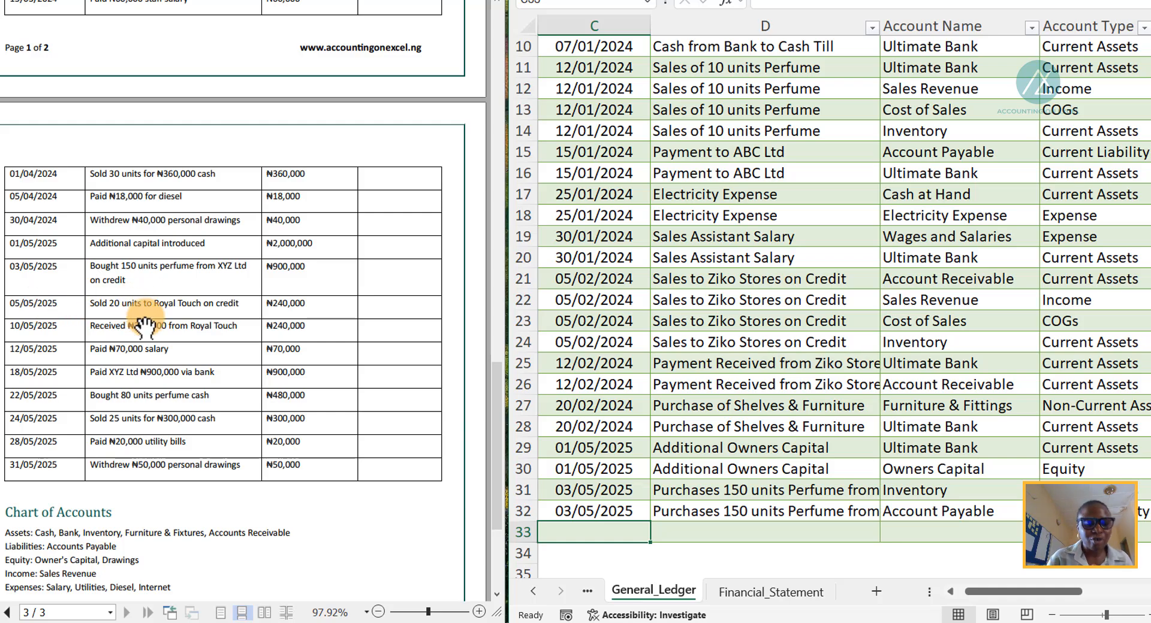
# - Enter the date 05/05/2025 and the description "Sales of 20 units to Royal Touch on Credit" in row 33
pyautogui.write('05/0')
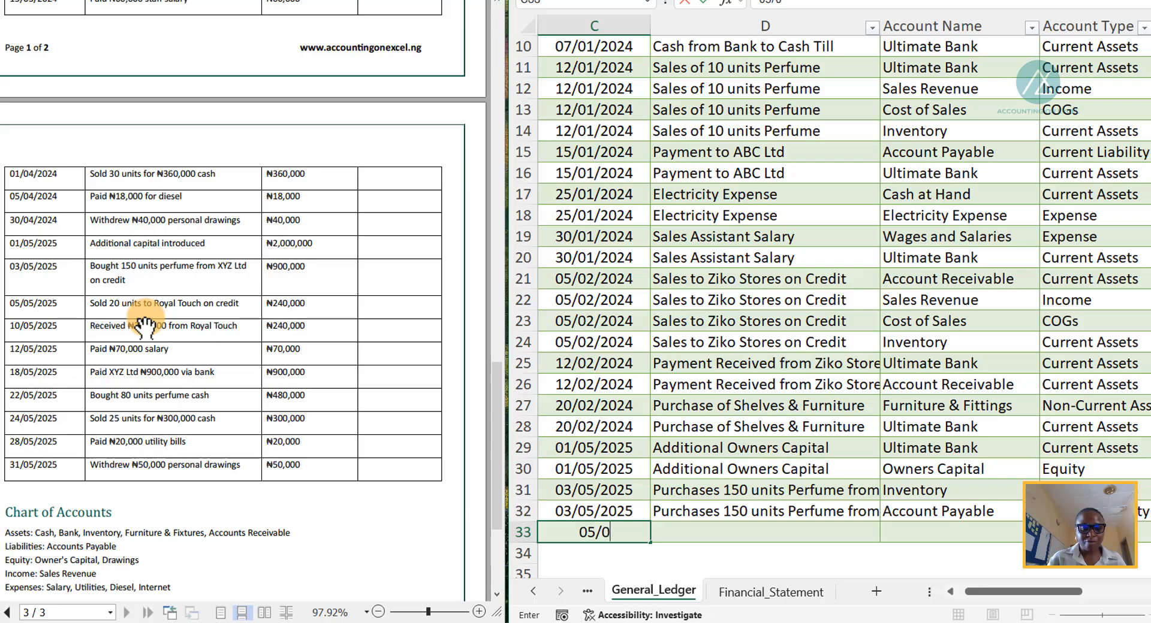
pyautogui.write('5/2025')
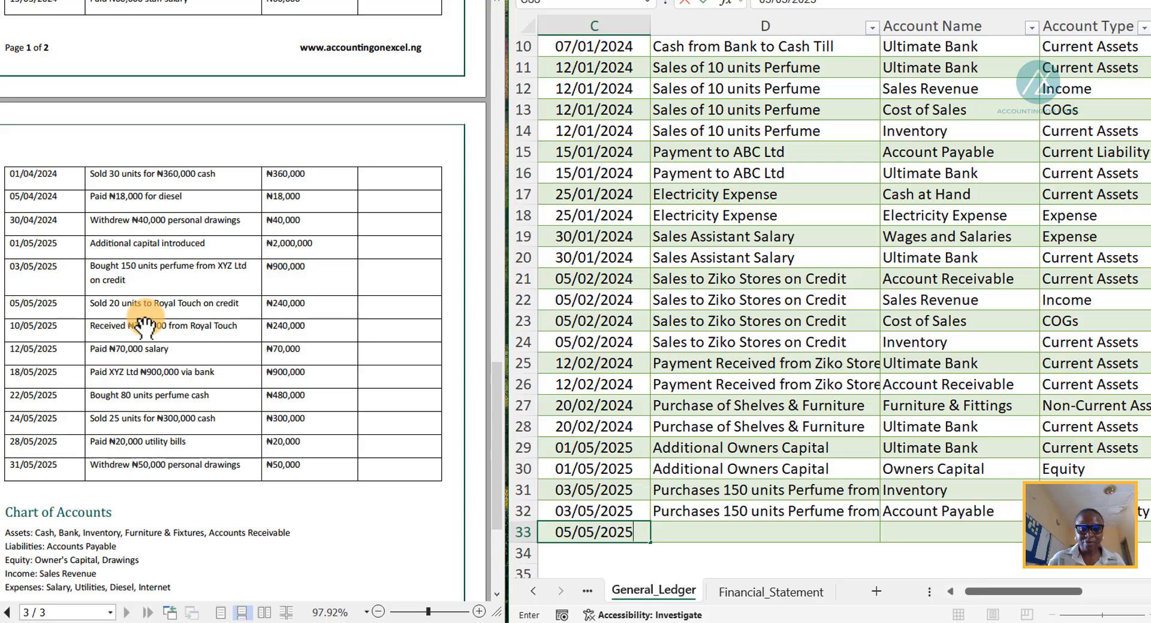
pyautogui.press('Tab')
pyautogui.write('Sales of ')
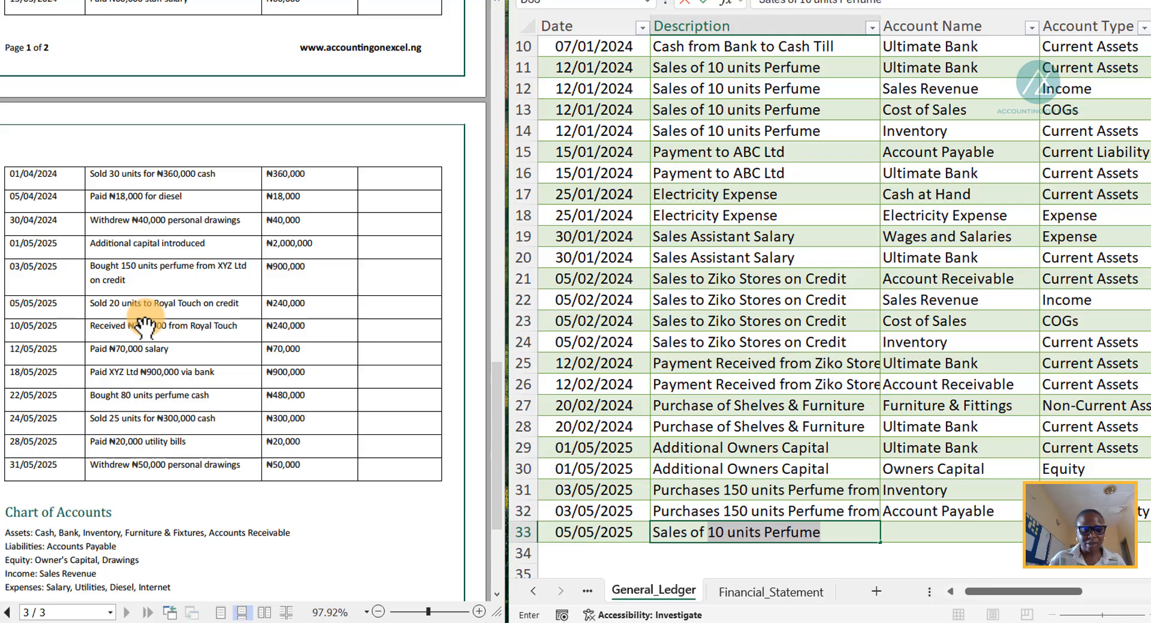
pyautogui.write('20 units to Ro')
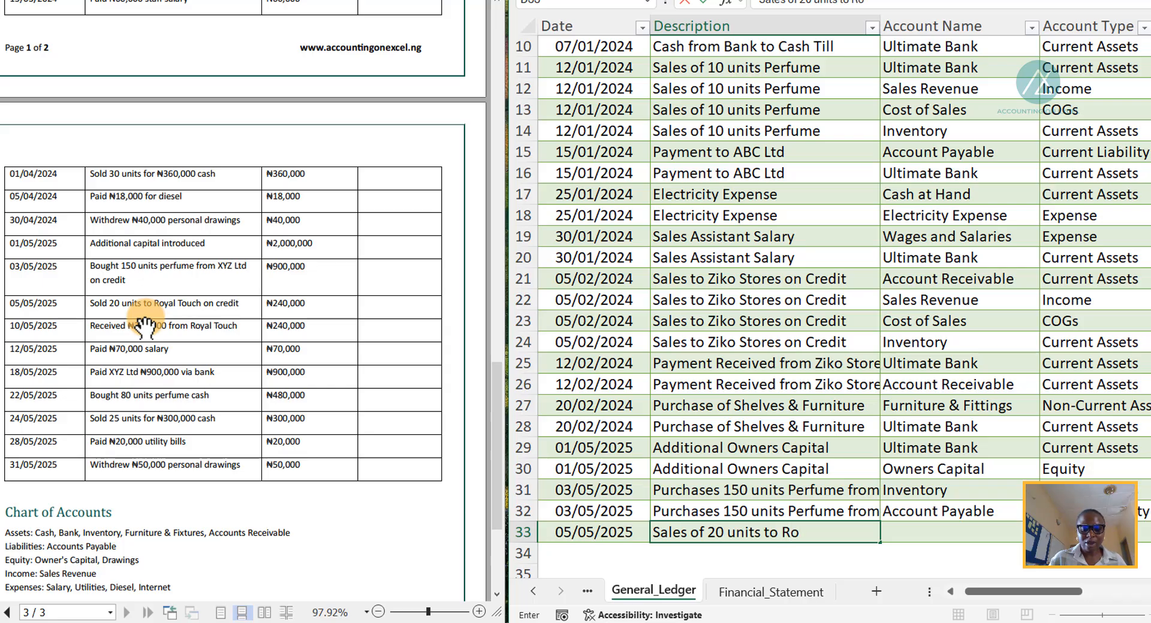
pyautogui.write('yal Touch on')
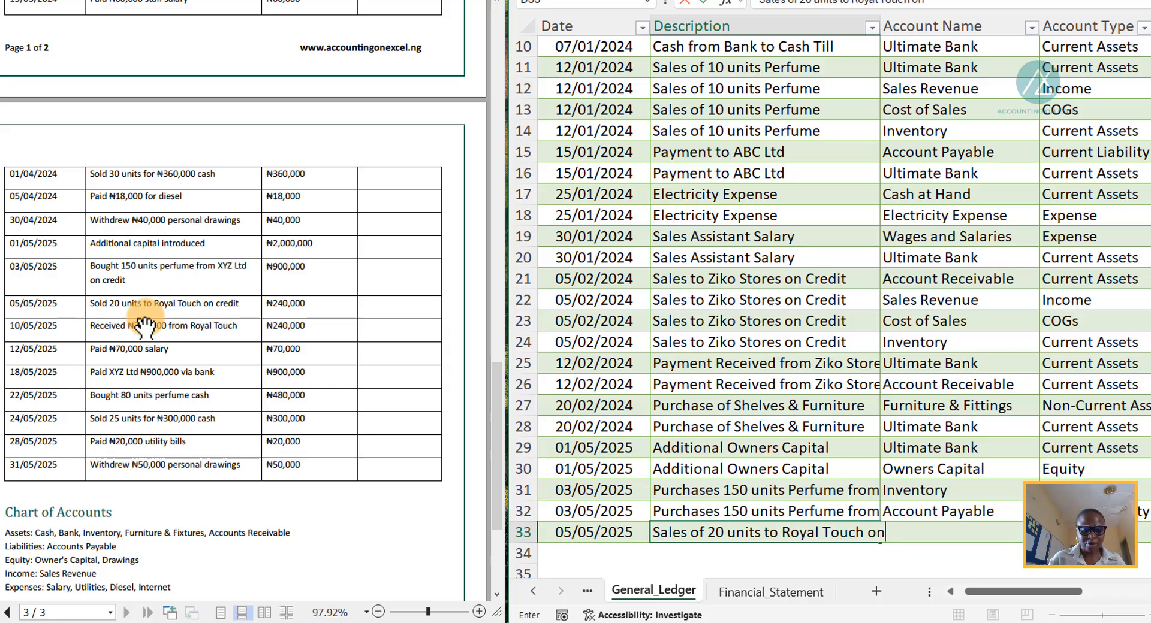
pyautogui.write(' Credit')
pyautogui.press('Tab')
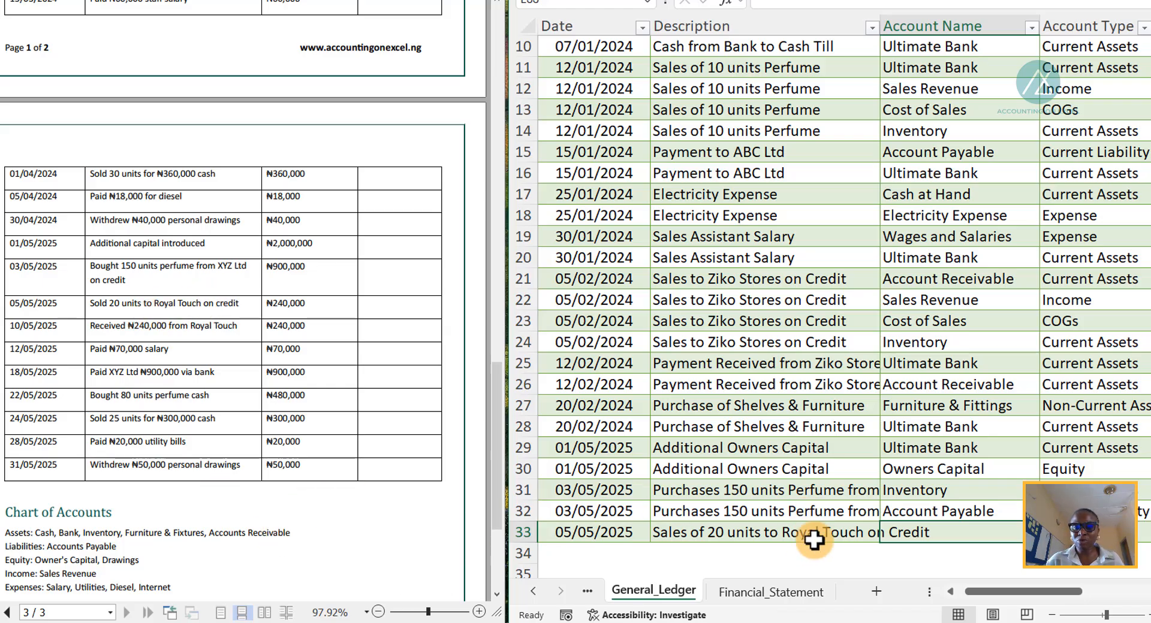
# - Set row 33's account name to Account Receivable, debit it 240,000, and start a new ledger row
pyautogui.click(1030, 532)
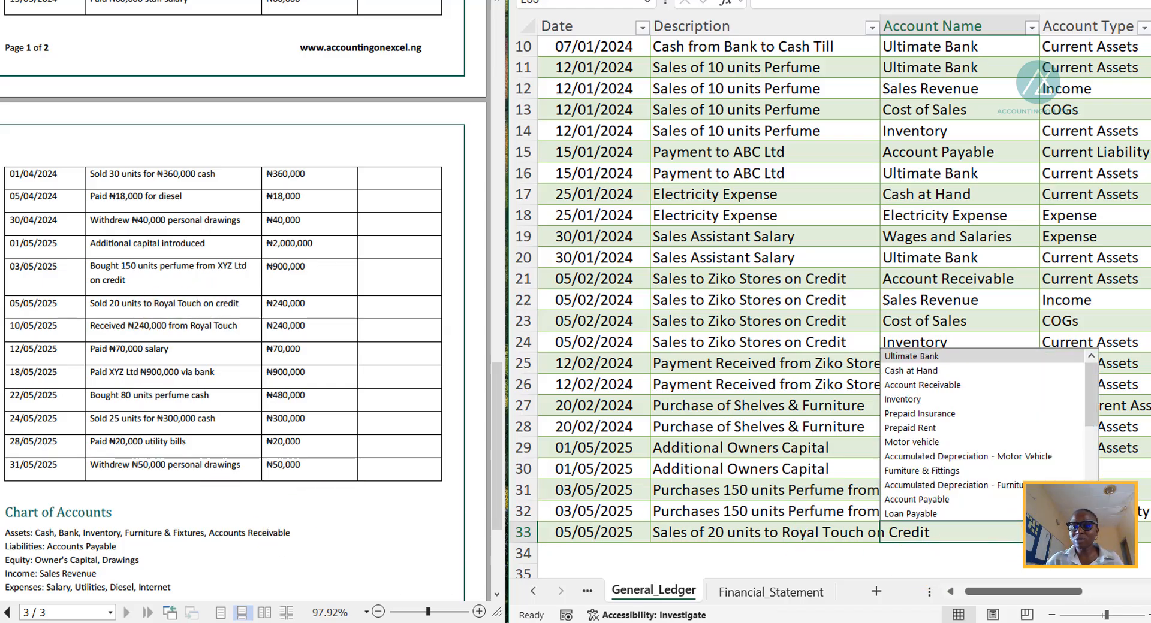
pyautogui.click(922, 386)
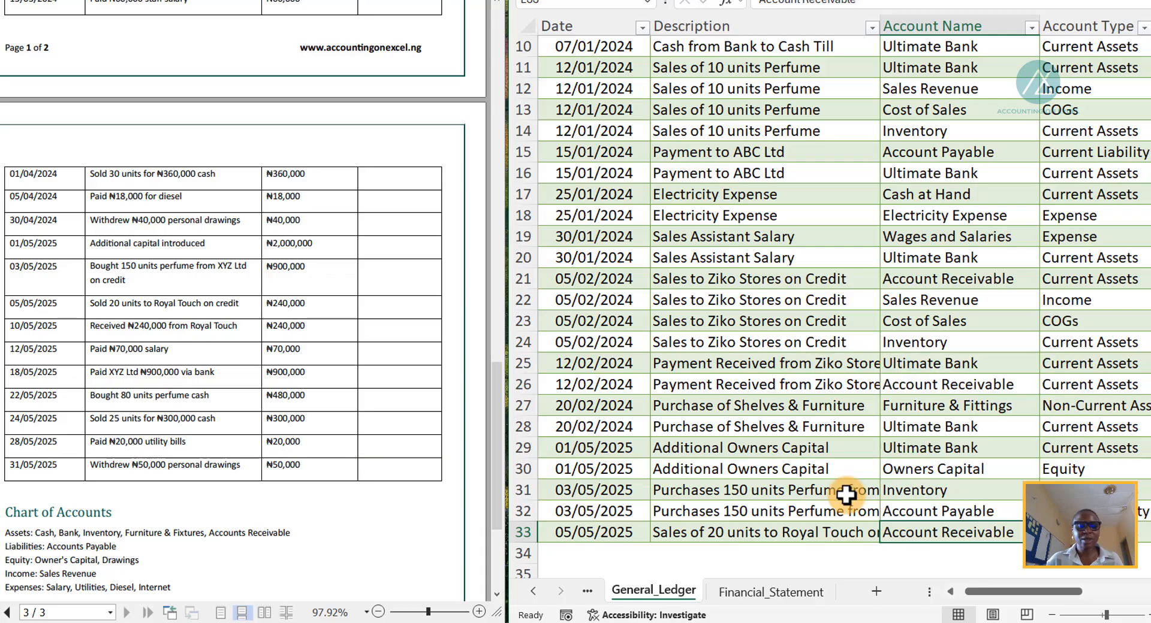
pyautogui.press('Right')
pyautogui.press('Right')
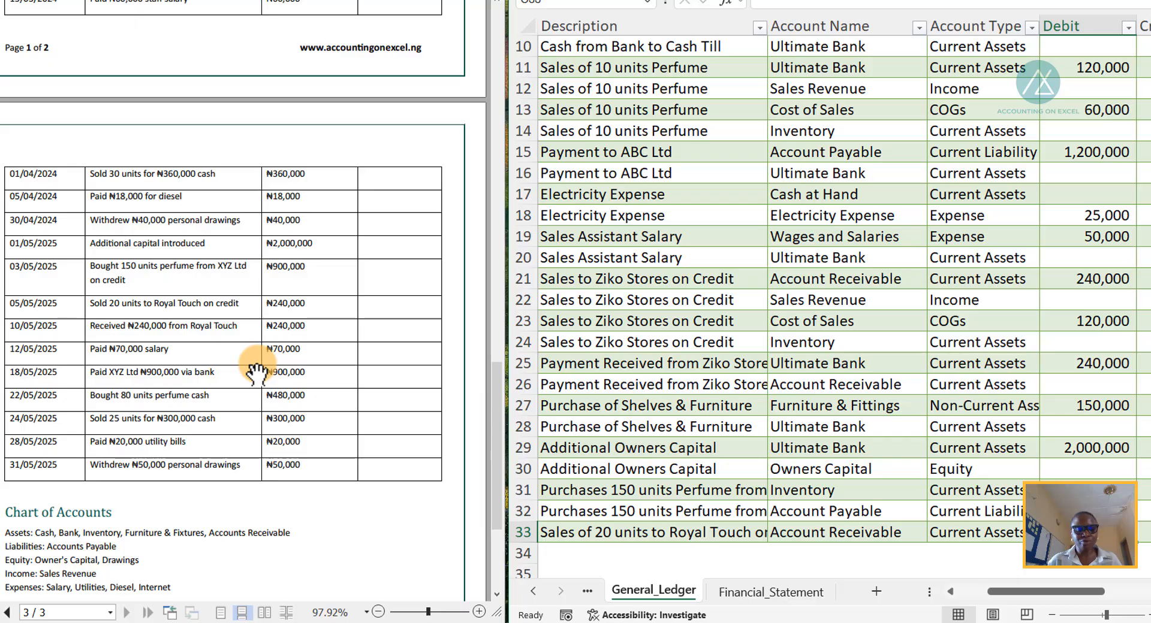
pyautogui.write('240000')
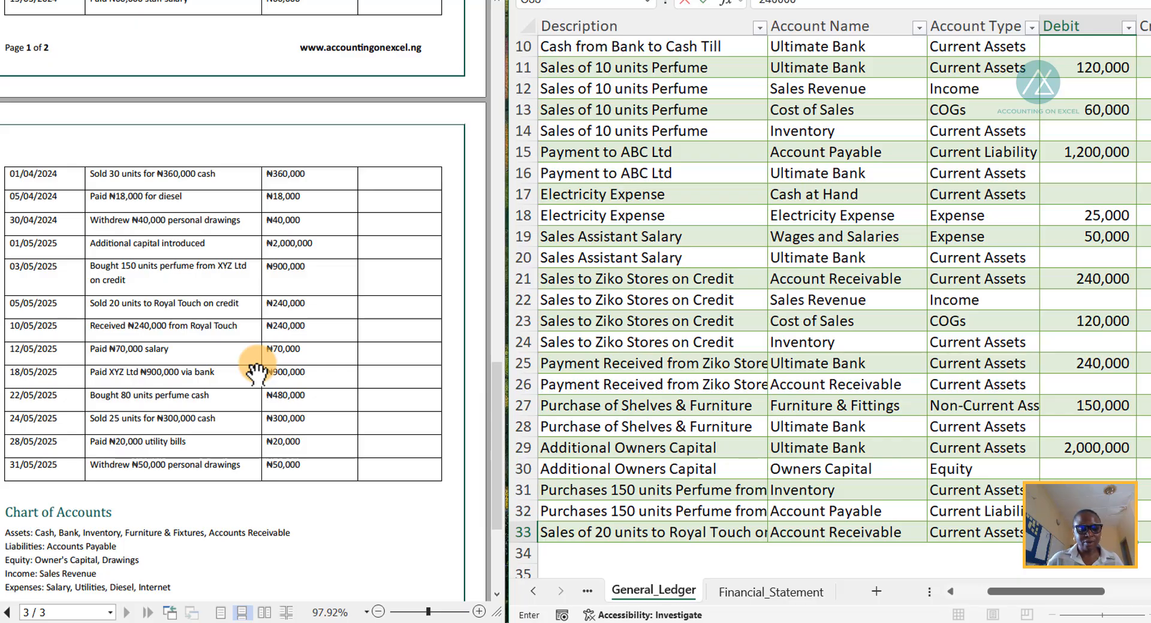
pyautogui.press('Tab')
pyautogui.press('Tab')
pyautogui.press('Tab')
pyautogui.press('Tab')
# - Repeat the Royal Touch sale's date and description in row 34 and set its account name to Sales Revenue
pyautogui.hotkey('ctrl', 'd')
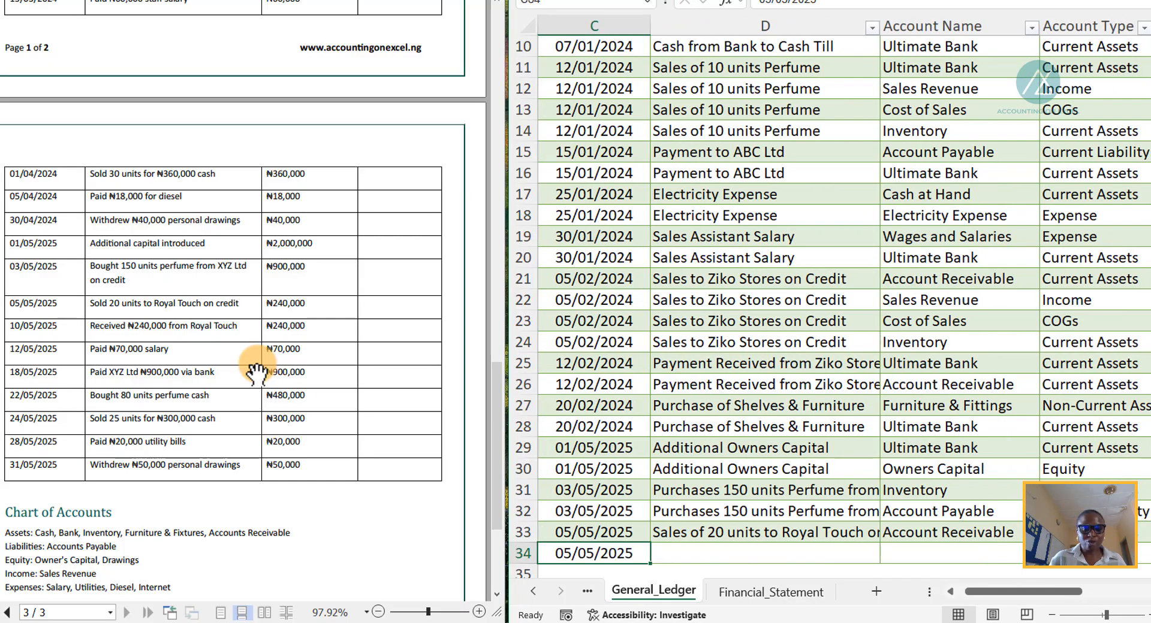
pyautogui.press('Tab')
pyautogui.hotkey('ctrl', 'd')
pyautogui.press('Tab')
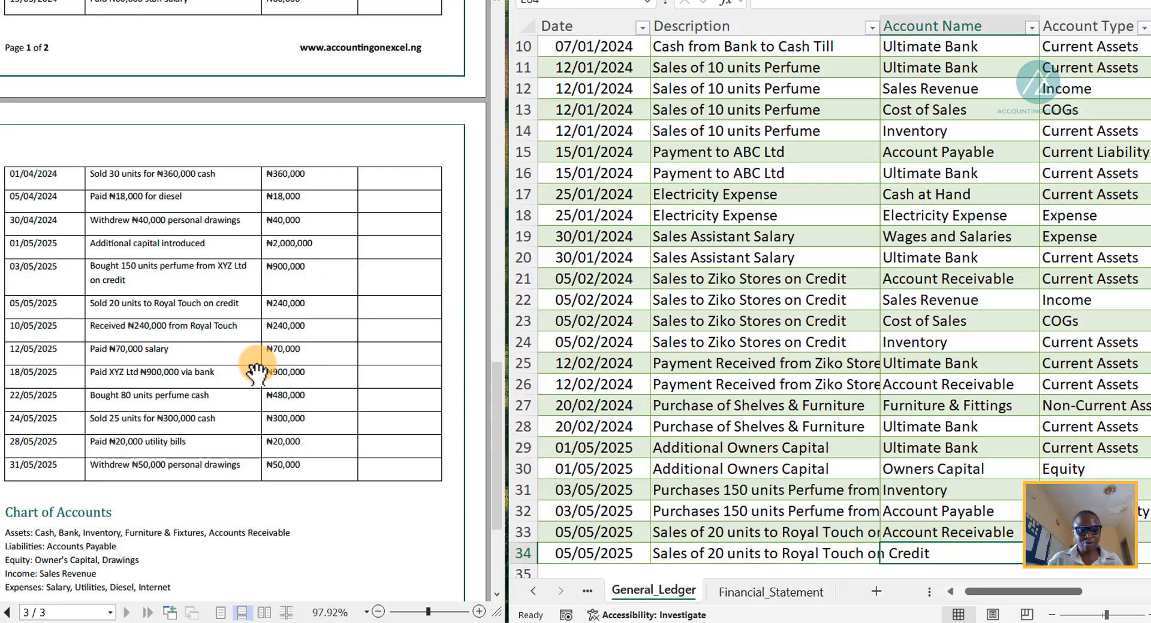
pyautogui.write('Sal')
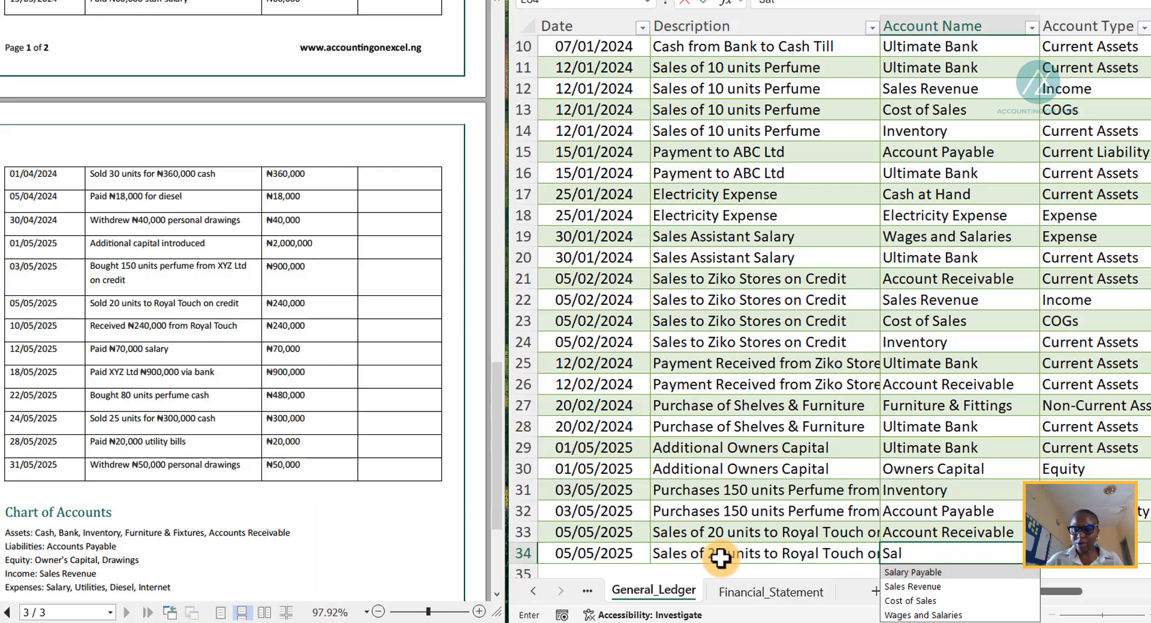
pyautogui.click(912, 586)
pyautogui.scroll(-2, 974, 382)
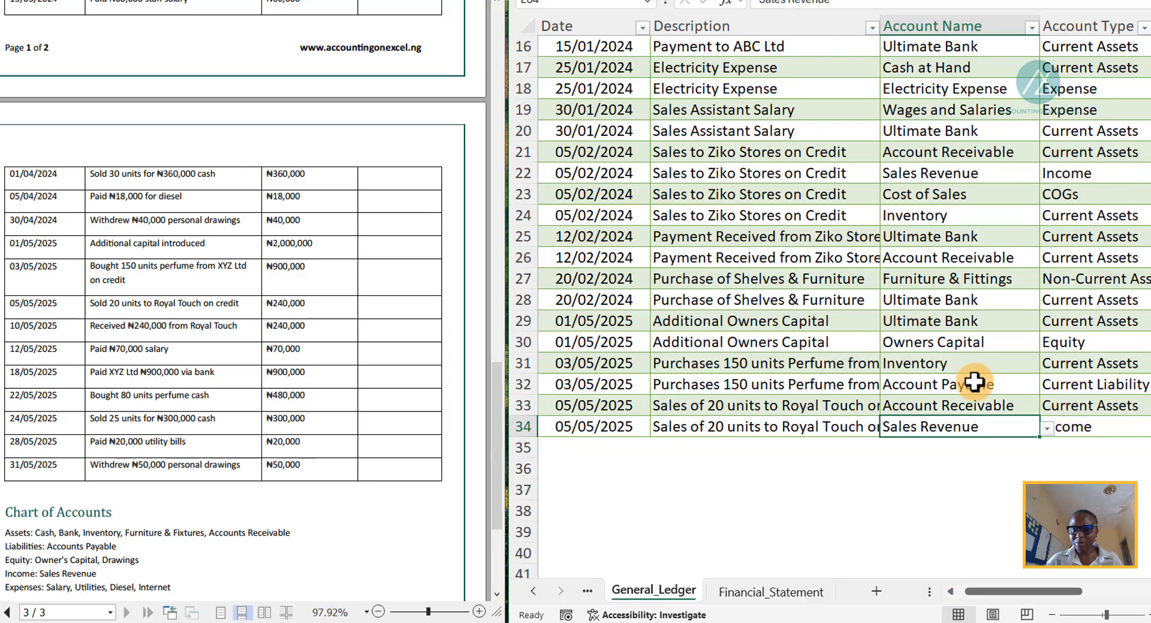
pyautogui.scroll(-2, 974, 381)
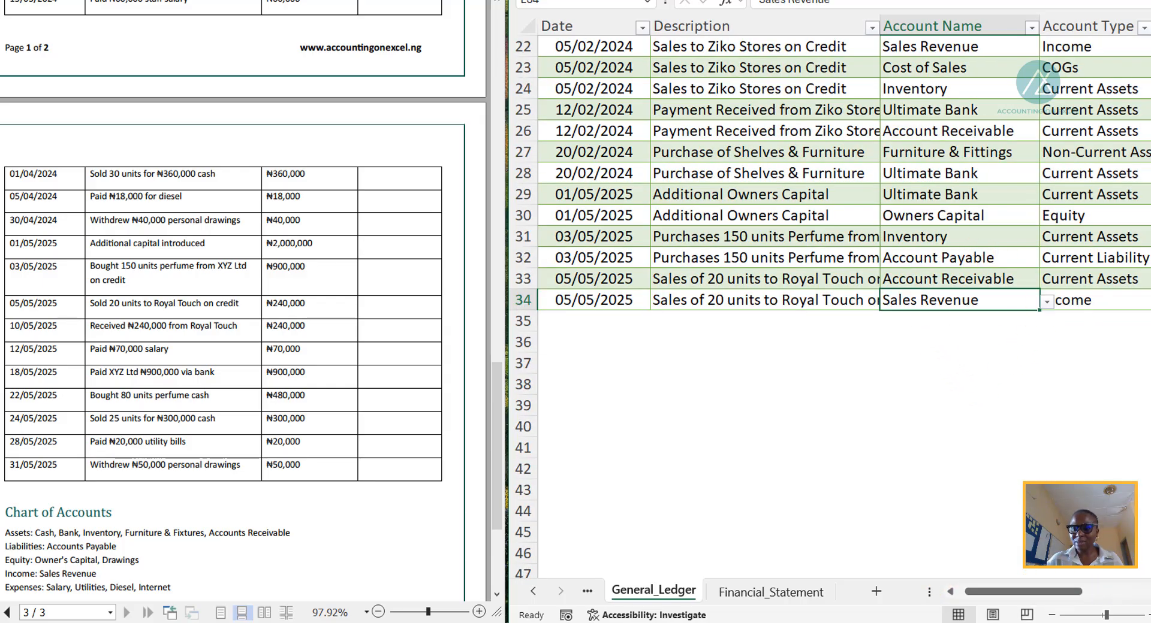
# - Credit 240,000 to Sales Revenue in row 34 and start a new ledger row below it
pyautogui.hscroll(1, 827, 162)
pyautogui.click(934, 301)
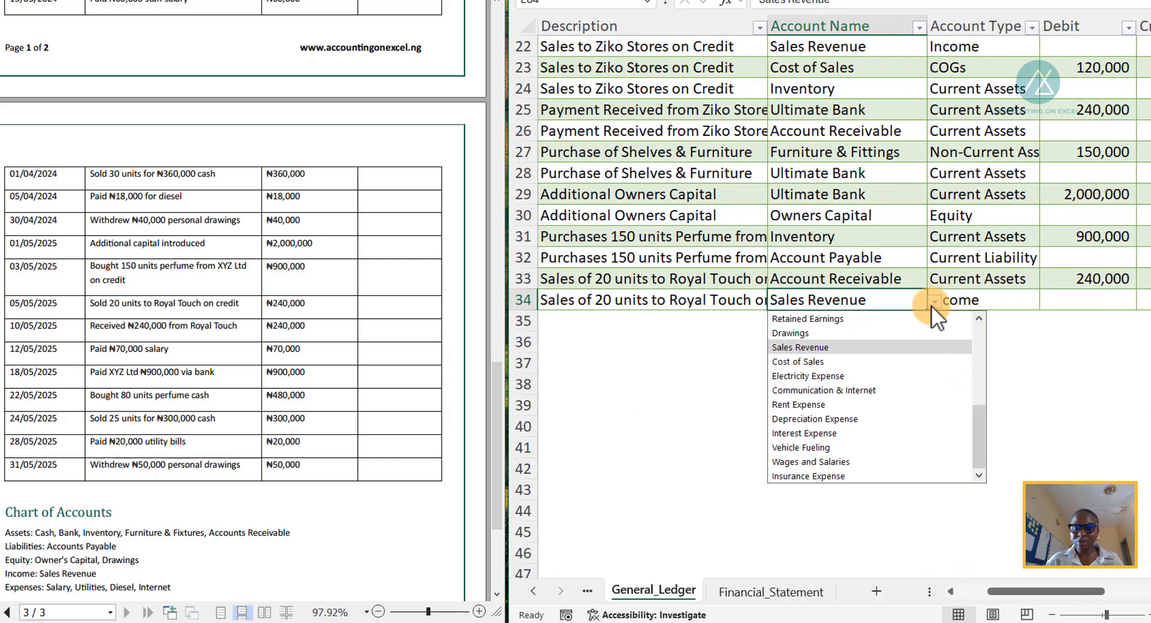
pyautogui.click(825, 346)
pyautogui.click(976, 300)
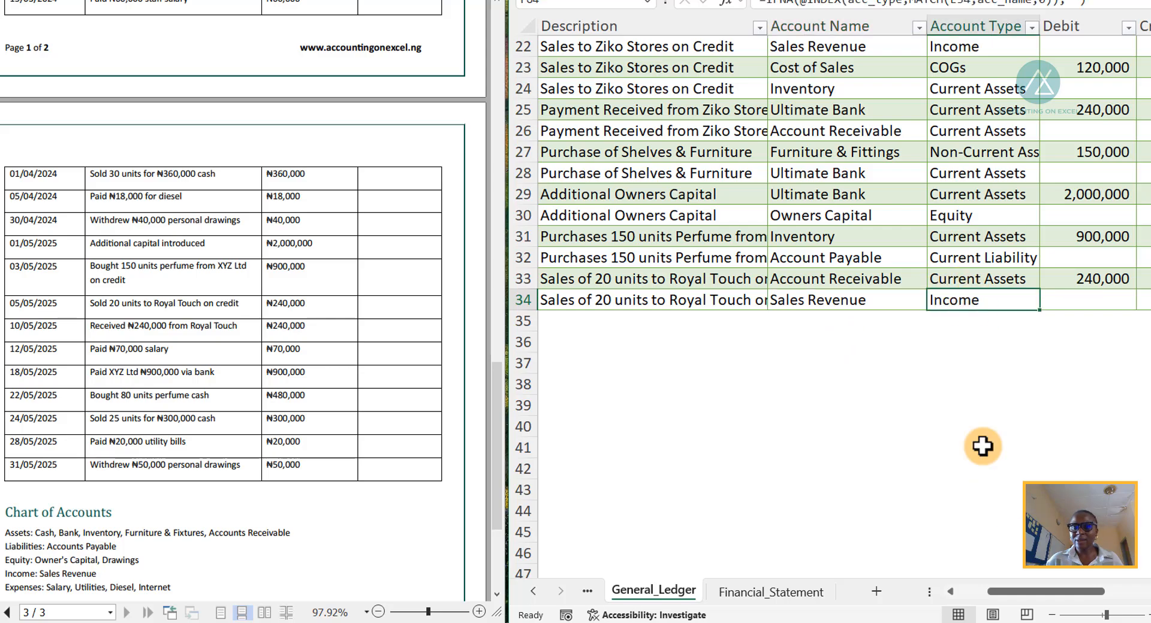
pyautogui.press('Right')
pyautogui.press('Right')
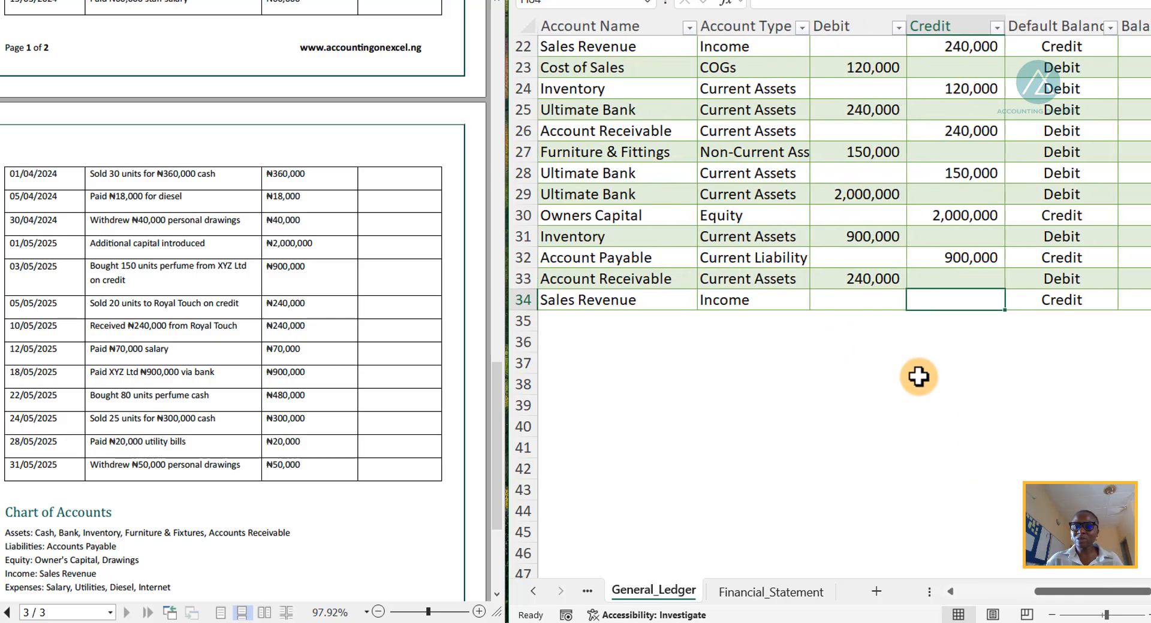
pyautogui.write('240,00')
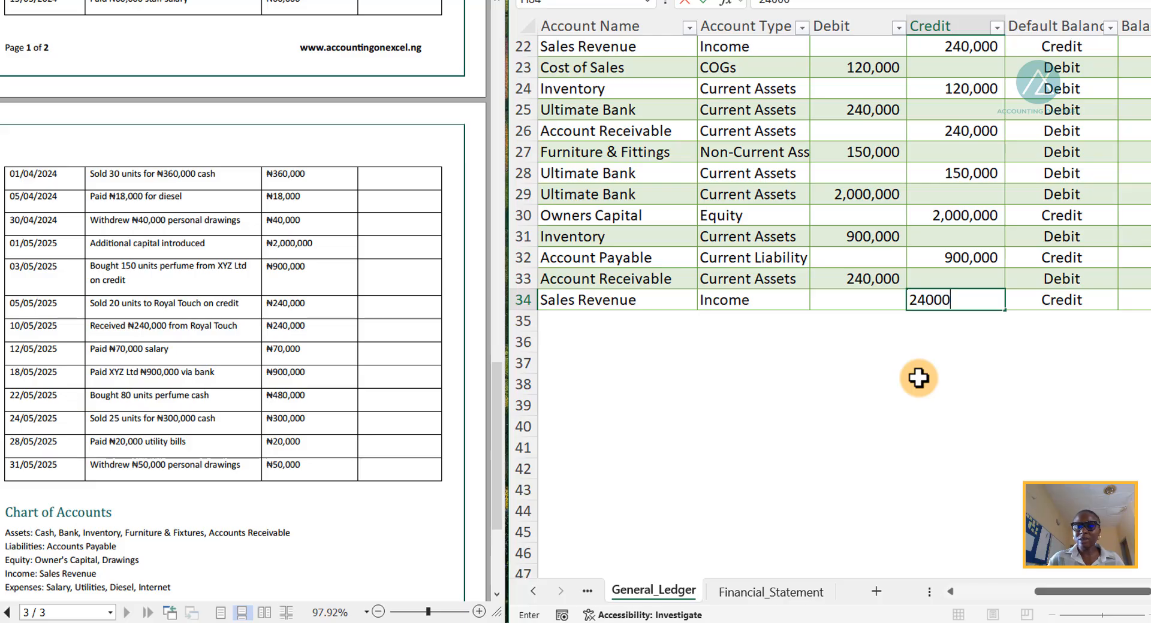
pyautogui.write('0')
pyautogui.press('Right')
pyautogui.press('Right')
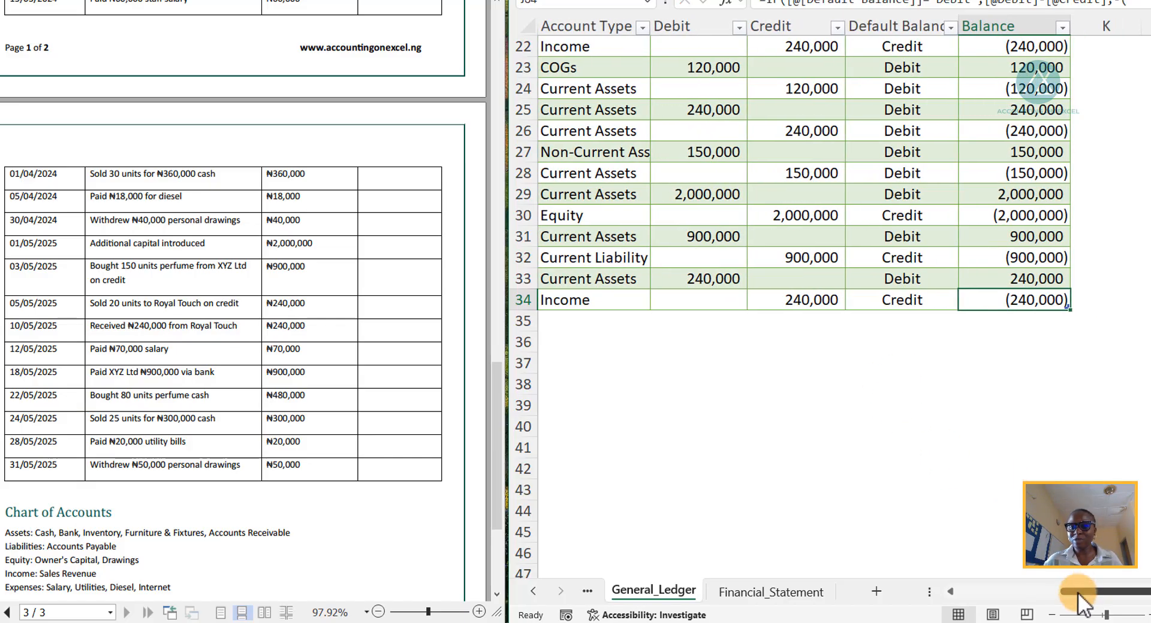
pyautogui.moveTo(1083, 605); pyautogui.dragTo(951, 609)
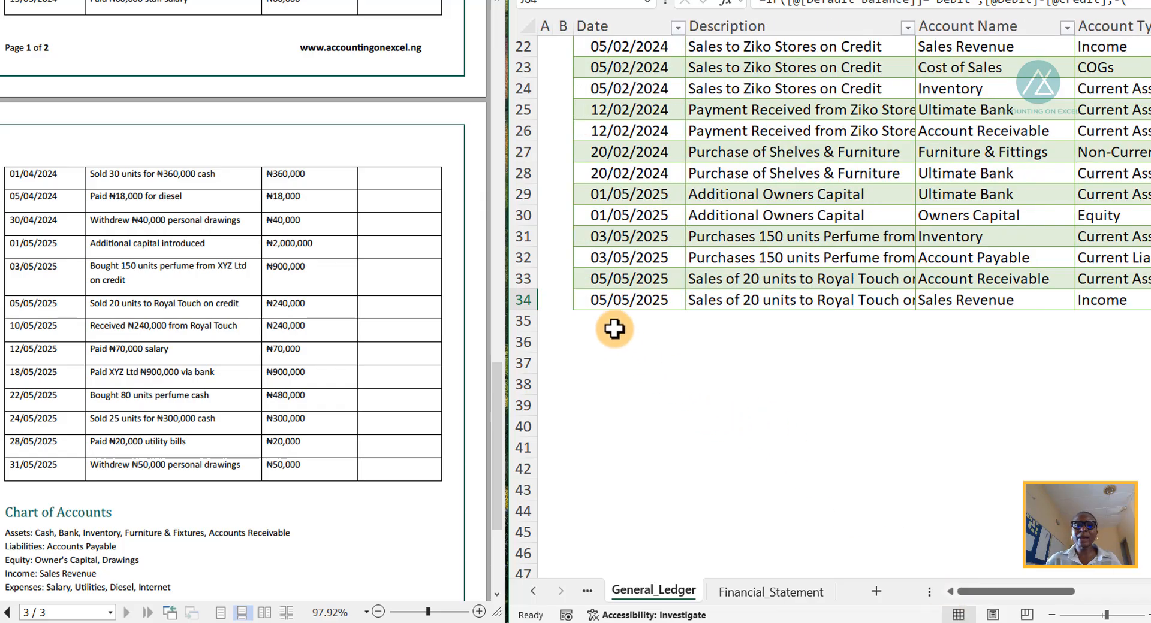
pyautogui.press('Tab')
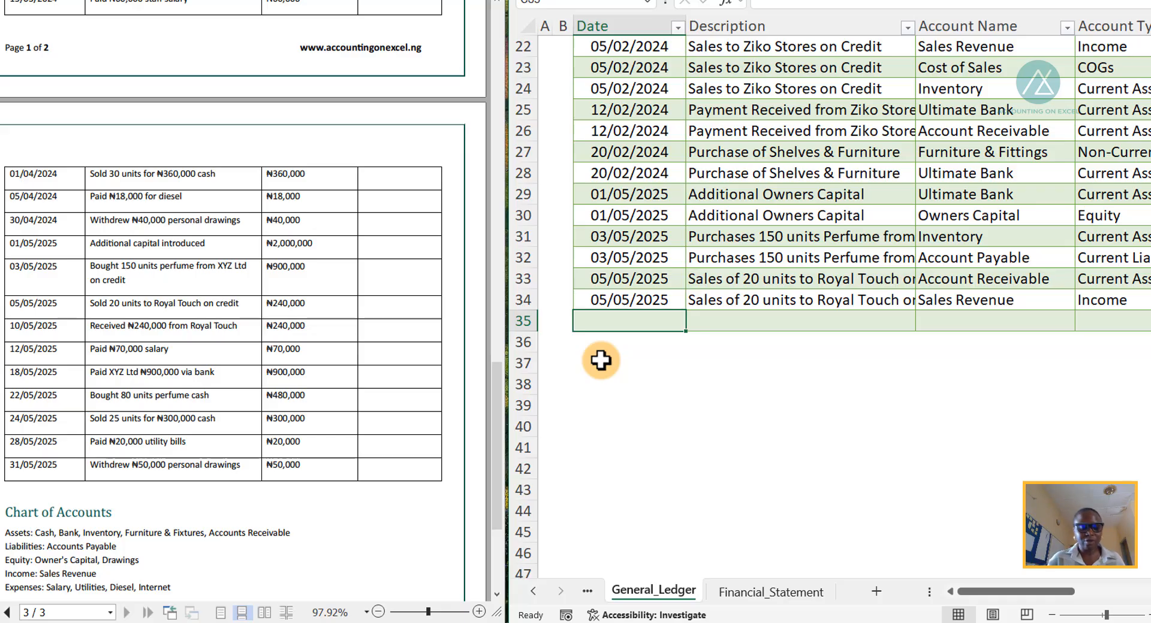
# - Repeat the Royal Touch sale's date and description in row 35 and set its account name to Cost of Sales
pyautogui.hotkey('ctrl', 'd')
pyautogui.press('Tab')
pyautogui.hotkey('ctrl', 'd')
pyautogui.press('Tab')
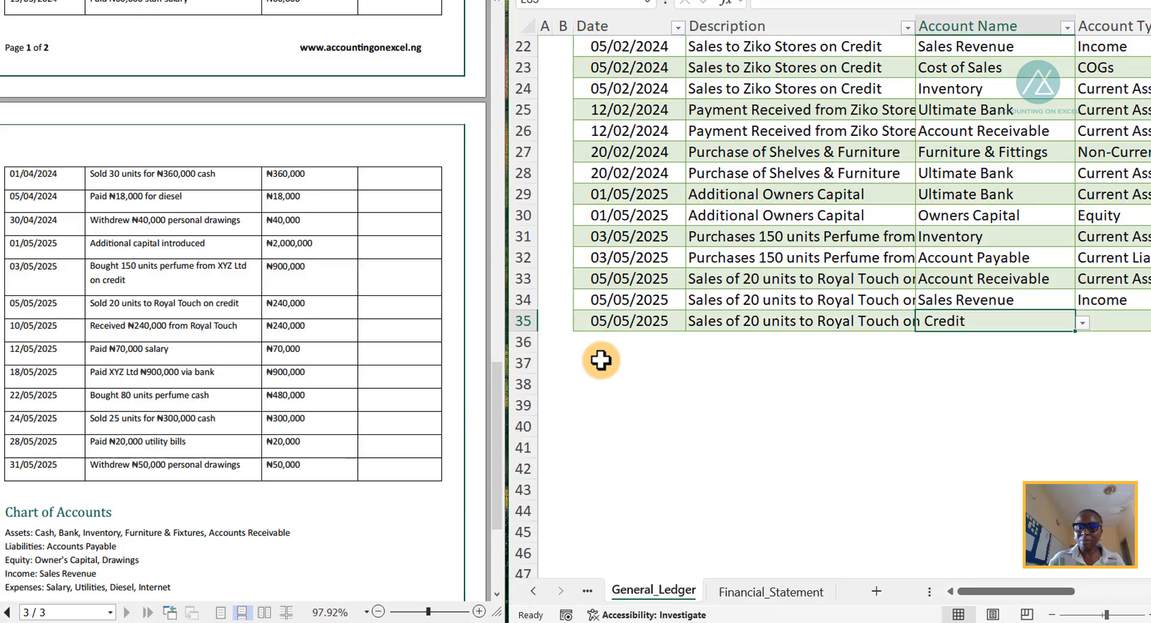
pyautogui.write('Co')
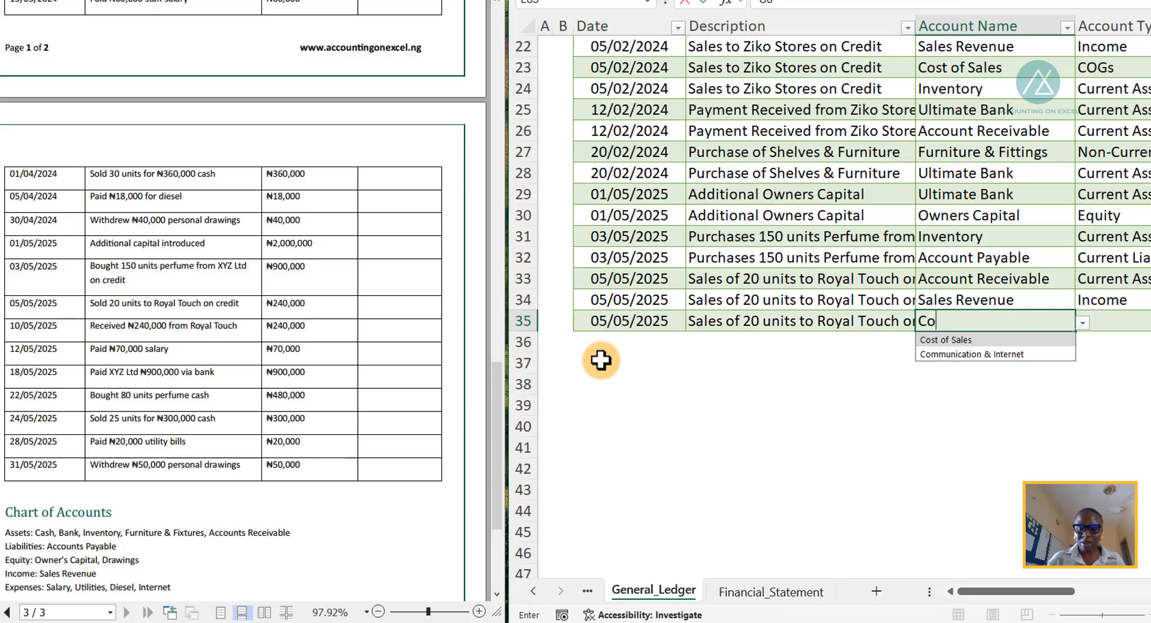
pyautogui.press('Tab')
# - Debit 120,000 to Cost of Sales in row 35
pyautogui.press('Tab')
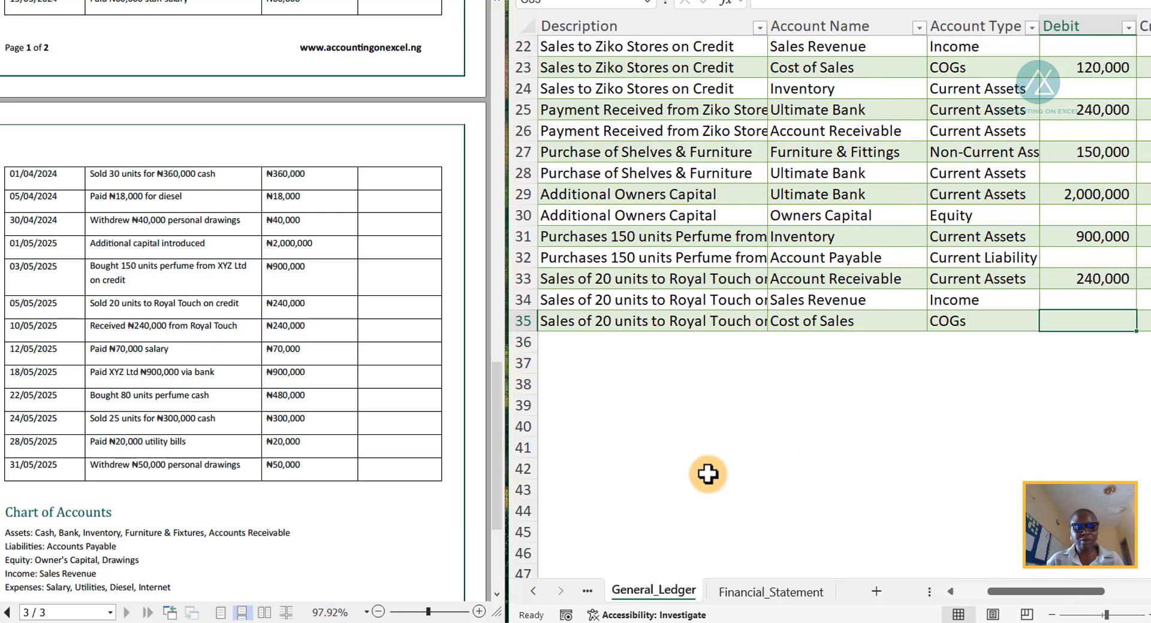
pyautogui.write('12000')
pyautogui.press('Return')
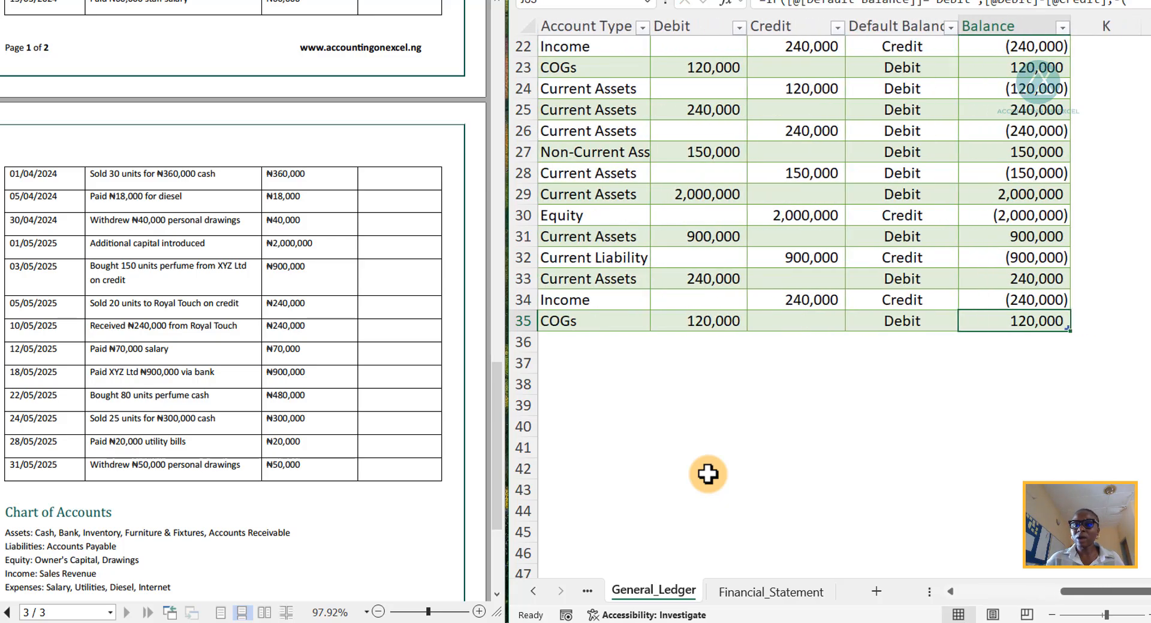
# - Fill row 36 with the same Royal Touch sale date and description, and set its account name to Inventory
pyautogui.hotkey('ctrl', 'd')
pyautogui.press('Tab')
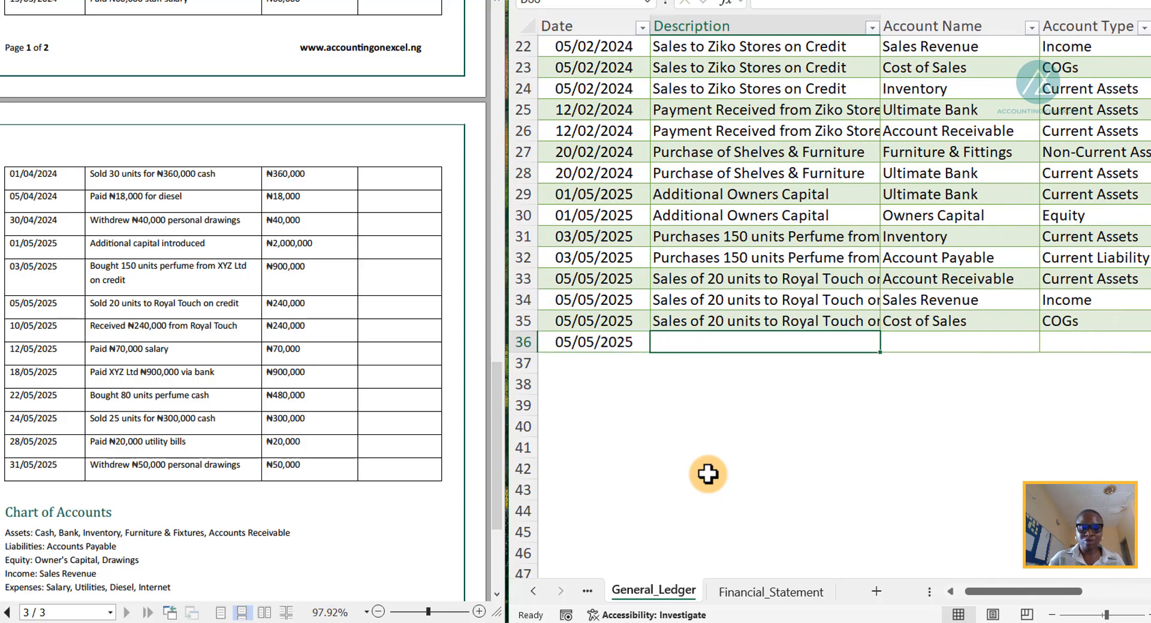
pyautogui.hotkey('ctrl', 'd')
pyautogui.press('Tab')
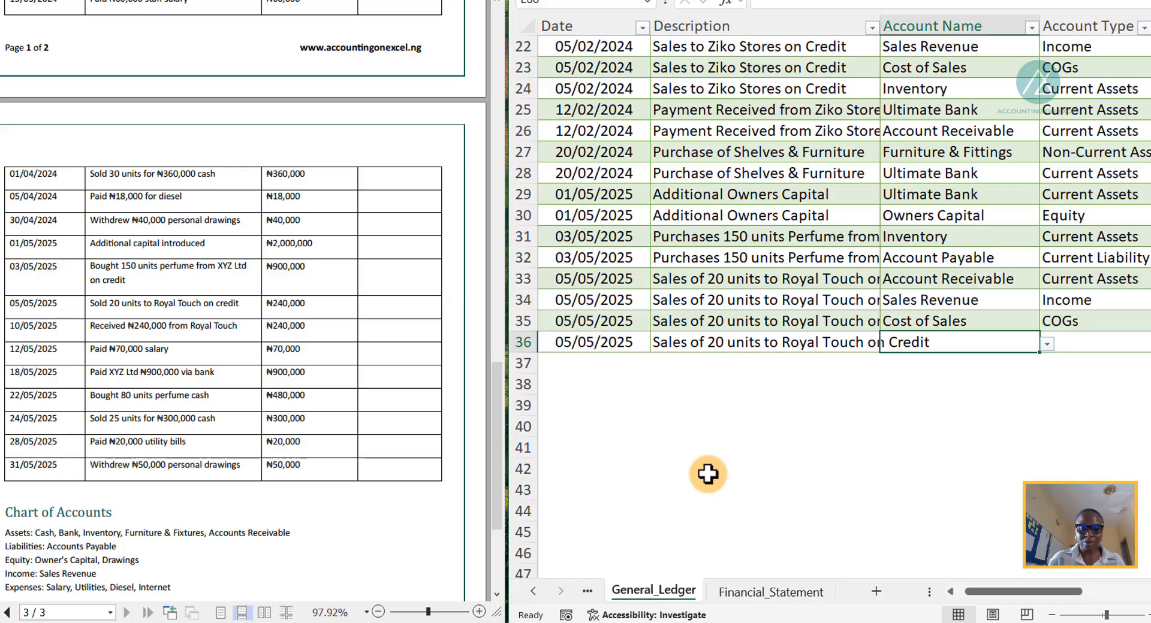
pyautogui.write('In')
pyautogui.press('Tab')
# - Credit 120,000 to Inventory in row 36 and start a new ledger row below it
pyautogui.press('Tab')
pyautogui.press('Tab')
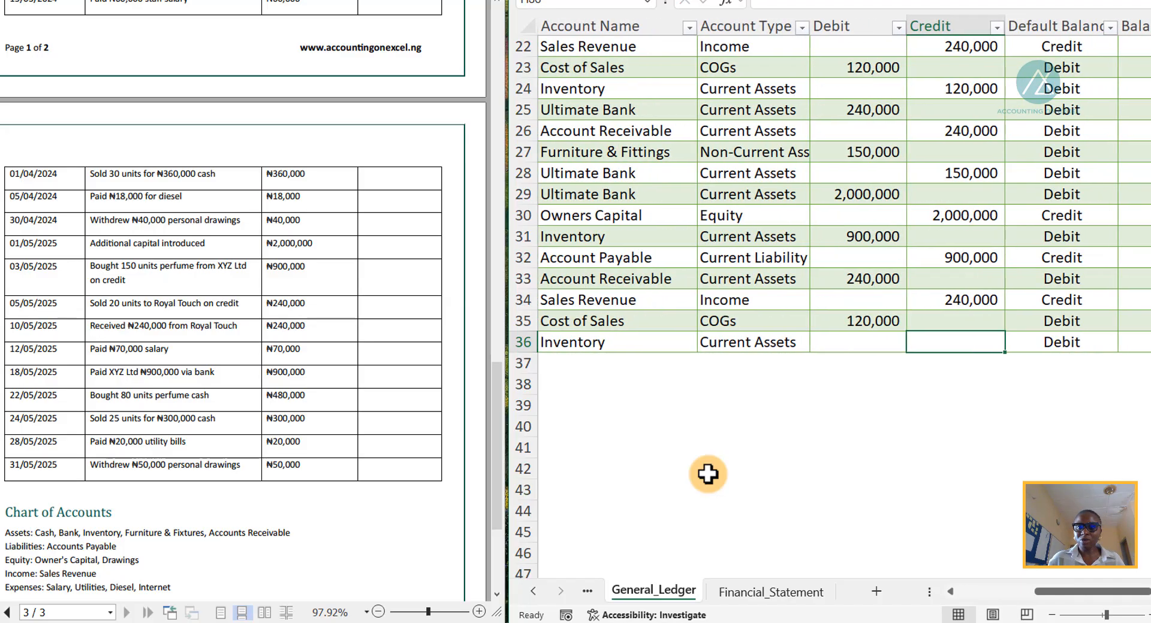
pyautogui.write('12000')
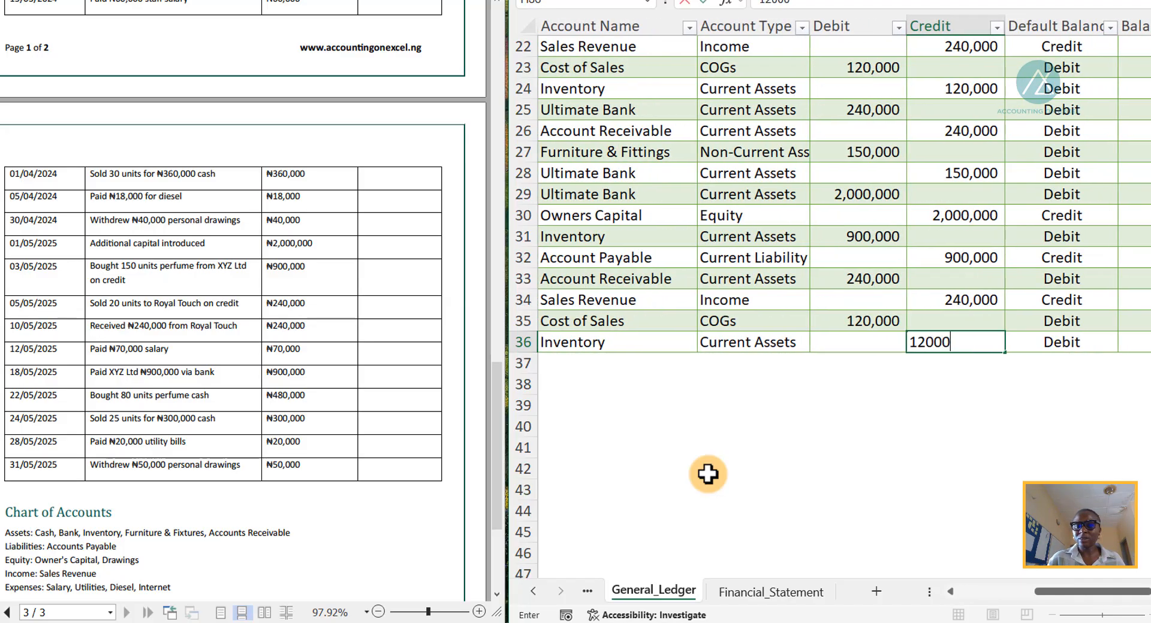
pyautogui.press('Tab')
pyautogui.press('Tab')
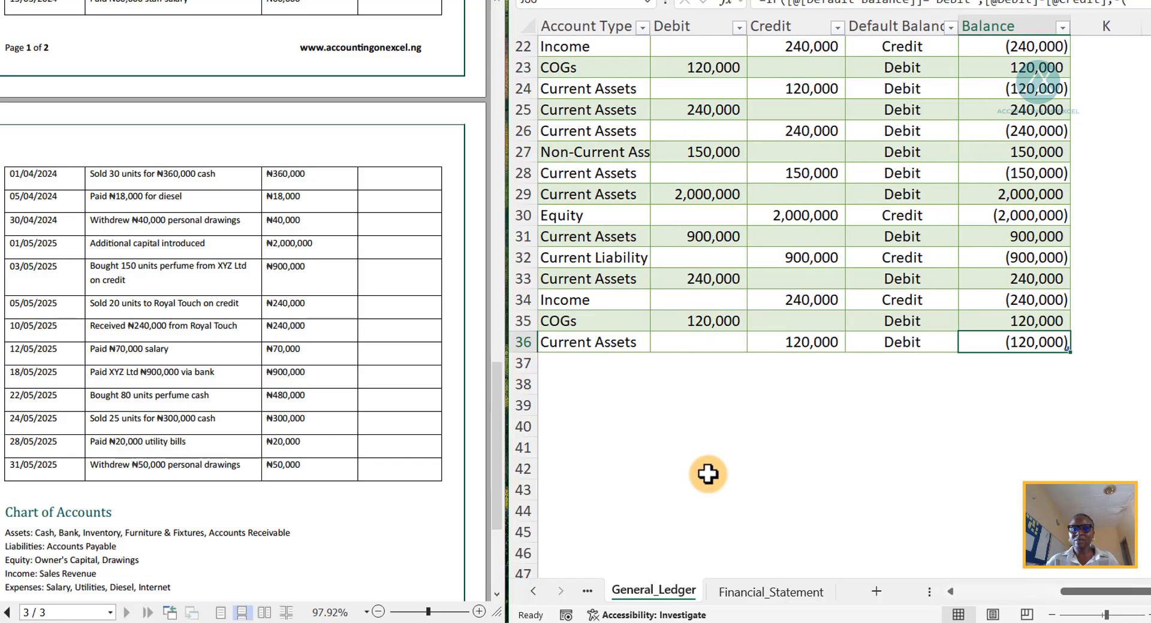
pyautogui.press('Tab')
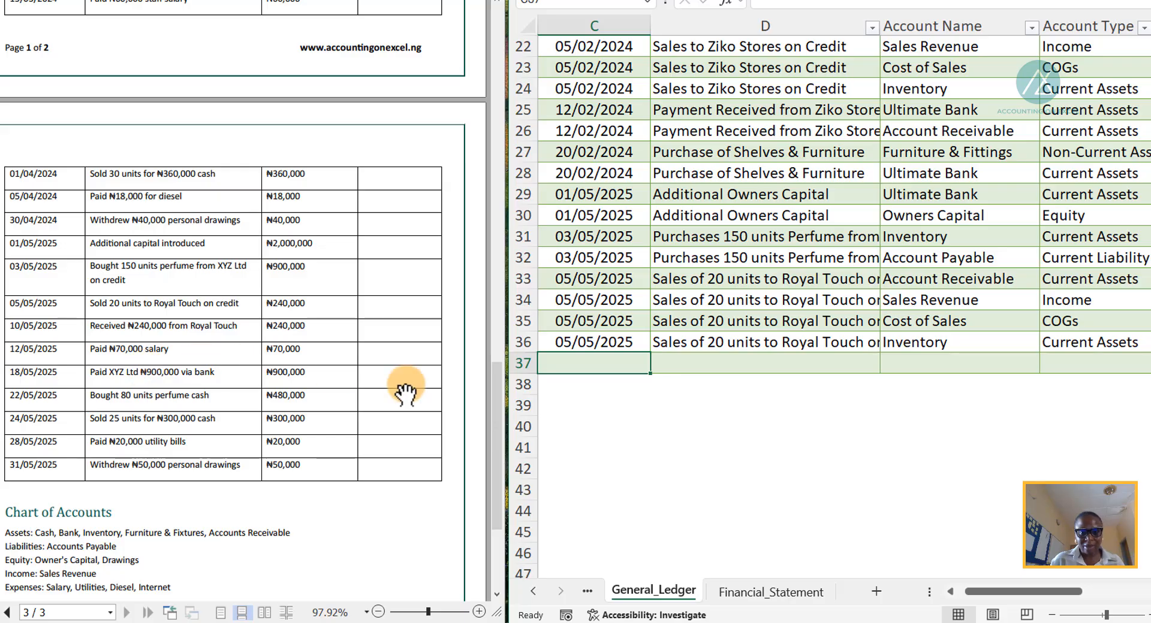
# - Enter the date 12/05/2025 and the description "Salary Payment" in row 37
pyautogui.write('12/05/2')
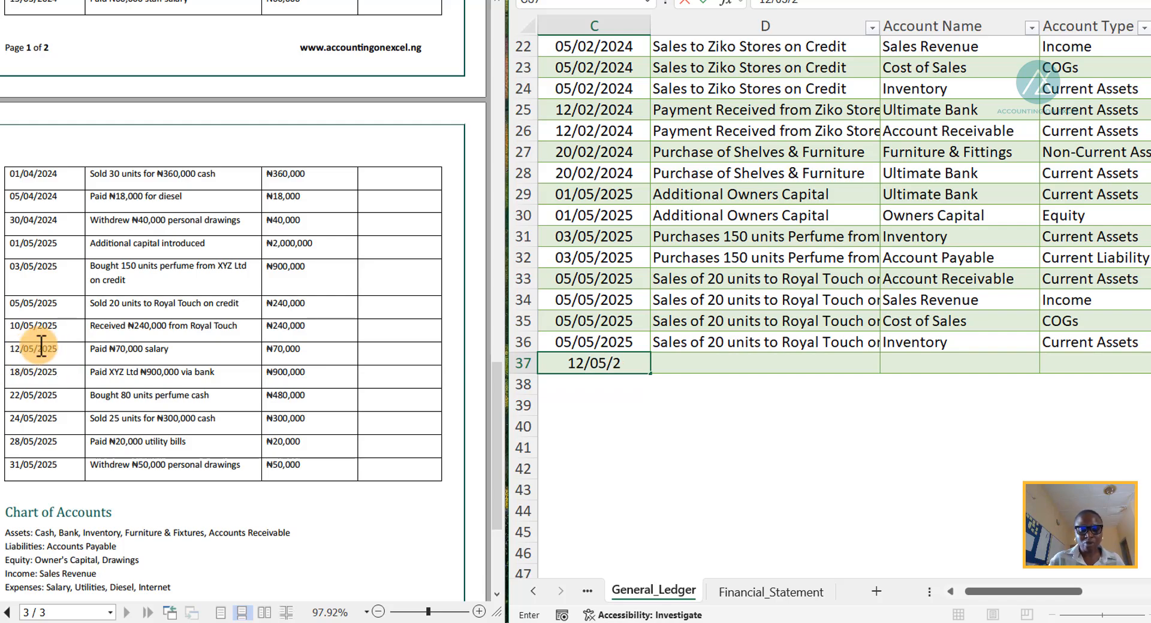
pyautogui.write('025')
pyautogui.press('Tab')
pyautogui.write('Sala')
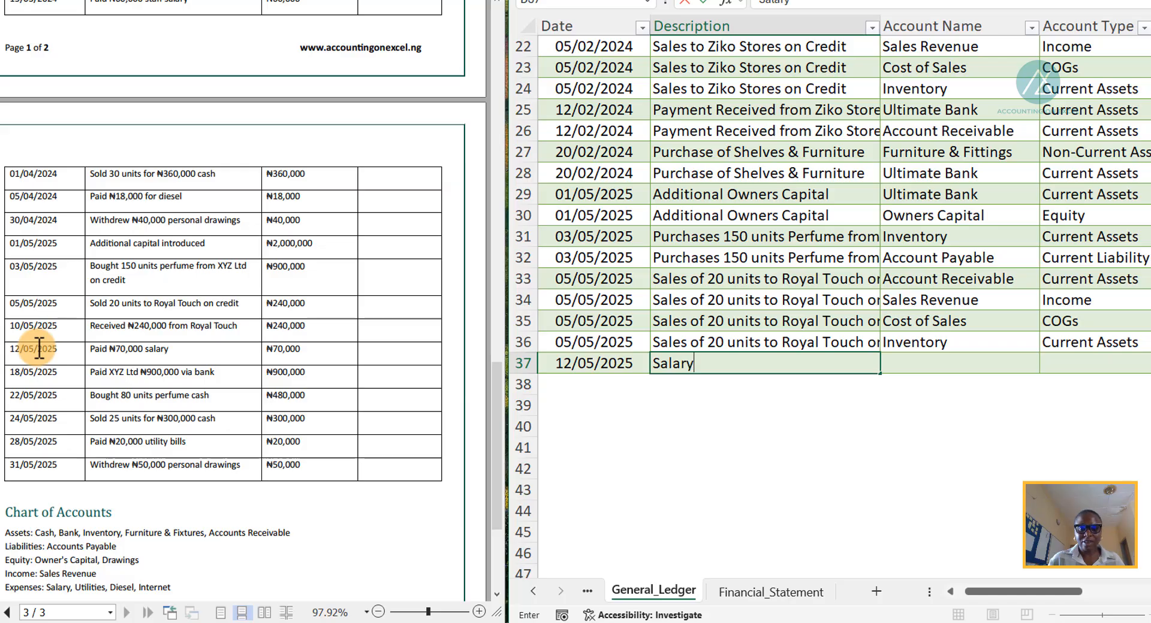
pyautogui.write('ry Payment')
pyautogui.press('Tab')
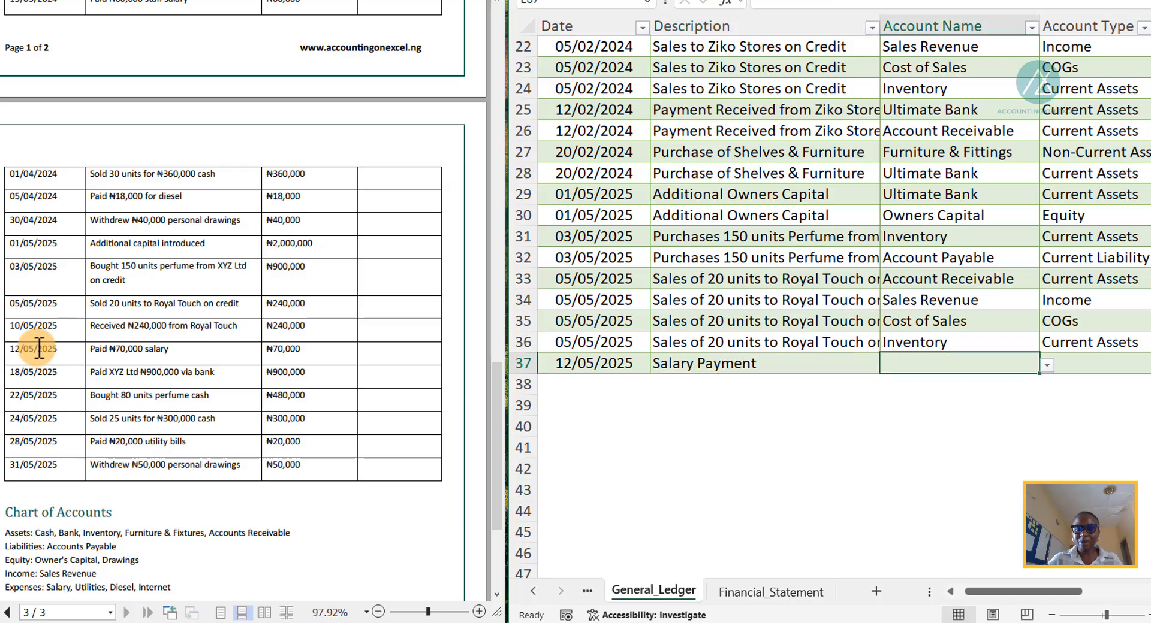
# - Set row 37's account name to Wages and Salaries, debit it 70,000, and start a new ledger row
pyautogui.write('Sal')
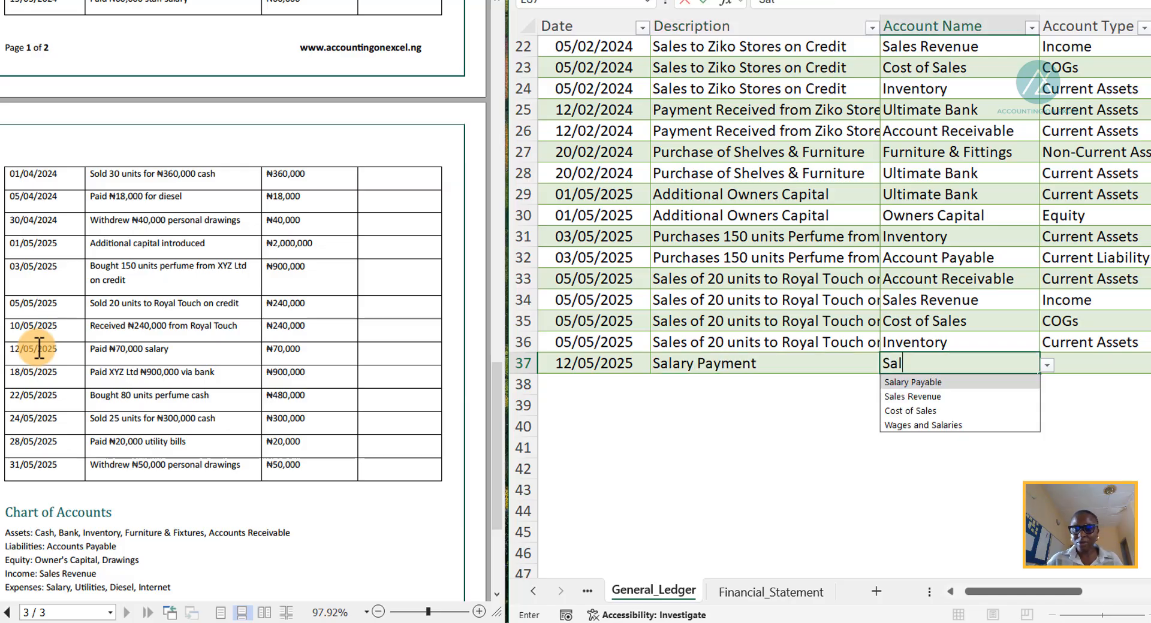
pyautogui.click(905, 424)
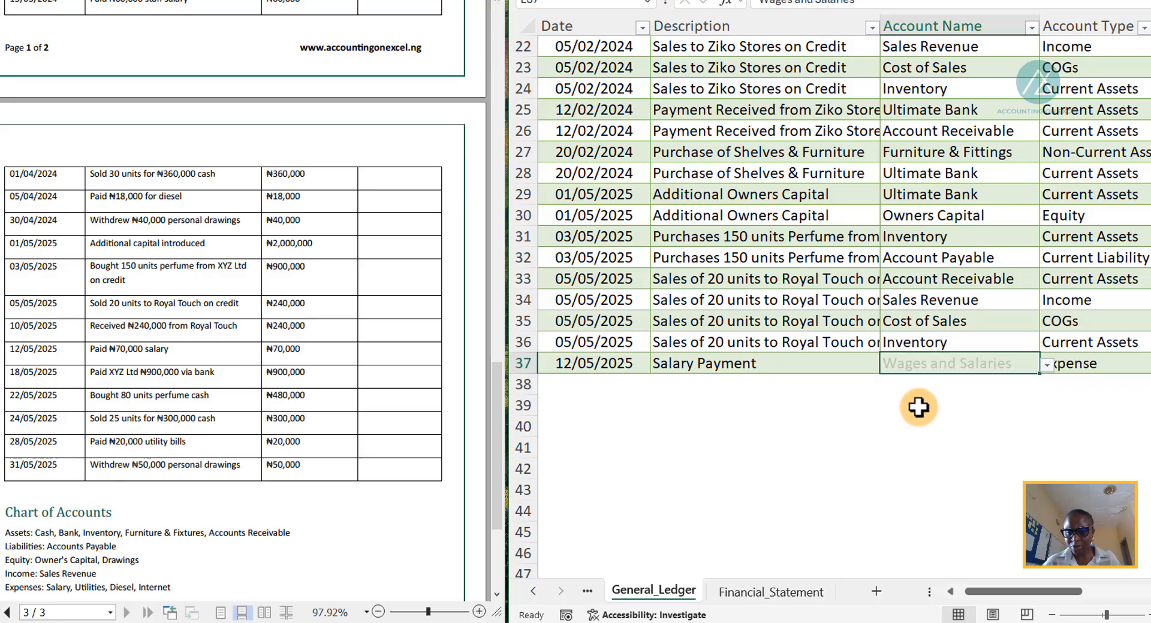
pyautogui.press('Tab')
pyautogui.press('Tab')
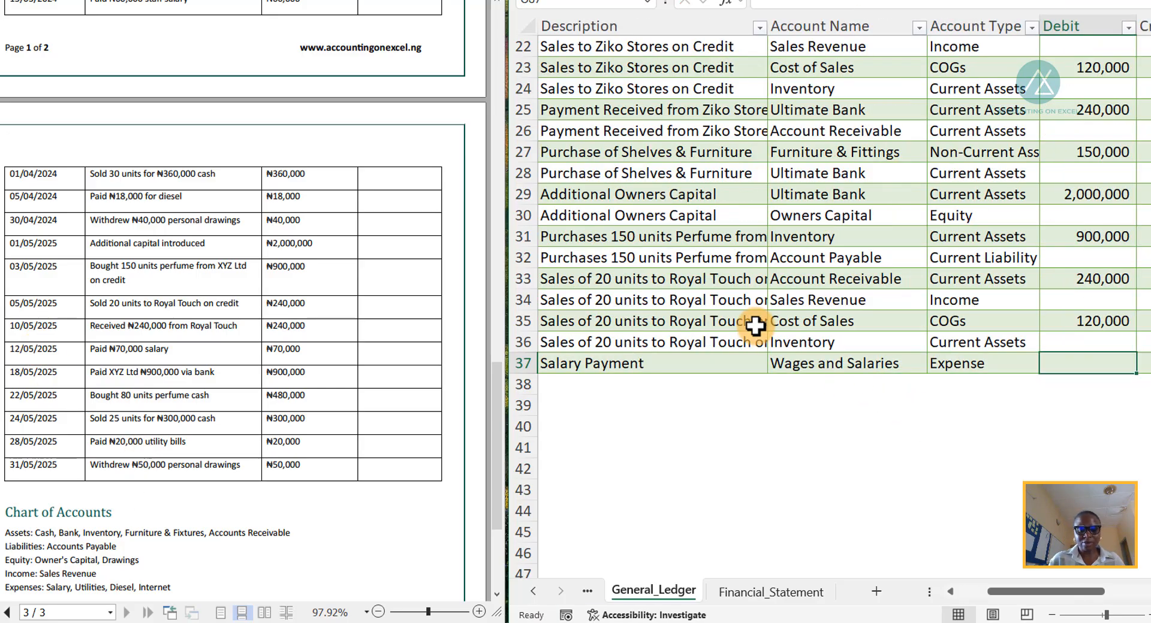
pyautogui.write('70000')
pyautogui.press('Tab')
pyautogui.press('Tab')
pyautogui.press('Tab')
pyautogui.press('Return')
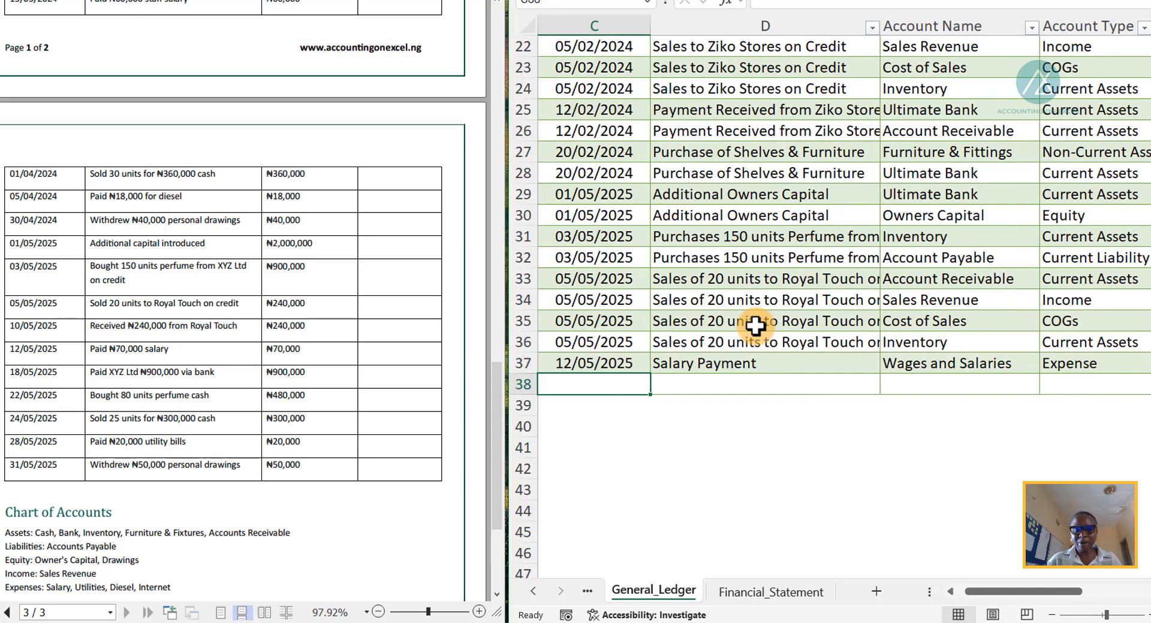
# - Repeat the salary payment's date and description in row 38 and set its account name to Ultimate Bank
pyautogui.hotkey('ctrl', 'd')
pyautogui.press('Tab')
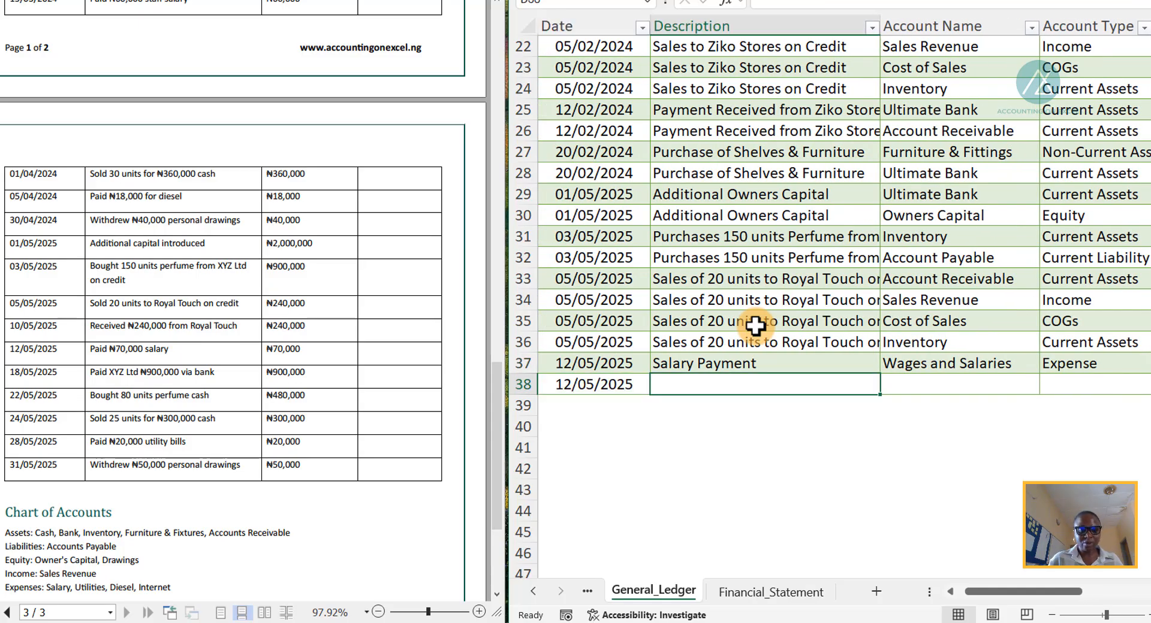
pyautogui.hotkey('ctrl', 'd')
pyautogui.press('Tab')
pyautogui.write('Ul')
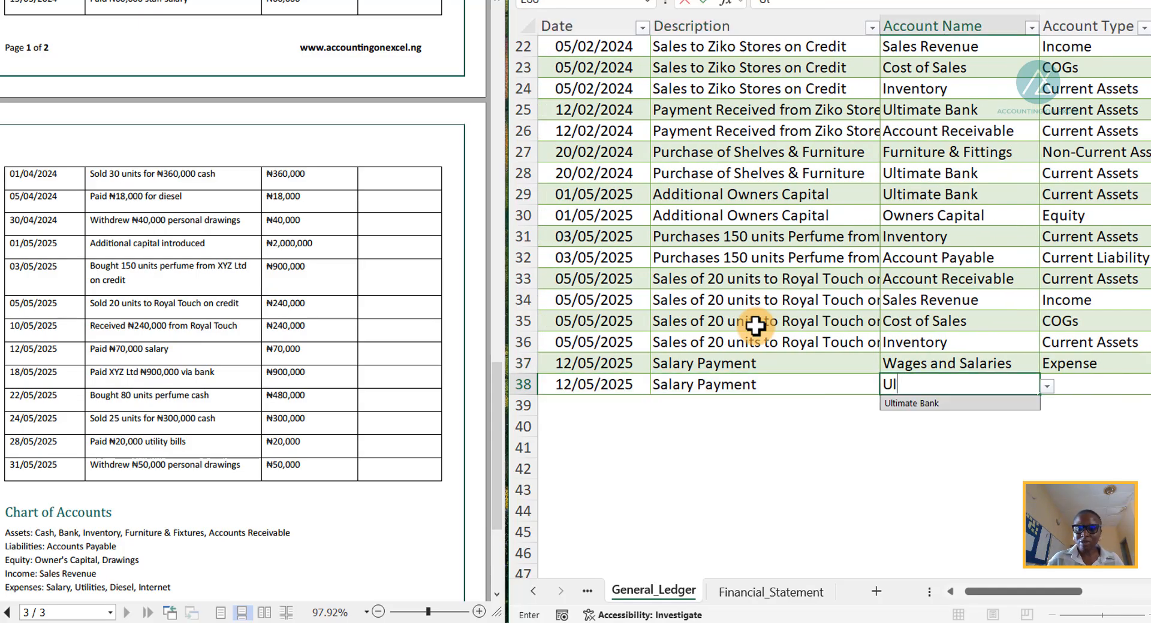
pyautogui.click(965, 404)
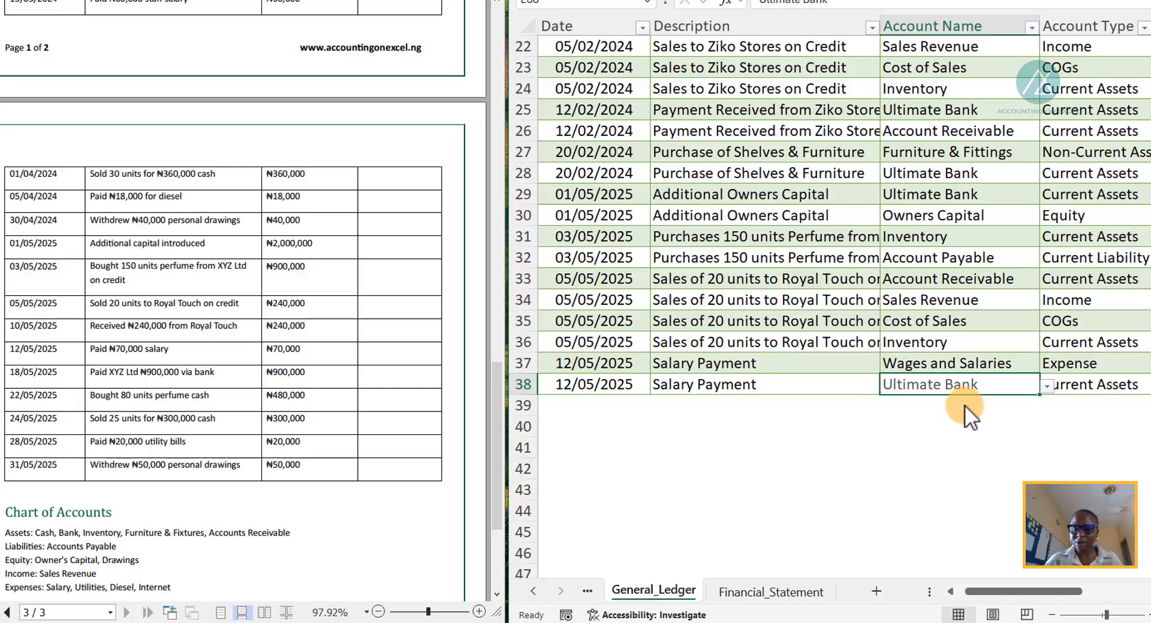
# - Credit 70,000 to Ultimate Bank in row 38 and start a new ledger row below it
pyautogui.press('Tab')
pyautogui.press('Tab')
pyautogui.press('Tab')
pyautogui.write('7')
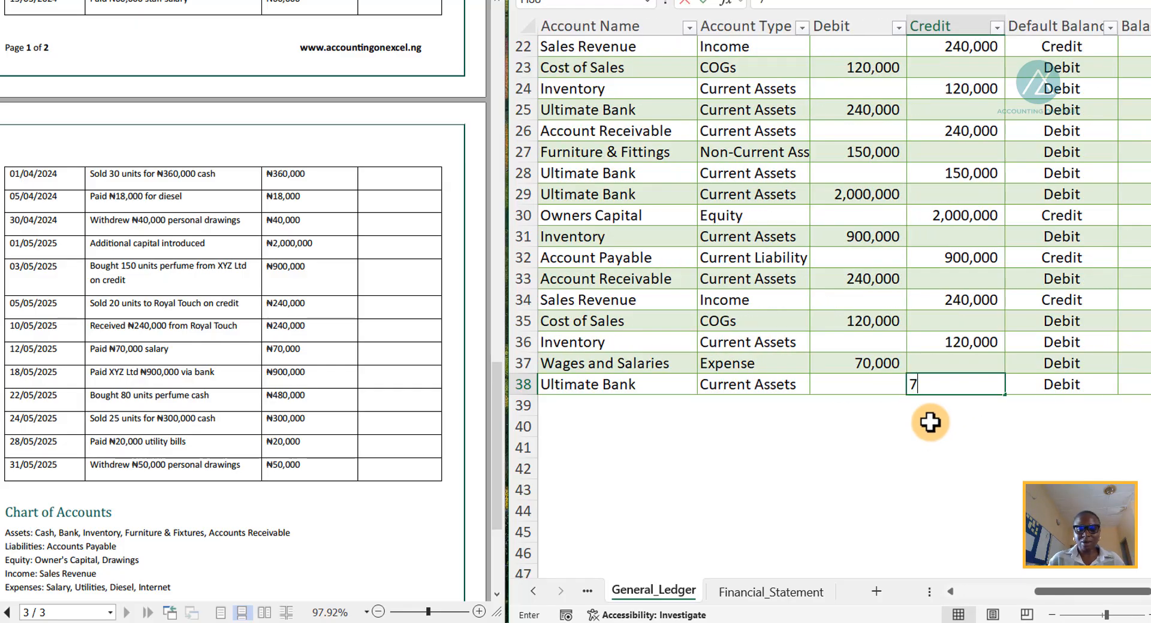
pyautogui.write('0000')
pyautogui.press('Return')
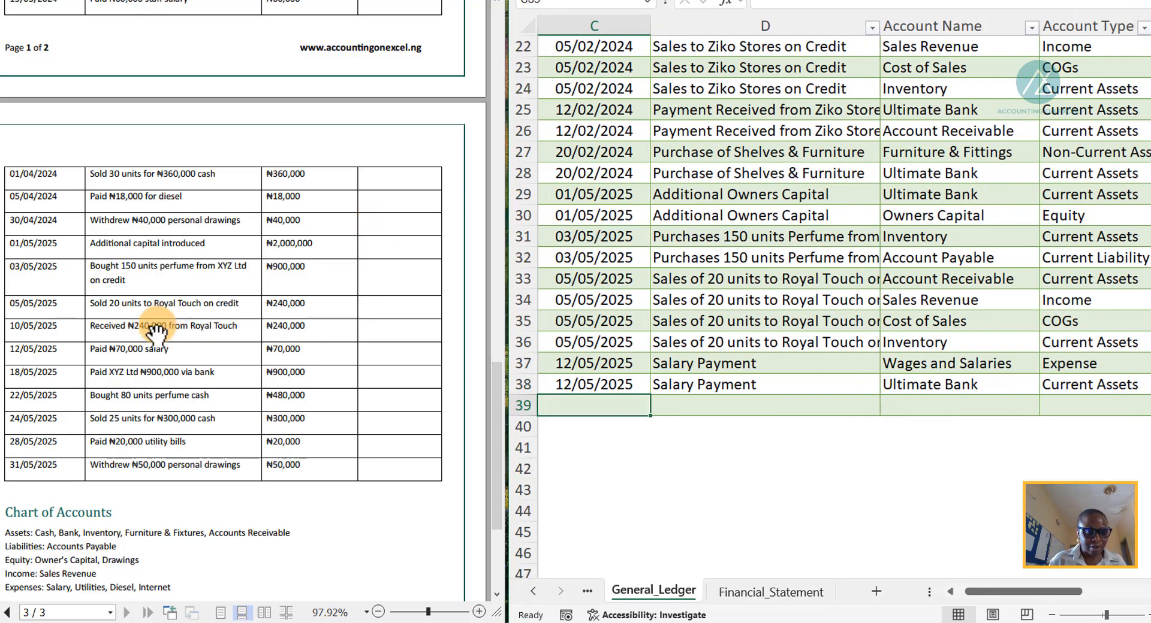
# - Enter the date 24/05/2025 and the description "Sales of 25 units of Perfume Cash" in row 39
pyautogui.scroll(-1, 132, 393)
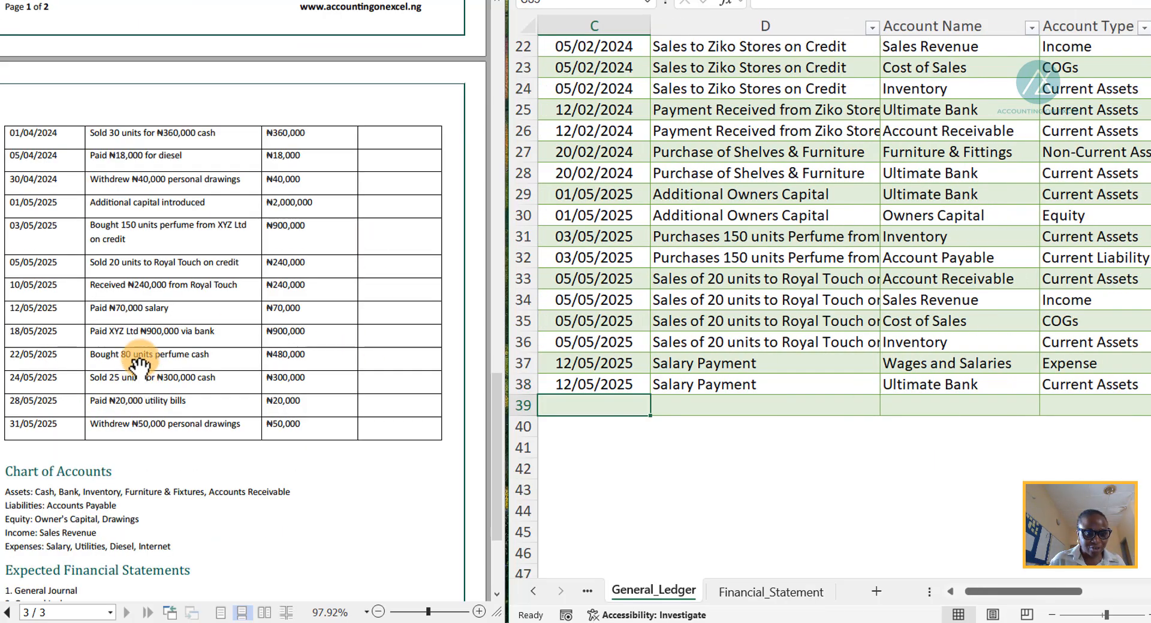
pyautogui.scroll(-1, 144, 356)
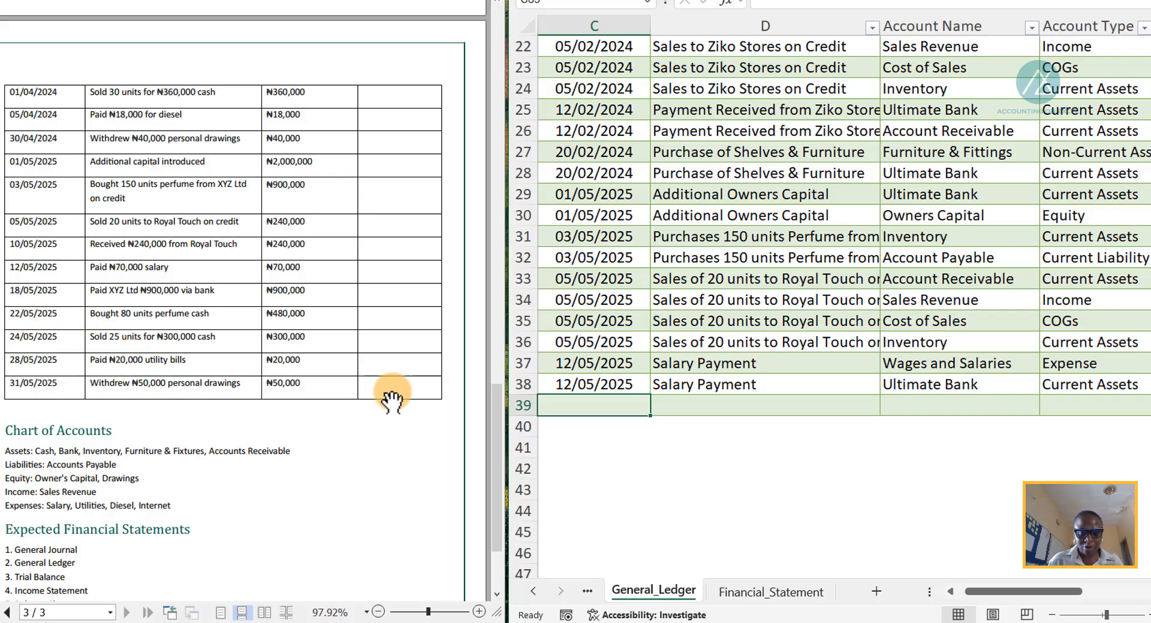
pyautogui.write('24/')
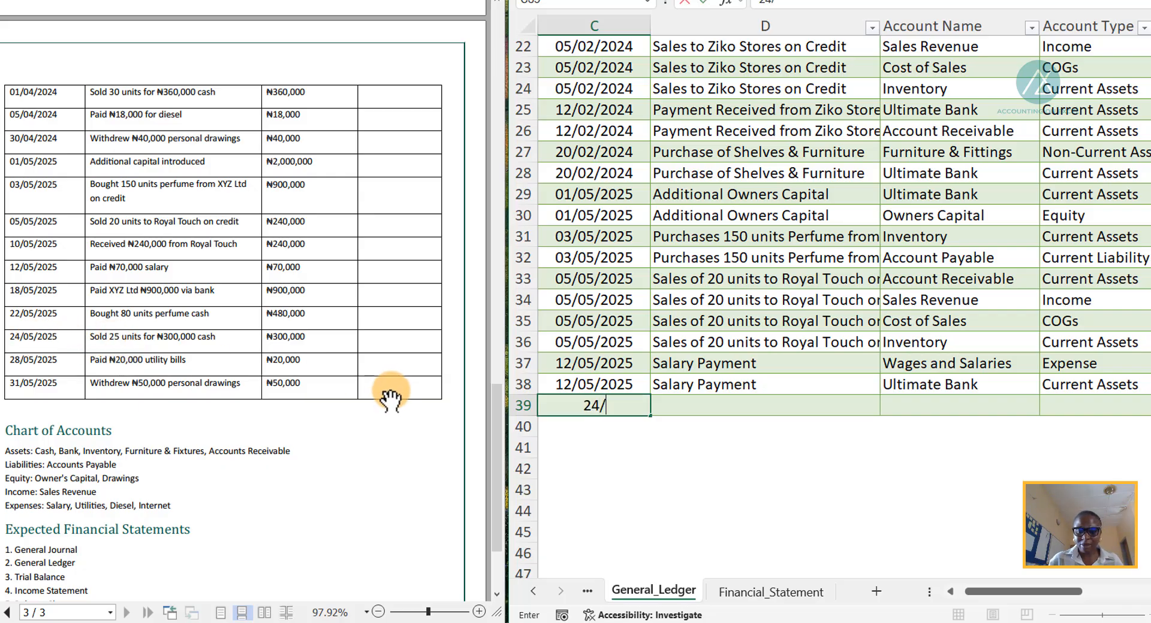
pyautogui.write('05/2025')
pyautogui.click(689, 404)
pyautogui.write('Sale')
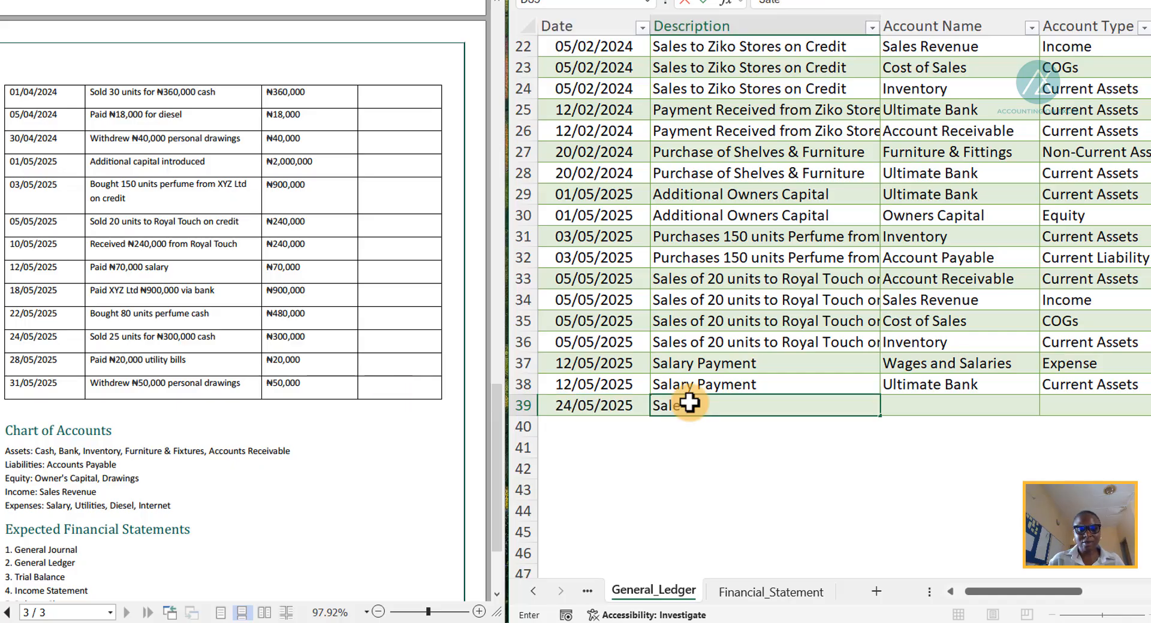
pyautogui.write('s of 25')
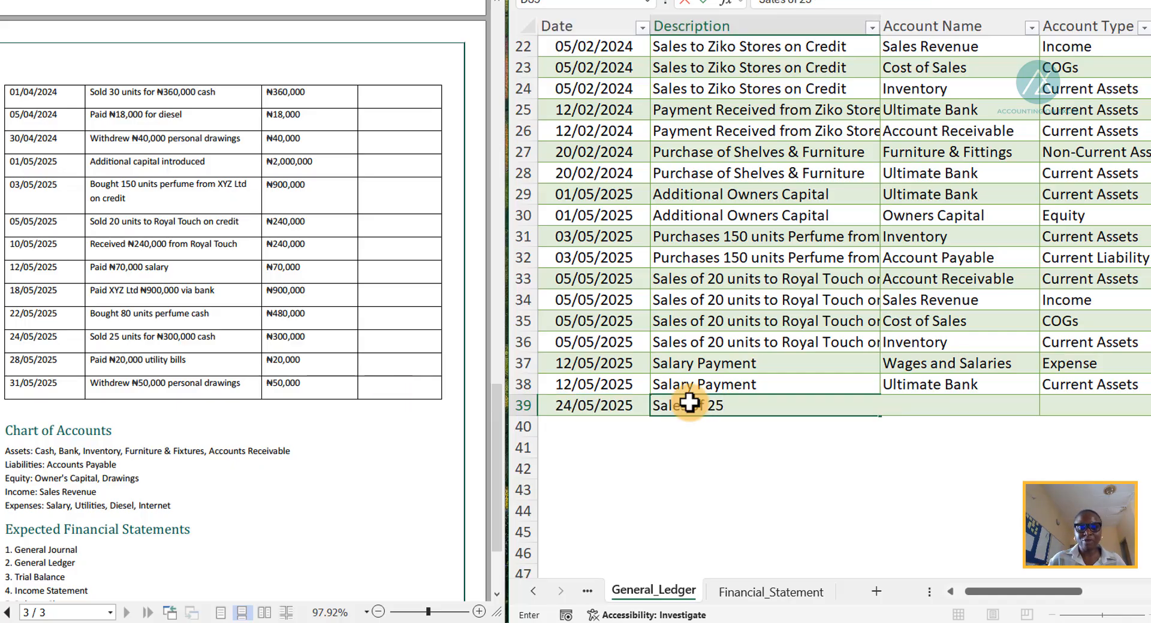
pyautogui.write(' units of Perfume CAsh')
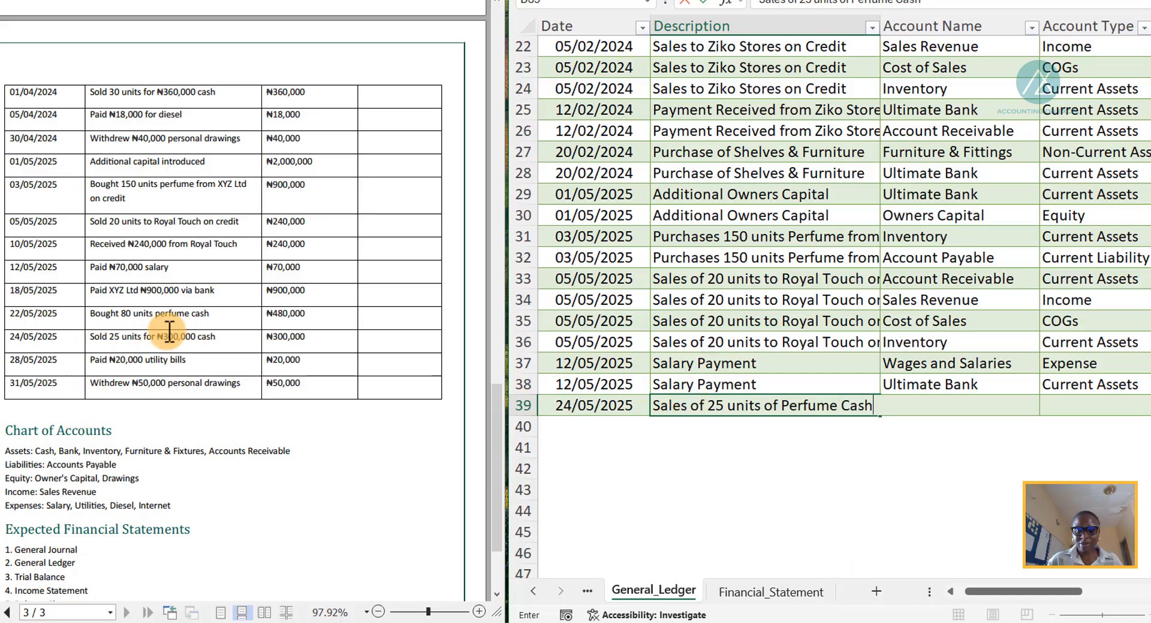
# - Set row 39's account name to Ultimate Bank and debit it 300,000
pyautogui.press('Tab')
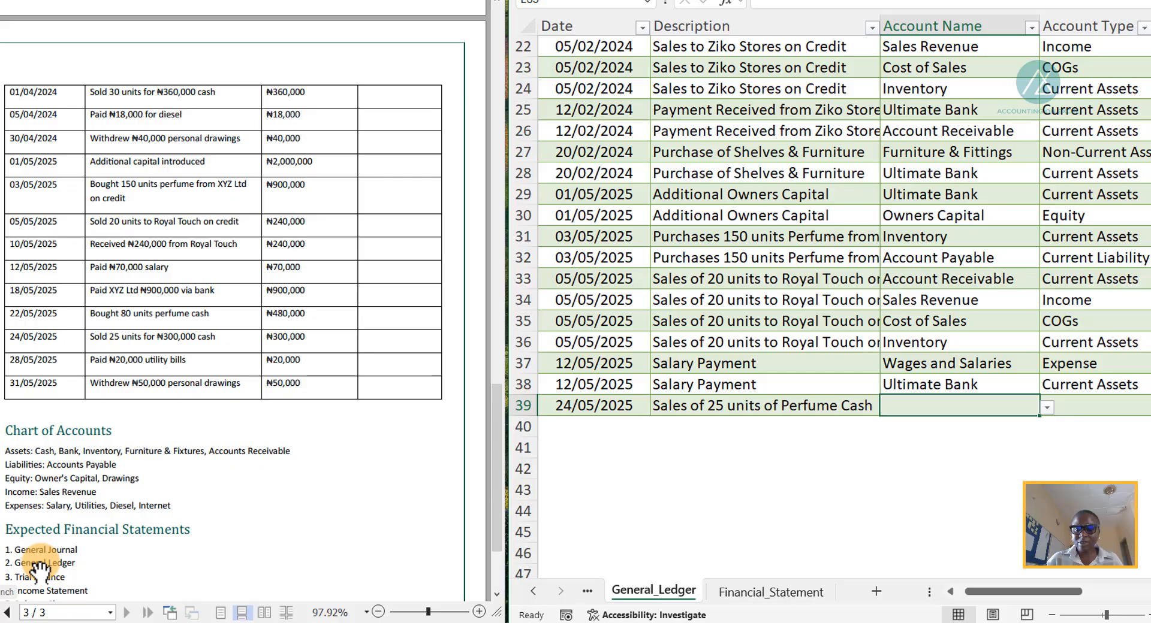
pyautogui.write('Ul')
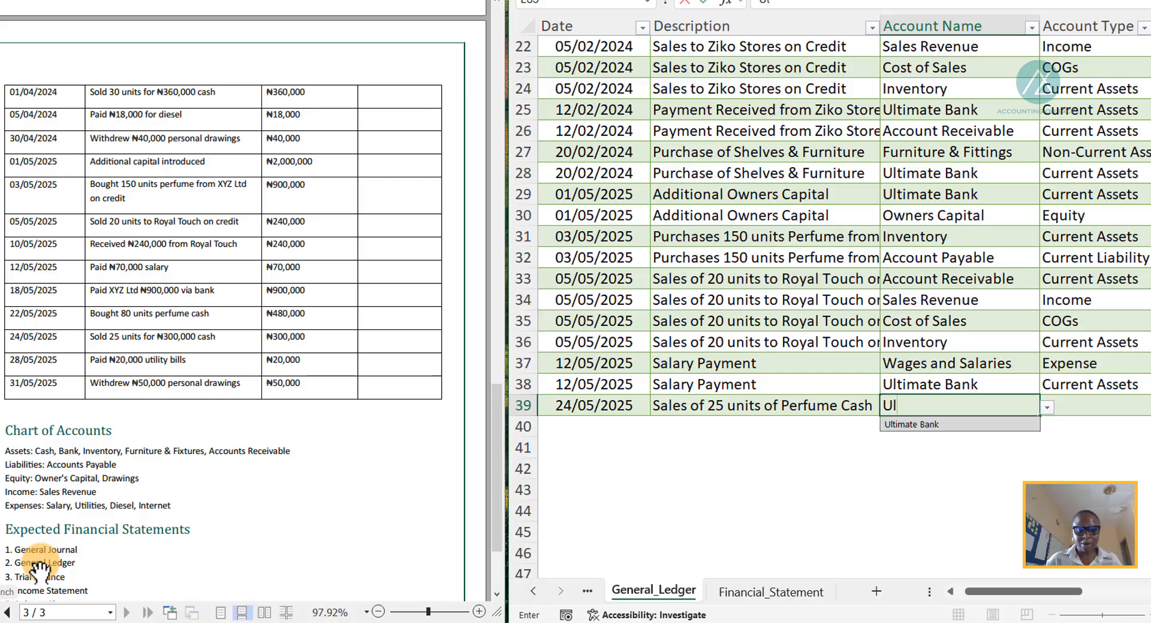
pyautogui.click(897, 424)
pyautogui.press('Tab')
pyautogui.press('Tab')
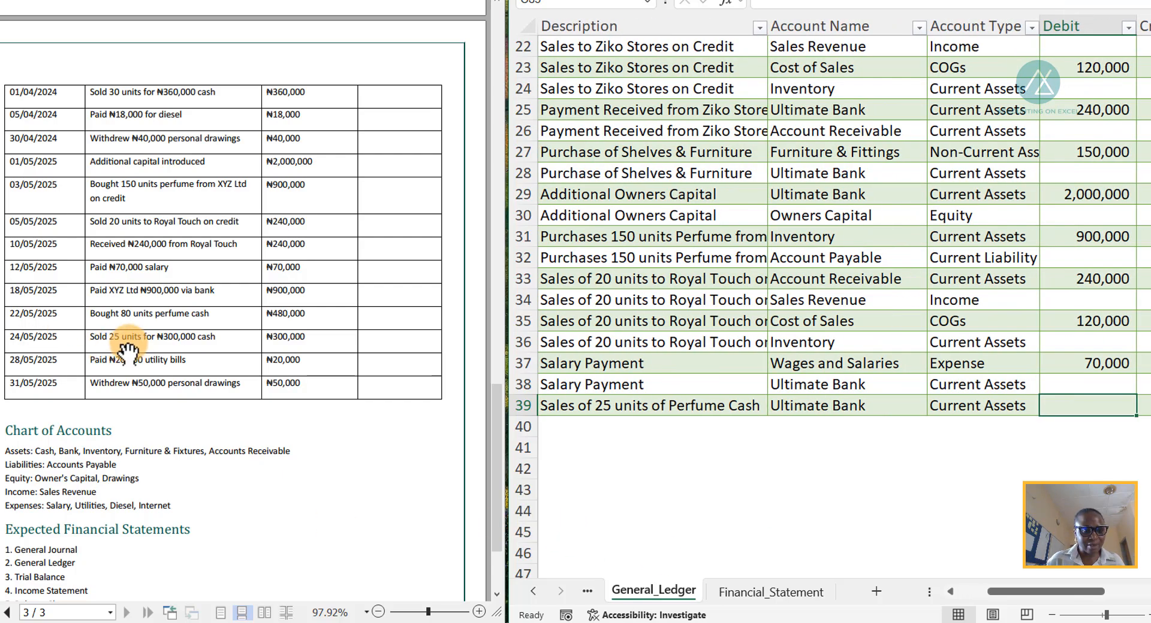
pyautogui.write('3')
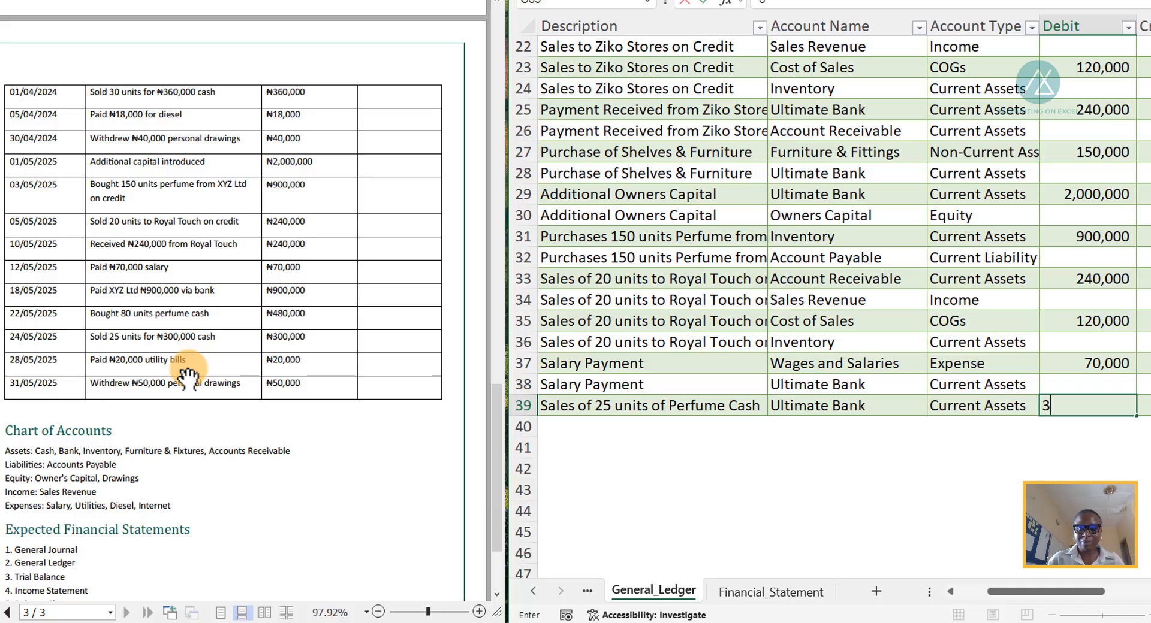
pyautogui.write('00000')
pyautogui.press('Return')
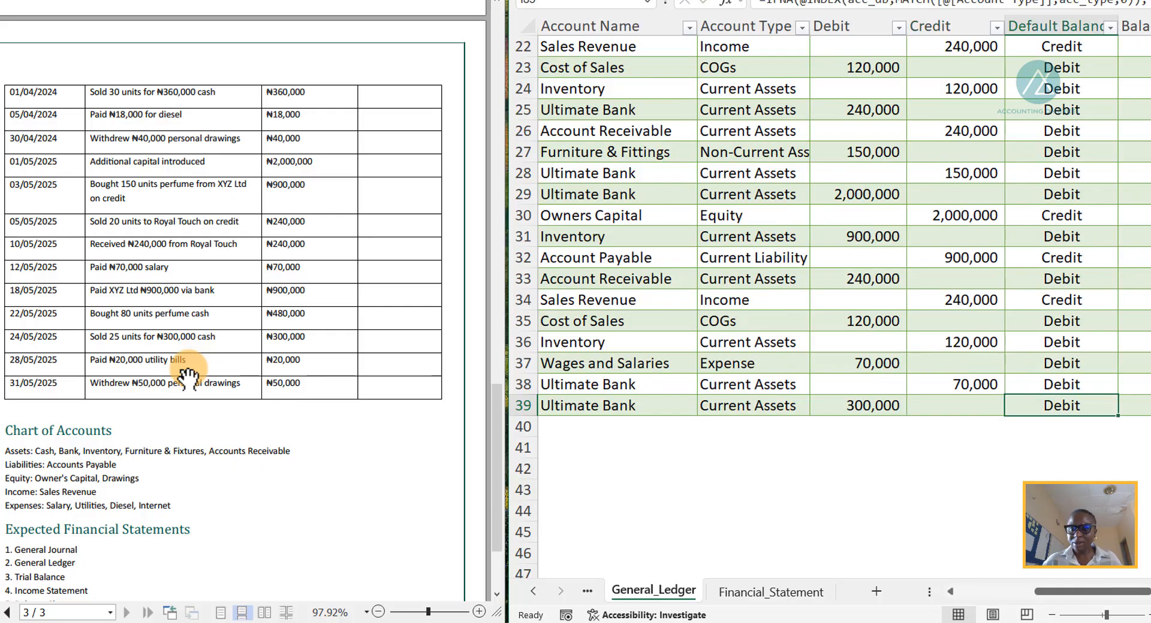
# - Repeat the 25-unit cash sale's date and description in row 40 and set its account name to Sales Revenue
pyautogui.hotkey('ctrl', 'd')
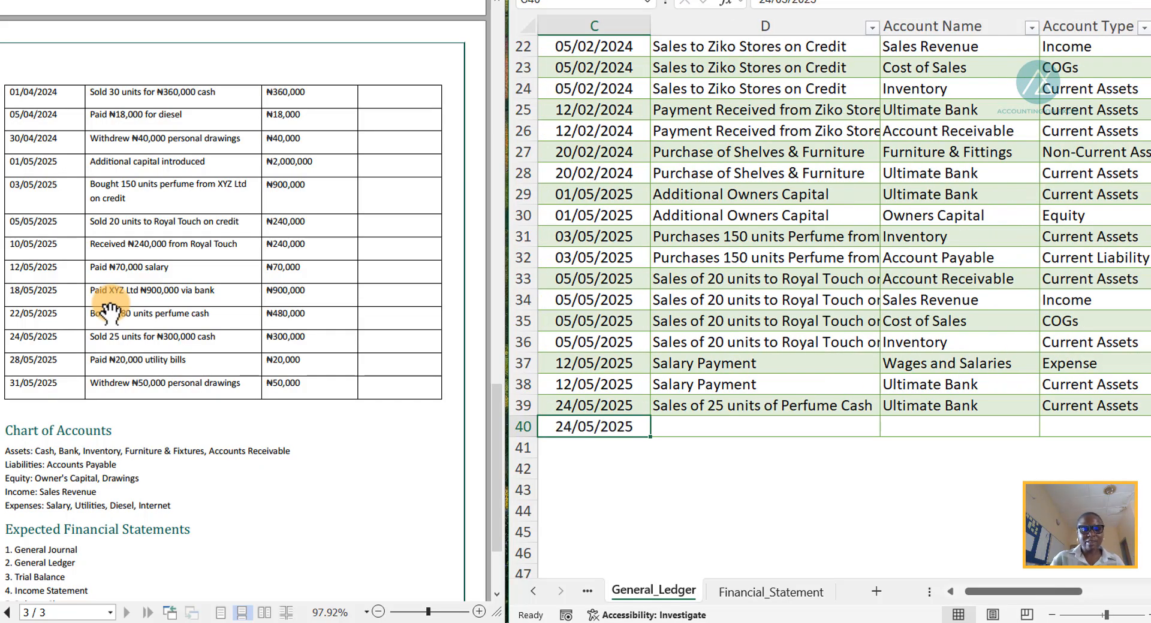
pyautogui.press('Tab')
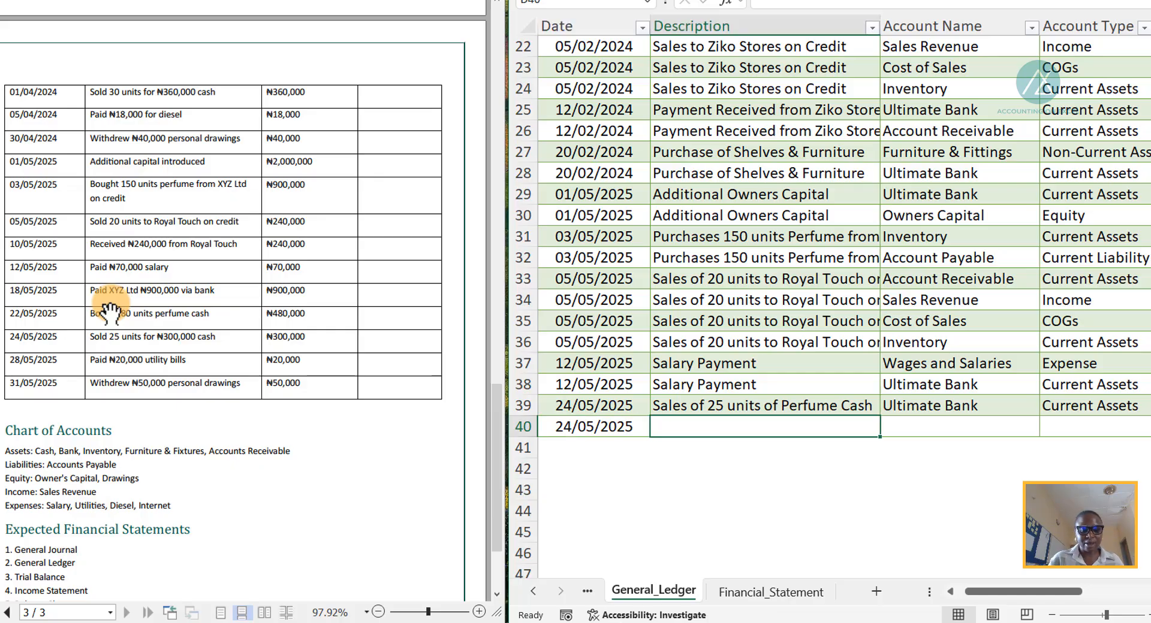
pyautogui.hotkey('ctrl', 'd')
pyautogui.press('Tab')
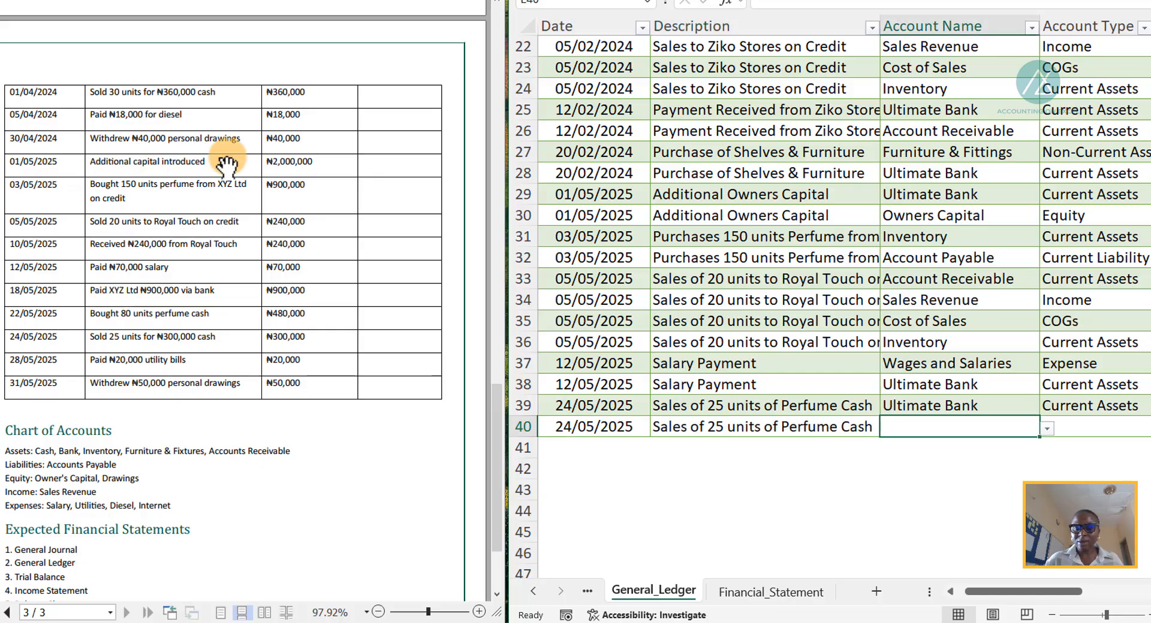
pyautogui.write('Sale')
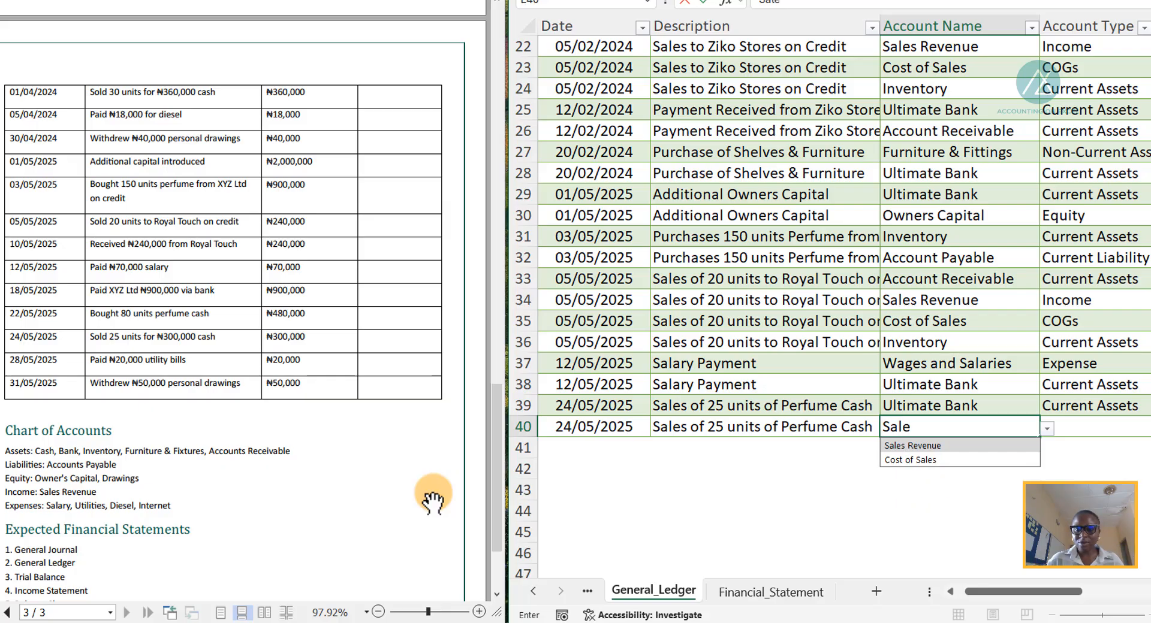
pyautogui.click(953, 445)
# - Credit 300,000 to Sales Revenue in row 40 and start a new ledger row below it
pyautogui.press('Tab')
pyautogui.press('Tab')
pyautogui.press('Tab')
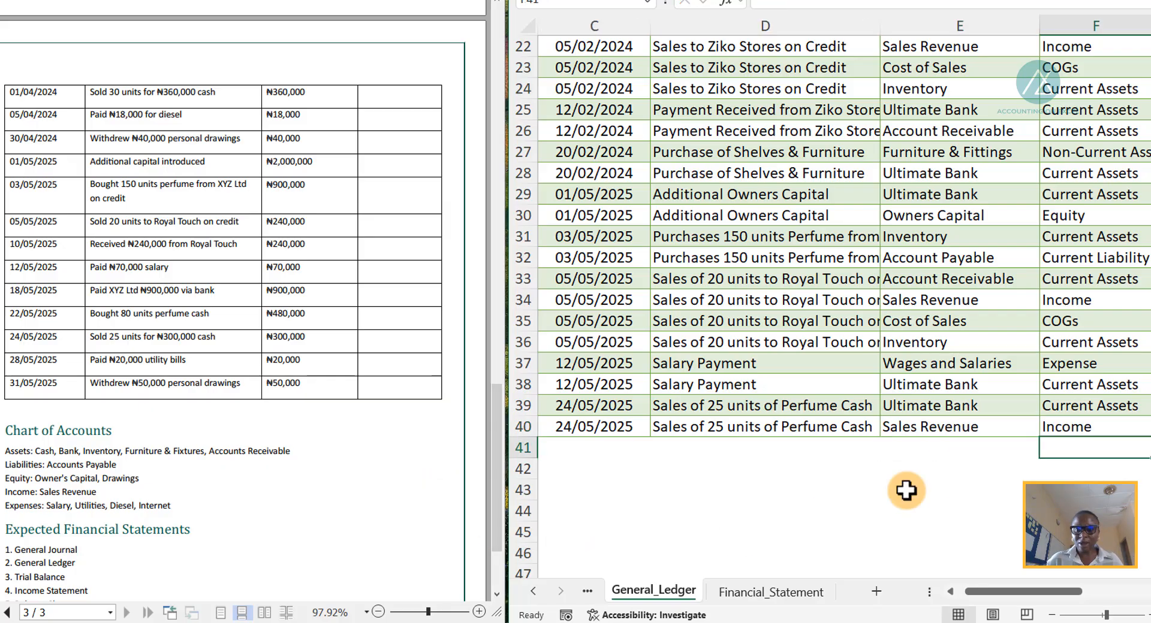
pyautogui.write('30000')
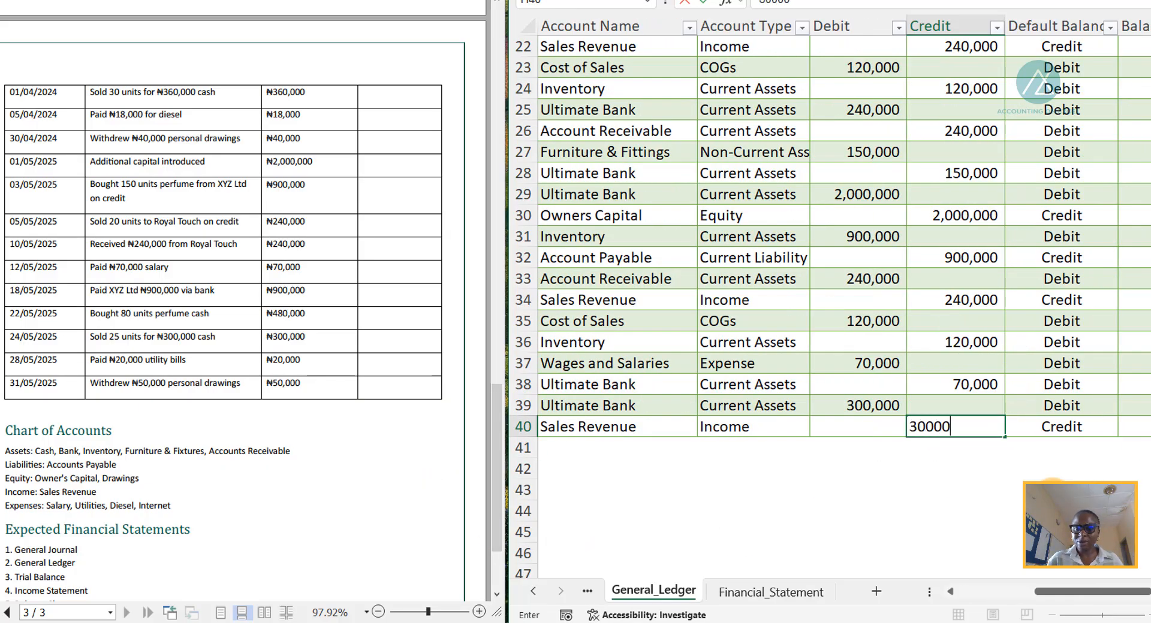
pyautogui.write('0')
pyautogui.press('Tab')
pyautogui.press('Tab')
pyautogui.press('Return')
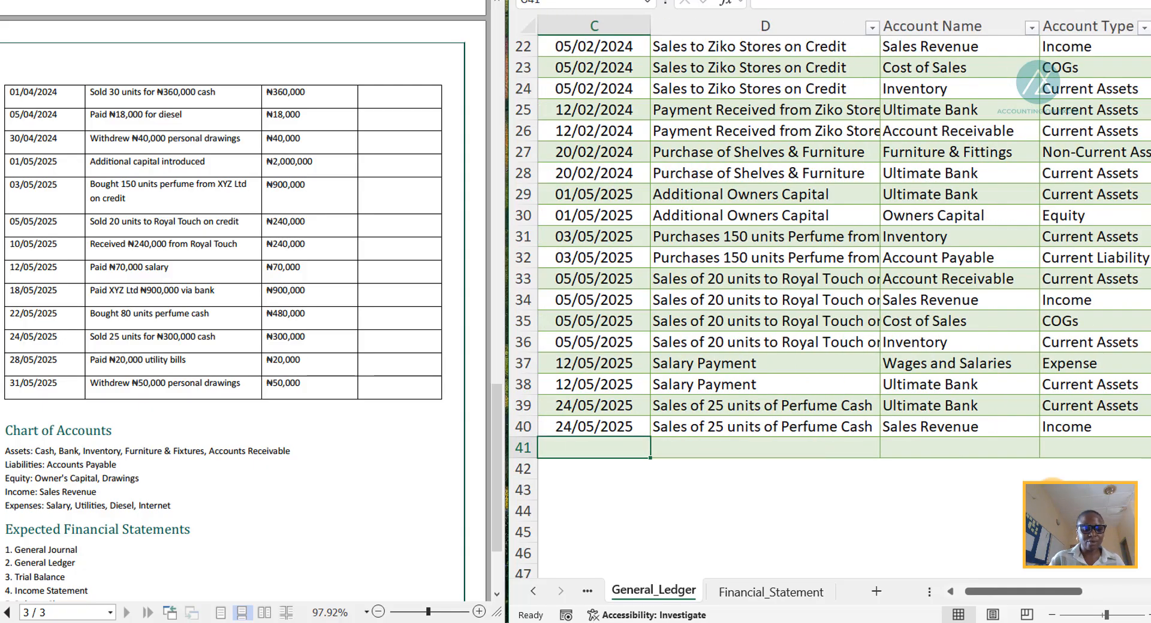
# - Repeat the cash sale's date and description in row 41 and set its account name to Inventory
pyautogui.hotkey('ctrl', 'd')
pyautogui.press('Tab')
pyautogui.hotkey('ctrl', 'd')
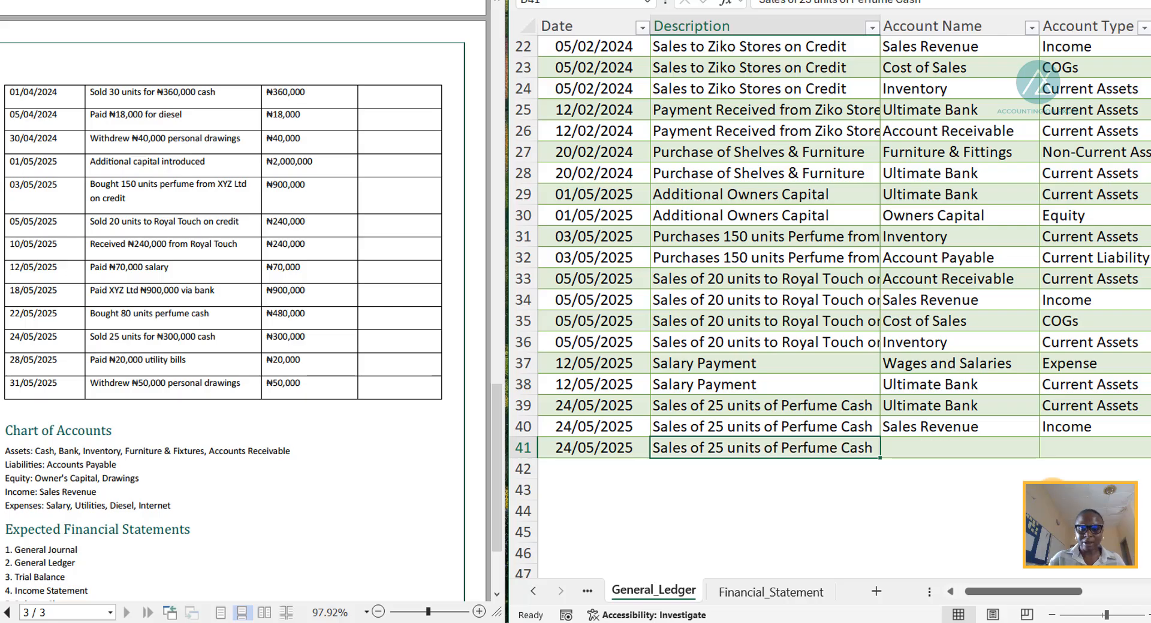
pyautogui.press('Tab')
pyautogui.write('In')
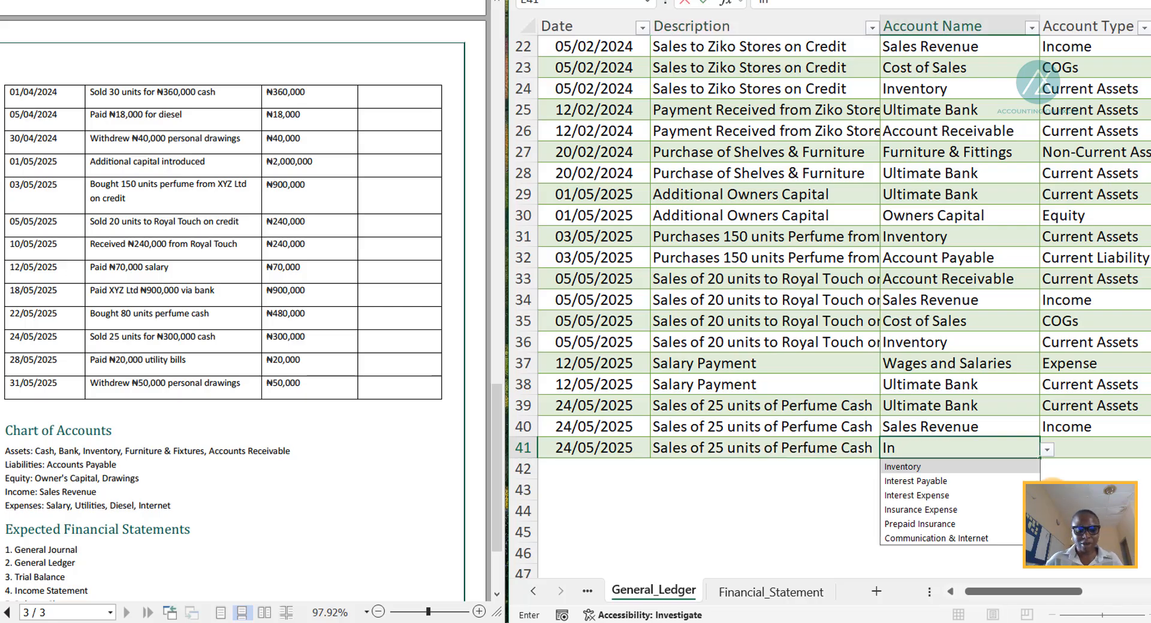
pyautogui.press('Tab')
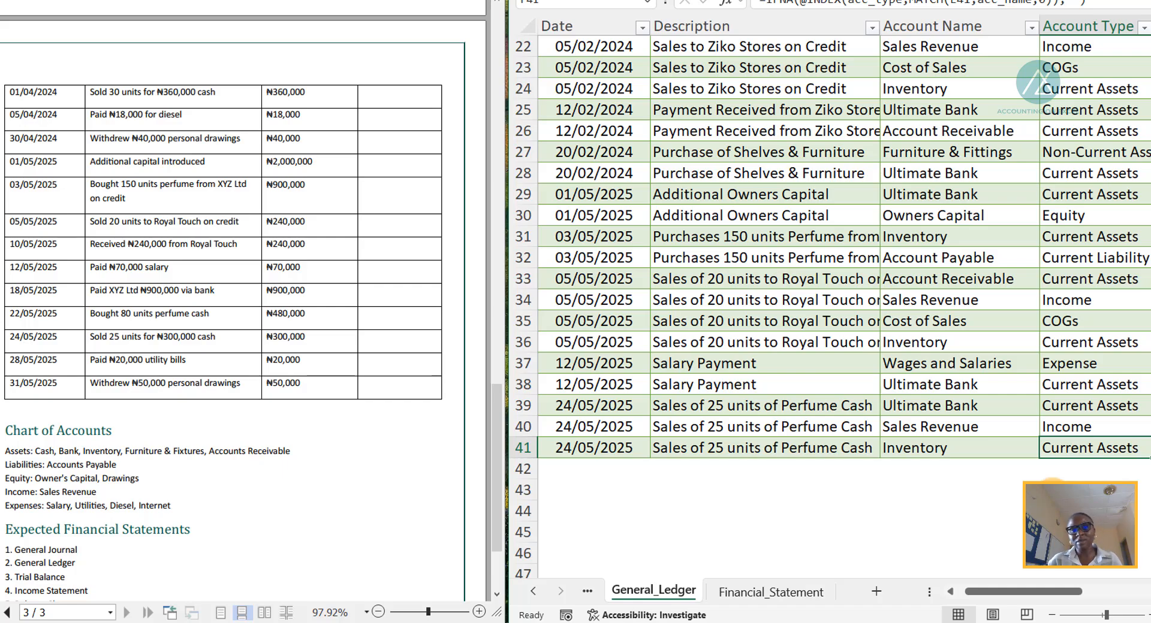
# - Credit 150,000 to Inventory in row 41 and start a new ledger row below it
pyautogui.press('Tab')
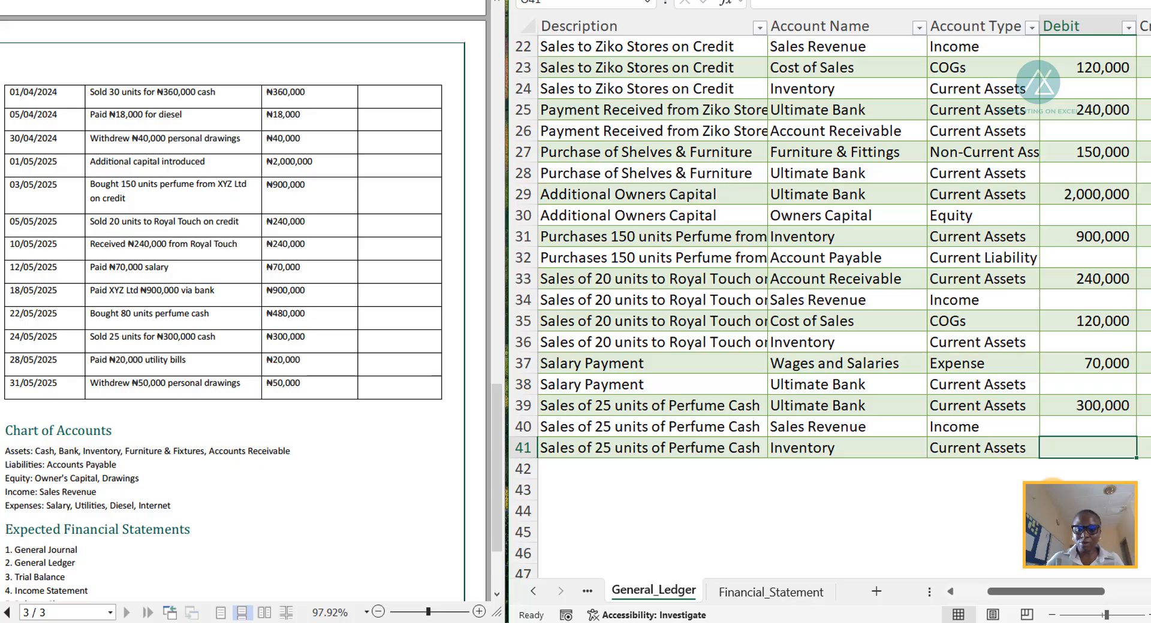
pyautogui.press('Tab')
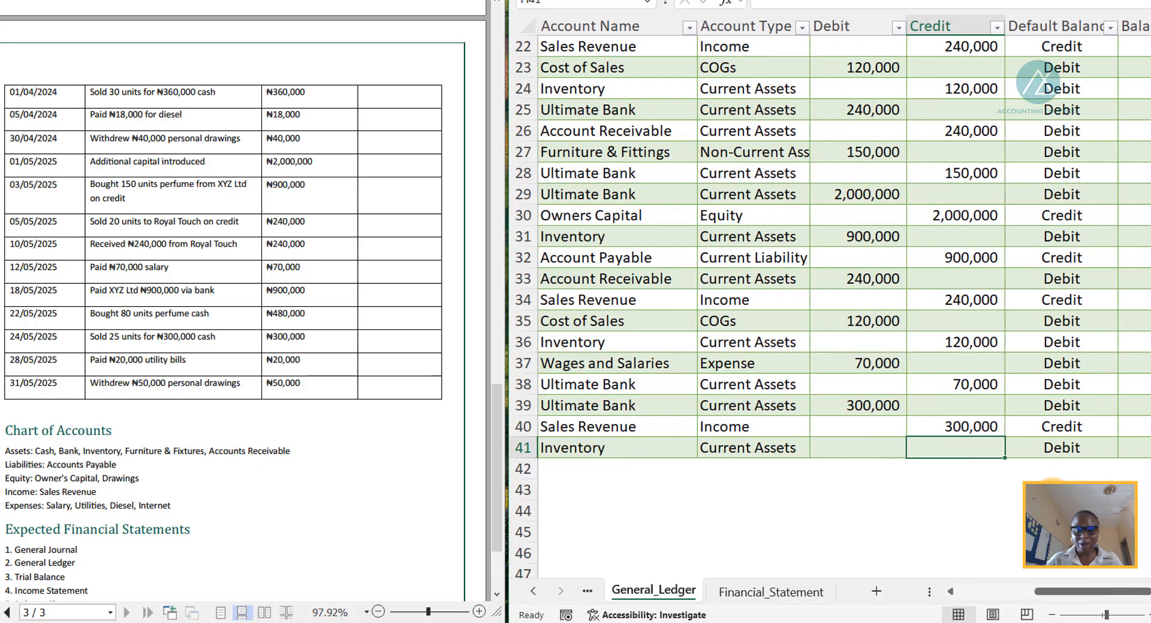
pyautogui.write('150000')
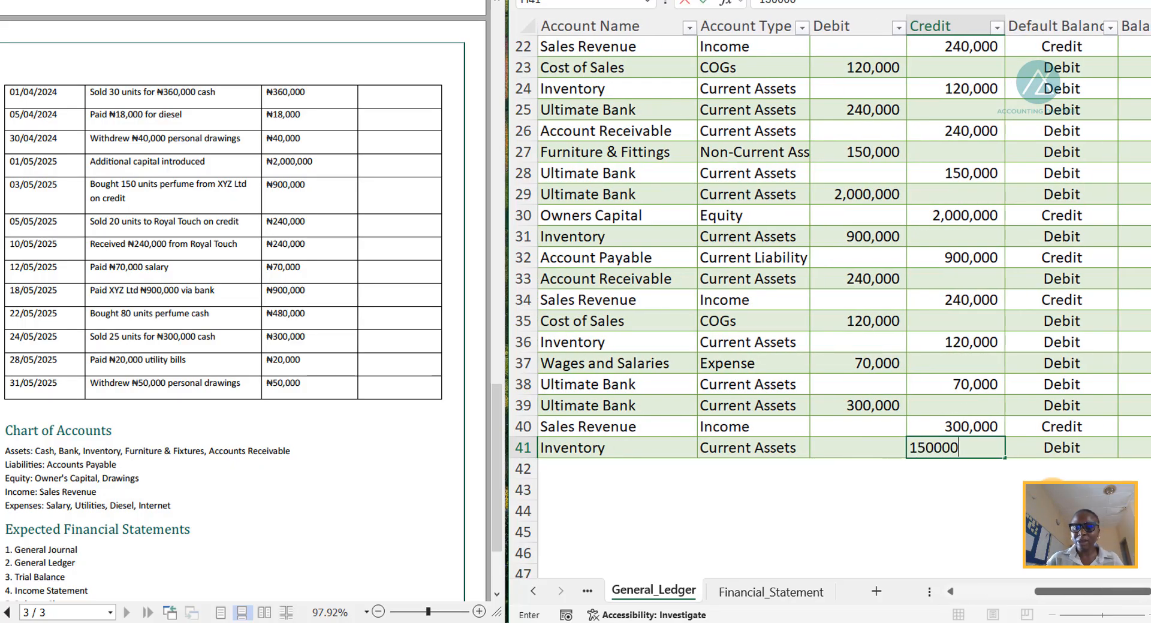
pyautogui.press('Tab')
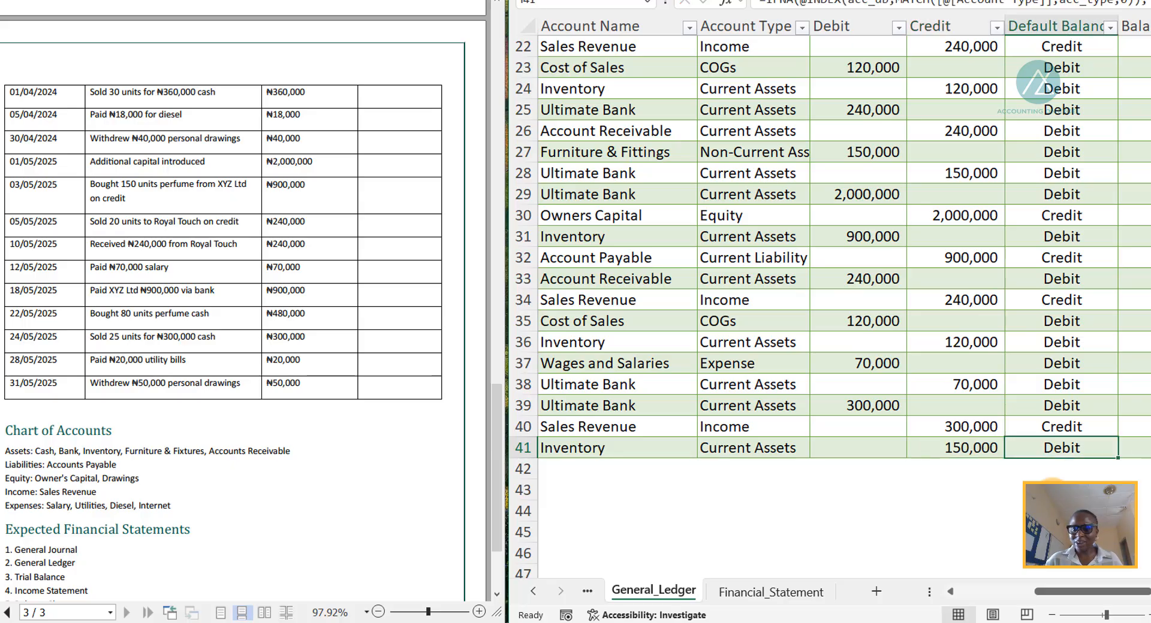
pyautogui.press('Tab')
pyautogui.press('Return')
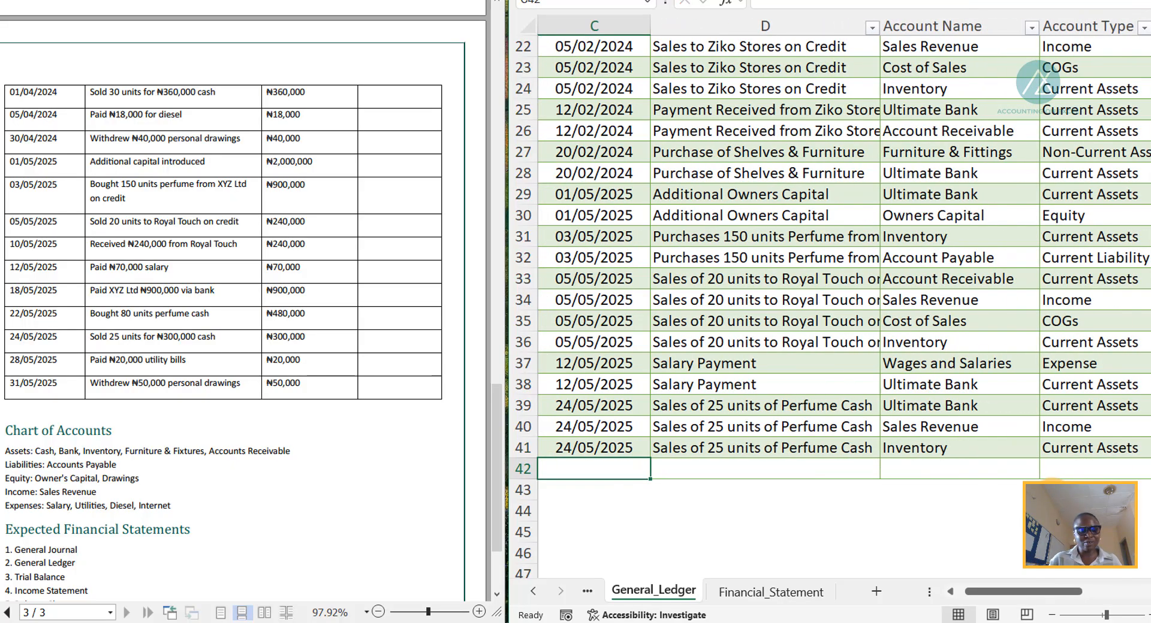
# - Repeat the cash sale's date and description in row 42 and set its account name to Cost of Sales
pyautogui.hotkey('ctrl', 'd')
pyautogui.press('Tab')
pyautogui.hotkey('ctrl', 'd')
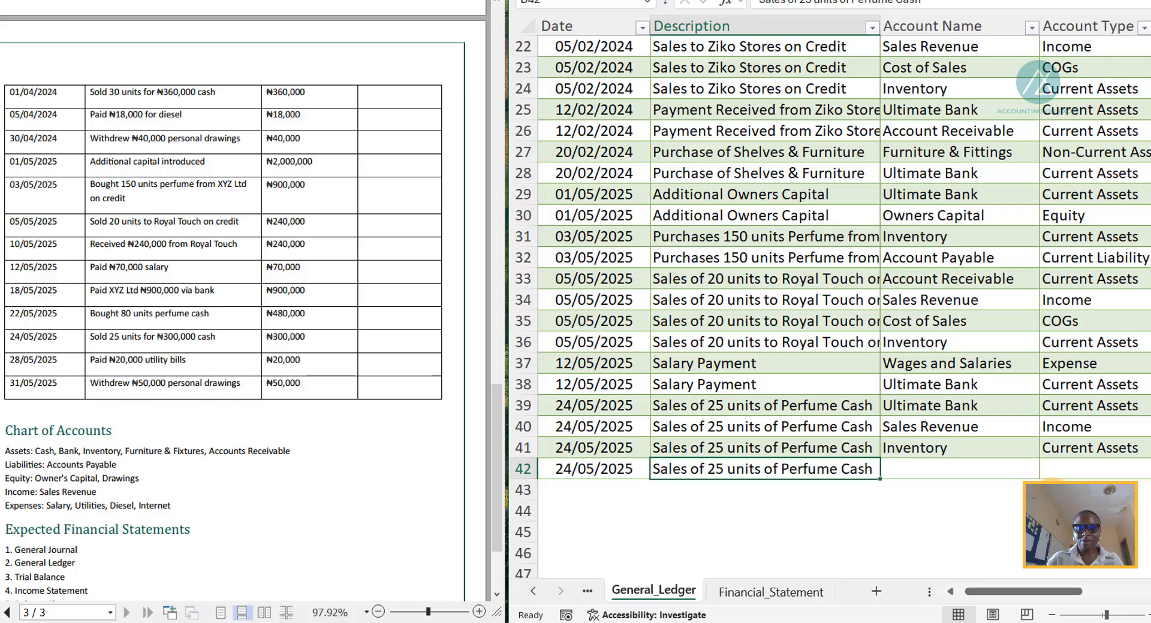
pyautogui.press('Tab')
pyautogui.write('co')
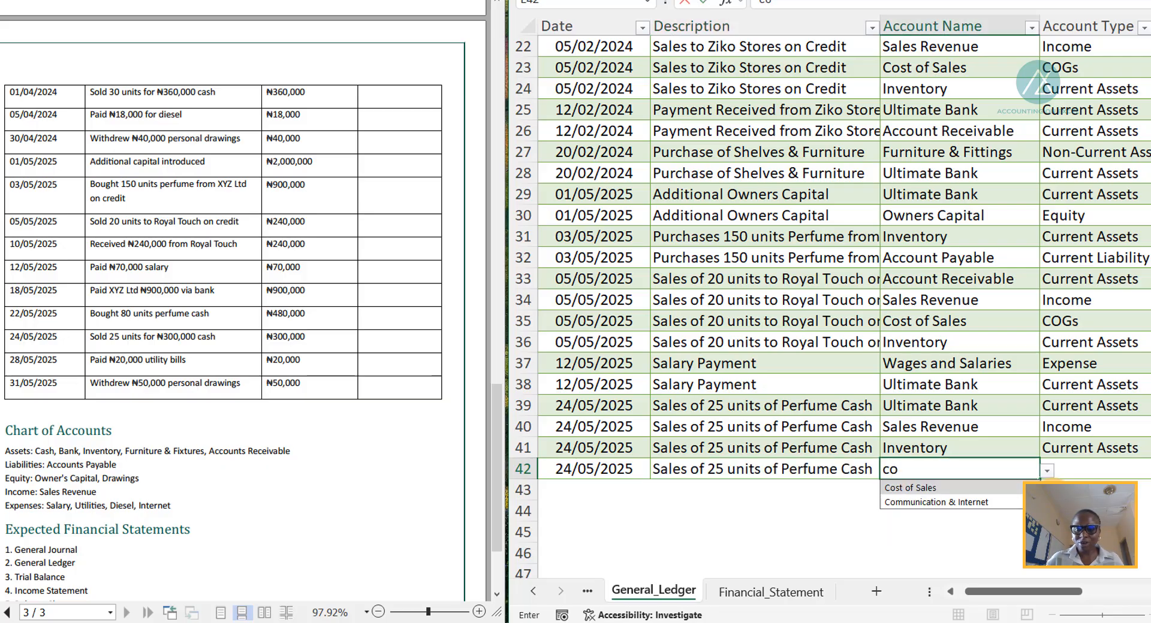
pyautogui.click(1015, 486)
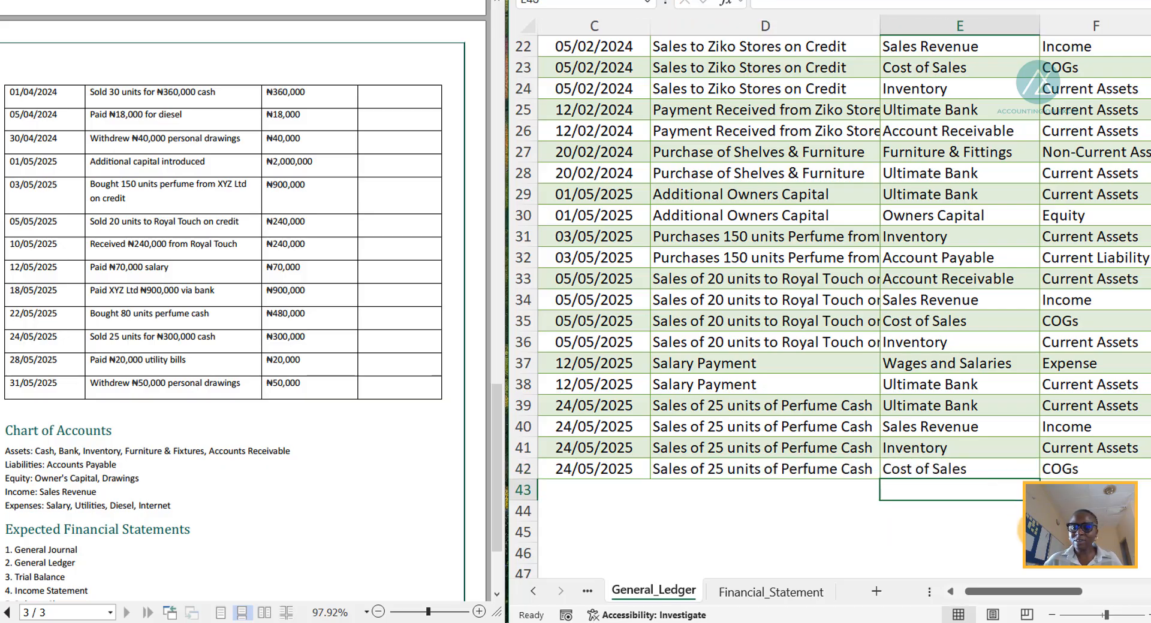
# - Debit 150,000 to Cost of Sales in row 42
pyautogui.press('Tab')
pyautogui.press('Tab')
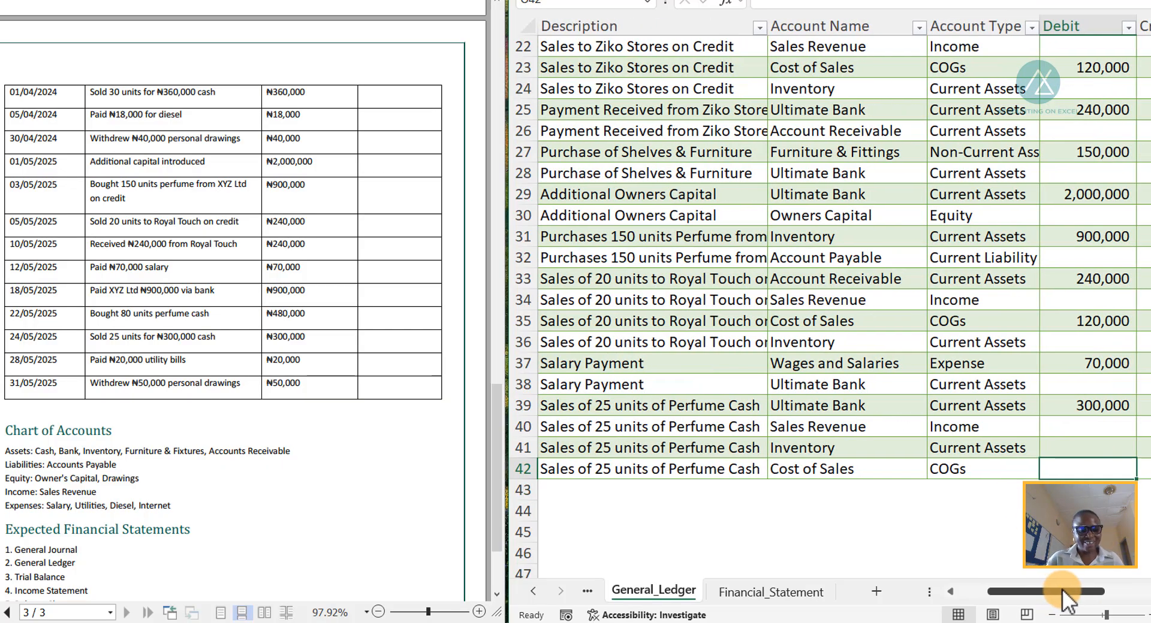
pyautogui.write('150000')
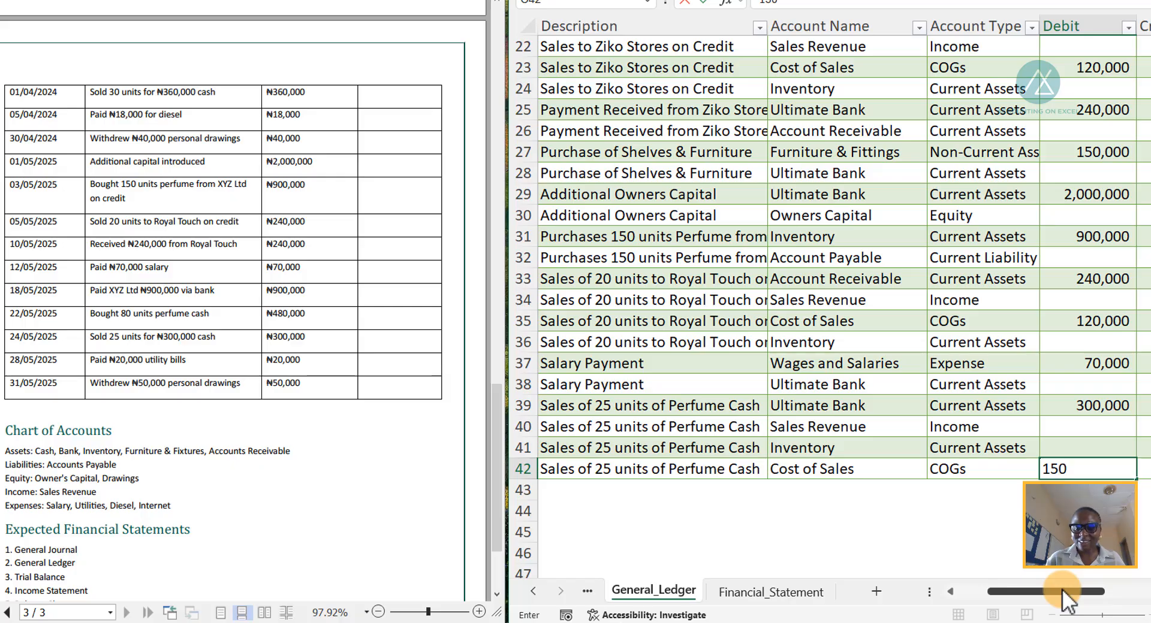
pyautogui.press('Tab')
pyautogui.press('Tab')
pyautogui.press('Tab')
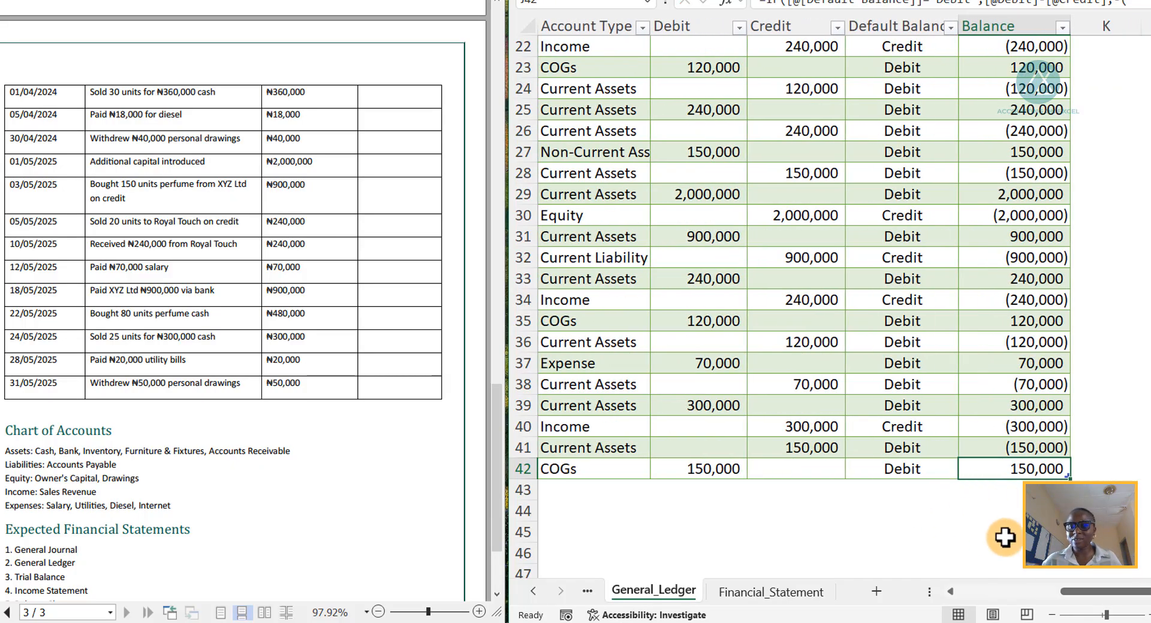
# - Enter the date 28/05/2025 and the description "Utility Expense" in row 43
pyautogui.moveTo(1089, 588); pyautogui.dragTo(981, 601)
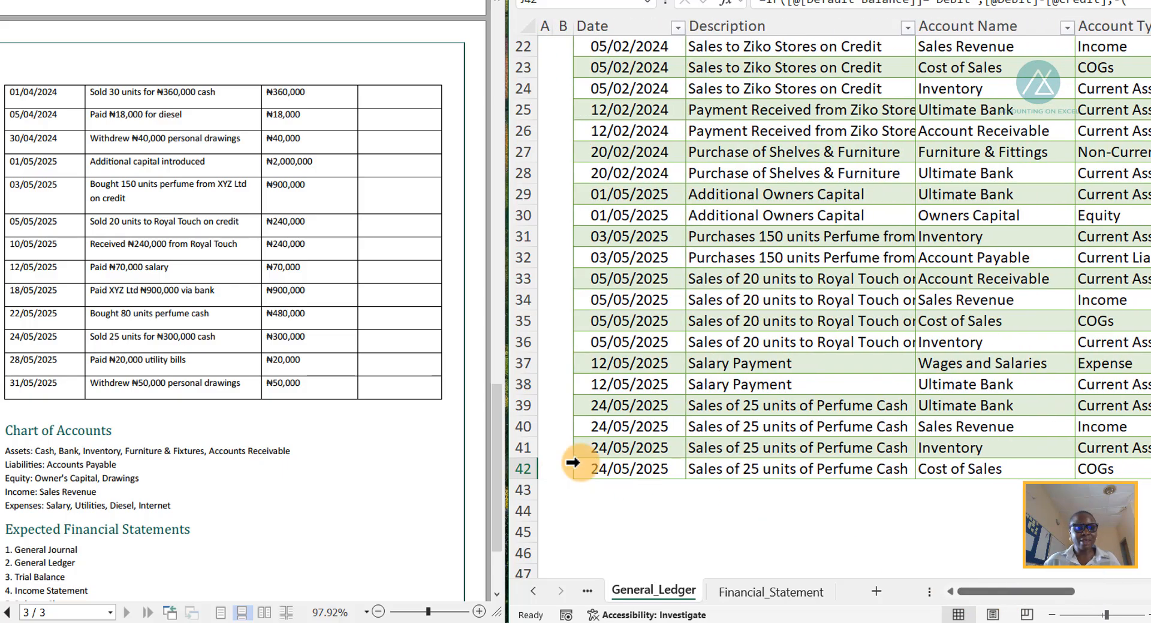
pyautogui.click(617, 487)
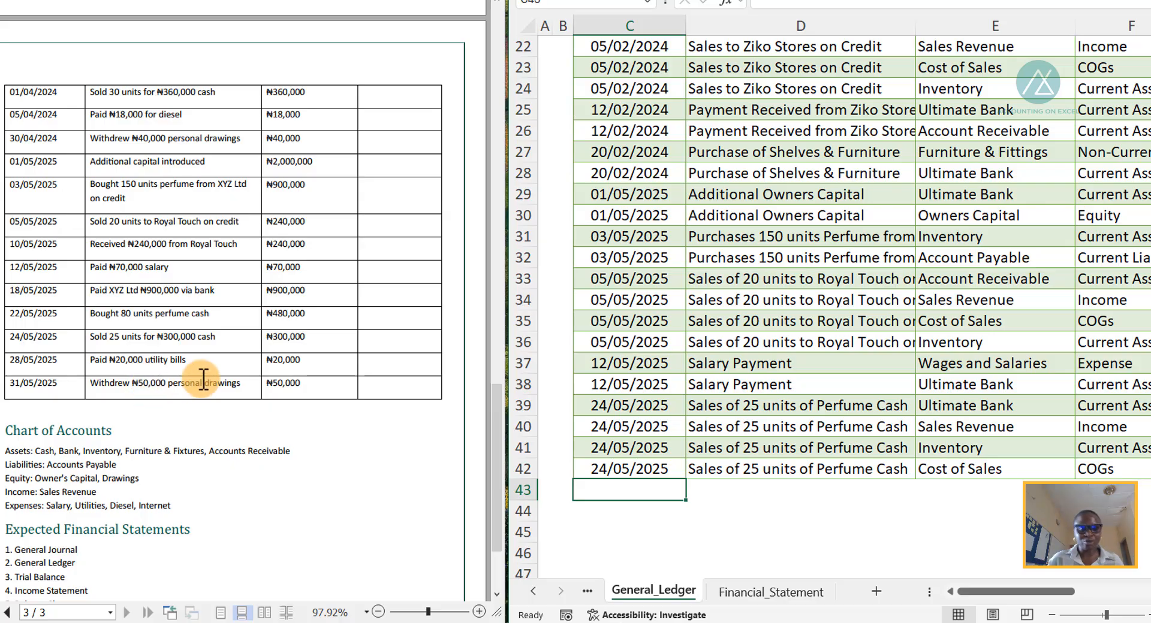
pyautogui.write('328/05/2025')
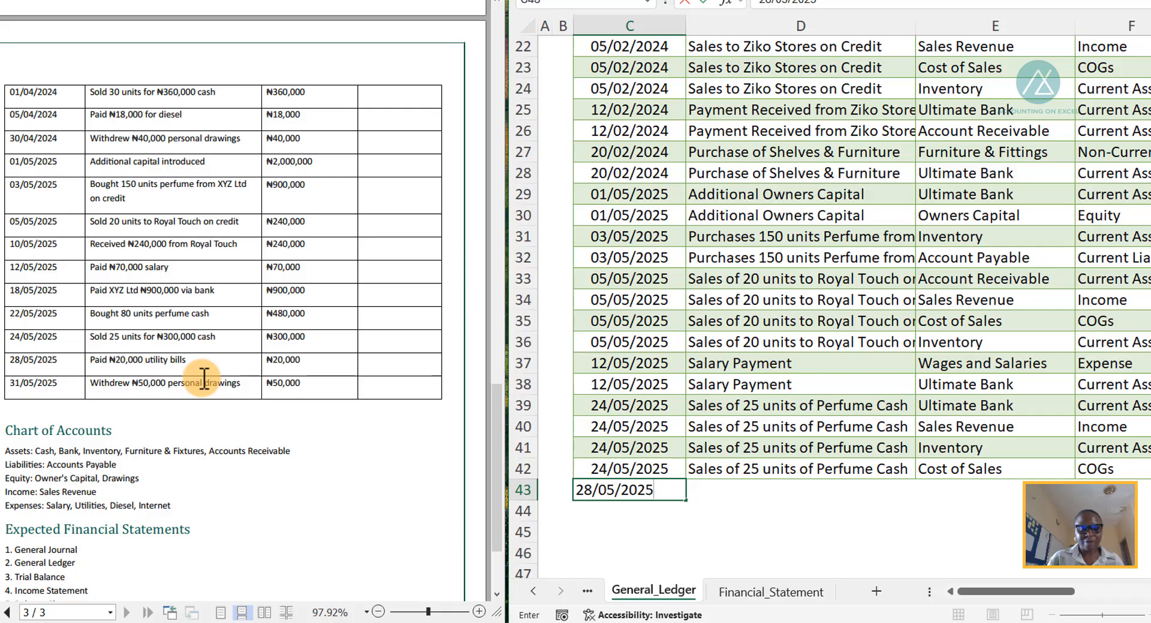
pyautogui.press('Tab')
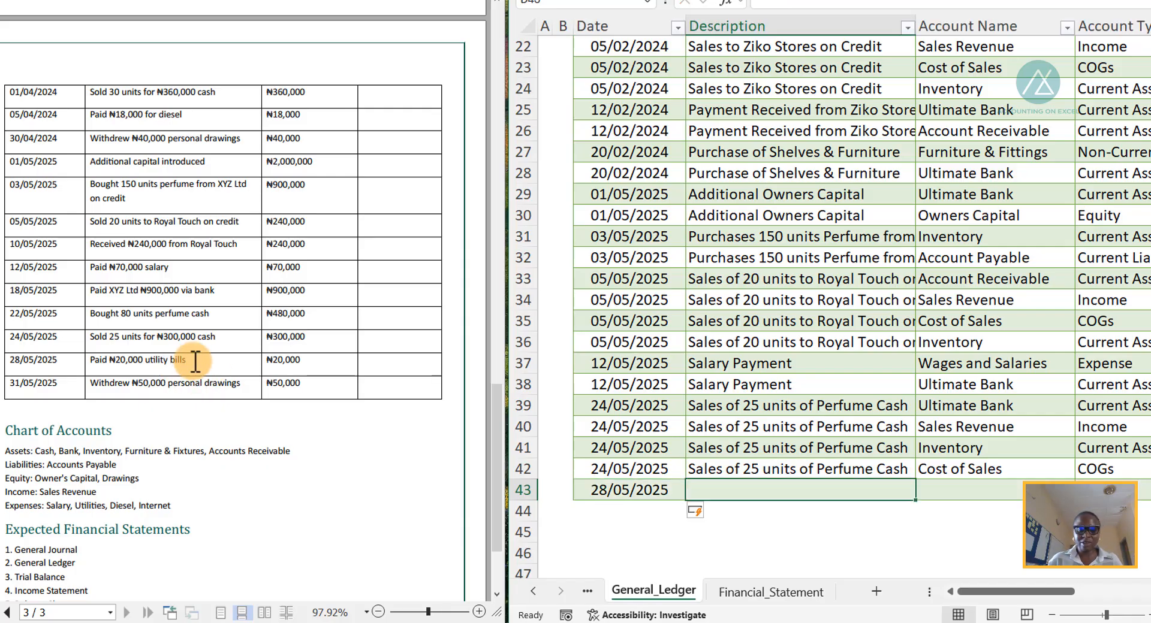
pyautogui.write('Ut')
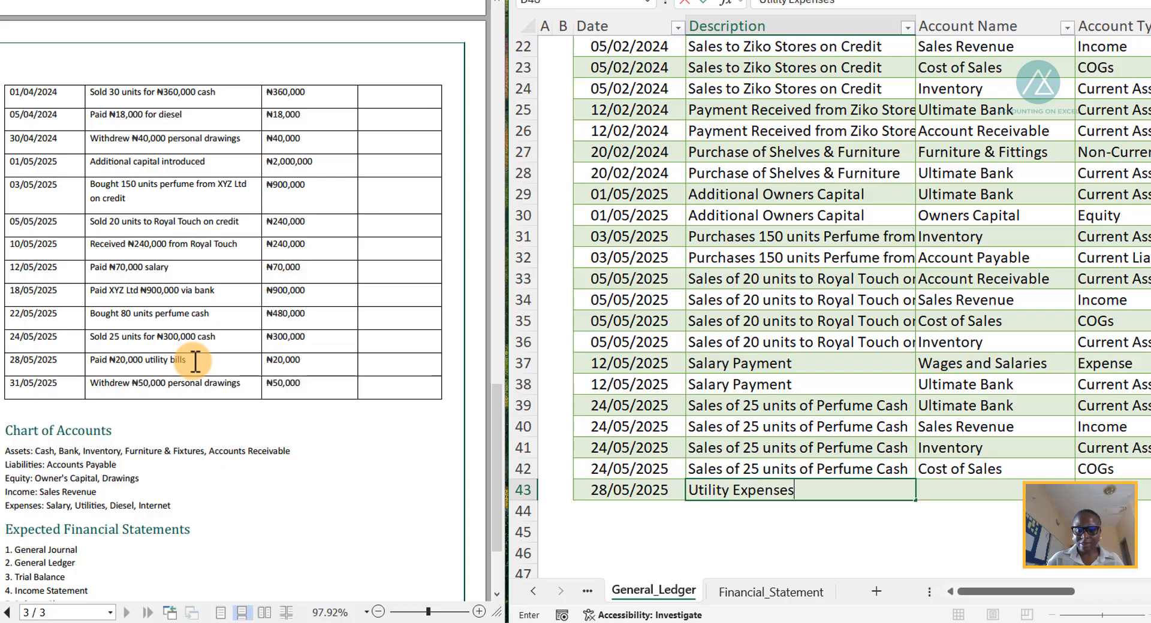
pyautogui.write('ility Expenses')
pyautogui.press('BackSpace')
pyautogui.press('Tab')
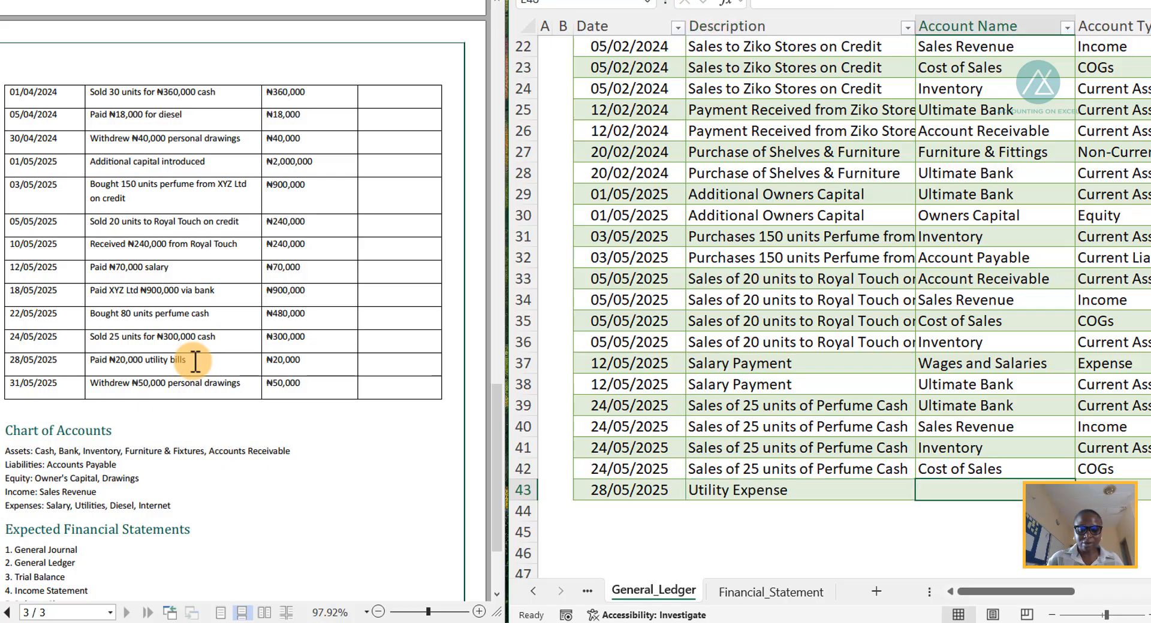
# - Check row 43's account name choices and the expense accounts in the Charts_Of_Accounts sheet for a utility expense account
pyautogui.write('U')
pyautogui.press('BackSpace')
pyautogui.hotkey('alt', 'Down')
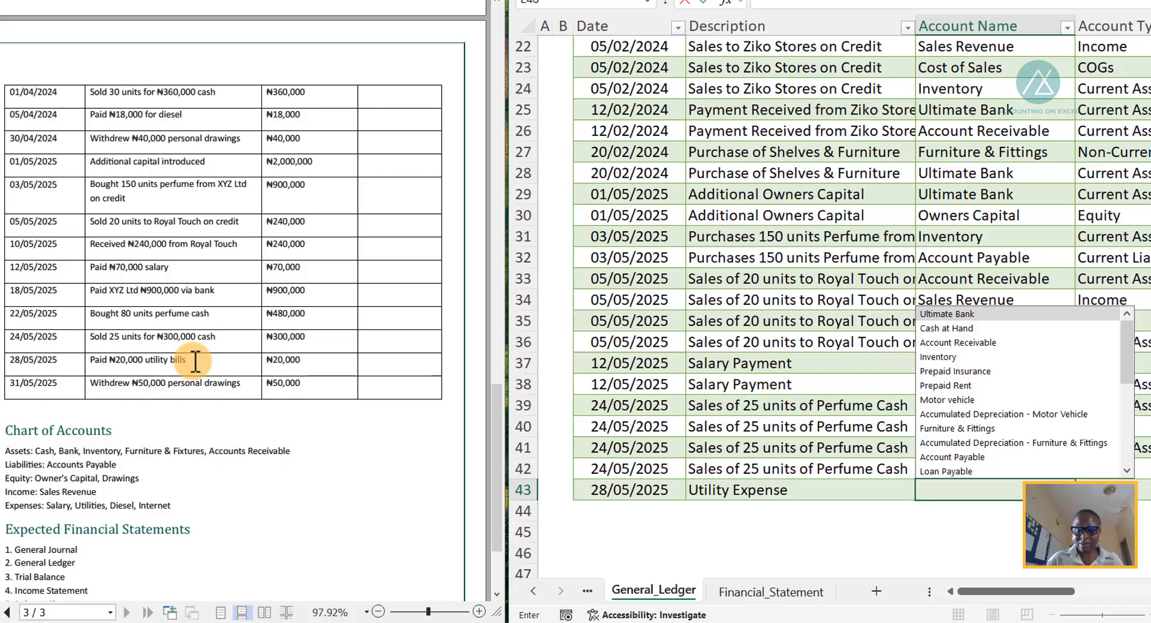
pyautogui.scroll(-4, 957, 391)
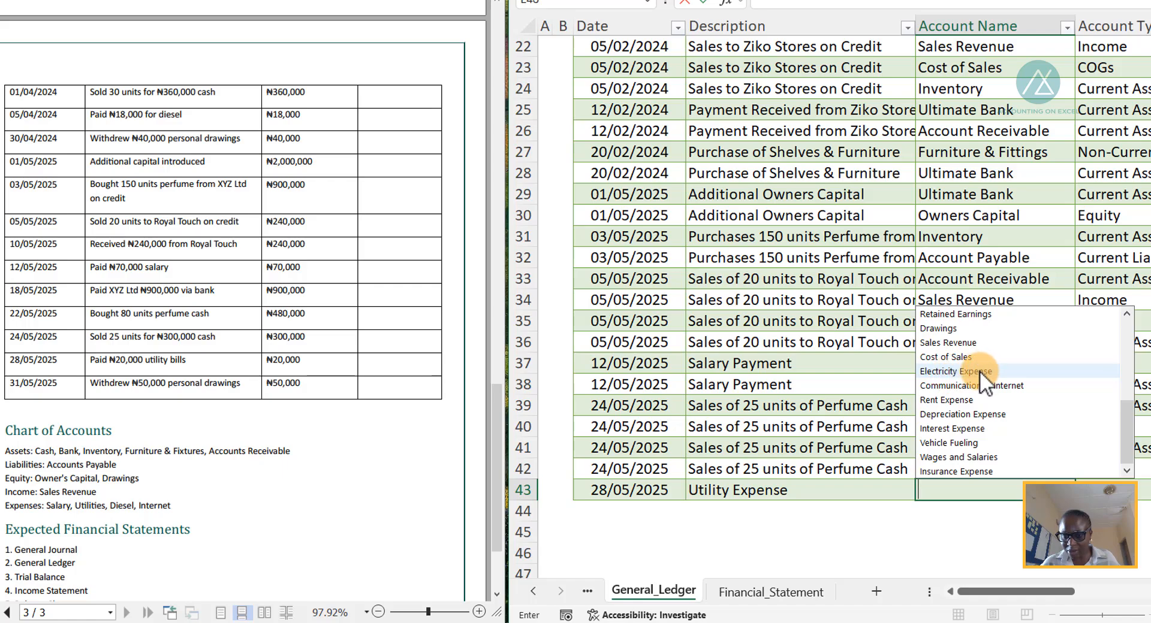
pyautogui.scroll(1, 949, 387)
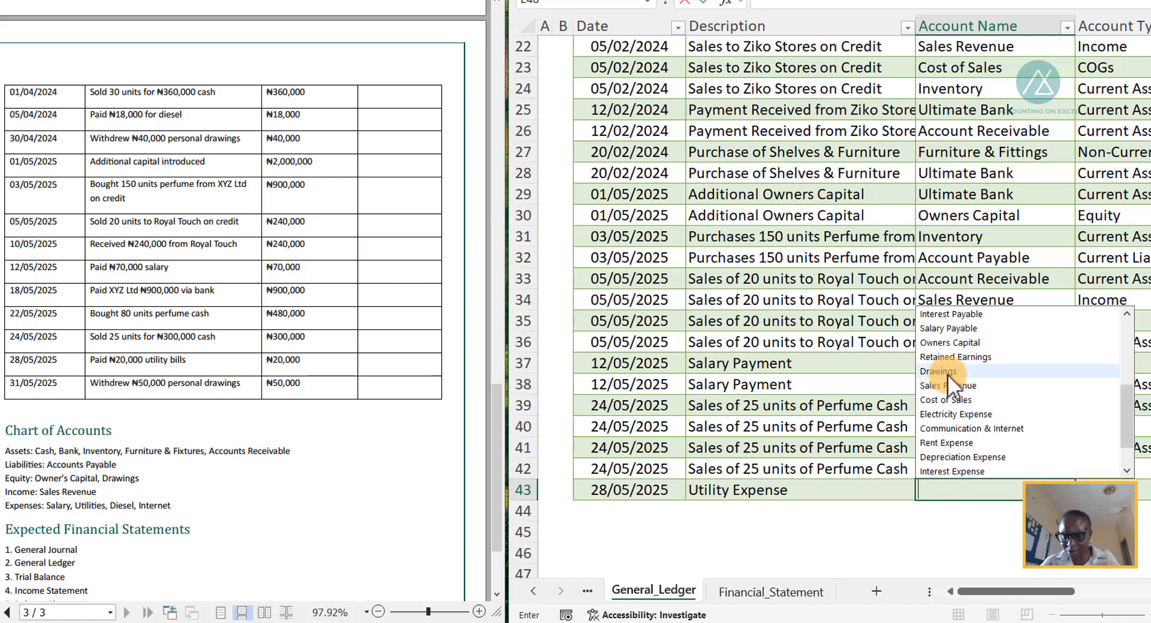
pyautogui.scroll(1, 946, 366)
pyautogui.click(554, 589)
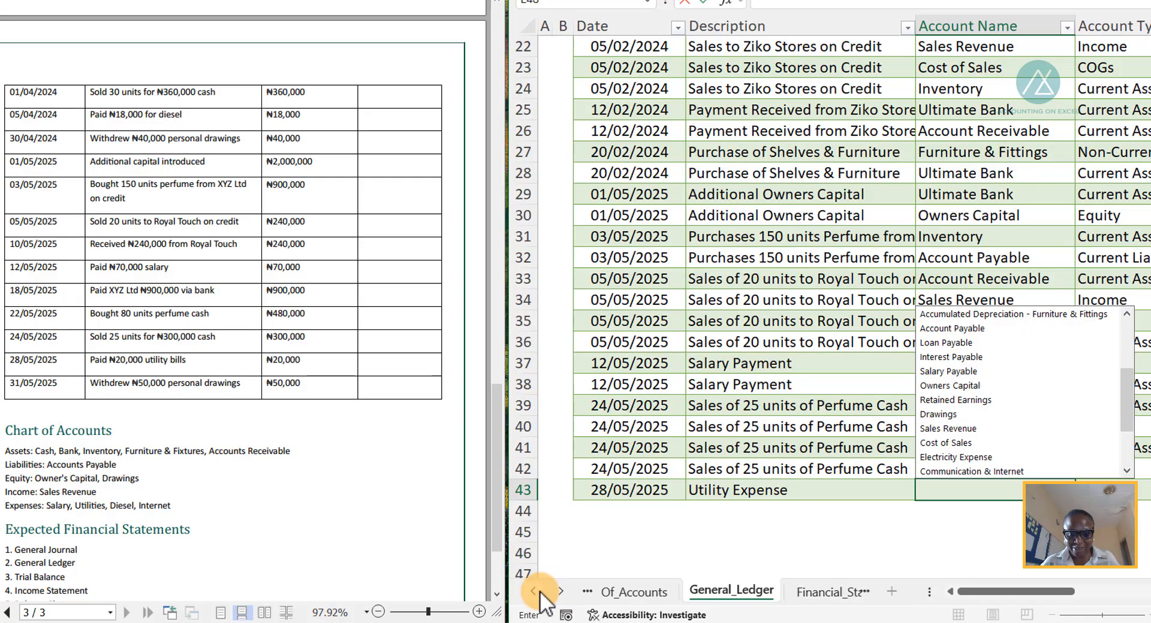
pyautogui.click(710, 593)
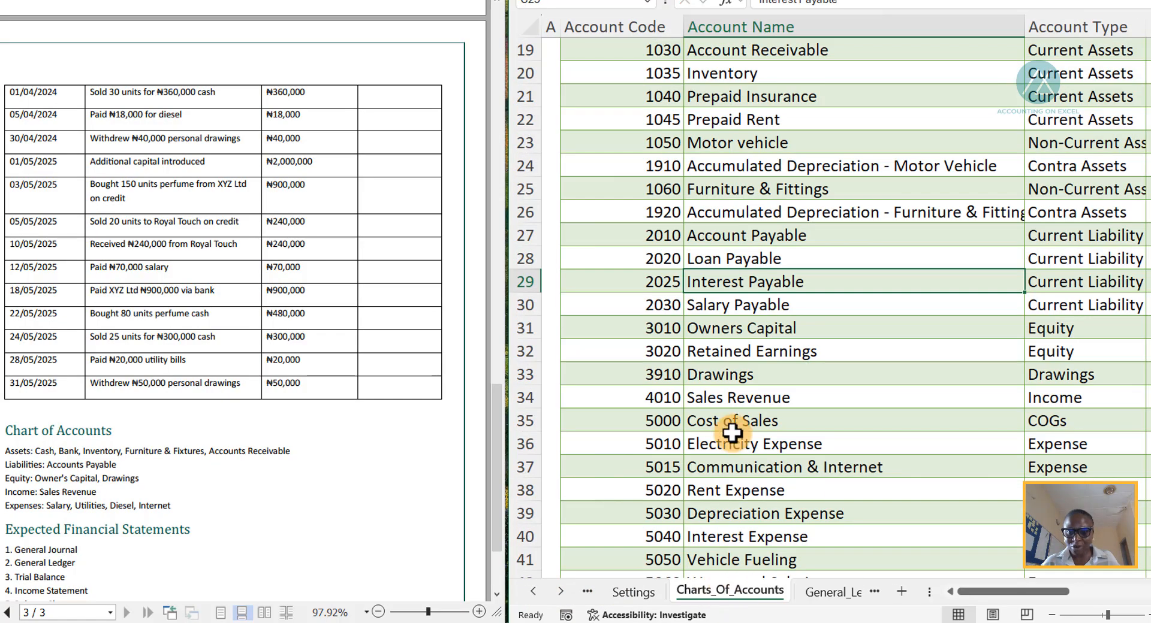
pyautogui.scroll(-3, 779, 367)
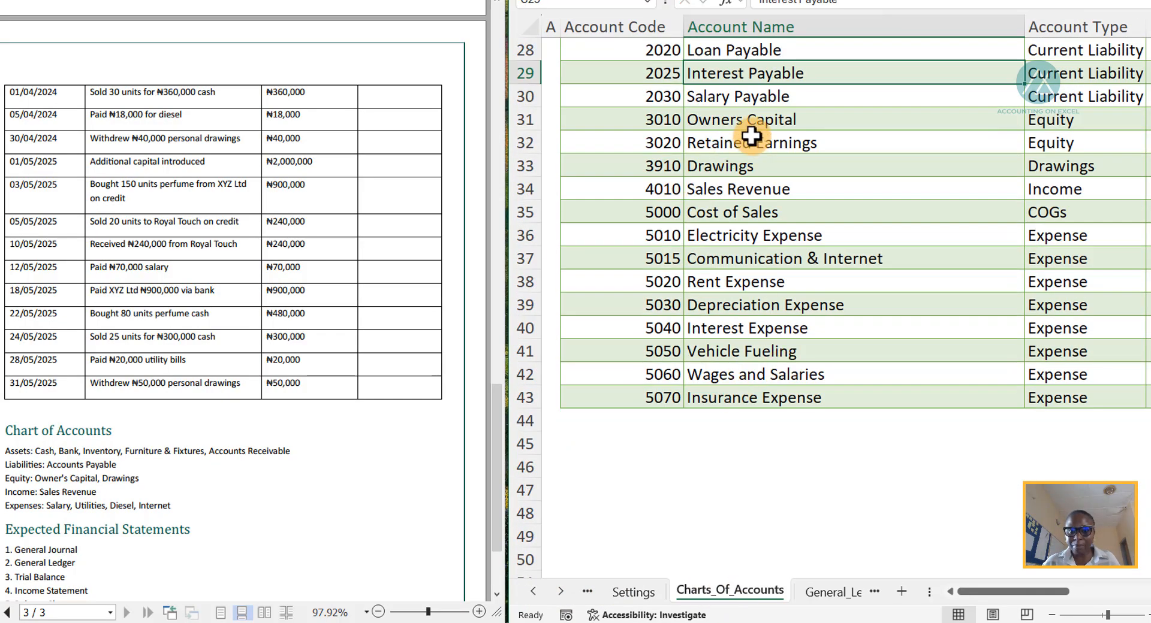
pyautogui.click(815, 238)
pyautogui.moveTo(815, 238); pyautogui.dragTo(794, 405)
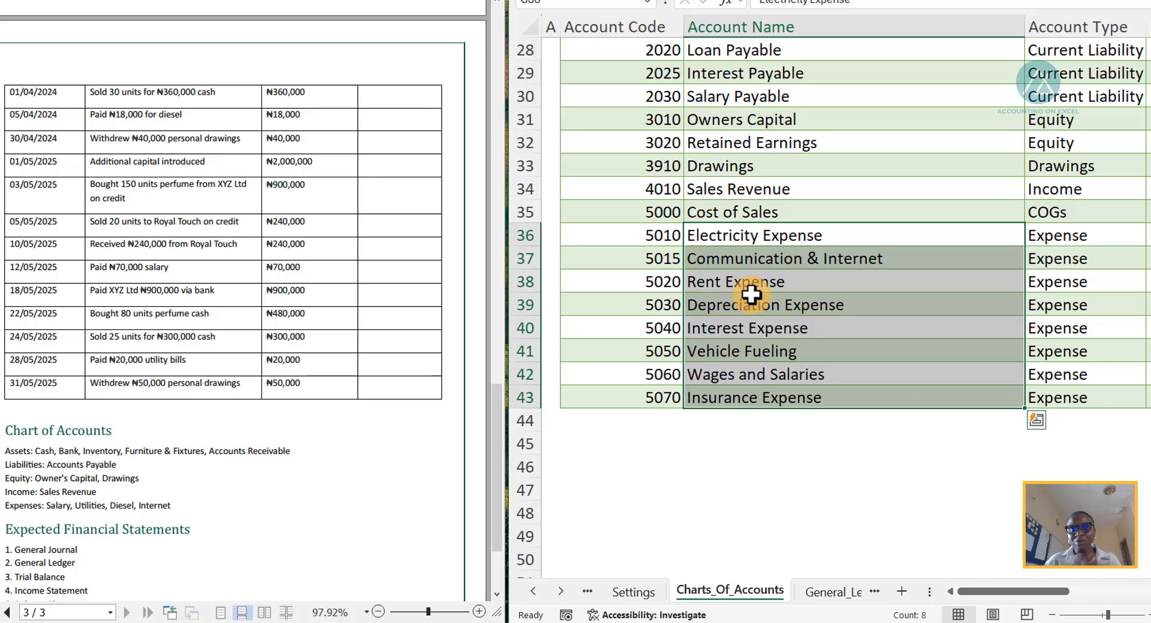
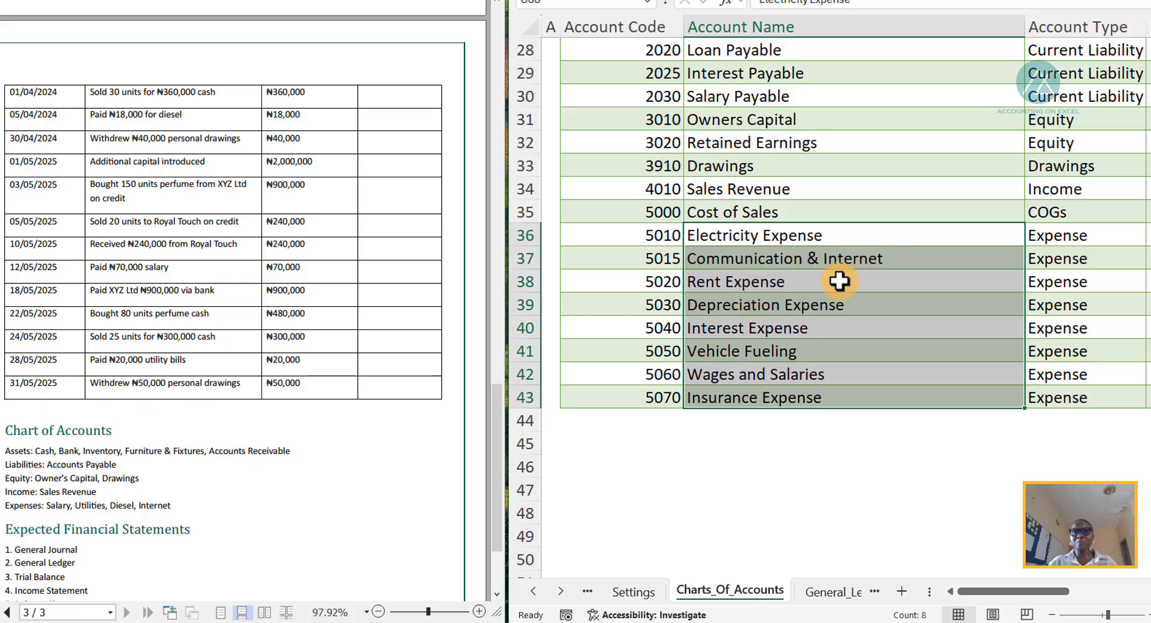
# - Insert a blank row above Depreciation Expense in the chart of accounts table
pyautogui.click(692, 307)
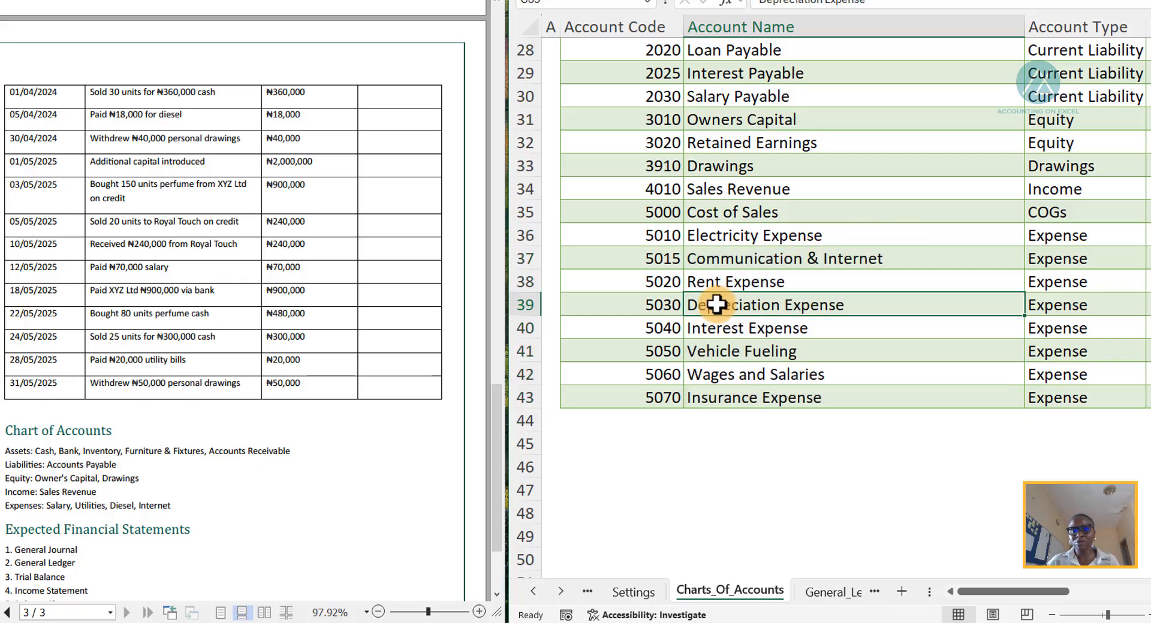
pyautogui.click(572, 304)
pyautogui.hotkey('ctrl', 'shift', 'Right')
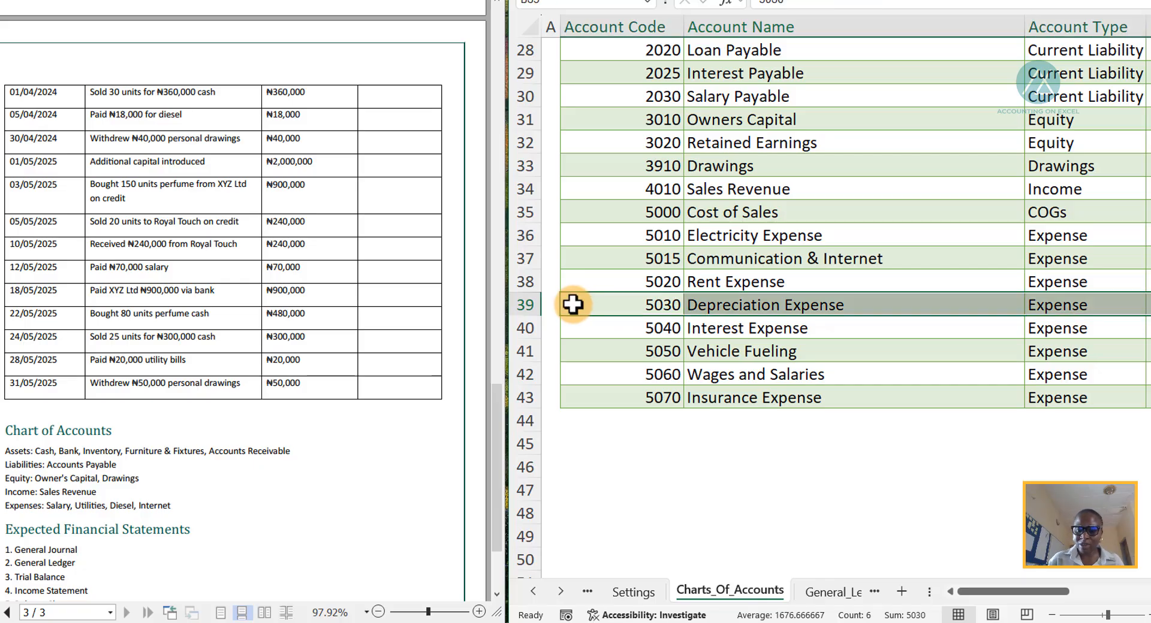
pyautogui.hotkey('ctrl', '+')
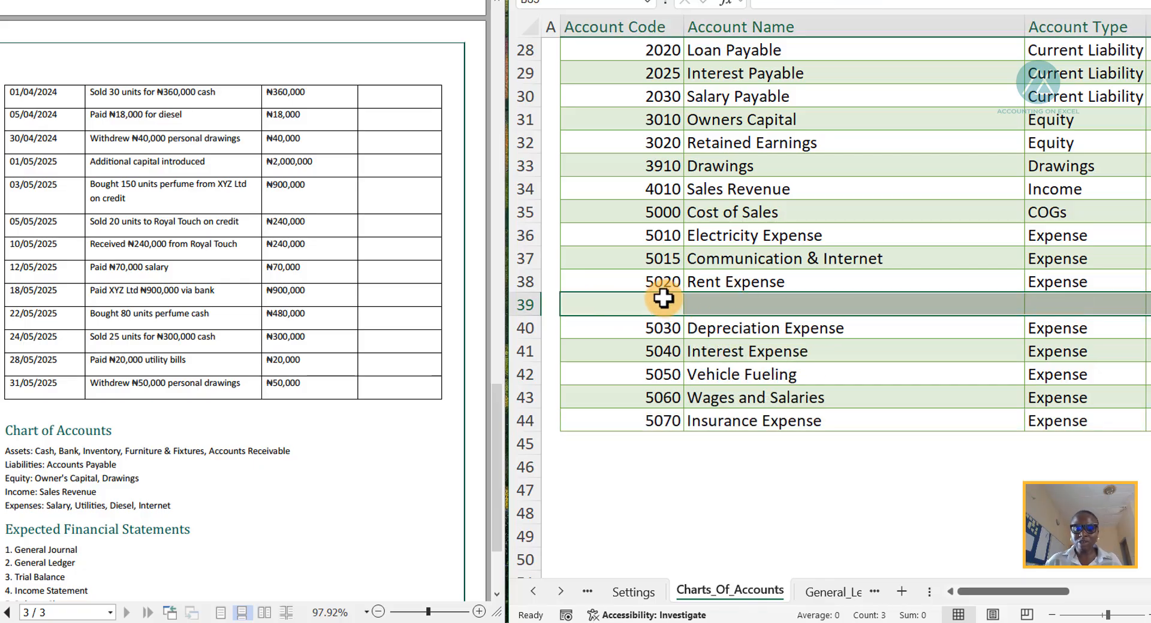
# - Enter account code 5025 and account name "Utlity Expense" in row 39 of the chart of accounts
pyautogui.click(665, 300)
pyautogui.write('5025')
pyautogui.press('Tab')
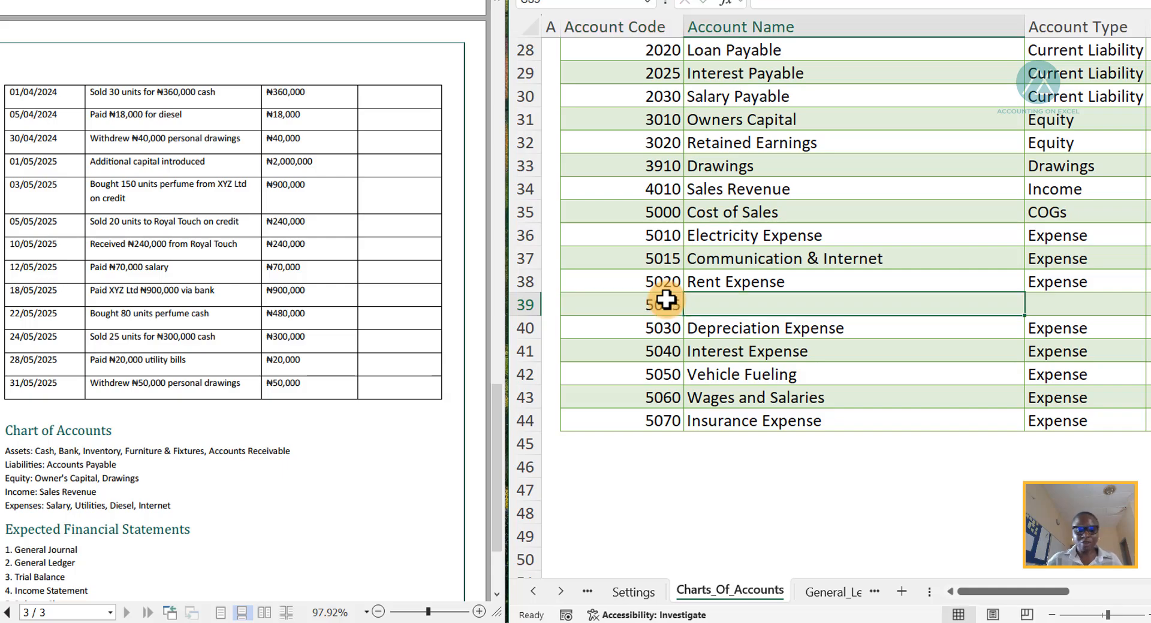
pyautogui.write('Utlity Expense')
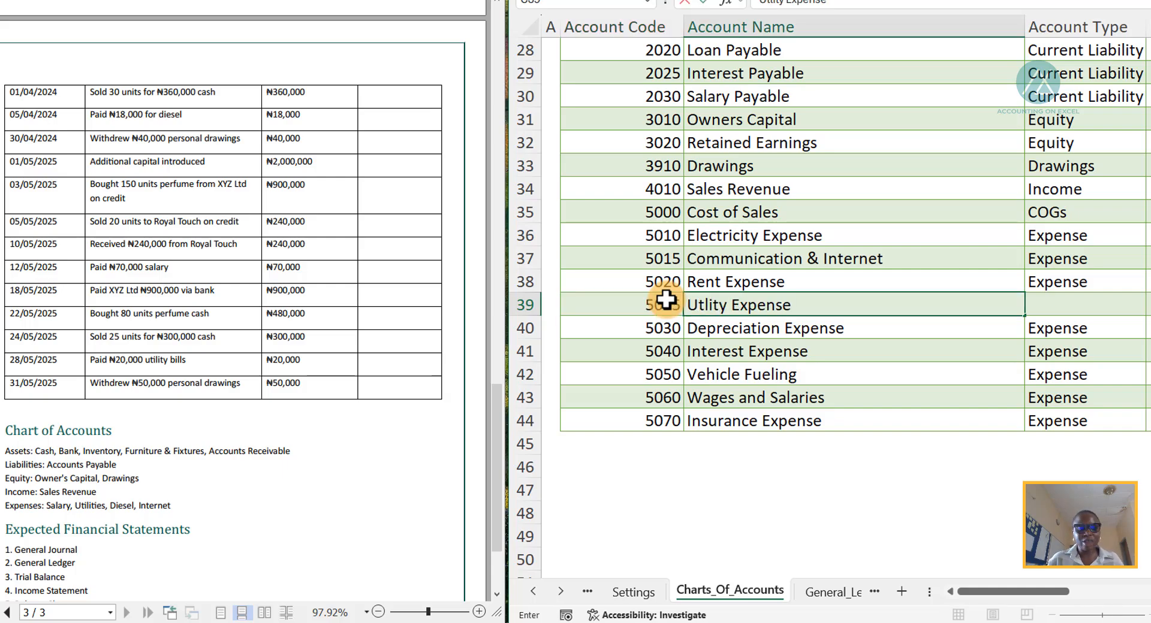
pyautogui.press('Tab')
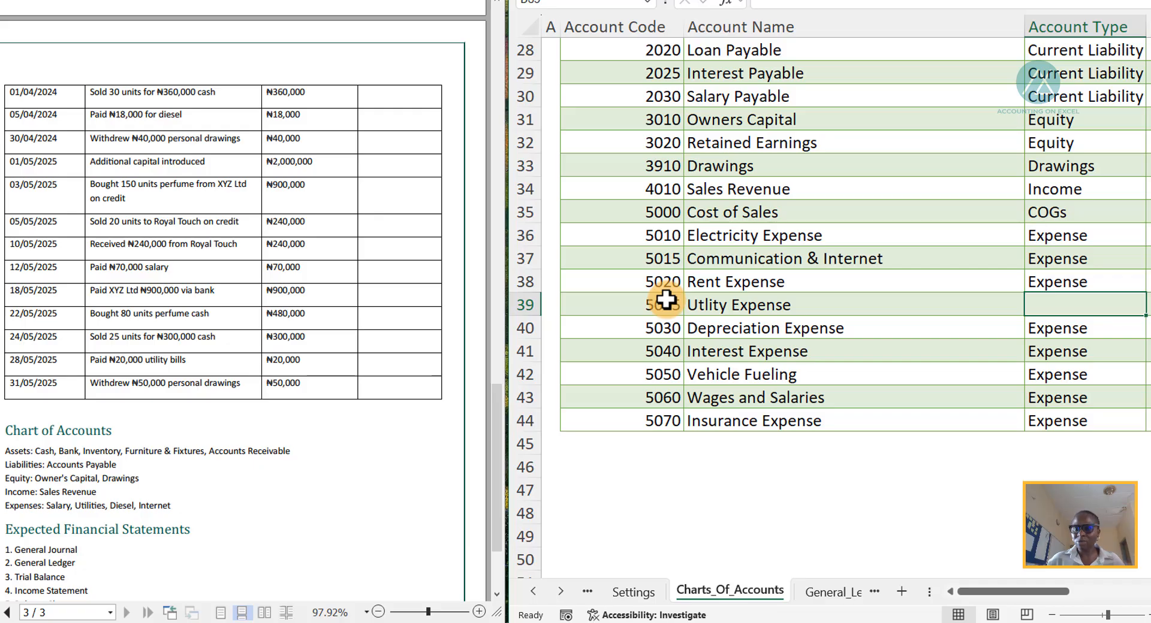
# - Set the account type of account 5025 to Expense by copying it from the row above
pyautogui.write('E')
pyautogui.press('Tab')
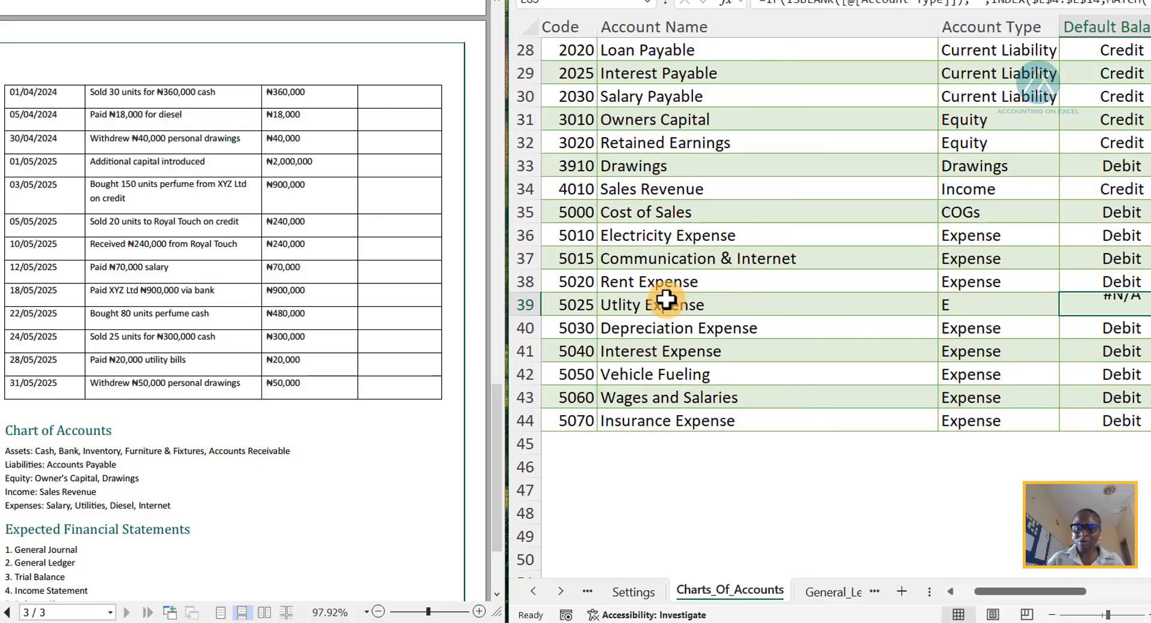
pyautogui.click(893, 298)
pyautogui.press('Delete')
pyautogui.hotkey('ctrl', 'd')
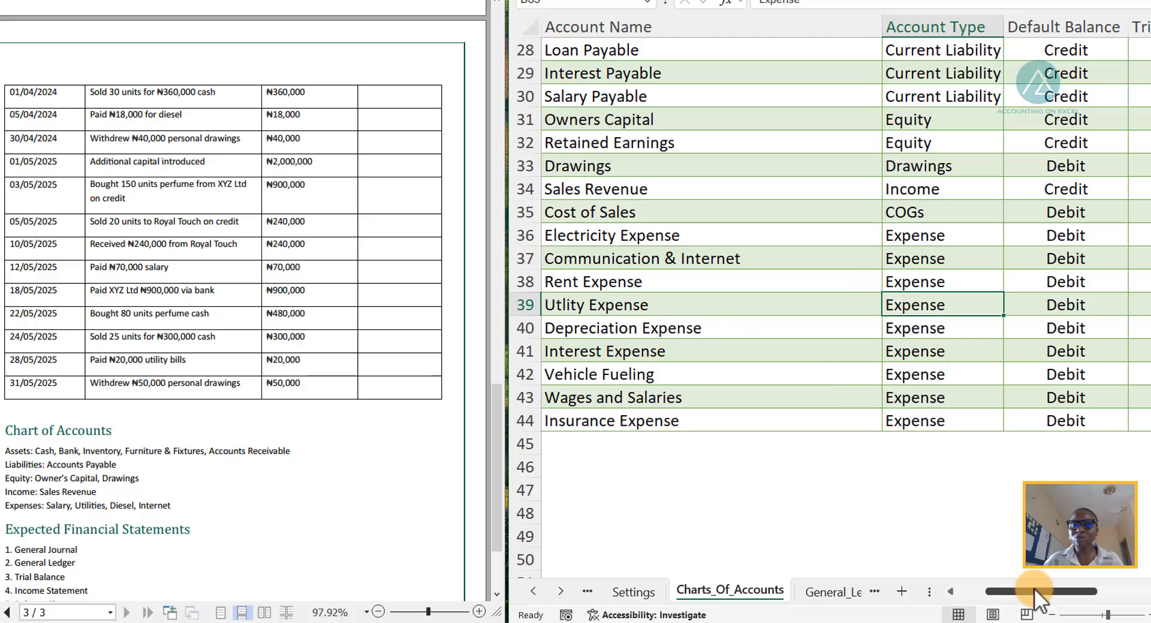
pyautogui.moveTo(1034, 593); pyautogui.dragTo(1005, 594)
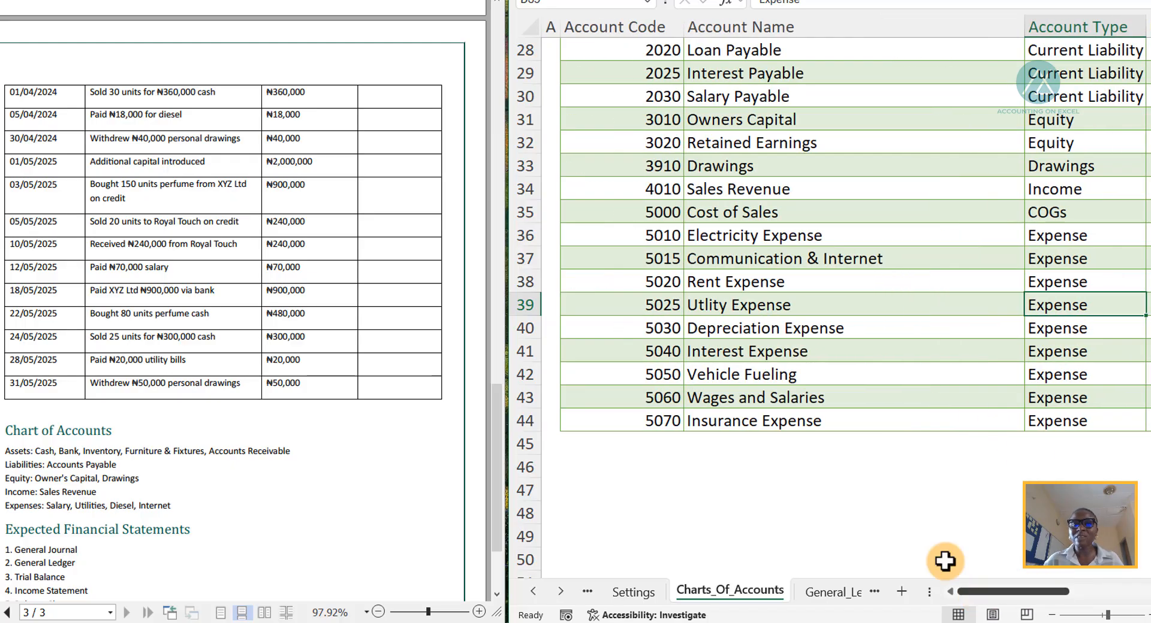
# - Set the account name in row 43 of the General_Ledger sheet to Utlity Expense
pyautogui.click(815, 594)
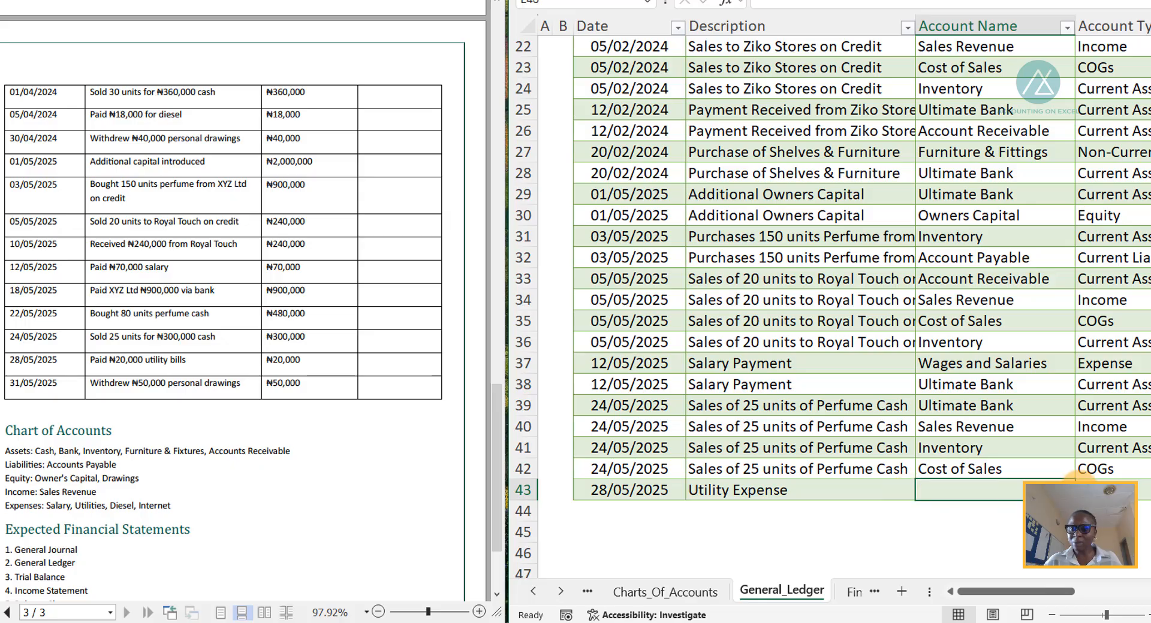
pyautogui.click(1080, 491)
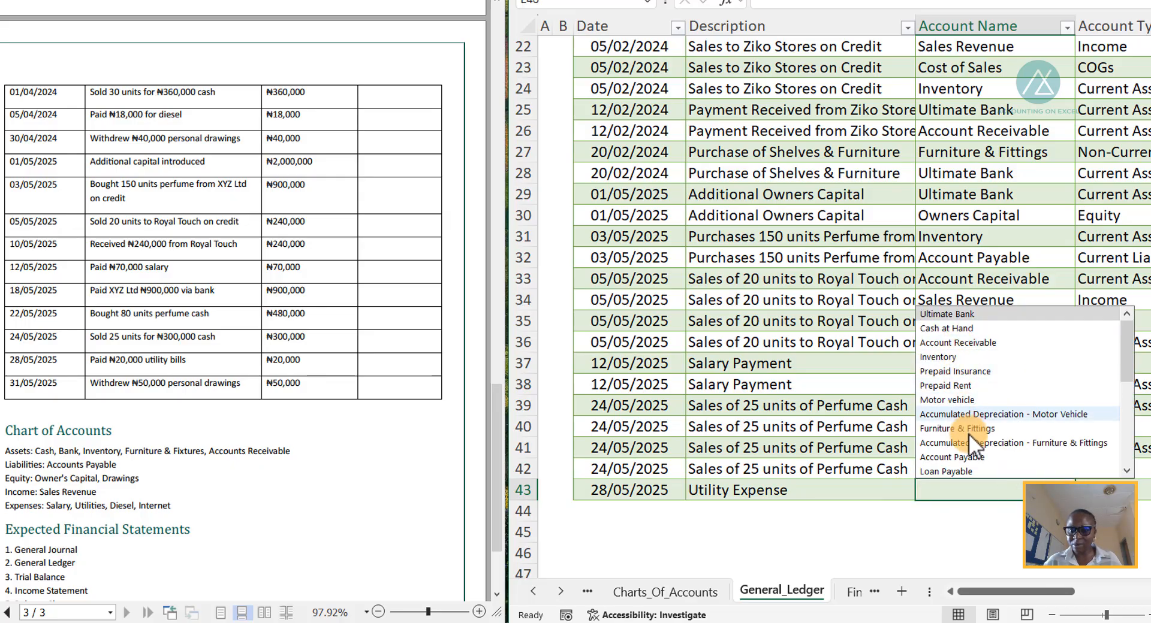
pyautogui.scroll(-5, 966, 420)
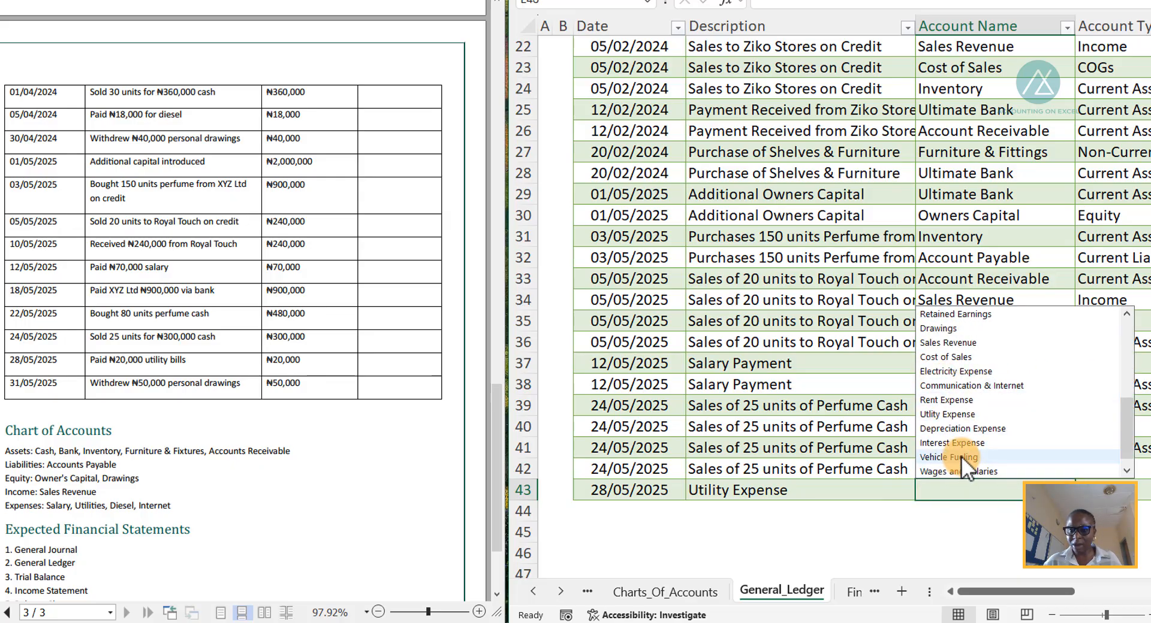
pyautogui.scroll(-1, 961, 456)
pyautogui.click(954, 400)
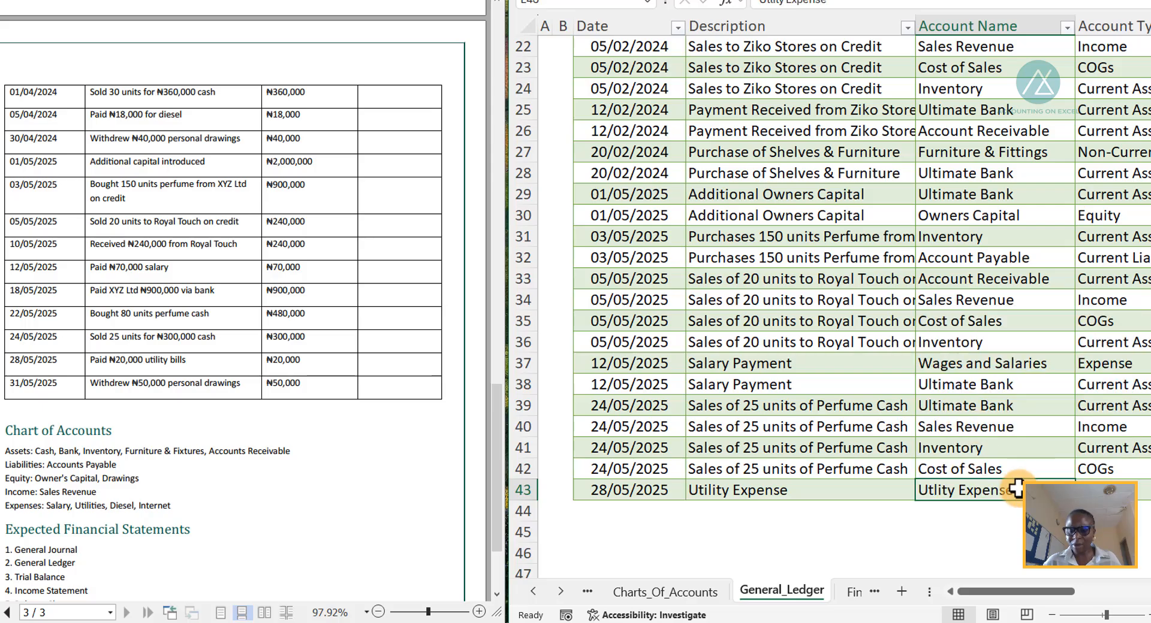
# - Debit 20,000 to the utility expense in row 43 of the ledger
pyautogui.press('Right')
pyautogui.press('Right')
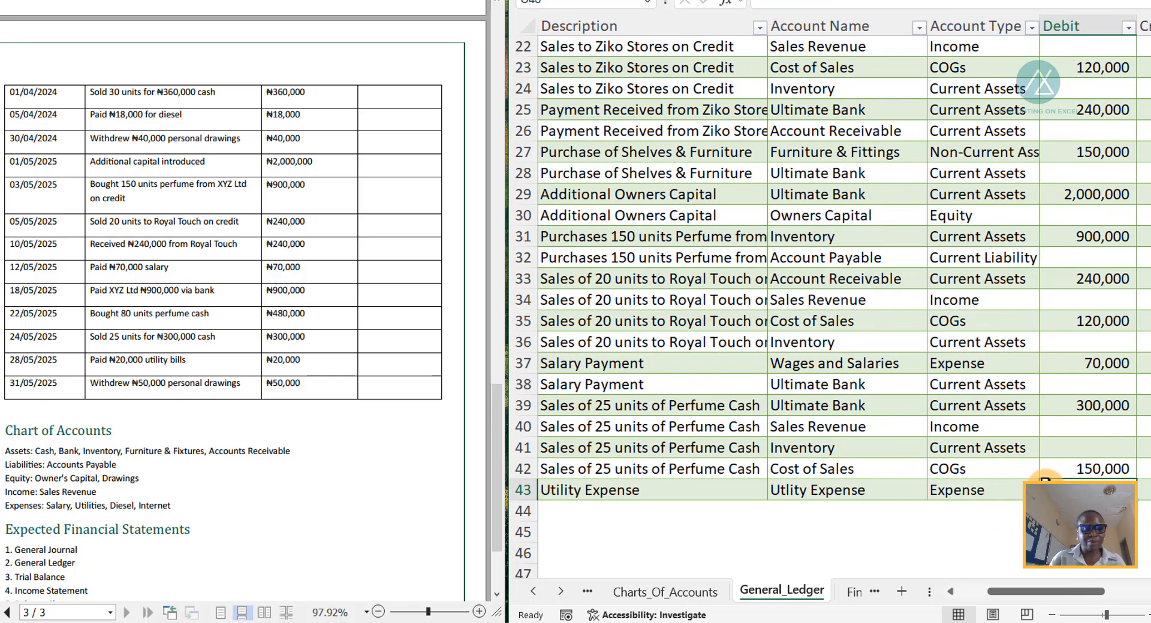
pyautogui.write('20000')
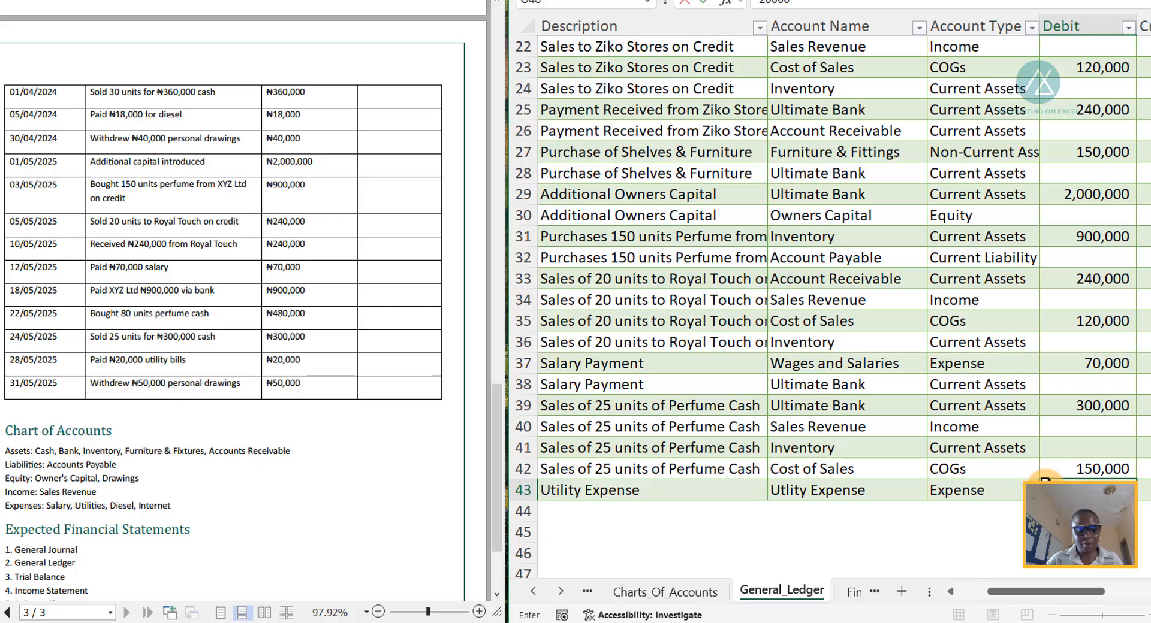
pyautogui.press('Right')
pyautogui.press('Right')
pyautogui.press('Right')
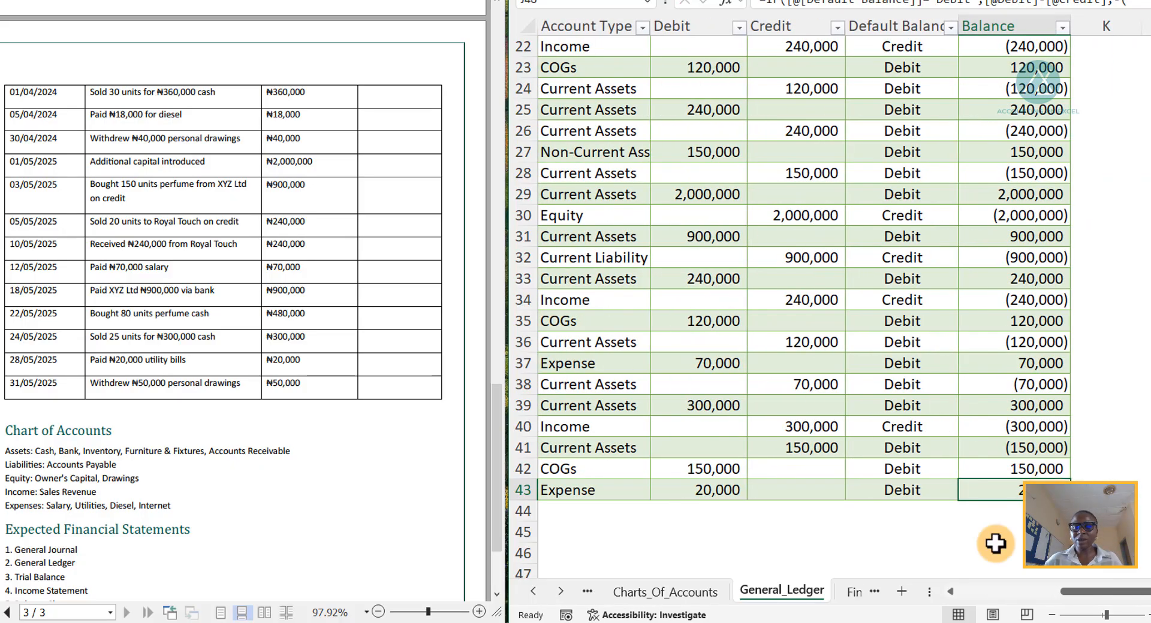
pyautogui.click(950, 592)
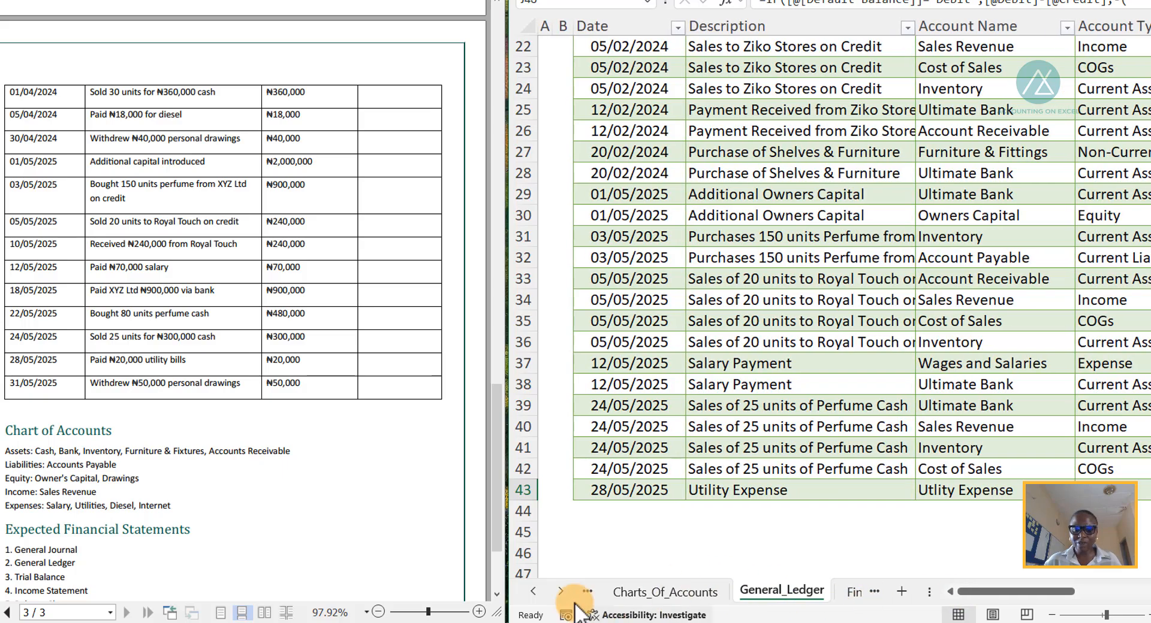
# - Review the income statement's expense lines in the Financial_Statement sheet and the chart of accounts links behind Rent Expense and Depreciation Expense
pyautogui.click(560, 592)
pyautogui.click(770, 595)
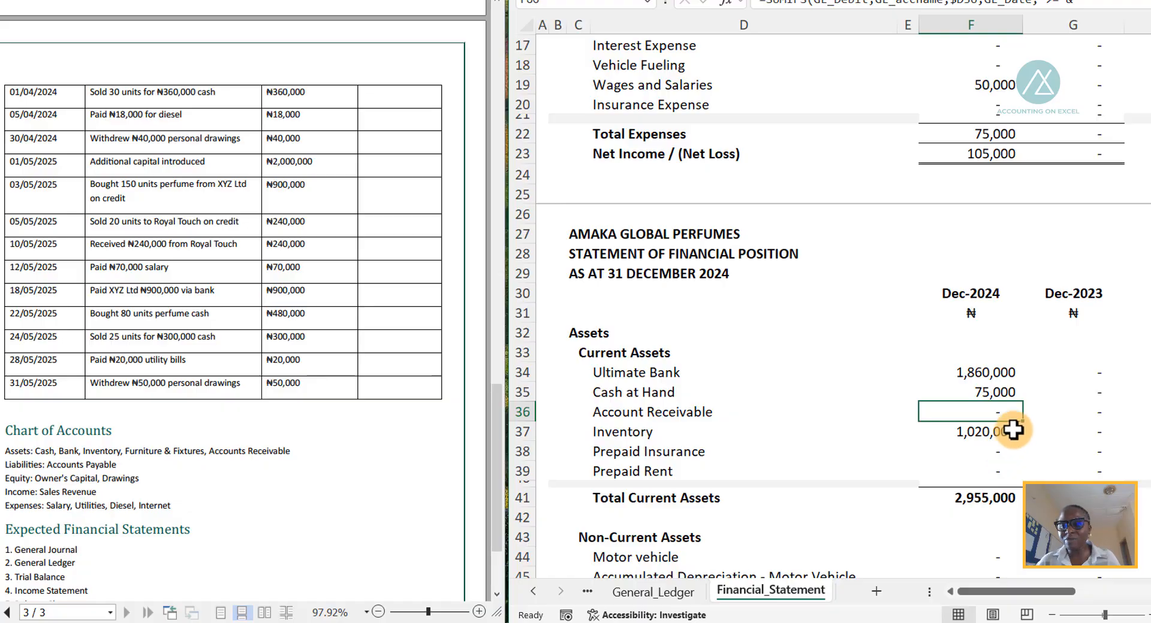
pyautogui.scroll(5, 712, 288)
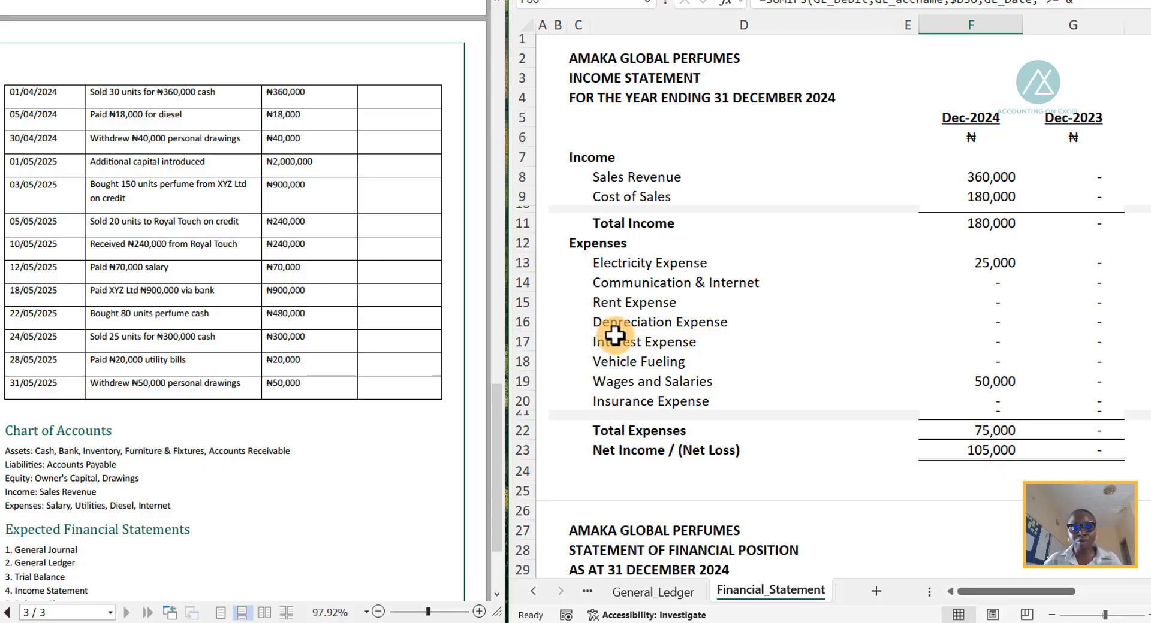
pyautogui.click(640, 302)
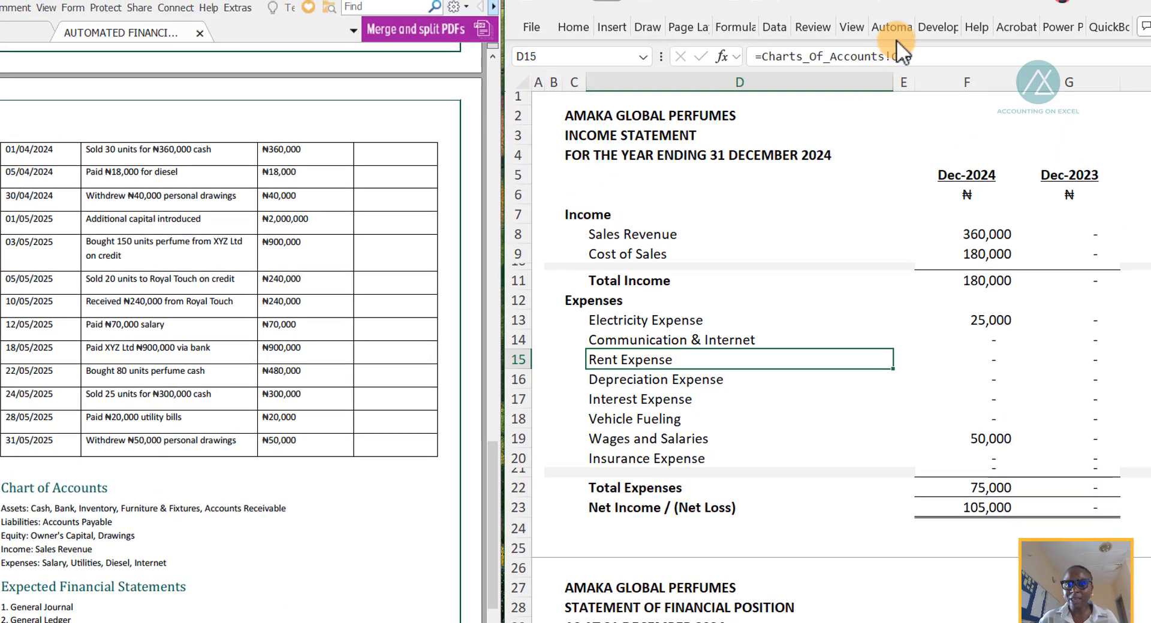
pyautogui.press('Up')
pyautogui.press('Down')
pyautogui.press('Down')
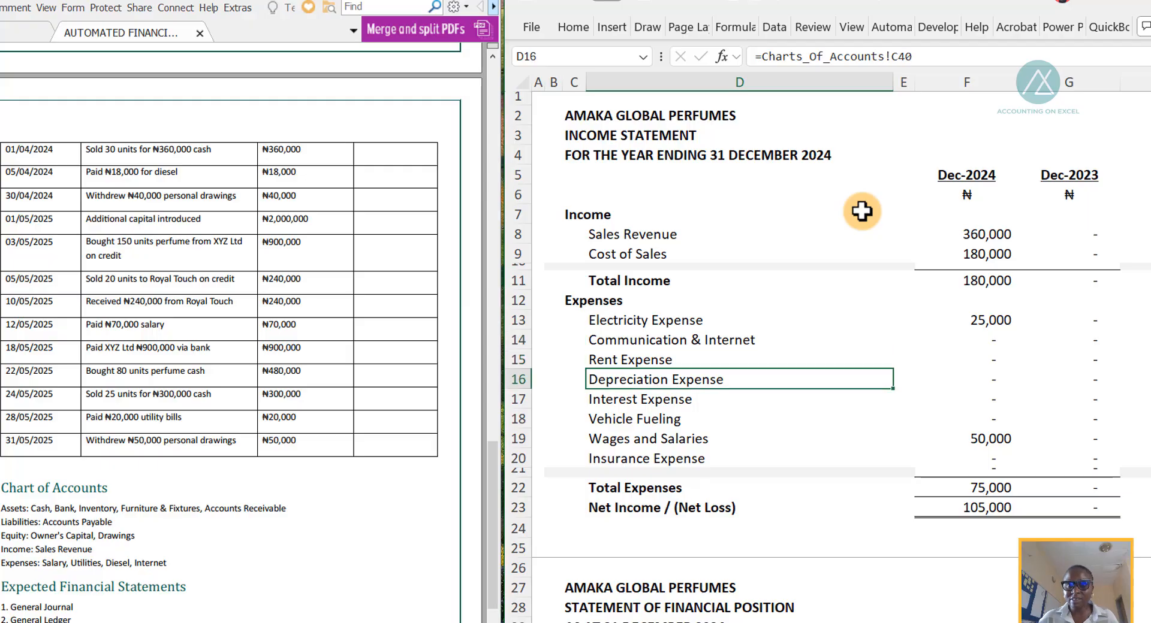
pyautogui.press('Up')
pyautogui.press('Down')
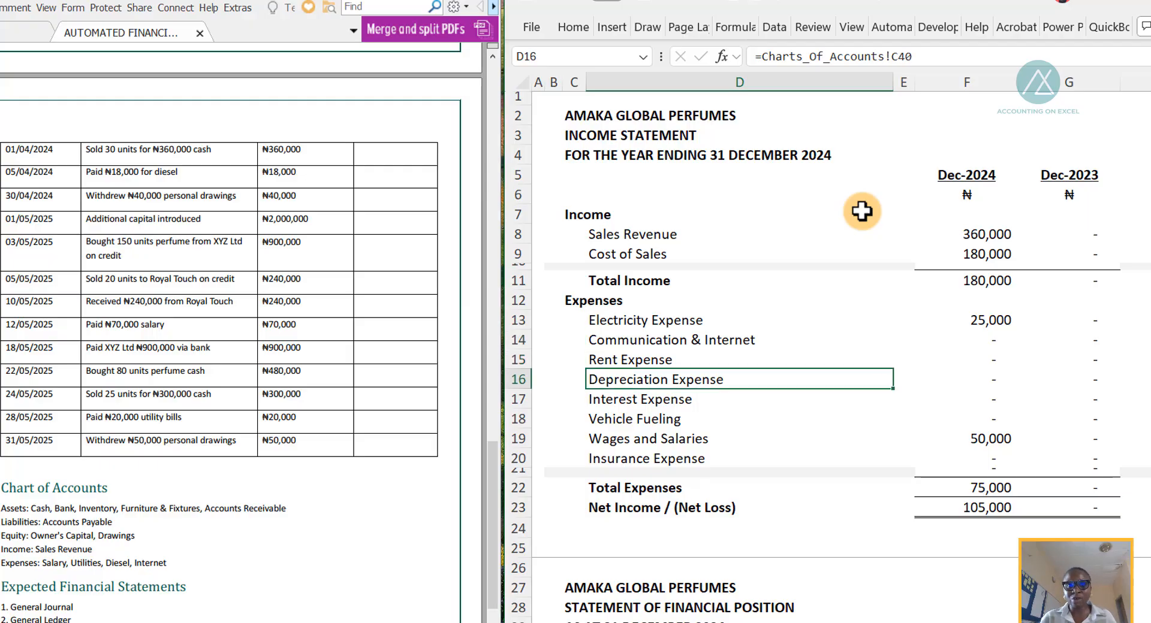
# - Insert a row above Depreciation Expense in the income statement and fill the account name link down from Rent Expense
pyautogui.hotkey('shift', 'space')
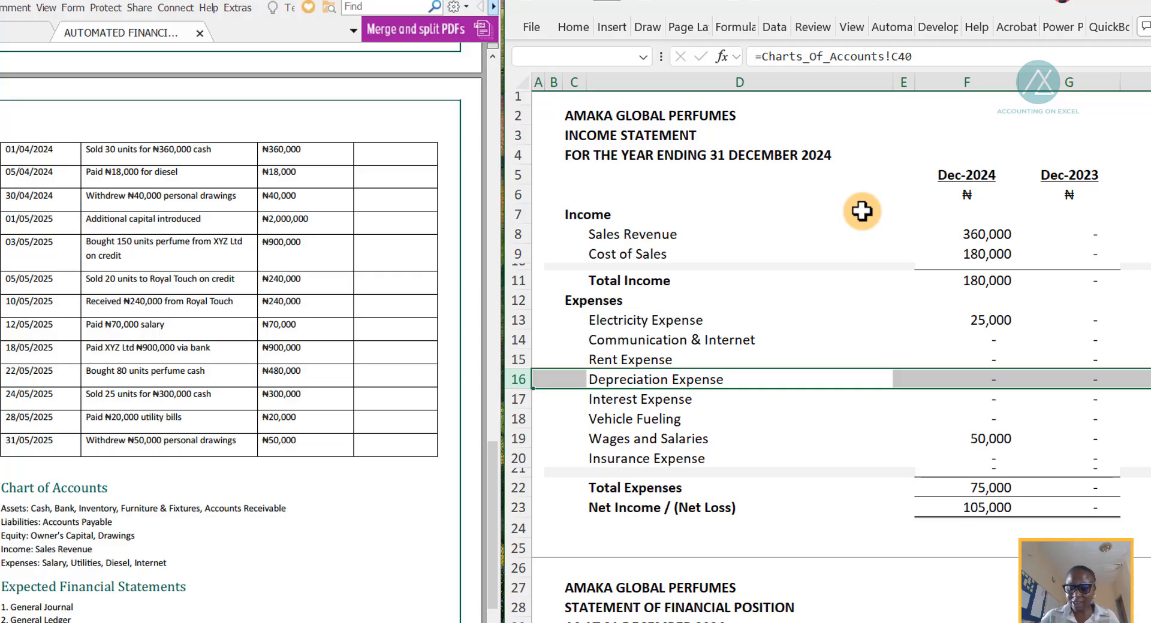
pyautogui.hotkey('ctrl', 'shift', '=')
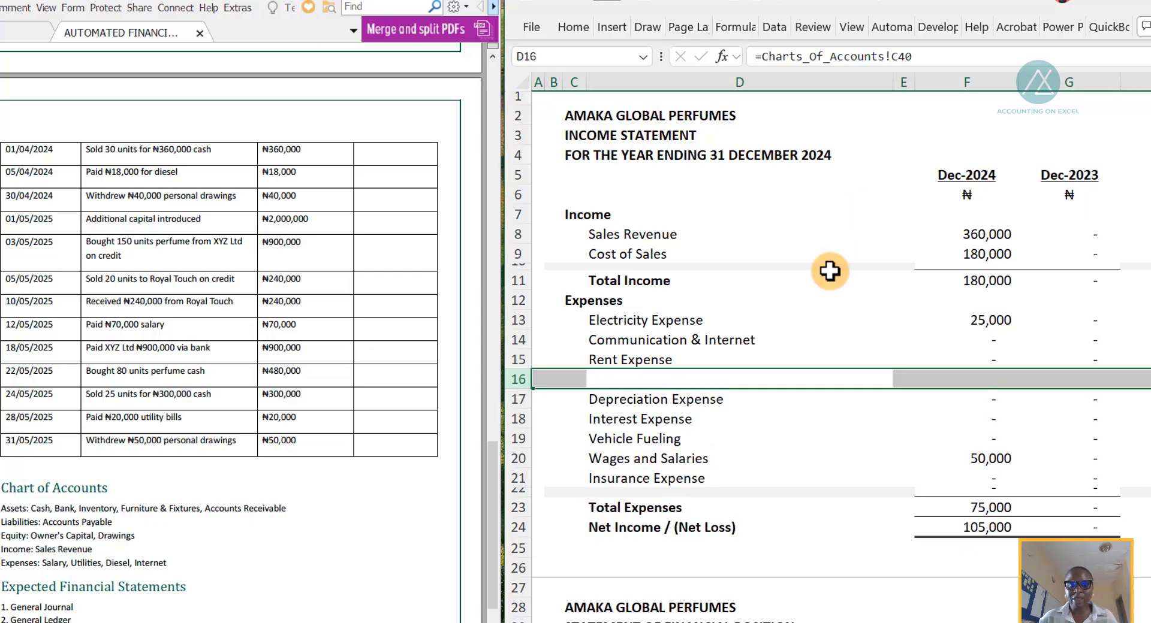
pyautogui.click(668, 379)
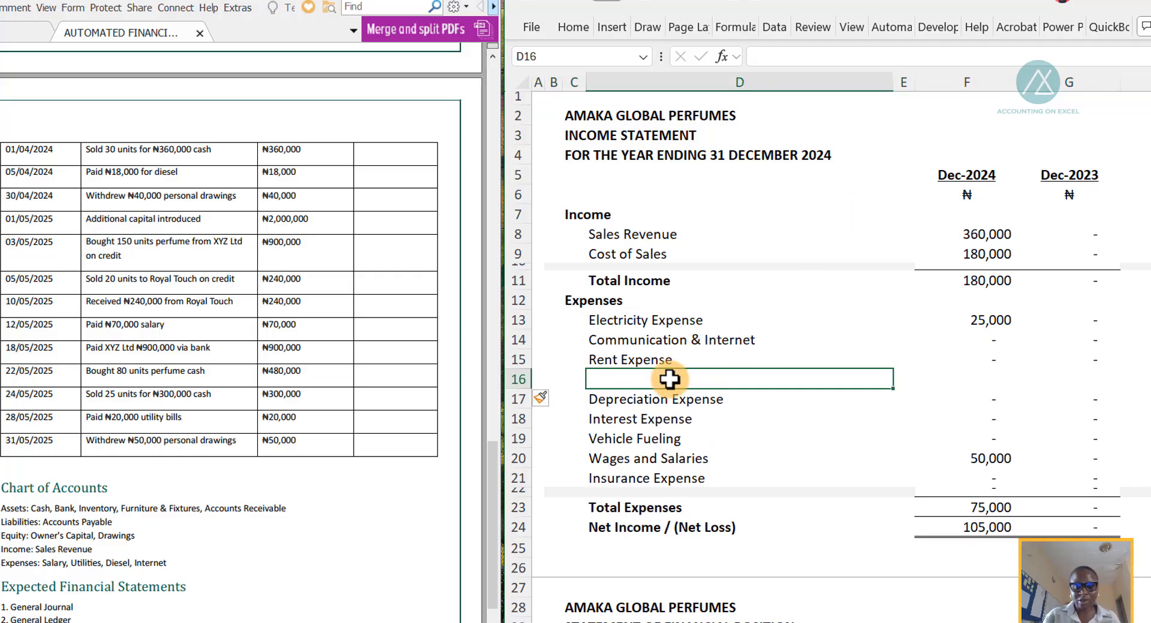
pyautogui.hotkey('ctrl', 'd')
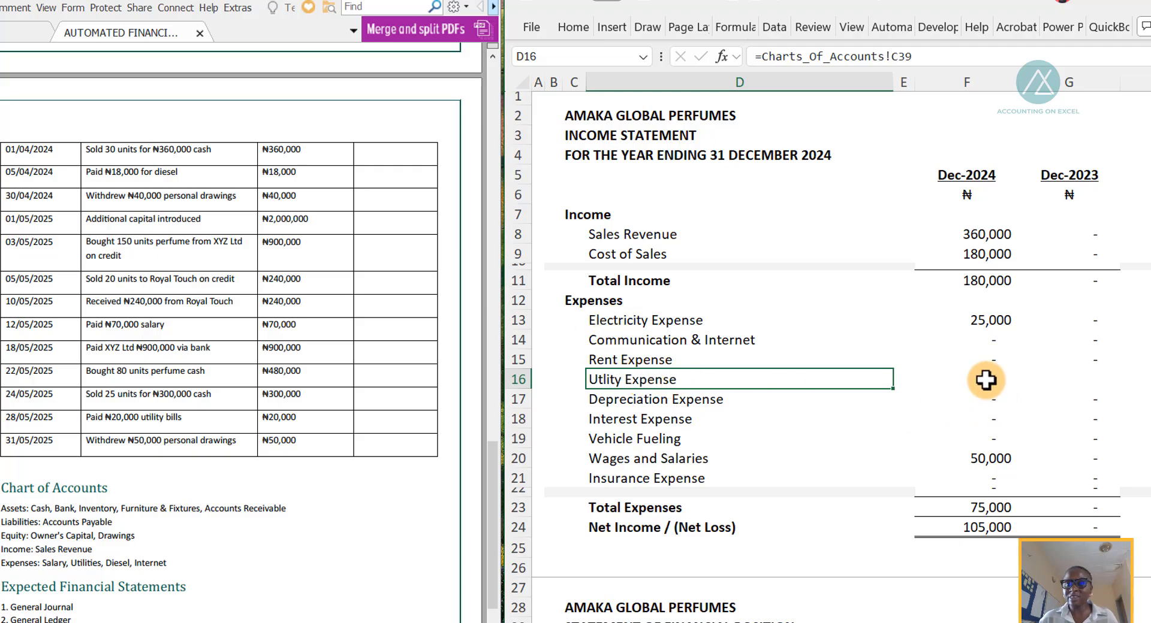
# - Fill the Dec-2024 and Dec-2023 amount formulas down into the Utlity Expense row of the income statement
pyautogui.moveTo(985, 379); pyautogui.dragTo(1055, 383)
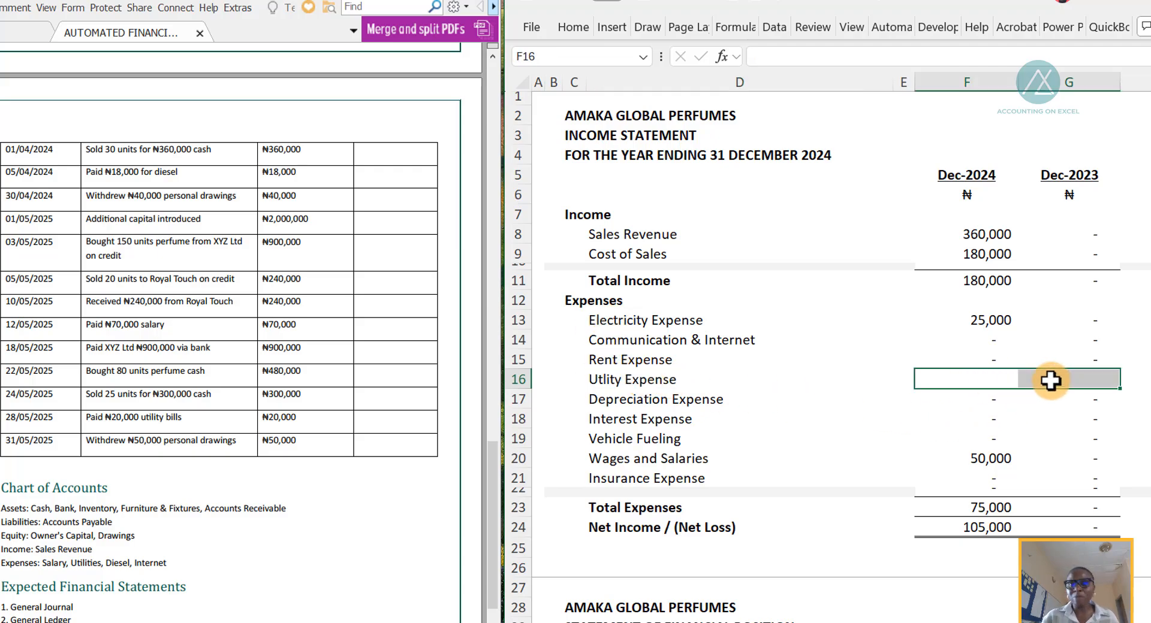
pyautogui.hotkey('ctrl', 'd')
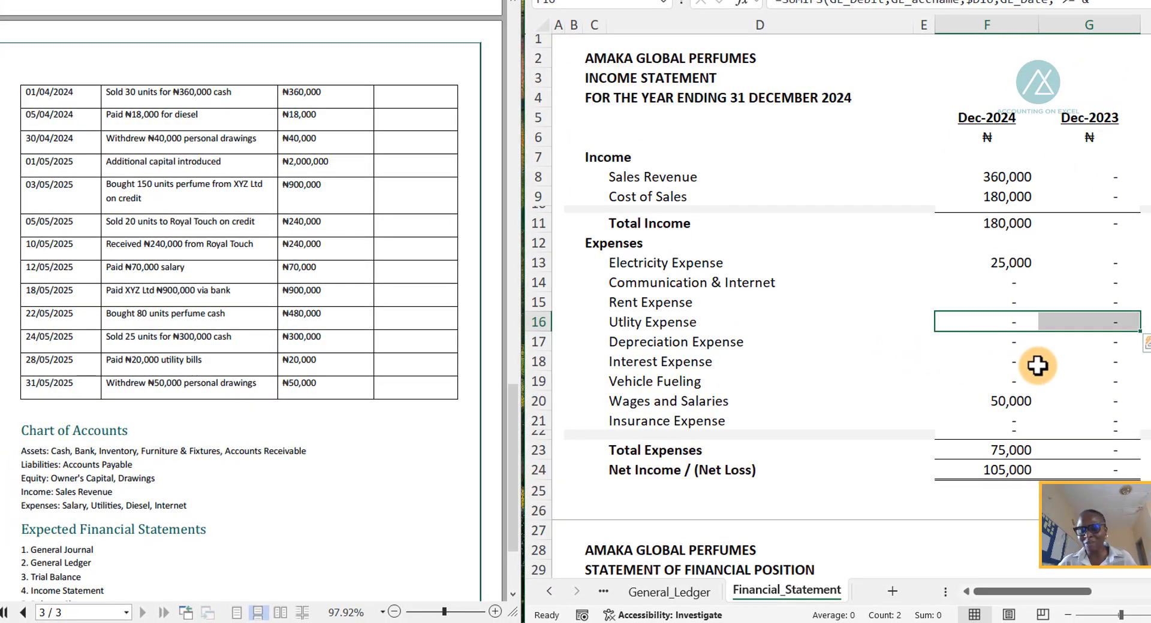
# - Add row 44 to the General_Ledger table, repeating the 28/05/2025 date and Utility Expense description from the row above
pyautogui.click(674, 593)
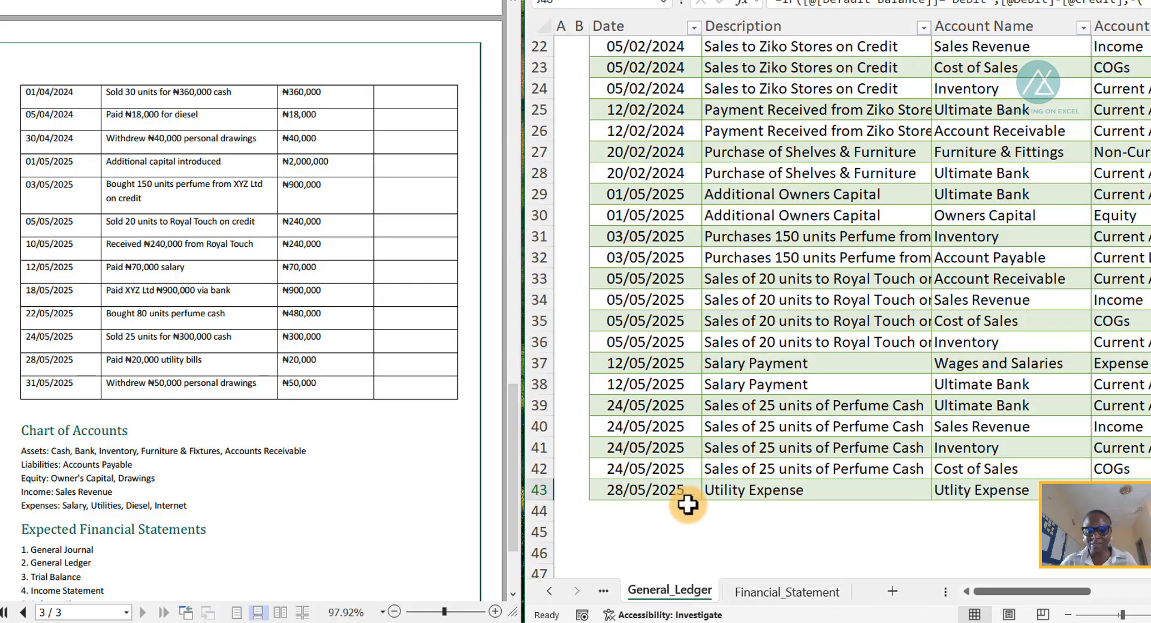
pyautogui.press('Tab')
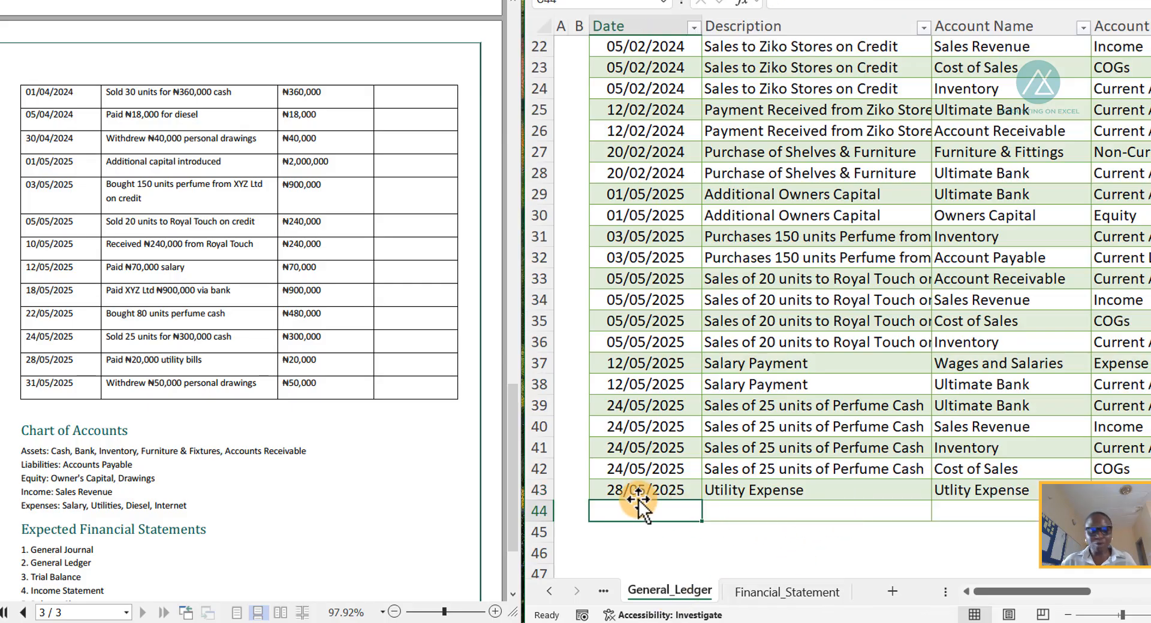
pyautogui.hotkey('ctrl', 'd')
pyautogui.press('Tab')
pyautogui.hotkey('ctrl', 'd')
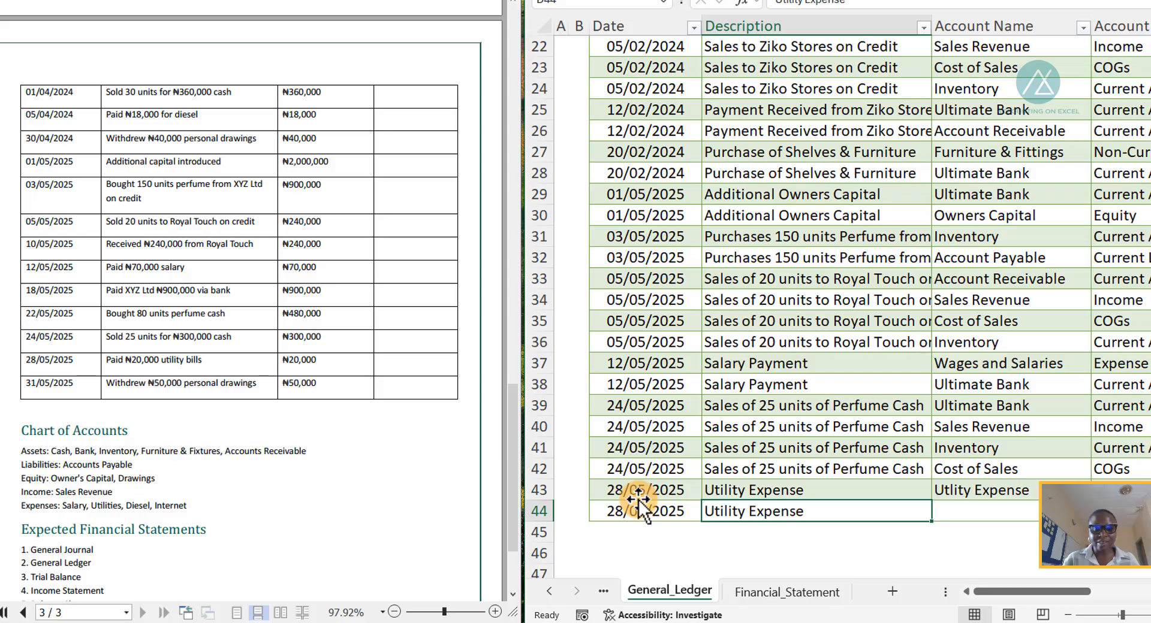
# - Set the account in ledger row 44 to Cash at Hand and credit it 20,000
pyautogui.press('Tab')
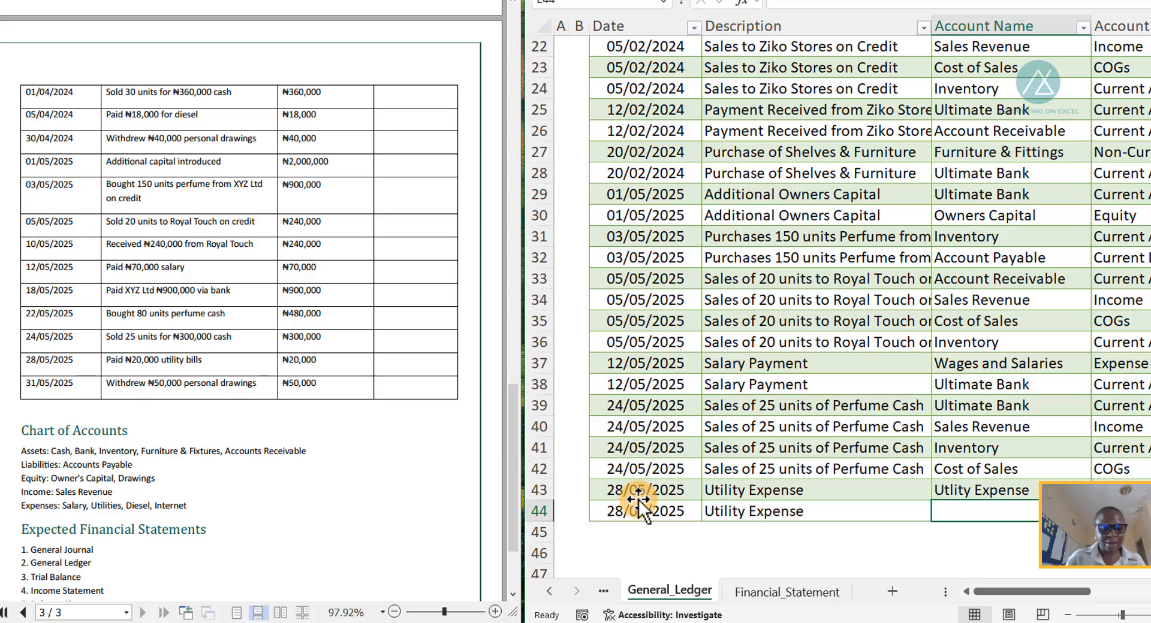
pyautogui.write('Cas')
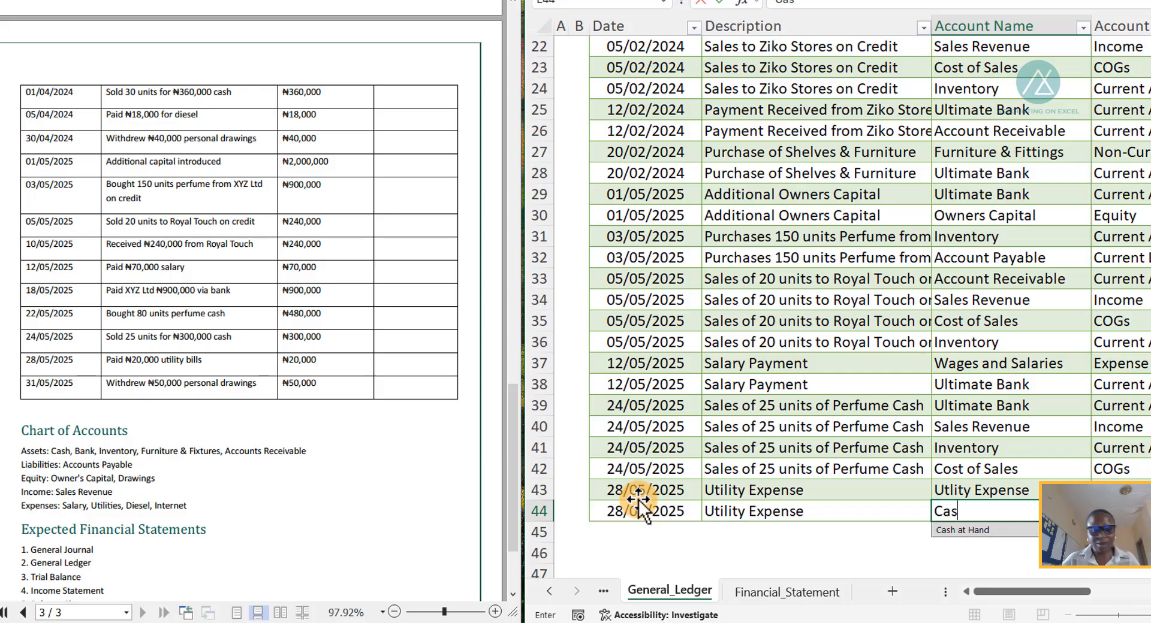
pyautogui.press('Tab')
pyautogui.press('Tab')
pyautogui.press('Tab')
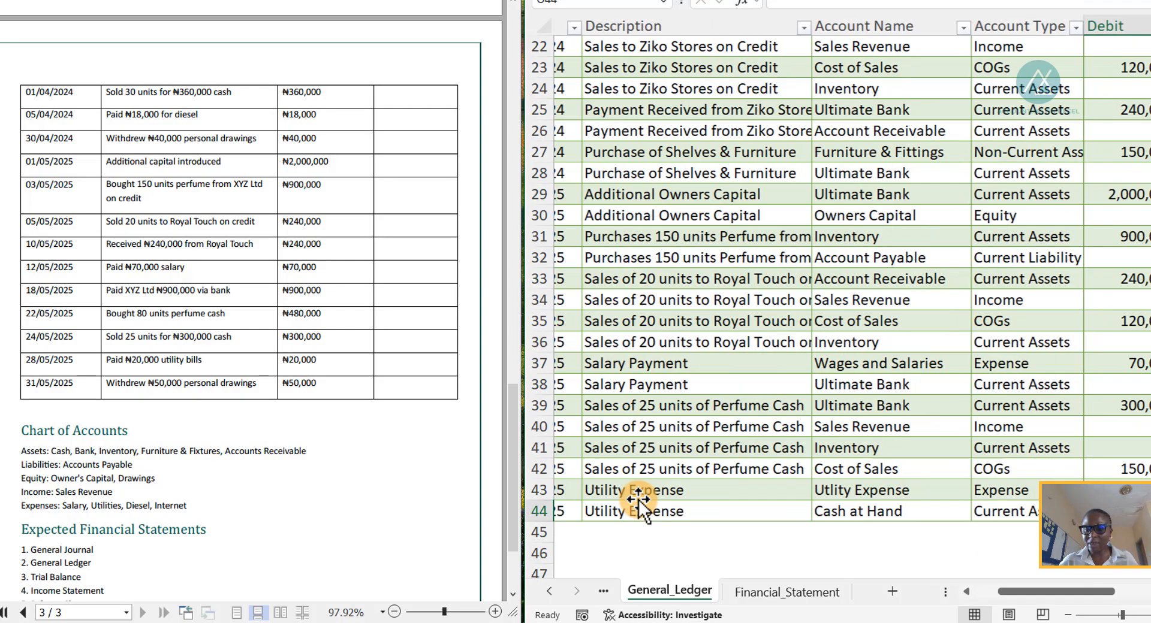
pyautogui.write('20')
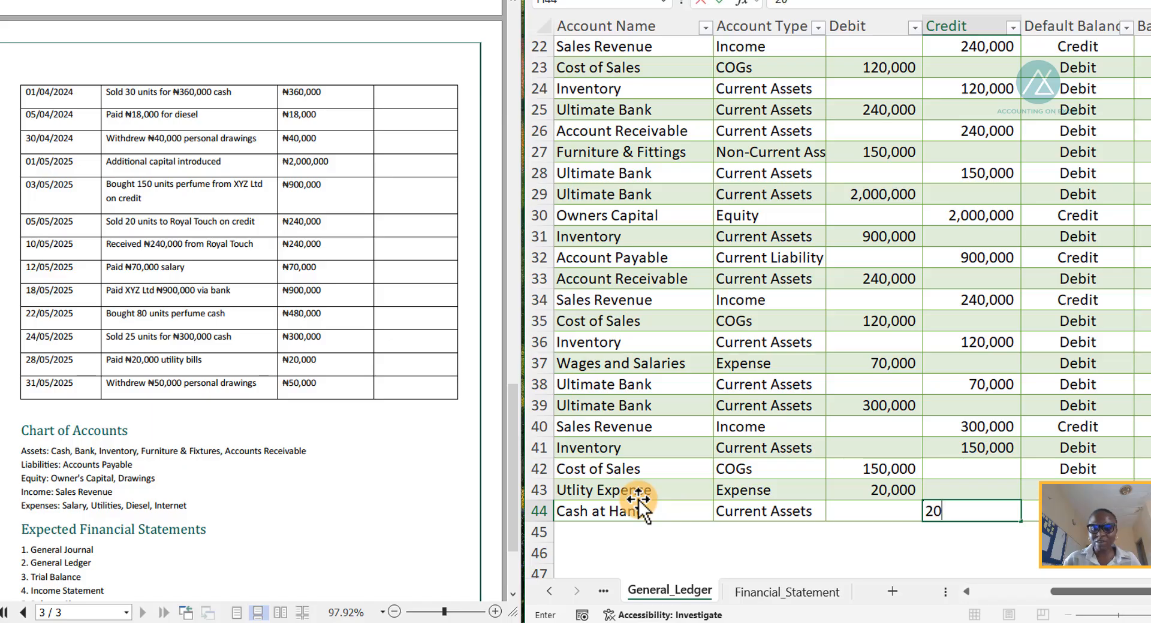
pyautogui.press('Tab')
pyautogui.press('Tab')
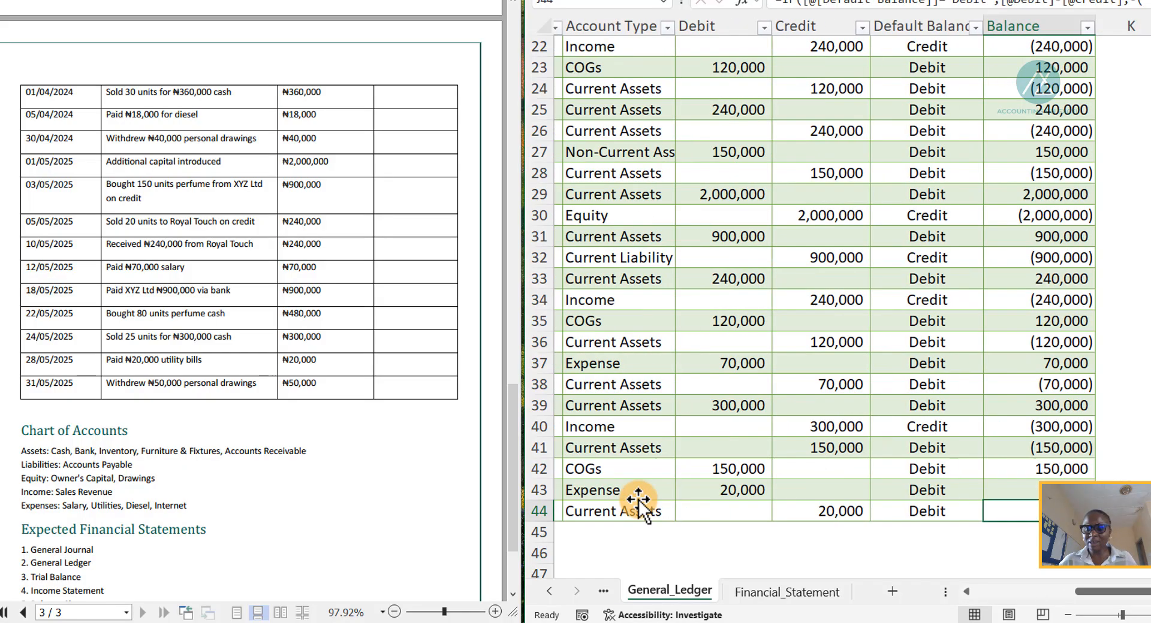
# - Add ledger row 45 dated 31/05/2025 with the description Personal Drawings
pyautogui.press('Tab')
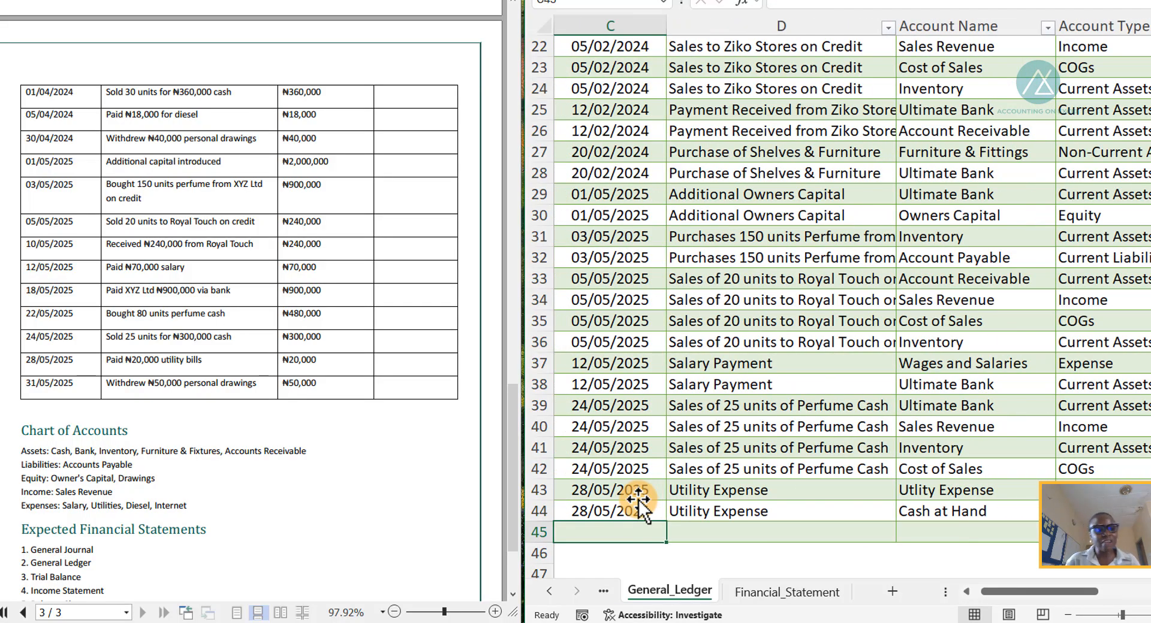
pyautogui.write('31')
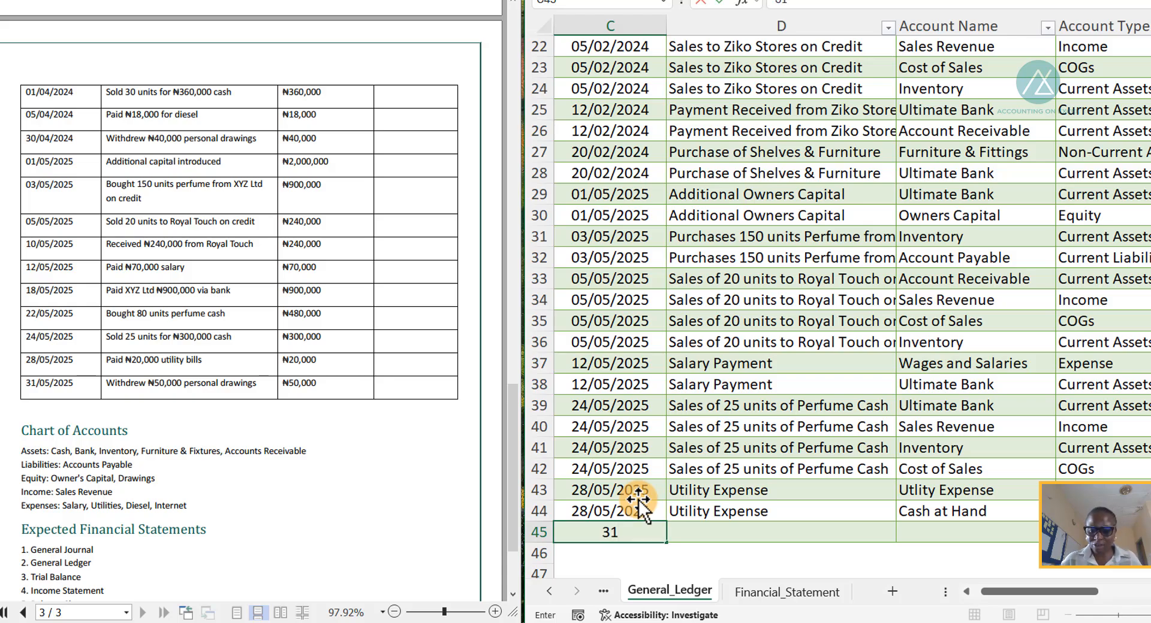
pyautogui.write('/05')
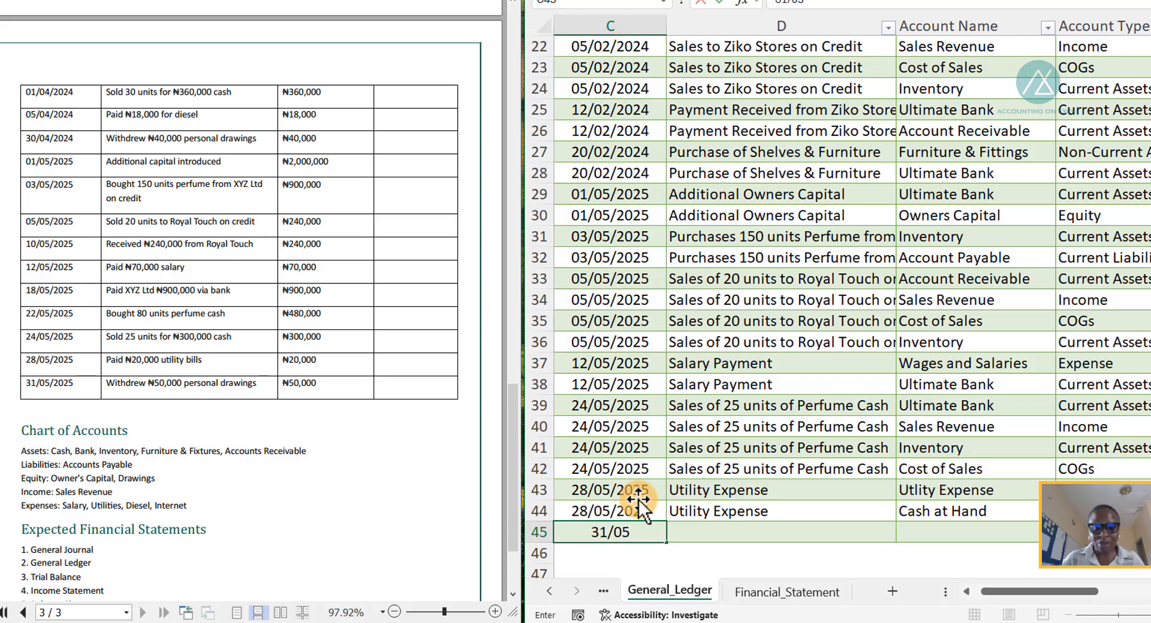
pyautogui.write('/2025')
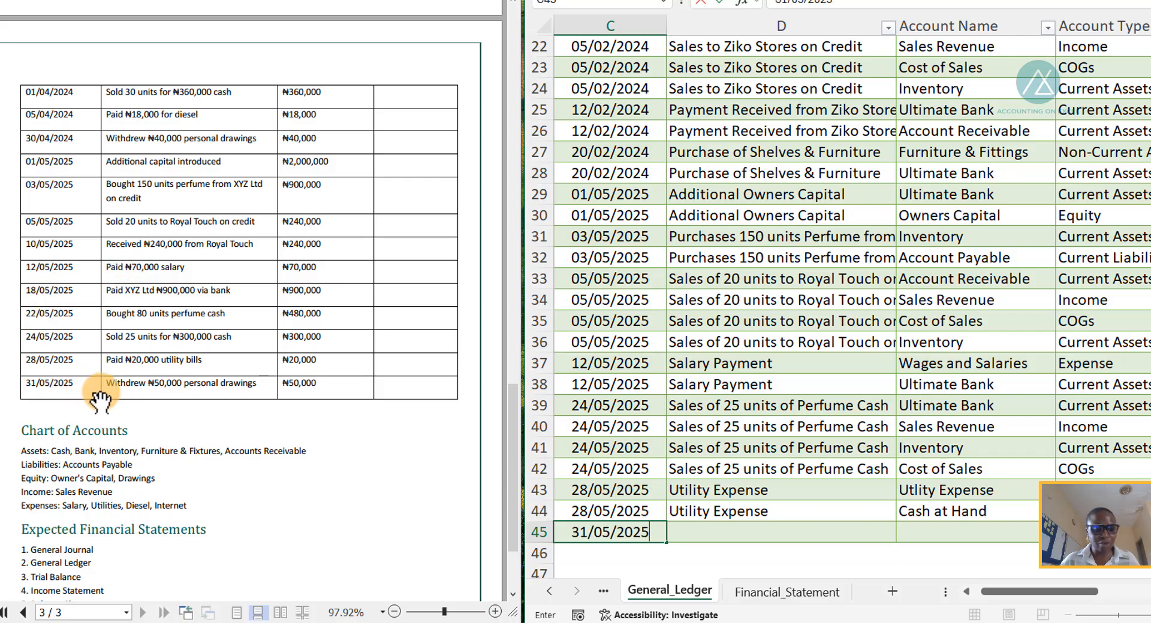
pyautogui.press('Tab')
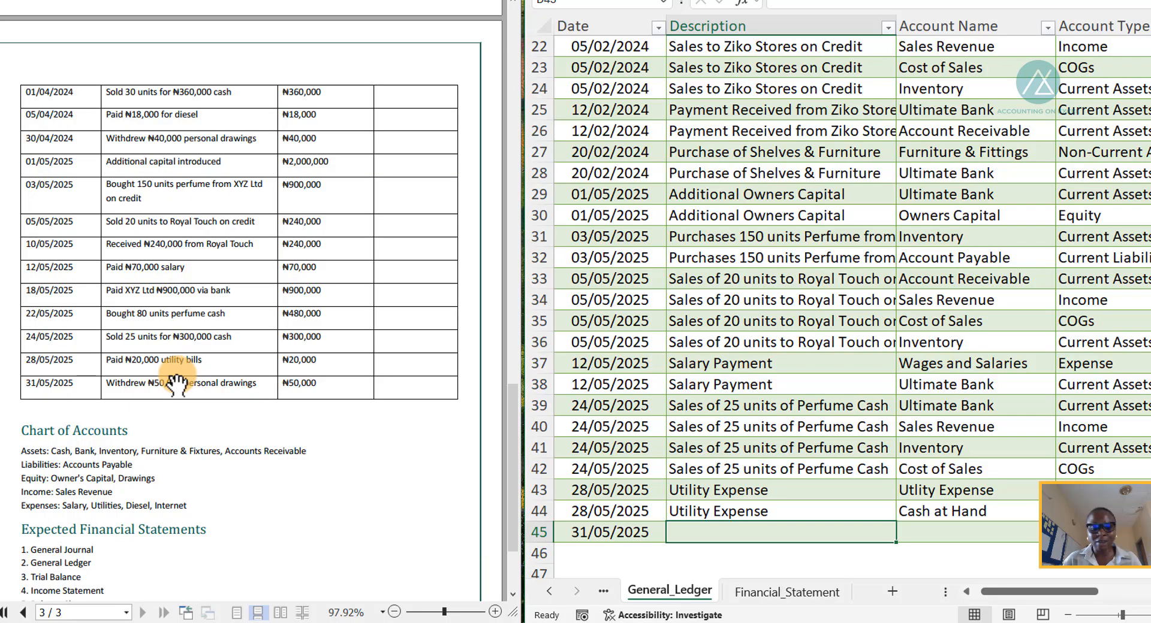
pyautogui.write('Personal Drawings')
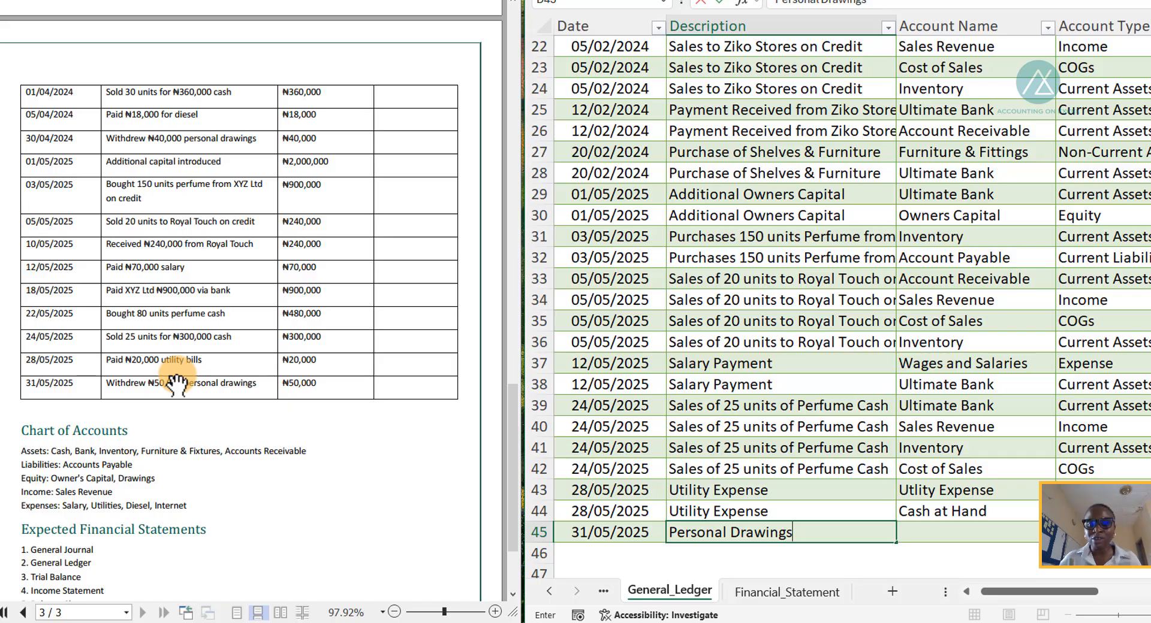
# - Set the account in ledger row 45 to Drawings and debit it 50,000
pyautogui.press('Tab')
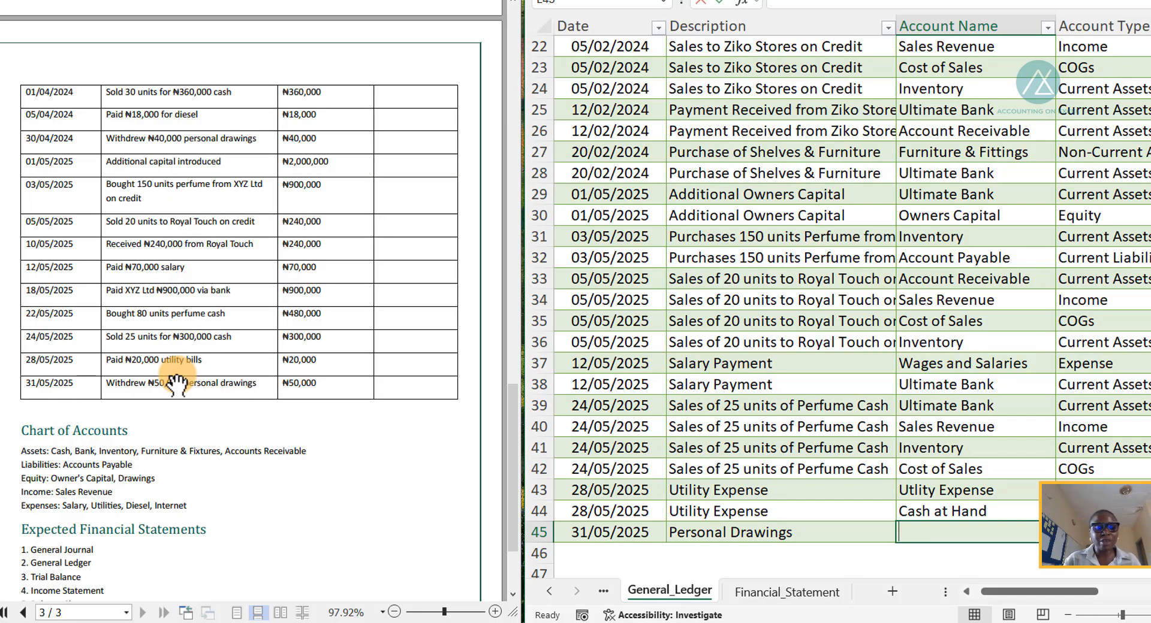
pyautogui.write('Dra')
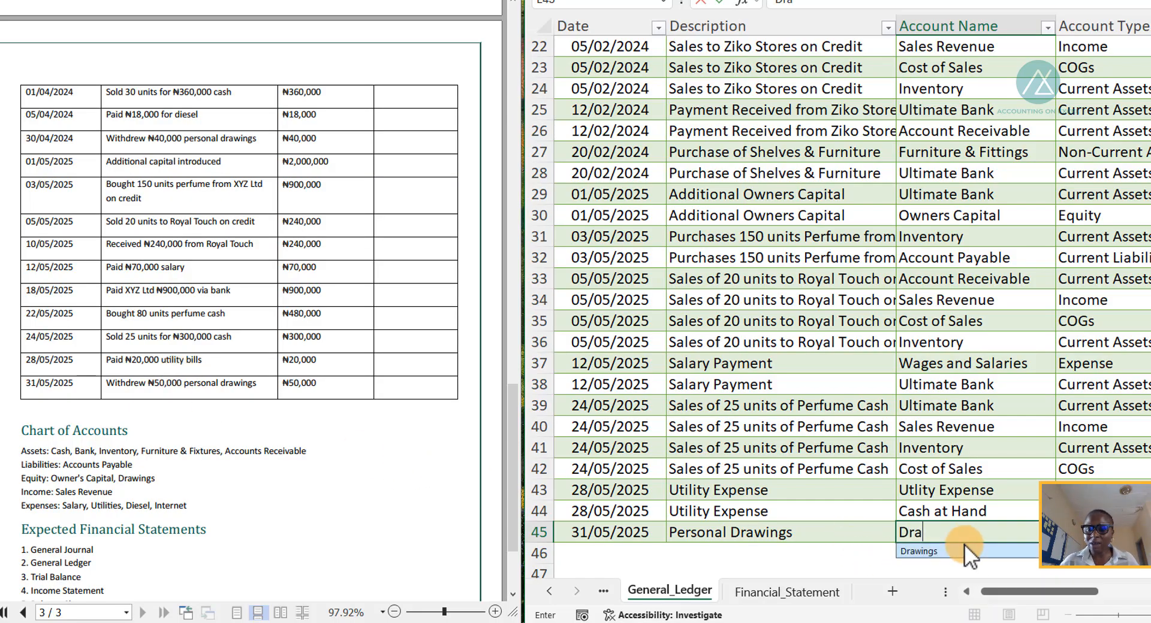
pyautogui.click(954, 554)
pyautogui.press('Tab')
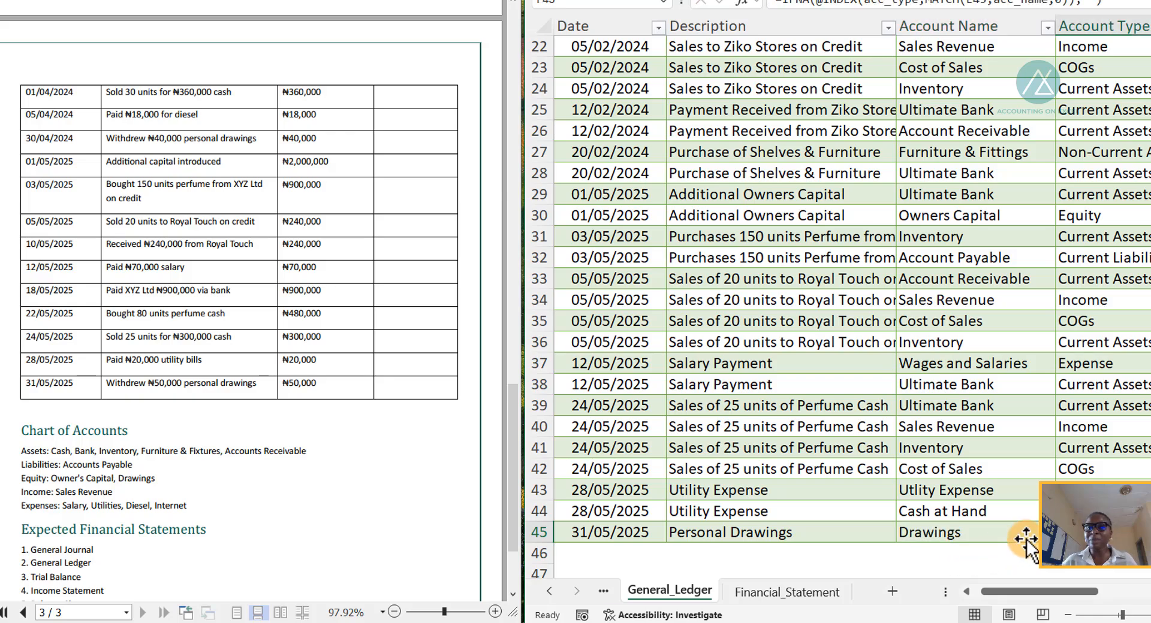
pyautogui.press('Tab')
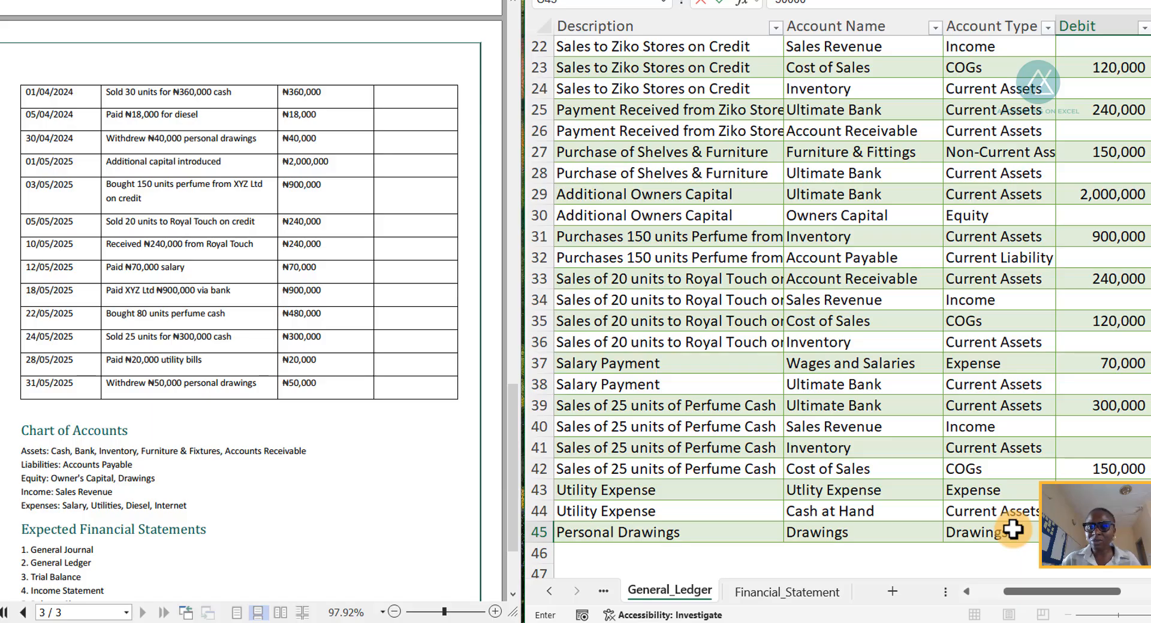
pyautogui.press('Tab')
pyautogui.press('Tab')
pyautogui.press('Tab')
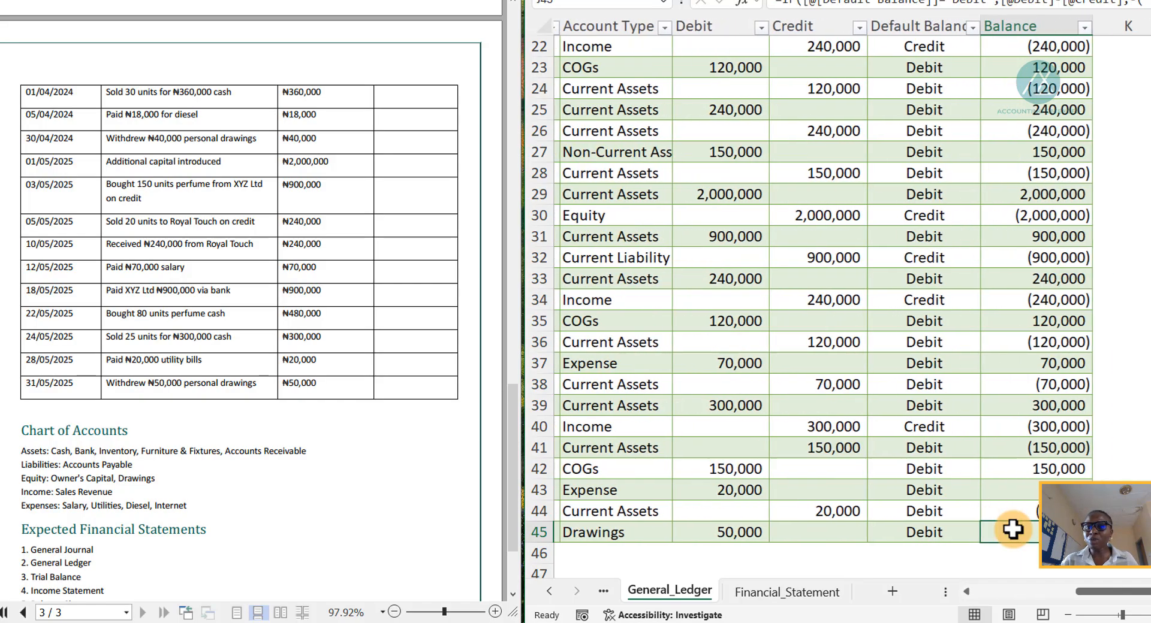
# - Add ledger row 46, repeating the 31/05/2025 date and Personal Drawings description from the row above
pyautogui.press('Return')
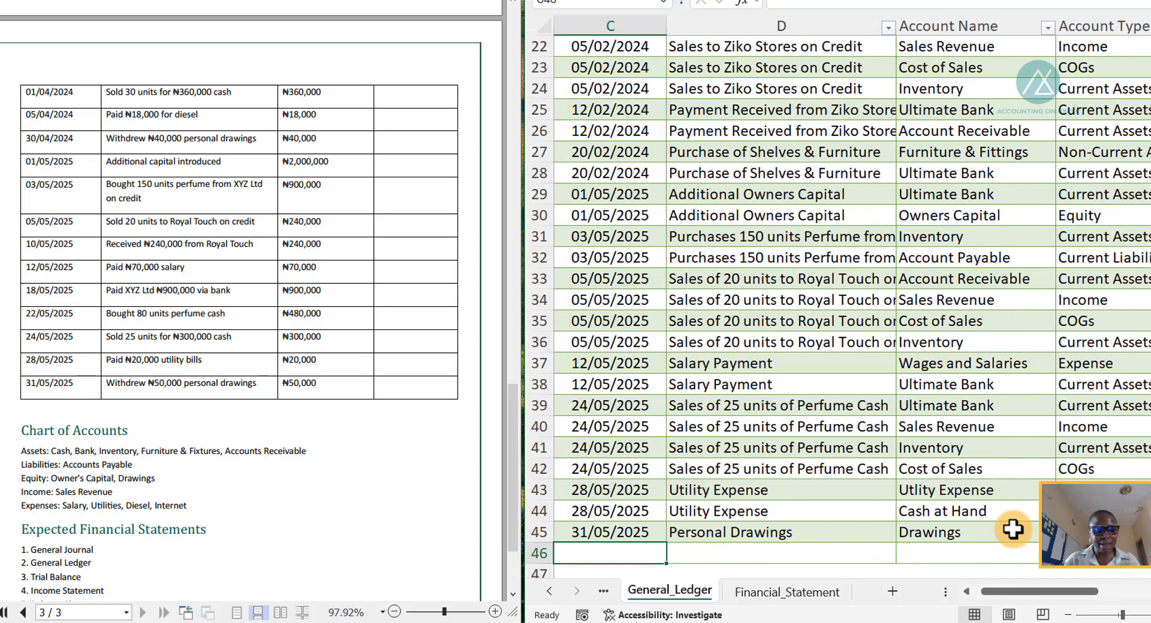
pyautogui.hotkey('ctrl', 'd')
pyautogui.press('Tab')
pyautogui.hotkey('ctrl', 'd')
pyautogui.press('Tab')
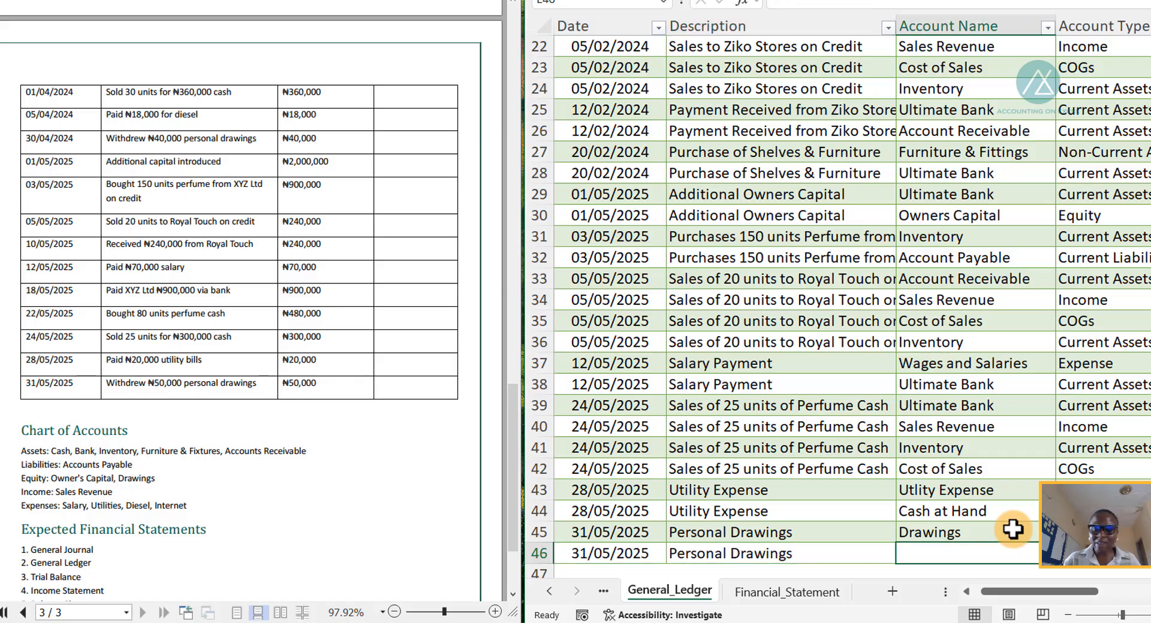
# - Set the account in ledger row 46 to Ultimate Bank and credit it 50,000
pyautogui.write('U')
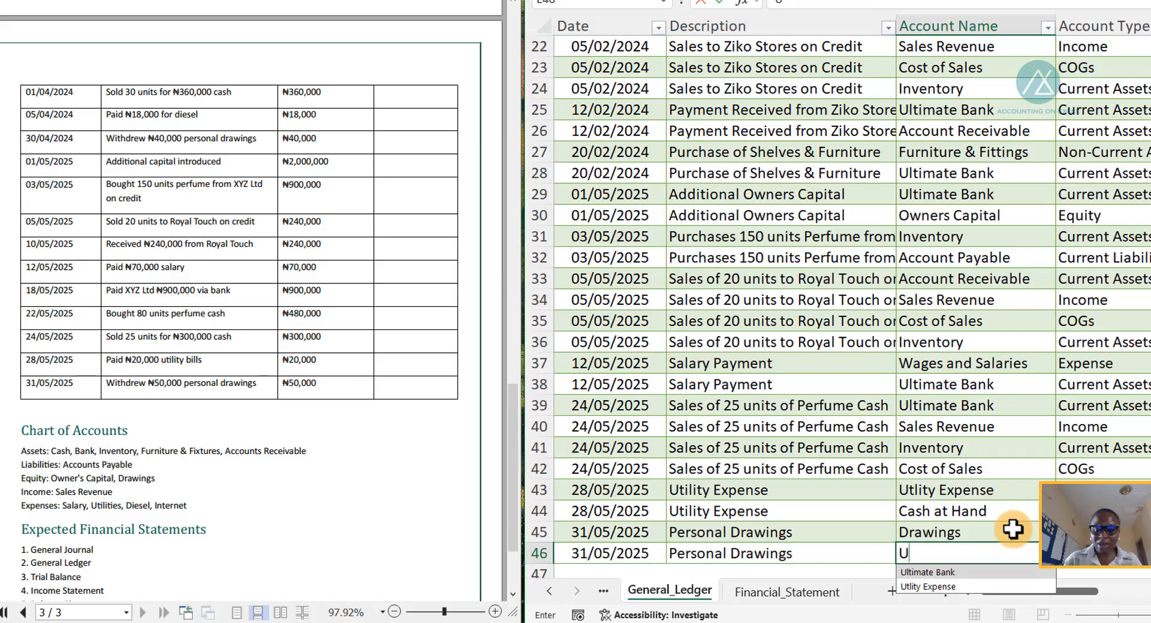
pyautogui.press('Tab')
pyautogui.press('Tab')
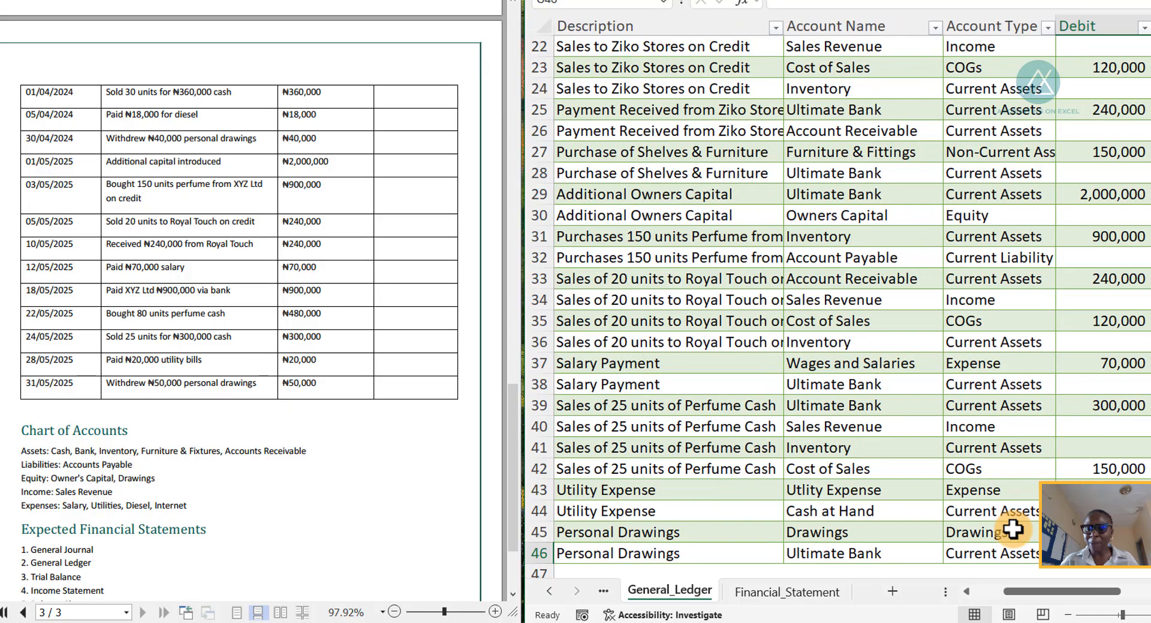
pyautogui.scroll(-2, 1069, 437)
pyautogui.scroll(-1, 1069, 437)
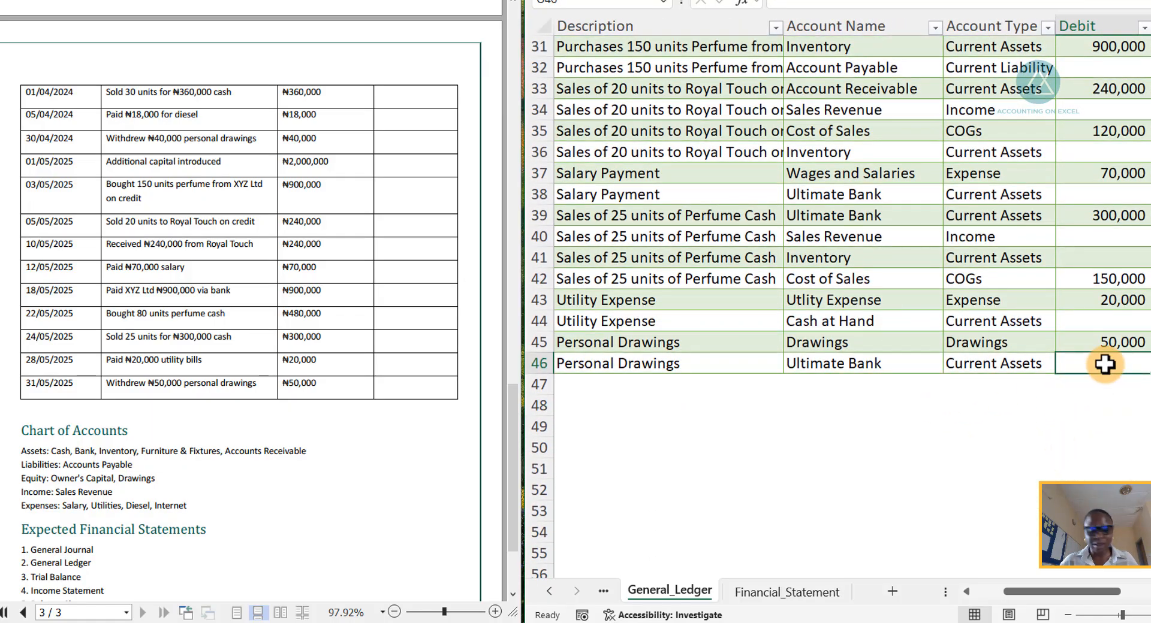
pyautogui.press('Tab')
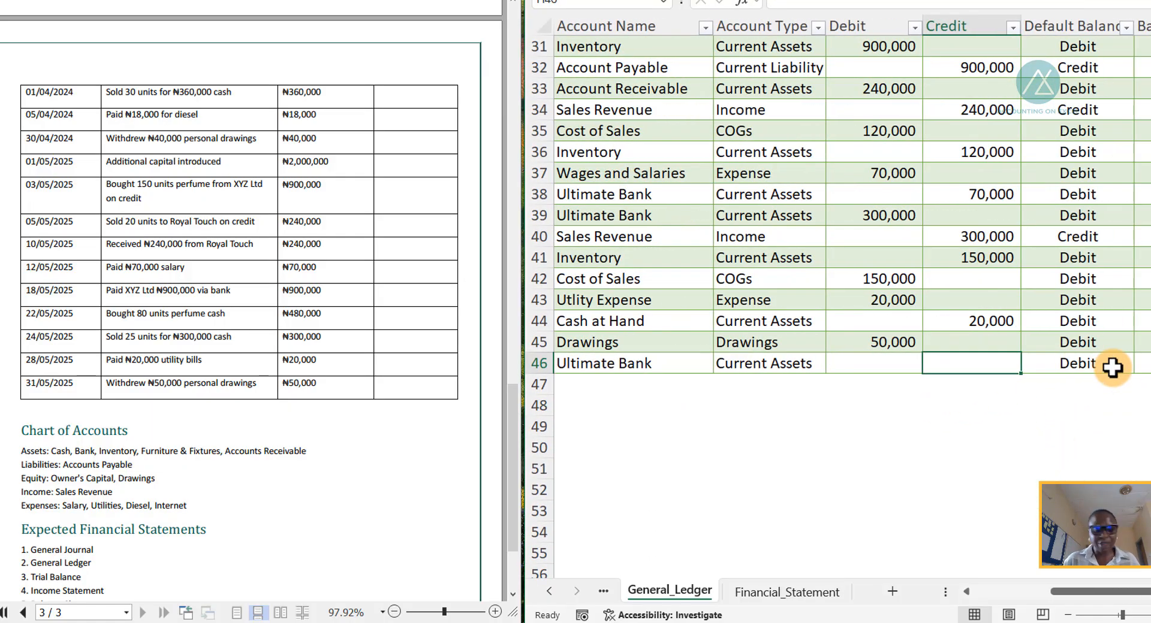
pyautogui.write('5')
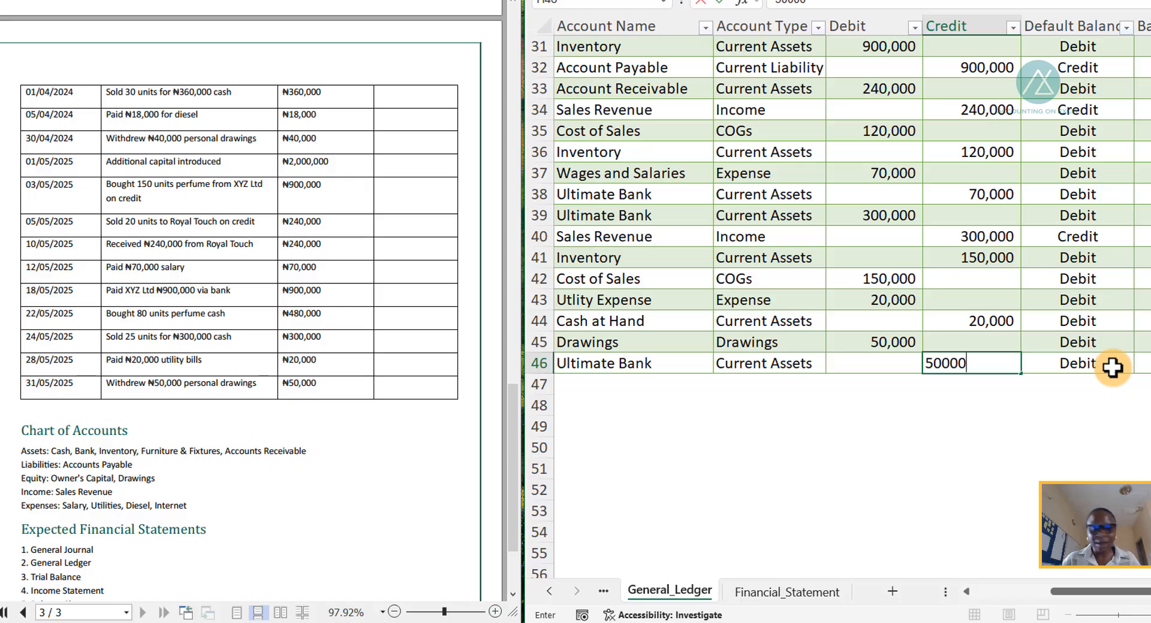
pyautogui.write('0,000')
pyautogui.press('Tab')
pyautogui.press('Tab')
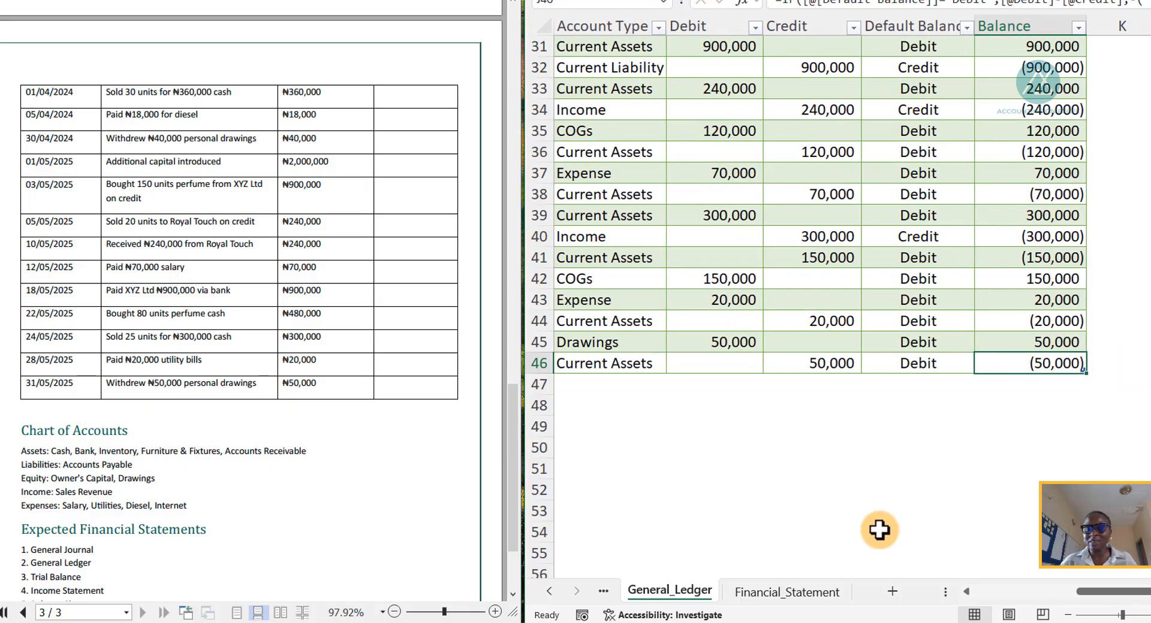
# - Review the ledger's accuracy check, then the PDF's transaction list and its expected financial statements
pyautogui.moveTo(1095, 591); pyautogui.dragTo(977, 600)
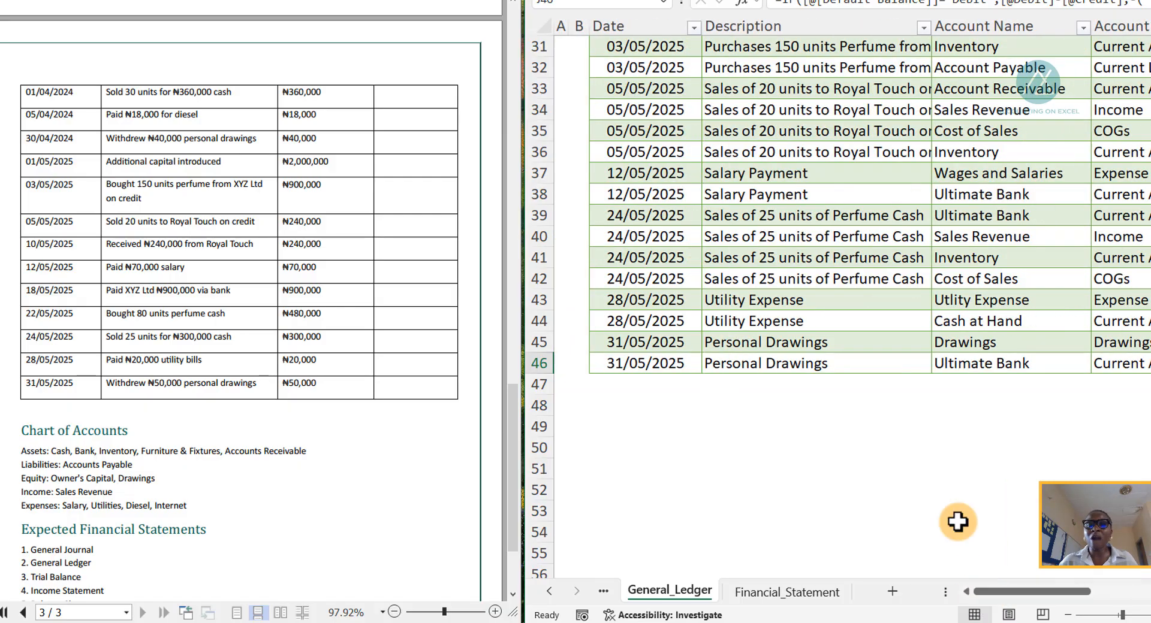
pyautogui.scroll(10, 955, 393)
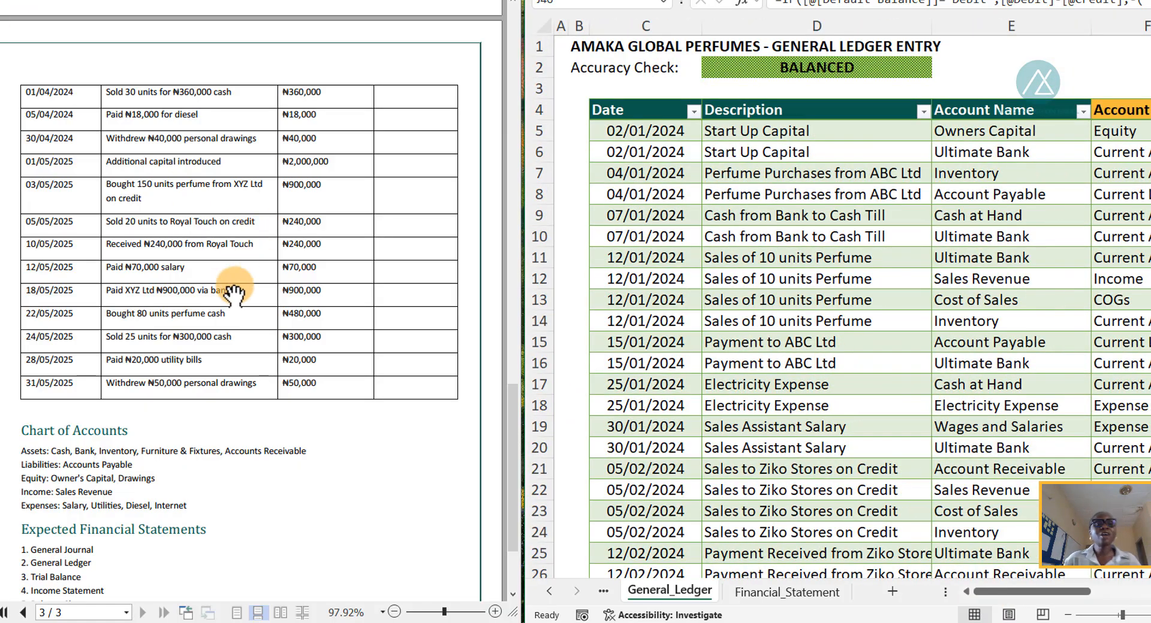
pyautogui.scroll(1, 234, 293)
pyautogui.scroll(-3, 237, 291)
pyautogui.scroll(-2, 222, 300)
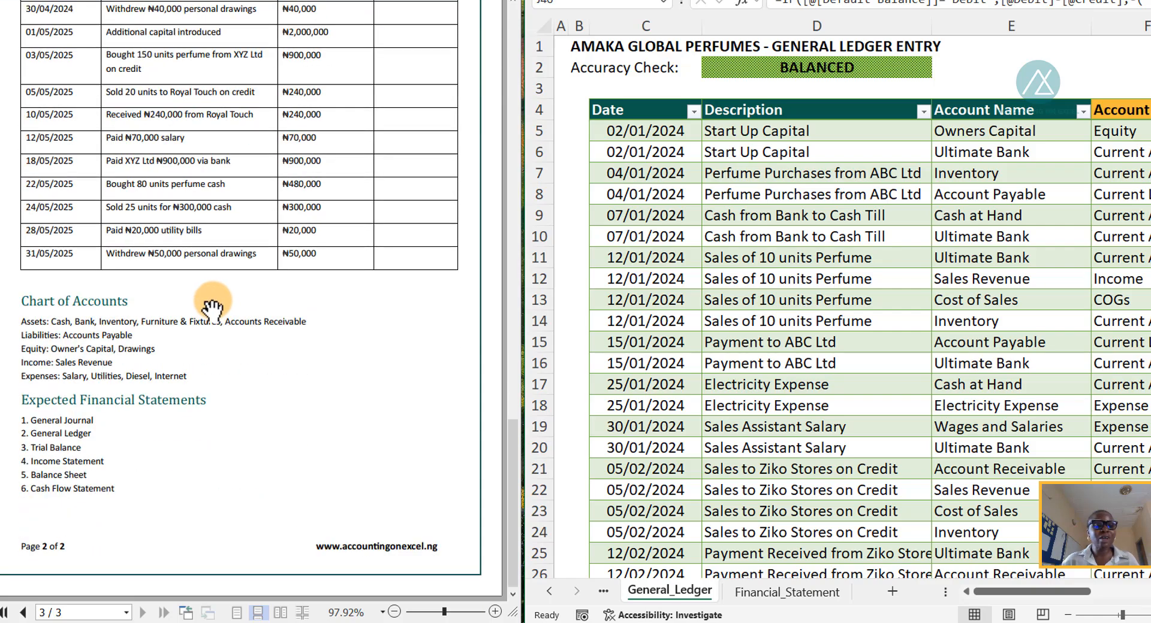
pyautogui.scroll(3, 180, 323)
pyautogui.scroll(-3, 149, 348)
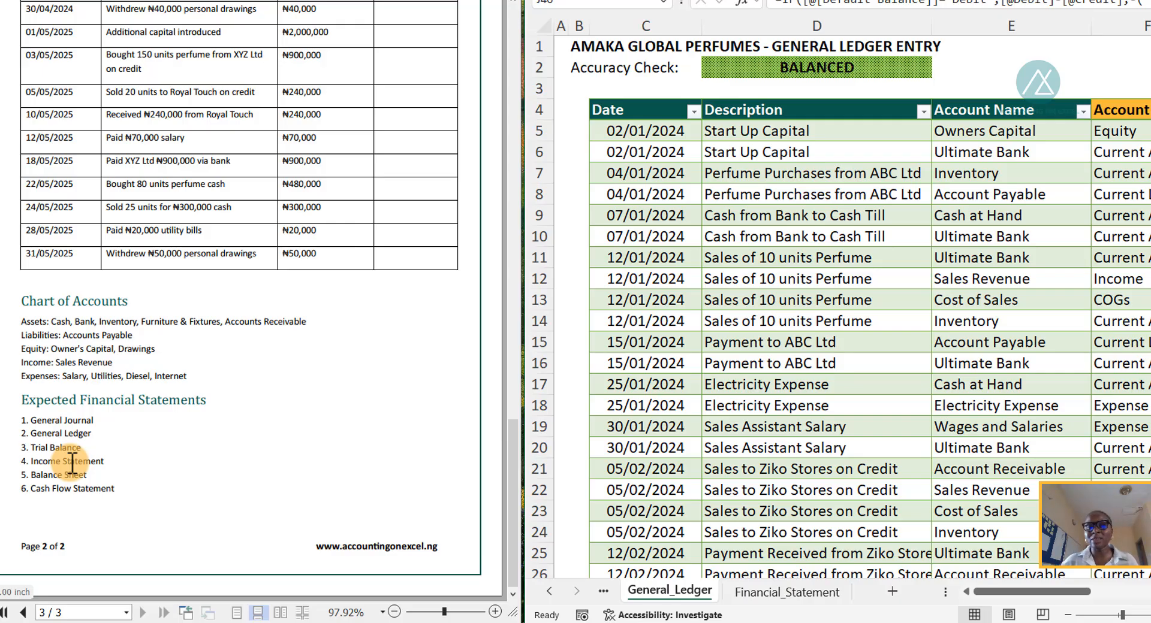
# - Set the Report End Date in the Settings sheet to 31/12/2025
pyautogui.click(799, 594)
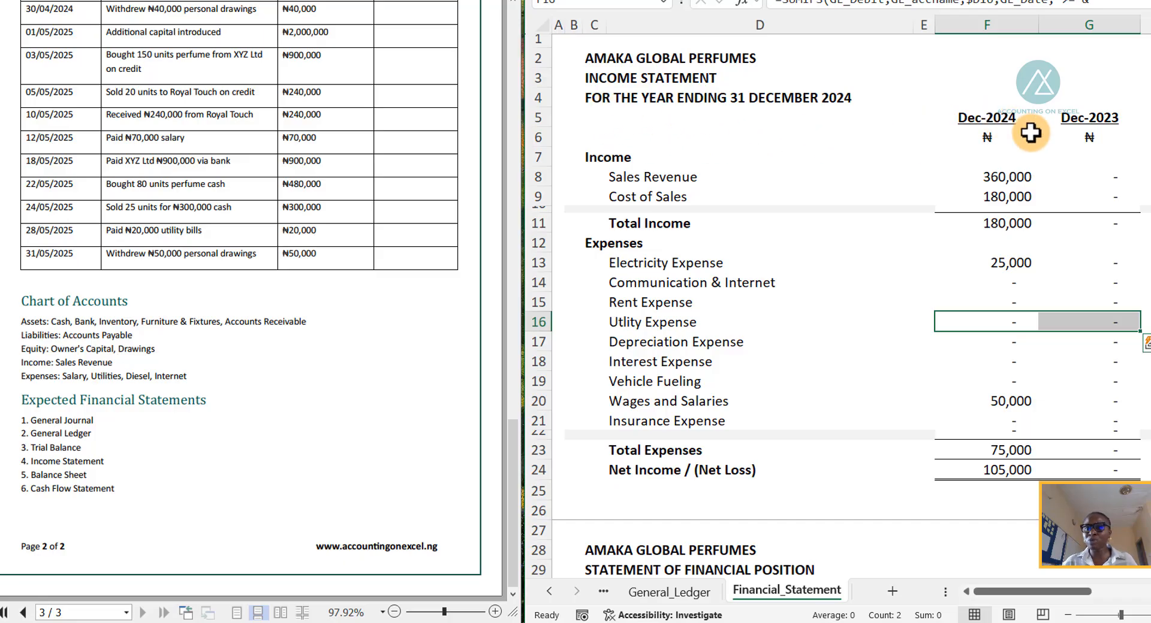
pyautogui.click(549, 592)
pyautogui.click(549, 592)
pyautogui.click(550, 591)
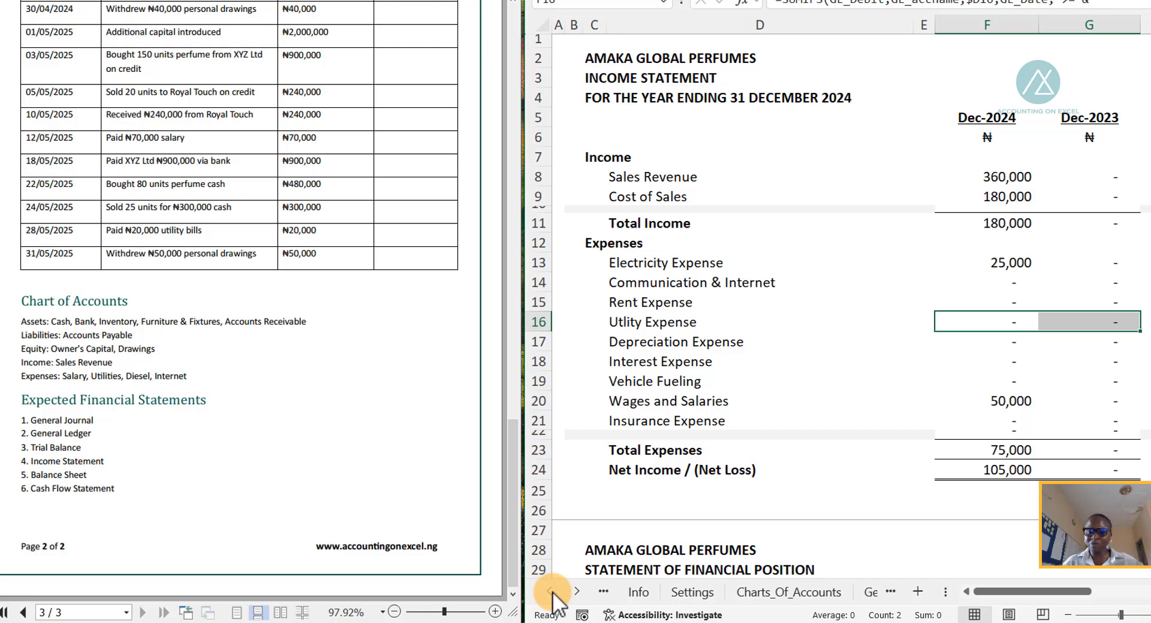
pyautogui.click(689, 593)
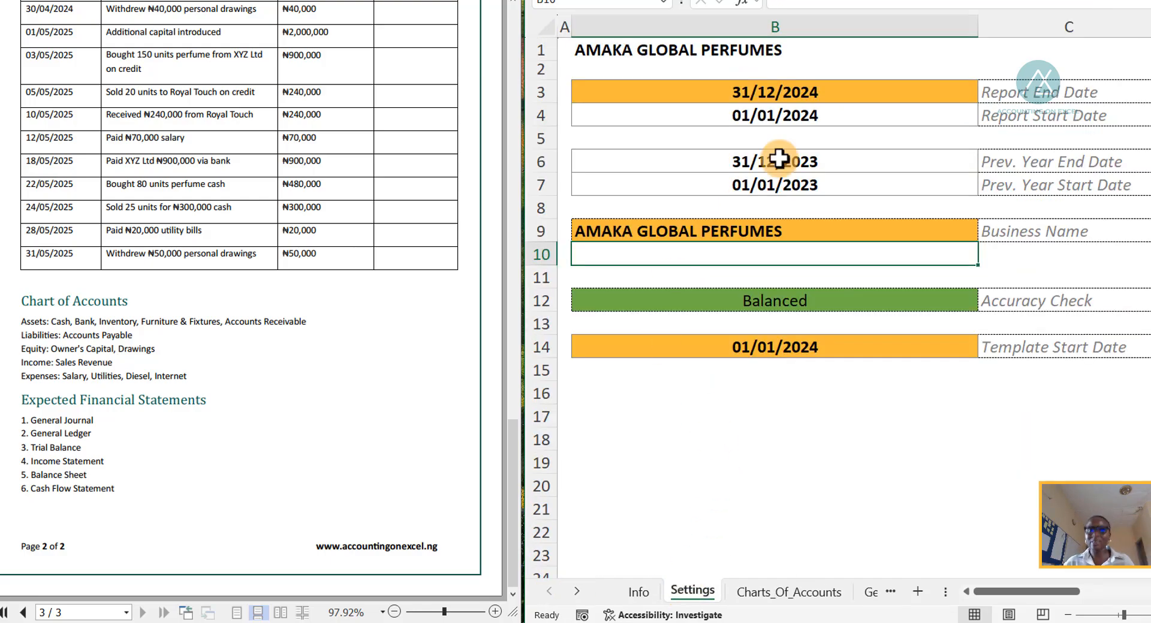
pyautogui.doubleClick(823, 93)
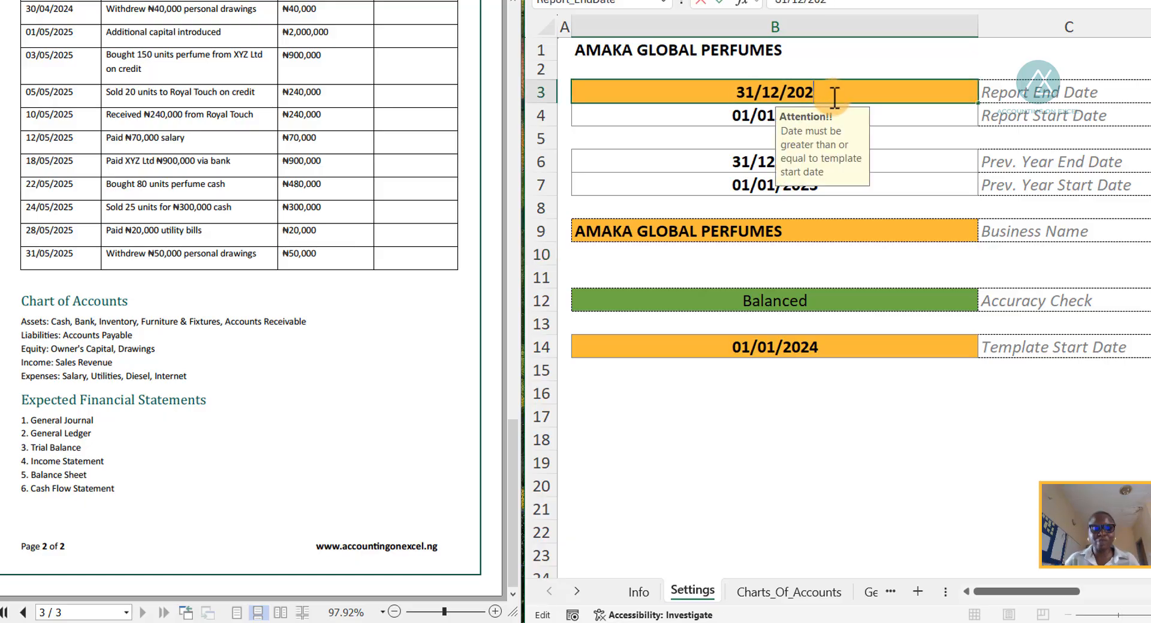
pyautogui.press('Return')
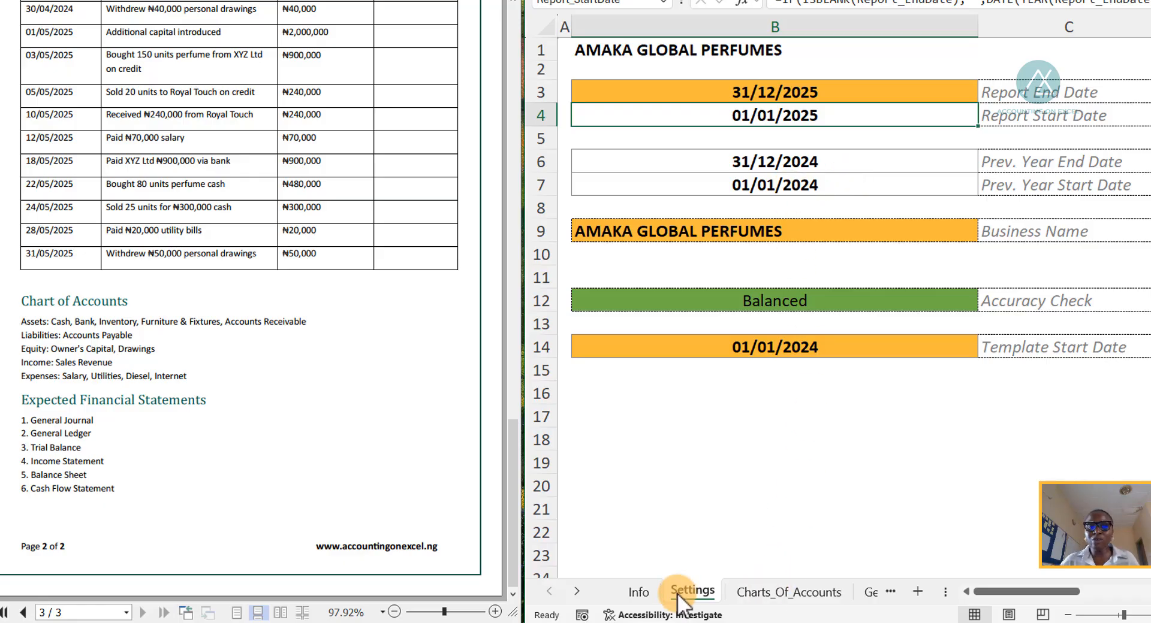
# - Review the 2025 income statement, statement of financial position and statement of cash flow against the 2024 figures
pyautogui.click(576, 592)
pyautogui.click(576, 591)
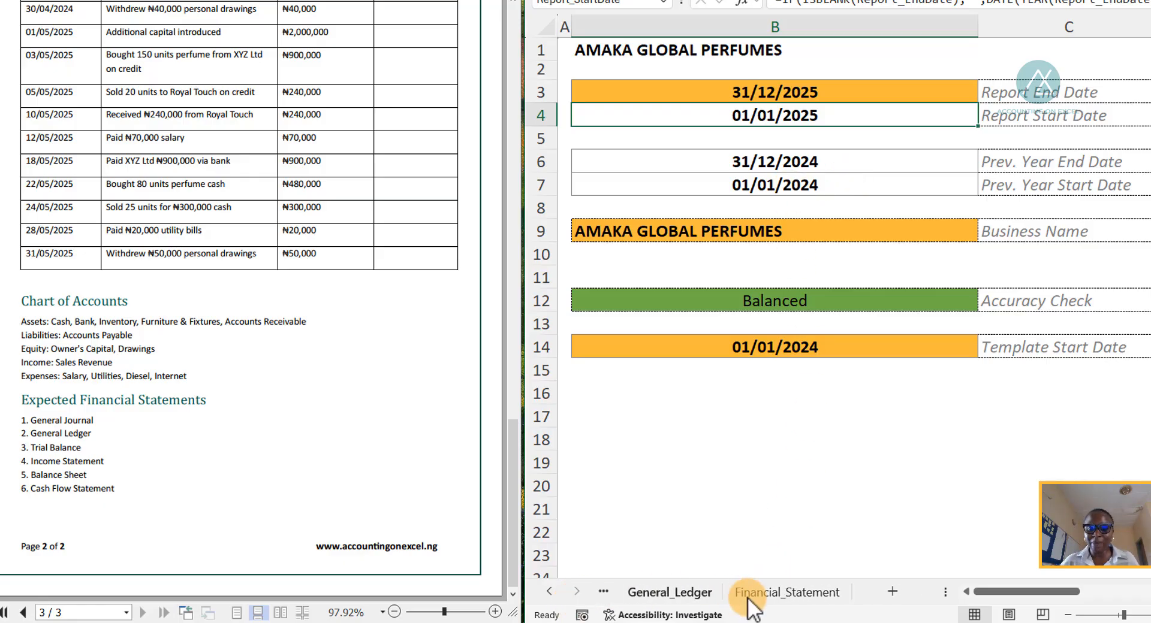
pyautogui.click(764, 592)
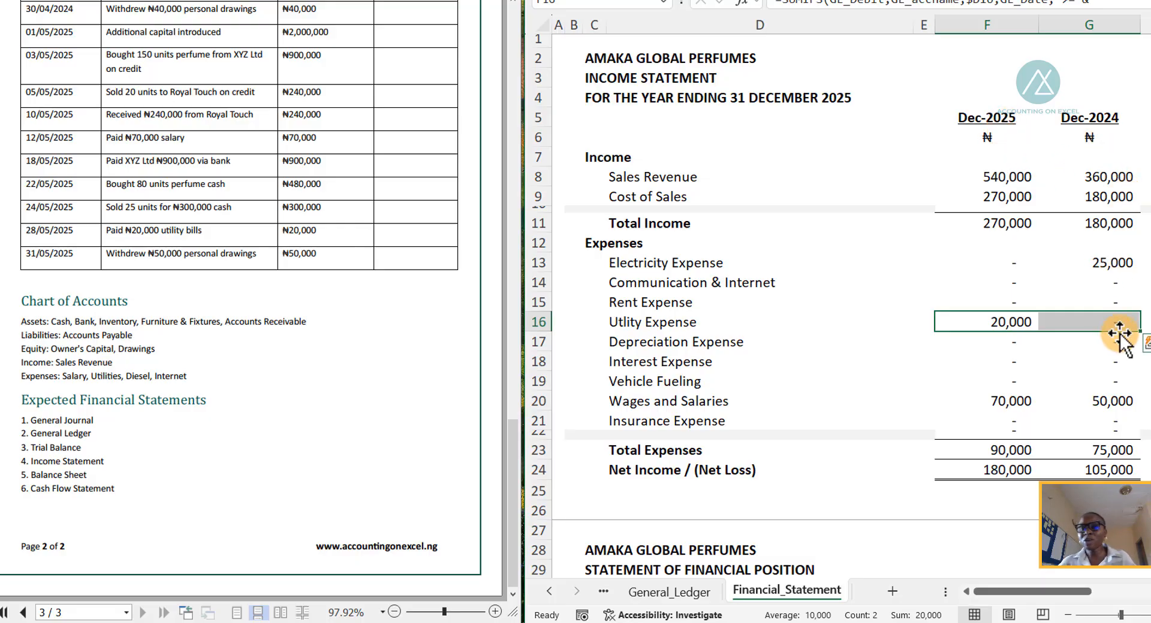
pyautogui.scroll(-2, 1109, 344)
pyautogui.scroll(2, 1100, 147)
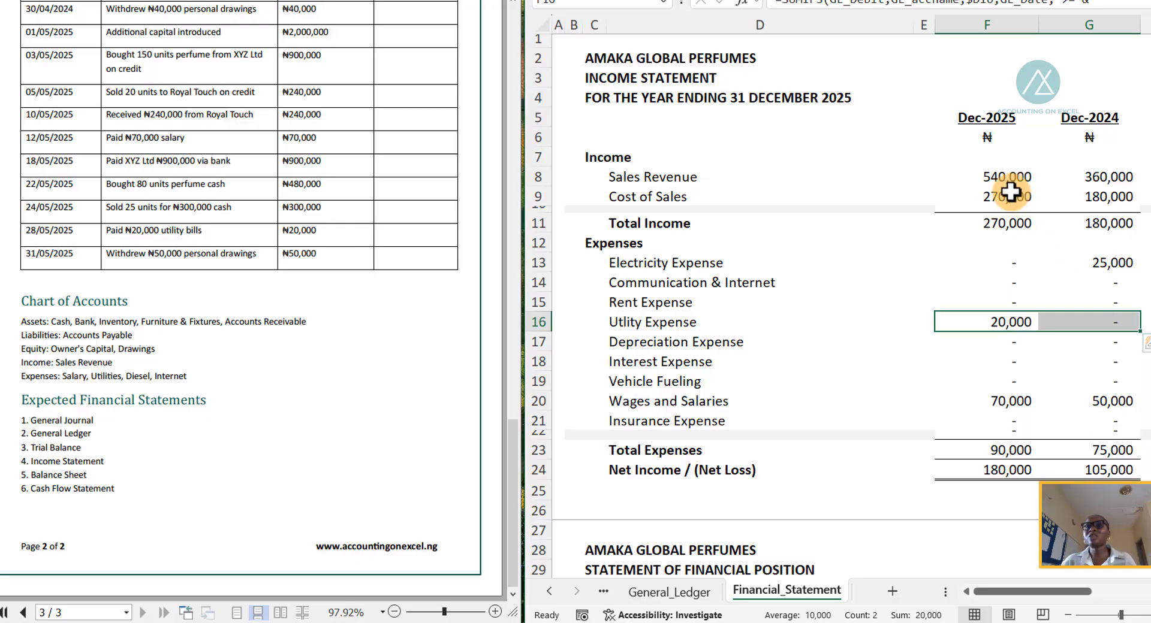
pyautogui.scroll(-7, 1027, 473)
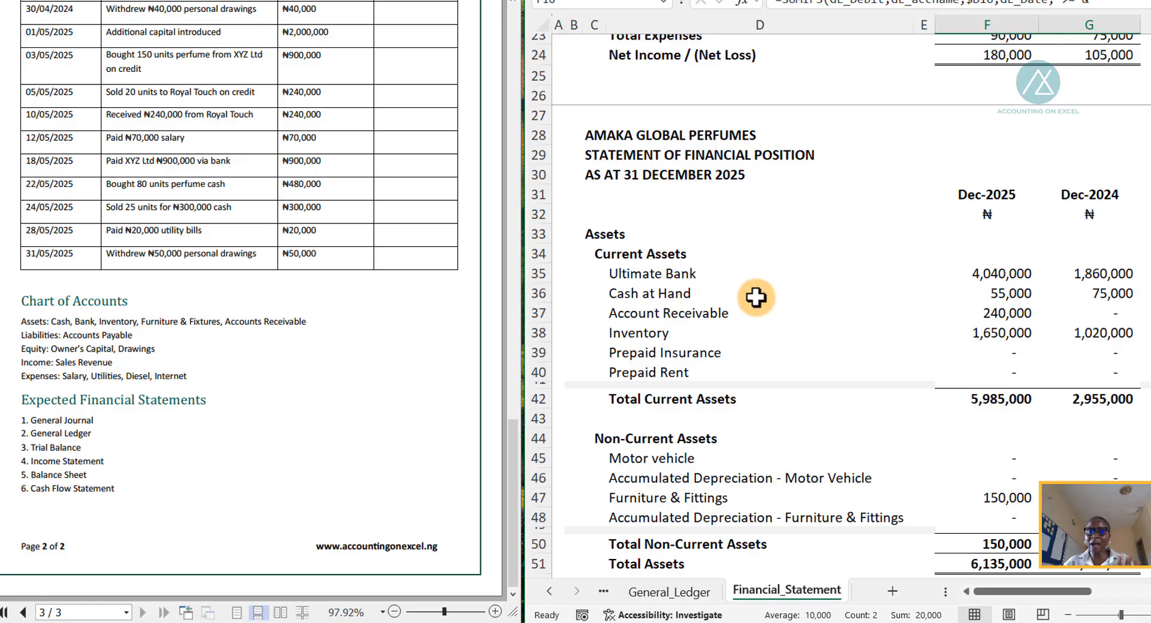
pyautogui.scroll(-7, 974, 346)
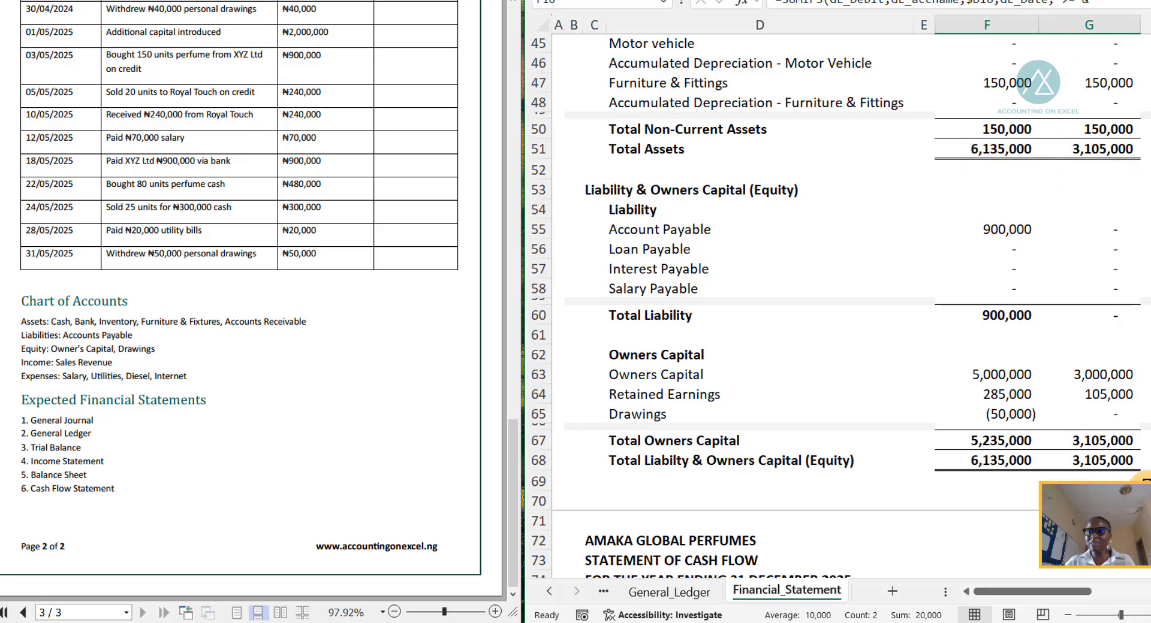
pyautogui.scroll(-5, 1103, 459)
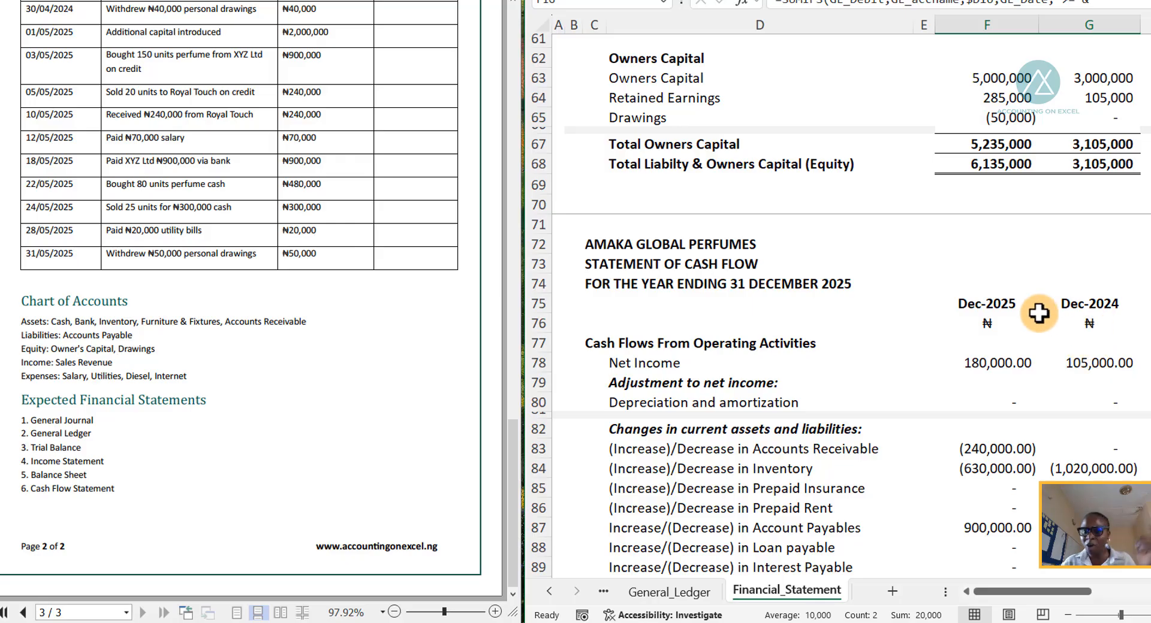
pyautogui.scroll(-9, 1019, 365)
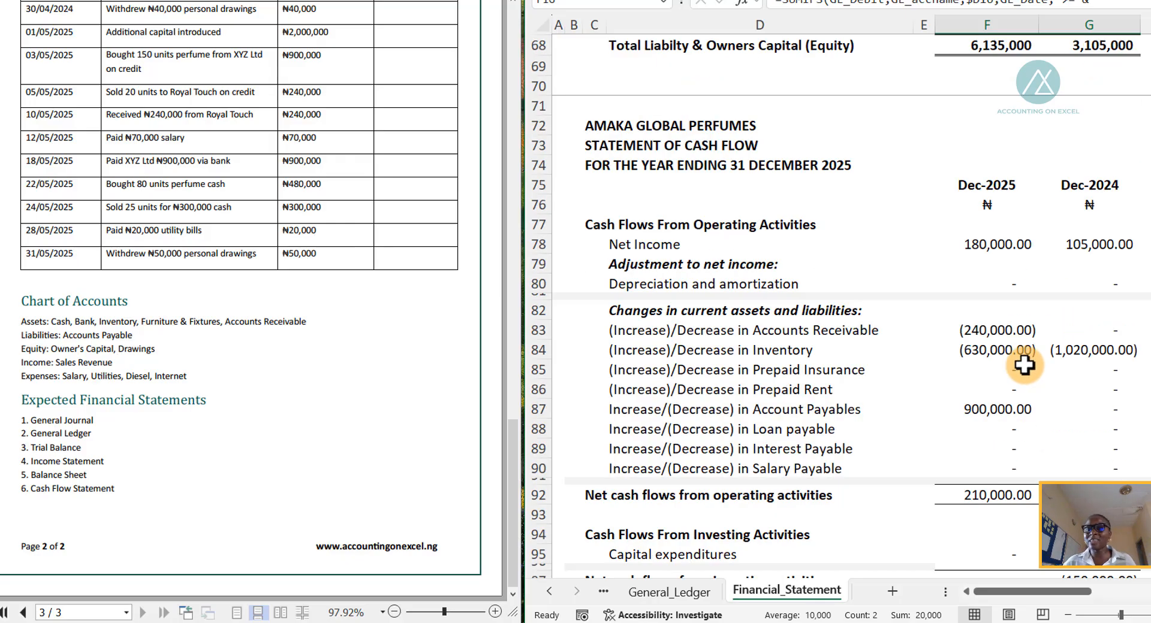
# - Inspect the cash flow statement's Accuracy Check for Dec-2025 and Dec-2024, then look back over the statement of financial position
pyautogui.click(1030, 371)
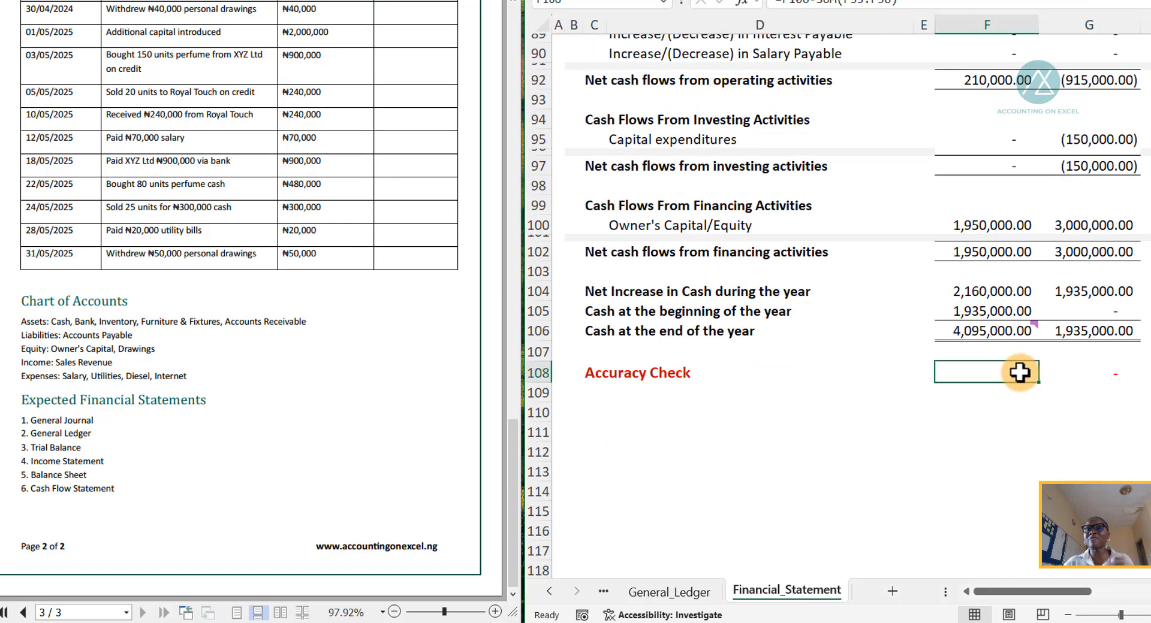
pyautogui.click(1106, 372)
pyautogui.click(1019, 374)
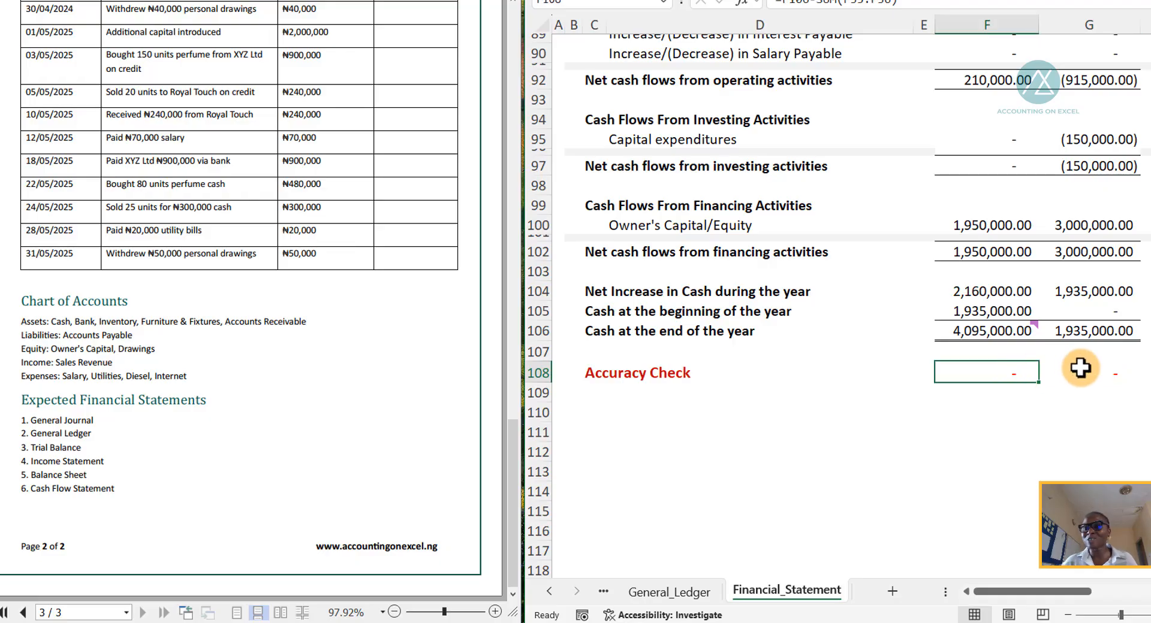
pyautogui.click(1081, 367)
pyautogui.click(1019, 372)
pyautogui.click(1117, 361)
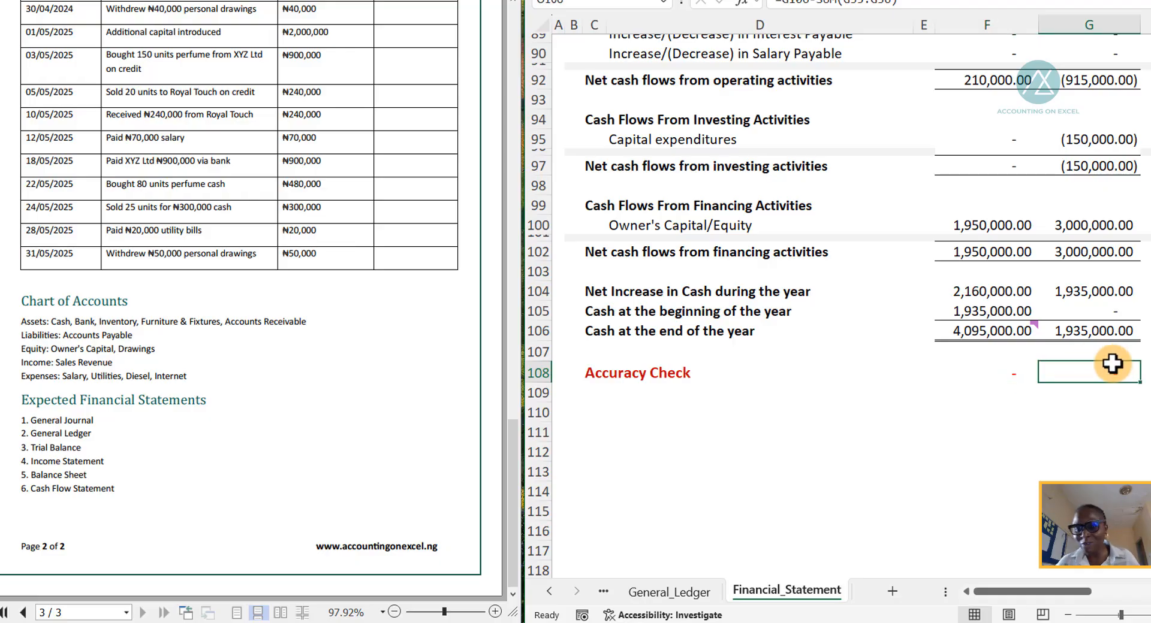
pyautogui.scroll(9, 894, 307)
pyautogui.scroll(5, 895, 309)
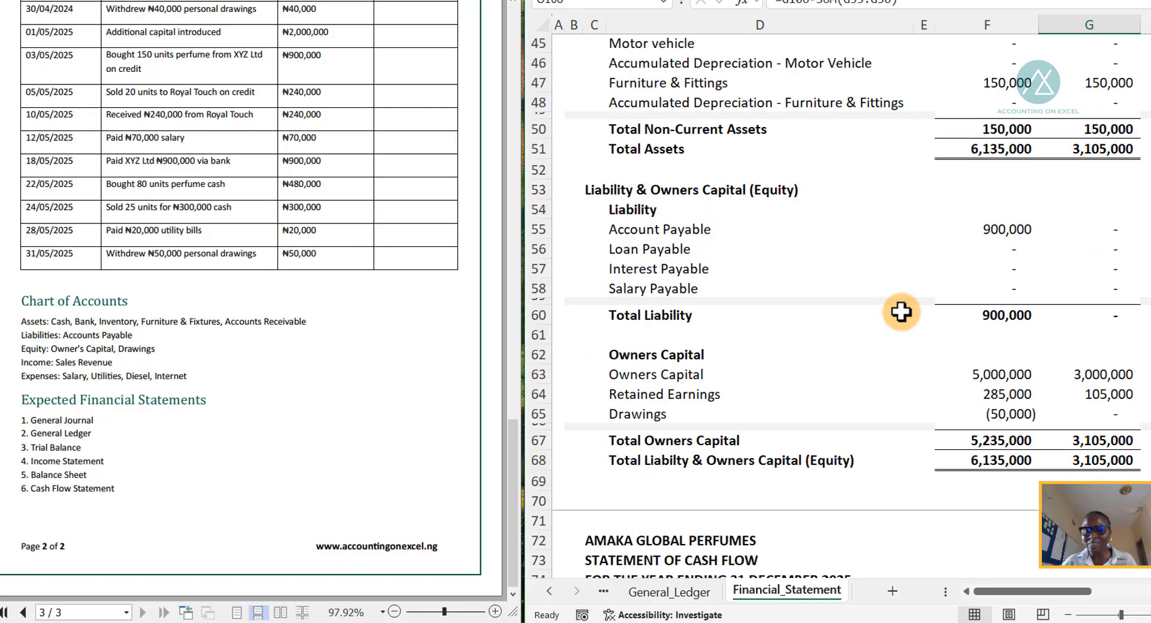
pyautogui.scroll(-5, 925, 347)
pyautogui.scroll(-5, 924, 348)
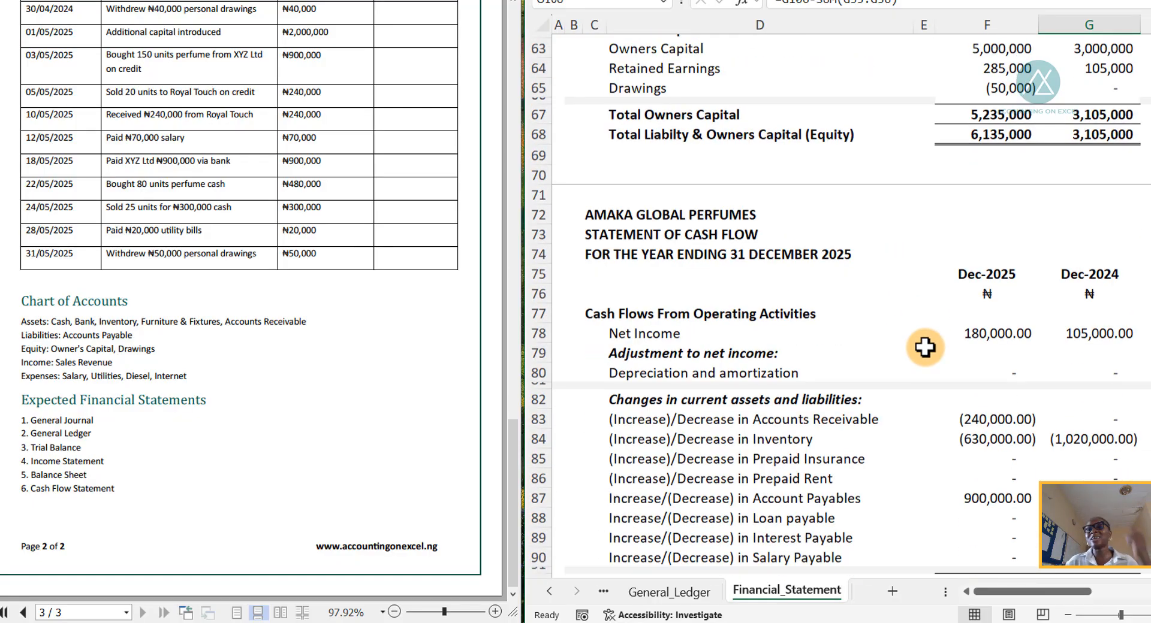
pyautogui.scroll(16, 979, 336)
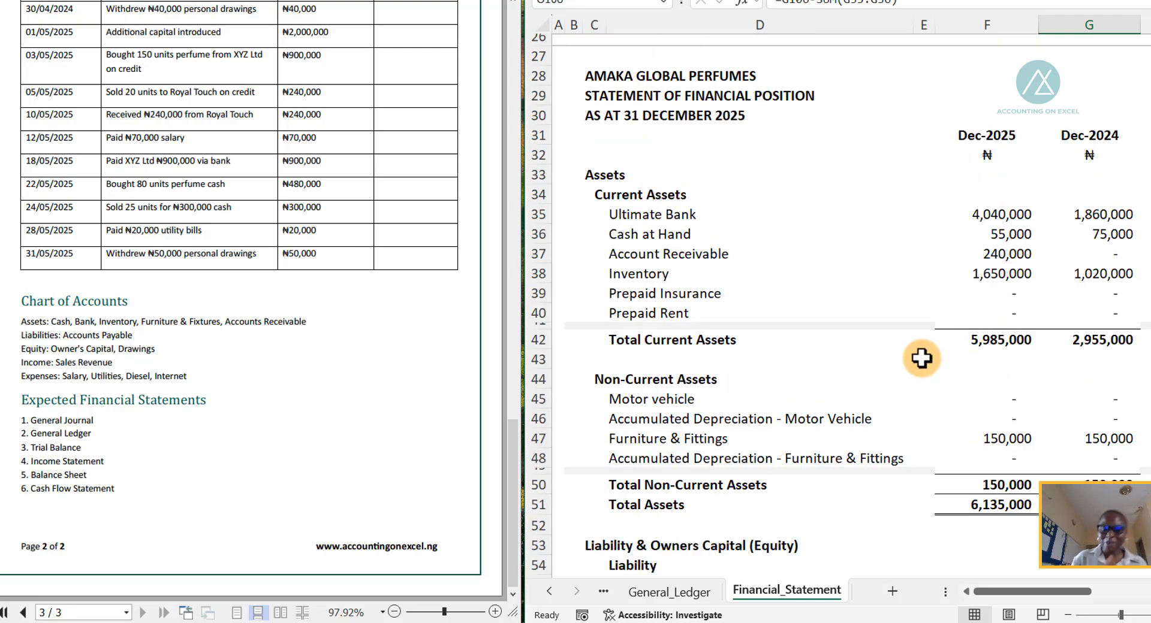
# - Examine the current-year and prior-year trial balance columns and their accuracy check in the Charts_Of_Accounts sheet
pyautogui.click(549, 592)
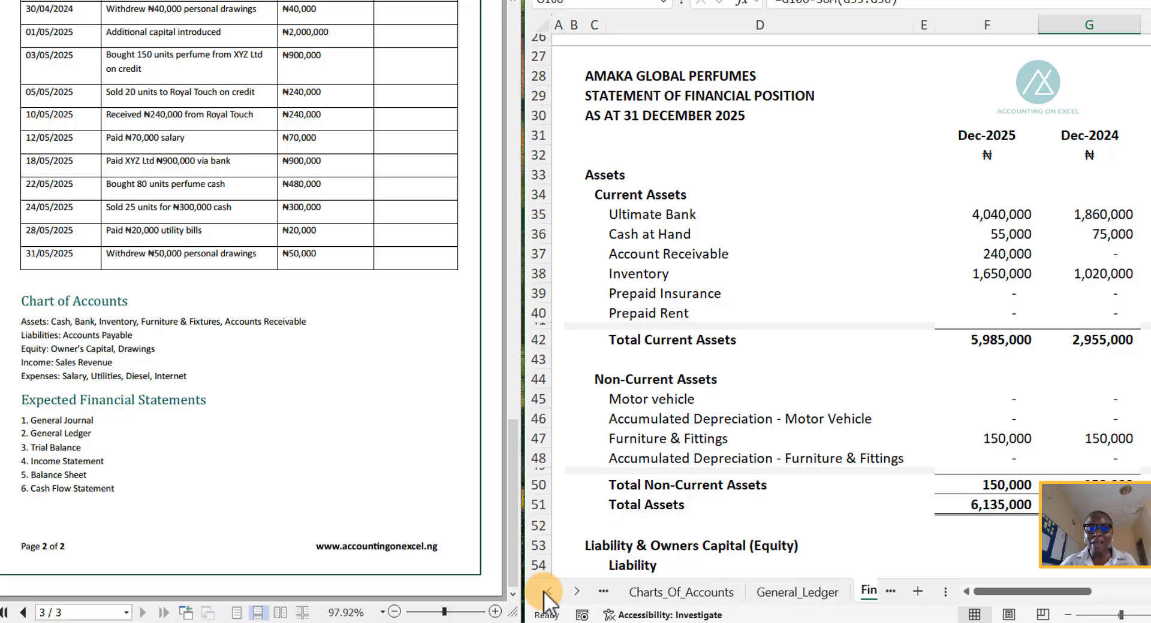
pyautogui.click(549, 592)
pyautogui.click(746, 592)
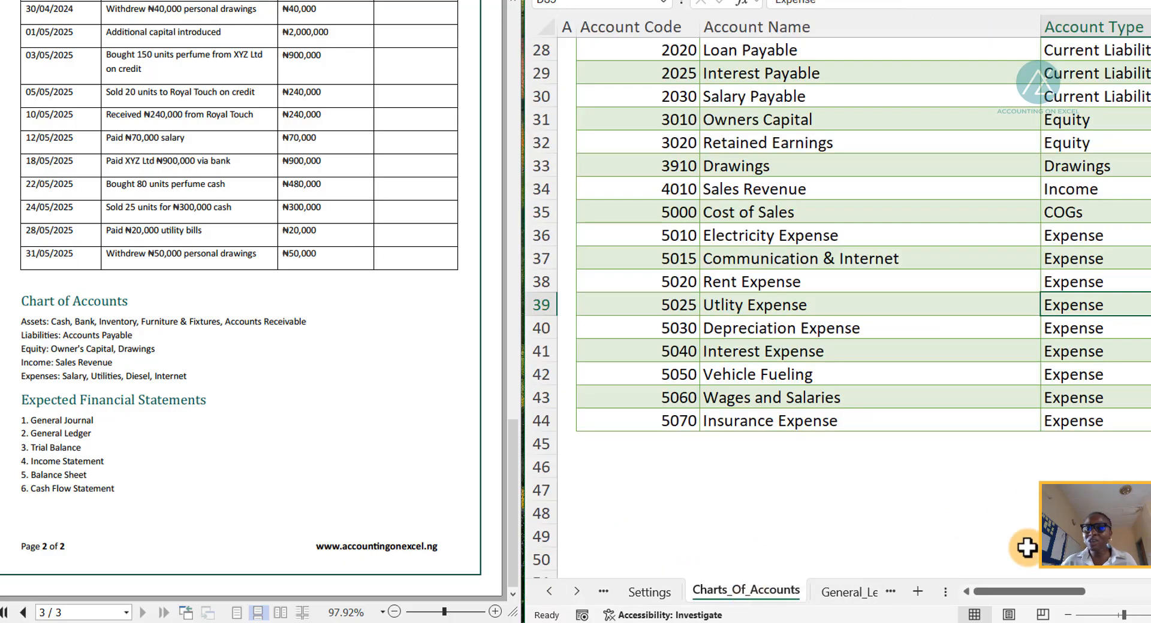
pyautogui.moveTo(1007, 592); pyautogui.dragTo(1107, 581)
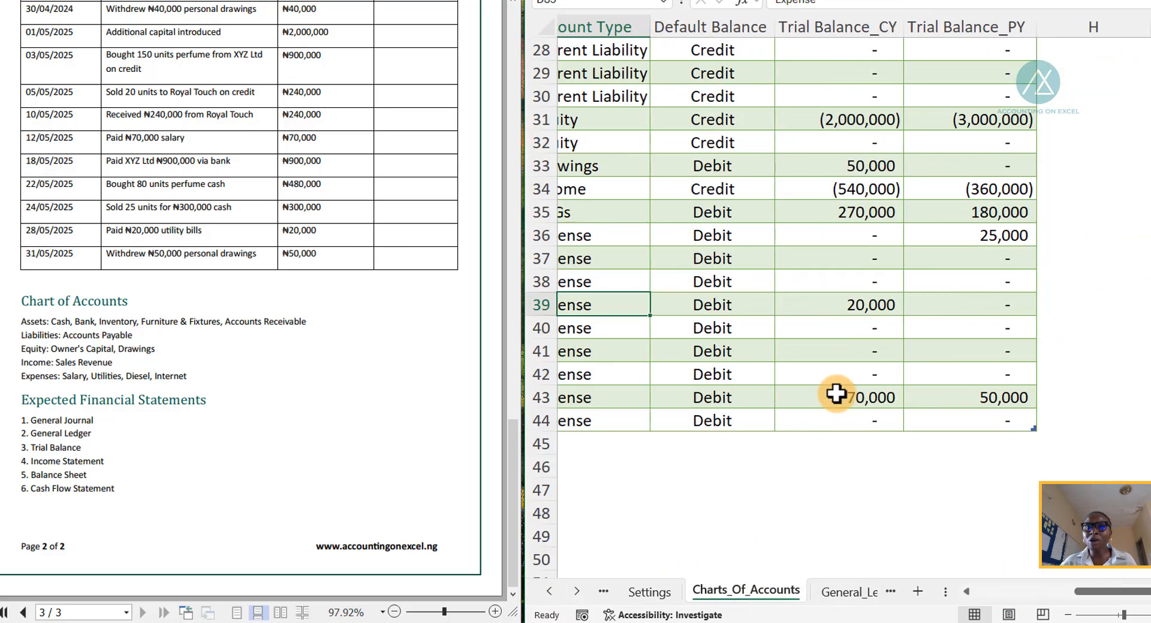
pyautogui.scroll(9, 833, 419)
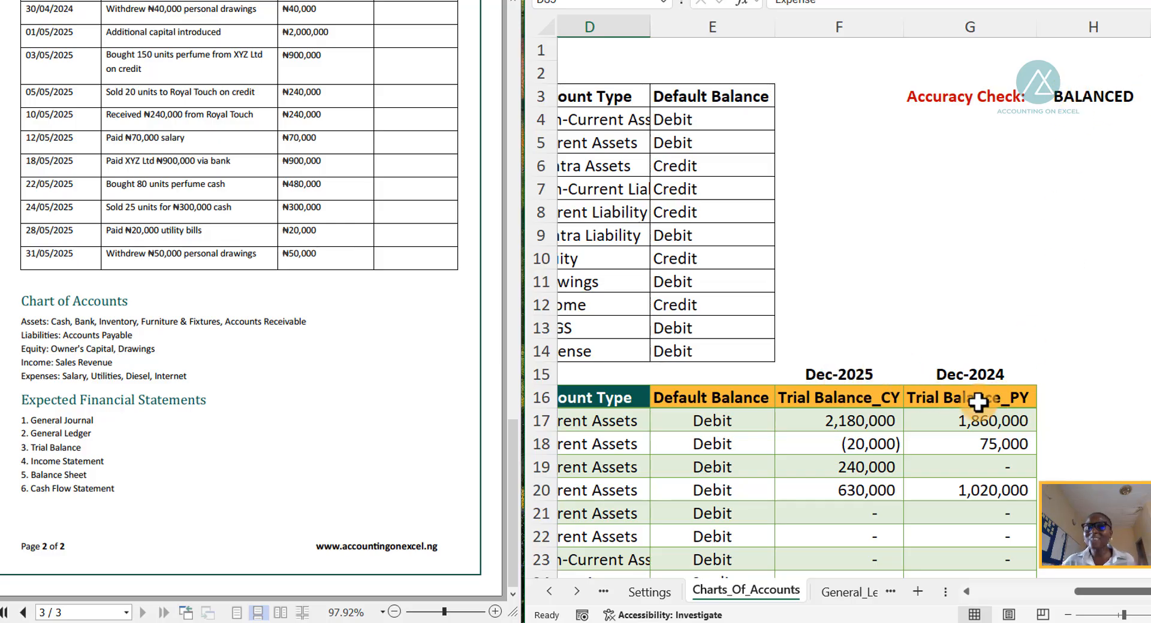
pyautogui.click(976, 380)
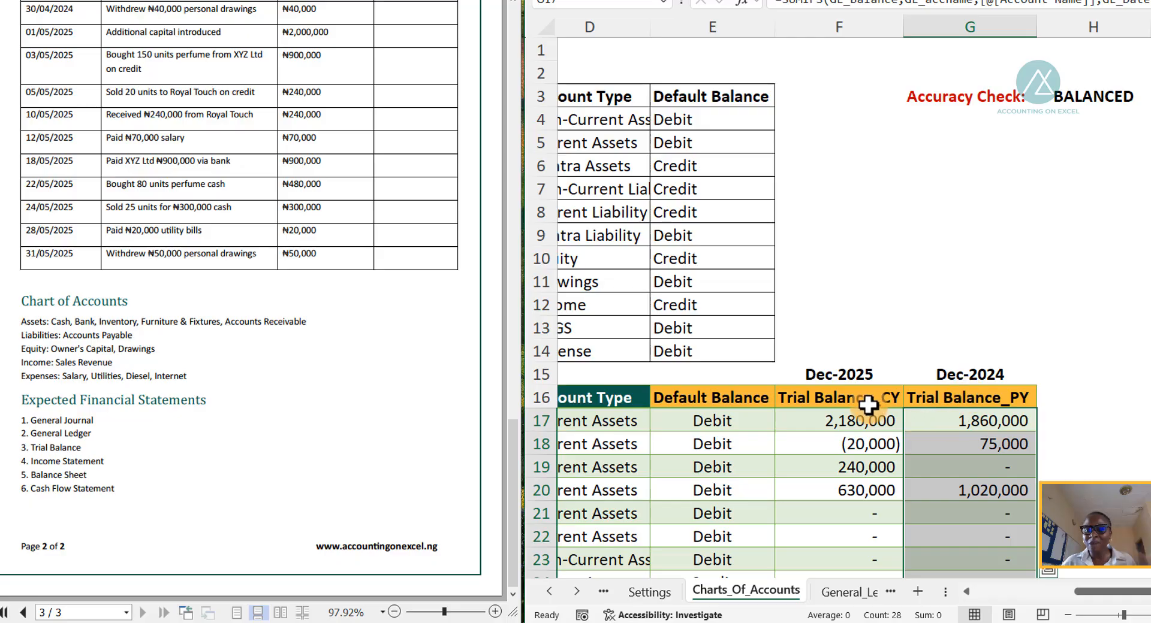
pyautogui.click(825, 383)
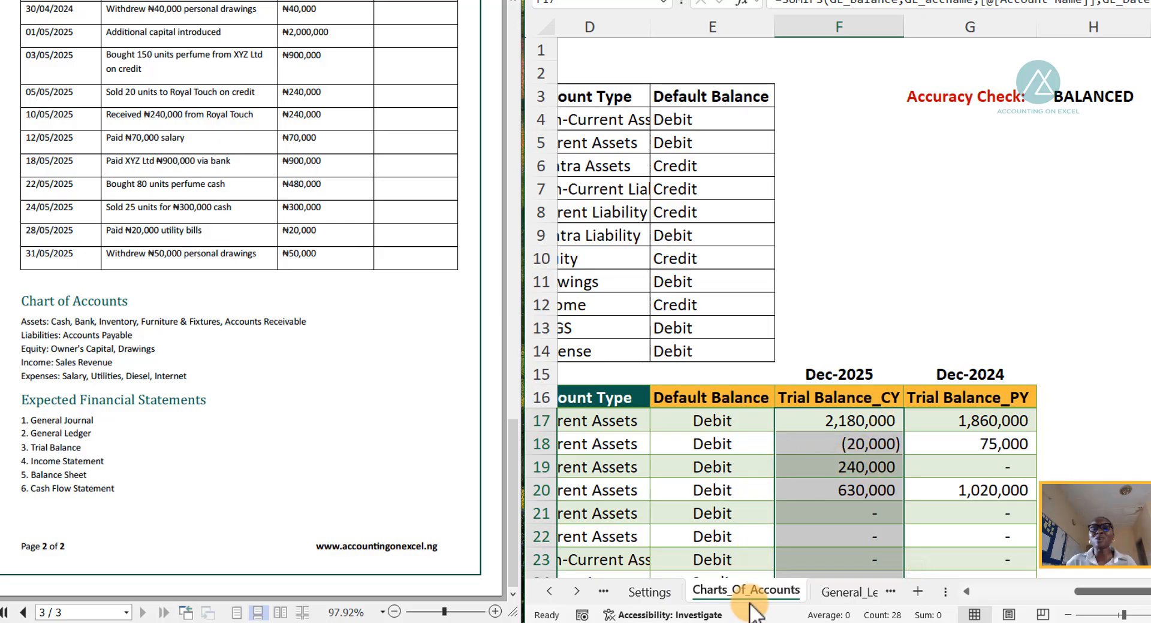
# - Look over the general ledger entries, the trial balance and the financial statements once more as a final review
pyautogui.click(863, 593)
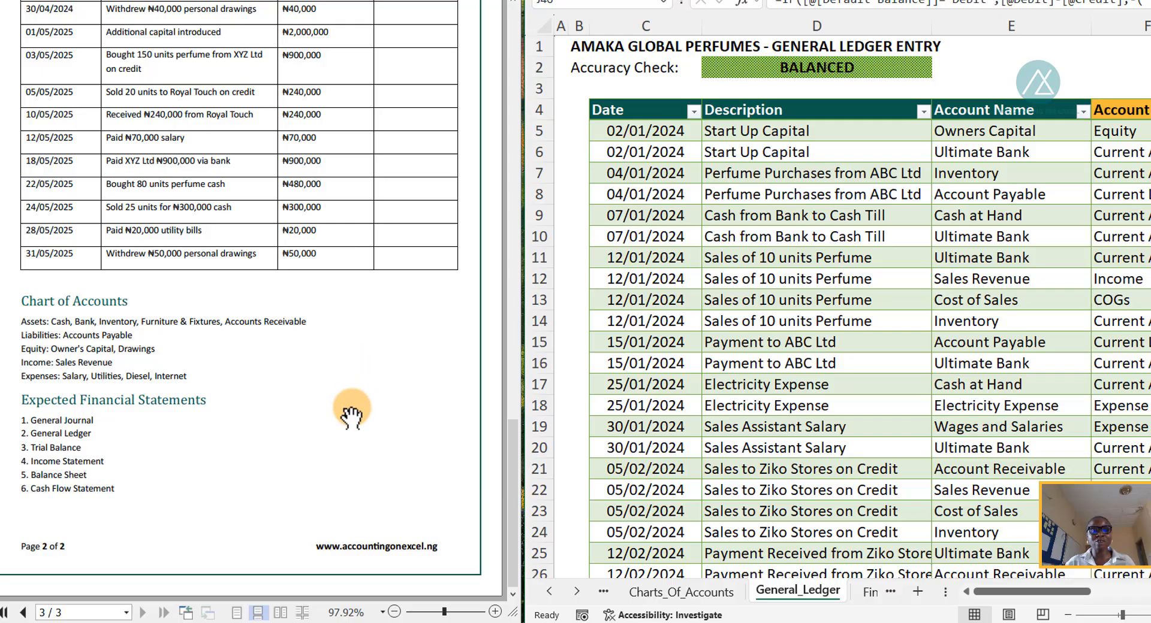
pyautogui.scroll(5, 357, 429)
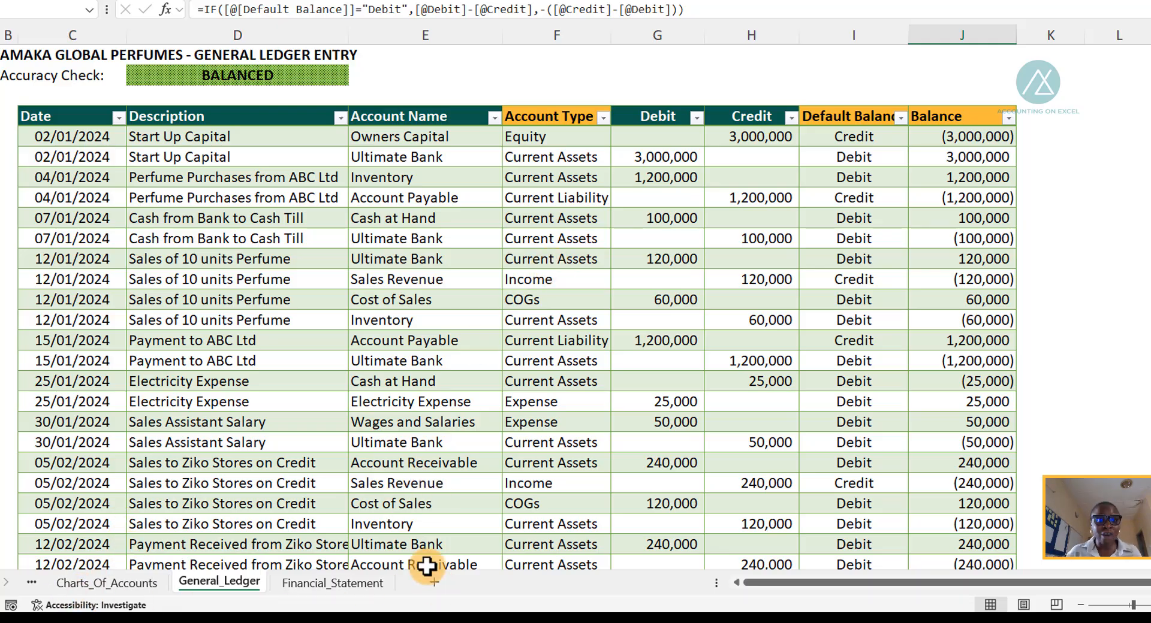
pyautogui.click(0, 583)
pyautogui.click(0, 583)
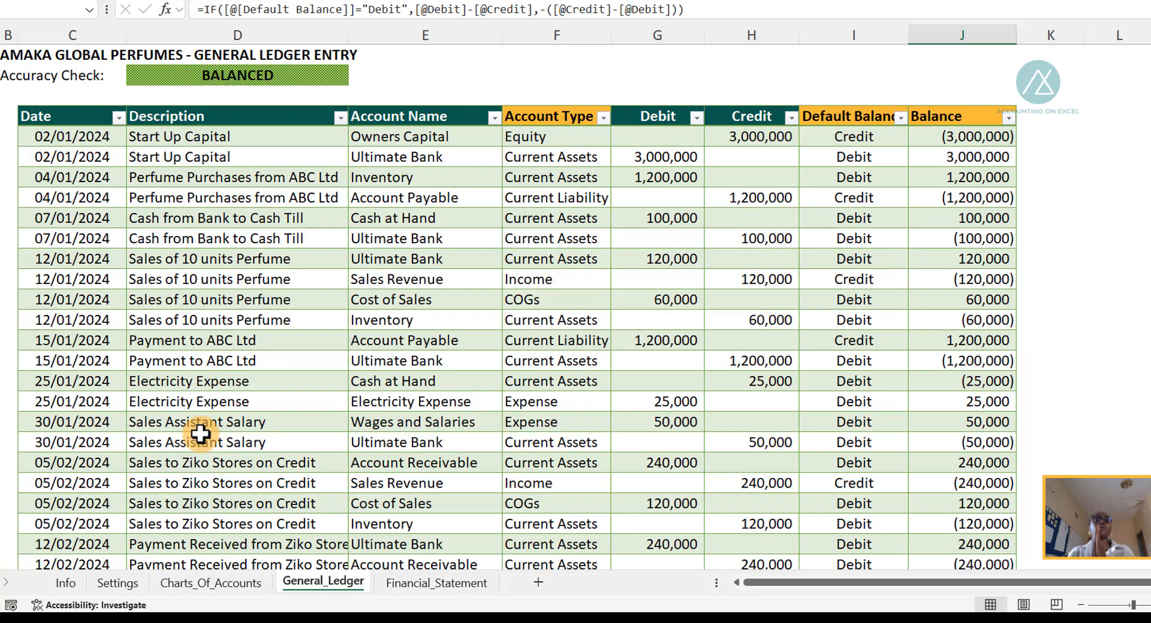
pyautogui.click(197, 583)
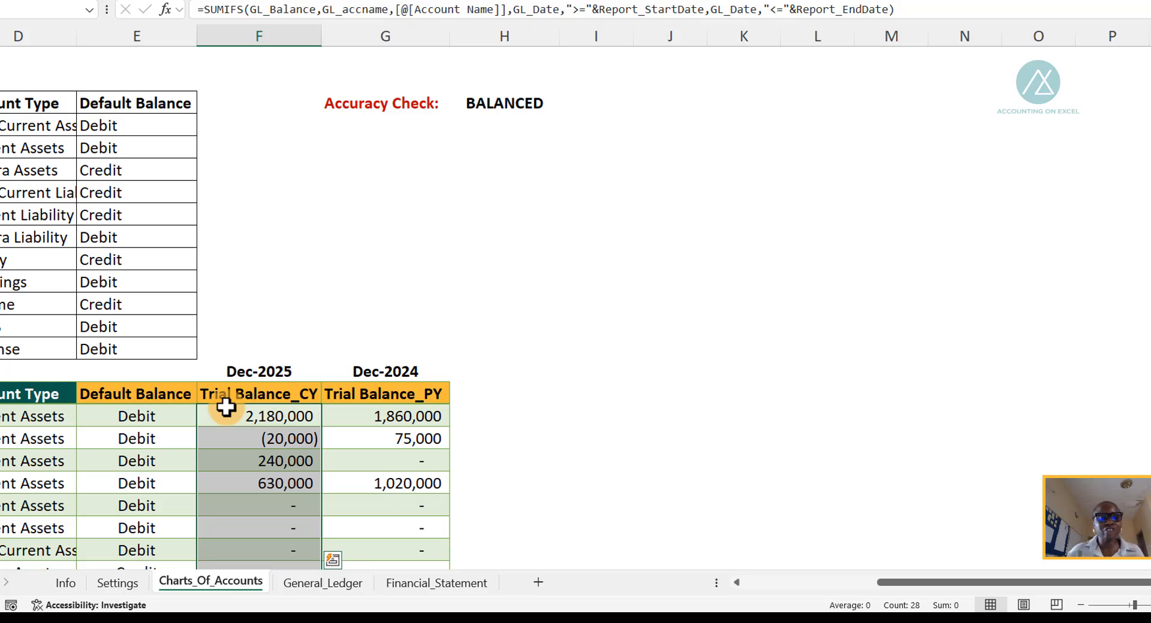
pyautogui.click(413, 584)
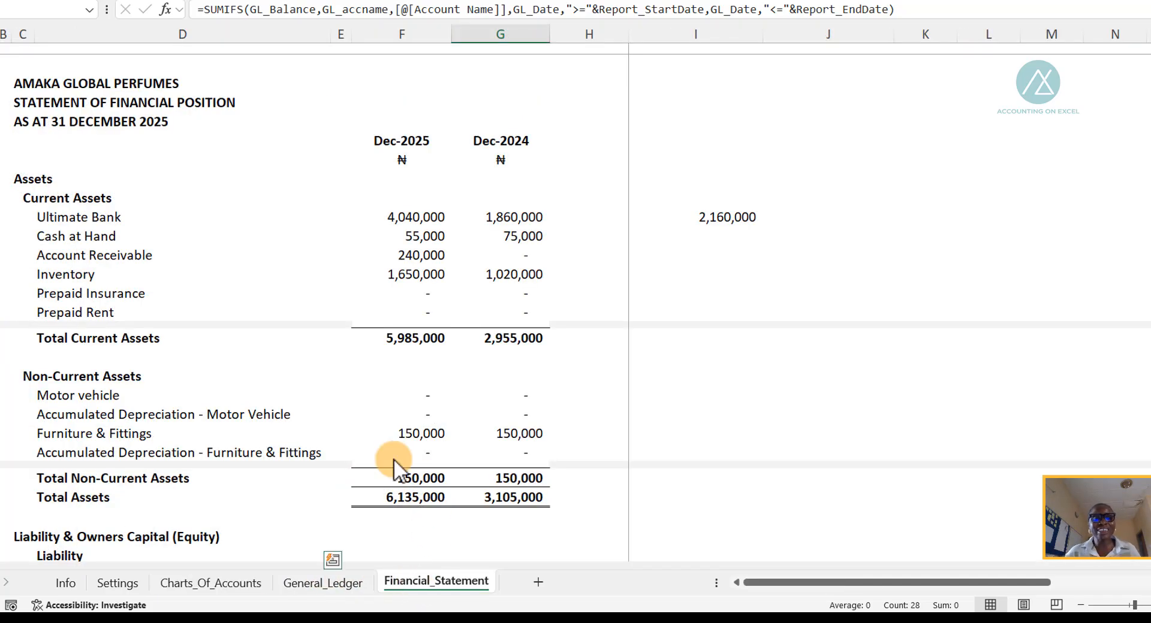
pyautogui.scroll(7, 180, 540)
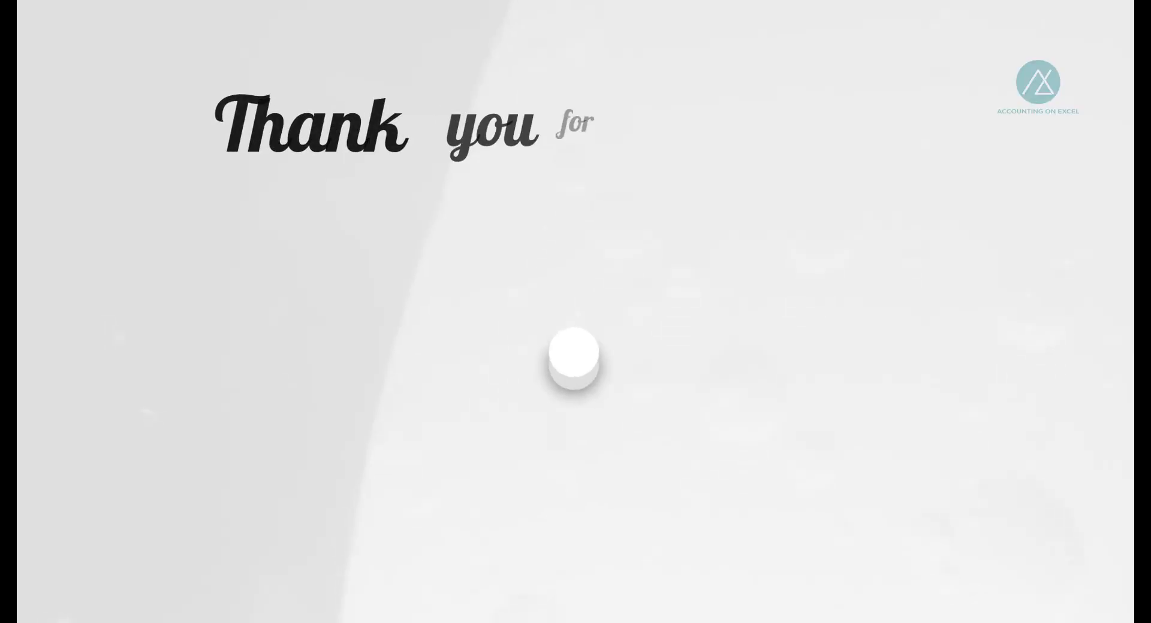